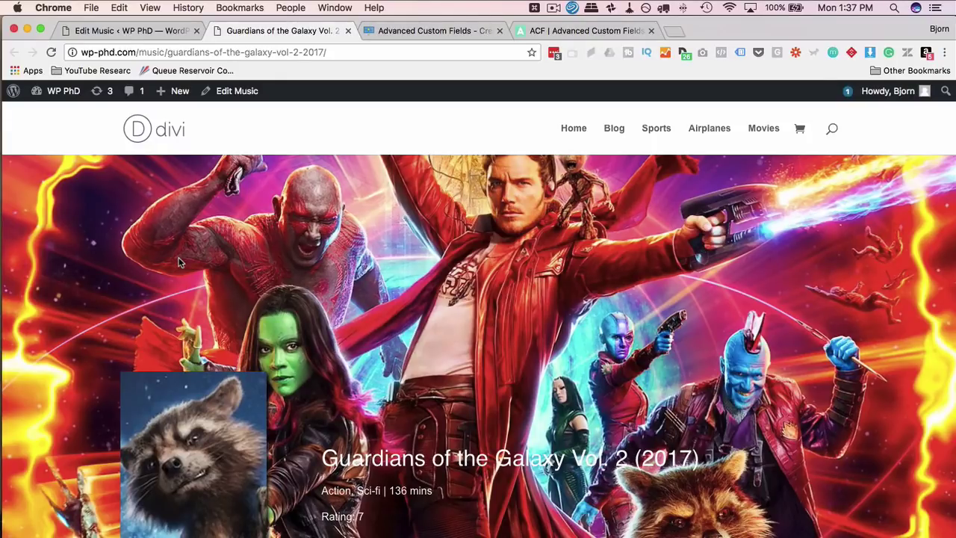
Examine the published Guardians of the Galaxy Vol. 2 page from its banner through storyline and trailers to the cast section
{"action": "scroll", "coordinate": [312, 363], "scroll_direction": "down", "scroll_amount": 5}
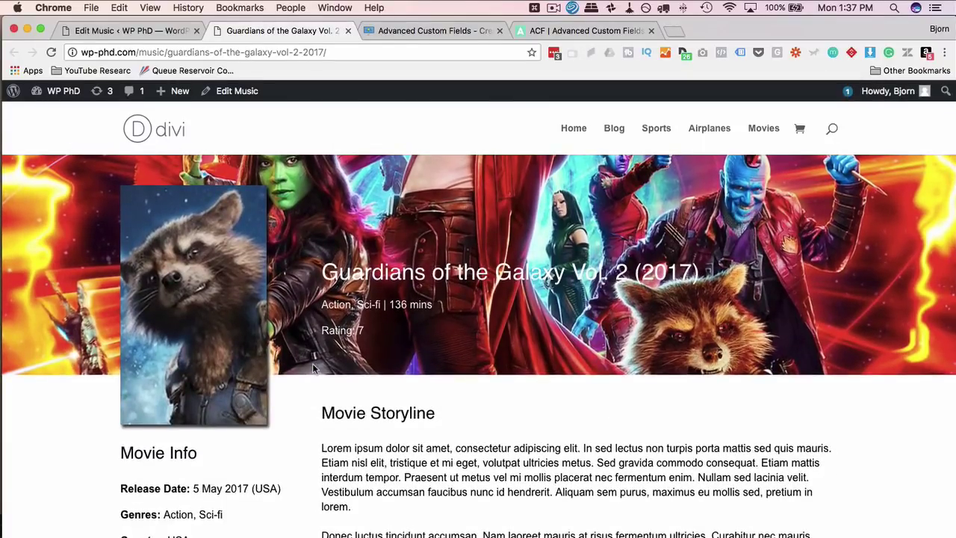
{"action": "scroll", "coordinate": [312, 363], "scroll_direction": "down", "scroll_amount": 1}
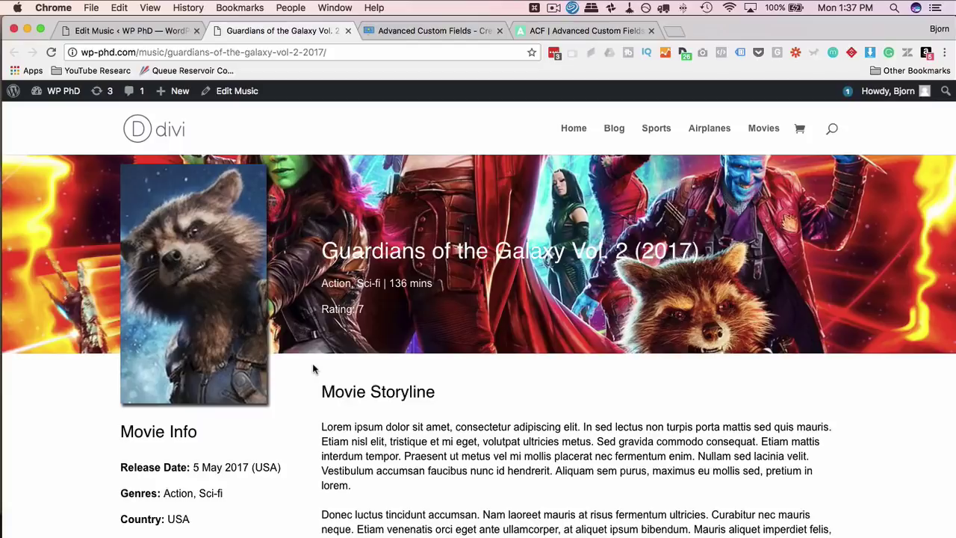
{"action": "scroll", "coordinate": [312, 363], "scroll_direction": "down", "scroll_amount": 4}
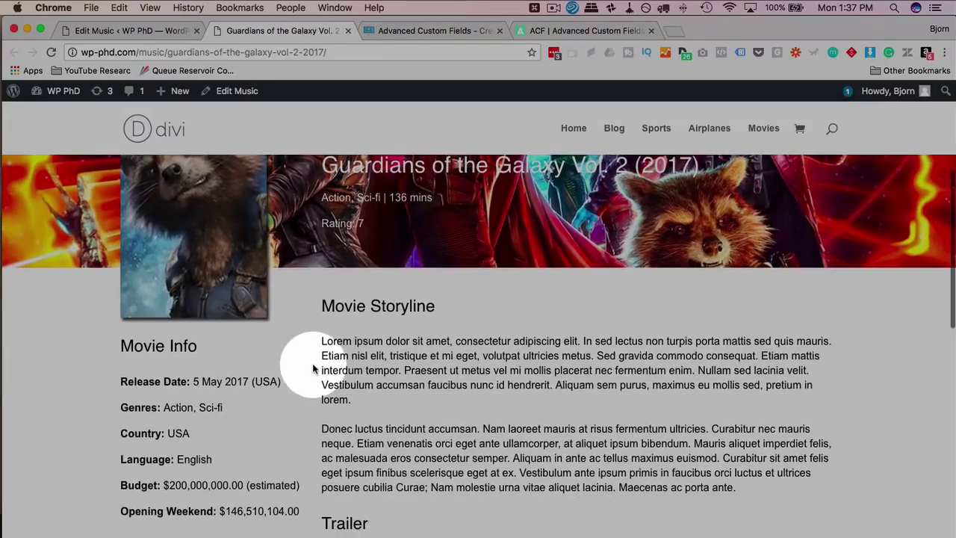
{"action": "scroll", "coordinate": [219, 385], "scroll_direction": "down", "scroll_amount": 2}
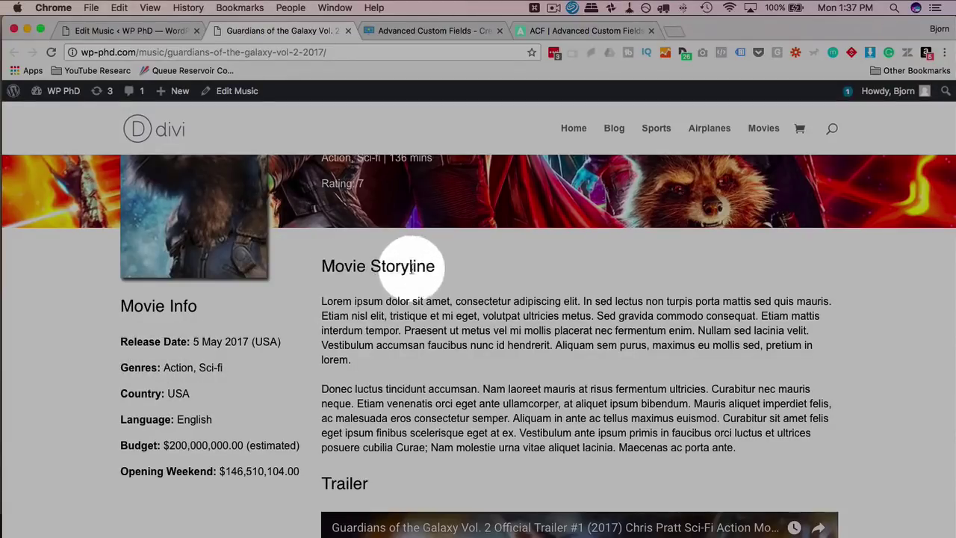
{"action": "scroll", "coordinate": [362, 383], "scroll_direction": "down", "scroll_amount": 5}
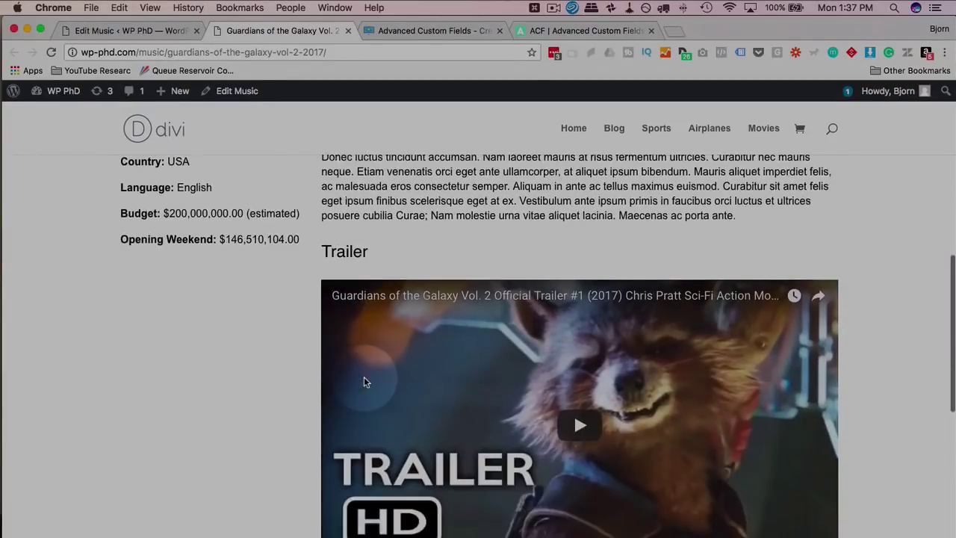
{"action": "scroll", "coordinate": [364, 383], "scroll_direction": "down", "scroll_amount": 8}
{"action": "scroll", "coordinate": [364, 382], "scroll_direction": "down", "scroll_amount": 6}
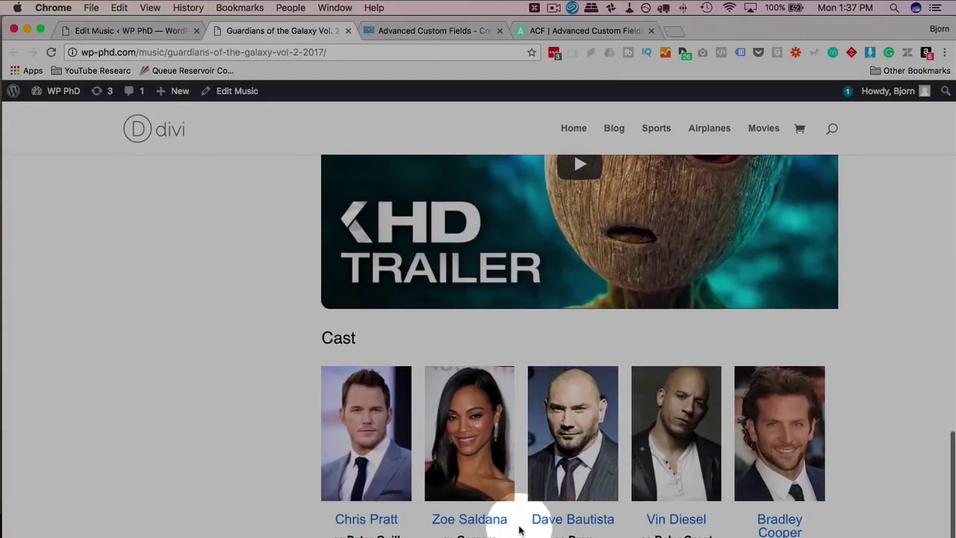
{"action": "scroll", "coordinate": [508, 527], "scroll_direction": "down", "scroll_amount": 1}
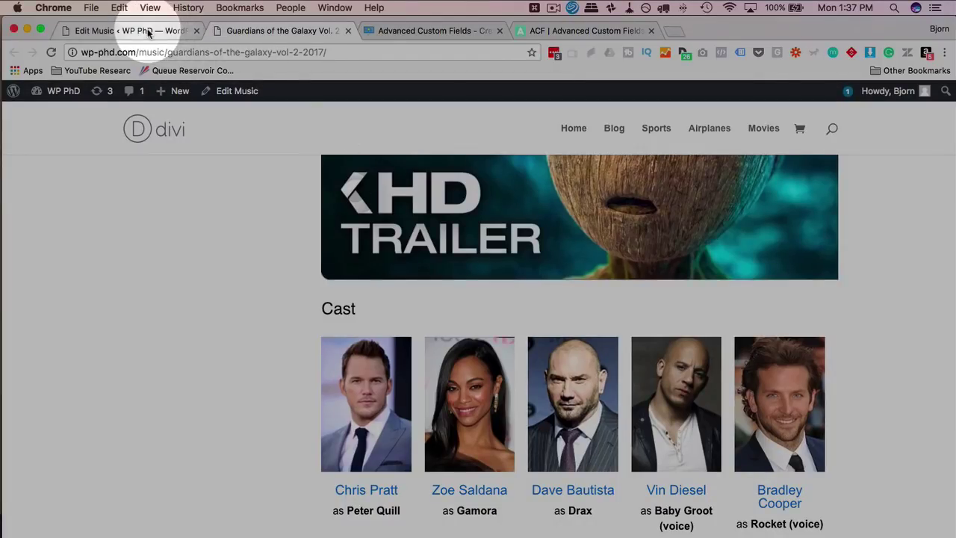
Switch to the movie's edit page and add two empty Trailer URL rows to the Trailers field
{"action": "left_click", "coordinate": [128, 31]}
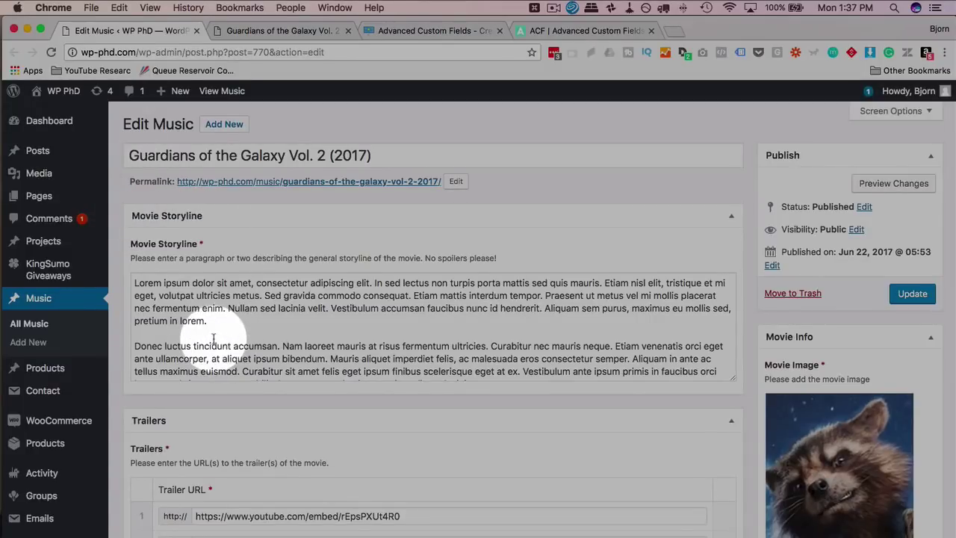
{"action": "left_click", "coordinate": [182, 336]}
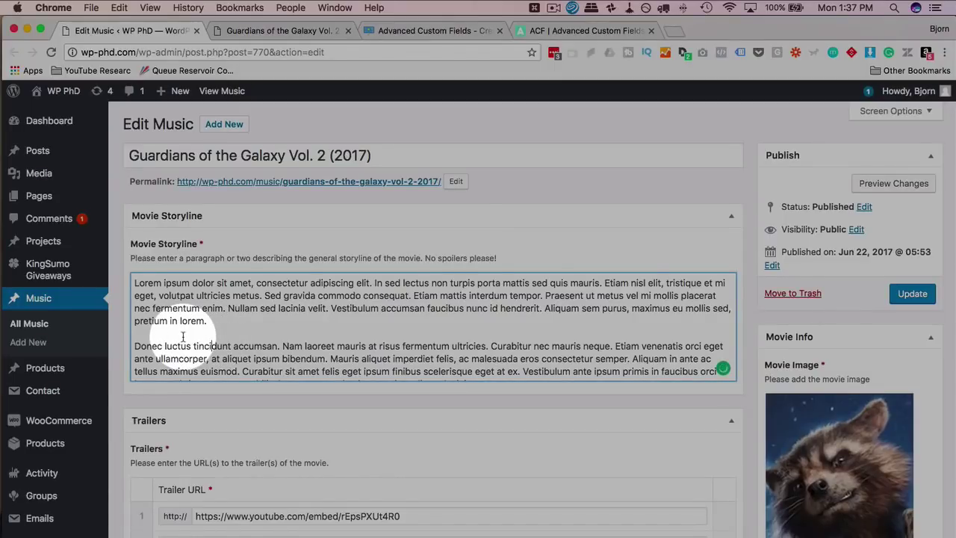
{"action": "scroll", "coordinate": [128, 373], "scroll_direction": "down", "scroll_amount": 5}
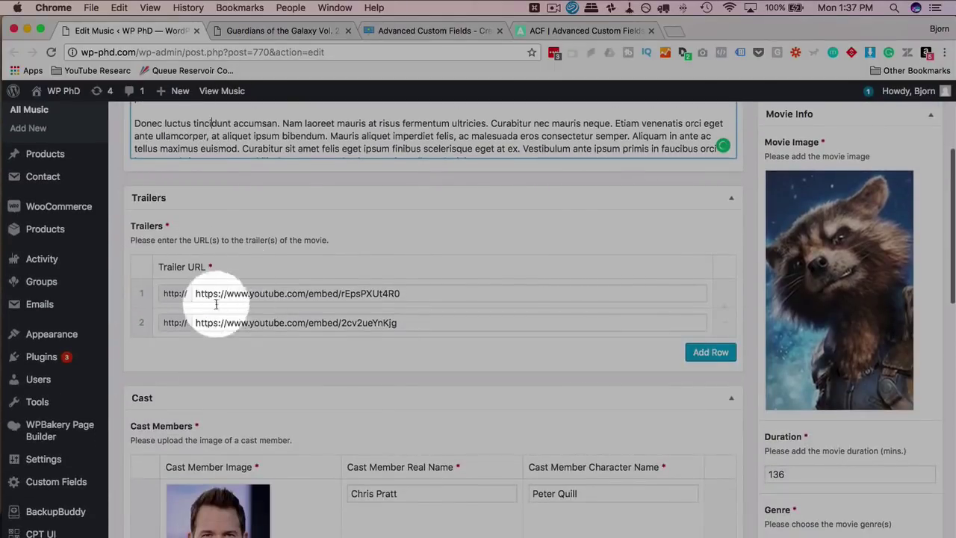
{"action": "scroll", "coordinate": [239, 321], "scroll_direction": "down", "scroll_amount": 2}
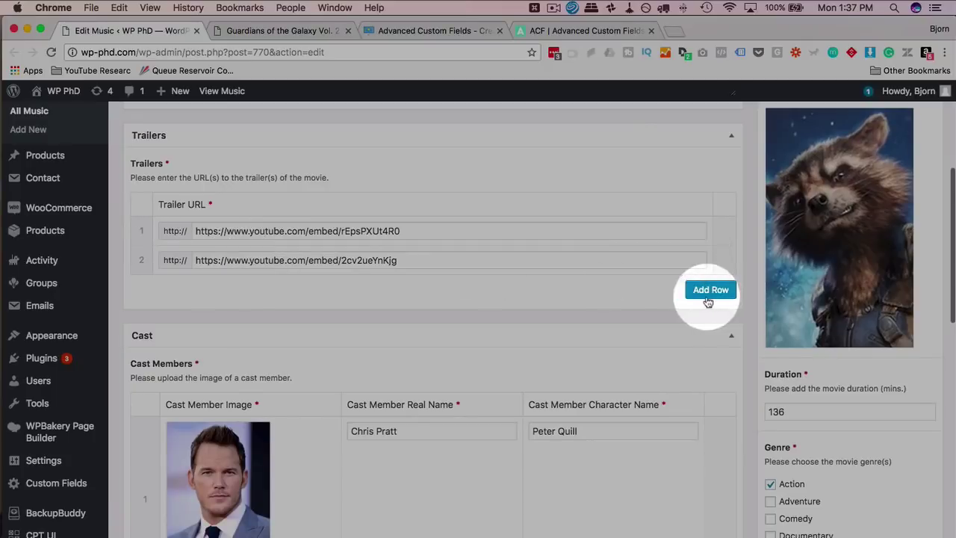
{"action": "left_click", "coordinate": [714, 300]}
{"action": "left_click", "coordinate": [290, 289]}
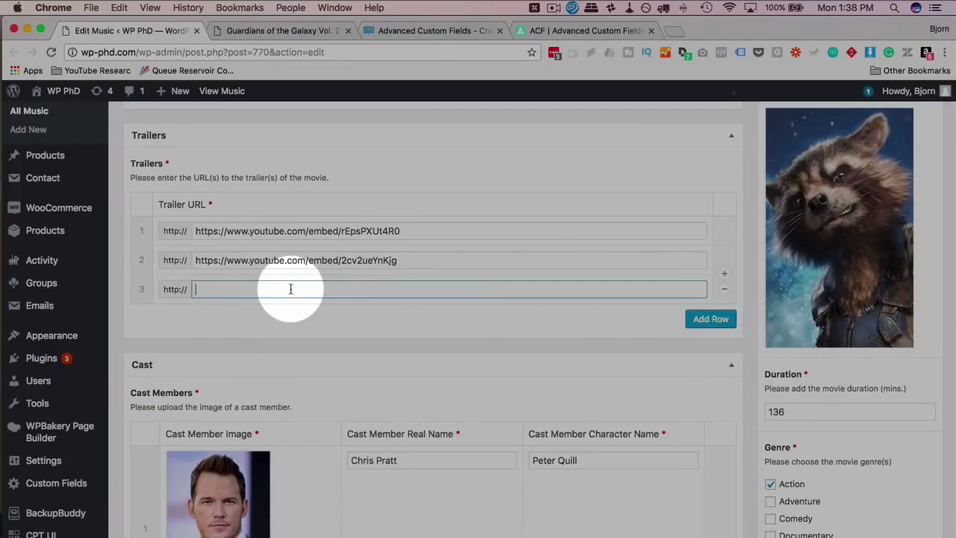
{"action": "left_click", "coordinate": [710, 320]}
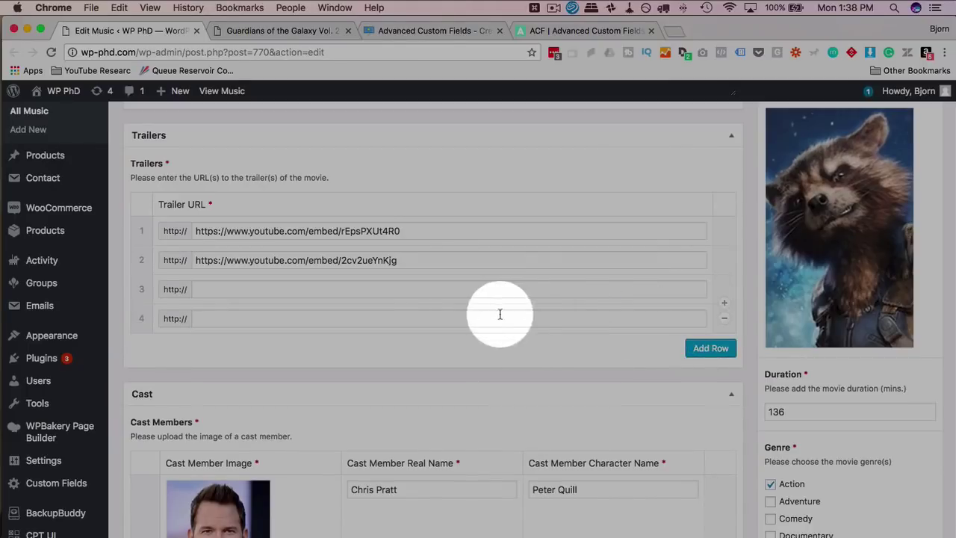
Go through the Cast Members entries and add an empty sixth cast row
{"action": "scroll", "coordinate": [482, 321], "scroll_direction": "down", "scroll_amount": 5}
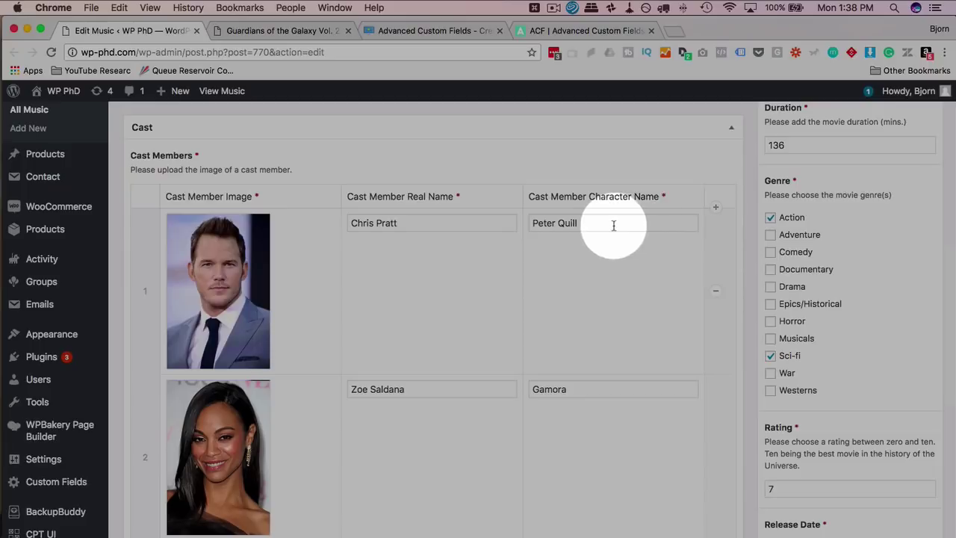
{"action": "left_click_drag", "start_coordinate": [612, 222], "coordinate": [529, 222]}
{"action": "left_click", "coordinate": [405, 223]}
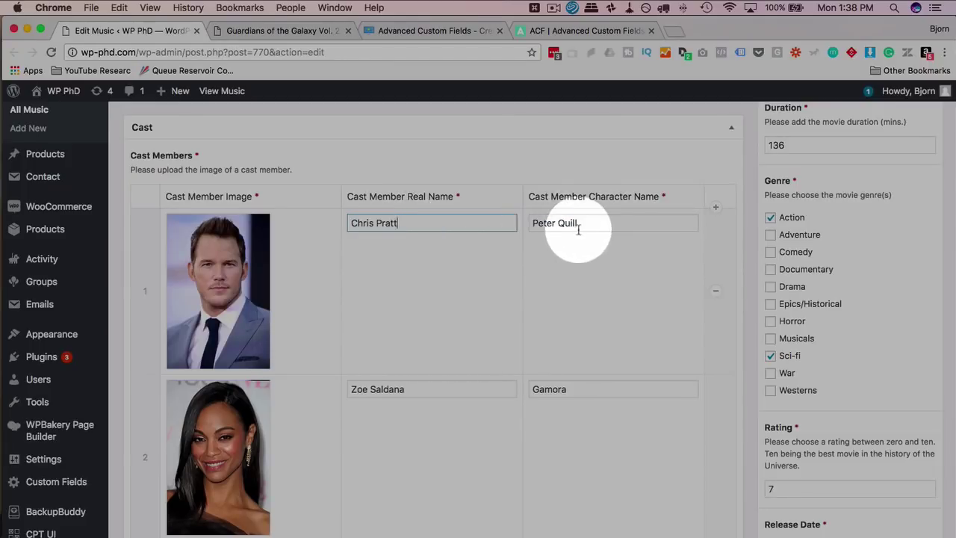
{"action": "scroll", "coordinate": [523, 373], "scroll_direction": "down", "scroll_amount": 2}
{"action": "scroll", "coordinate": [523, 374], "scroll_direction": "down", "scroll_amount": 10}
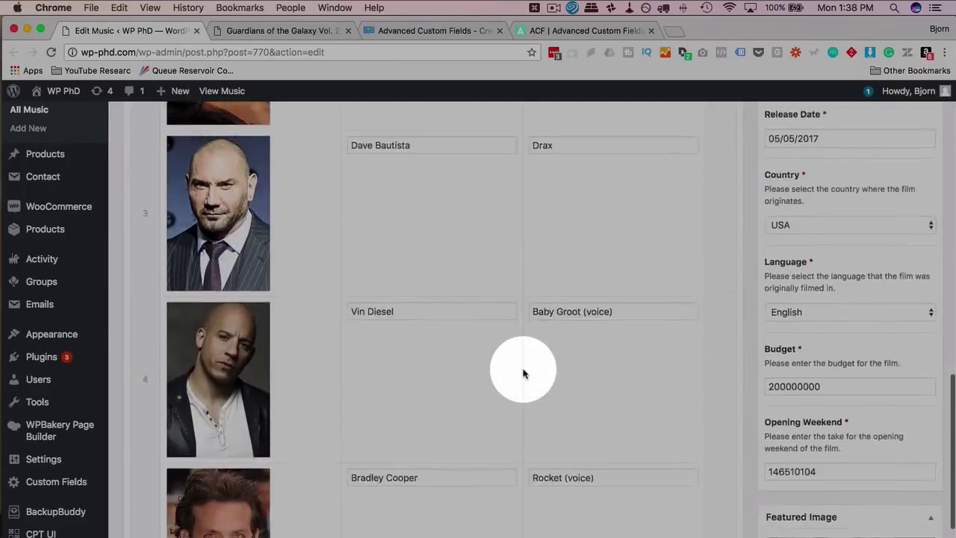
{"action": "left_click", "coordinate": [700, 422]}
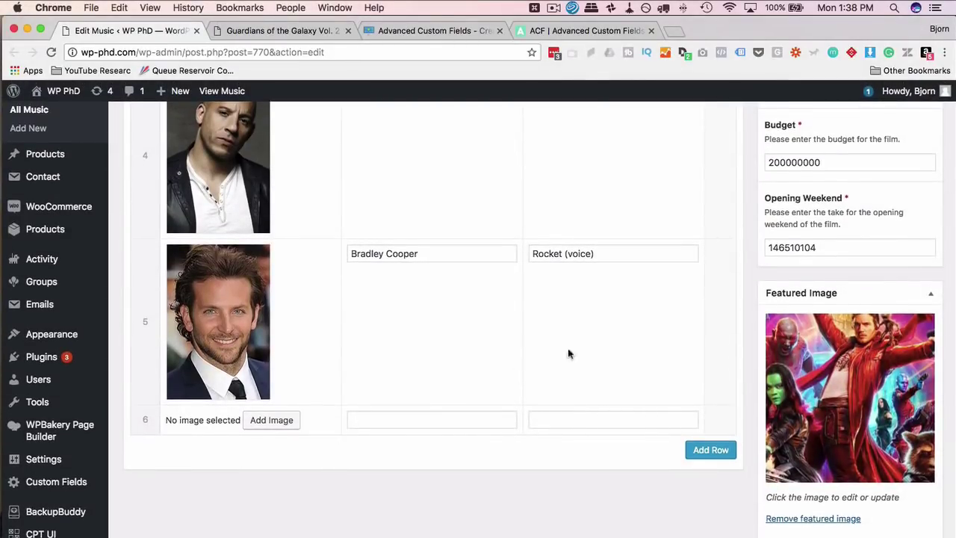
Review the Movie Info fields and featured image on the edit page, and compare them with the published movie page
{"action": "scroll", "coordinate": [632, 342], "scroll_direction": "up", "scroll_amount": 10}
{"action": "scroll", "coordinate": [632, 341], "scroll_direction": "up", "scroll_amount": 5}
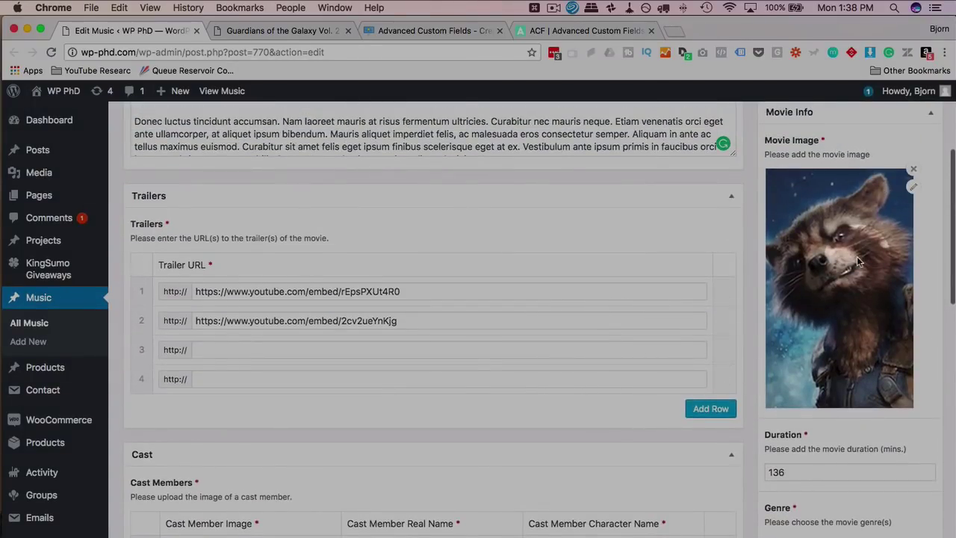
{"action": "scroll", "coordinate": [854, 318], "scroll_direction": "down", "scroll_amount": 5}
{"action": "scroll", "coordinate": [834, 345], "scroll_direction": "down", "scroll_amount": 8}
{"action": "scroll", "coordinate": [835, 345], "scroll_direction": "down", "scroll_amount": 10}
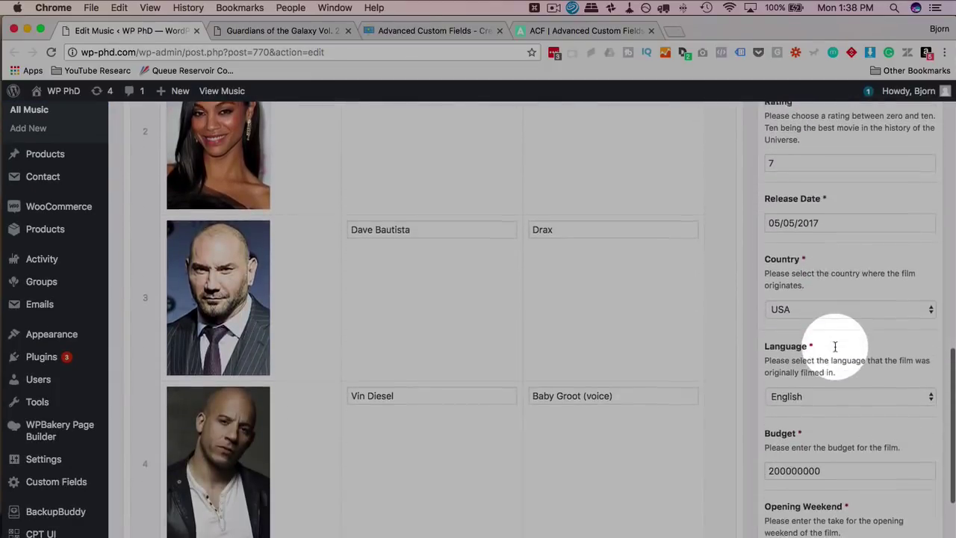
{"action": "scroll", "coordinate": [825, 486], "scroll_direction": "down", "scroll_amount": 1}
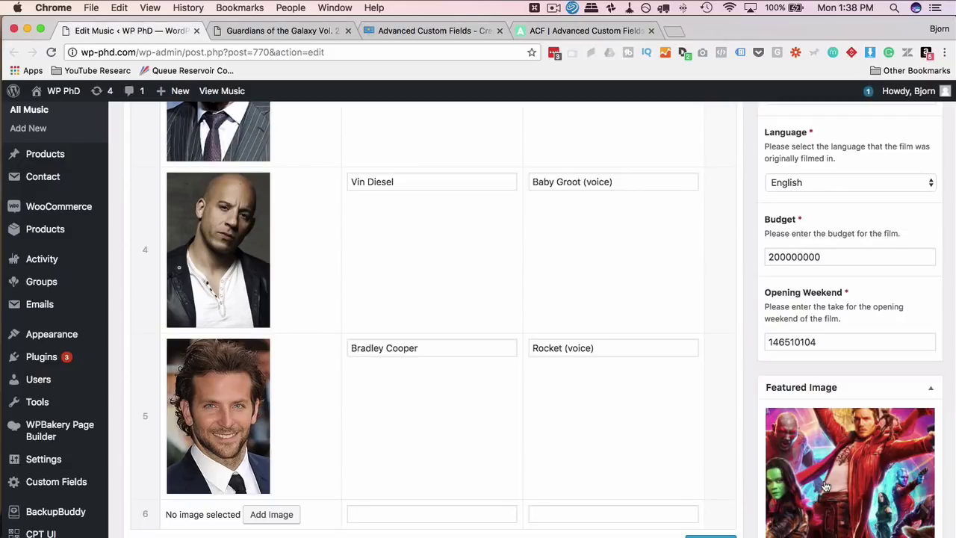
{"action": "scroll", "coordinate": [825, 485], "scroll_direction": "down", "scroll_amount": 3}
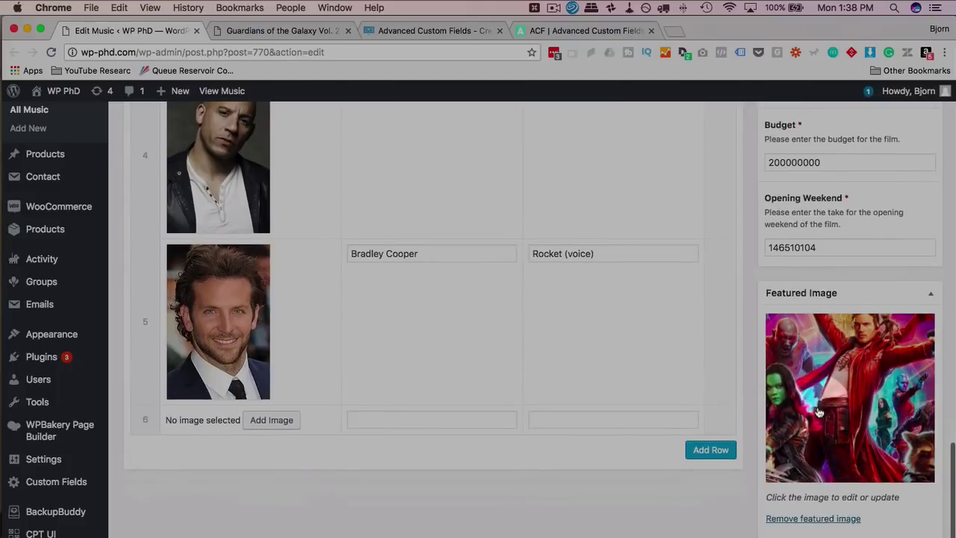
{"action": "left_click", "coordinate": [282, 30]}
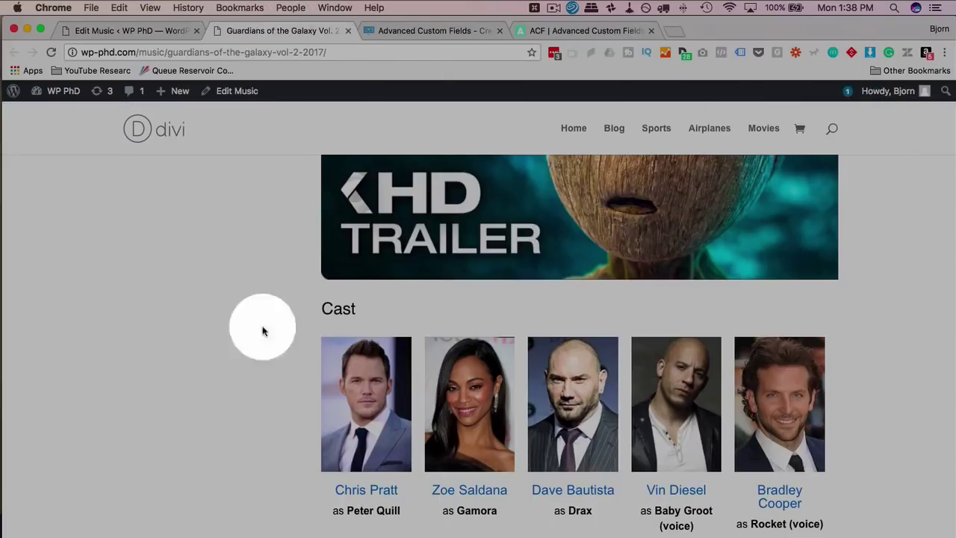
{"action": "scroll", "coordinate": [262, 407], "scroll_direction": "up", "scroll_amount": 10}
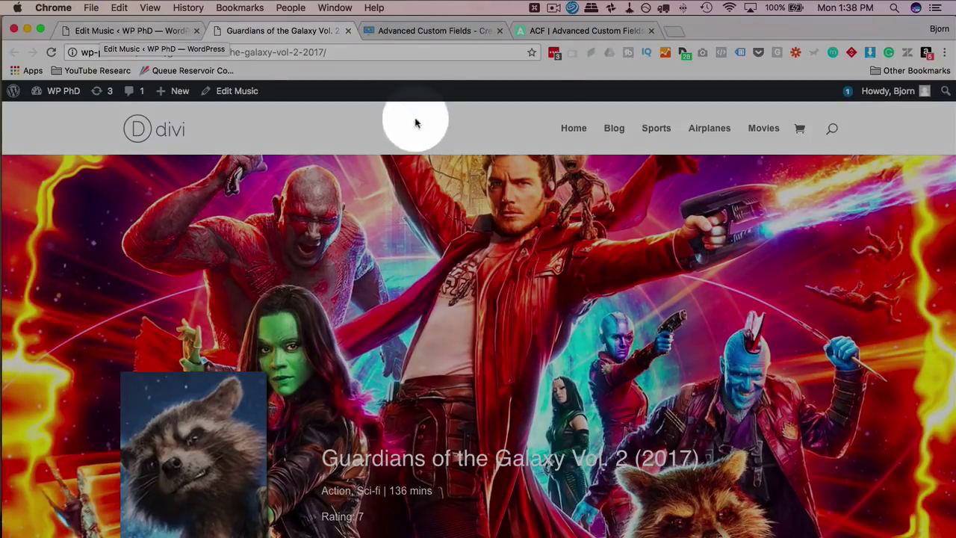
Look through the PHP template and movies CSS code on the WP Learning Lab tutorial page, and return to the published movie page
{"action": "left_click", "coordinate": [437, 30]}
{"action": "scroll", "coordinate": [267, 413], "scroll_direction": "down", "scroll_amount": 1}
{"action": "scroll", "coordinate": [265, 413], "scroll_direction": "down", "scroll_amount": 10}
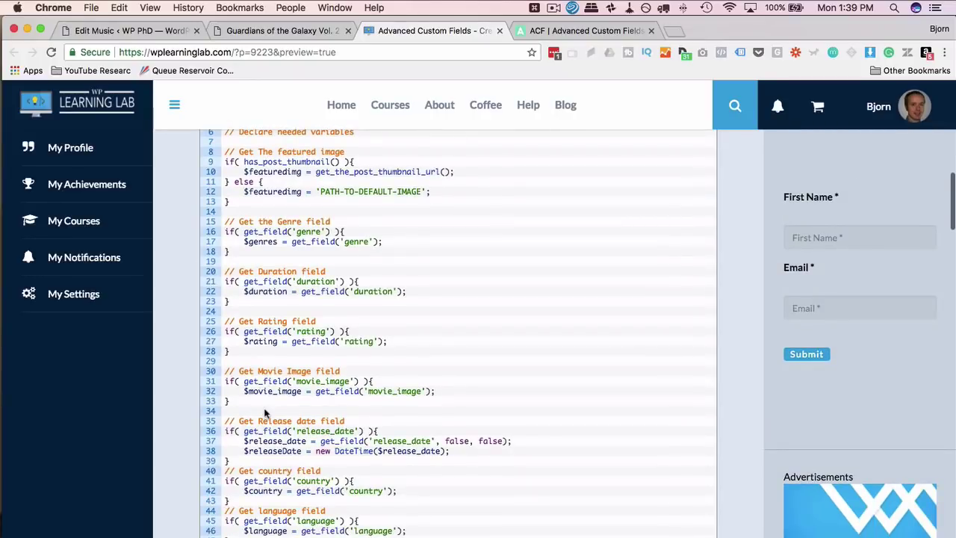
{"action": "scroll", "coordinate": [266, 413], "scroll_direction": "down", "scroll_amount": 3}
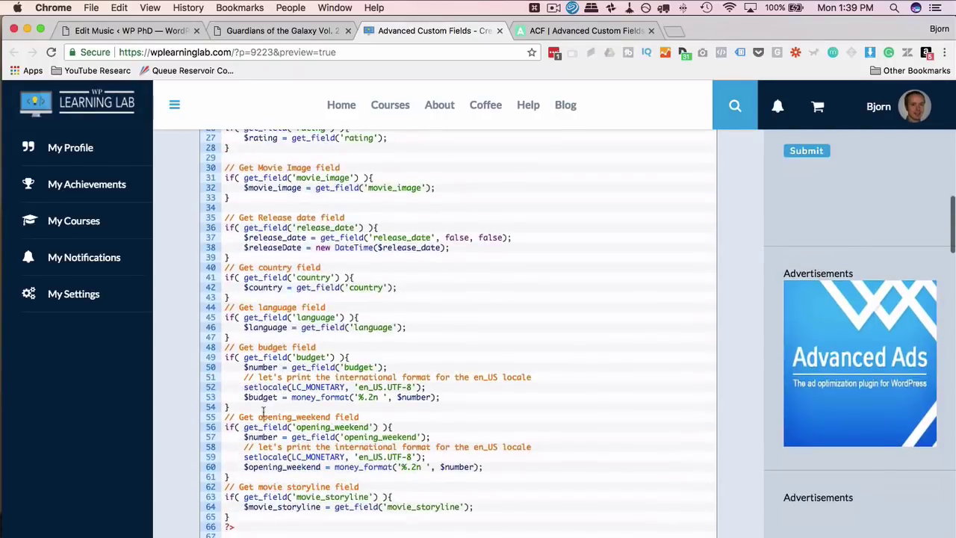
{"action": "scroll", "coordinate": [257, 508], "scroll_direction": "down", "scroll_amount": 6}
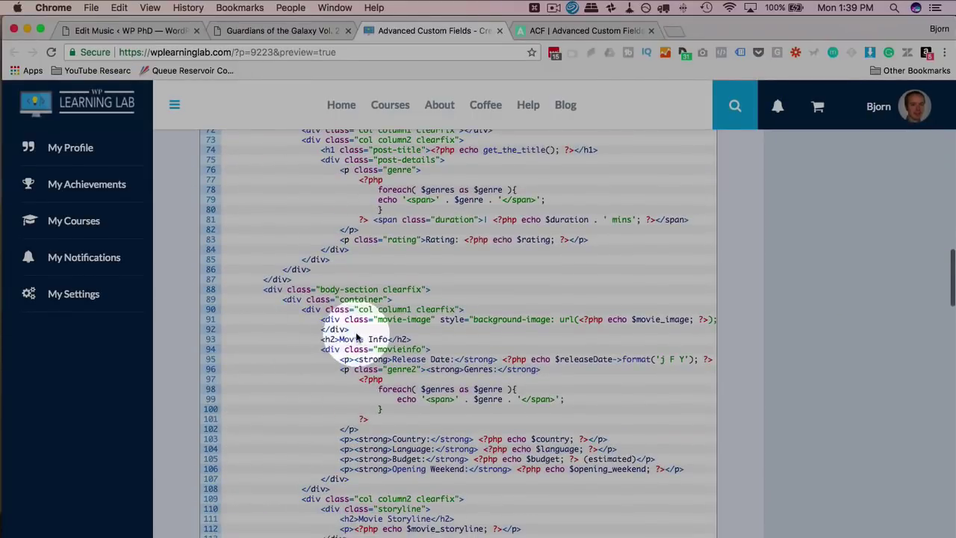
{"action": "scroll", "coordinate": [356, 338], "scroll_direction": "down", "scroll_amount": 8}
{"action": "scroll", "coordinate": [356, 338], "scroll_direction": "down", "scroll_amount": 6}
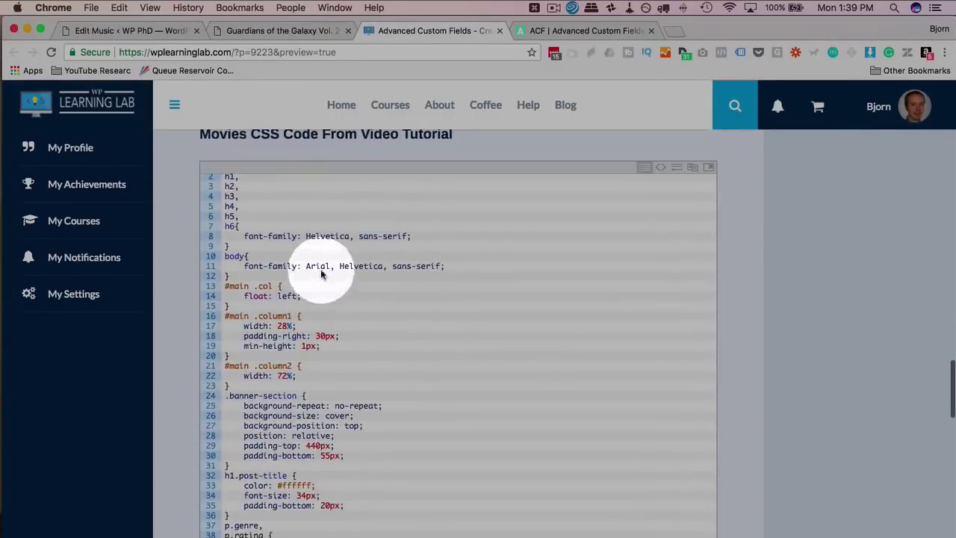
{"action": "scroll", "coordinate": [318, 447], "scroll_direction": "down", "scroll_amount": 3}
{"action": "scroll", "coordinate": [328, 443], "scroll_direction": "up", "scroll_amount": 3}
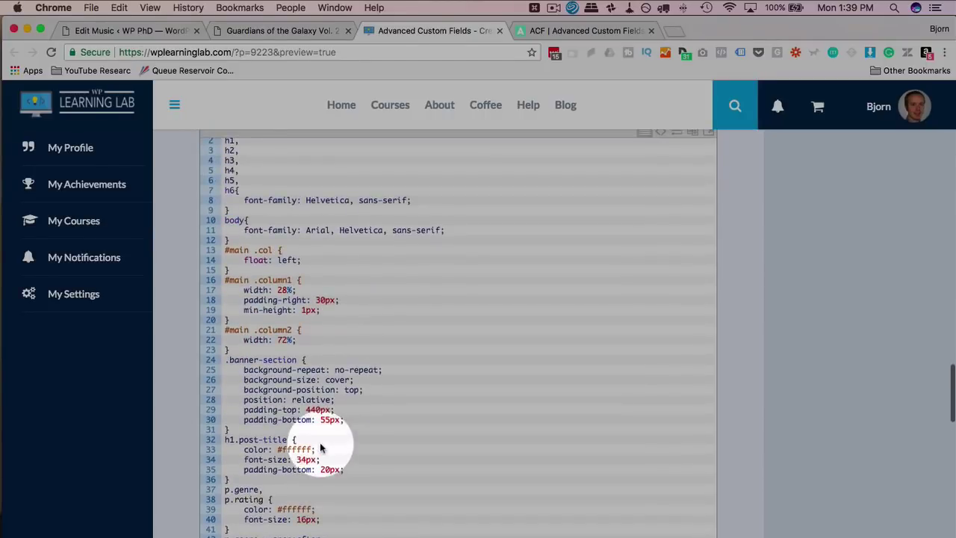
{"action": "left_click", "coordinate": [236, 37]}
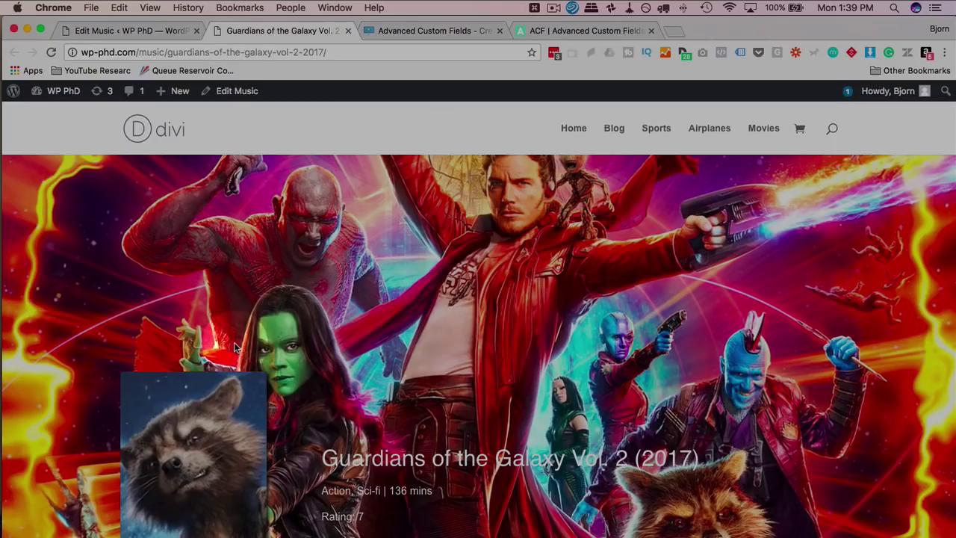
Return to the WordPress admin and open CPT UI's Add/Edit Post Types page
{"action": "left_click", "coordinate": [142, 35]}
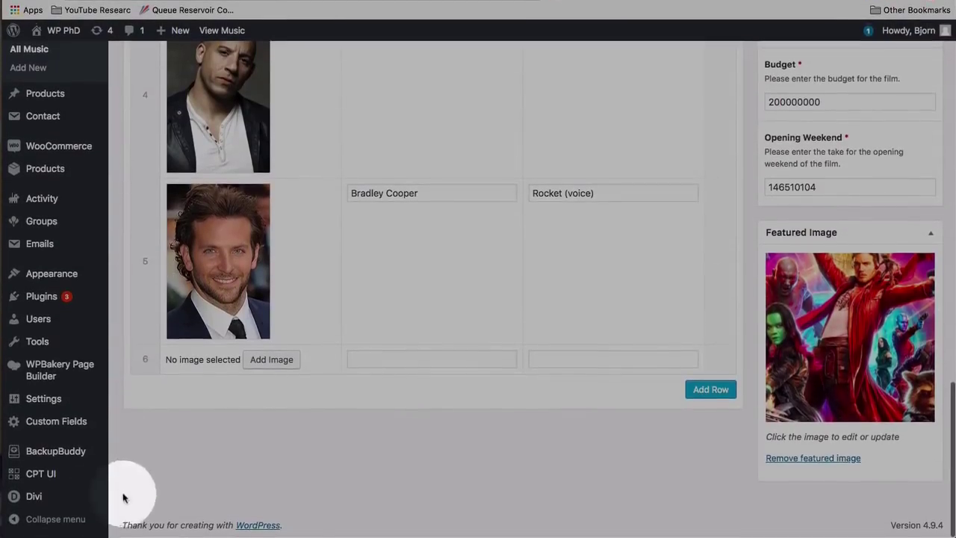
{"action": "mouse_move", "coordinate": [38, 484]}
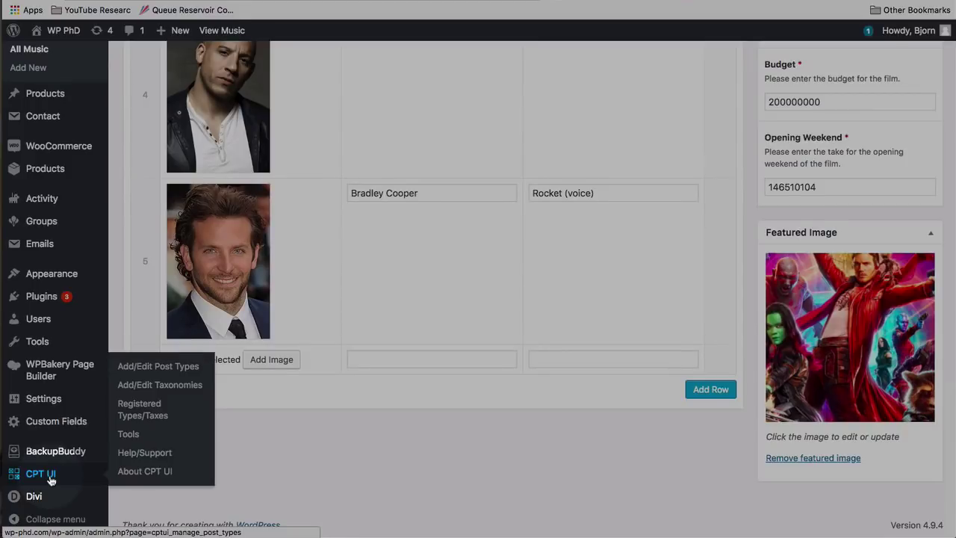
{"action": "mouse_move", "coordinate": [62, 299]}
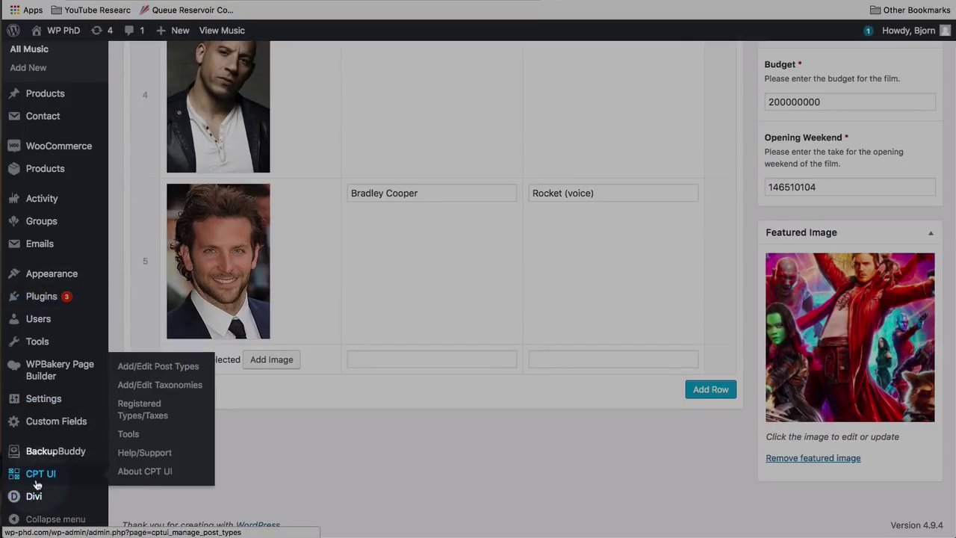
{"action": "left_click", "coordinate": [202, 465]}
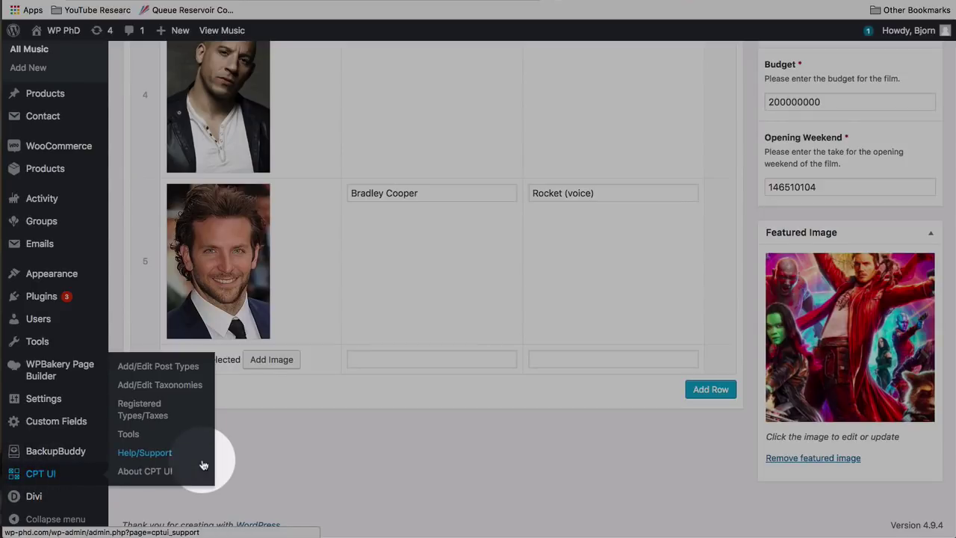
{"action": "left_click", "coordinate": [134, 369]}
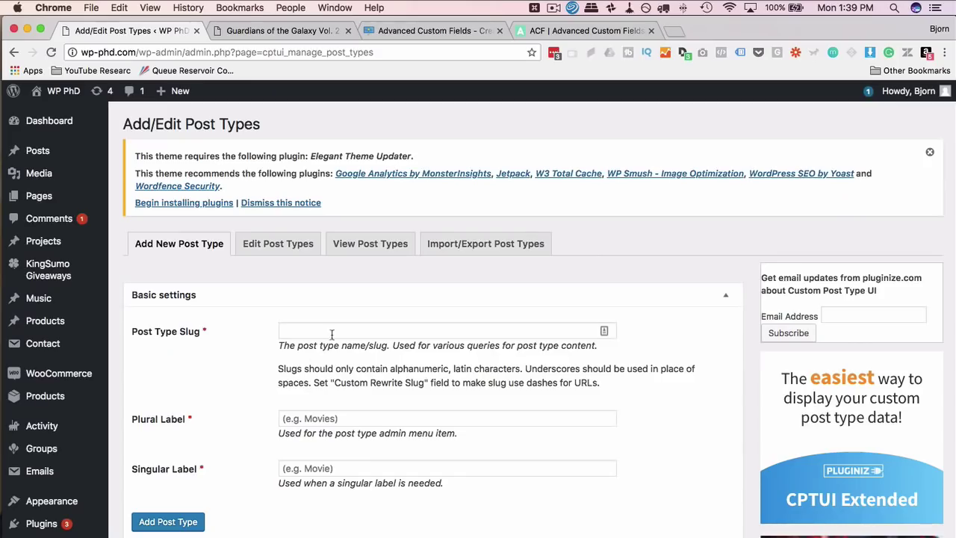
Fill in the new post type's basic settings with slug movie, plural label Movies and singular label Movie
{"action": "left_click", "coordinate": [338, 329]}
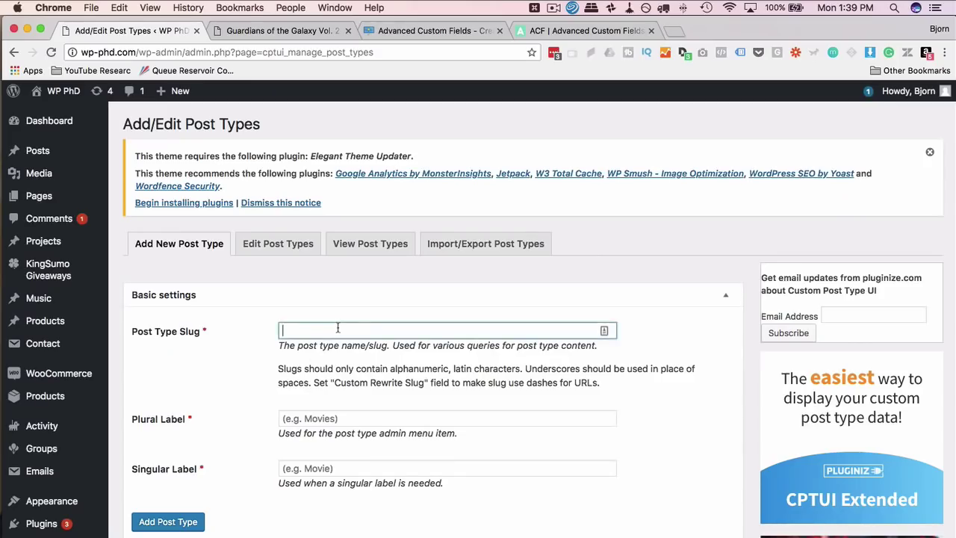
{"action": "type", "text": "movies"}
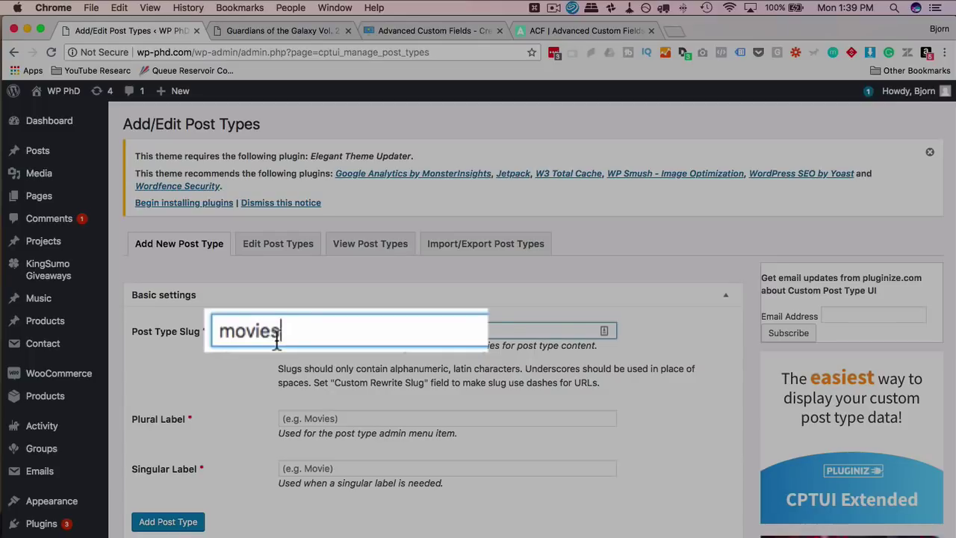
{"action": "key", "text": "BackSpace"}
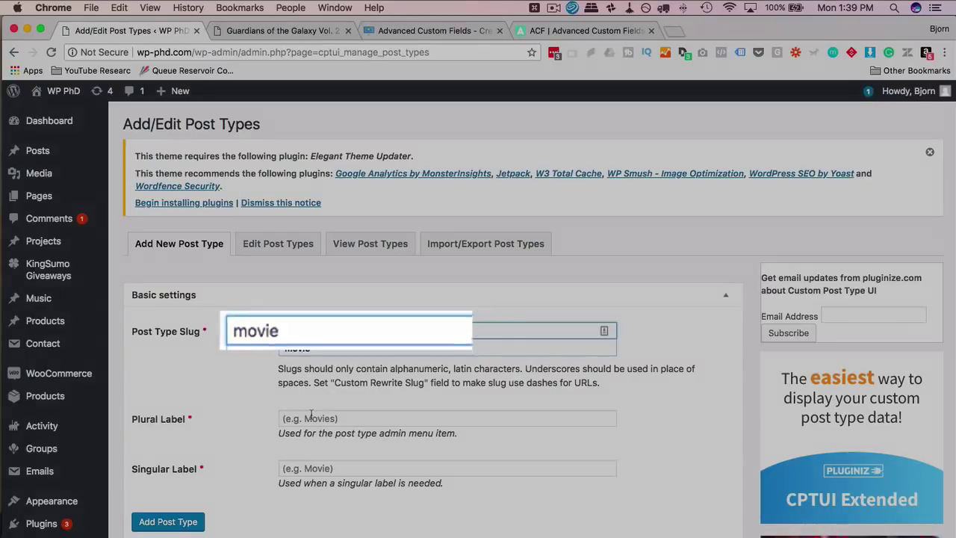
{"action": "left_click", "coordinate": [306, 420]}
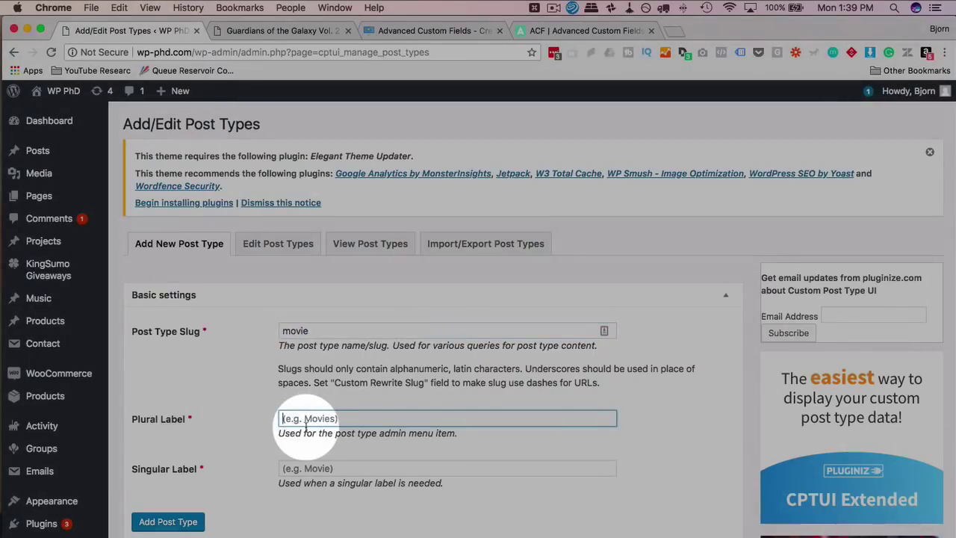
{"action": "type", "text": "Movies"}
{"action": "left_click", "coordinate": [306, 468]}
{"action": "type", "text": "Mo"}
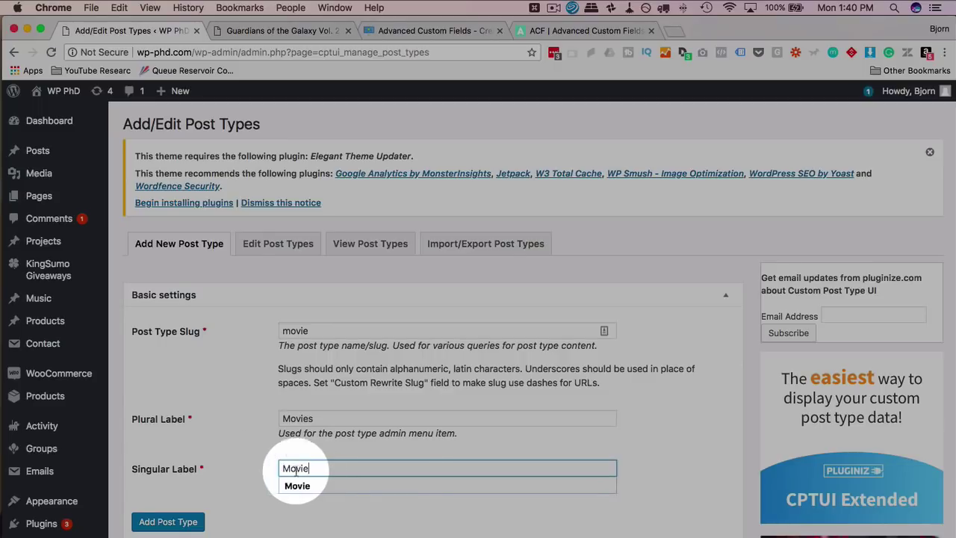
{"action": "left_click", "coordinate": [238, 461]}
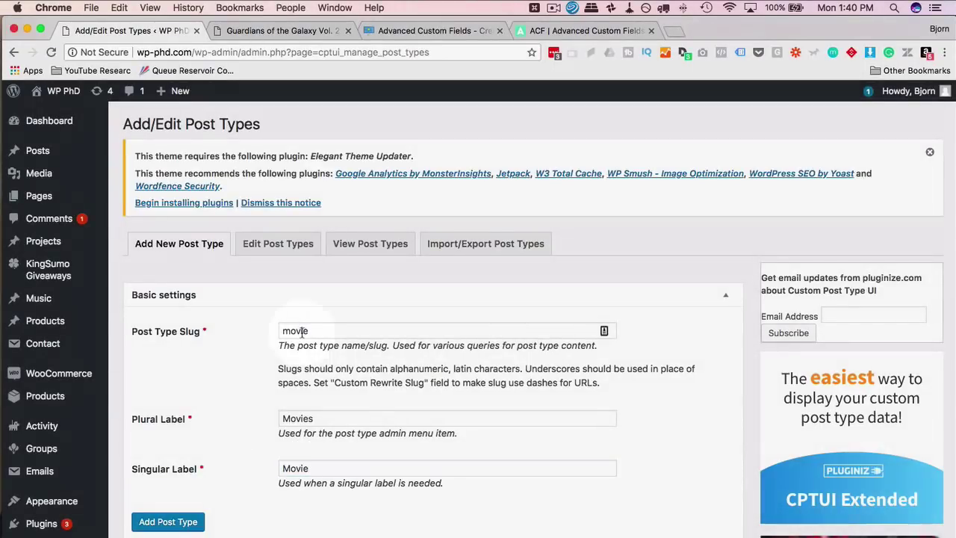
Check where the post type slug sits in the published movie page's URL, and return to the post type form
{"action": "left_click", "coordinate": [301, 332]}
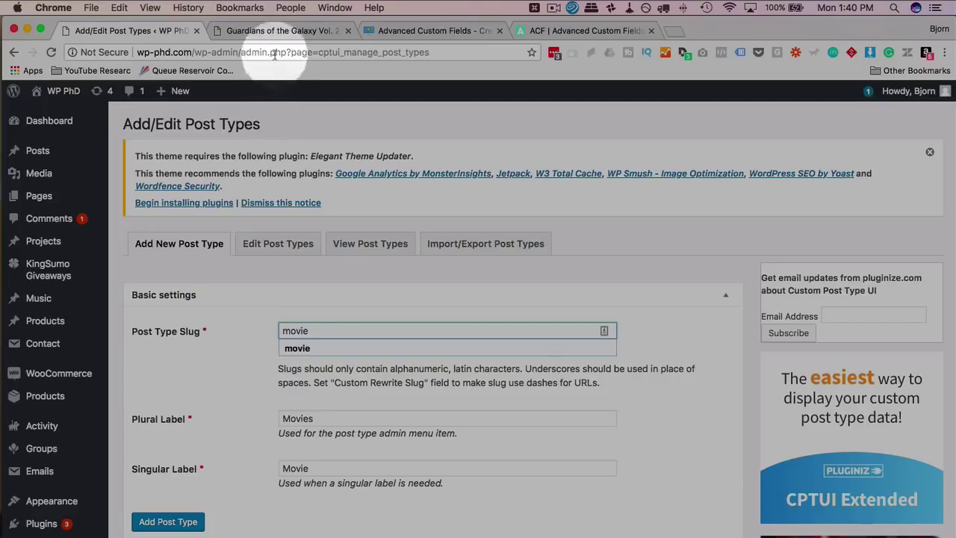
{"action": "left_click", "coordinate": [246, 31]}
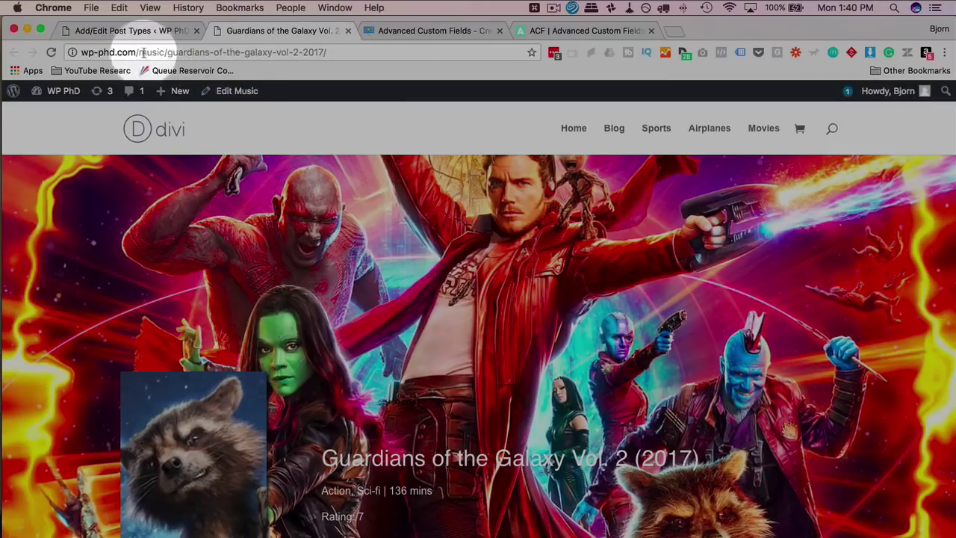
{"action": "left_click_drag", "start_coordinate": [138, 53], "coordinate": [166, 52]}
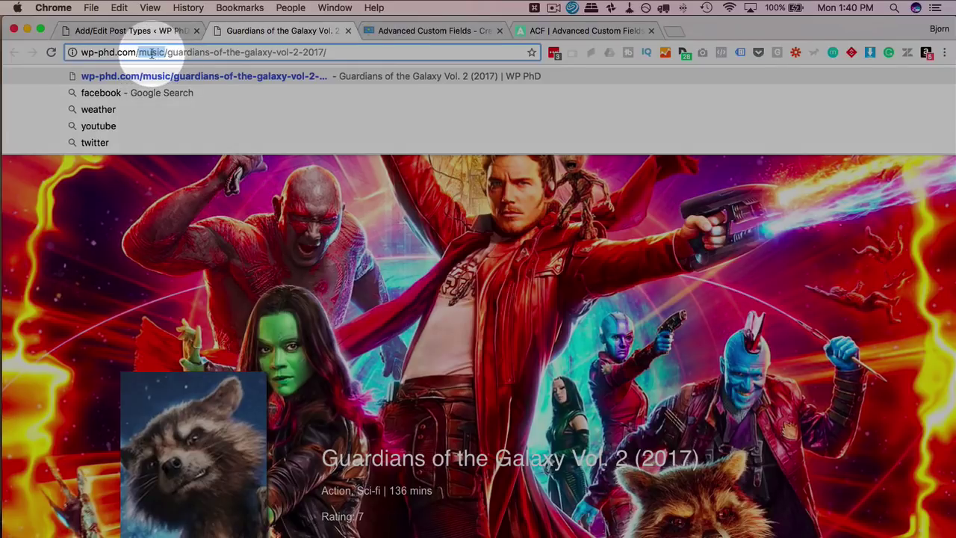
{"action": "left_click", "coordinate": [158, 31]}
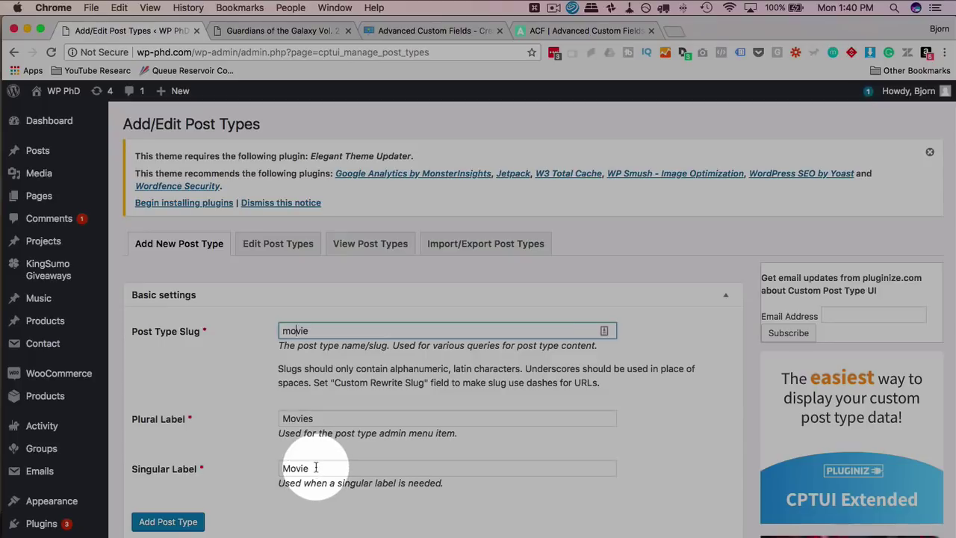
Look through the additional labels and the settings available for the new post type
{"action": "mouse_move", "coordinate": [53, 298]}
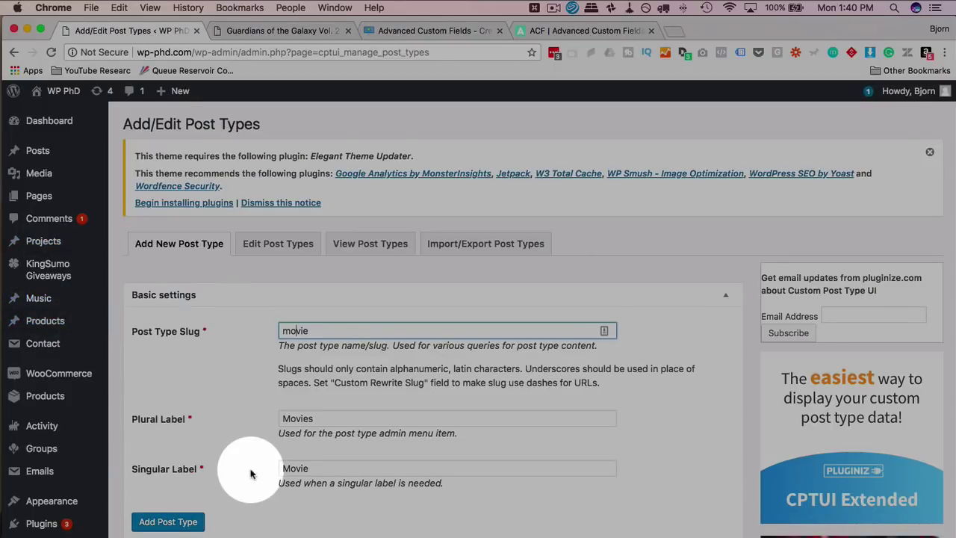
{"action": "scroll", "coordinate": [249, 470], "scroll_direction": "down", "scroll_amount": 5}
{"action": "scroll", "coordinate": [251, 473], "scroll_direction": "down", "scroll_amount": 10}
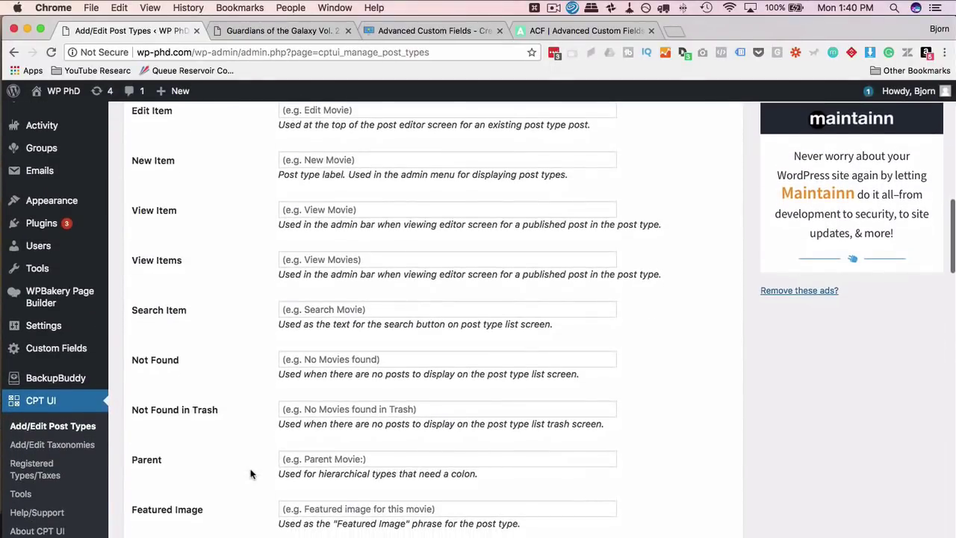
{"action": "scroll", "coordinate": [250, 474], "scroll_direction": "down", "scroll_amount": 7}
{"action": "scroll", "coordinate": [250, 473], "scroll_direction": "down", "scroll_amount": 1}
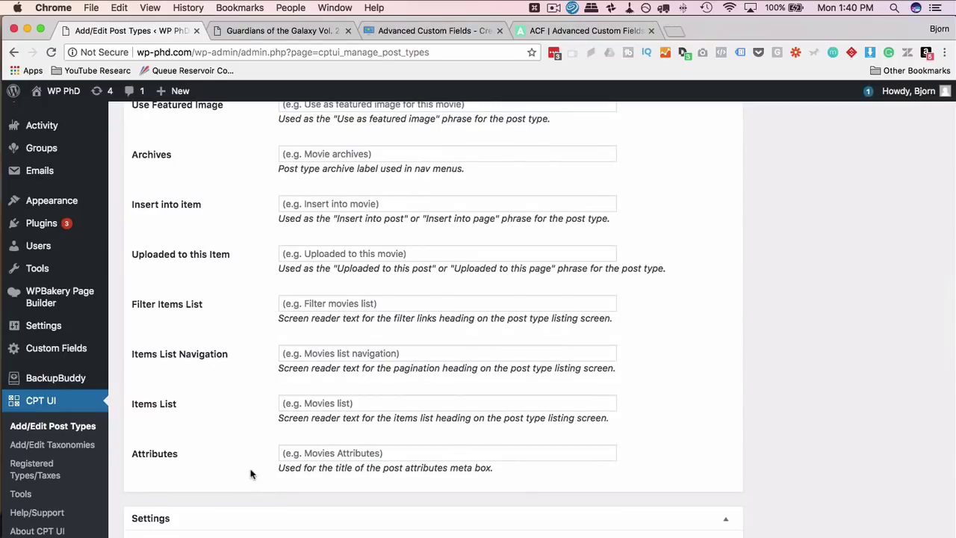
{"action": "scroll", "coordinate": [251, 474], "scroll_direction": "down", "scroll_amount": 3}
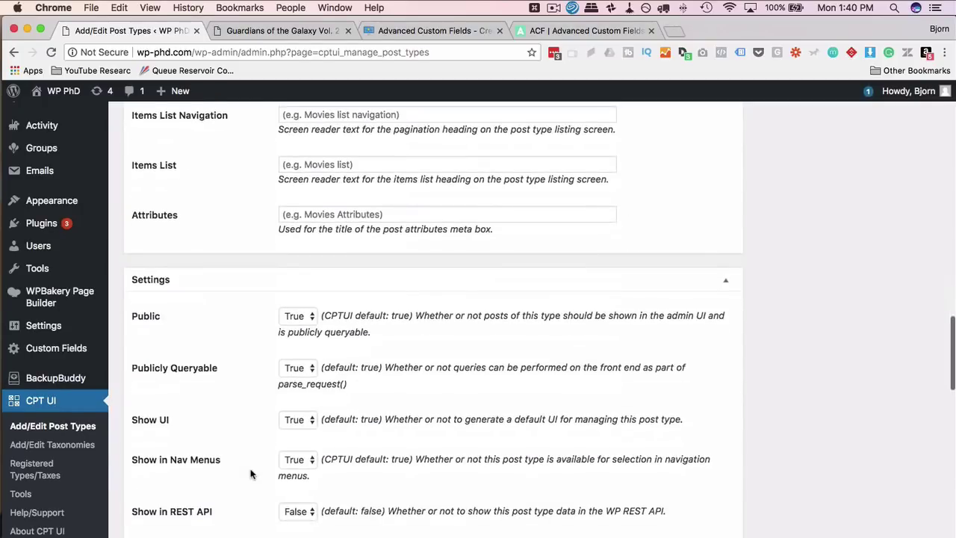
{"action": "scroll", "coordinate": [250, 474], "scroll_direction": "up", "scroll_amount": 7}
{"action": "scroll", "coordinate": [251, 473], "scroll_direction": "up", "scroll_amount": 10}
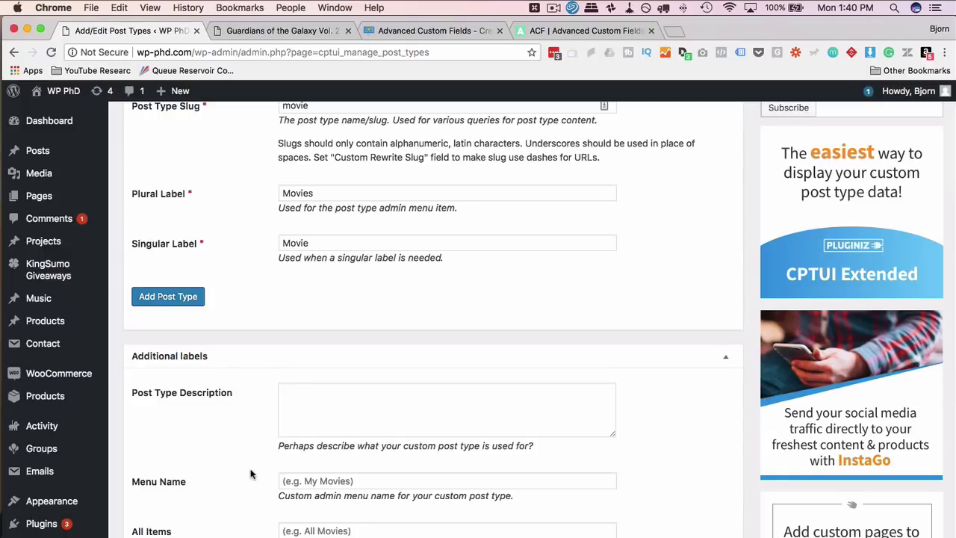
{"action": "scroll", "coordinate": [251, 474], "scroll_direction": "up", "scroll_amount": 3}
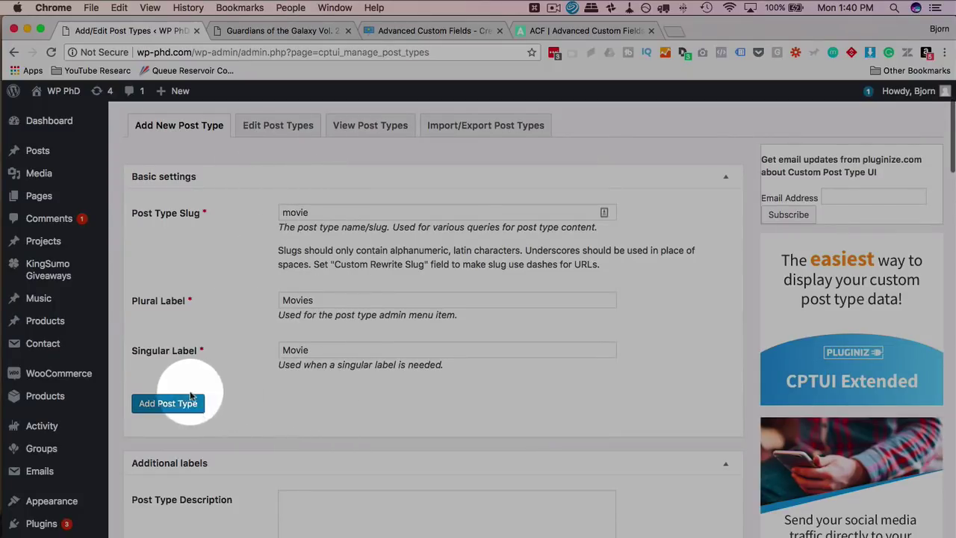
Add the movie post type and open a new Movie entry for editing
{"action": "left_click", "coordinate": [166, 405]}
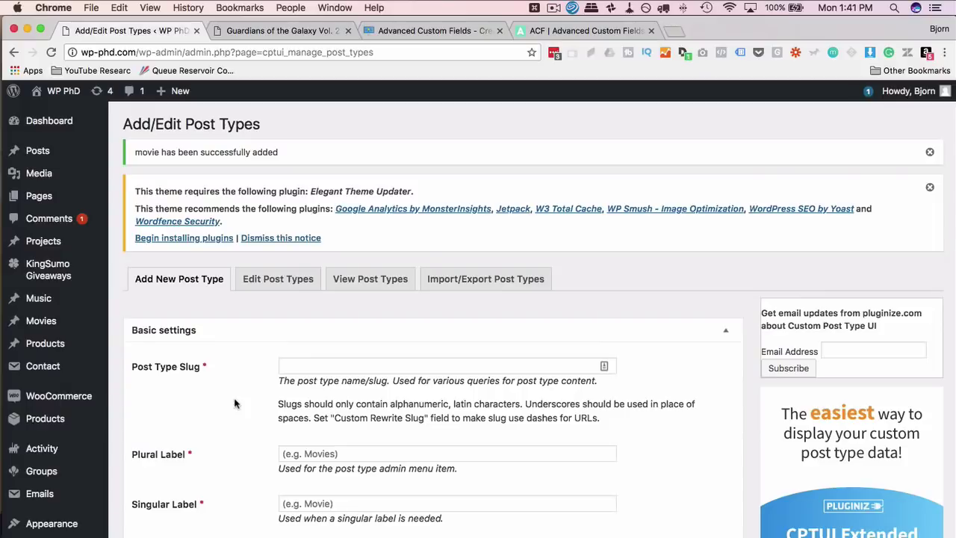
{"action": "mouse_move", "coordinate": [54, 322]}
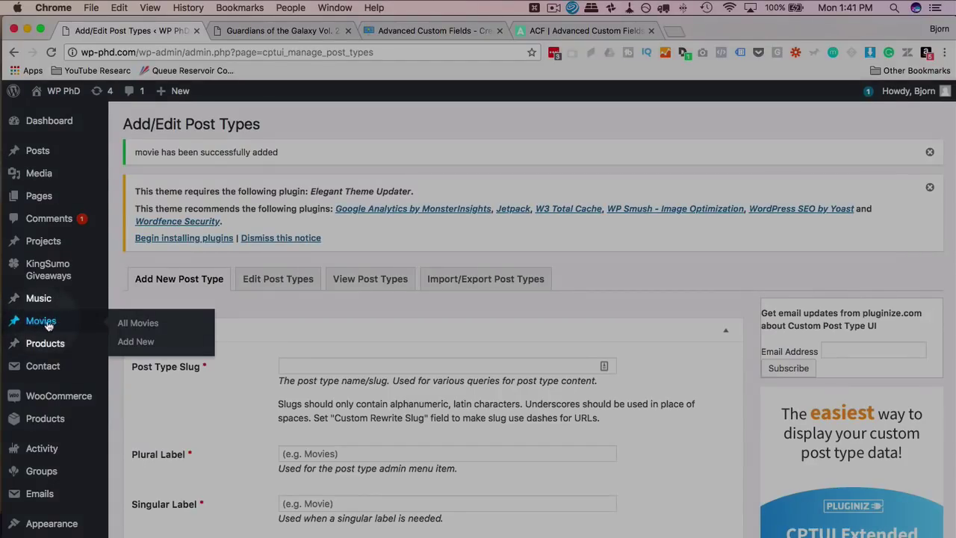
{"action": "mouse_move", "coordinate": [65, 341]}
{"action": "left_click", "coordinate": [136, 342]}
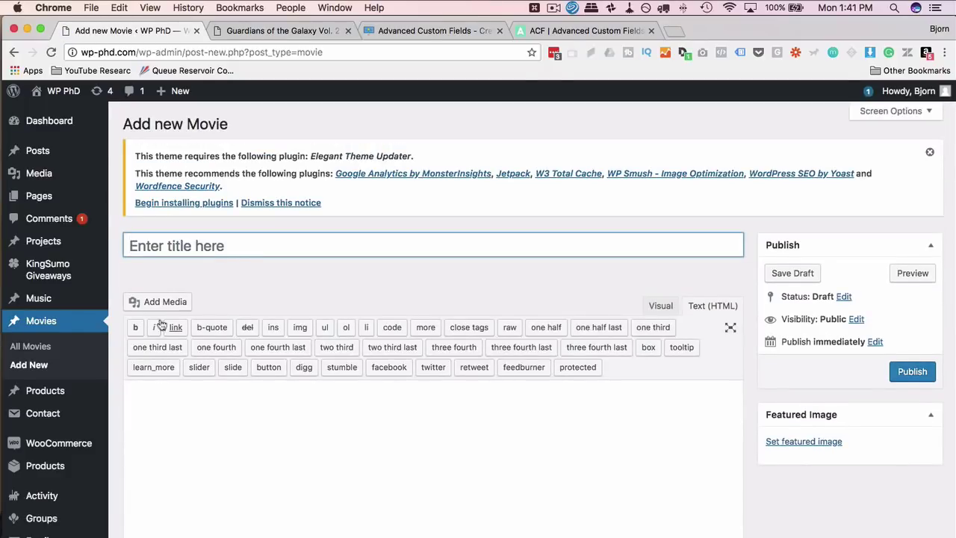
Examine the blank Movie editor, including its title, content and featured image areas and the boxes offered in Screen Options
{"action": "left_click", "coordinate": [237, 246]}
{"action": "scroll", "coordinate": [384, 265], "scroll_direction": "down", "scroll_amount": 5}
{"action": "scroll", "coordinate": [384, 264], "scroll_direction": "up", "scroll_amount": 3}
{"action": "left_click", "coordinate": [393, 268]}
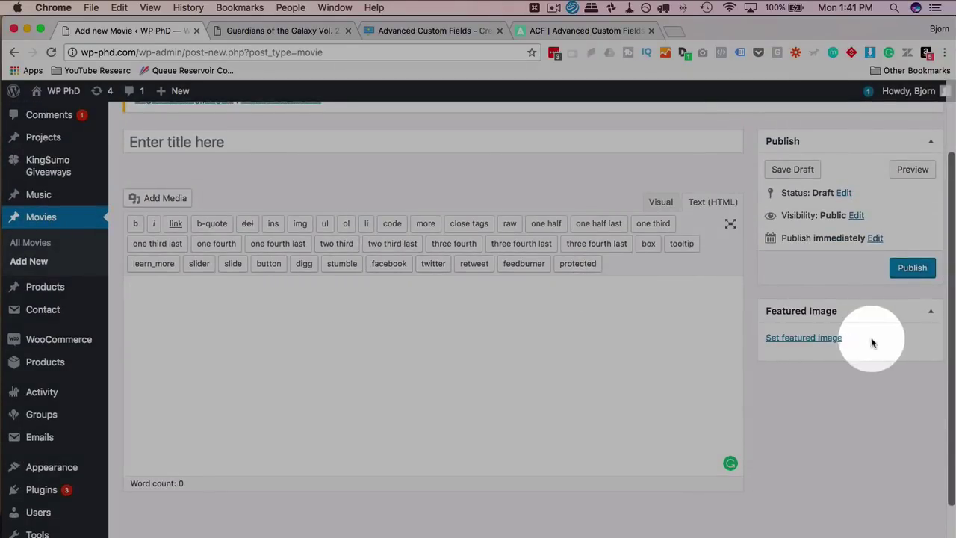
{"action": "scroll", "coordinate": [840, 381], "scroll_direction": "up", "scroll_amount": 5}
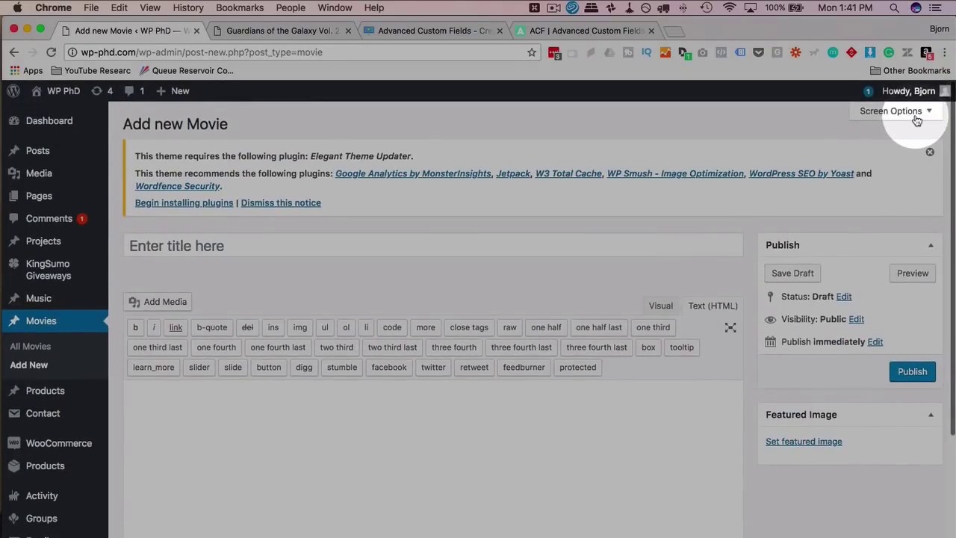
{"action": "left_click", "coordinate": [907, 112]}
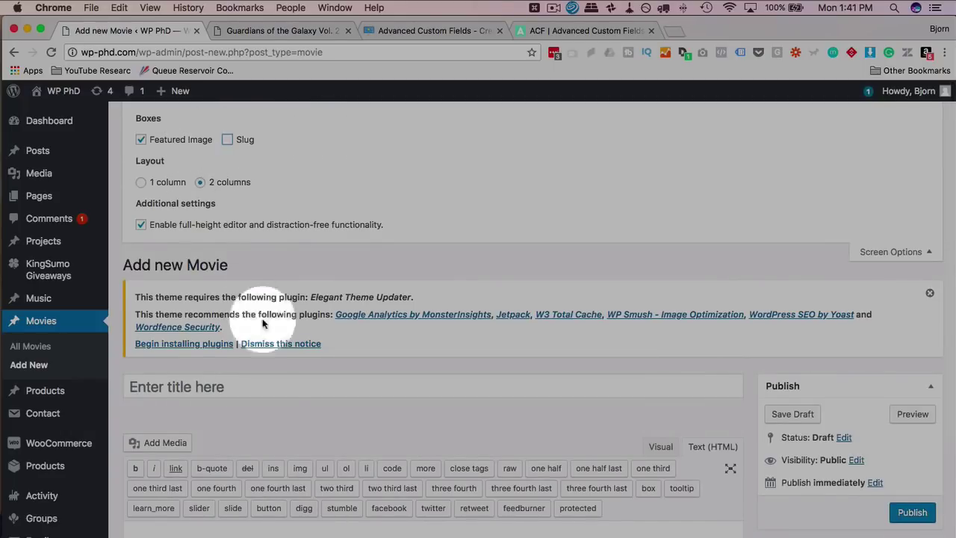
{"action": "left_click", "coordinate": [907, 252]}
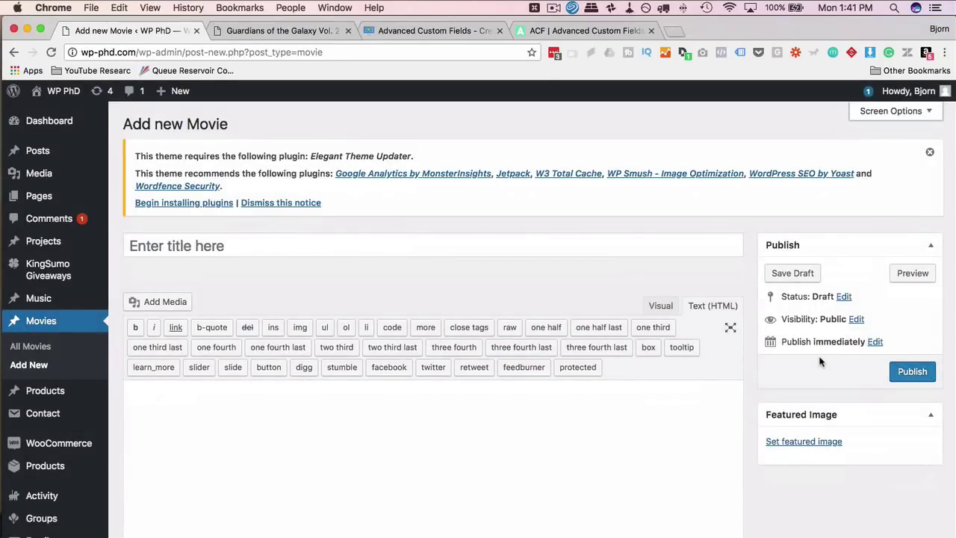
{"action": "scroll", "coordinate": [819, 362], "scroll_direction": "down", "scroll_amount": 3}
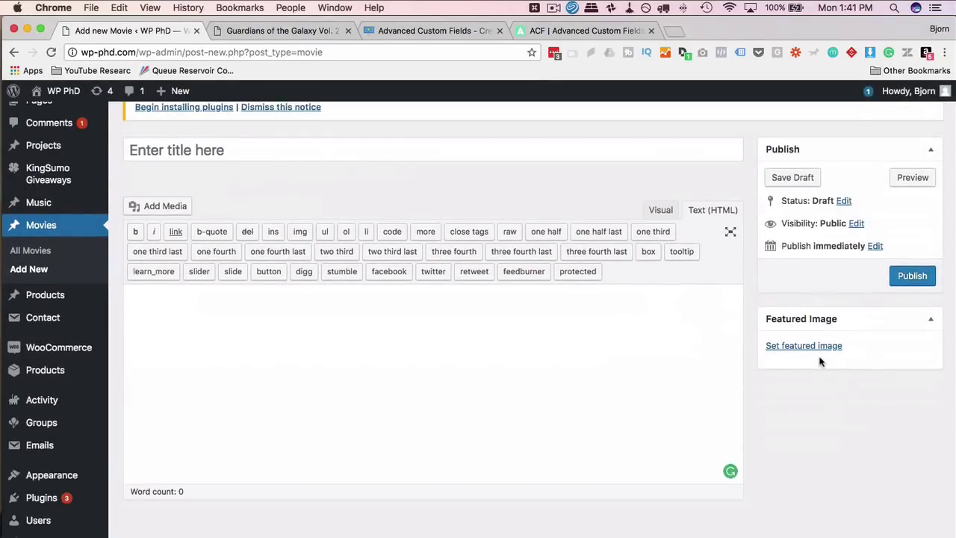
{"action": "scroll", "coordinate": [242, 487], "scroll_direction": "down", "scroll_amount": 3}
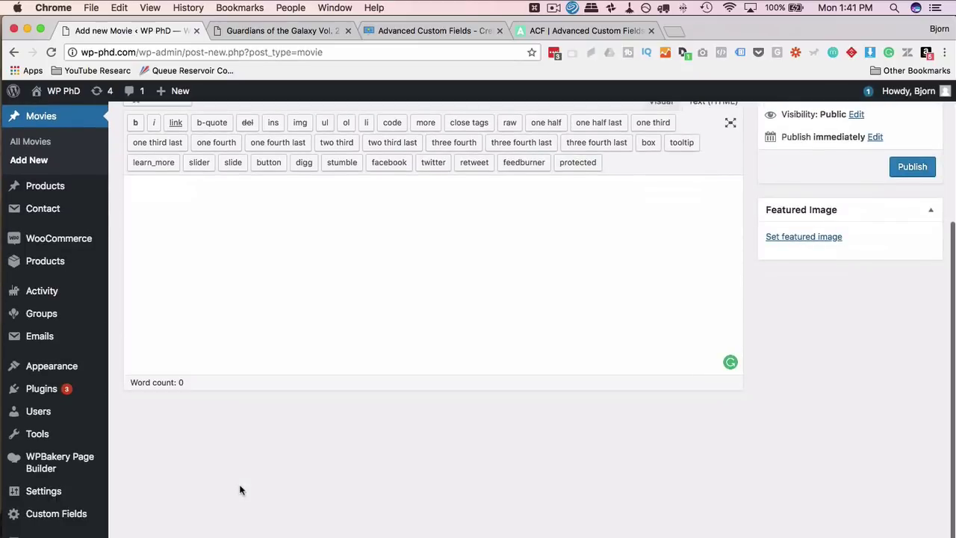
Search for "advanced custom fields" among the plugins available to add, and look over the matching plugins
{"action": "mouse_move", "coordinate": [37, 388]}
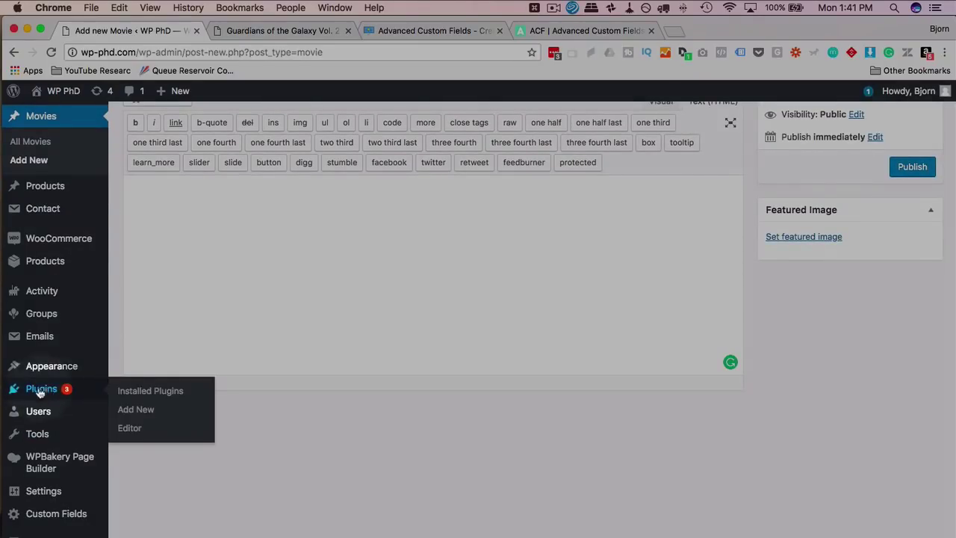
{"action": "left_click", "coordinate": [128, 411]}
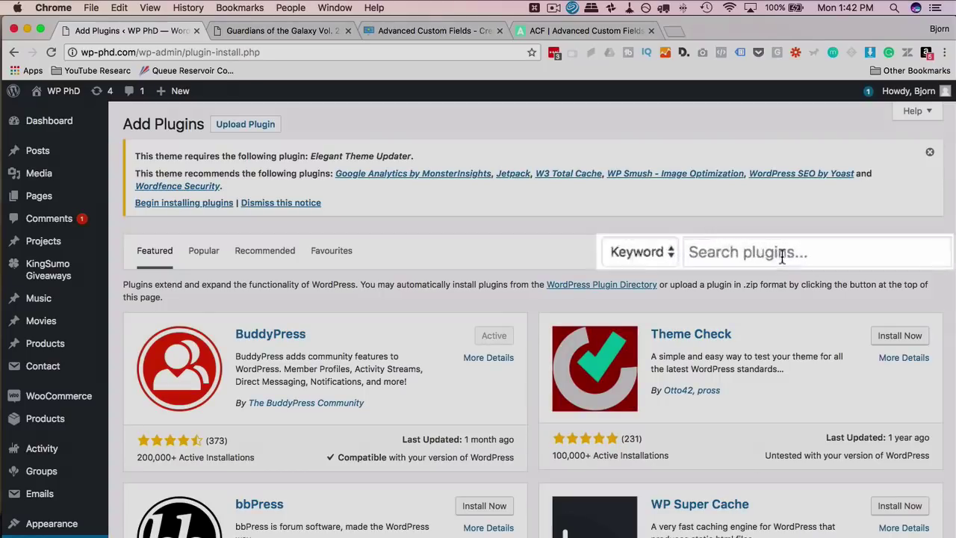
{"action": "left_click", "coordinate": [782, 254]}
{"action": "type", "text": "advanced custo"}
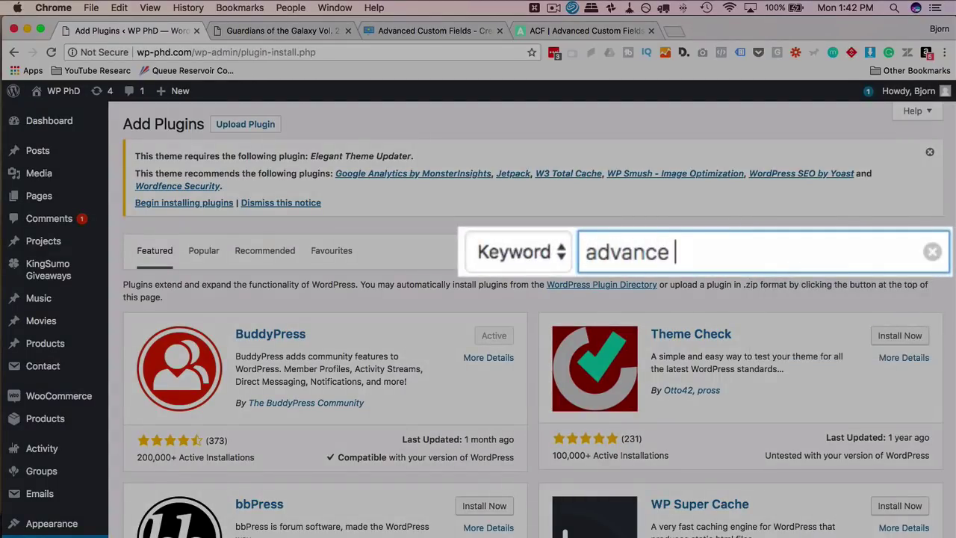
{"action": "type", "text": "m fields"}
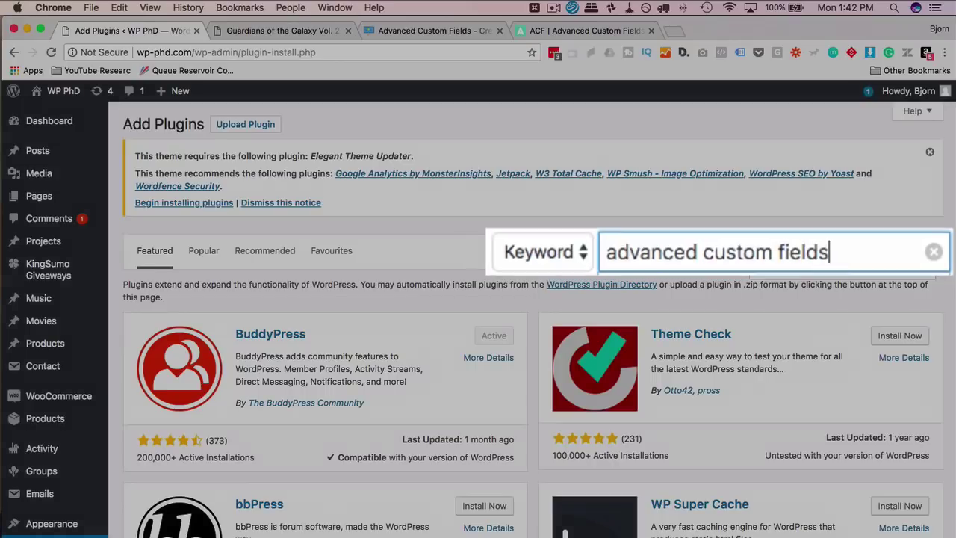
{"action": "scroll", "coordinate": [284, 329], "scroll_direction": "down", "scroll_amount": 2}
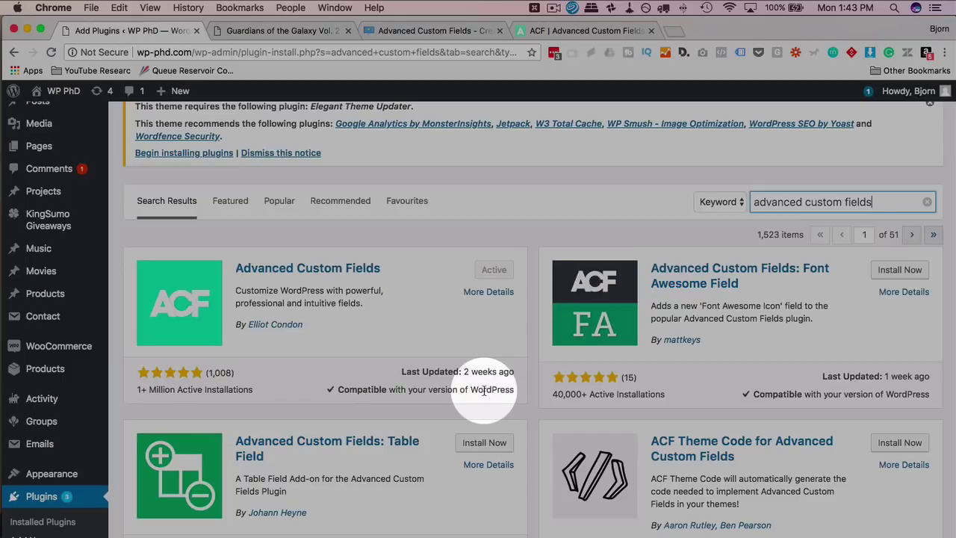
Dismiss the theme's plugin notice and find the Advanced Custom Fields: Repeater Field add-on in the list of installed plugins
{"action": "scroll", "coordinate": [404, 366], "scroll_direction": "up", "scroll_amount": 2}
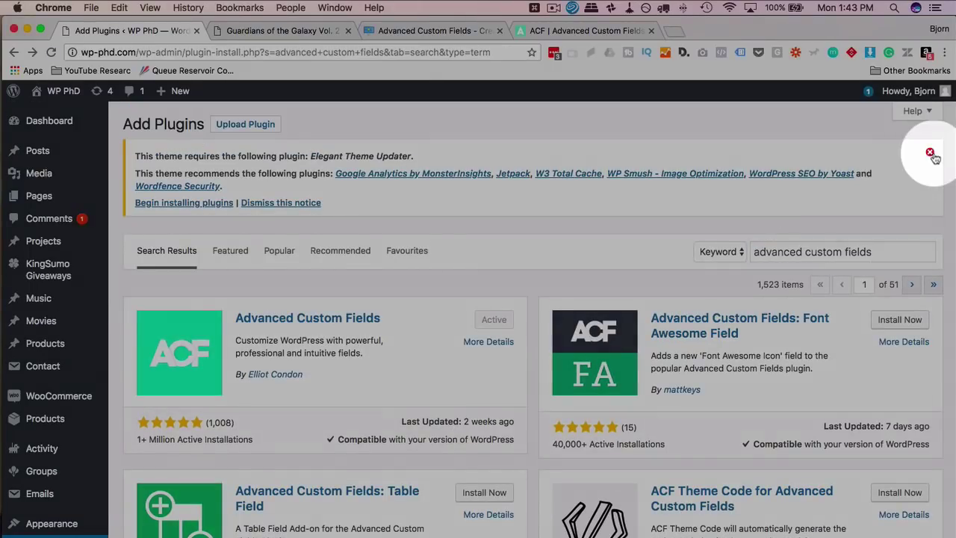
{"action": "left_click", "coordinate": [930, 151]}
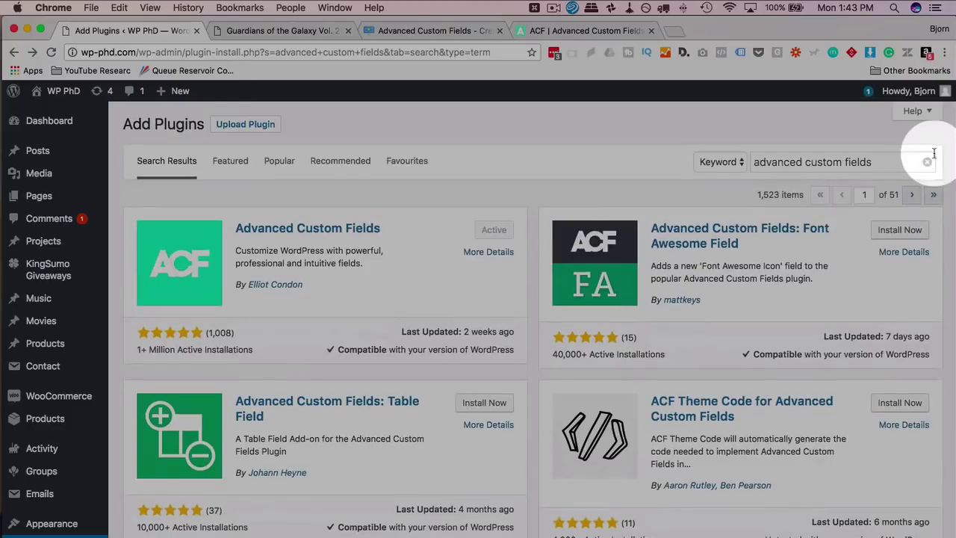
{"action": "scroll", "coordinate": [105, 478], "scroll_direction": "down", "scroll_amount": 3}
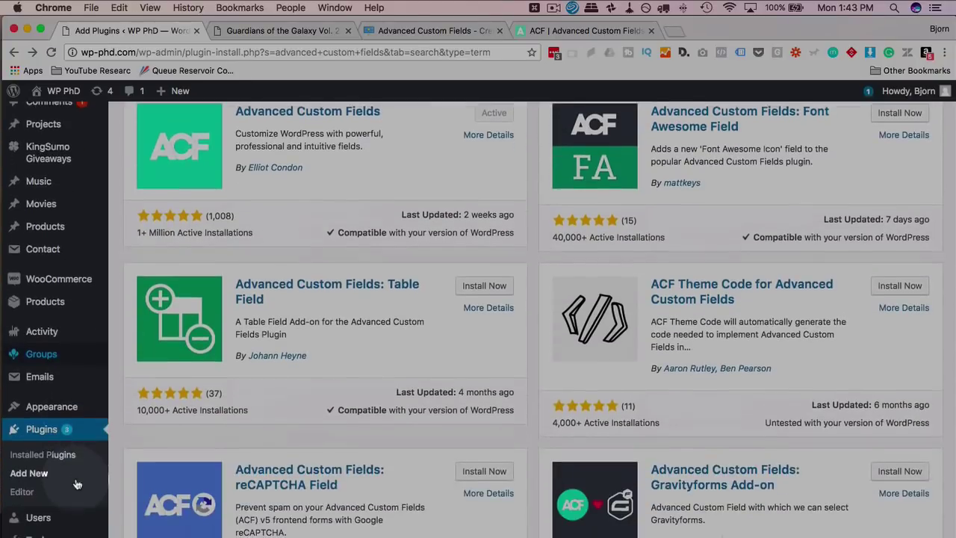
{"action": "left_click", "coordinate": [43, 455]}
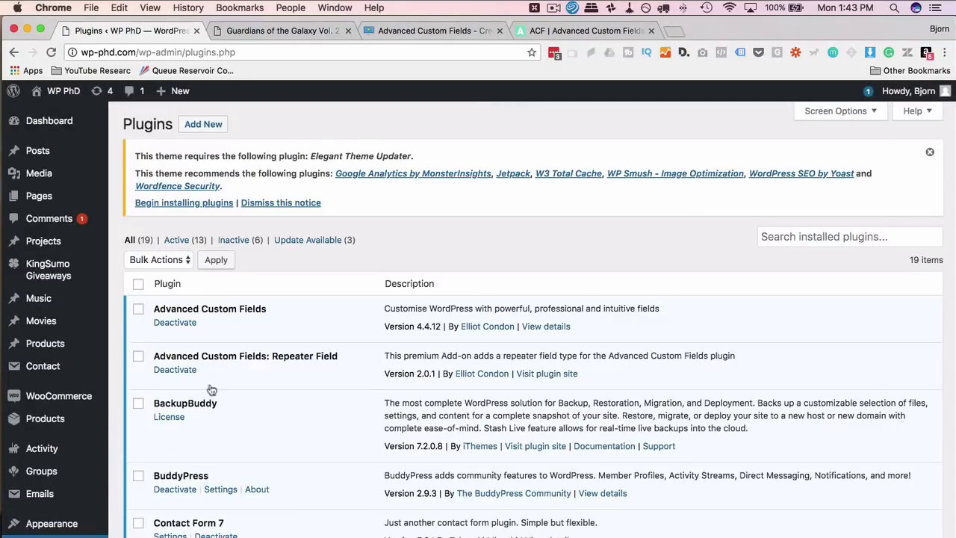
{"action": "left_click_drag", "start_coordinate": [340, 356], "coordinate": [142, 357]}
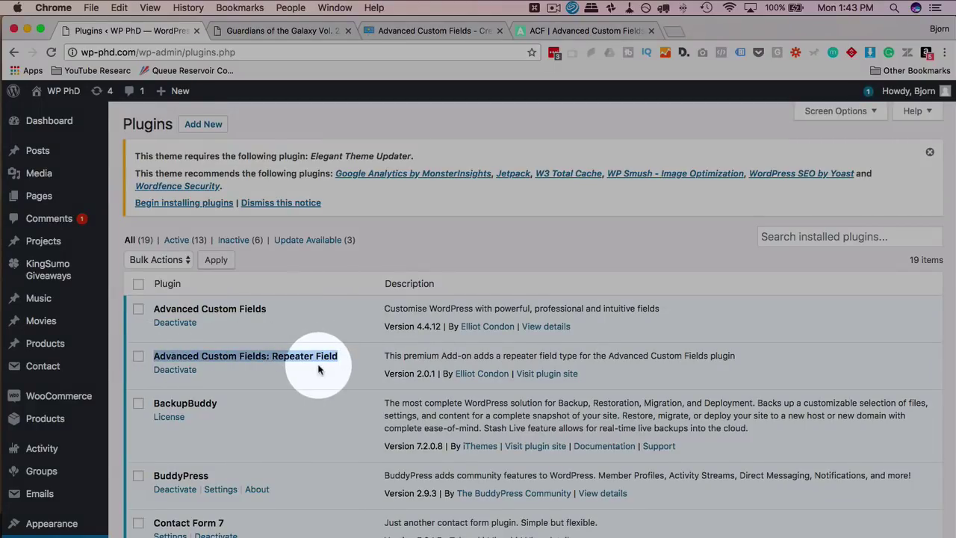
Look through the finished Guardians of the Galaxy page, from the movie info and storyline to the trailers and cast
{"action": "left_click", "coordinate": [289, 34]}
{"action": "scroll", "coordinate": [459, 249], "scroll_direction": "down", "scroll_amount": 10}
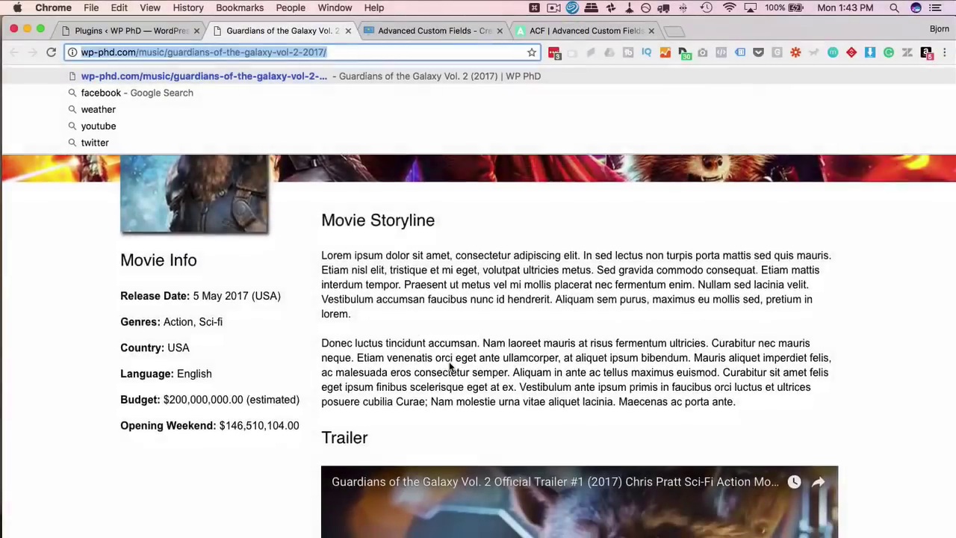
{"action": "left_click", "coordinate": [299, 225]}
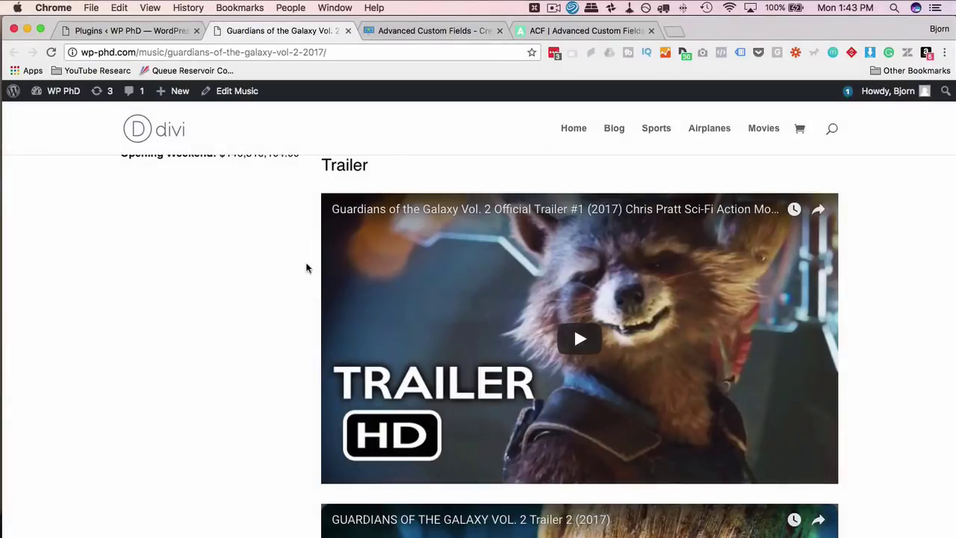
{"action": "scroll", "coordinate": [307, 267], "scroll_direction": "down", "scroll_amount": 7}
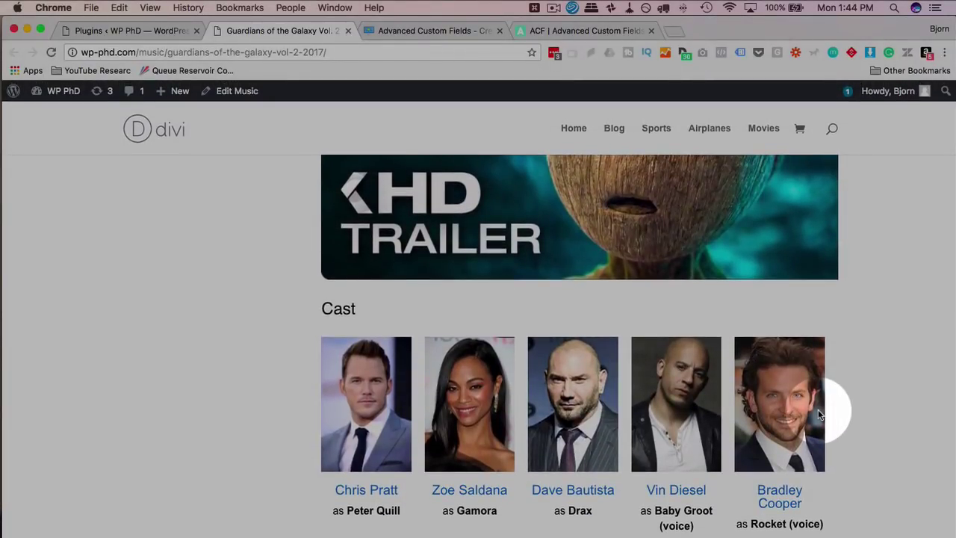
Examine the premium add-ons and the ACF PRO pricing on the Advanced Custom Fields website, ending on its home page
{"action": "left_click", "coordinate": [563, 30]}
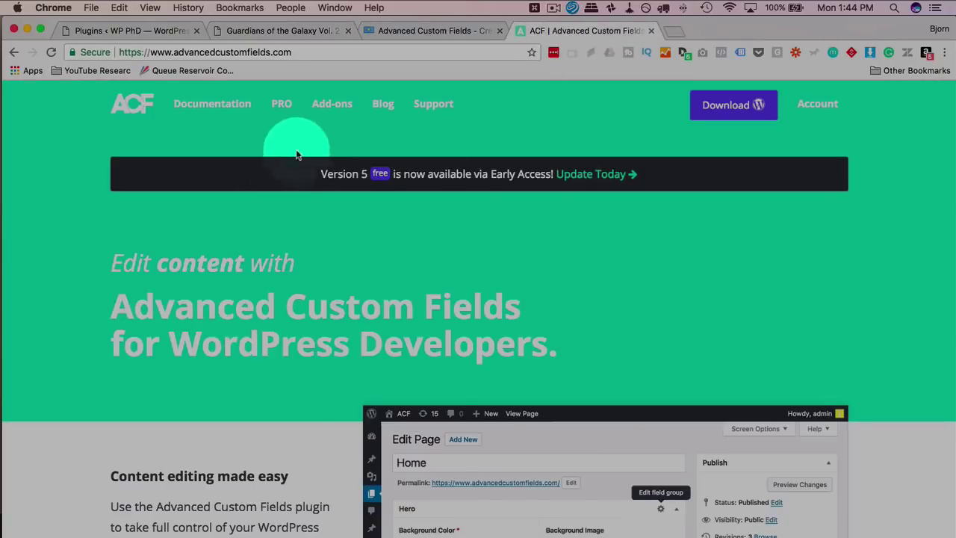
{"action": "left_click", "coordinate": [336, 107]}
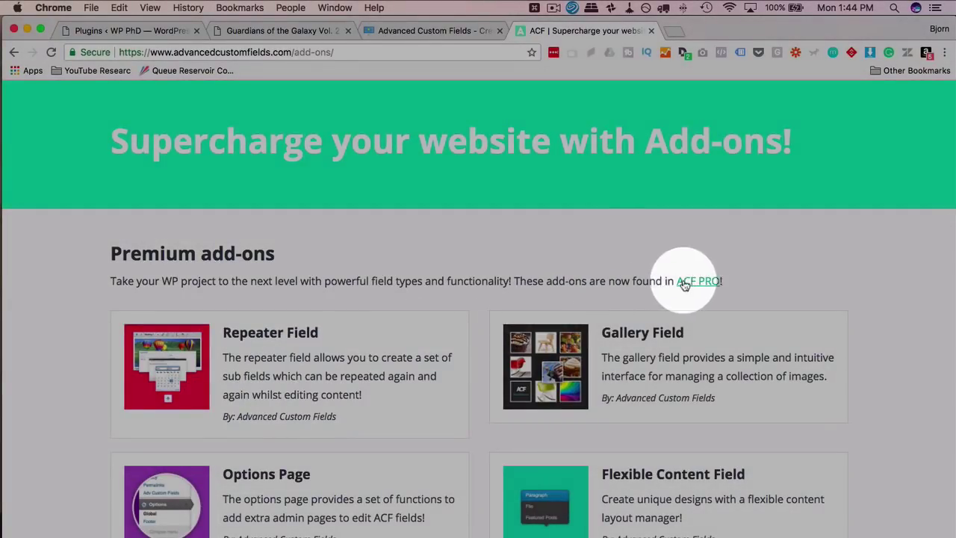
{"action": "scroll", "coordinate": [493, 258], "scroll_direction": "up", "scroll_amount": 2}
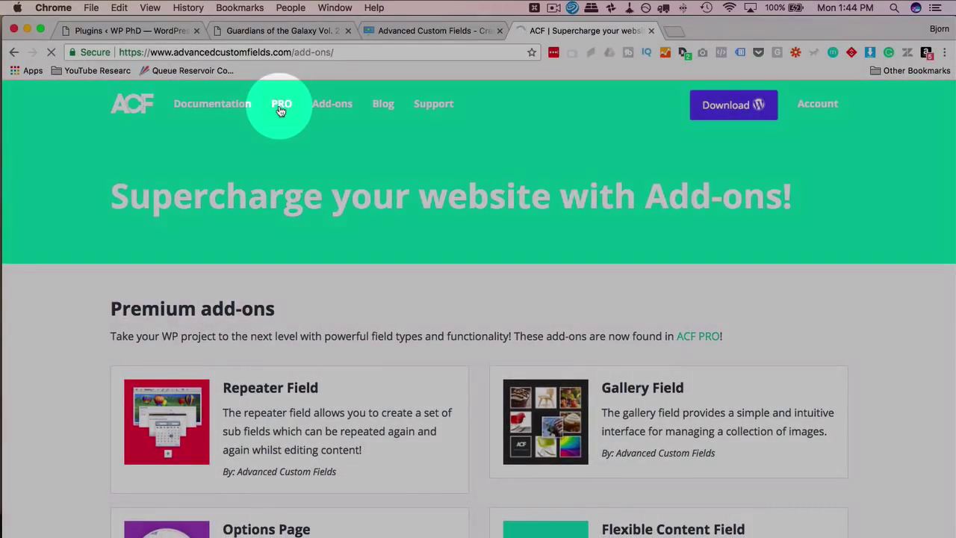
{"action": "left_click", "coordinate": [281, 104]}
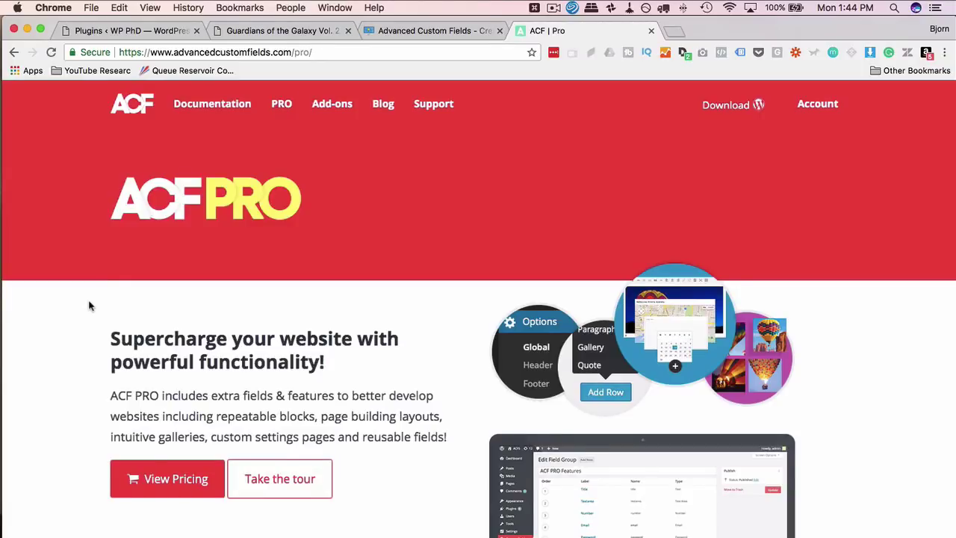
{"action": "scroll", "coordinate": [88, 305], "scroll_direction": "down", "scroll_amount": 18}
{"action": "scroll", "coordinate": [88, 306], "scroll_direction": "down", "scroll_amount": 18}
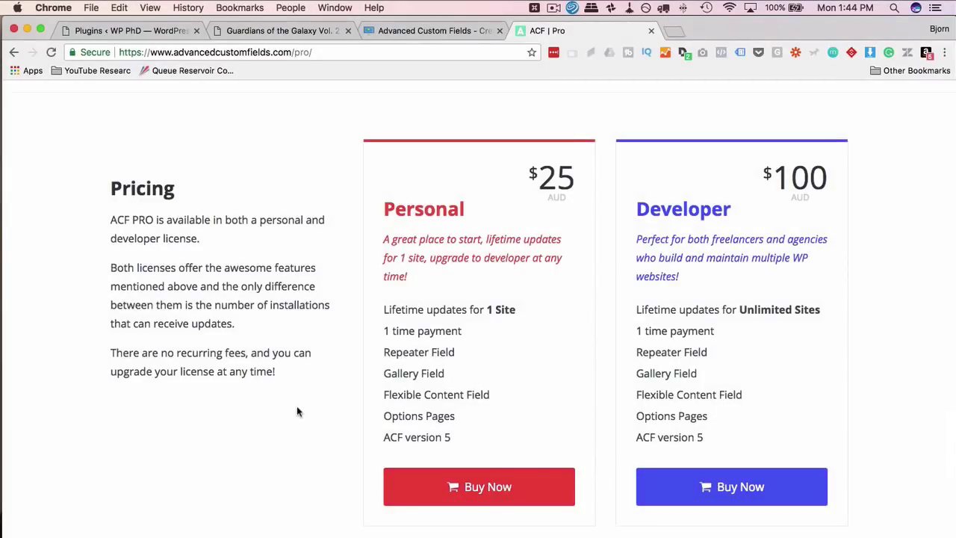
{"action": "scroll", "coordinate": [296, 406], "scroll_direction": "up", "scroll_amount": 20}
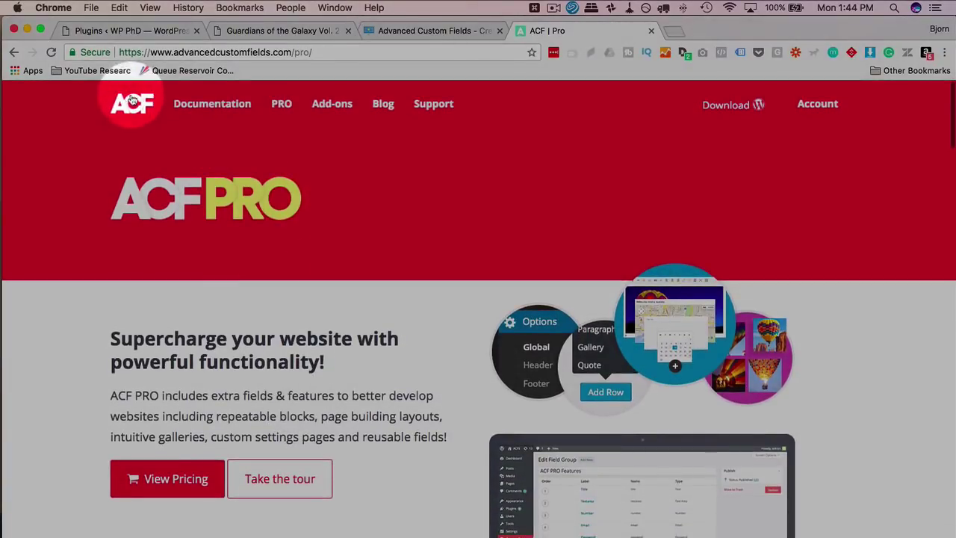
{"action": "left_click", "coordinate": [131, 109]}
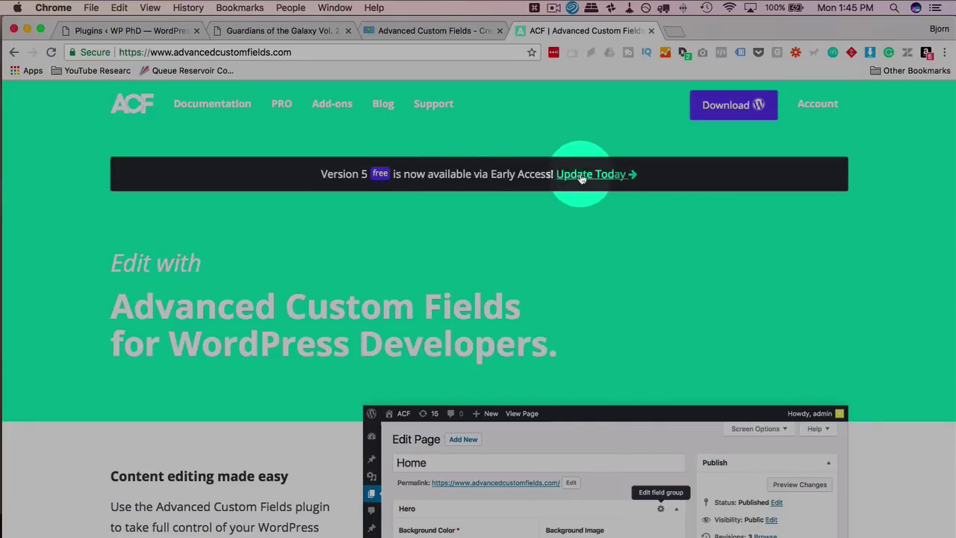
Return to the installed plugins, check the Advanced Custom Fields version number and dismiss the theme's plugin notice
{"action": "left_click", "coordinate": [115, 33]}
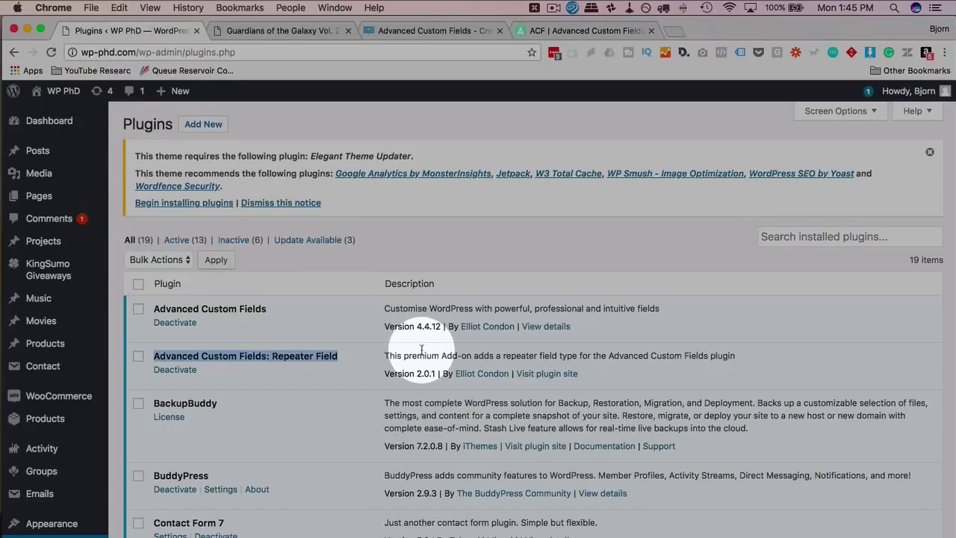
{"action": "left_click", "coordinate": [405, 330]}
{"action": "left_click_drag", "start_coordinate": [416, 326], "coordinate": [438, 326]}
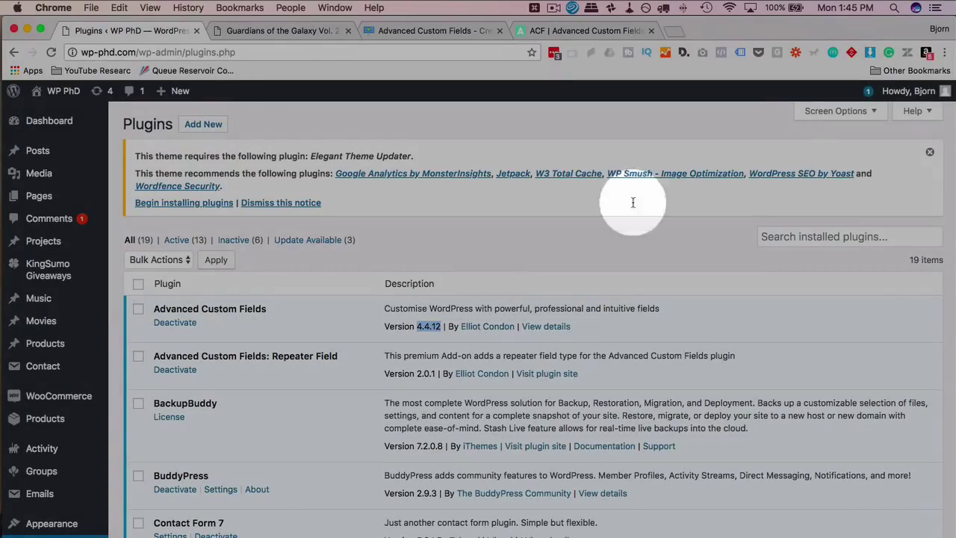
{"action": "left_click", "coordinate": [930, 151]}
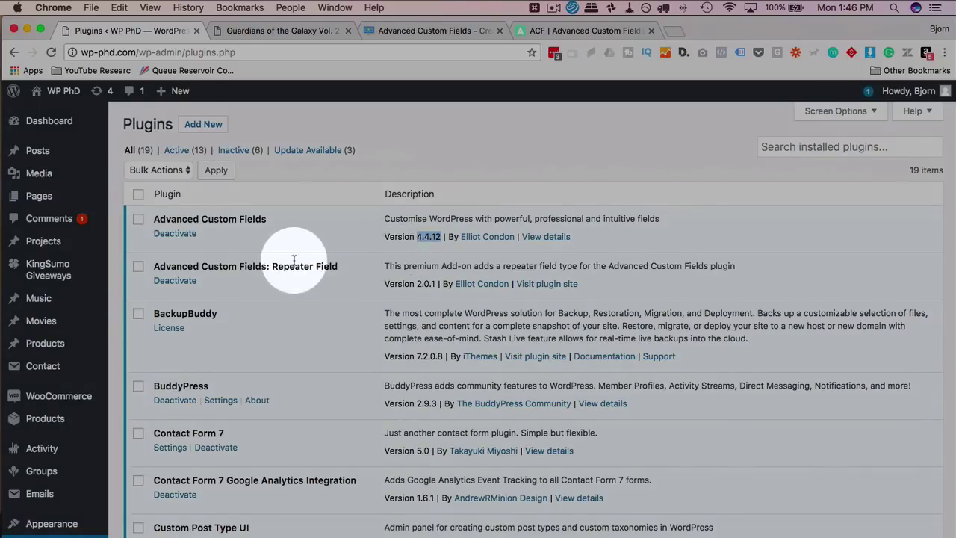
Point out the Repeater Field add-on and compare it with the cast section of the Guardians of the Galaxy page
{"action": "double_click", "coordinate": [291, 266]}
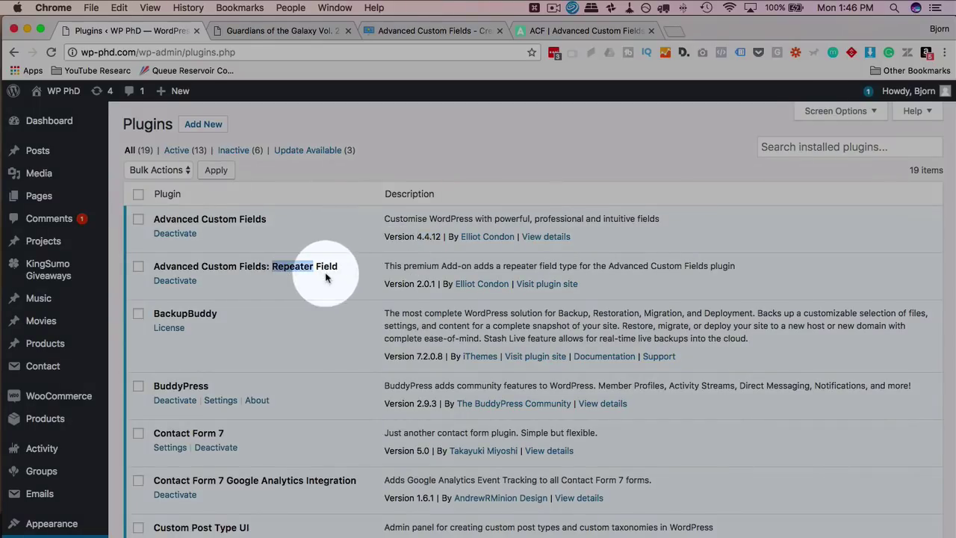
{"action": "left_click", "coordinate": [325, 277]}
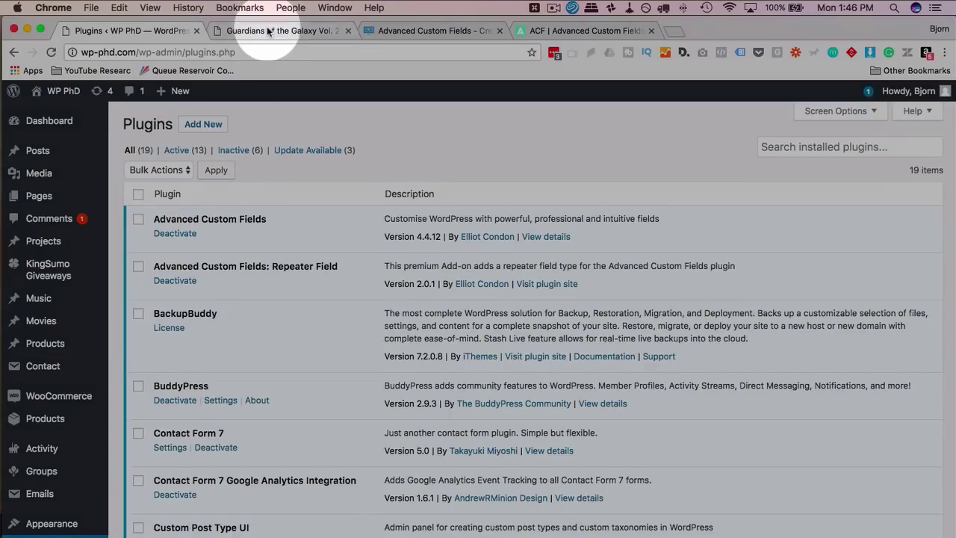
{"action": "left_click", "coordinate": [276, 31]}
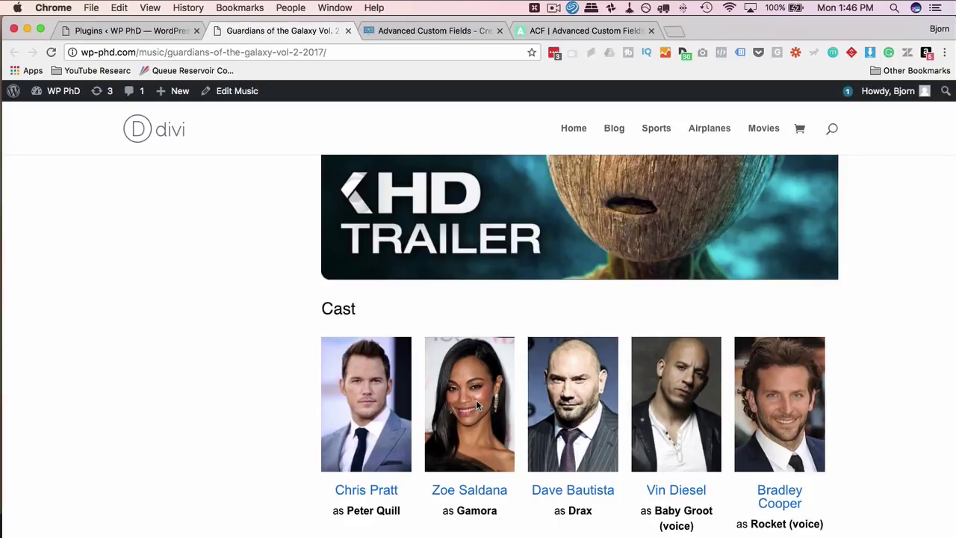
{"action": "key", "text": "ctrl+shift+Tab"}
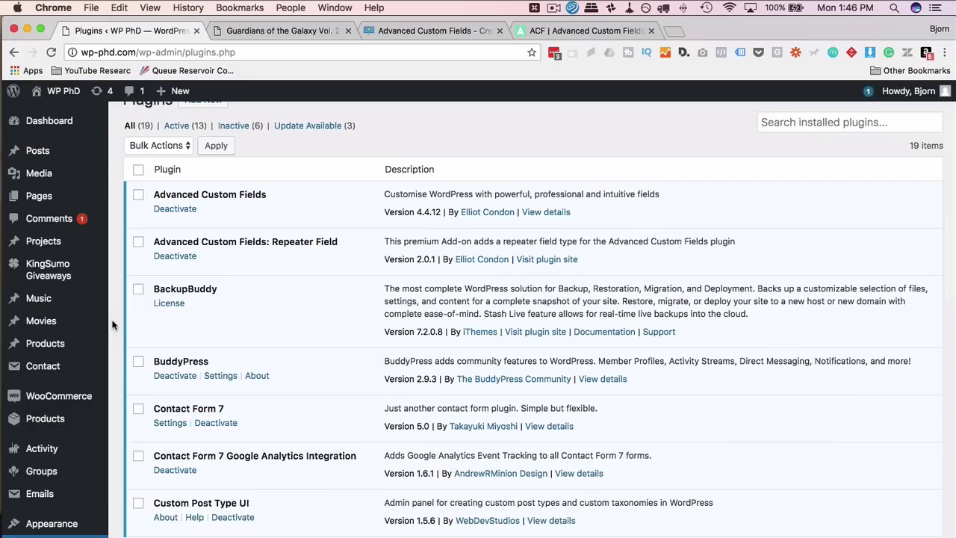
Create a new custom field group titled "Movie Plot 2" and add a first field to it
{"action": "scroll", "coordinate": [112, 325], "scroll_direction": "down", "scroll_amount": 5}
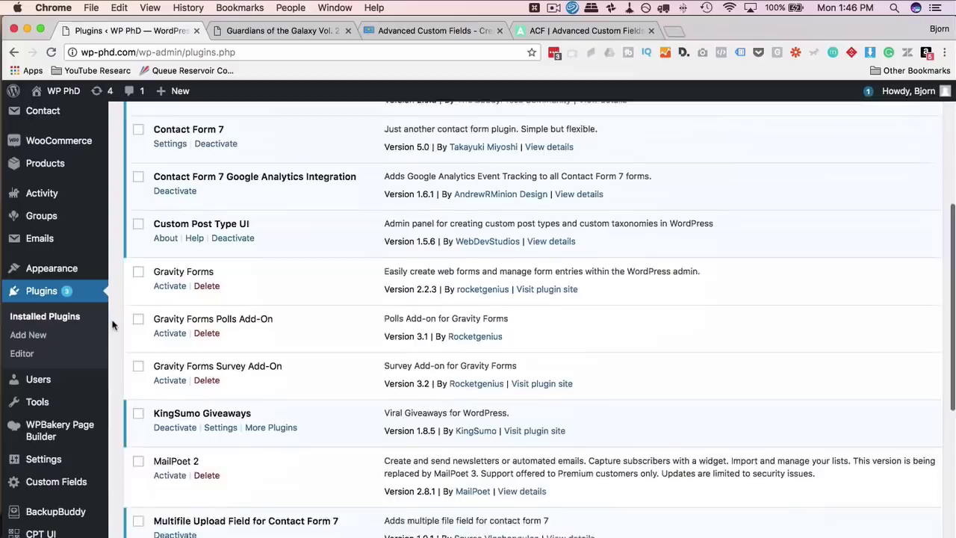
{"action": "mouse_move", "coordinate": [40, 488]}
{"action": "left_click", "coordinate": [72, 486]}
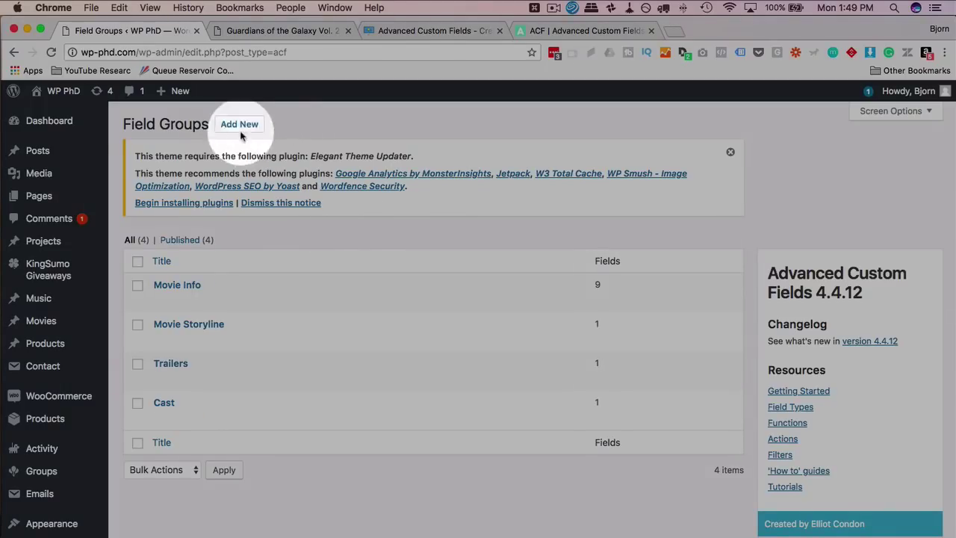
{"action": "left_click", "coordinate": [236, 125]}
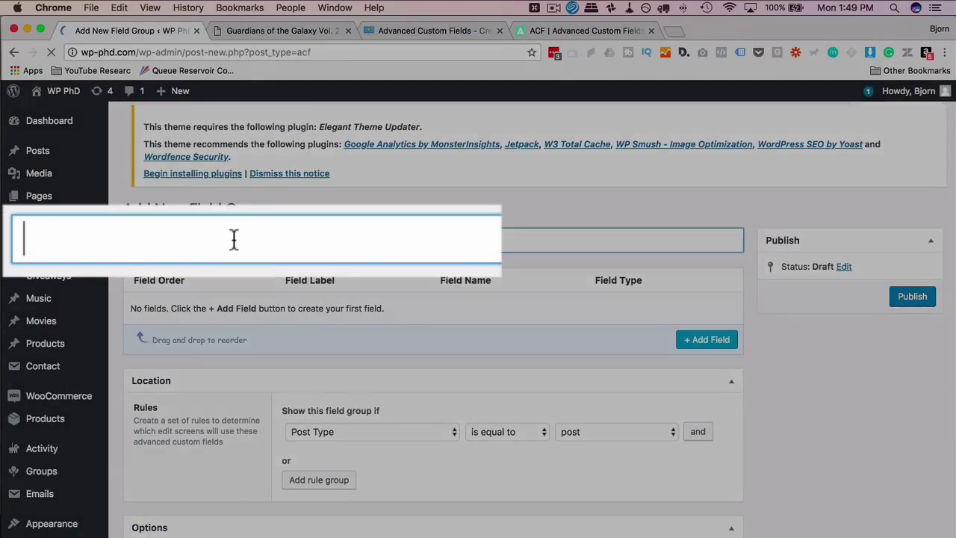
{"action": "type", "text": "Movie Plot"}
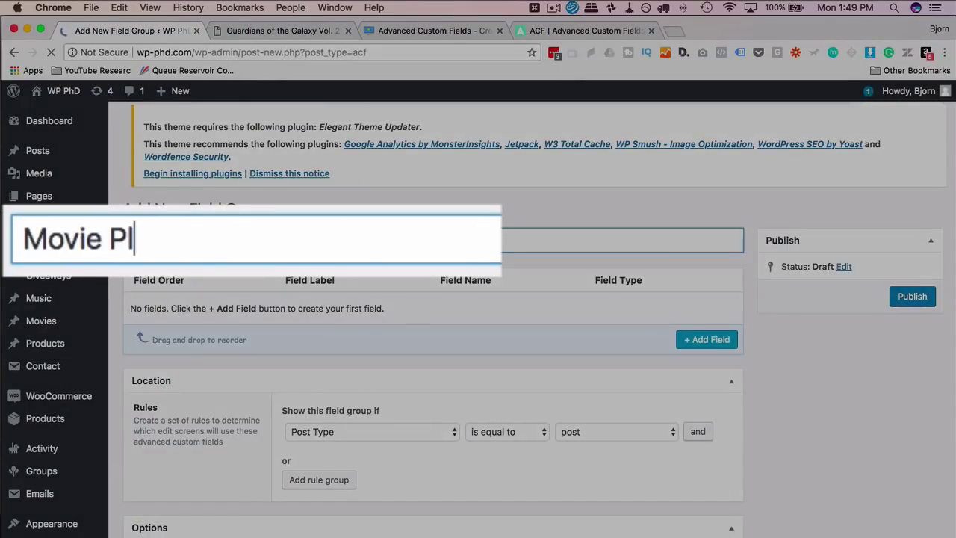
{"action": "type", "text": " 2"}
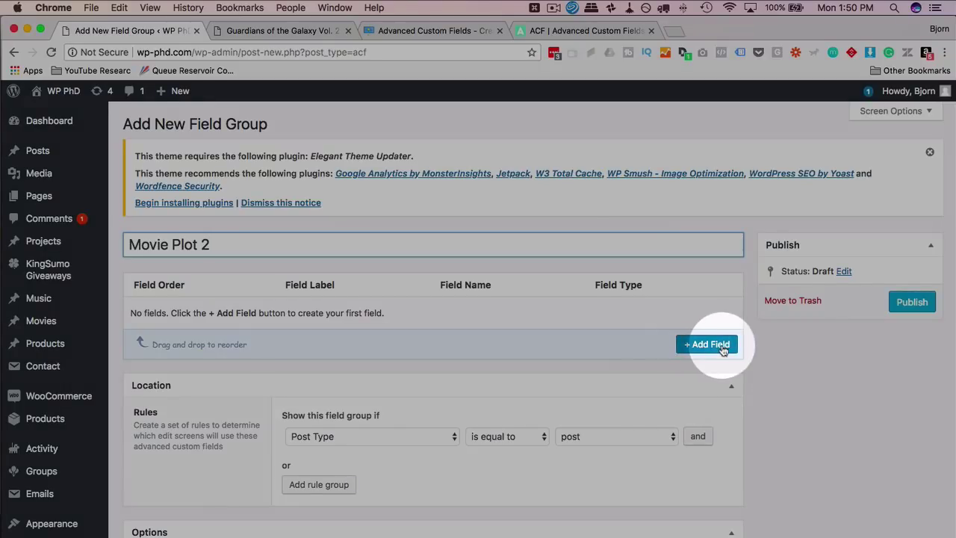
{"action": "left_click", "coordinate": [714, 346]}
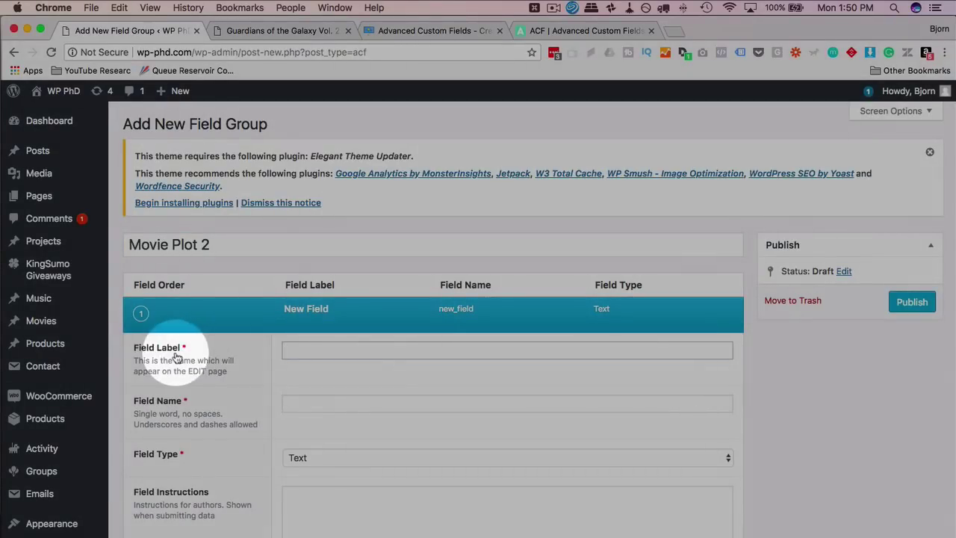
Open a new Movie entry in a separate browser tab and look over its editor page
{"action": "mouse_move", "coordinate": [30, 321]}
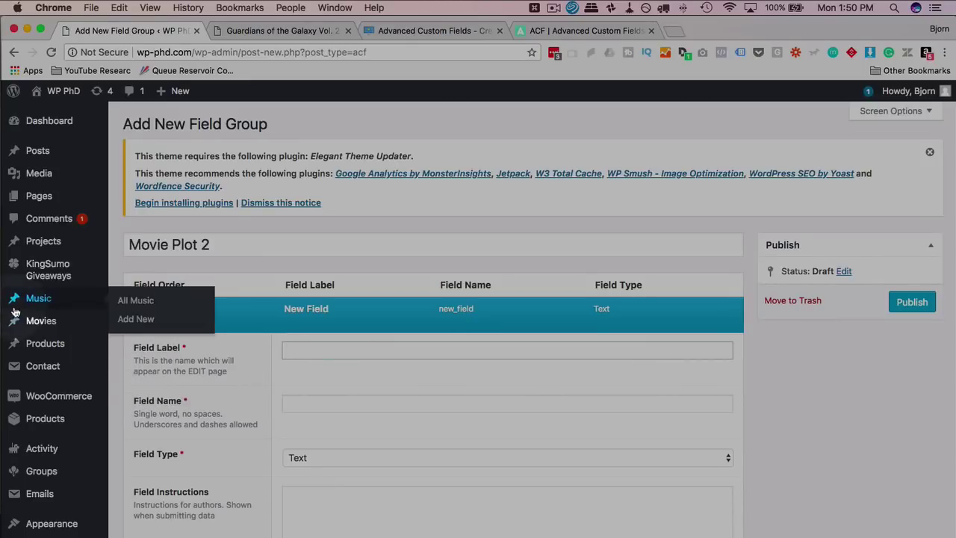
{"action": "left_click", "coordinate": [149, 348], "text": "super"}
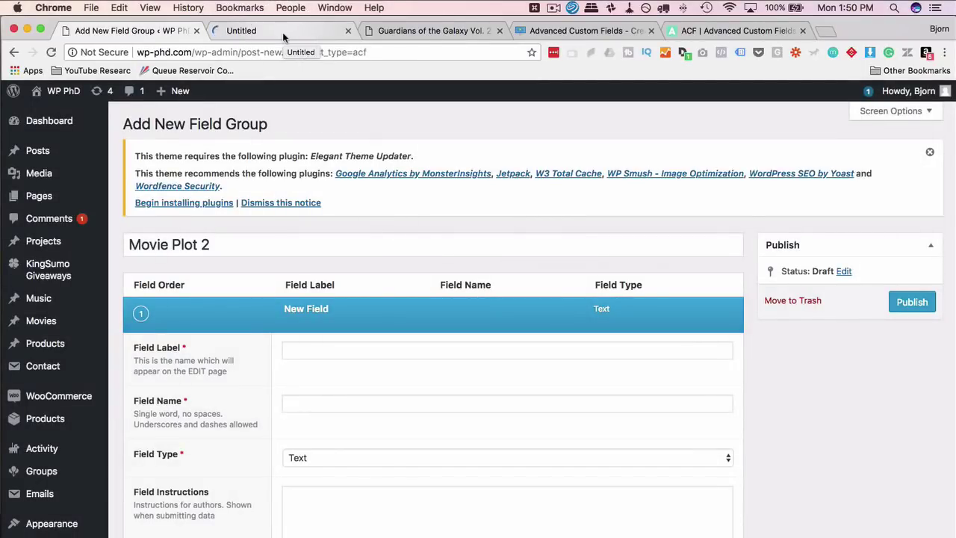
{"action": "left_click", "coordinate": [282, 33]}
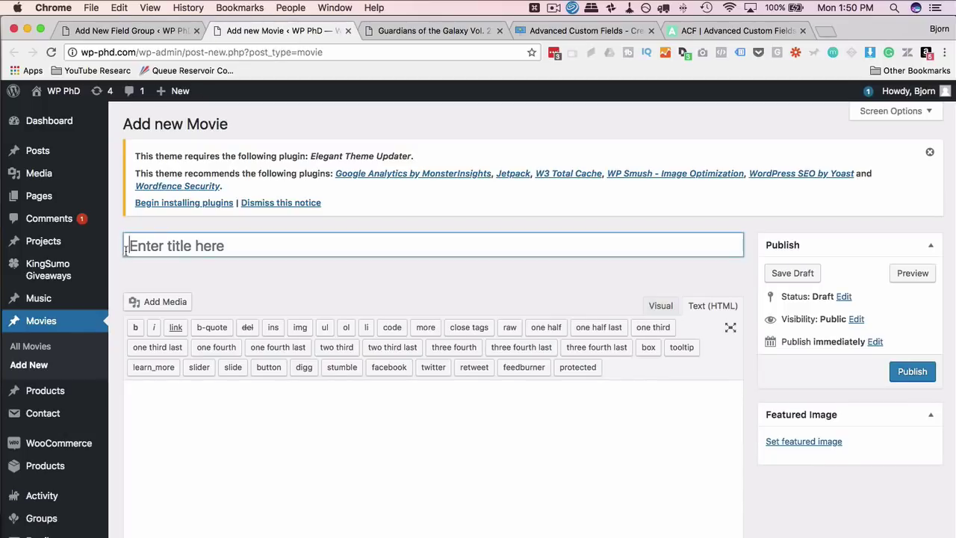
{"action": "scroll", "coordinate": [127, 254], "scroll_direction": "down", "scroll_amount": 3}
{"action": "scroll", "coordinate": [129, 263], "scroll_direction": "up", "scroll_amount": 3}
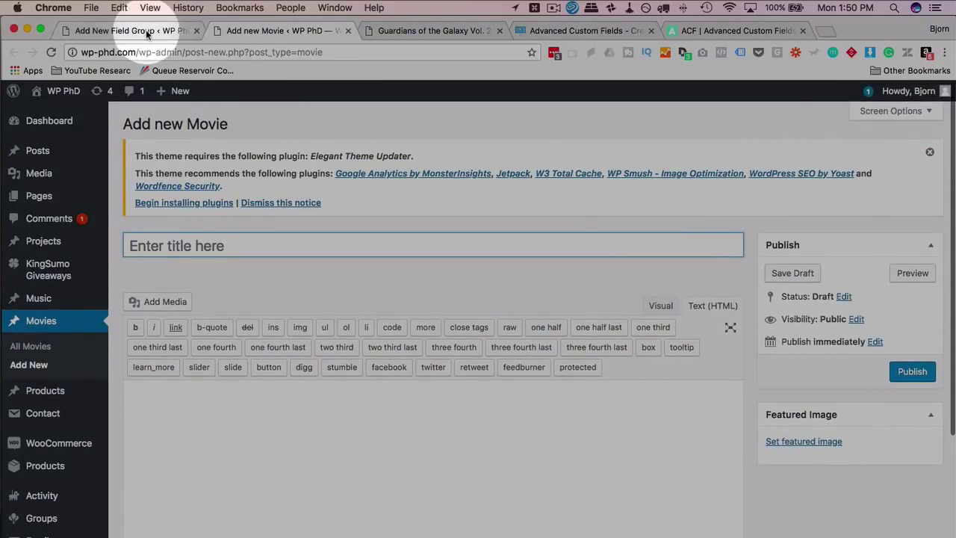
Return to the new field group and give its first field the label "Movie Plot" and the name movie_plot
{"action": "left_click", "coordinate": [147, 34]}
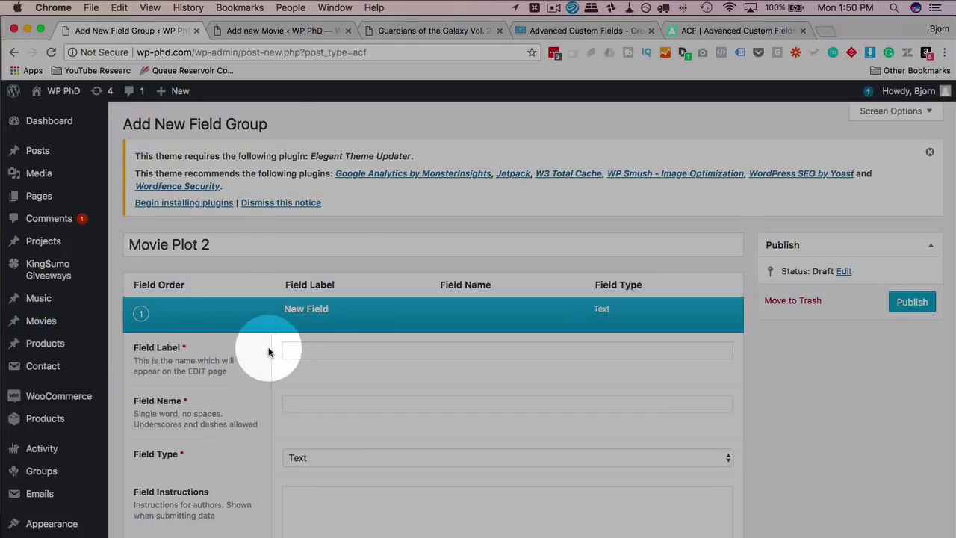
{"action": "scroll", "coordinate": [266, 350], "scroll_direction": "down", "scroll_amount": 2}
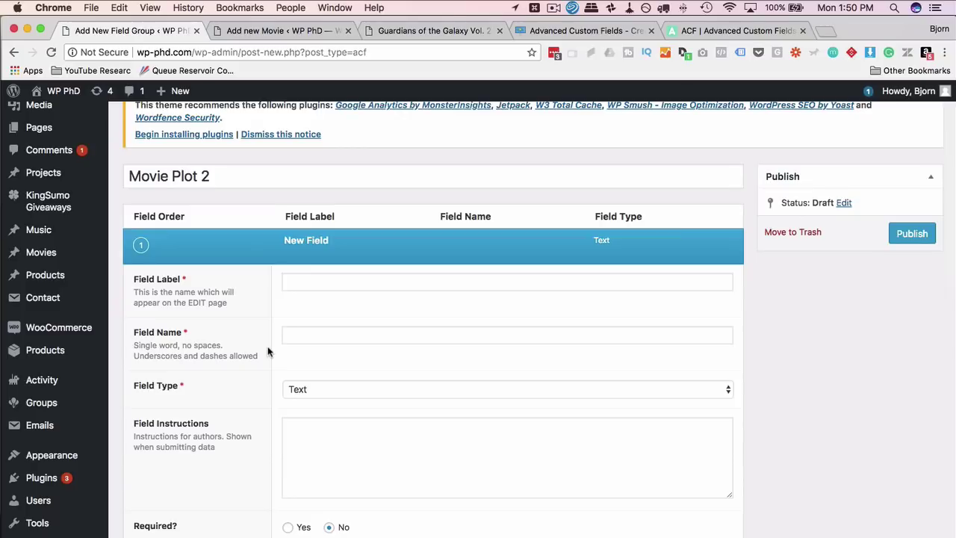
{"action": "left_click", "coordinate": [311, 284]}
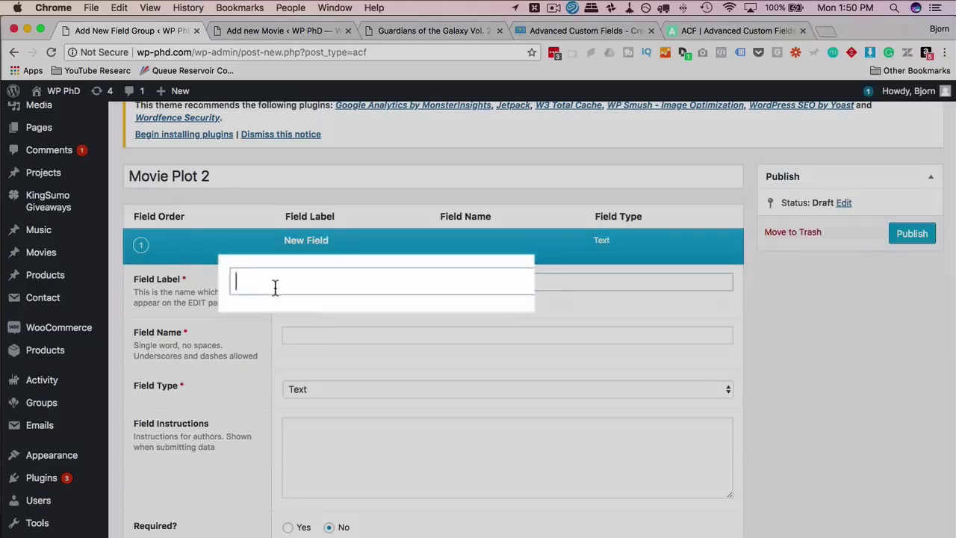
{"action": "type", "text": "Movie Polot"}
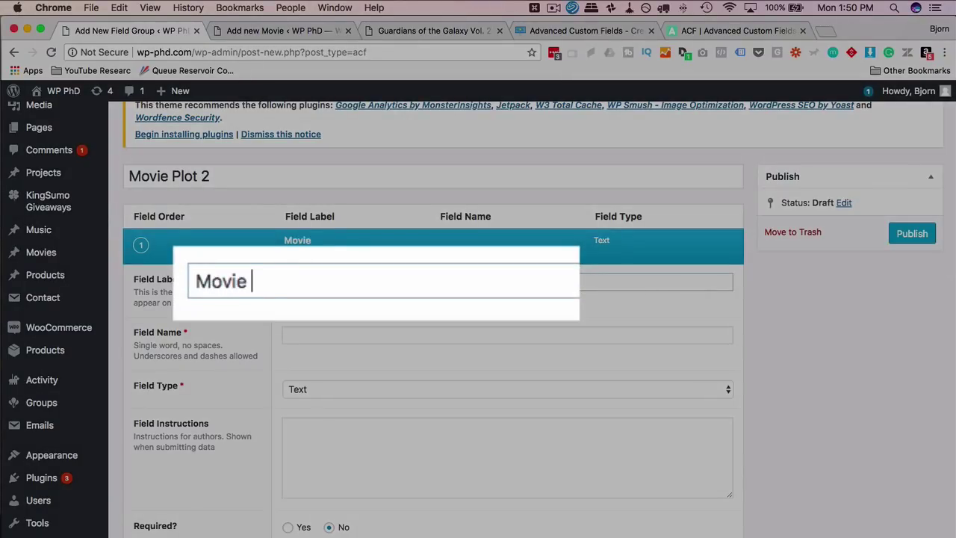
{"action": "key", "text": "BackSpace"}
{"action": "key", "text": "BackSpace"}
{"action": "key", "text": "BackSpace"}
{"action": "key", "text": "BackSpace"}
{"action": "type", "text": "lot"}
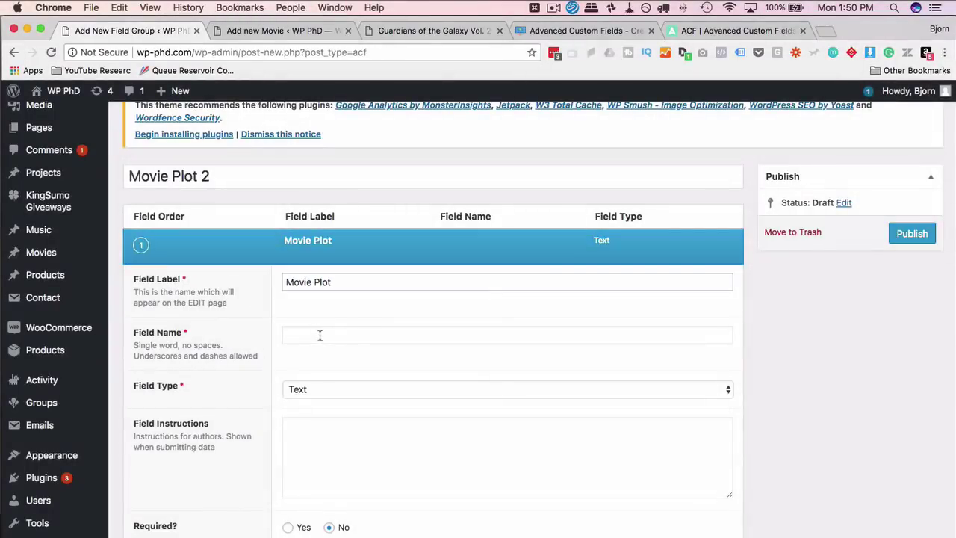
{"action": "left_click", "coordinate": [320, 335]}
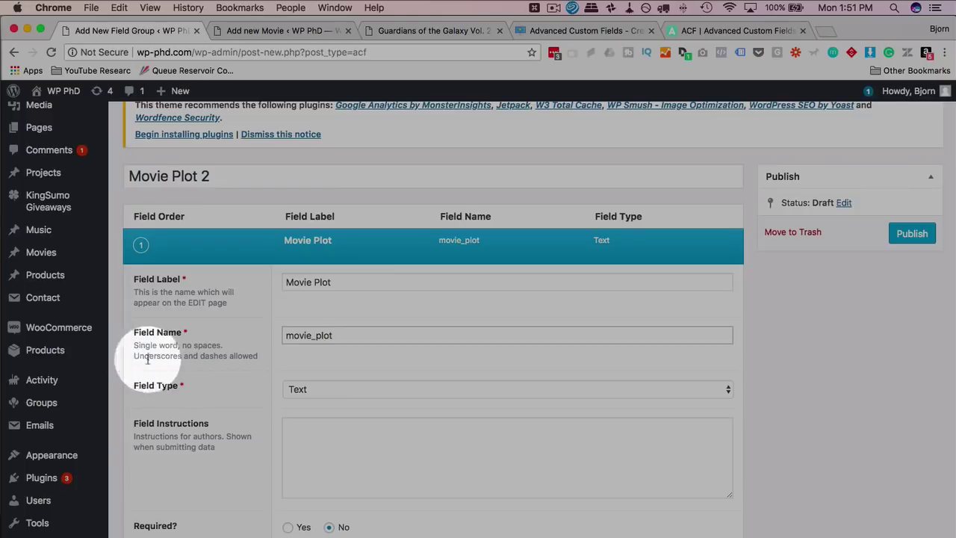
{"action": "left_click_drag", "start_coordinate": [133, 356], "coordinate": [252, 356]}
{"action": "left_click", "coordinate": [253, 356]}
Compare the available field types with the Movie entry's editor and set the Movie Plot field's type to Text Area
{"action": "scroll", "coordinate": [258, 284], "scroll_direction": "down", "scroll_amount": 3}
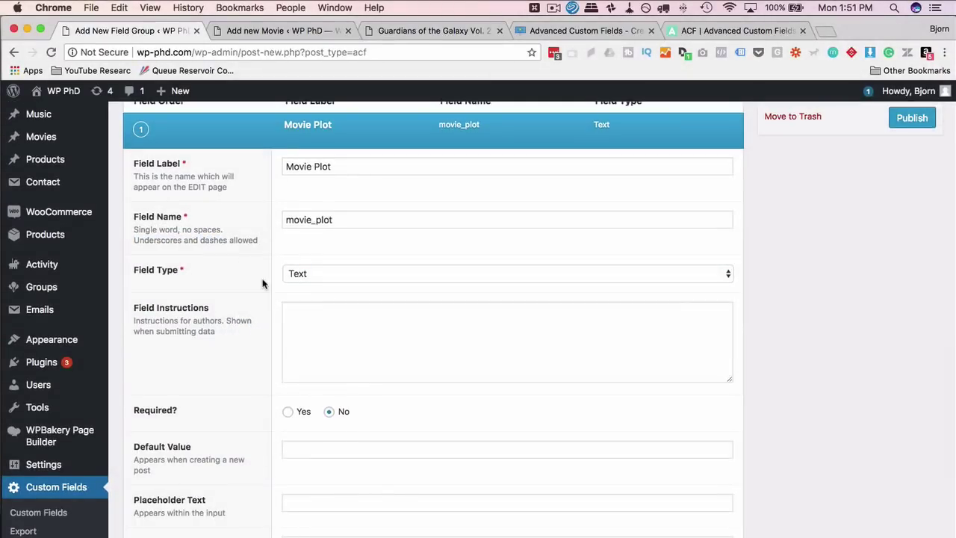
{"action": "left_click", "coordinate": [353, 274]}
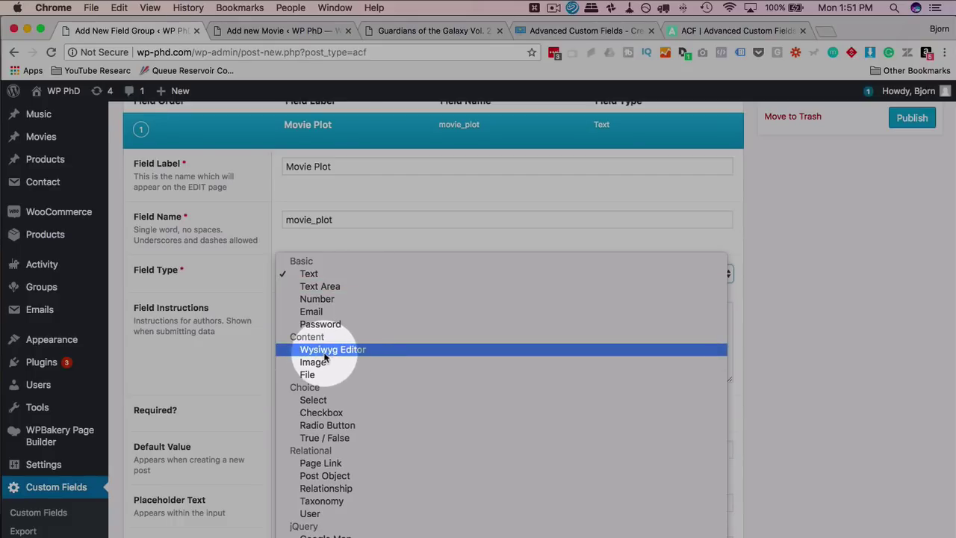
{"action": "left_click", "coordinate": [268, 42]}
{"action": "left_click", "coordinate": [271, 30]}
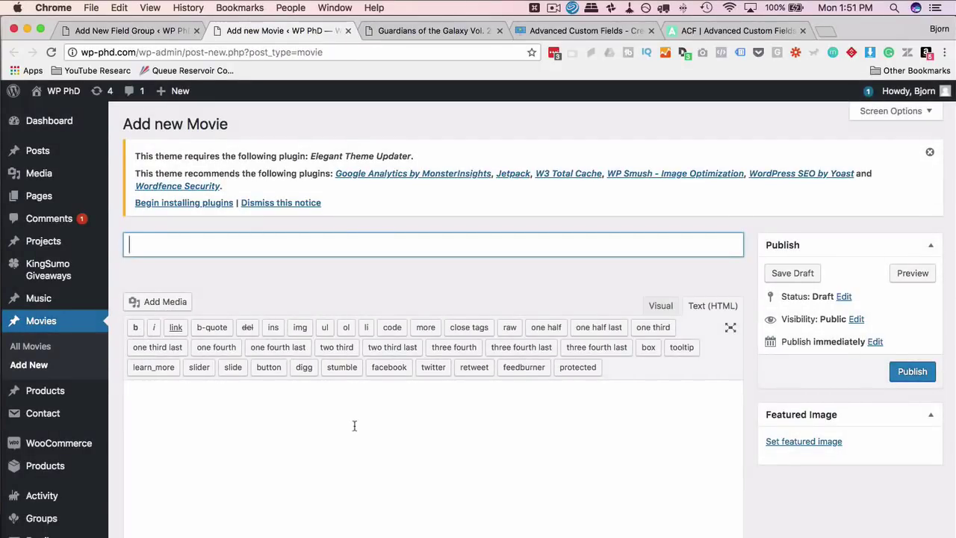
{"action": "left_click", "coordinate": [116, 31]}
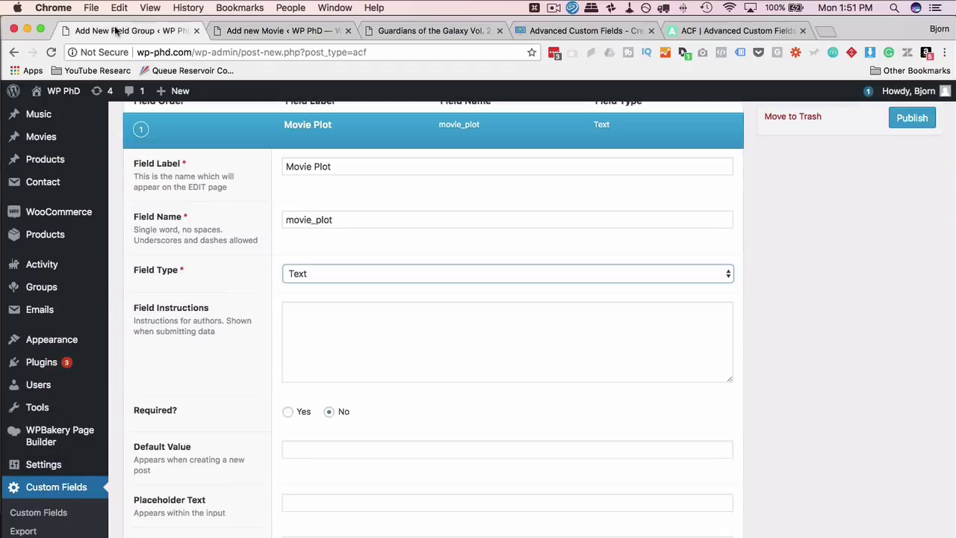
{"action": "left_click", "coordinate": [309, 278]}
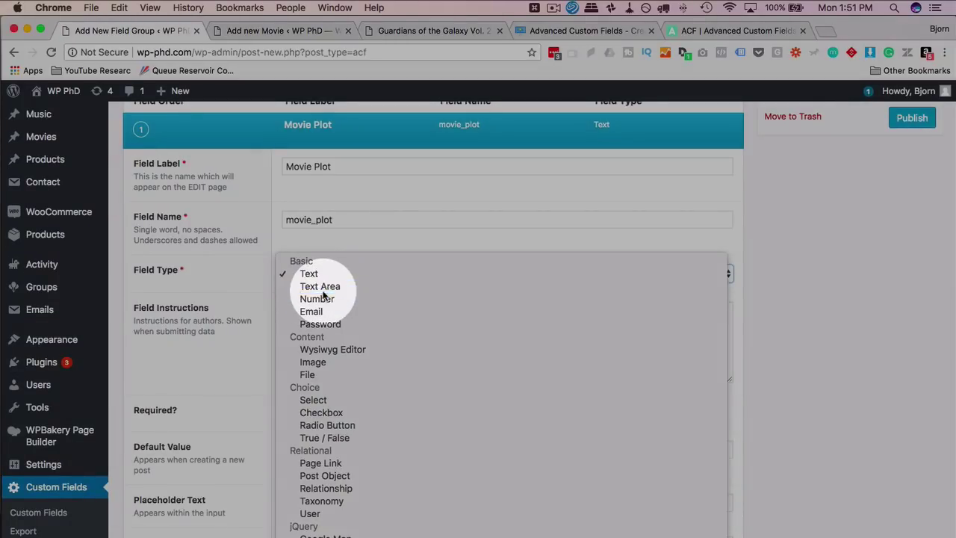
{"action": "left_click", "coordinate": [318, 281]}
Enter the field instructions "Please enter a short plotline of the movie. No spoilers!"
{"action": "scroll", "coordinate": [253, 297], "scroll_direction": "down", "scroll_amount": 2}
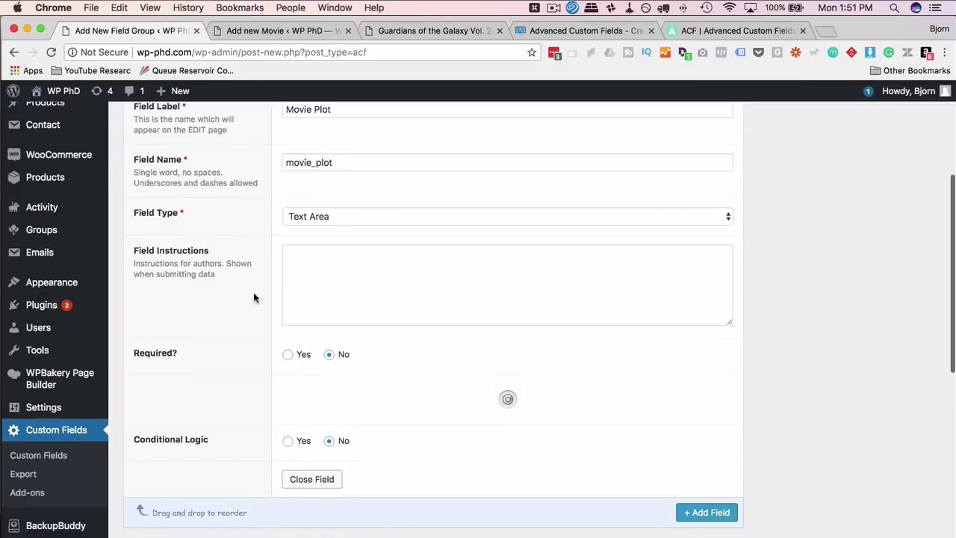
{"action": "left_click", "coordinate": [321, 282]}
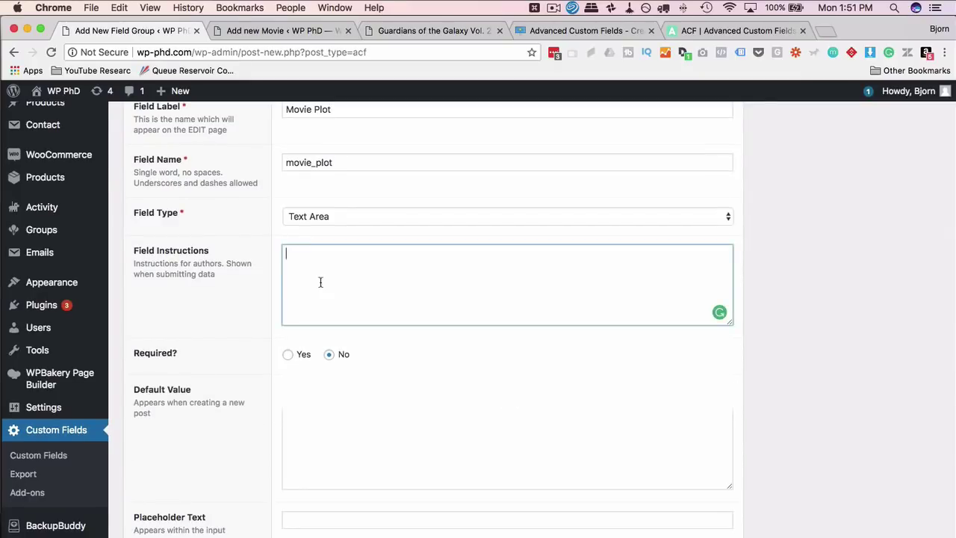
{"action": "type", "text": "Please"}
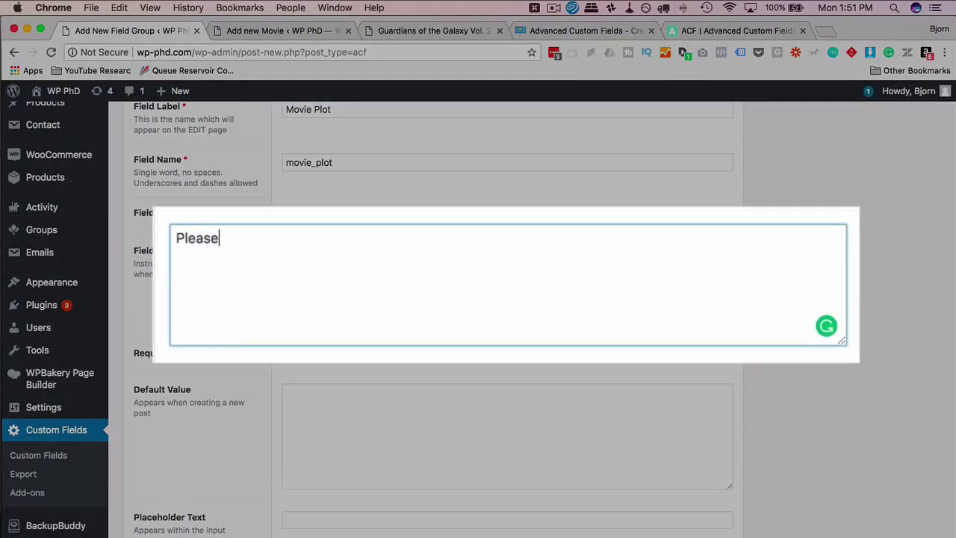
{"action": "type", "text": " enter a short pl"}
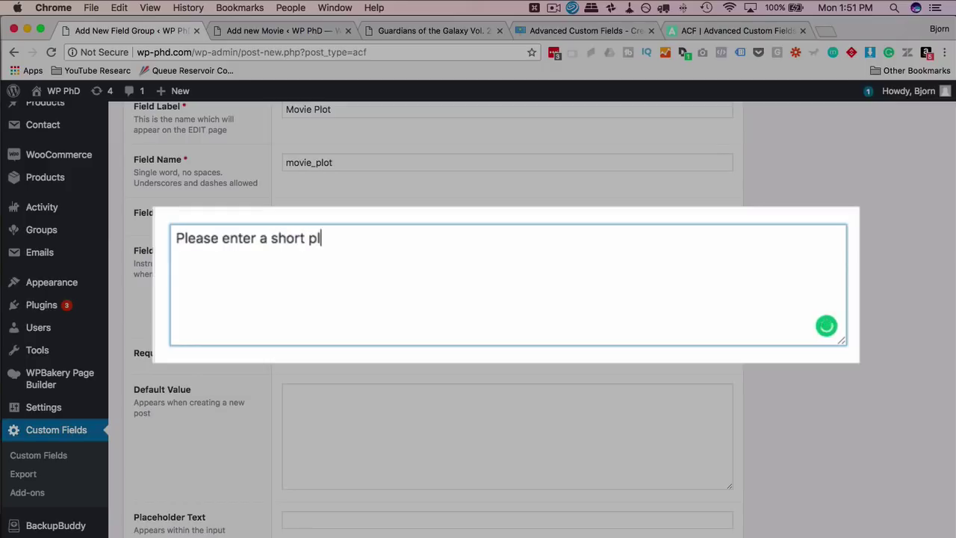
{"action": "type", "text": "otline of the "}
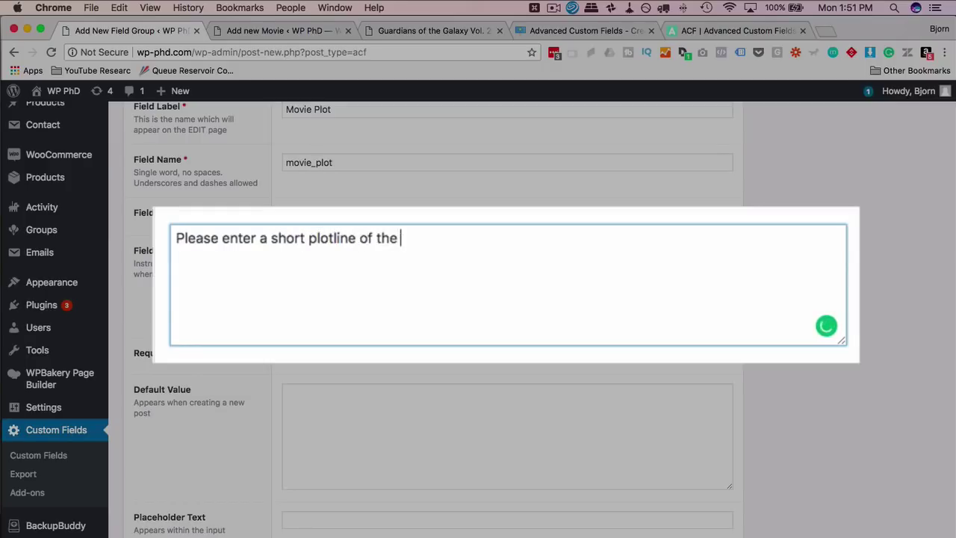
{"action": "type", "text": "movie. No spoiler"}
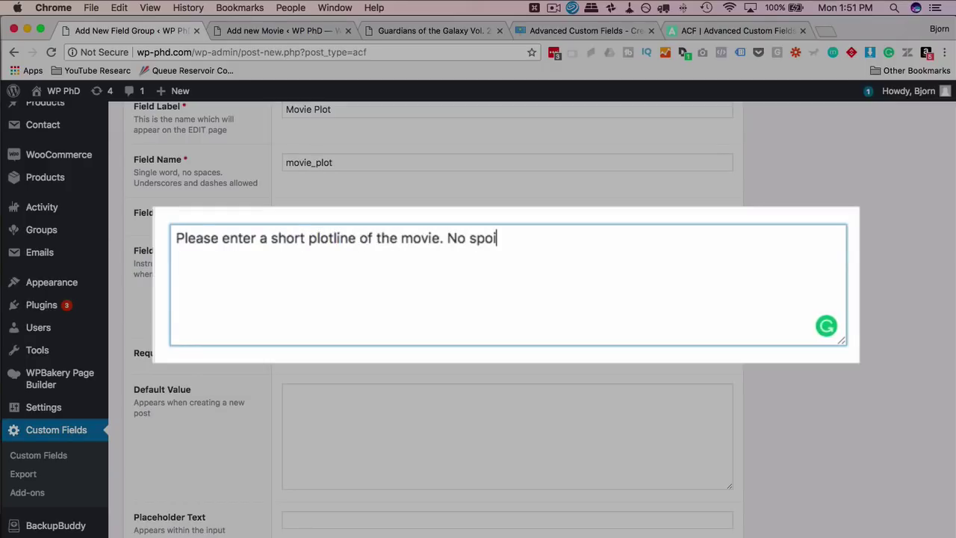
{"action": "type", "text": "s!"}
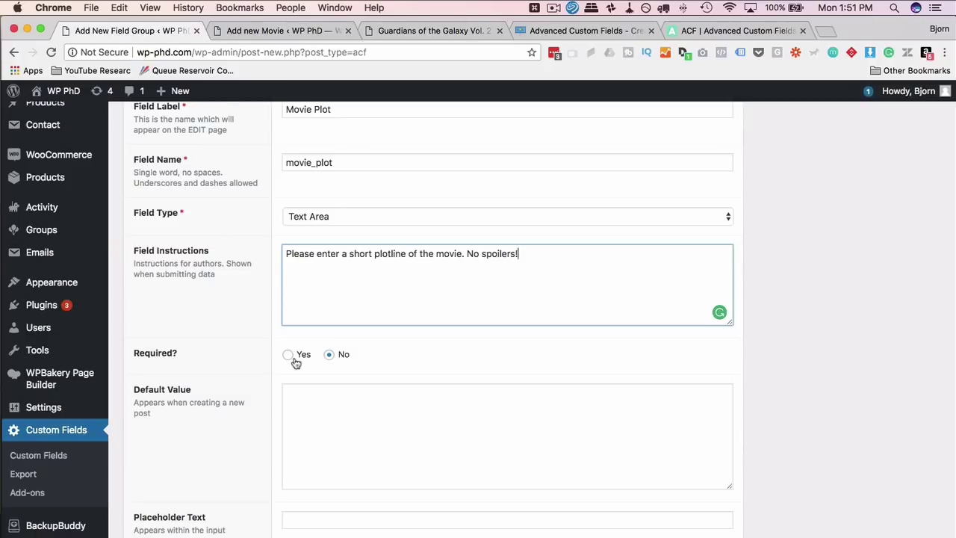
Make the Movie Plot field required and set its character limit to 10000
{"action": "scroll", "coordinate": [234, 307], "scroll_direction": "down", "scroll_amount": 3}
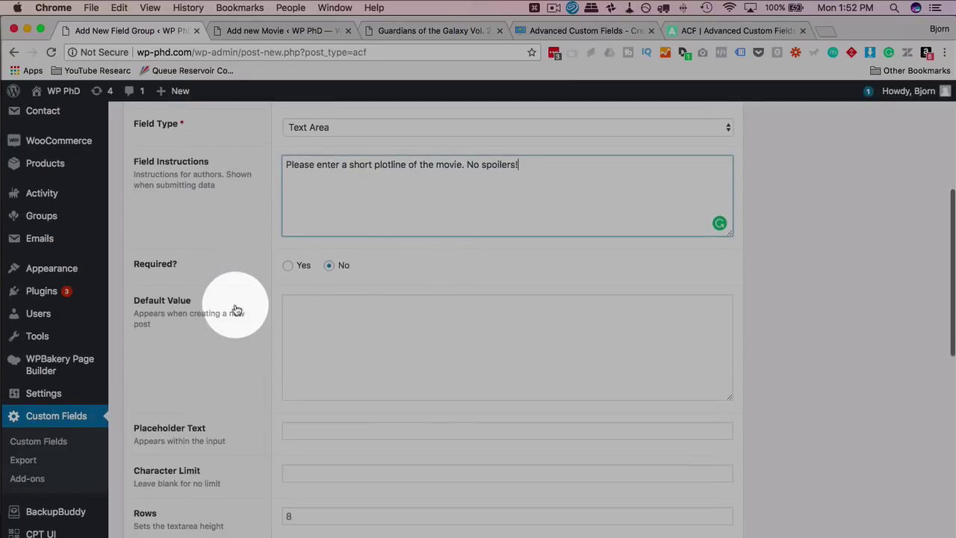
{"action": "left_click", "coordinate": [287, 265]}
{"action": "scroll", "coordinate": [256, 308], "scroll_direction": "down", "scroll_amount": 1}
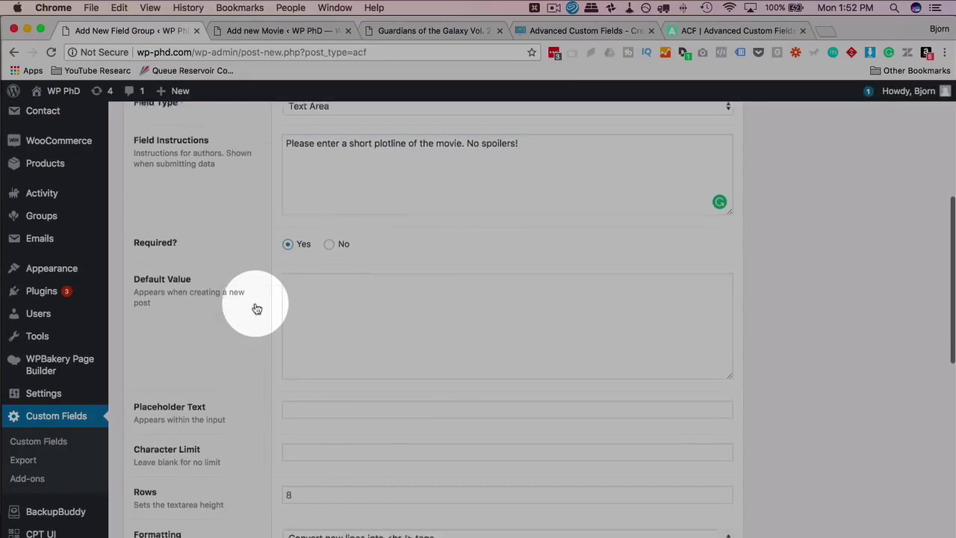
{"action": "scroll", "coordinate": [256, 309], "scroll_direction": "down", "scroll_amount": 3}
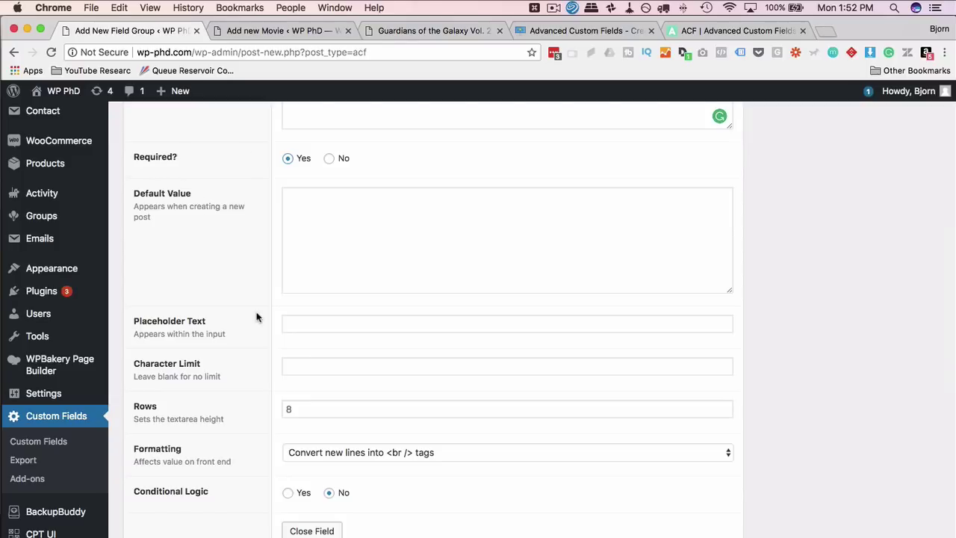
{"action": "scroll", "coordinate": [253, 264], "scroll_direction": "down", "scroll_amount": 2}
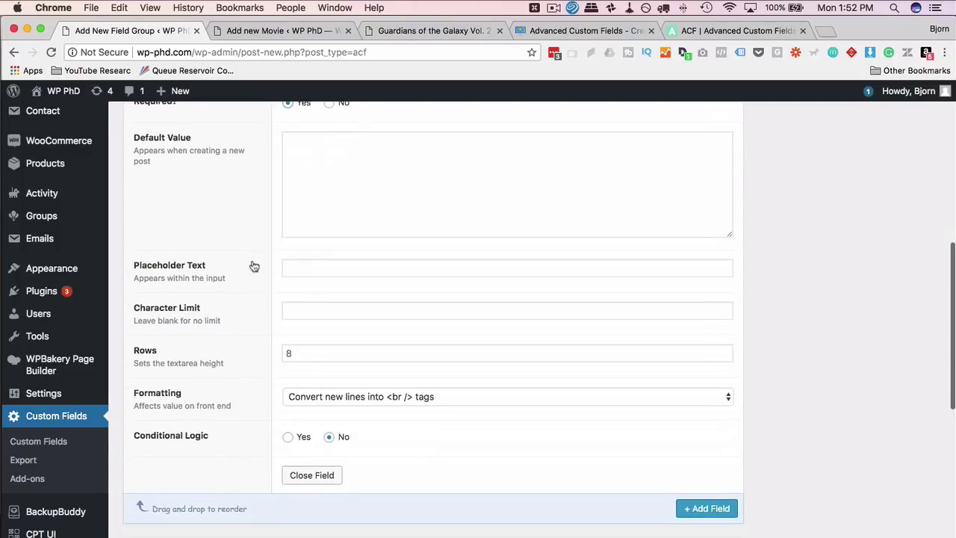
{"action": "scroll", "coordinate": [286, 278], "scroll_direction": "down", "scroll_amount": 1}
{"action": "left_click", "coordinate": [302, 281]}
{"action": "type", "text": "10000"}
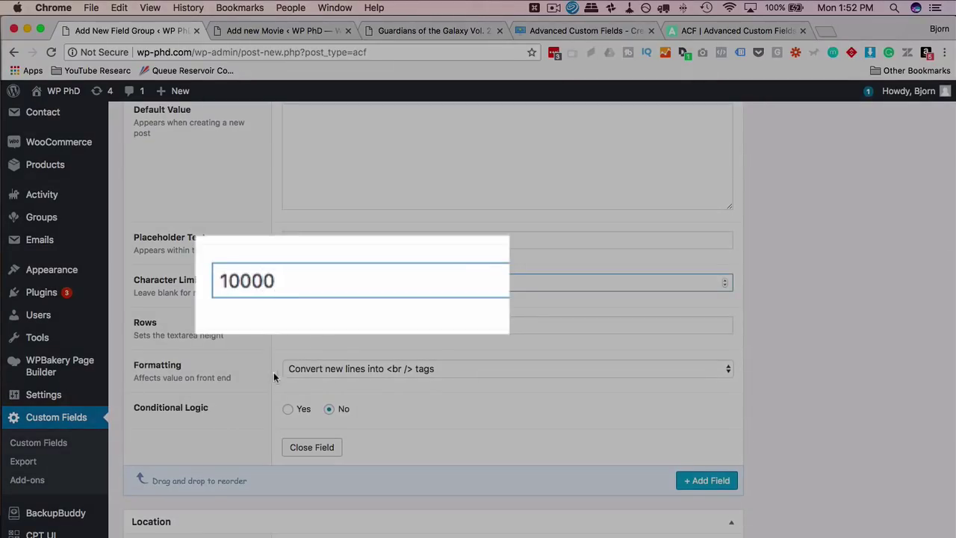
{"action": "scroll", "coordinate": [214, 307], "scroll_direction": "down", "scroll_amount": 2}
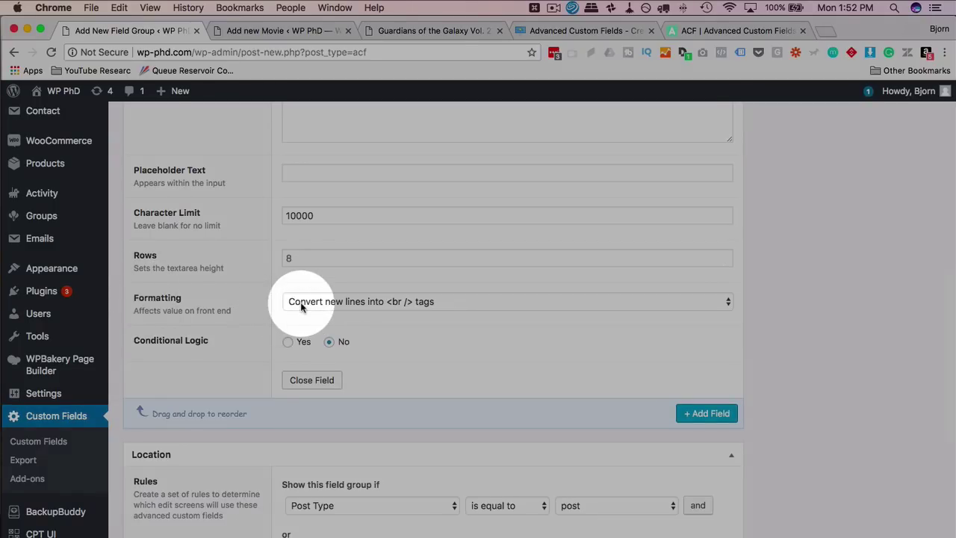
{"action": "left_click", "coordinate": [412, 303]}
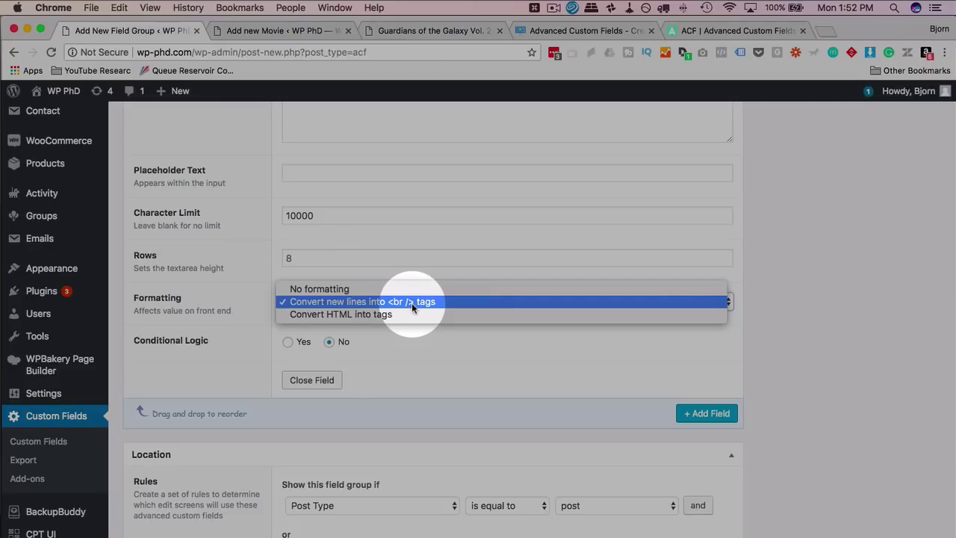
{"action": "left_click", "coordinate": [337, 314]}
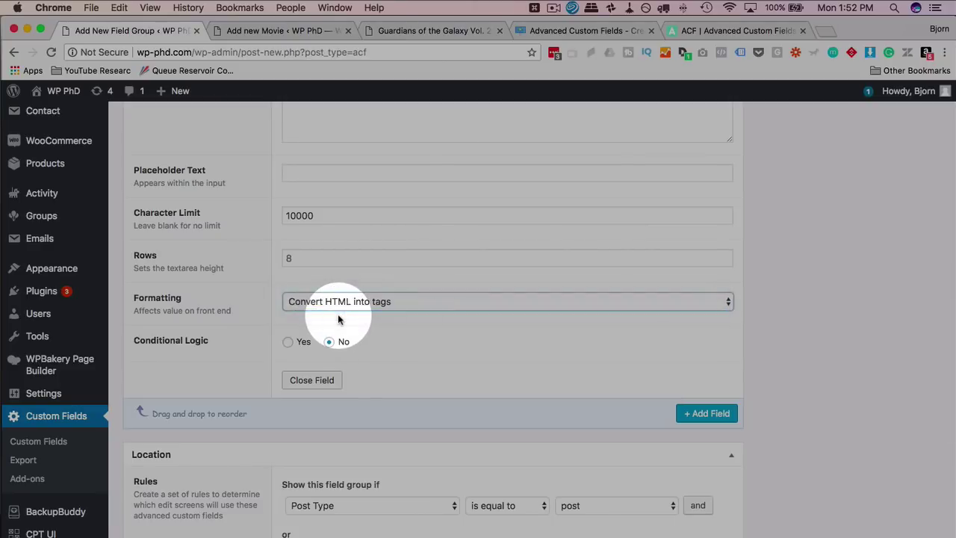
{"action": "left_click", "coordinate": [356, 306]}
{"action": "left_click", "coordinate": [371, 290]}
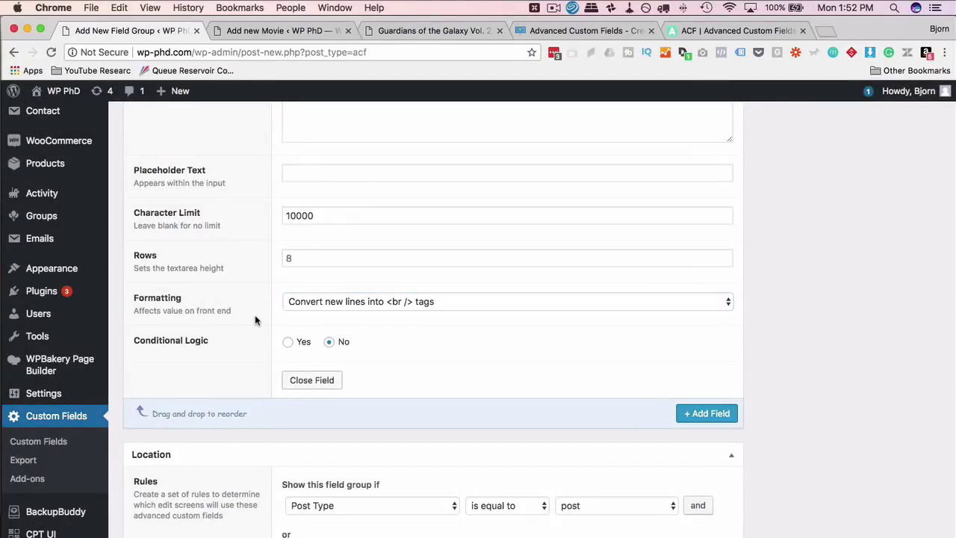
Collapse the Movie Plot field's settings and go back to the field list of the group
{"action": "scroll", "coordinate": [256, 314], "scroll_direction": "down", "scroll_amount": 2}
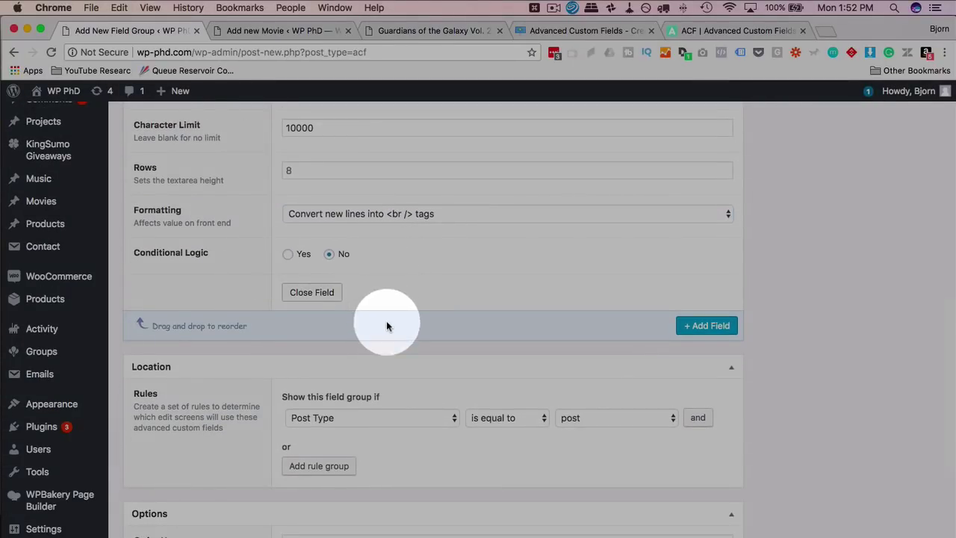
{"action": "scroll", "coordinate": [377, 298], "scroll_direction": "up", "scroll_amount": 1}
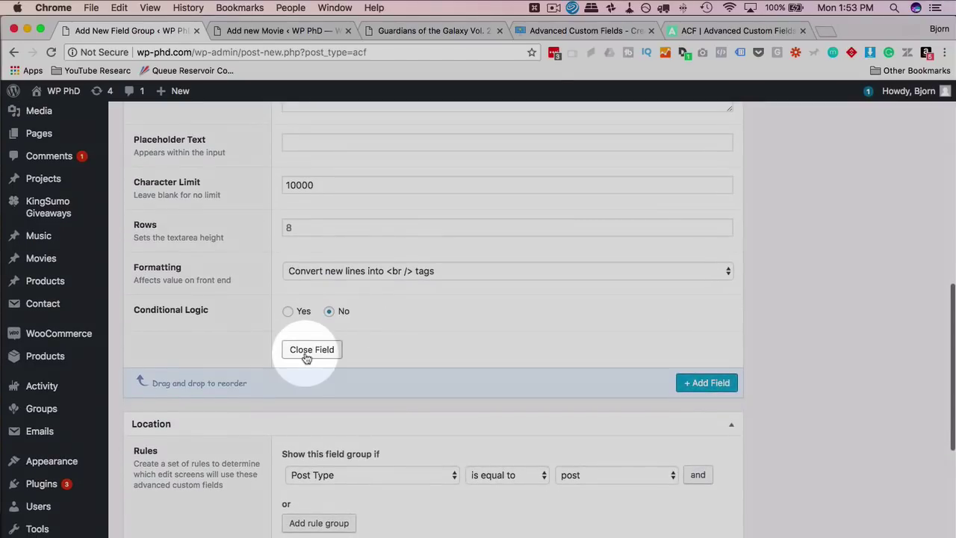
{"action": "left_click", "coordinate": [306, 351]}
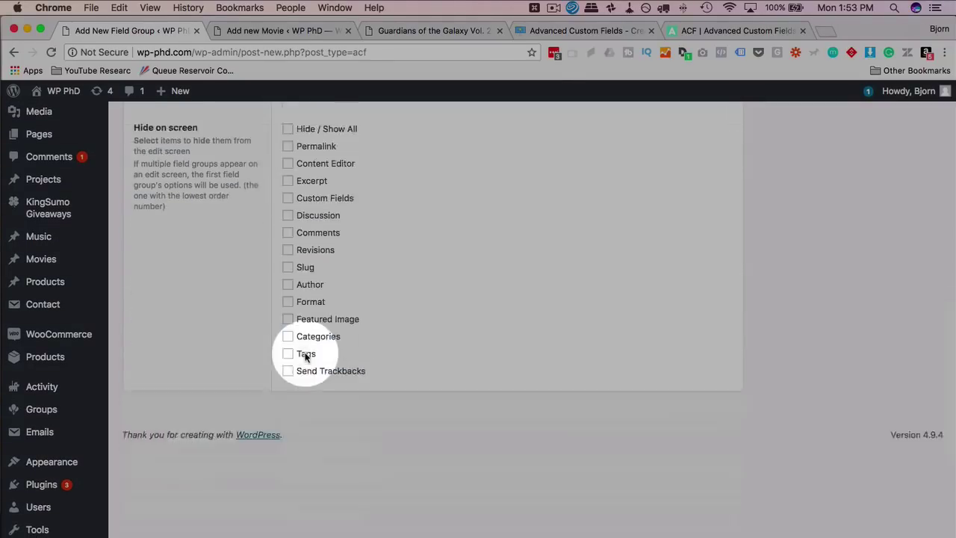
{"action": "scroll", "coordinate": [269, 324], "scroll_direction": "up", "scroll_amount": 10}
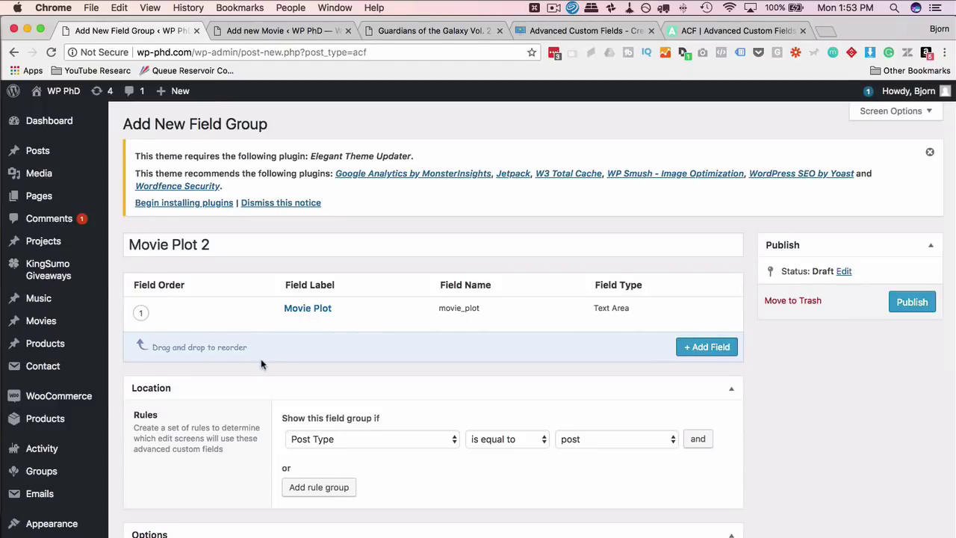
Set the field group's location rule to show it if Post Type is equal to movie
{"action": "scroll", "coordinate": [277, 351], "scroll_direction": "down", "scroll_amount": 1}
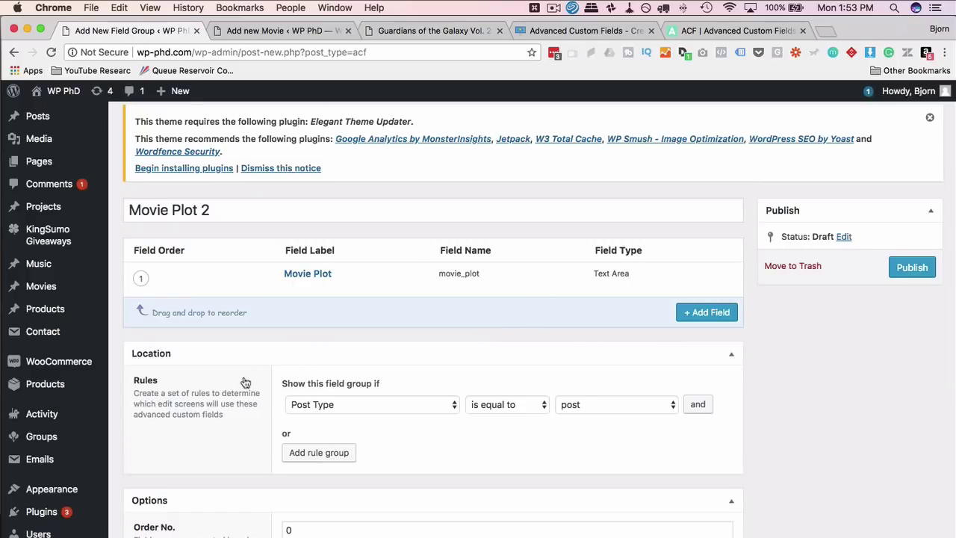
{"action": "scroll", "coordinate": [245, 382], "scroll_direction": "down", "scroll_amount": 2}
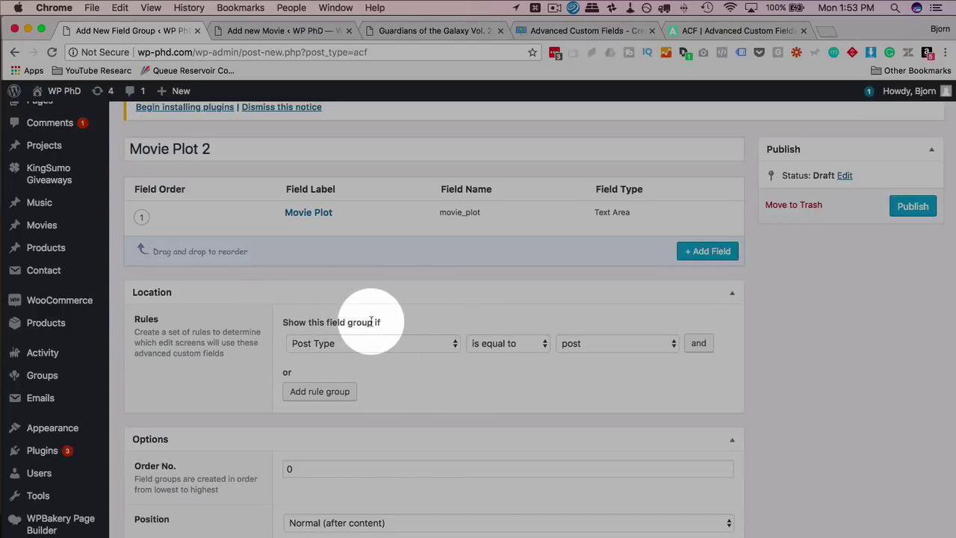
{"action": "left_click", "coordinate": [376, 343]}
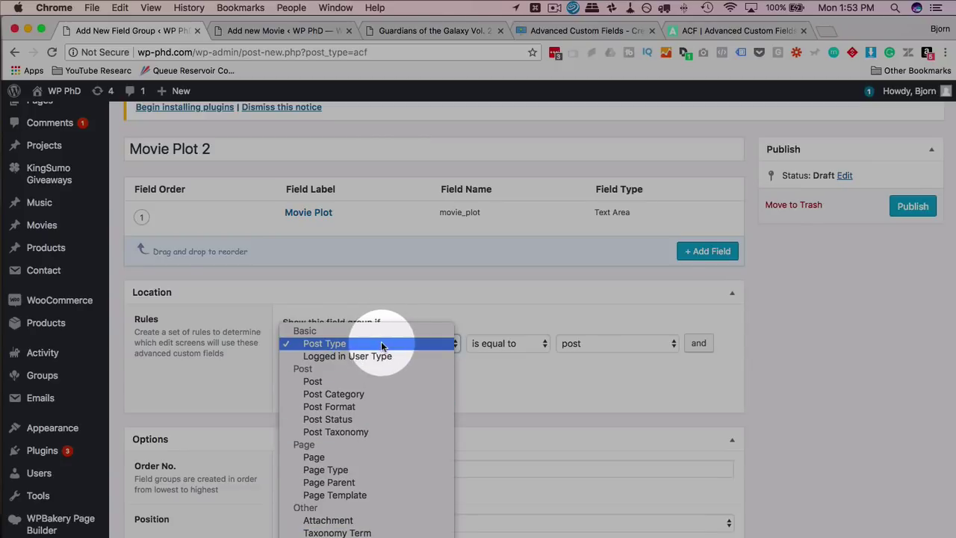
{"action": "left_click", "coordinate": [382, 346]}
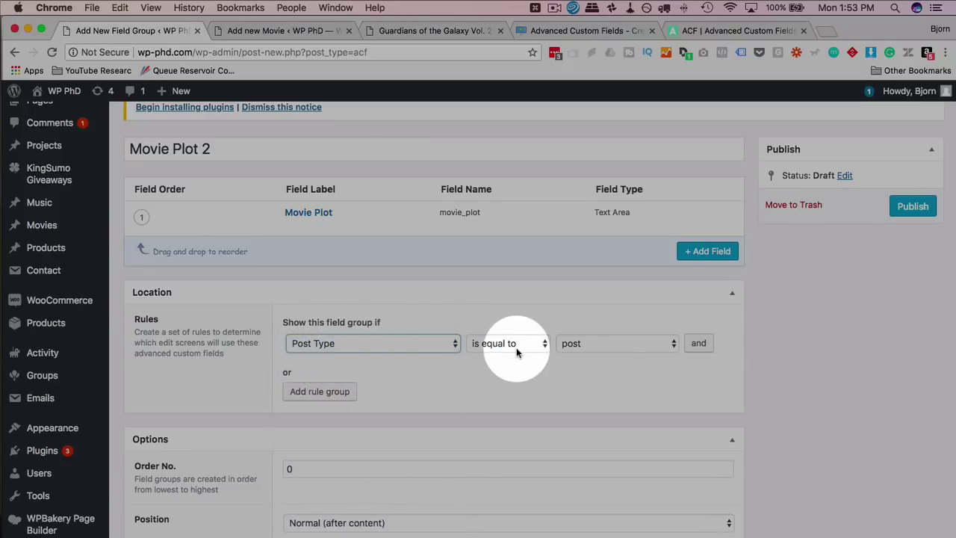
{"action": "left_click", "coordinate": [598, 346]}
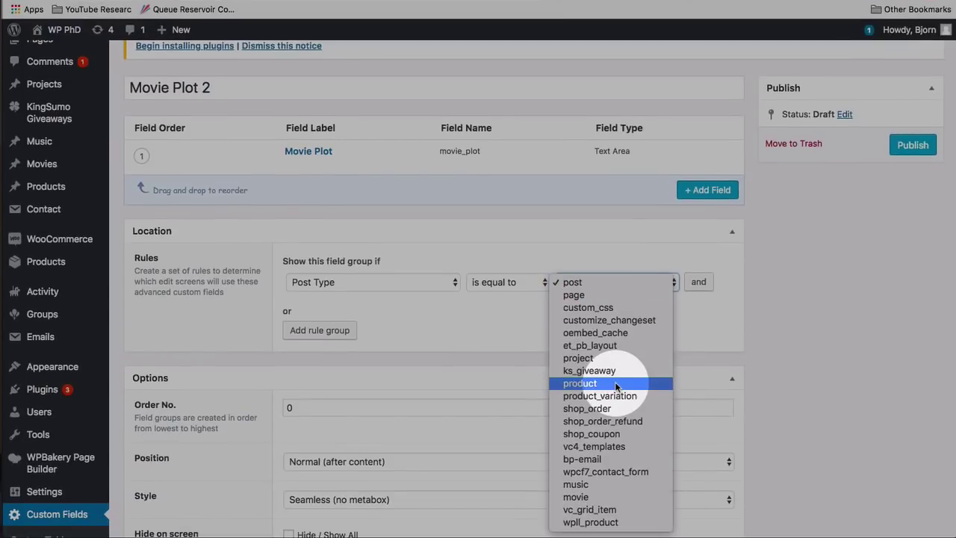
{"action": "left_click", "coordinate": [579, 497]}
{"action": "scroll", "coordinate": [562, 389], "scroll_direction": "down", "scroll_amount": 2}
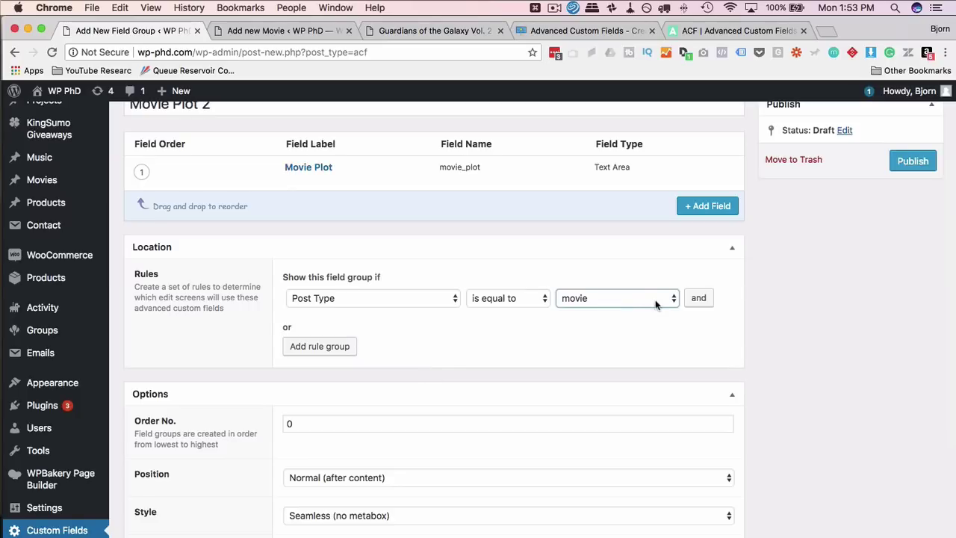
{"action": "left_click", "coordinate": [589, 360]}
Try the Post parameter in the location rule and browse the individual posts it offers
{"action": "left_click", "coordinate": [443, 293]}
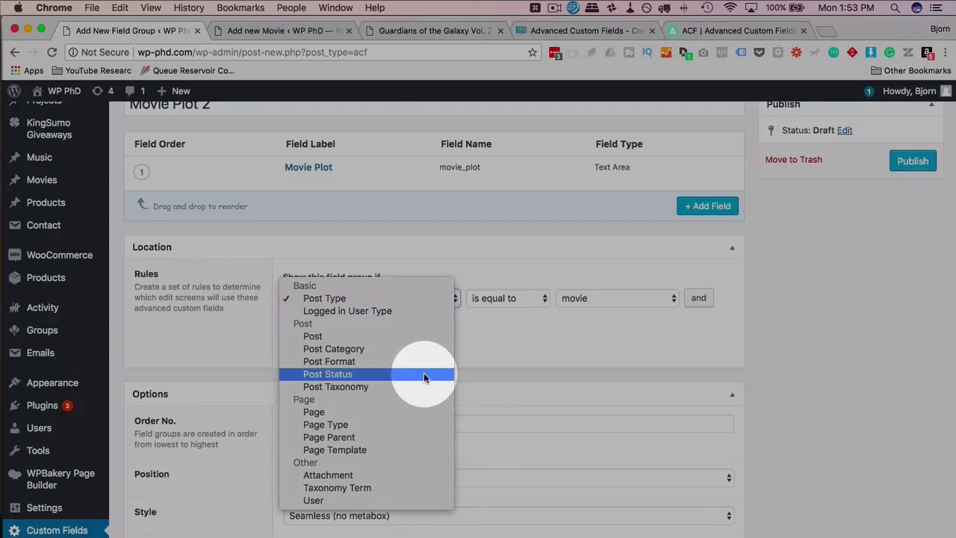
{"action": "left_click", "coordinate": [319, 340]}
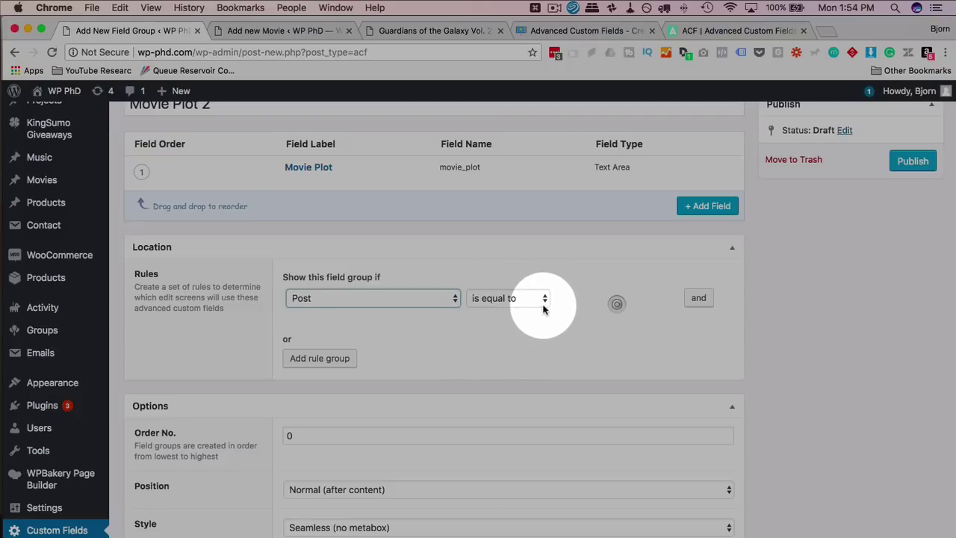
{"action": "left_click", "coordinate": [602, 304]}
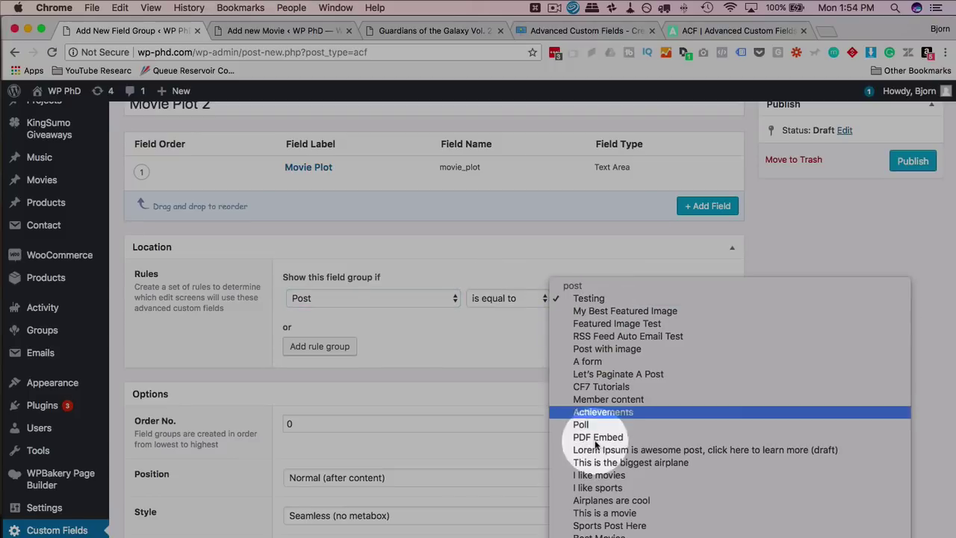
{"action": "scroll", "coordinate": [594, 448], "scroll_direction": "down", "scroll_amount": 10}
{"action": "scroll", "coordinate": [594, 459], "scroll_direction": "down", "scroll_amount": 20}
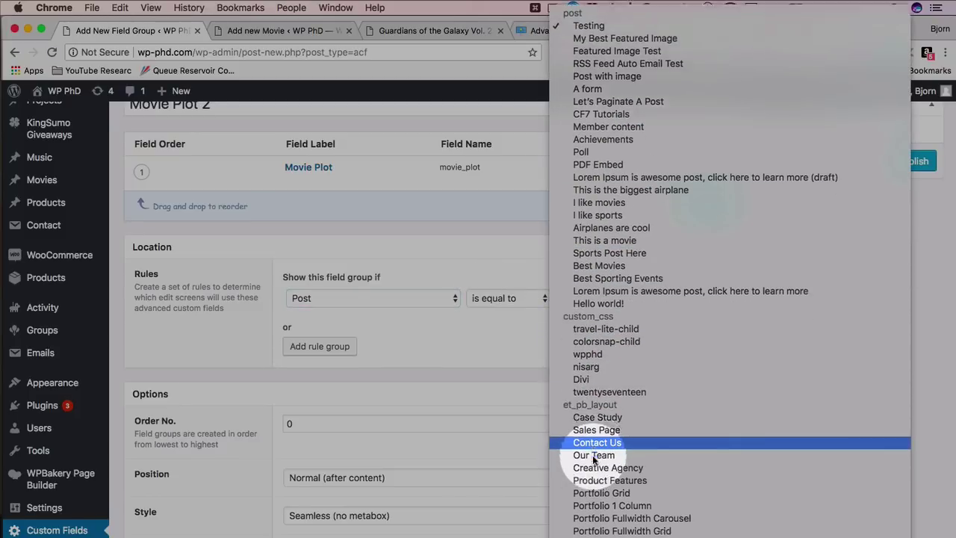
{"action": "scroll", "coordinate": [594, 460], "scroll_direction": "up", "scroll_amount": 20}
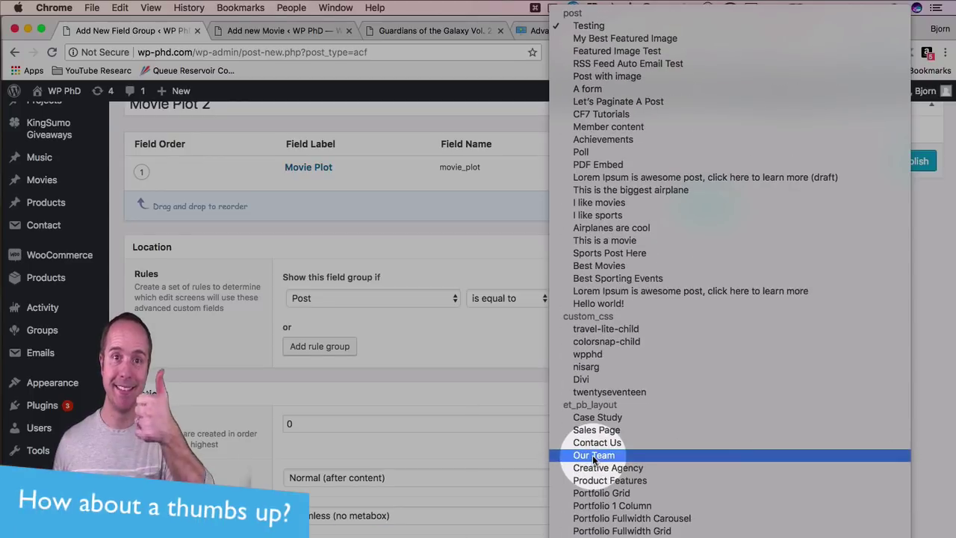
{"action": "left_click", "coordinate": [480, 299]}
Change the location rule back to Post Type is equal to movie
{"action": "left_click", "coordinate": [410, 299]}
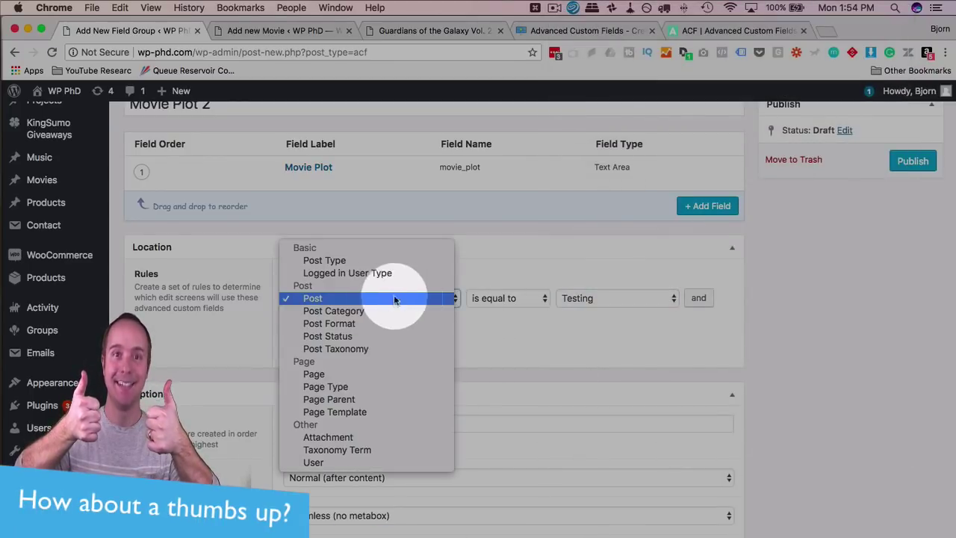
{"action": "left_click", "coordinate": [337, 260]}
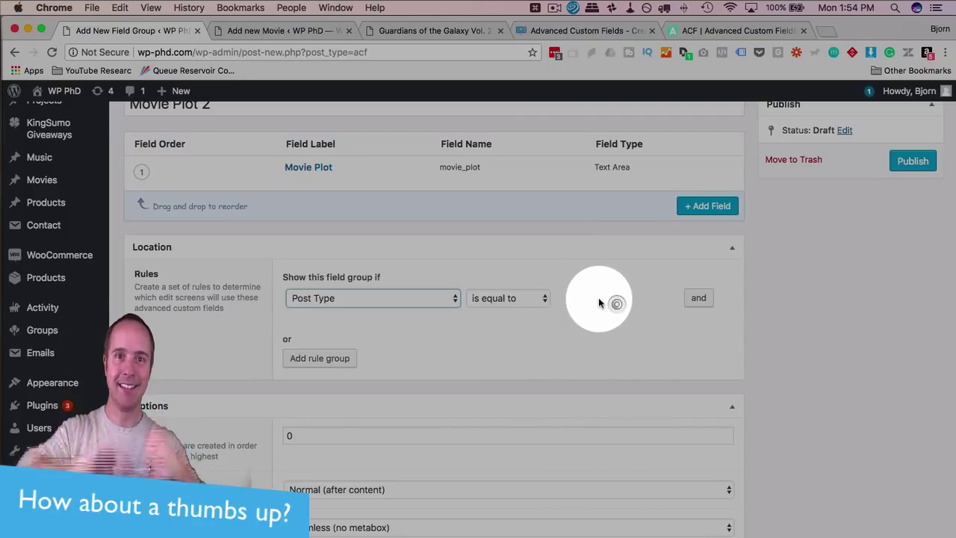
{"action": "left_click", "coordinate": [598, 299]}
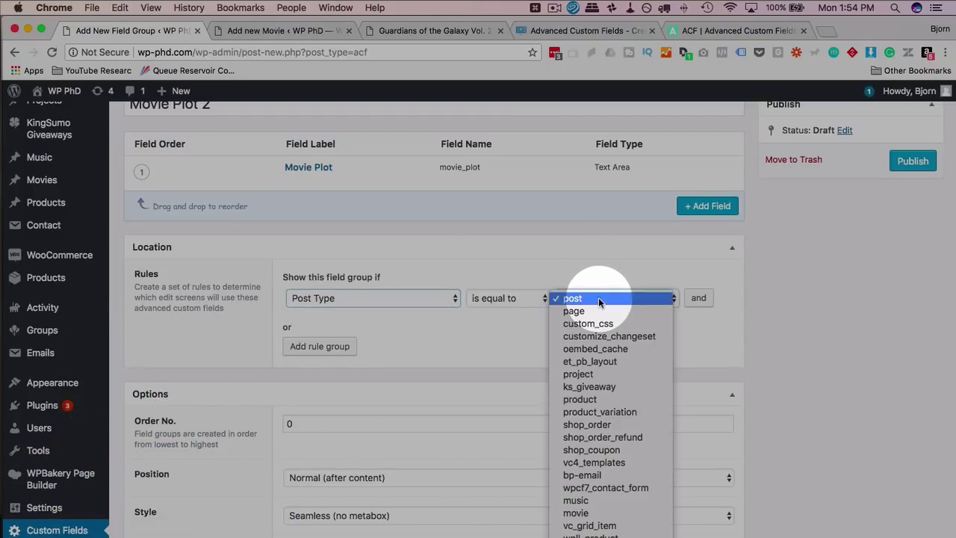
{"action": "left_click", "coordinate": [590, 513]}
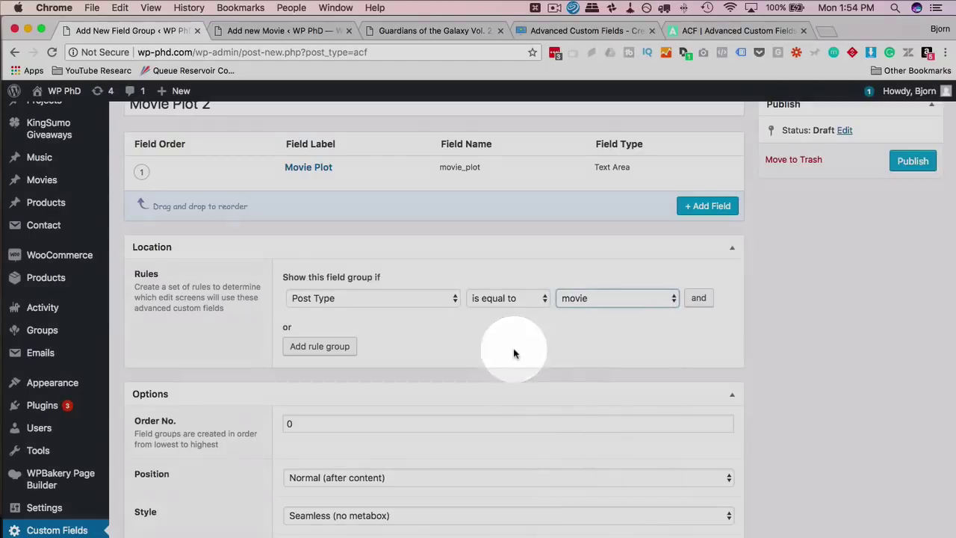
Review the field group's order number, position and style options, choosing Normal (after content) and Seamless (no metabox)
{"action": "scroll", "coordinate": [448, 353], "scroll_direction": "down", "scroll_amount": 4}
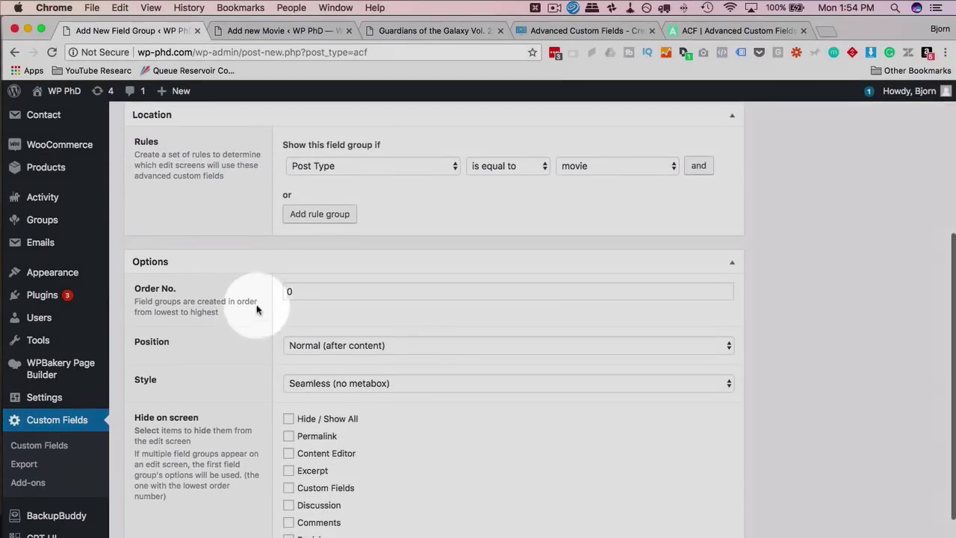
{"action": "left_click", "coordinate": [292, 292]}
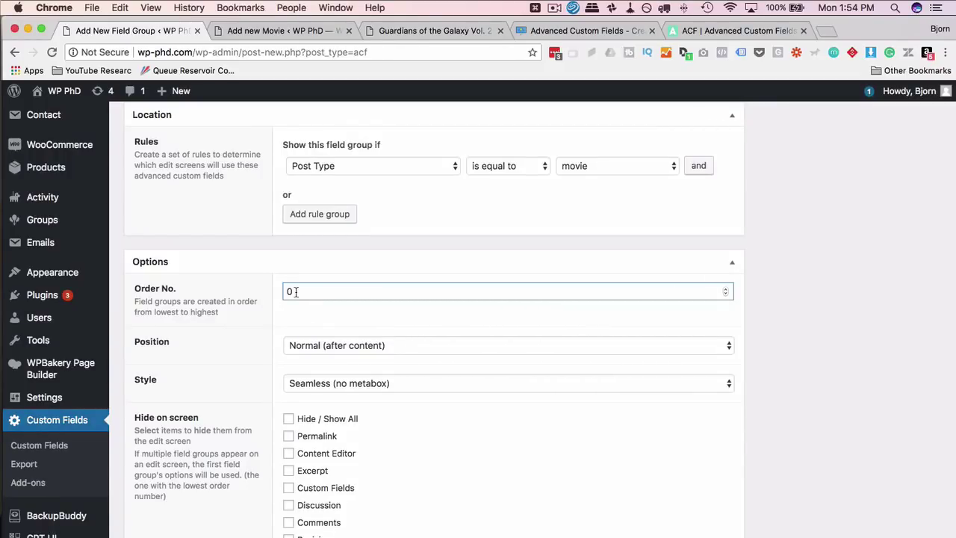
{"action": "scroll", "coordinate": [250, 356], "scroll_direction": "down", "scroll_amount": 3}
{"action": "left_click", "coordinate": [331, 253]}
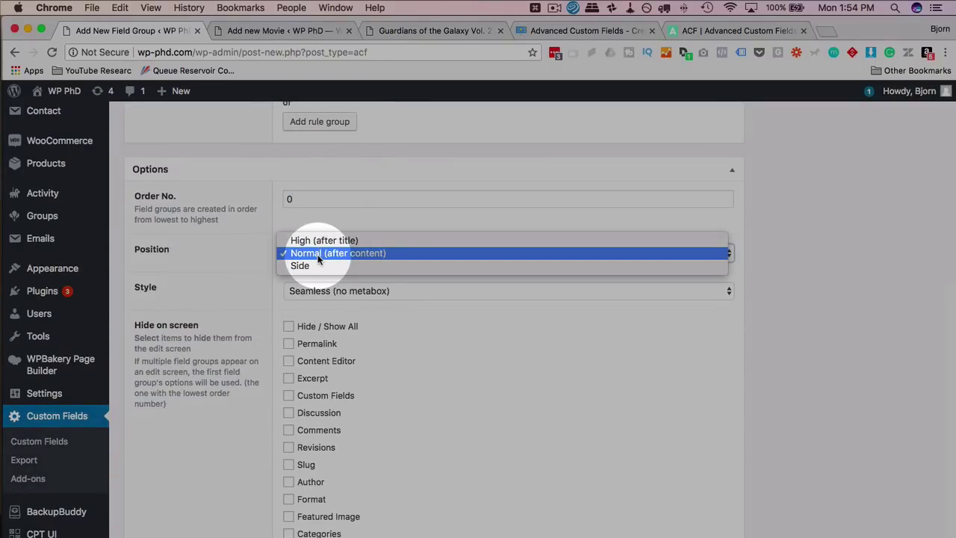
{"action": "left_click", "coordinate": [336, 254]}
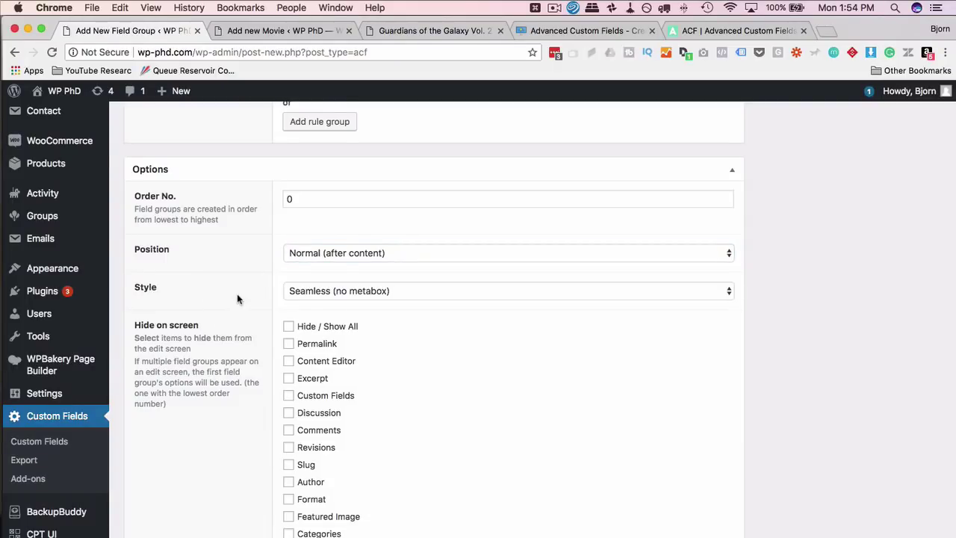
{"action": "scroll", "coordinate": [251, 385], "scroll_direction": "down", "scroll_amount": 2}
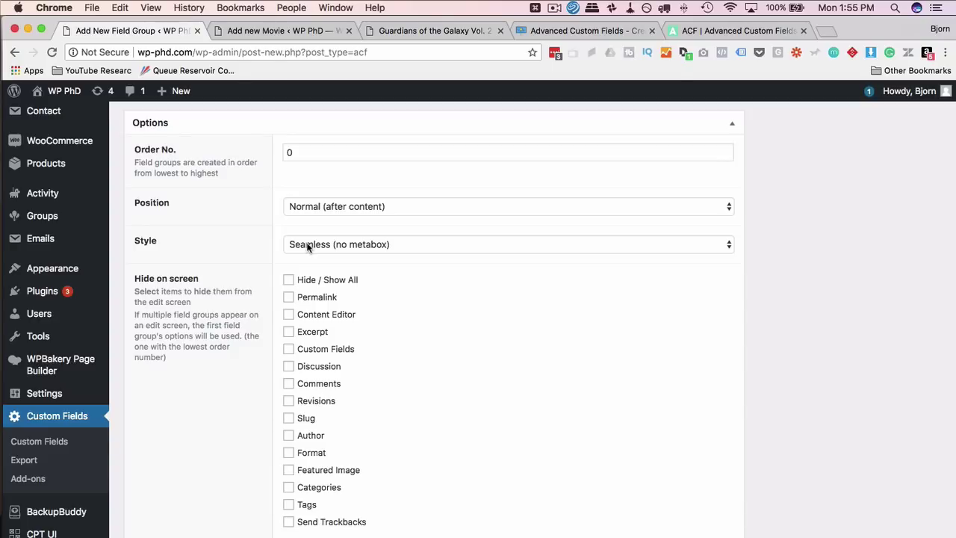
{"action": "left_click", "coordinate": [350, 246]}
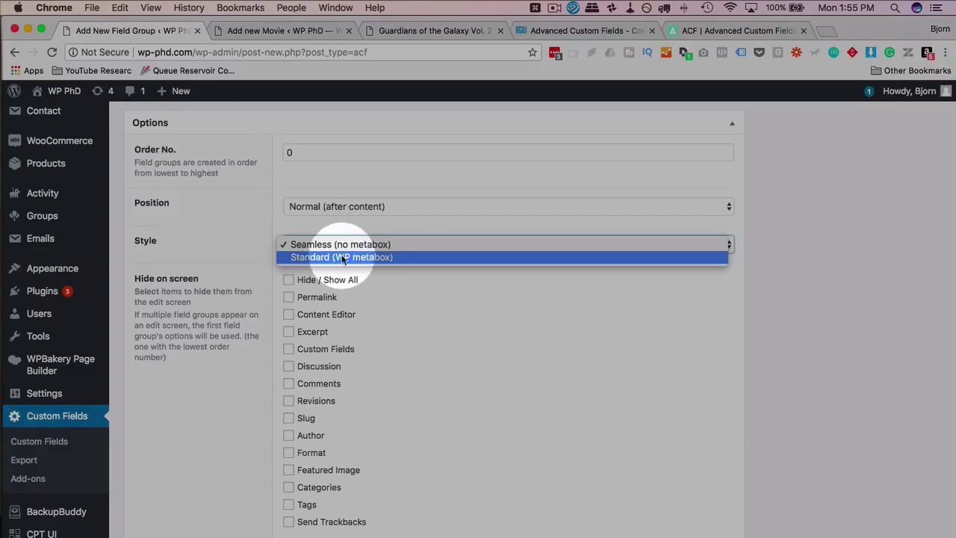
{"action": "left_click", "coordinate": [385, 247]}
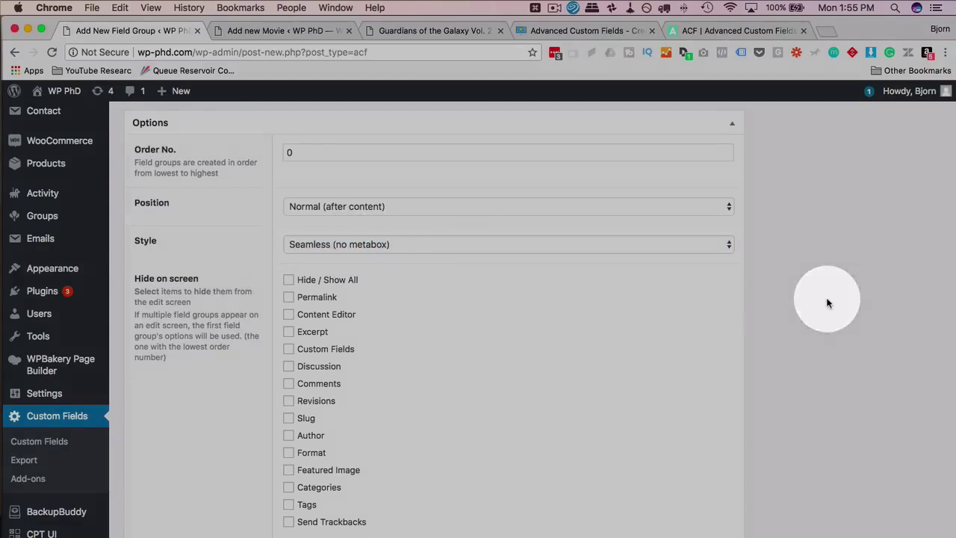
Publish the Movie Plot 2 field group and reload the new Movie form to check the Movie Plot field
{"action": "scroll", "coordinate": [826, 299], "scroll_direction": "up", "scroll_amount": 10}
{"action": "left_click", "coordinate": [912, 310]}
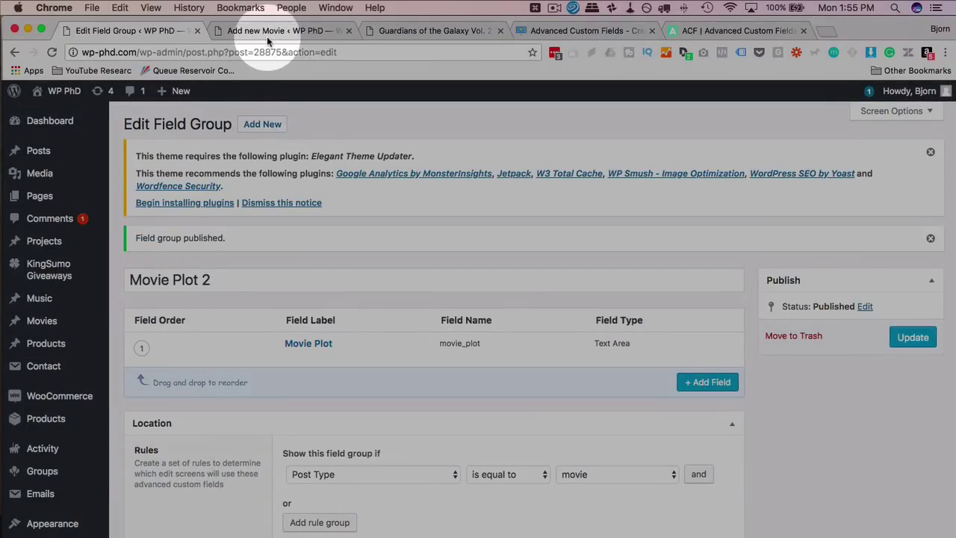
{"action": "left_click", "coordinate": [269, 31]}
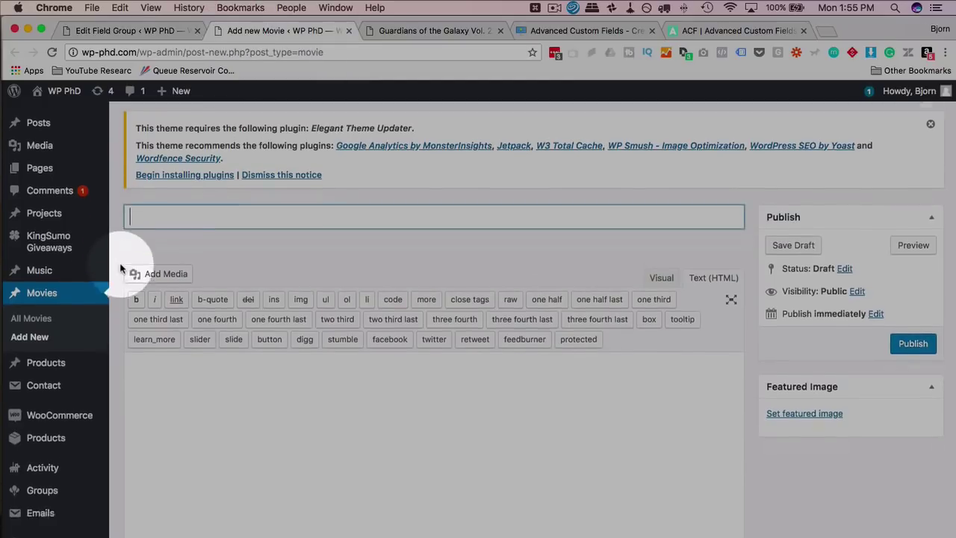
{"action": "left_click", "coordinate": [53, 53]}
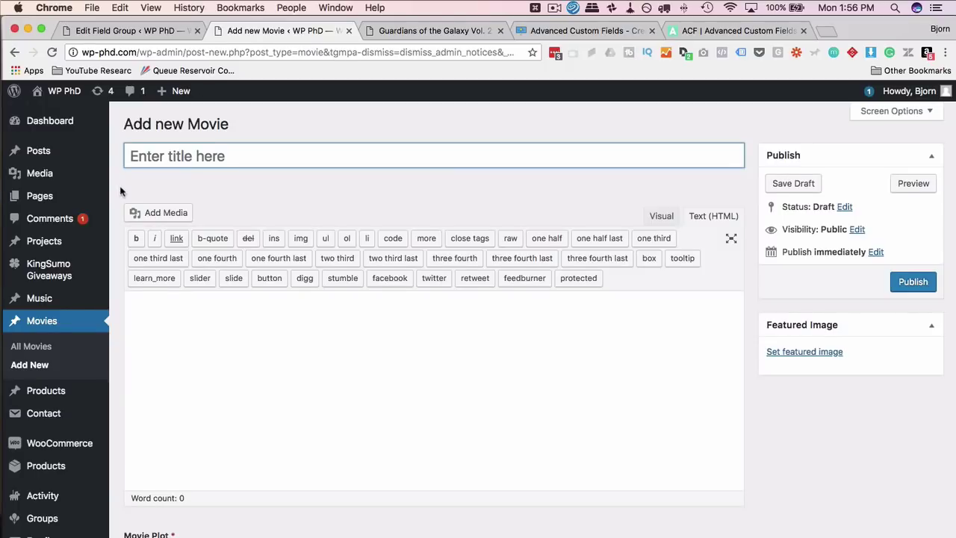
{"action": "scroll", "coordinate": [119, 191], "scroll_direction": "down", "scroll_amount": 5}
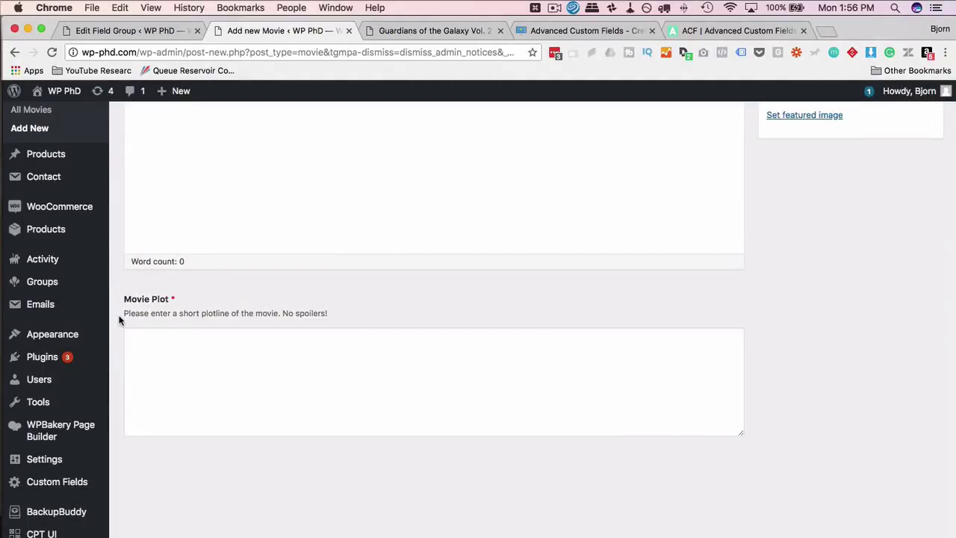
Change the published field group's style to Standard (WP metabox) and update the group
{"action": "left_click", "coordinate": [131, 31]}
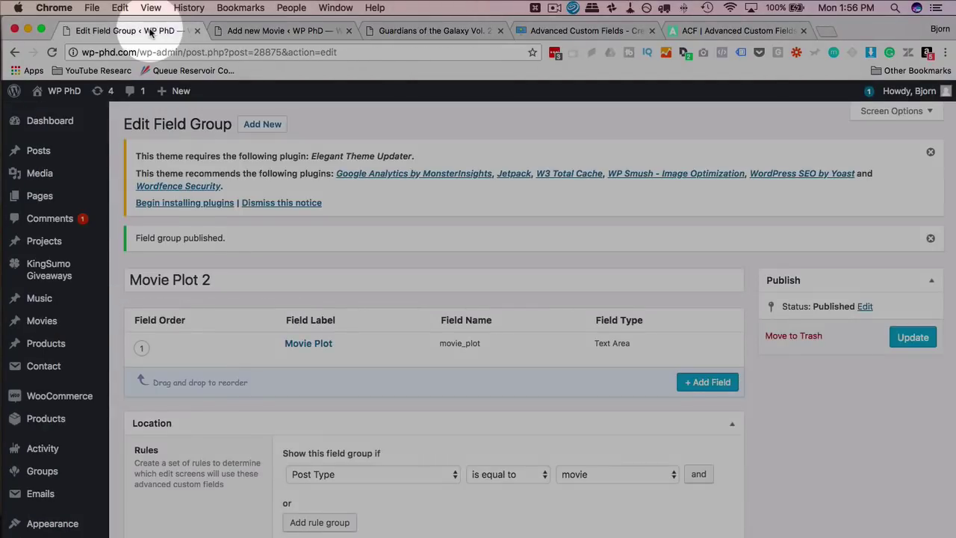
{"action": "scroll", "coordinate": [185, 365], "scroll_direction": "down", "scroll_amount": 5}
{"action": "scroll", "coordinate": [185, 366], "scroll_direction": "down", "scroll_amount": 3}
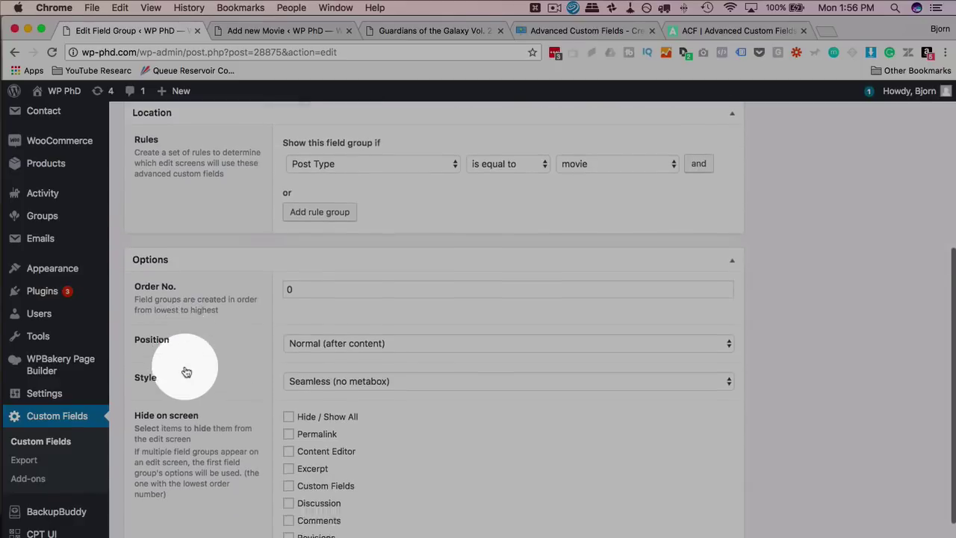
{"action": "left_click", "coordinate": [299, 317]}
{"action": "left_click", "coordinate": [319, 331]}
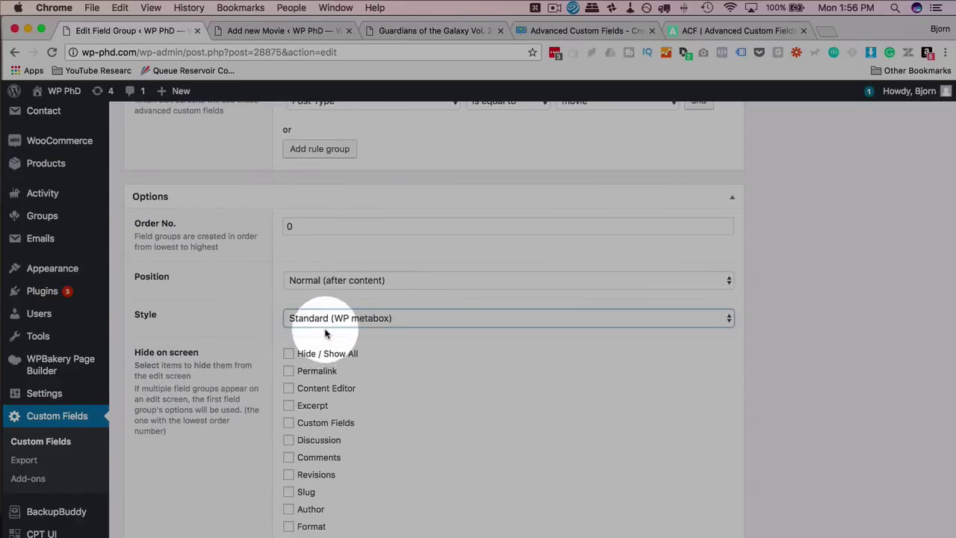
{"action": "scroll", "coordinate": [797, 320], "scroll_direction": "up", "scroll_amount": 10}
{"action": "left_click", "coordinate": [901, 317]}
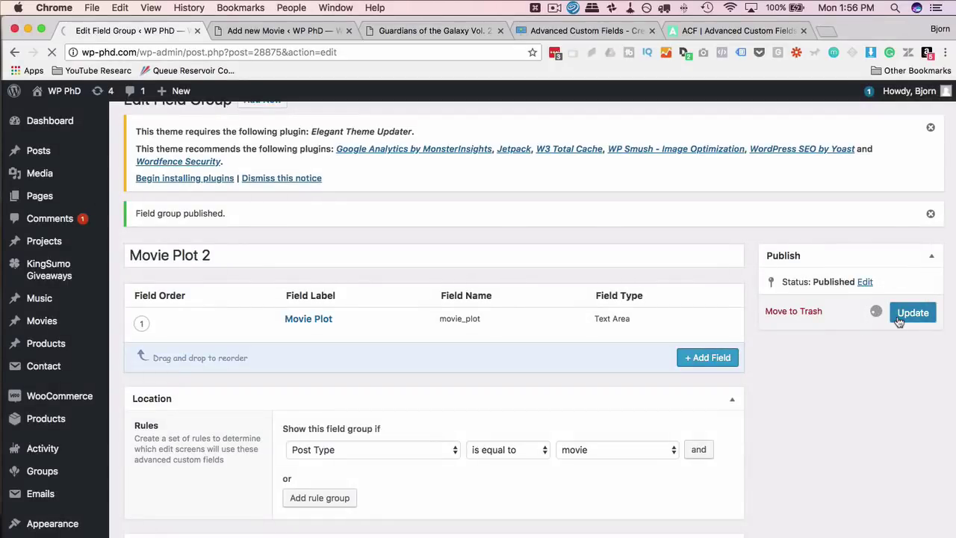
Reload the new Movie form and test collapsing and expanding the Movie Plot 2 metabox below the content editor
{"action": "left_click", "coordinate": [304, 30]}
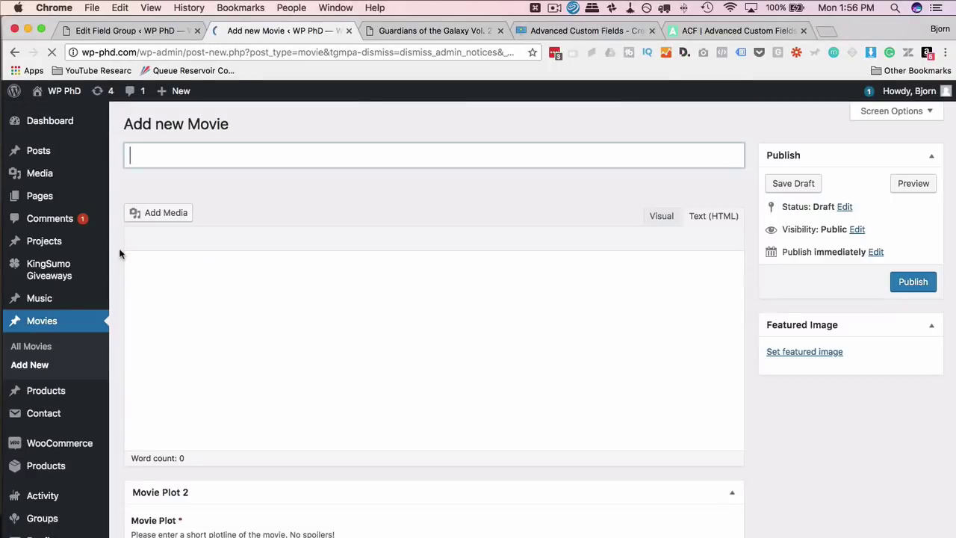
{"action": "scroll", "coordinate": [119, 254], "scroll_direction": "down", "scroll_amount": 5}
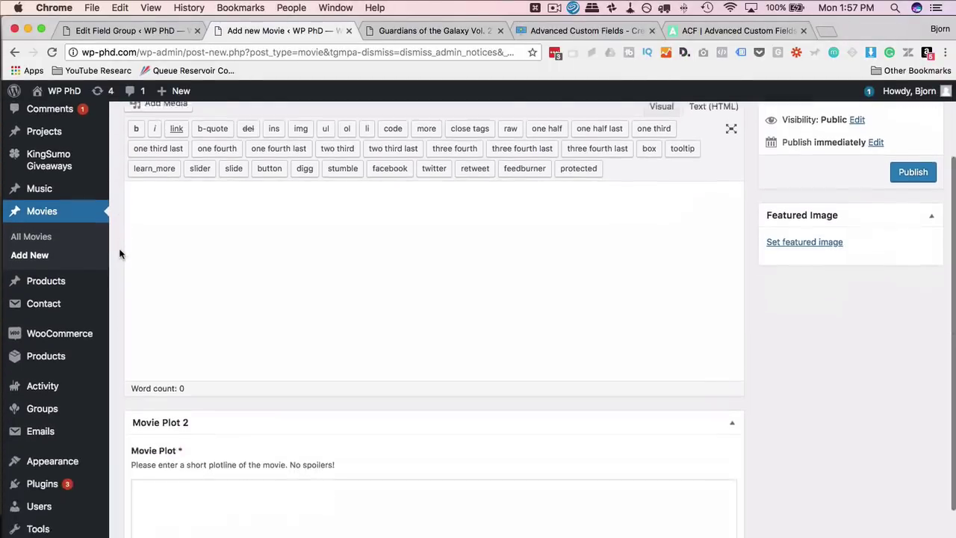
{"action": "left_click", "coordinate": [243, 287]}
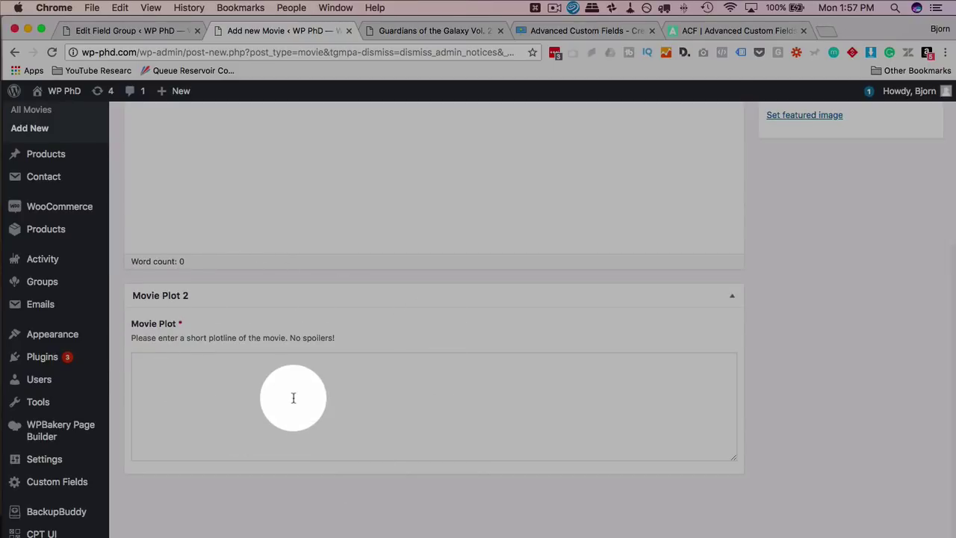
{"action": "left_click", "coordinate": [733, 298]}
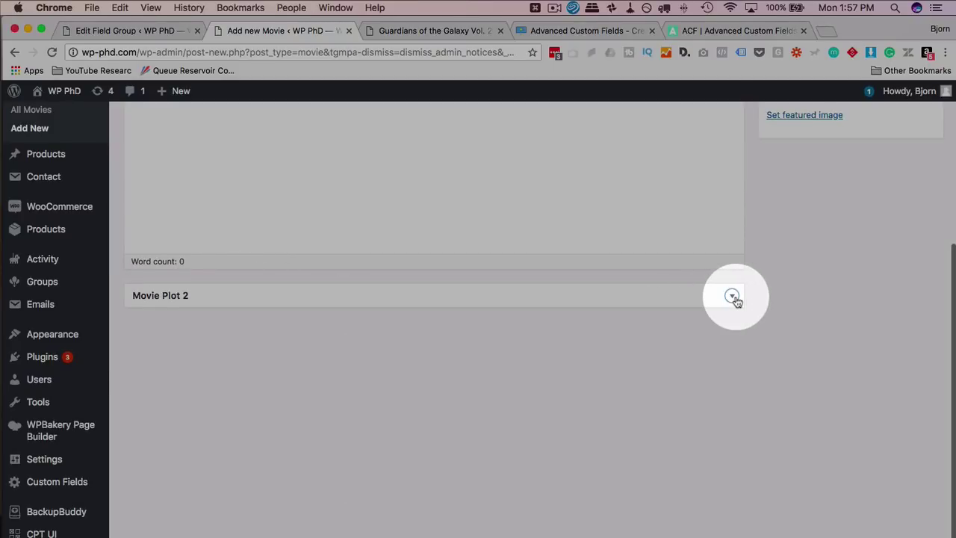
{"action": "left_click", "coordinate": [734, 298]}
{"action": "left_click", "coordinate": [733, 298]}
{"action": "left_click", "coordinate": [734, 298]}
{"action": "left_click", "coordinate": [733, 298]}
{"action": "left_click", "coordinate": [733, 298]}
{"action": "left_click", "coordinate": [709, 321]}
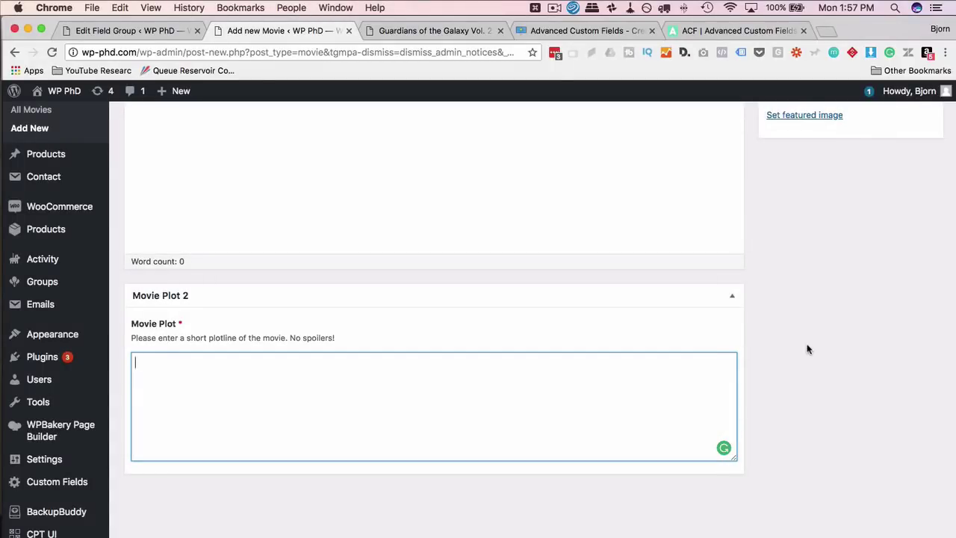
Compare the main content editor with the Movie Plot field below it on the new Movie form
{"action": "scroll", "coordinate": [807, 347], "scroll_direction": "up", "scroll_amount": 5}
{"action": "left_click", "coordinate": [266, 341]}
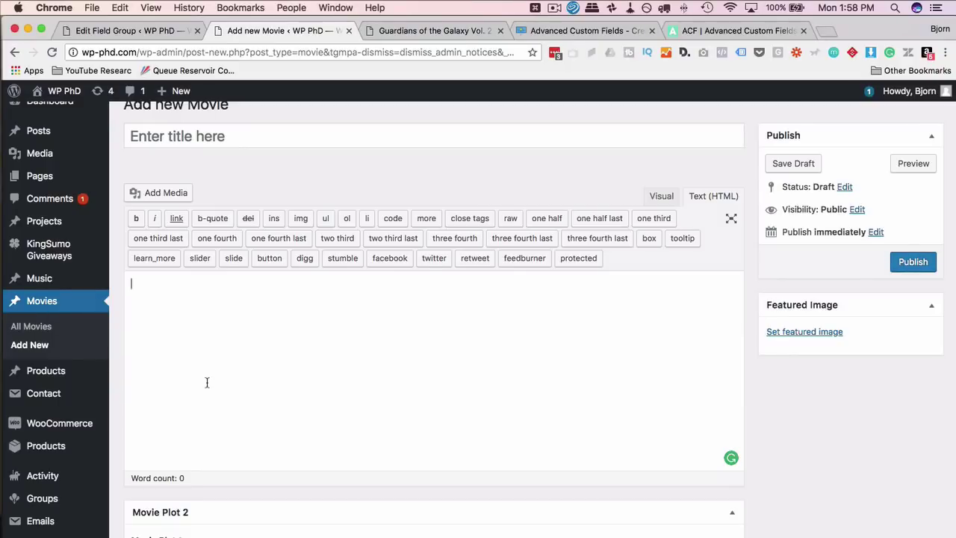
{"action": "scroll", "coordinate": [207, 383], "scroll_direction": "down", "scroll_amount": 5}
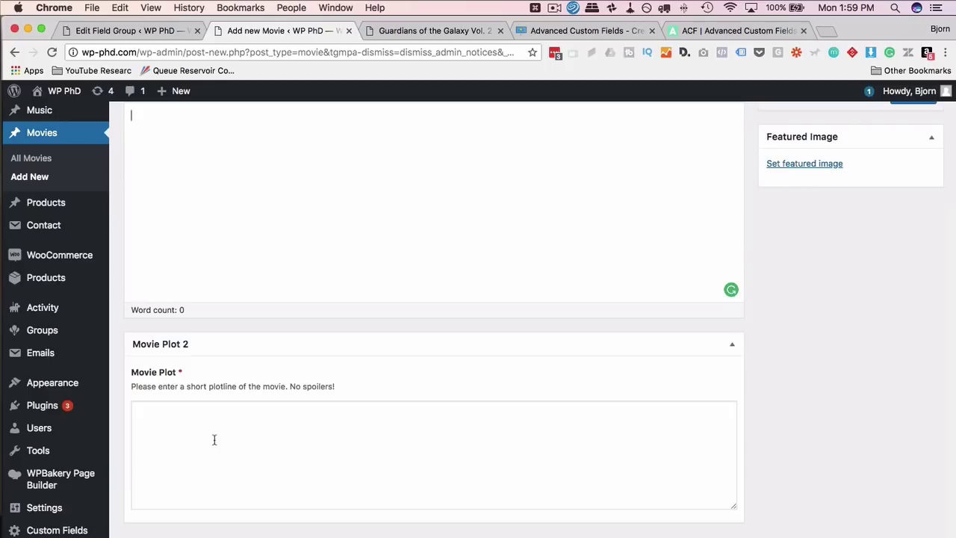
{"action": "scroll", "coordinate": [74, 470], "scroll_direction": "down", "scroll_amount": 1}
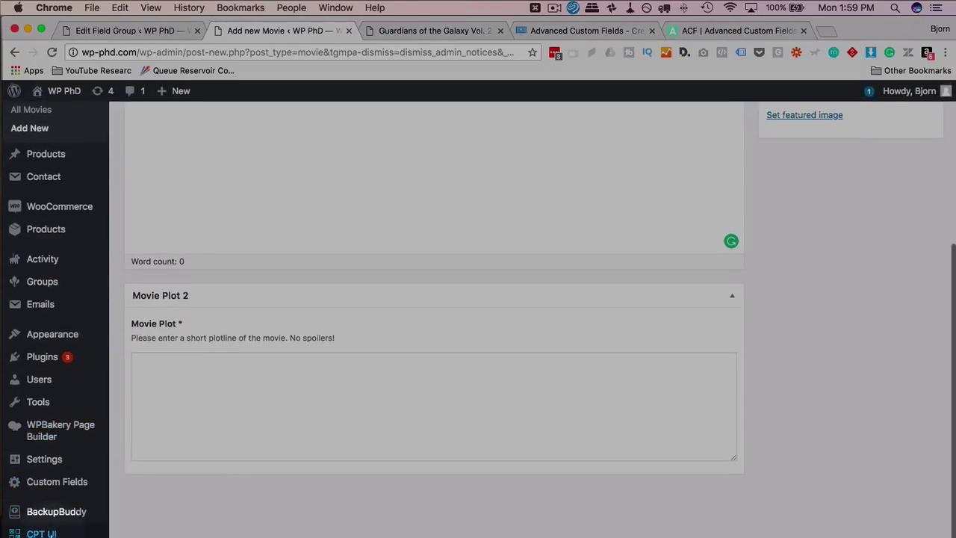
Open the CPT UI post type editor and load the Movies post type for editing
{"action": "mouse_move", "coordinate": [34, 532]}
{"action": "left_click", "coordinate": [171, 431]}
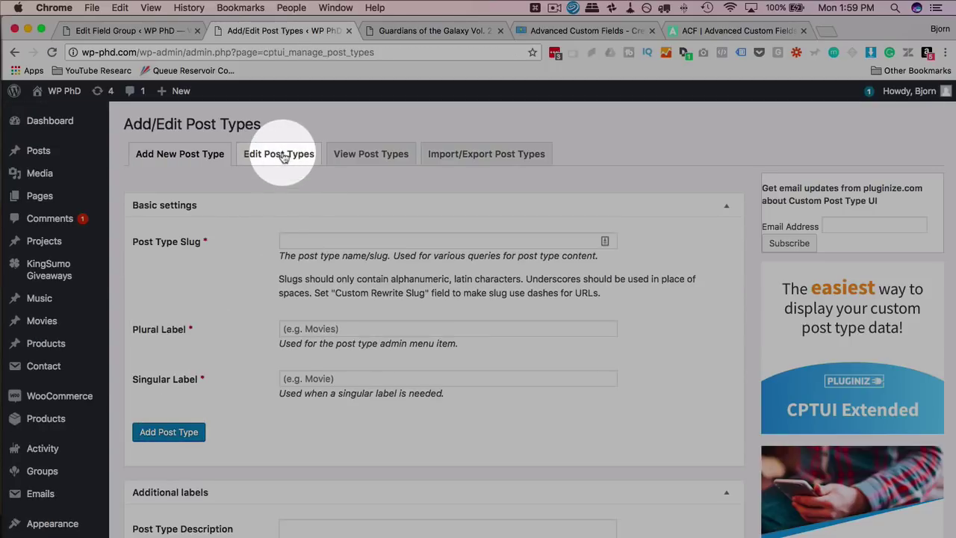
{"action": "left_click", "coordinate": [281, 156]}
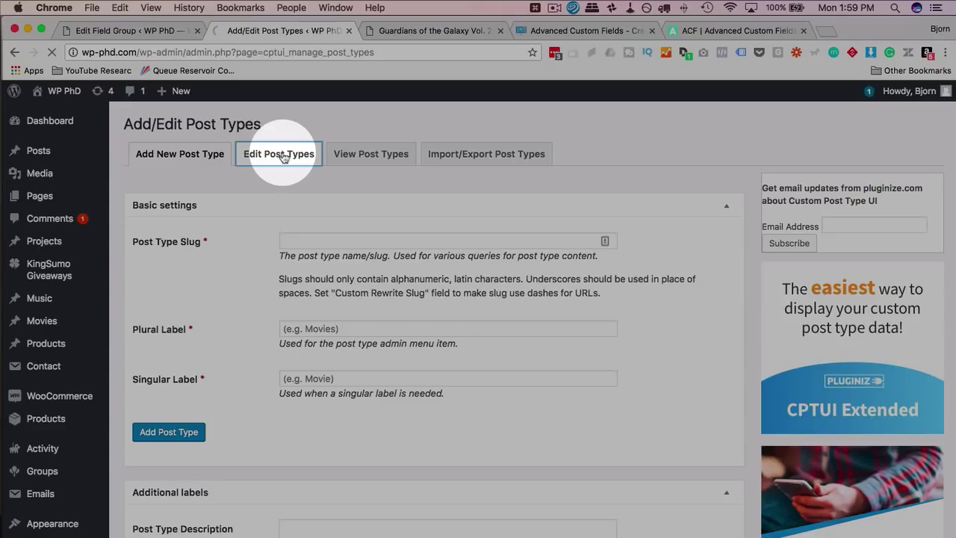
{"action": "left_click", "coordinate": [183, 187]}
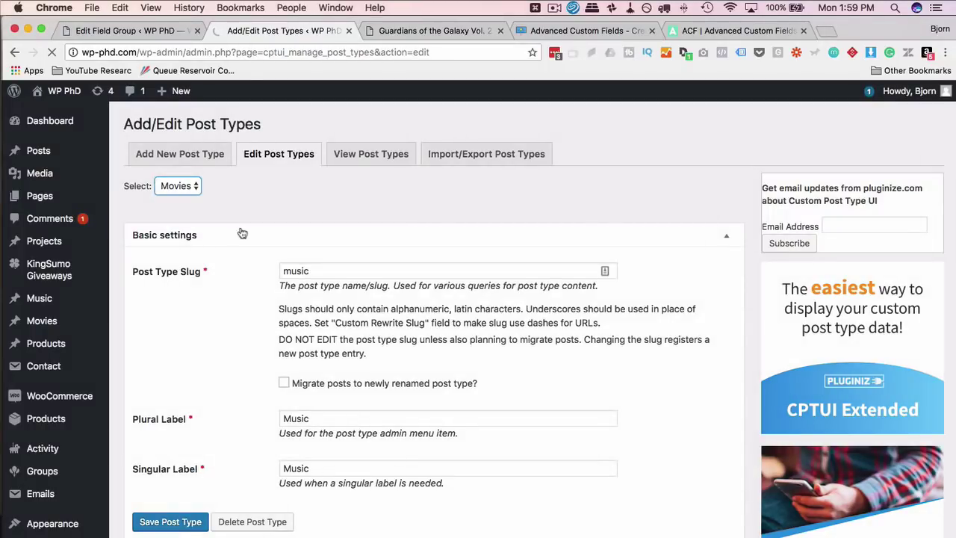
Disable Editor support for the Movies post type, enable Excerpt, Revisions and Author, and save the post type
{"action": "scroll", "coordinate": [237, 373], "scroll_direction": "down", "scroll_amount": 2}
{"action": "scroll", "coordinate": [237, 377], "scroll_direction": "down", "scroll_amount": 20}
{"action": "scroll", "coordinate": [237, 377], "scroll_direction": "down", "scroll_amount": 12}
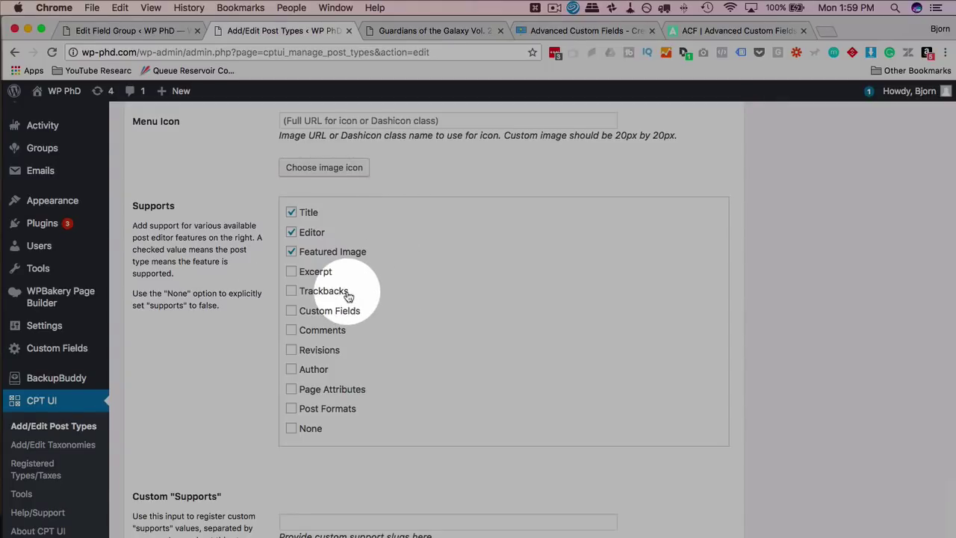
{"action": "left_click", "coordinate": [291, 232]}
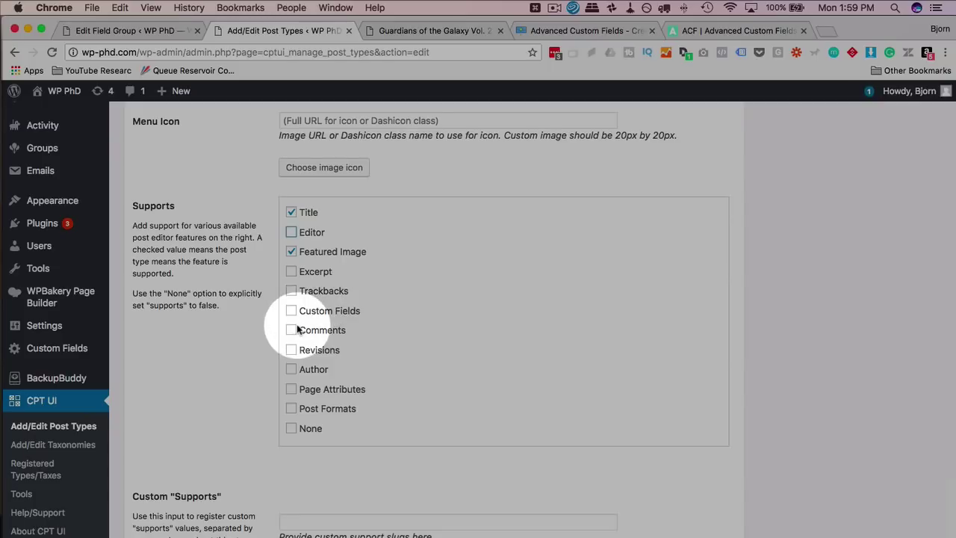
{"action": "left_click", "coordinate": [291, 369]}
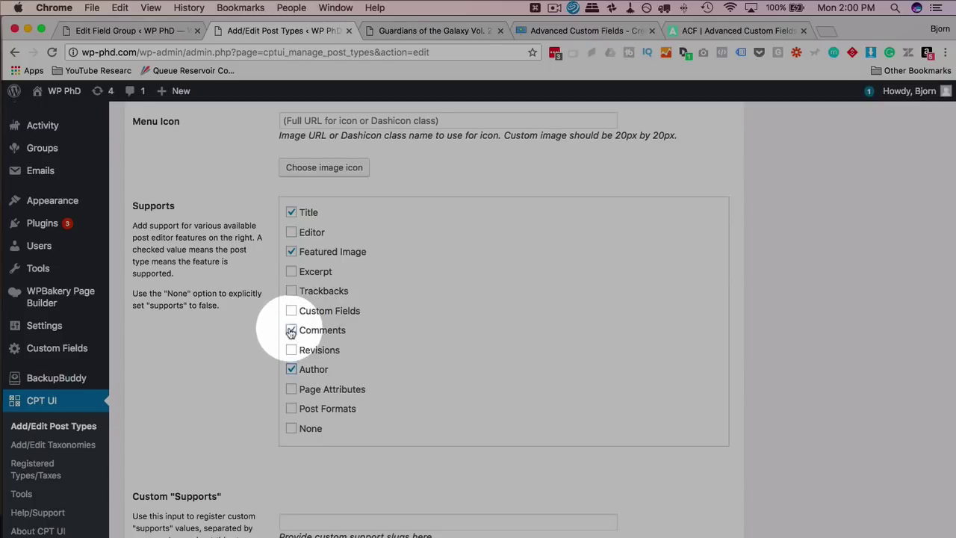
{"action": "left_click", "coordinate": [291, 352]}
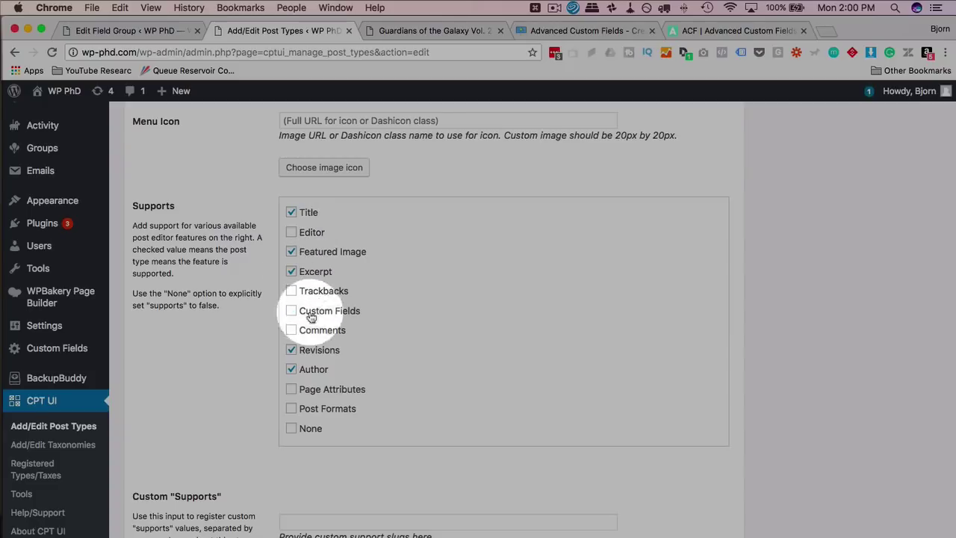
{"action": "scroll", "coordinate": [206, 411], "scroll_direction": "down", "scroll_amount": 5}
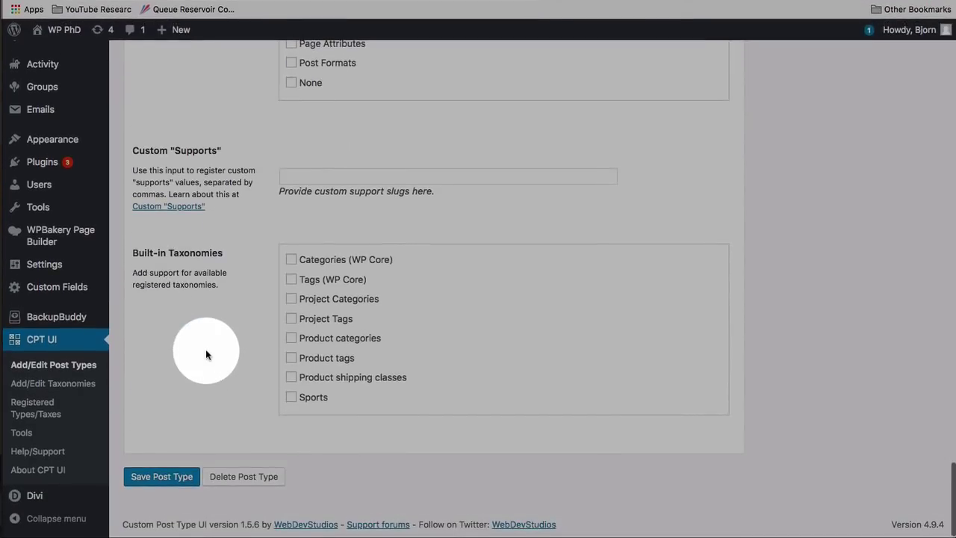
{"action": "left_click", "coordinate": [157, 474]}
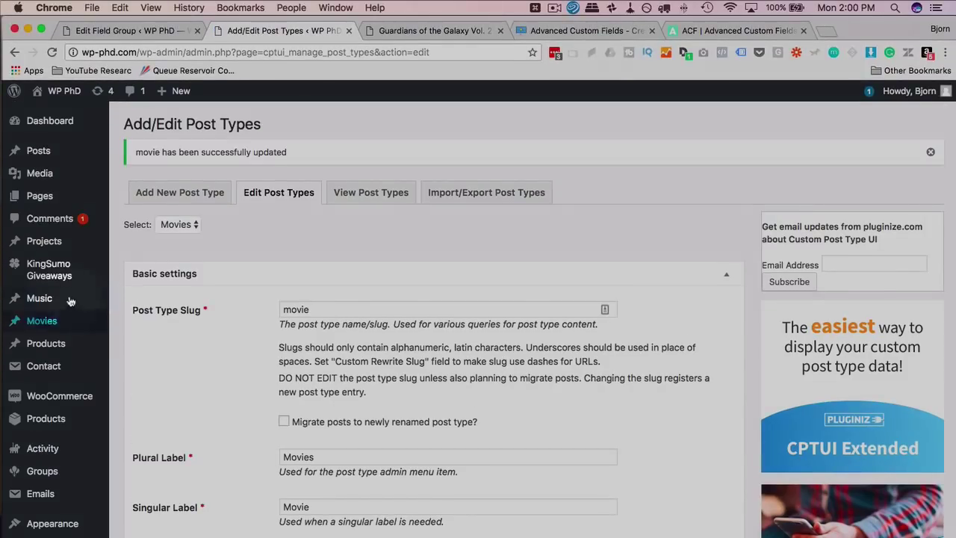
Open a new Movie form and review its metaboxes and the box choices in the screen options
{"action": "mouse_move", "coordinate": [42, 320]}
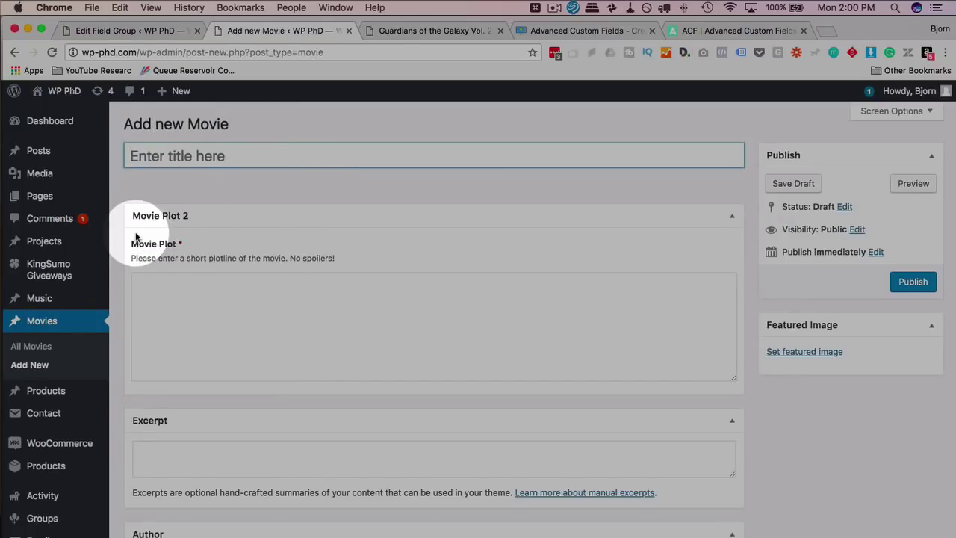
{"action": "scroll", "coordinate": [137, 237], "scroll_direction": "down", "scroll_amount": 5}
{"action": "scroll", "coordinate": [209, 327], "scroll_direction": "up", "scroll_amount": 5}
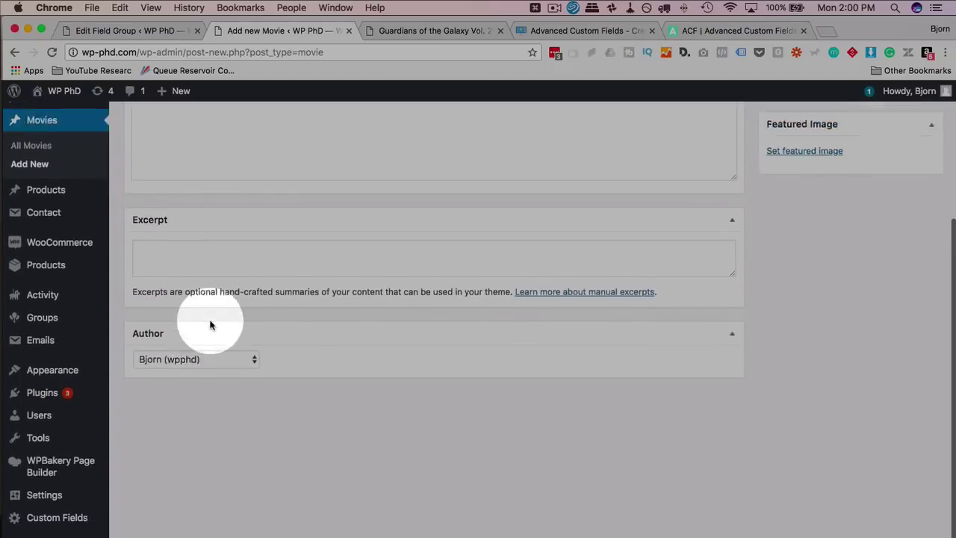
{"action": "left_click", "coordinate": [889, 110]}
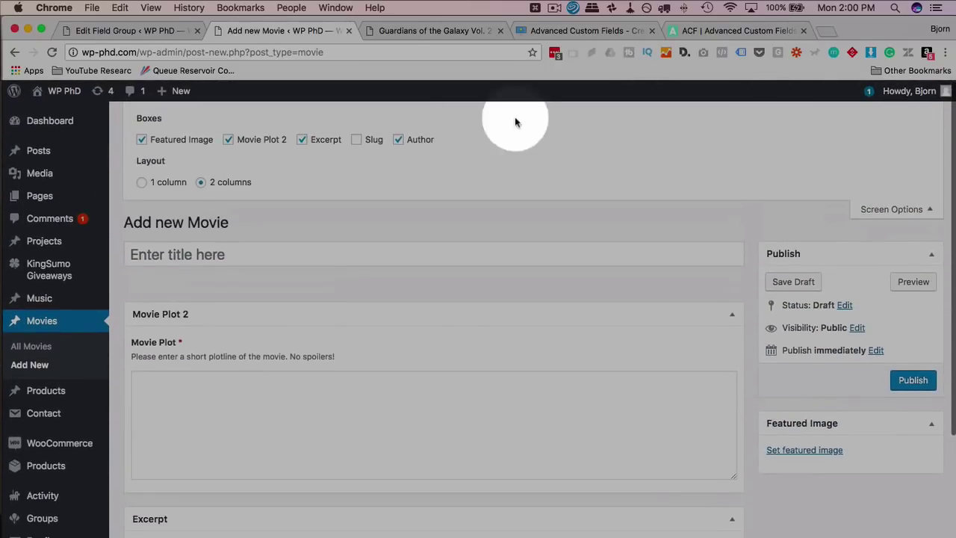
{"action": "left_click", "coordinate": [355, 141]}
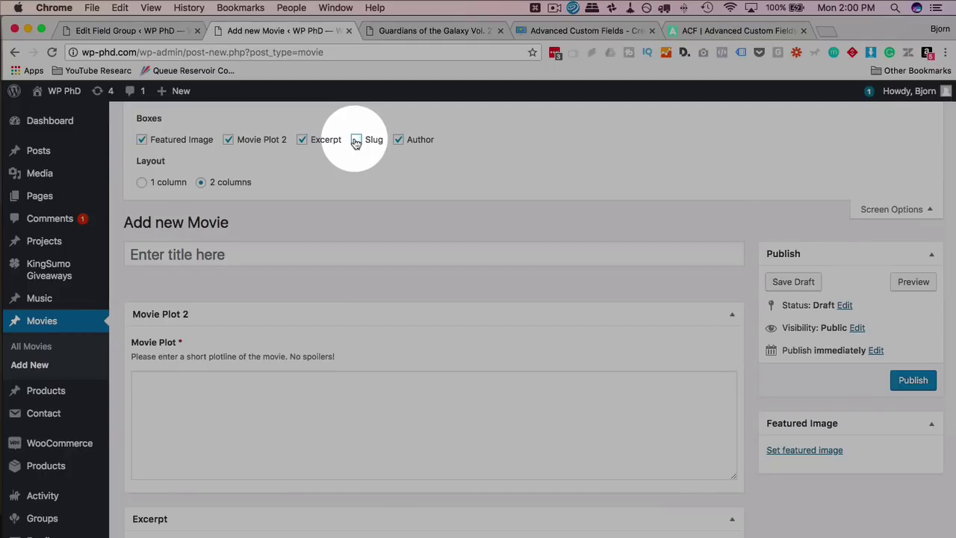
{"action": "left_click", "coordinate": [926, 209]}
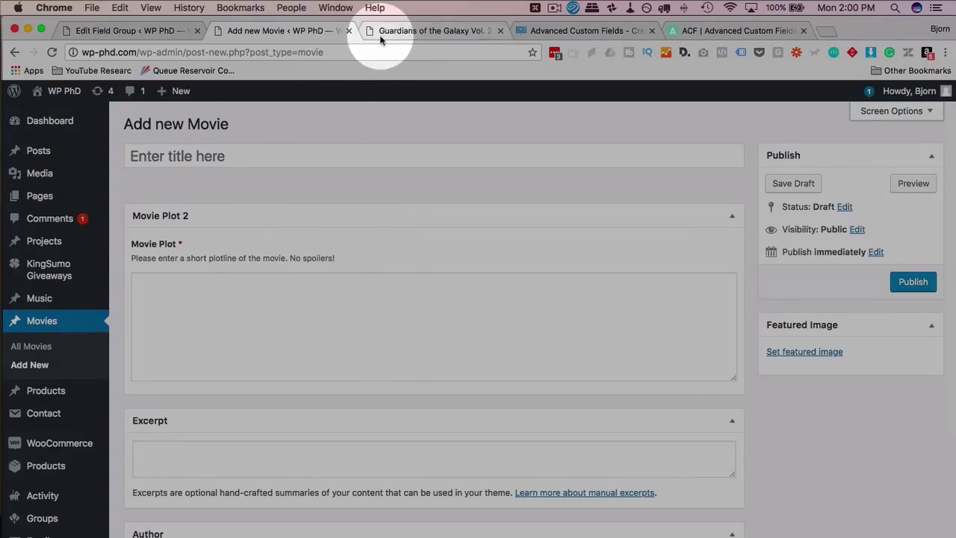
Review the movie info, storyline and trailer on the Guardians of the Galaxy Vol. 2 page, then return to the new Movie form
{"action": "left_click", "coordinate": [379, 33]}
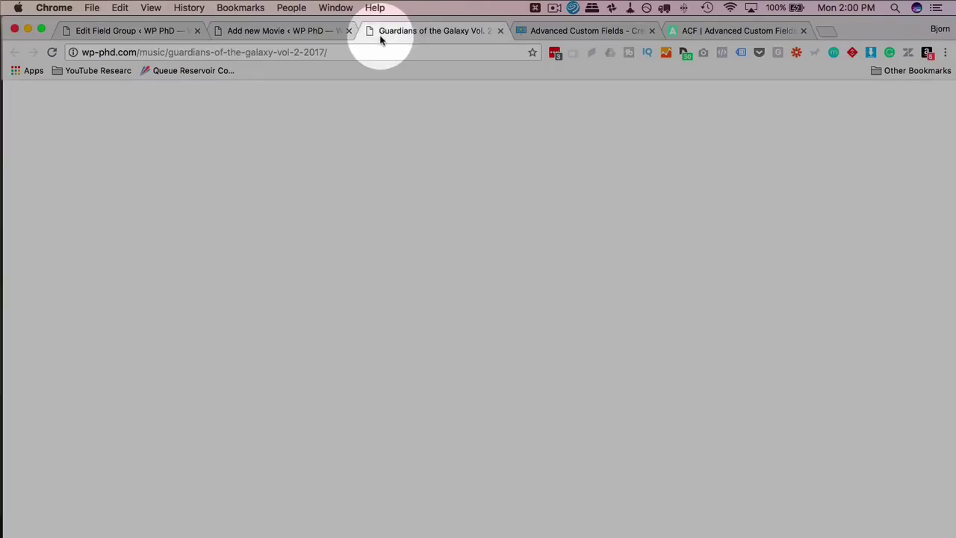
{"action": "scroll", "coordinate": [305, 260], "scroll_direction": "up", "scroll_amount": 10}
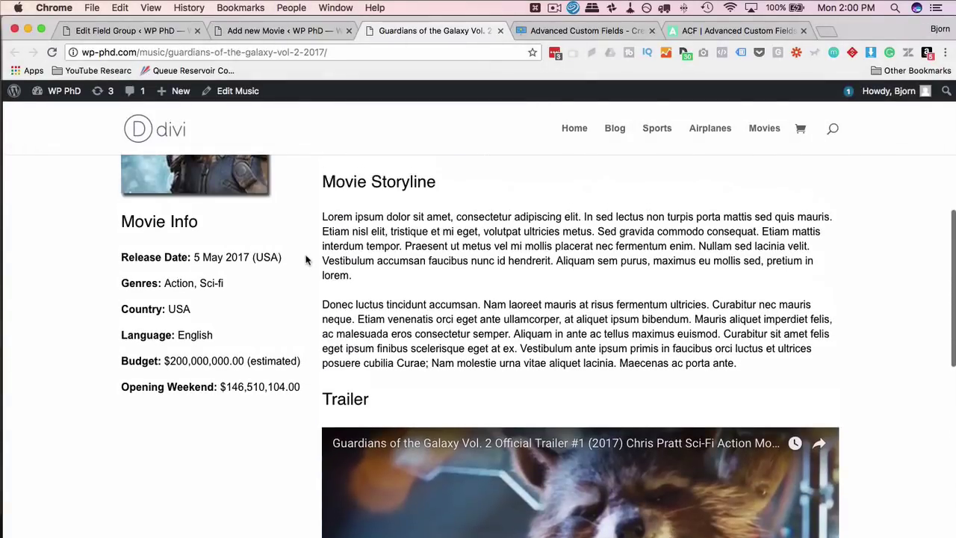
{"action": "scroll", "coordinate": [305, 259], "scroll_direction": "down", "scroll_amount": 5}
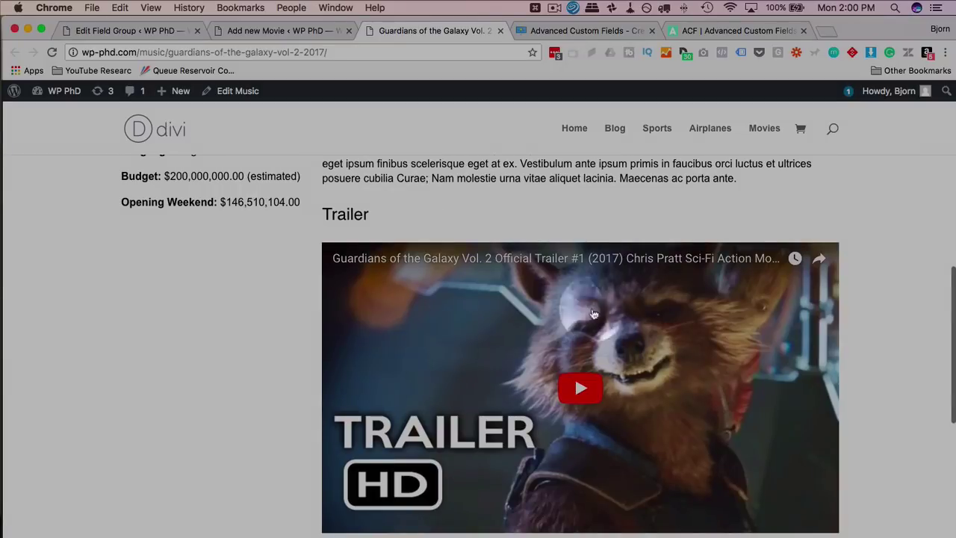
{"action": "left_click", "coordinate": [149, 30]}
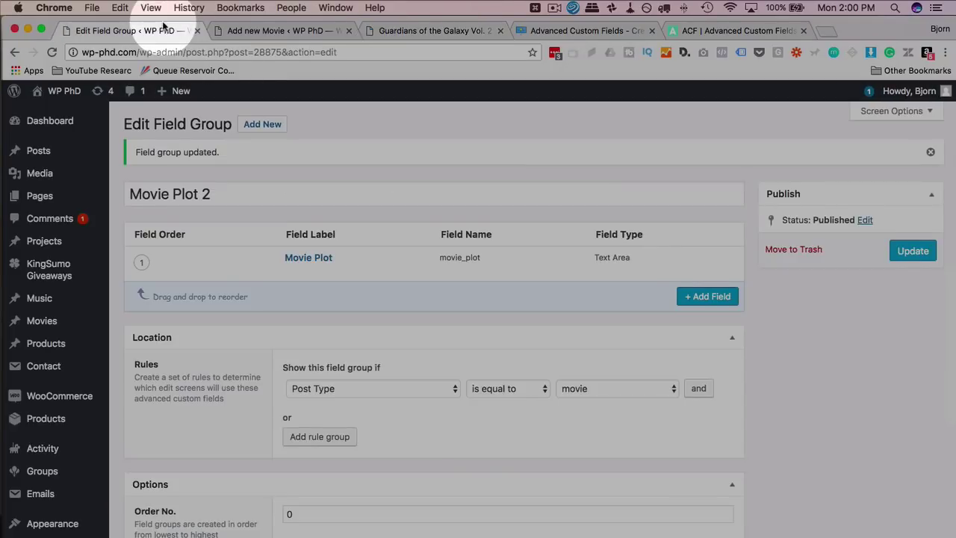
{"action": "left_click", "coordinate": [247, 32]}
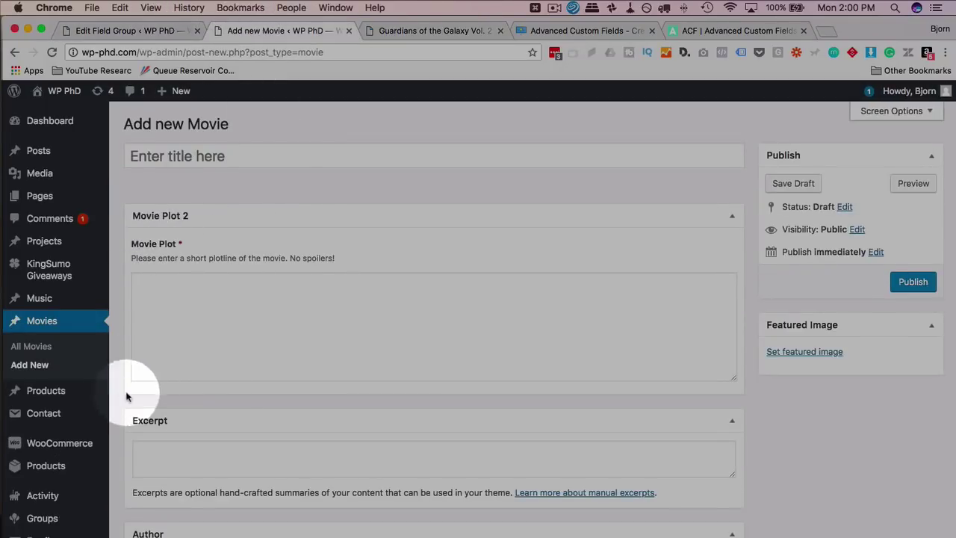
Start a new field group titled "Trailers 2" and add a first field to it
{"action": "left_click", "coordinate": [150, 30]}
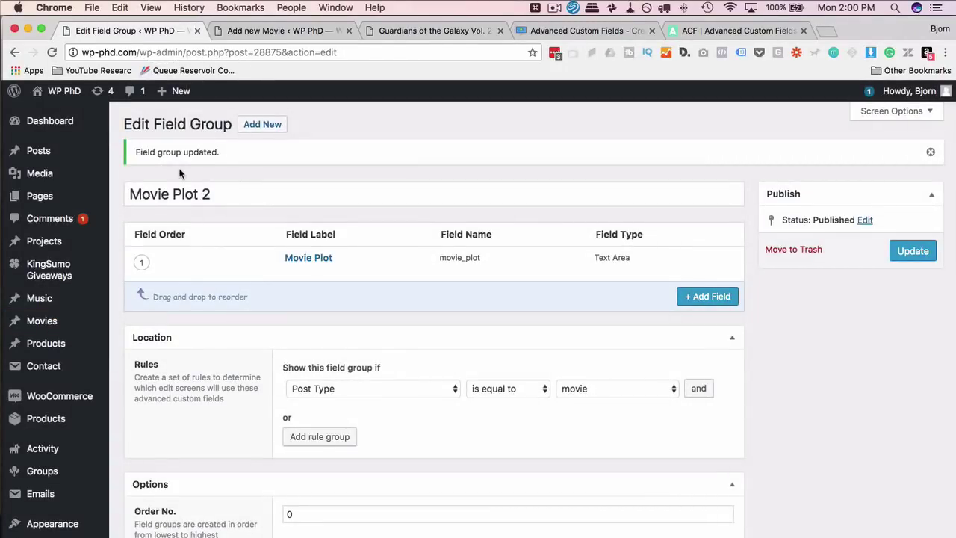
{"action": "left_click", "coordinate": [257, 128]}
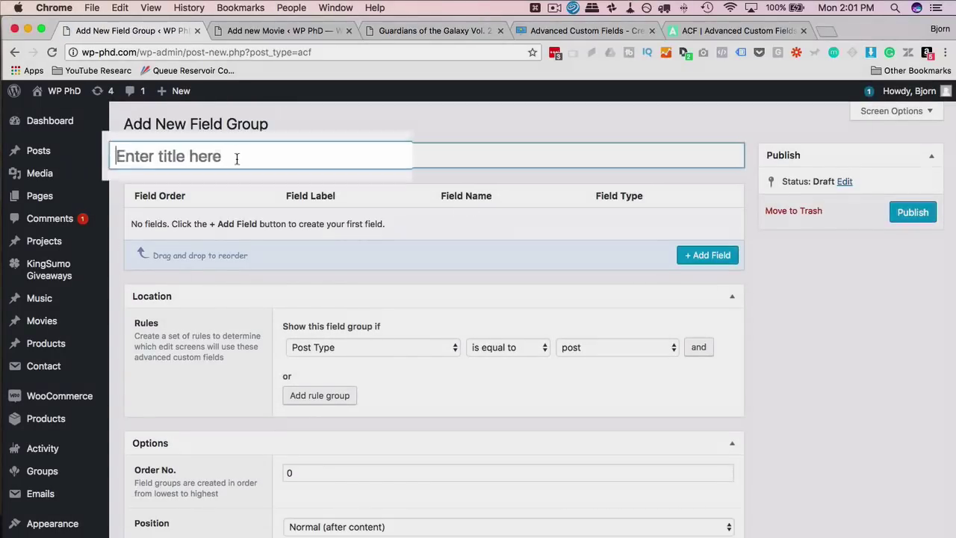
{"action": "type", "text": "Trailers"}
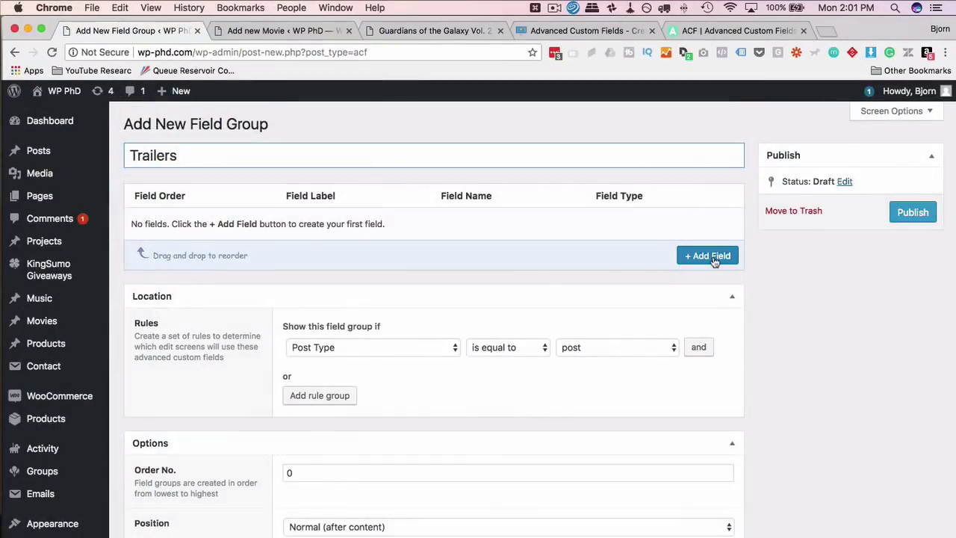
{"action": "left_click", "coordinate": [712, 255]}
{"action": "left_click", "coordinate": [250, 156]}
{"action": "type", "text": "2"}
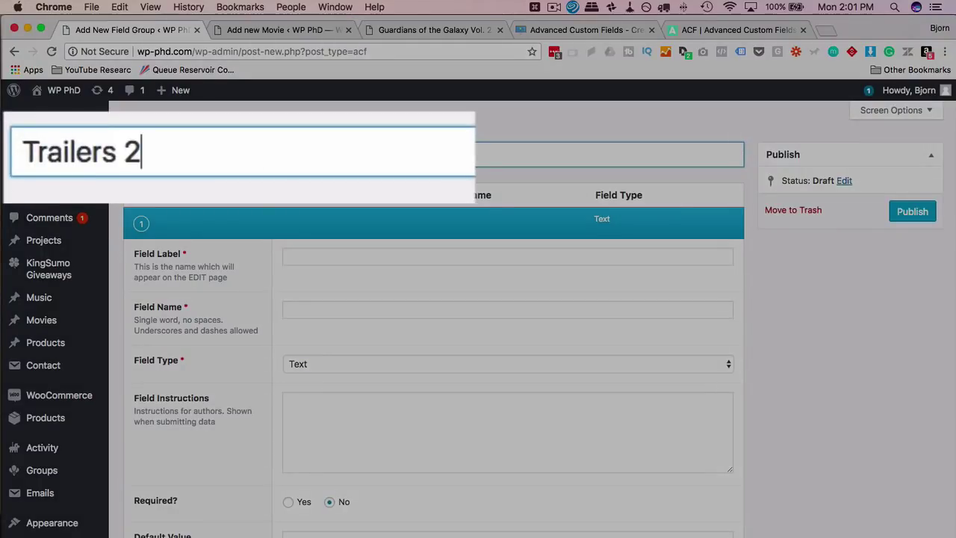
Label the new field "Movie Trailers", name it movie_trailers and set its field type to Repeater
{"action": "left_click", "coordinate": [350, 261]}
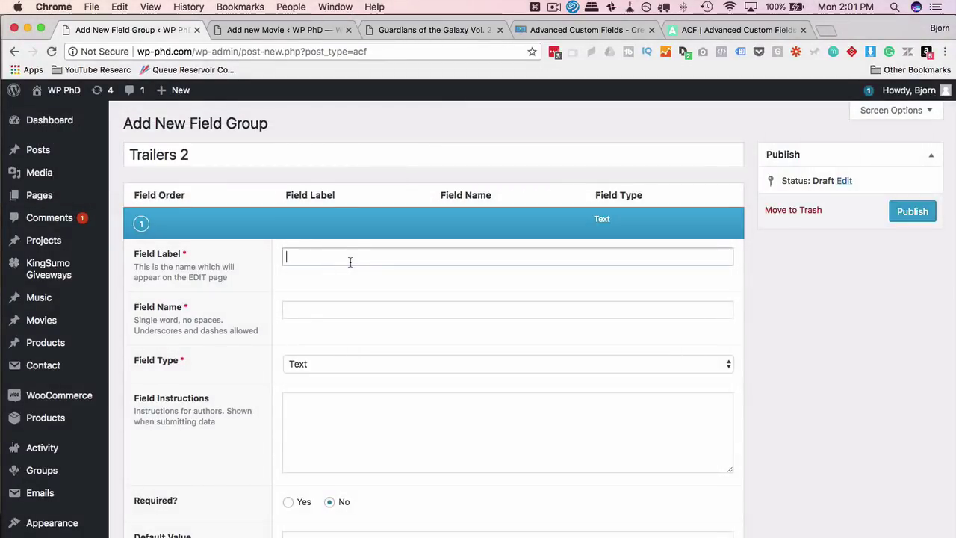
{"action": "type", "text": "T"}
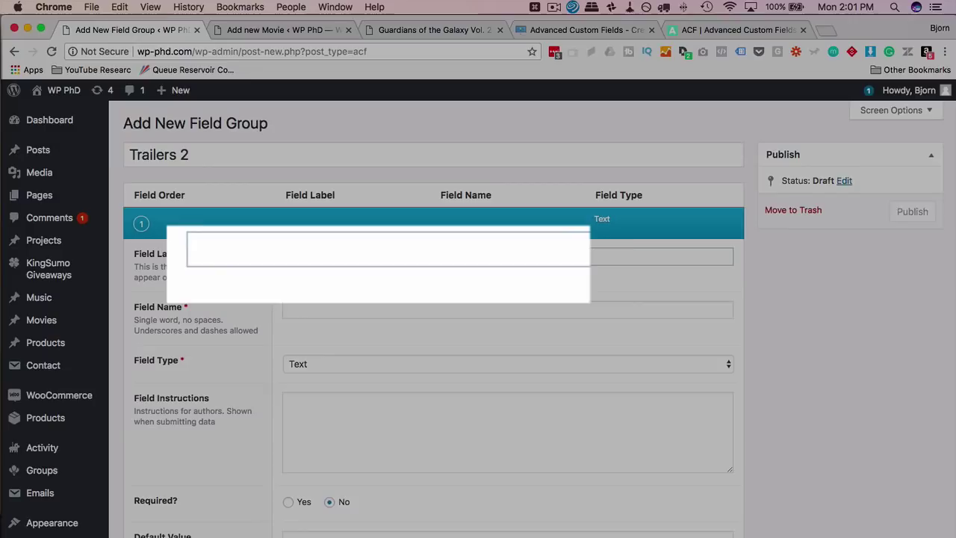
{"action": "type", "text": "ovie Trailers"}
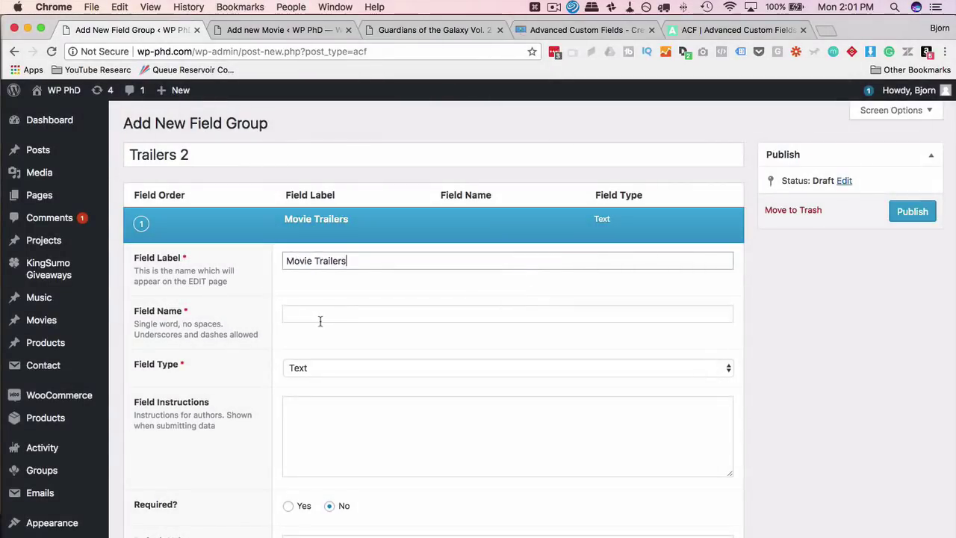
{"action": "left_click", "coordinate": [320, 322]}
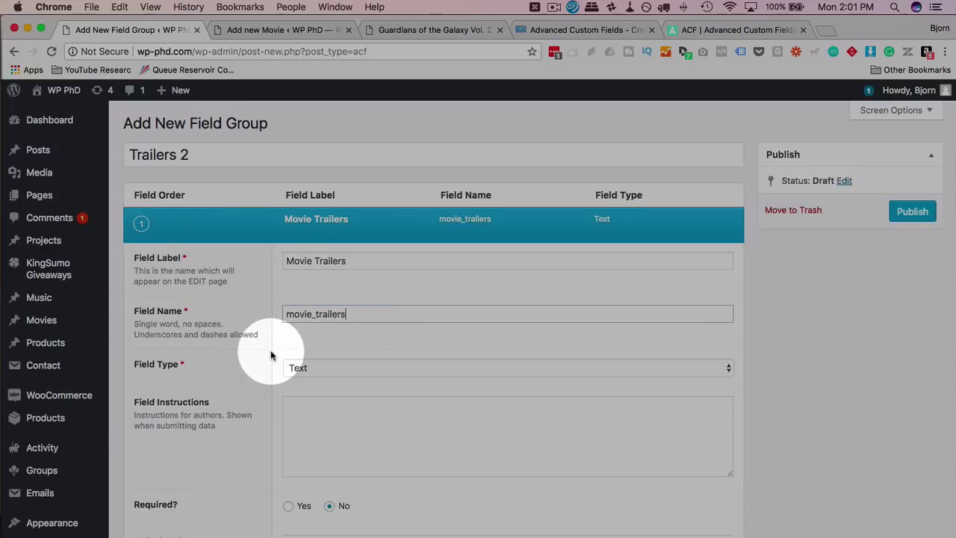
{"action": "scroll", "coordinate": [271, 355], "scroll_direction": "down", "scroll_amount": 3}
{"action": "left_click", "coordinate": [313, 294]}
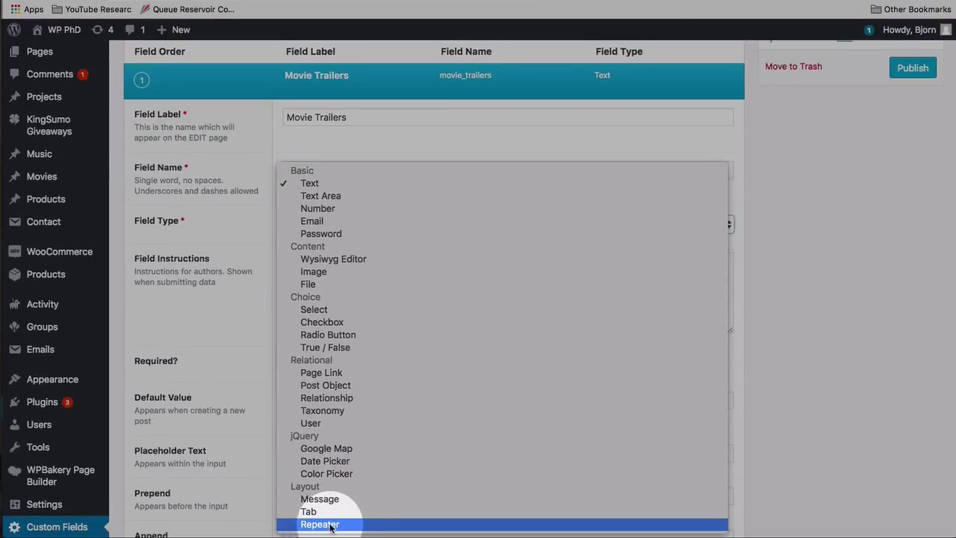
{"action": "left_click", "coordinate": [324, 525]}
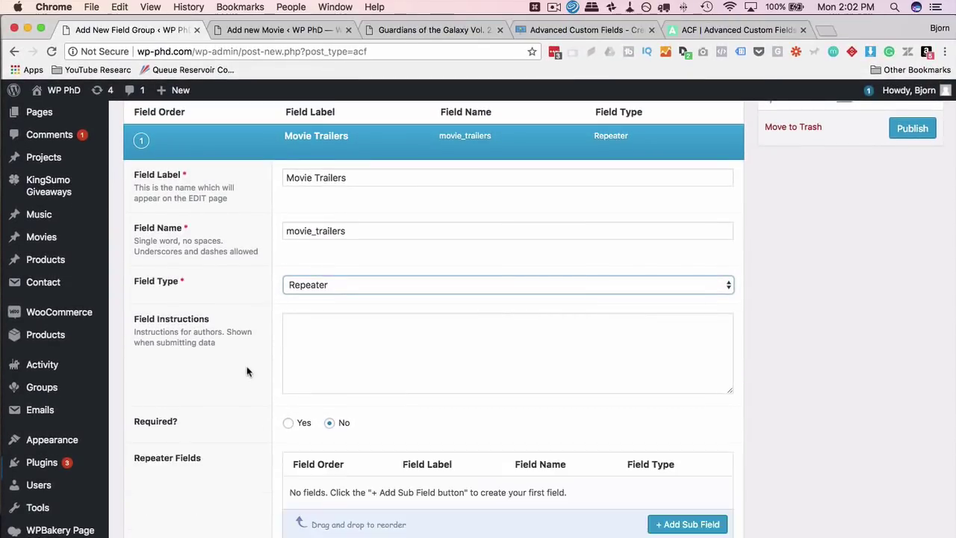
Enter "Add links to trailers" as the Movie Trailers field's instructions and make the field required
{"action": "scroll", "coordinate": [289, 328], "scroll_direction": "down", "scroll_amount": 1}
{"action": "left_click", "coordinate": [306, 320]}
{"action": "type", "text": "Add links to trailers"}
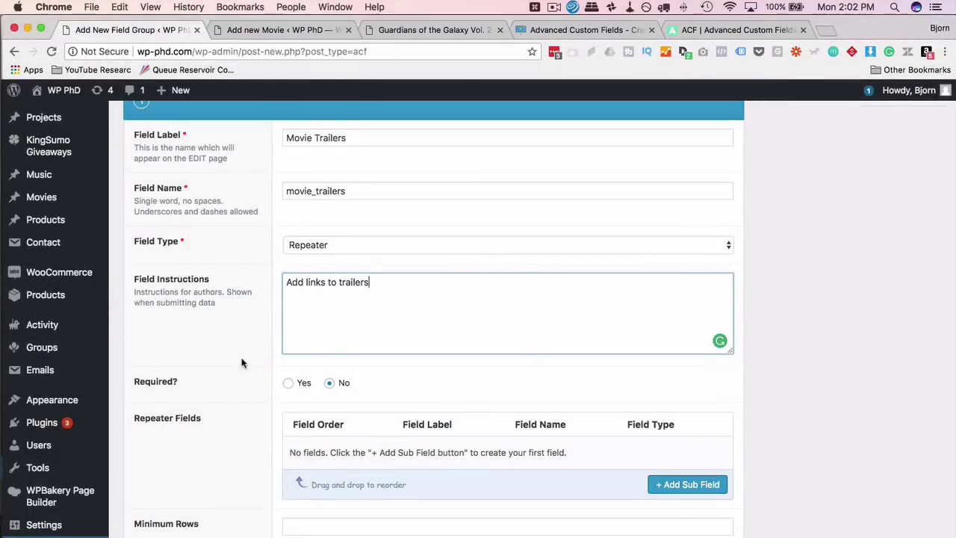
{"action": "scroll", "coordinate": [291, 329], "scroll_direction": "down", "scroll_amount": 1}
{"action": "left_click", "coordinate": [289, 329]}
{"action": "scroll", "coordinate": [275, 342], "scroll_direction": "down", "scroll_amount": 2}
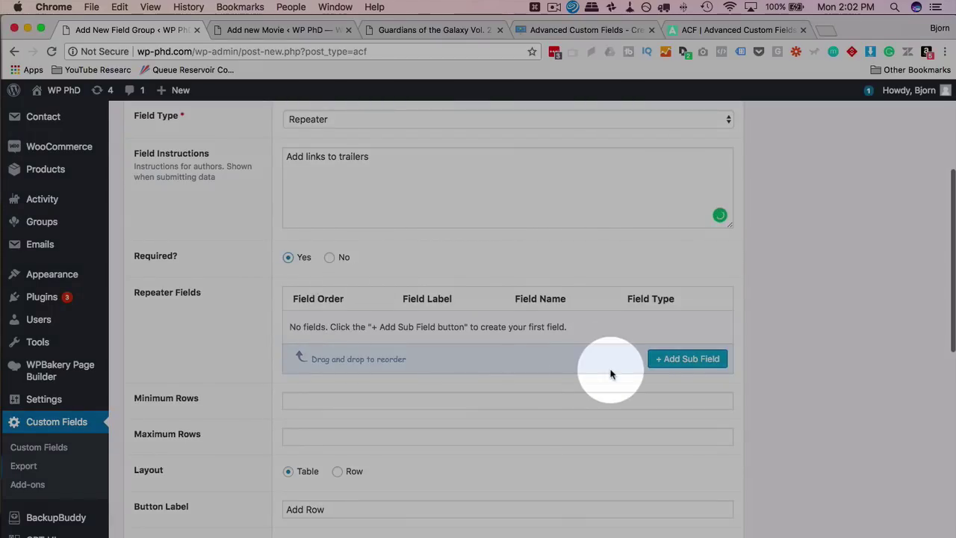
Add a sub field to the Movie Trailers repeater, labelled "Trailer Link" and named trailer_link
{"action": "left_click", "coordinate": [691, 359]}
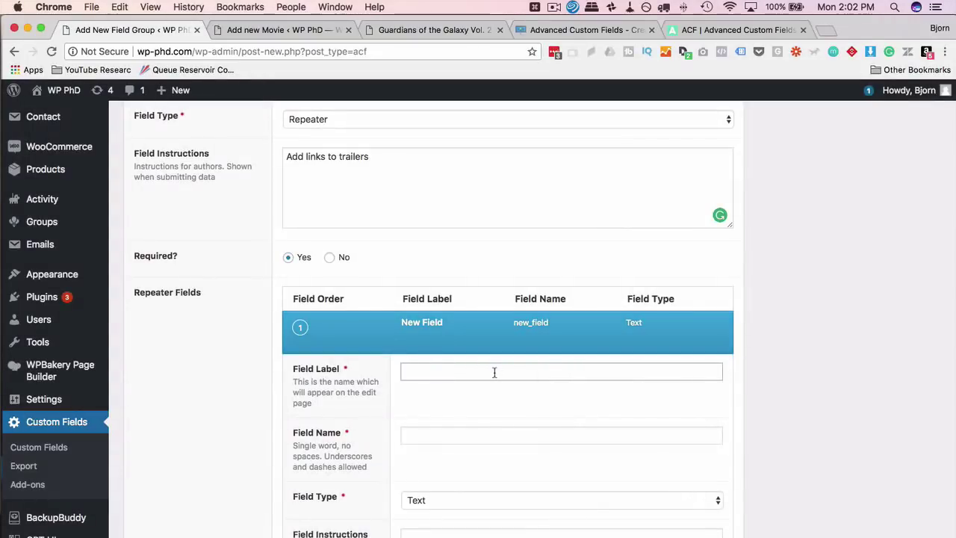
{"action": "type", "text": "trailer lin"}
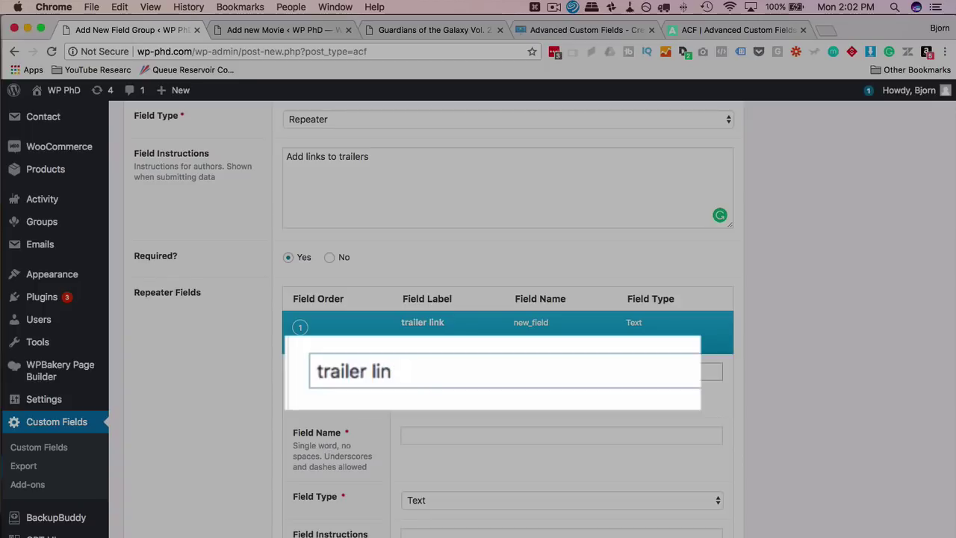
{"action": "key", "text": "super+a"}
{"action": "type", "text": "T"}
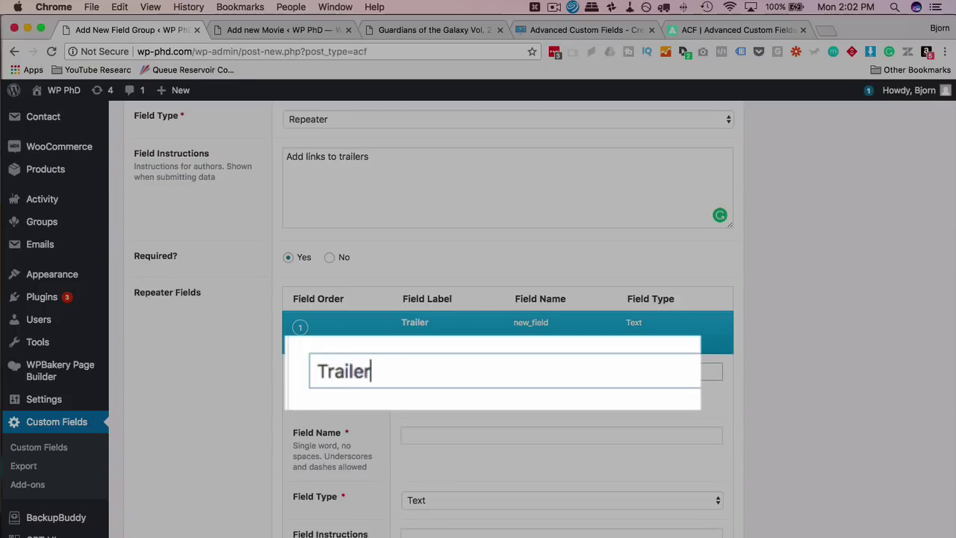
{"action": "key", "text": "Tab"}
{"action": "scroll", "coordinate": [437, 309], "scroll_direction": "down", "scroll_amount": 2}
{"action": "double_click", "coordinate": [438, 309]}
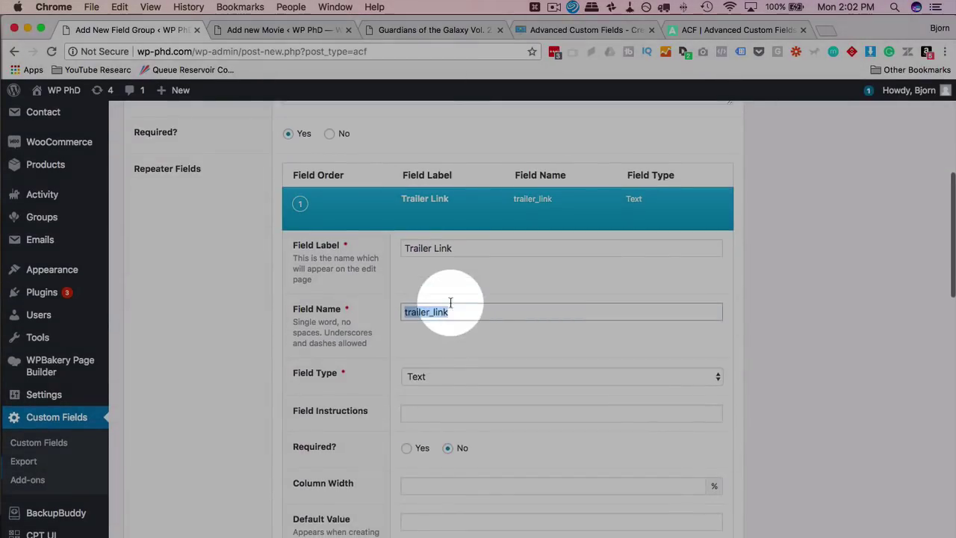
{"action": "scroll", "coordinate": [343, 314], "scroll_direction": "down", "scroll_amount": 2}
{"action": "left_click", "coordinate": [372, 247]}
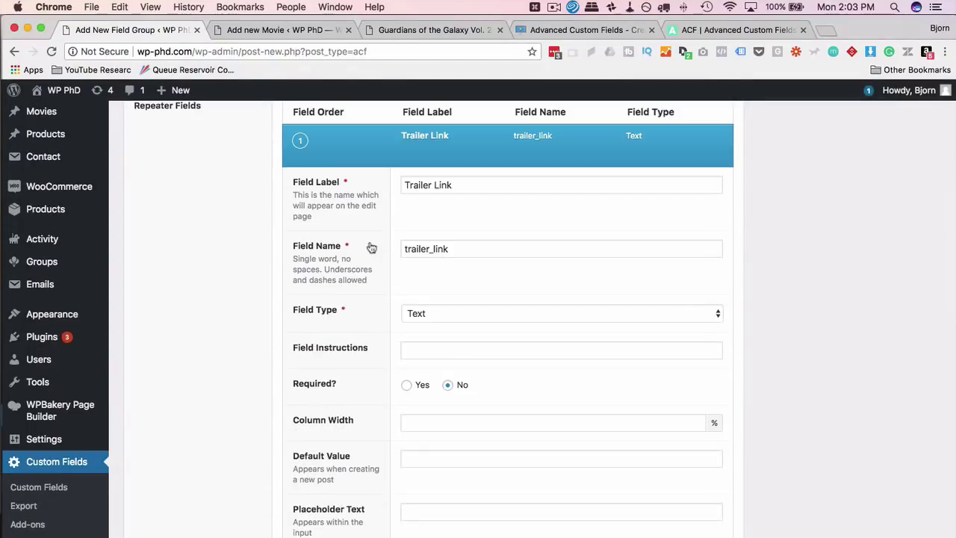
{"action": "left_click", "coordinate": [474, 313]}
{"action": "left_click", "coordinate": [381, 335]}
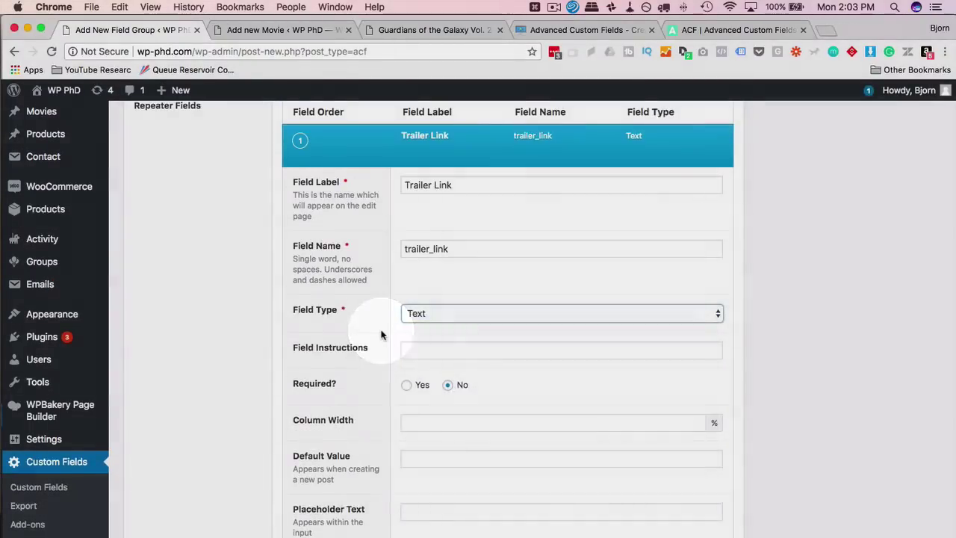
{"action": "scroll", "coordinate": [381, 335], "scroll_direction": "down", "scroll_amount": 2}
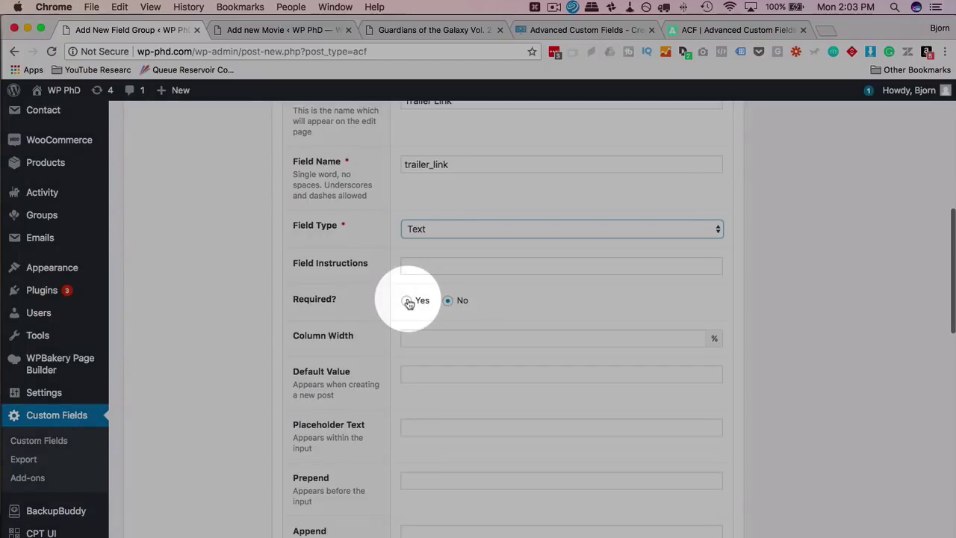
{"action": "left_click", "coordinate": [408, 301]}
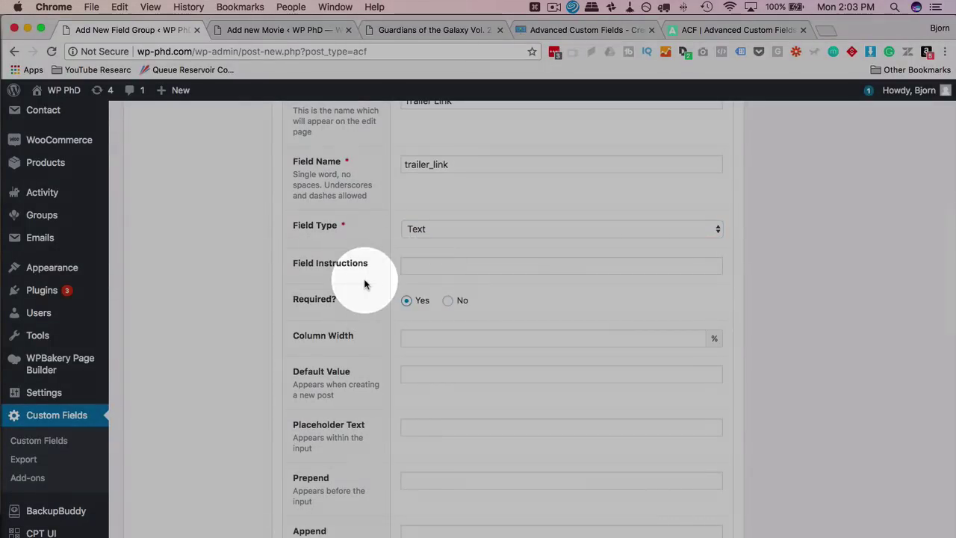
{"action": "scroll", "coordinate": [364, 278], "scroll_direction": "down", "scroll_amount": 3}
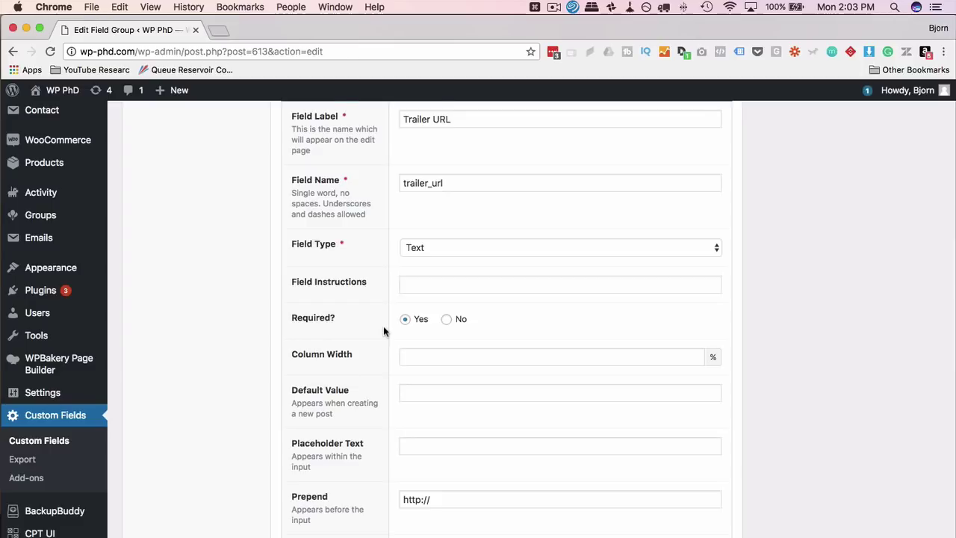
{"action": "scroll", "coordinate": [383, 325], "scroll_direction": "down", "scroll_amount": 3}
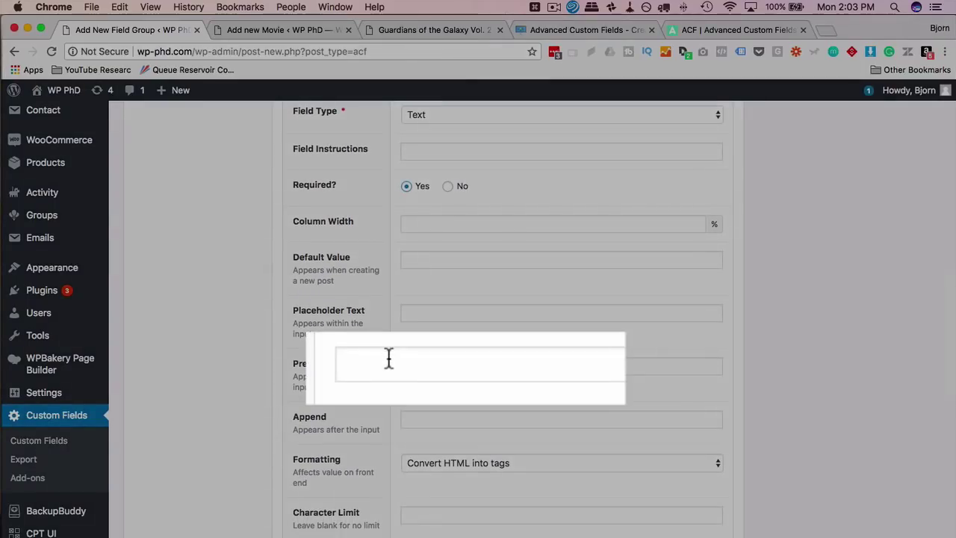
{"action": "left_click", "coordinate": [388, 358]}
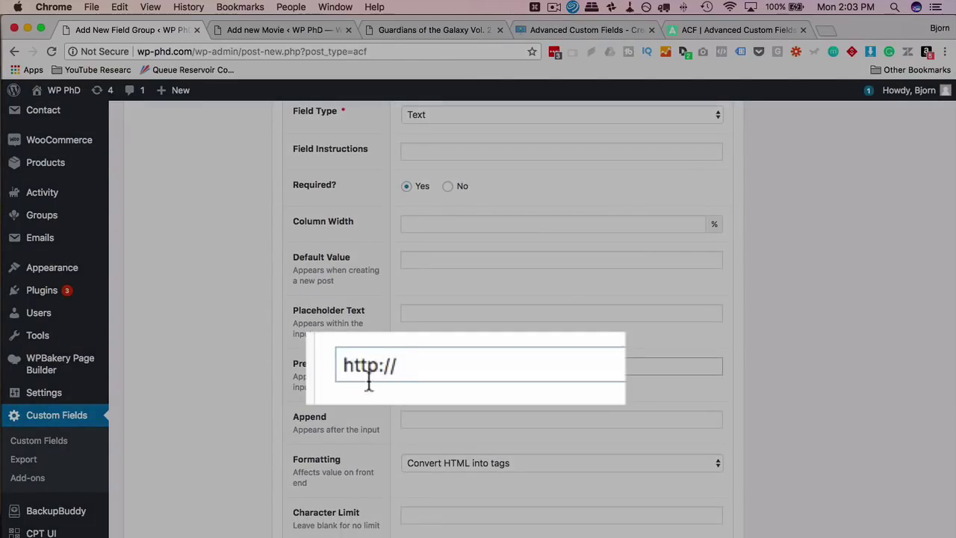
Limit the Movie Trailers repeater to a minimum of 0 and a maximum of 10 rows
{"action": "scroll", "coordinate": [376, 394], "scroll_direction": "down", "scroll_amount": 1}
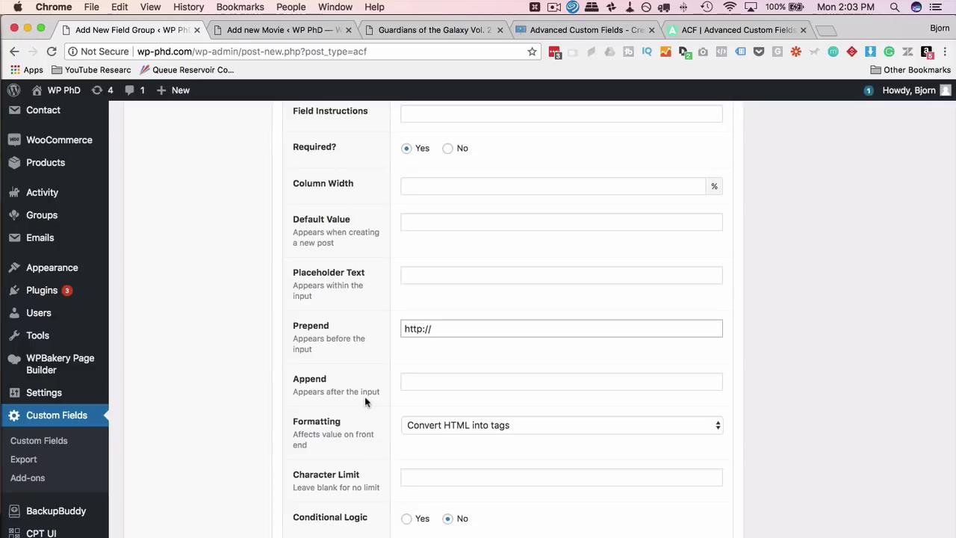
{"action": "scroll", "coordinate": [365, 401], "scroll_direction": "down", "scroll_amount": 3}
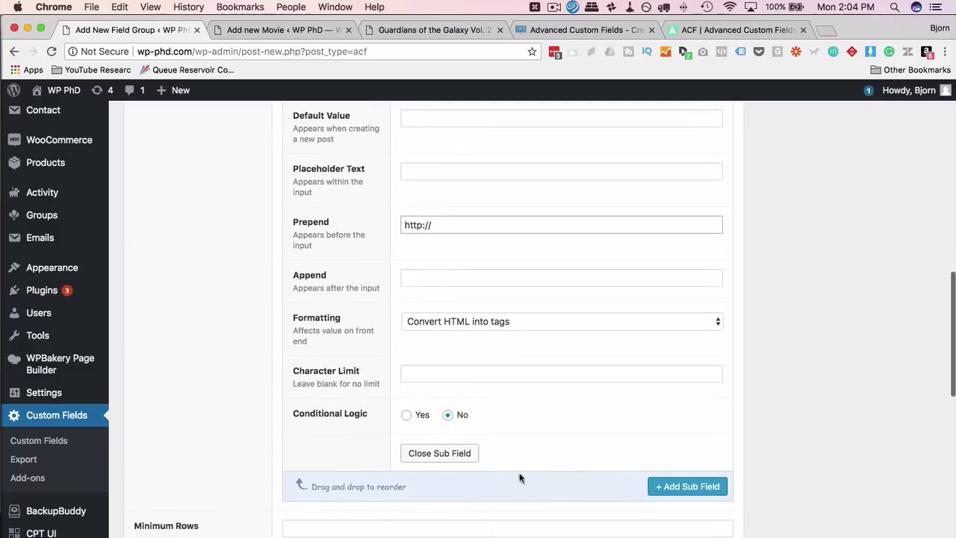
{"action": "scroll", "coordinate": [542, 447], "scroll_direction": "down", "scroll_amount": 2}
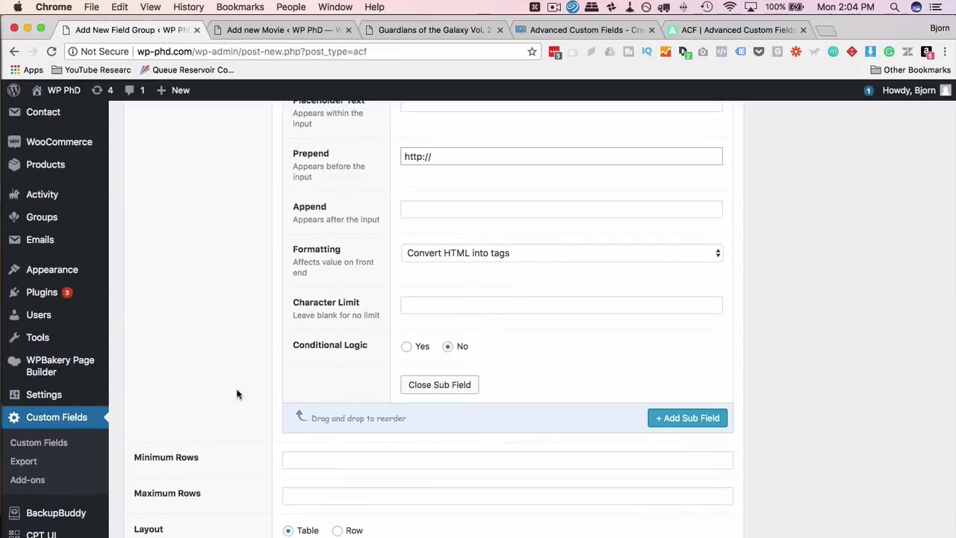
{"action": "scroll", "coordinate": [237, 394], "scroll_direction": "down", "scroll_amount": 4}
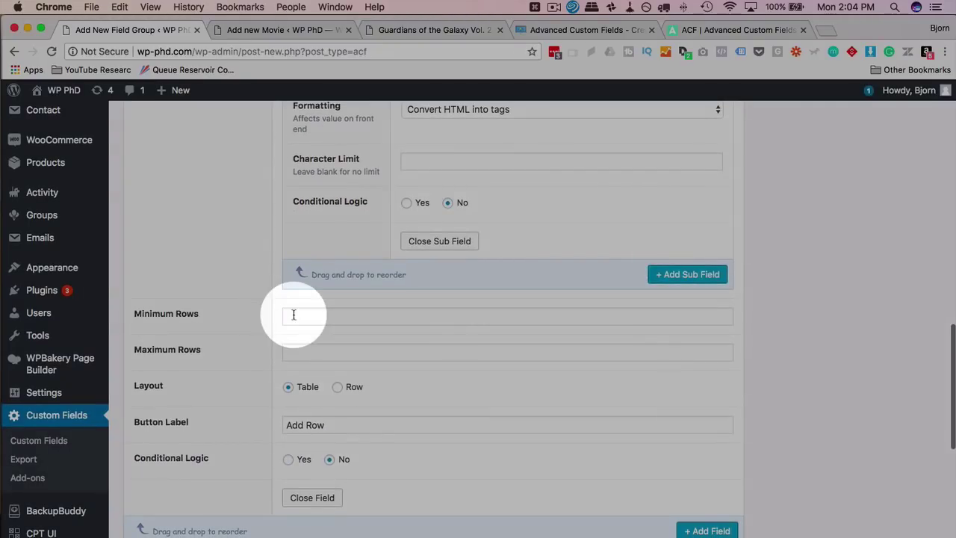
{"action": "left_click", "coordinate": [292, 315]}
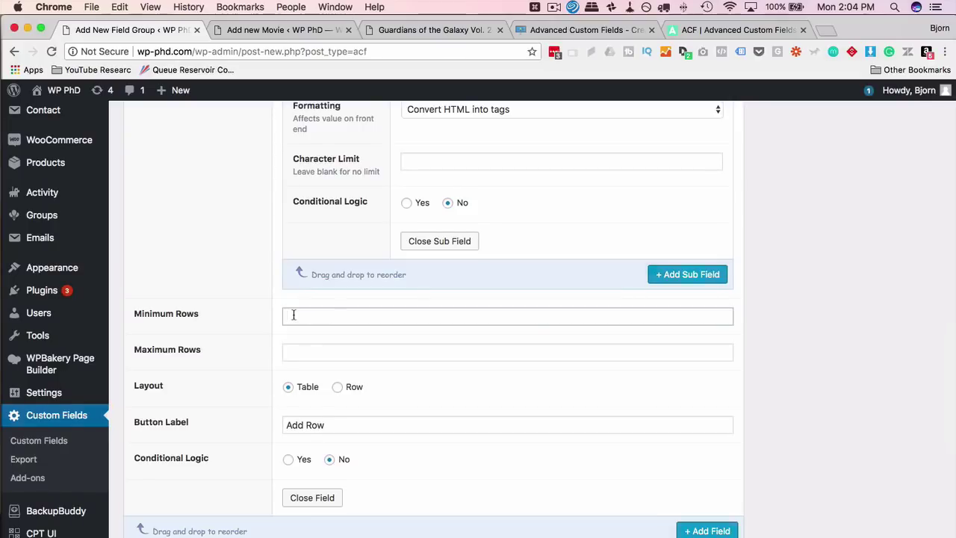
{"action": "type", "text": "0"}
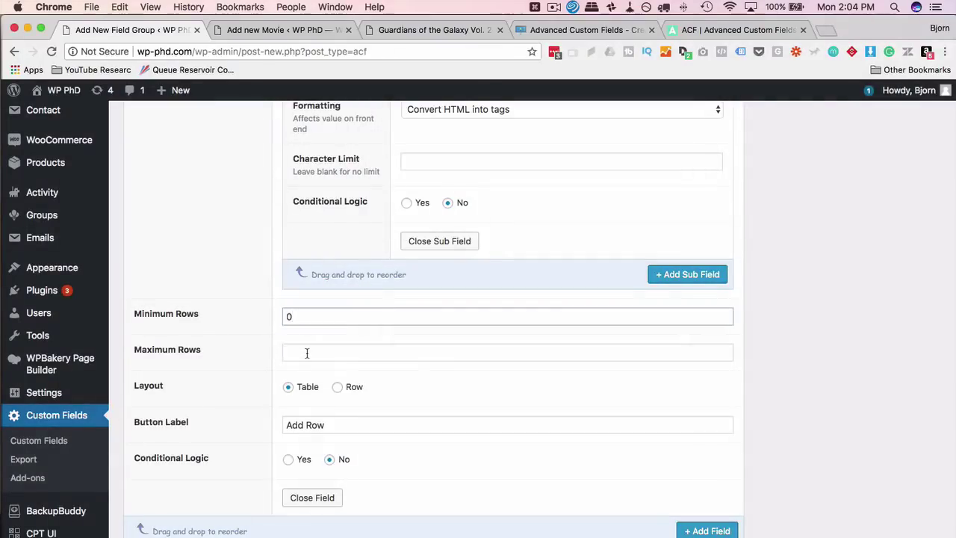
{"action": "left_click", "coordinate": [304, 352]}
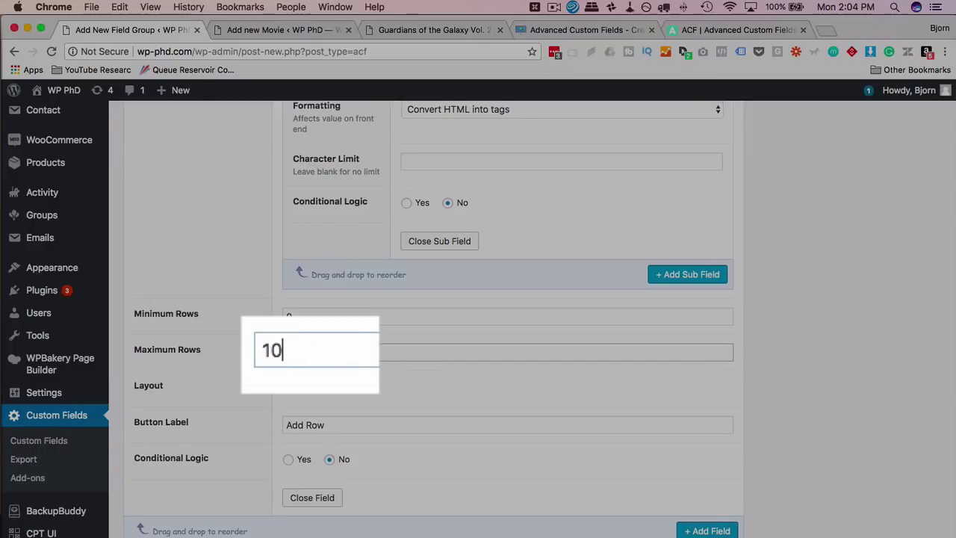
{"action": "type", "text": "10"}
Switch the repeater's layout to Row and set its button label to "Add A Trailer"
{"action": "scroll", "coordinate": [235, 388], "scroll_direction": "down", "scroll_amount": 2}
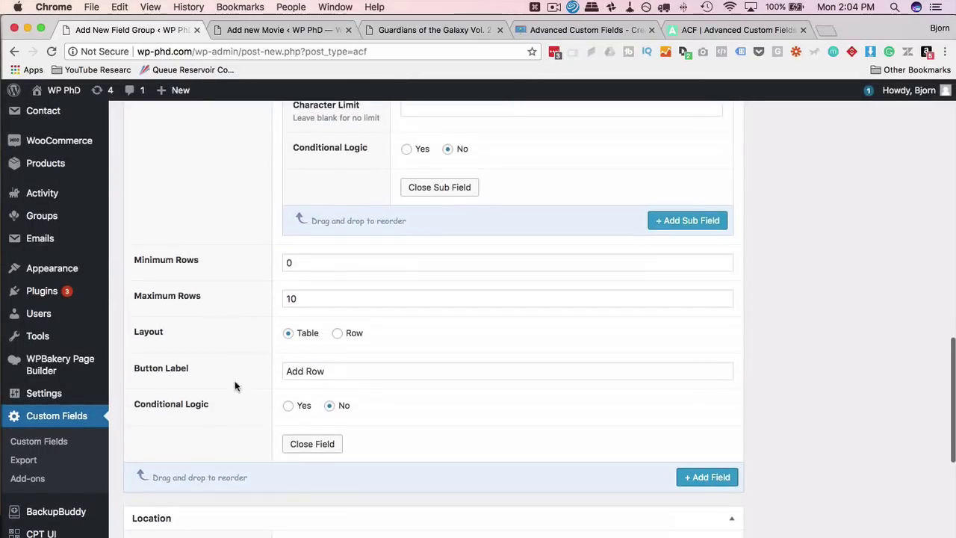
{"action": "left_click", "coordinate": [339, 333]}
{"action": "scroll", "coordinate": [338, 332], "scroll_direction": "down", "scroll_amount": 1}
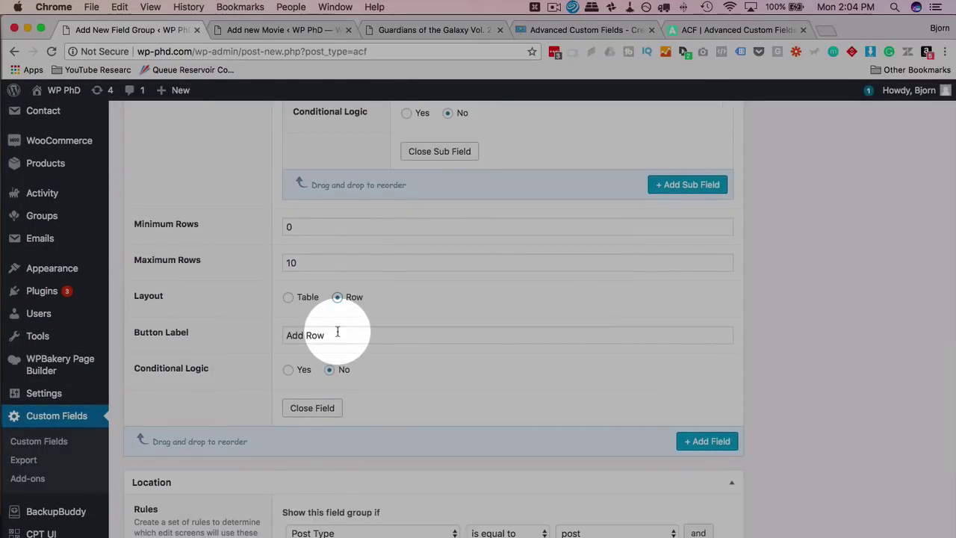
{"action": "scroll", "coordinate": [249, 306], "scroll_direction": "down", "scroll_amount": 2}
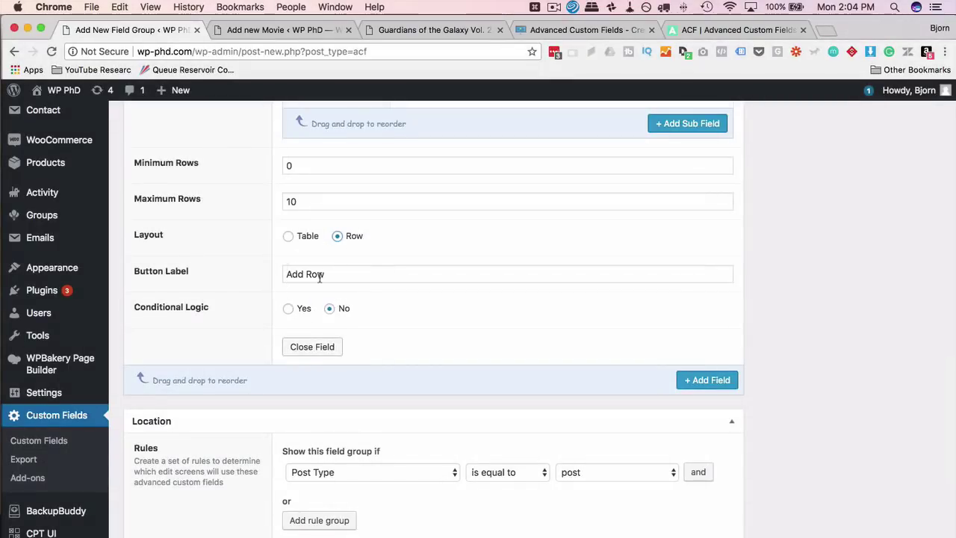
{"action": "double_click", "coordinate": [319, 275]}
{"action": "type", "text": "Anoth"}
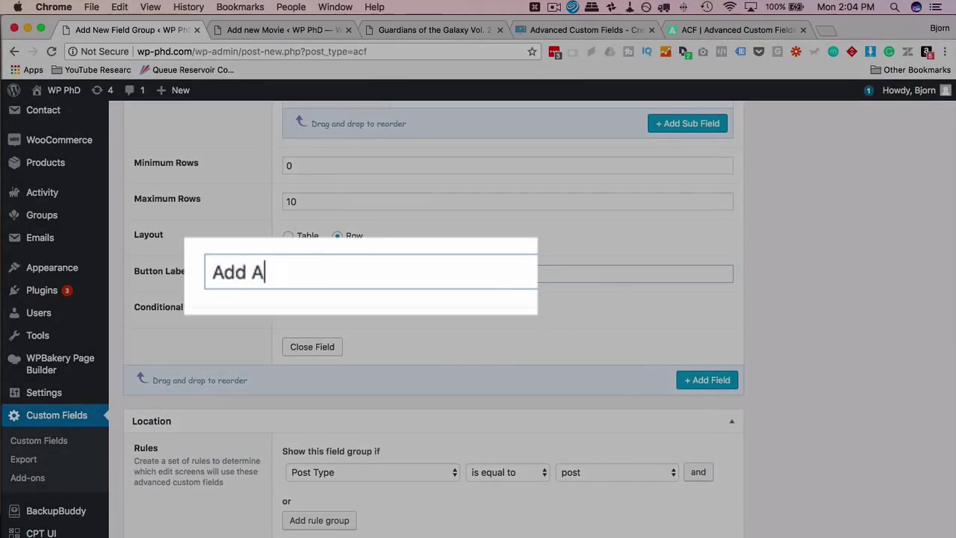
{"action": "type", "text": "railer"}
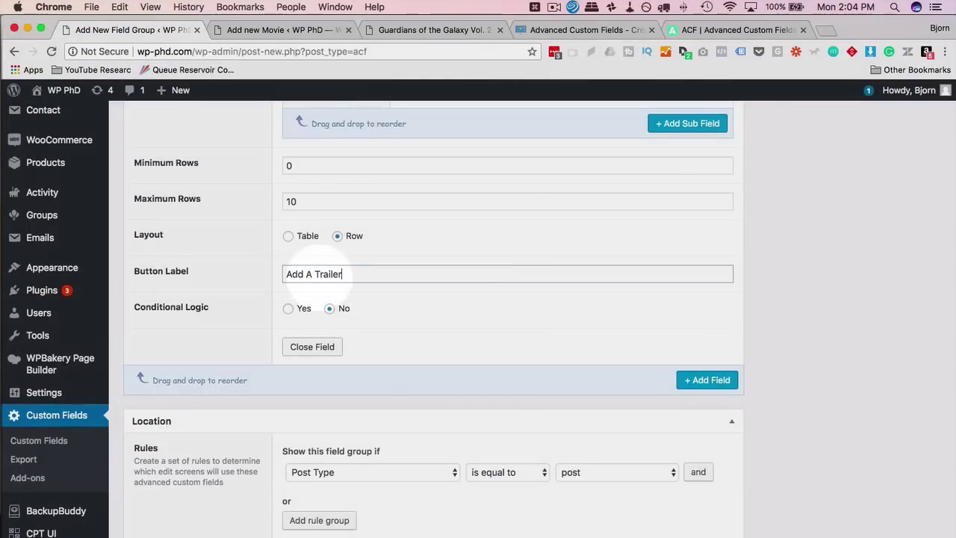
Set the location rule to show this field group when Post Type is equal to movie
{"action": "scroll", "coordinate": [244, 328], "scroll_direction": "down", "scroll_amount": 2}
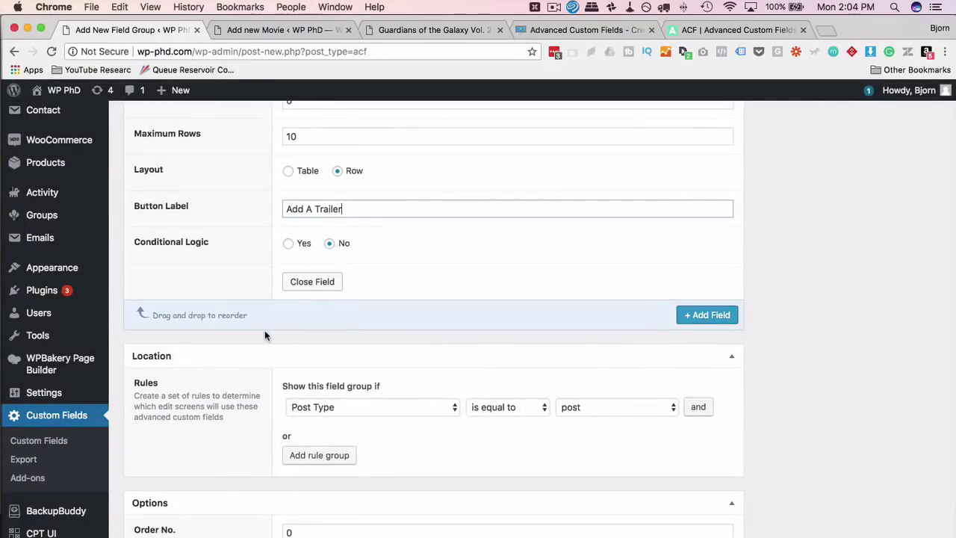
{"action": "scroll", "coordinate": [265, 335], "scroll_direction": "down", "scroll_amount": 3}
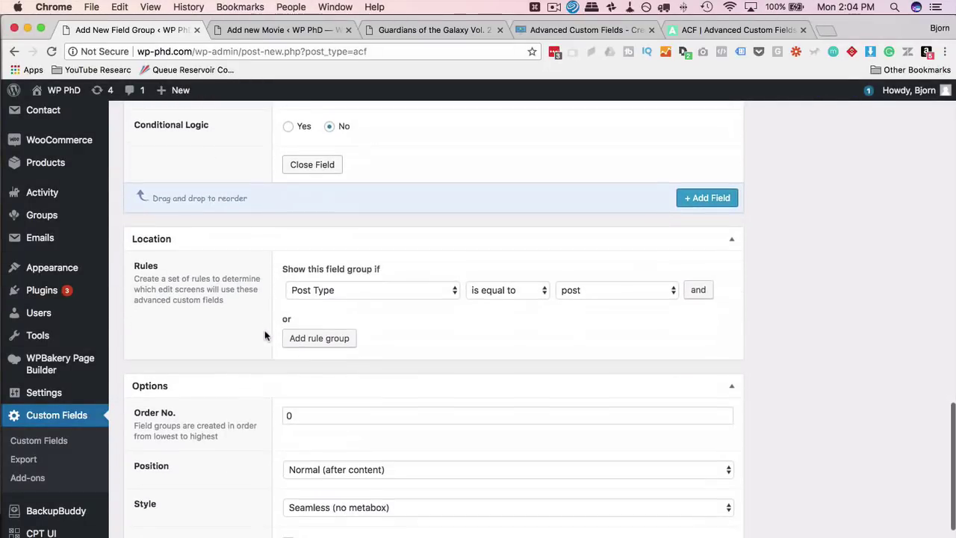
{"action": "left_click", "coordinate": [386, 293]}
{"action": "left_click", "coordinate": [384, 298]}
{"action": "left_click", "coordinate": [591, 295]}
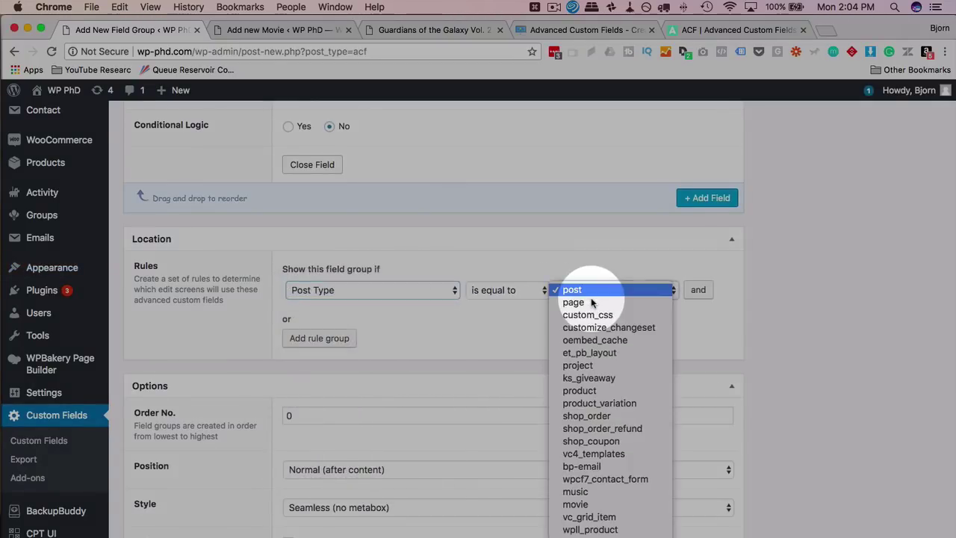
{"action": "left_click", "coordinate": [592, 505]}
Set the field group's order number to 1 and its style to Standard (WP metabox)
{"action": "scroll", "coordinate": [258, 354], "scroll_direction": "down", "scroll_amount": 4}
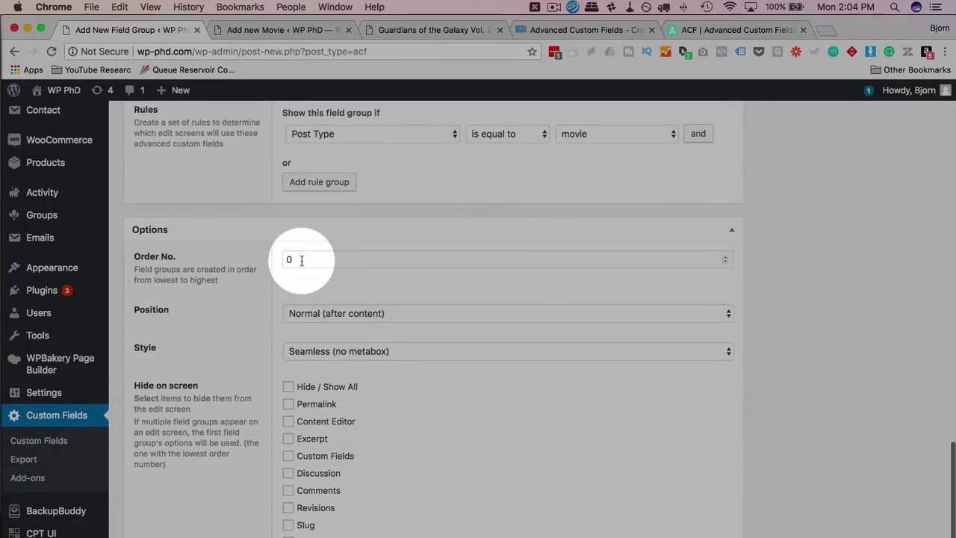
{"action": "left_click_drag", "start_coordinate": [299, 259], "coordinate": [271, 259]}
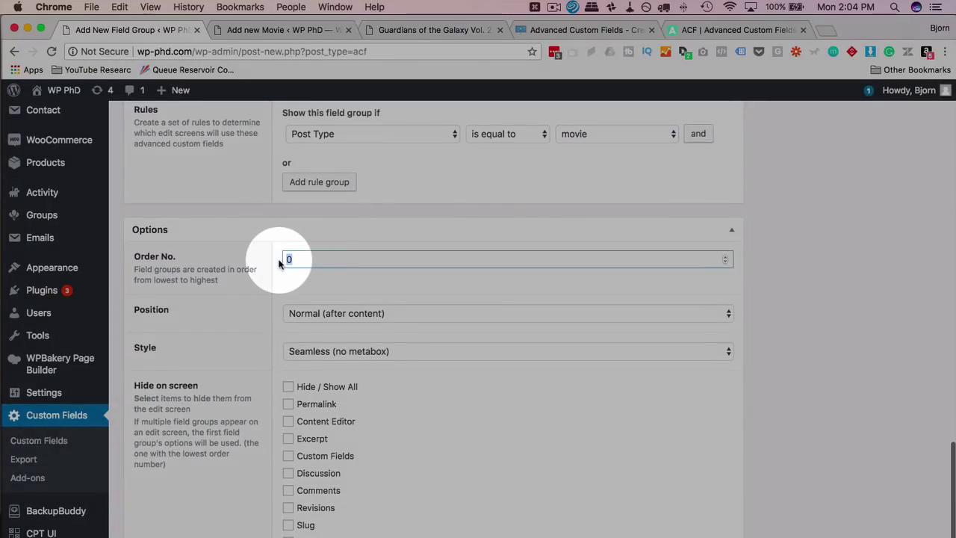
{"action": "type", "text": "1"}
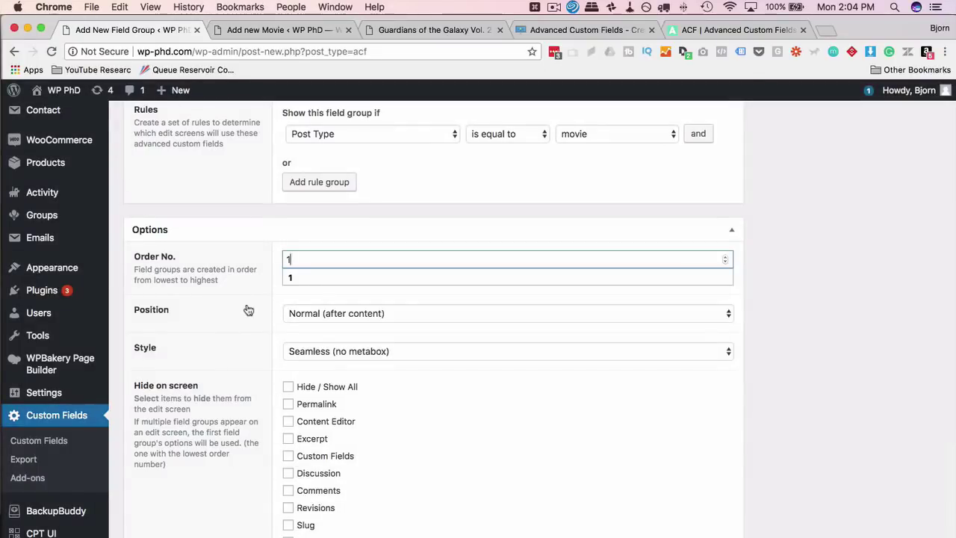
{"action": "left_click", "coordinate": [247, 309]}
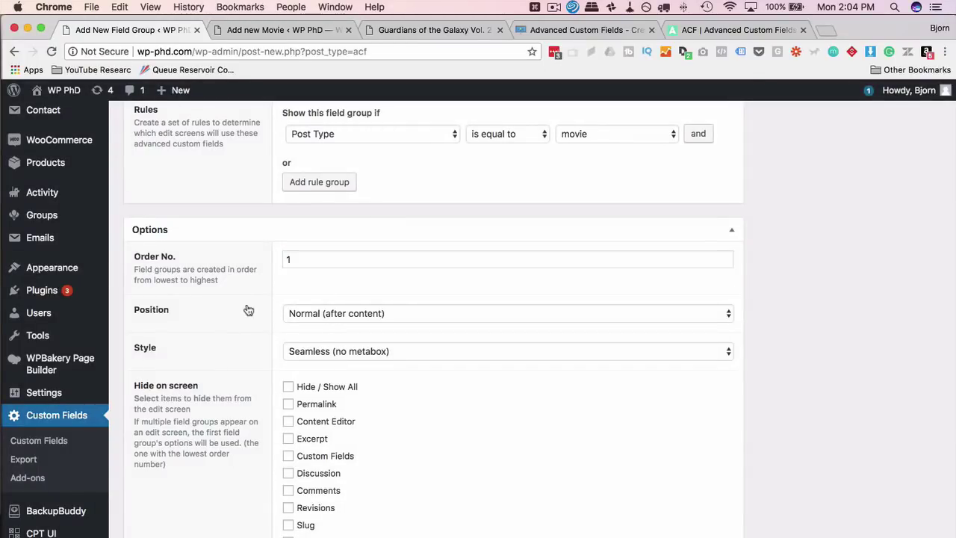
{"action": "scroll", "coordinate": [614, 339], "scroll_direction": "down", "scroll_amount": 2}
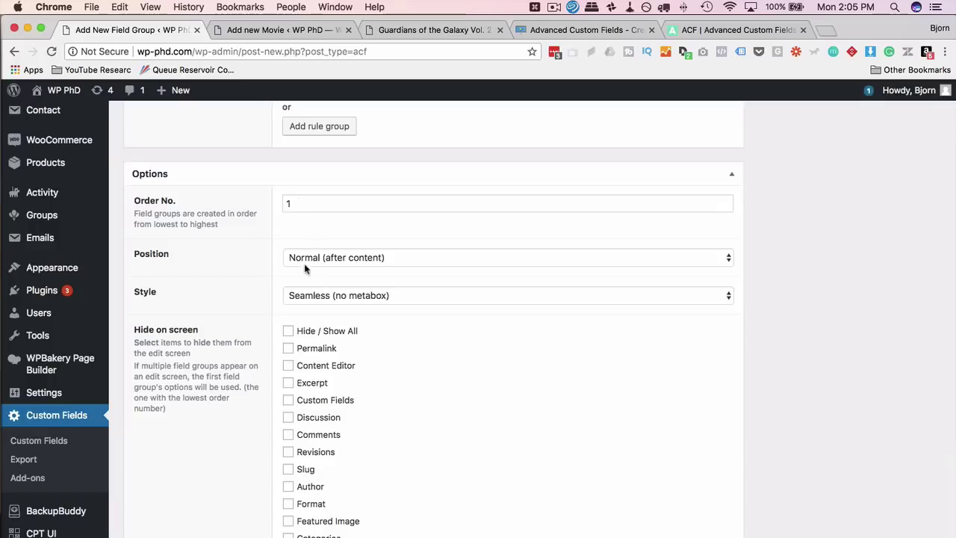
{"action": "left_click", "coordinate": [313, 299]}
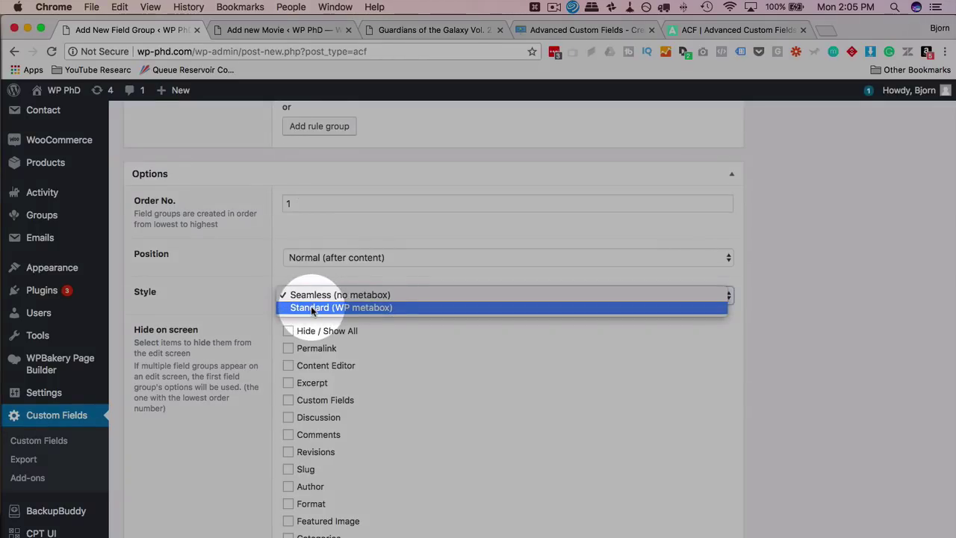
{"action": "left_click", "coordinate": [313, 308]}
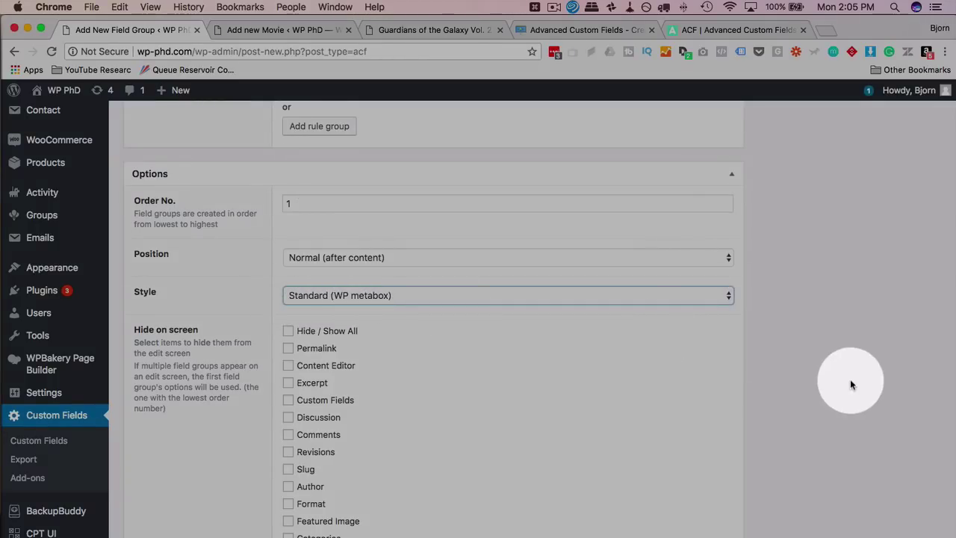
Publish the Trailers 2 field group
{"action": "scroll", "coordinate": [794, 400], "scroll_direction": "down", "scroll_amount": 2}
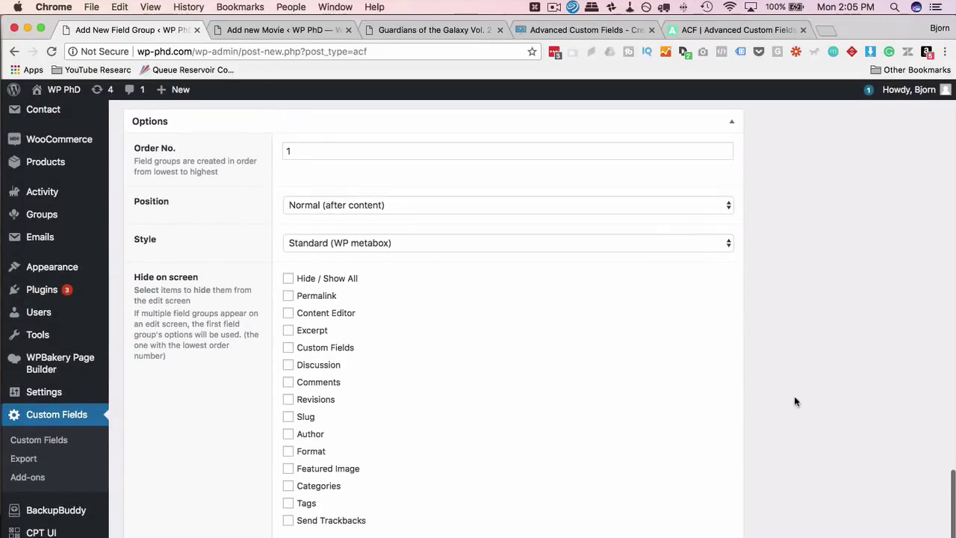
{"action": "scroll", "coordinate": [794, 401], "scroll_direction": "up", "scroll_amount": 10}
{"action": "scroll", "coordinate": [794, 401], "scroll_direction": "up", "scroll_amount": 10}
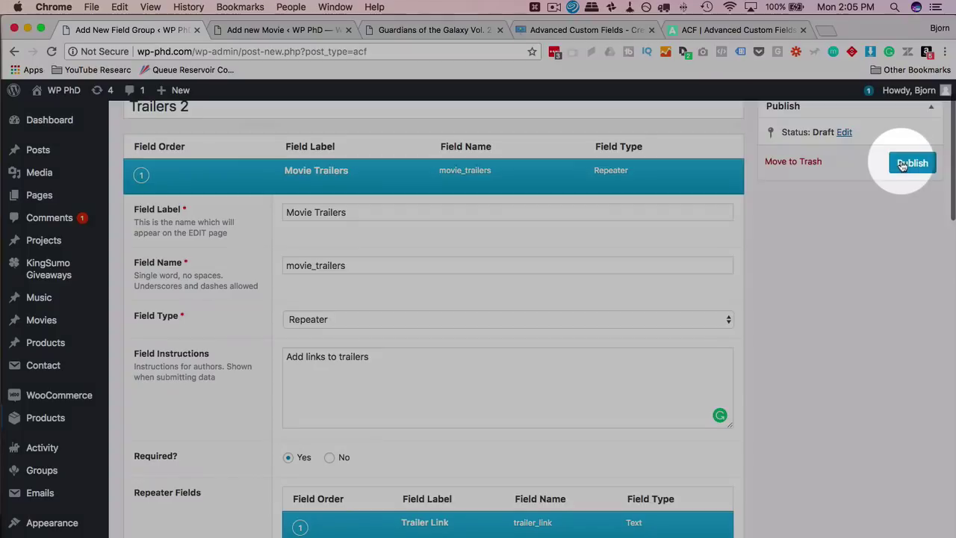
{"action": "left_click", "coordinate": [903, 164]}
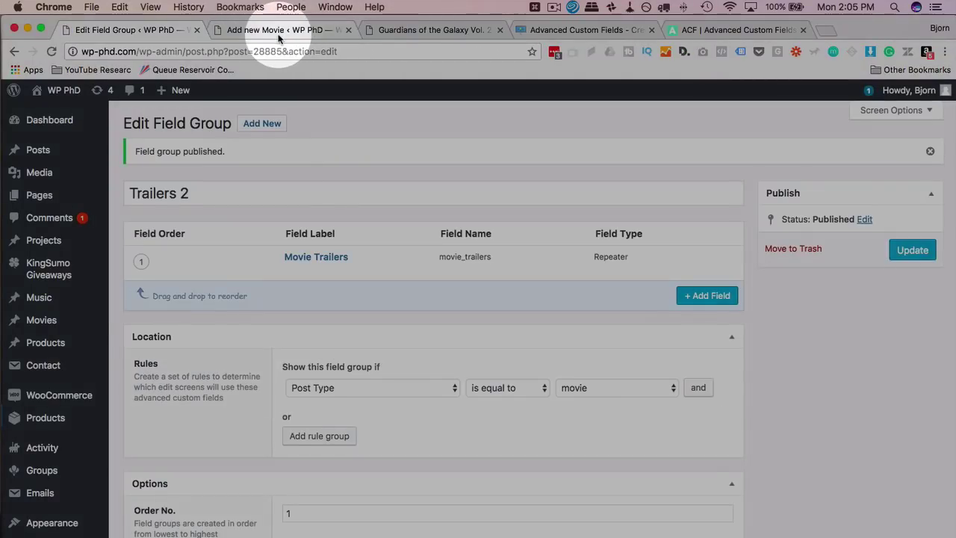
Reload the Add new Movie page and add a first trailer row to the Trailers 2 section
{"action": "left_click", "coordinate": [221, 33]}
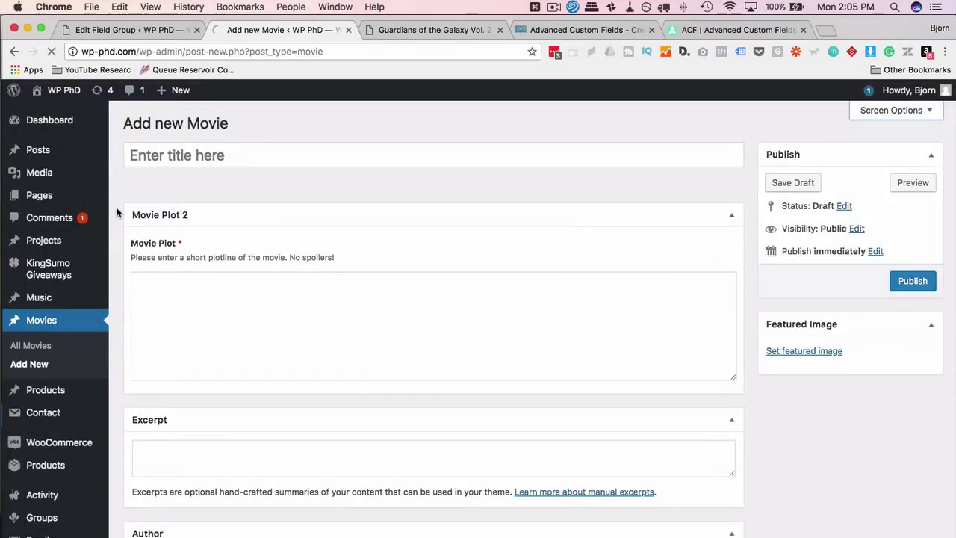
{"action": "scroll", "coordinate": [116, 209], "scroll_direction": "down", "scroll_amount": 5}
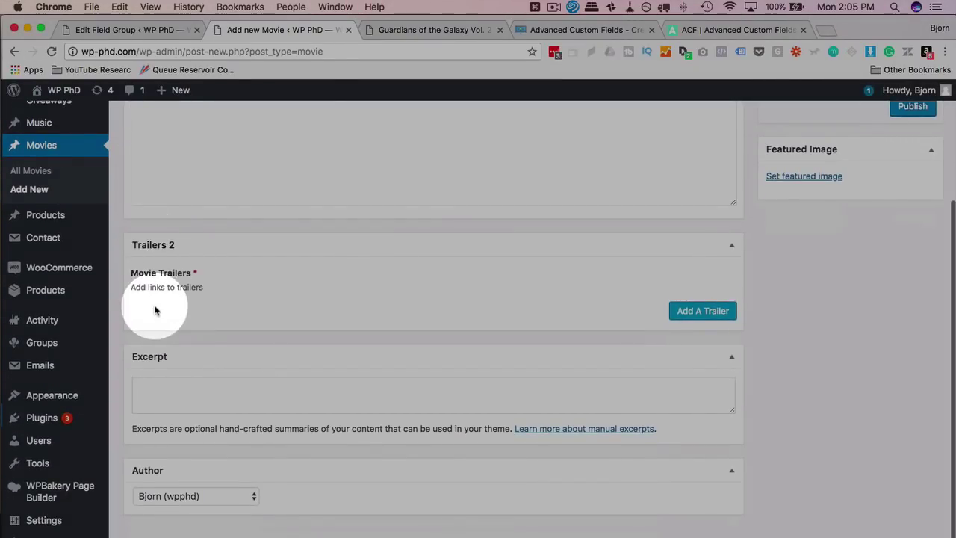
{"action": "scroll", "coordinate": [185, 291], "scroll_direction": "down", "scroll_amount": 1}
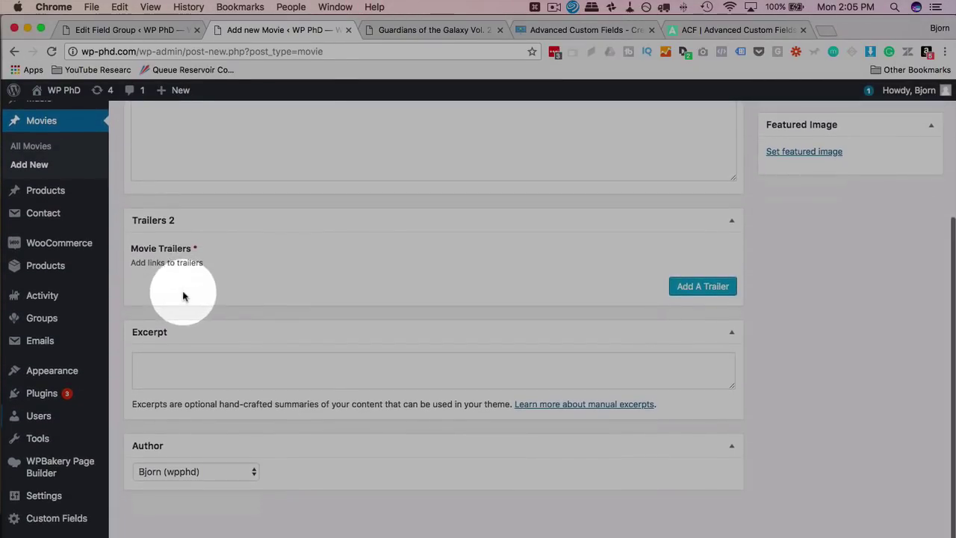
{"action": "left_click", "coordinate": [703, 289]}
{"action": "left_click", "coordinate": [355, 297]}
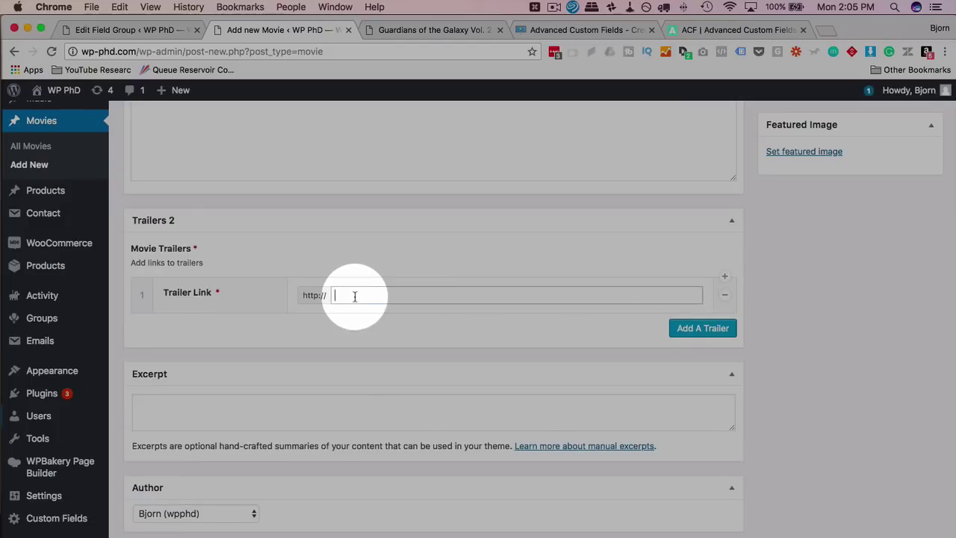
Add empty trailer rows until there are 10, and try to add an eleventh to test the row limit
{"action": "left_click", "coordinate": [704, 332]}
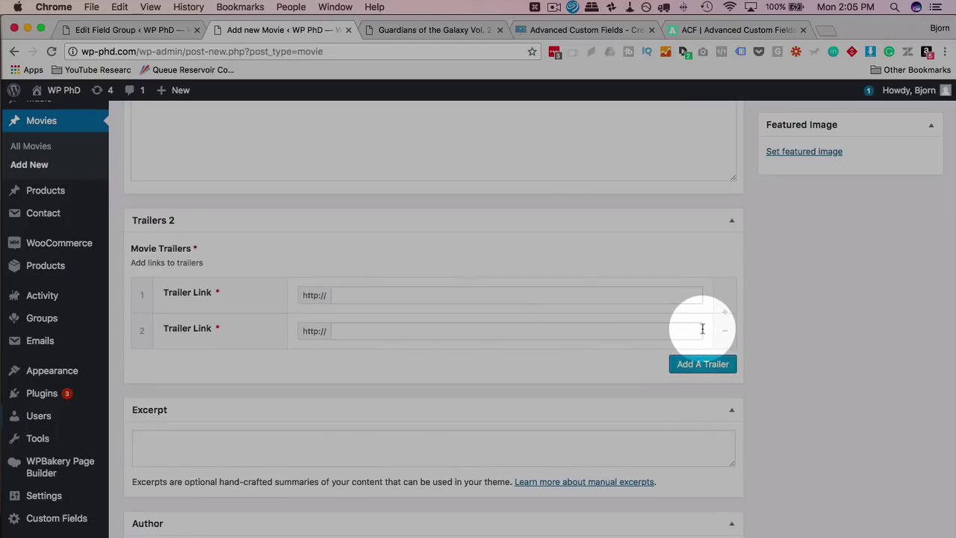
{"action": "left_click", "coordinate": [692, 369]}
{"action": "left_click", "coordinate": [698, 399]}
{"action": "left_click", "coordinate": [703, 440]}
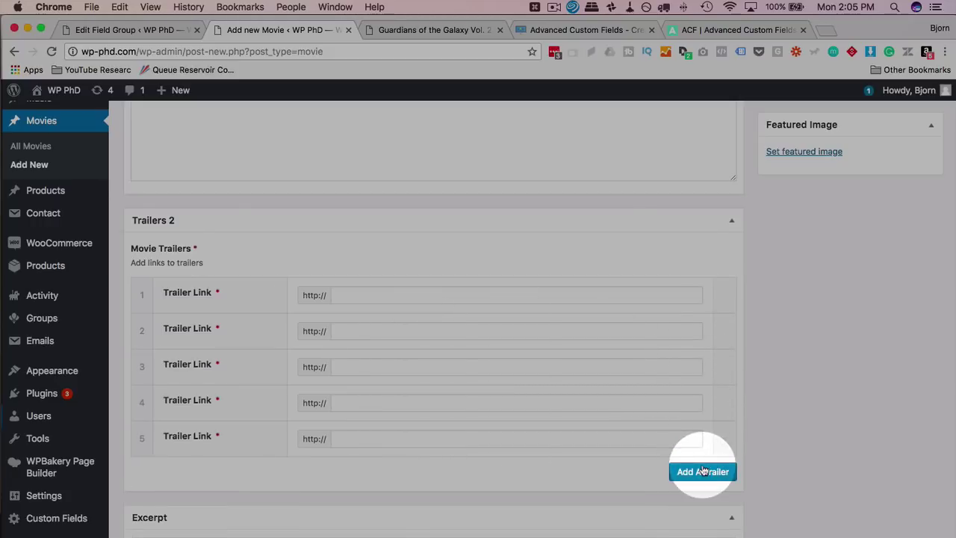
{"action": "left_click", "coordinate": [703, 470]}
{"action": "left_click", "coordinate": [705, 508]}
{"action": "scroll", "coordinate": [694, 512], "scroll_direction": "down", "scroll_amount": 4}
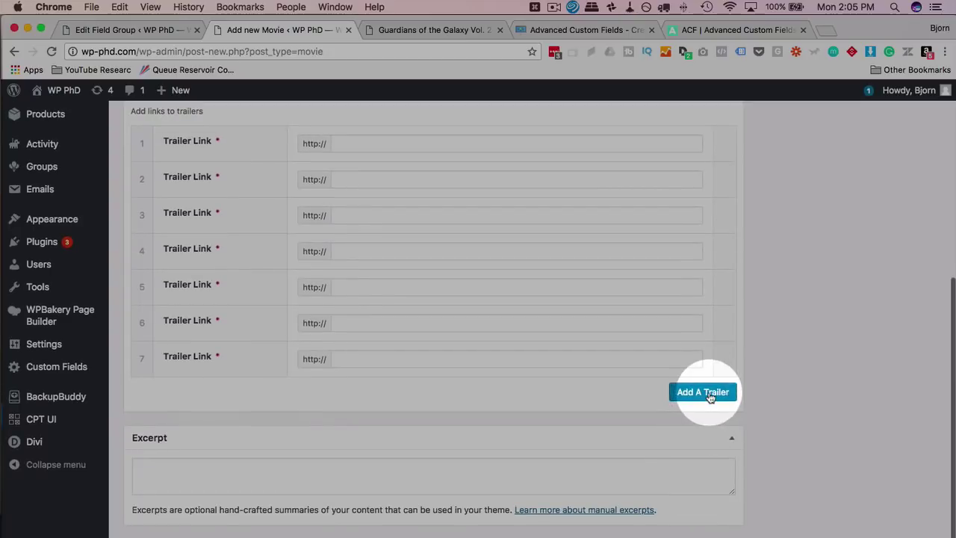
{"action": "left_click", "coordinate": [709, 396]}
{"action": "left_click", "coordinate": [700, 426]}
{"action": "left_click", "coordinate": [702, 462]}
{"action": "left_click", "coordinate": [693, 500]}
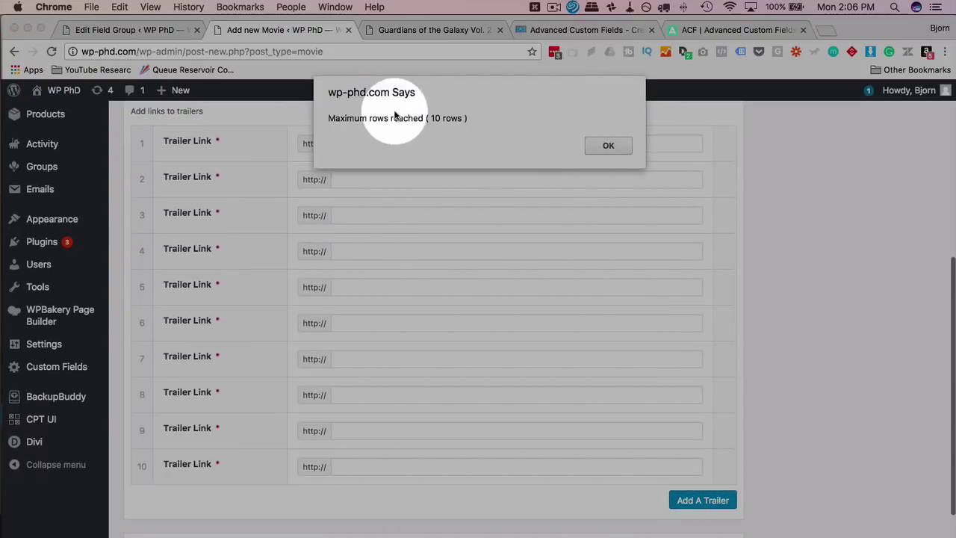
{"action": "left_click", "coordinate": [611, 147]}
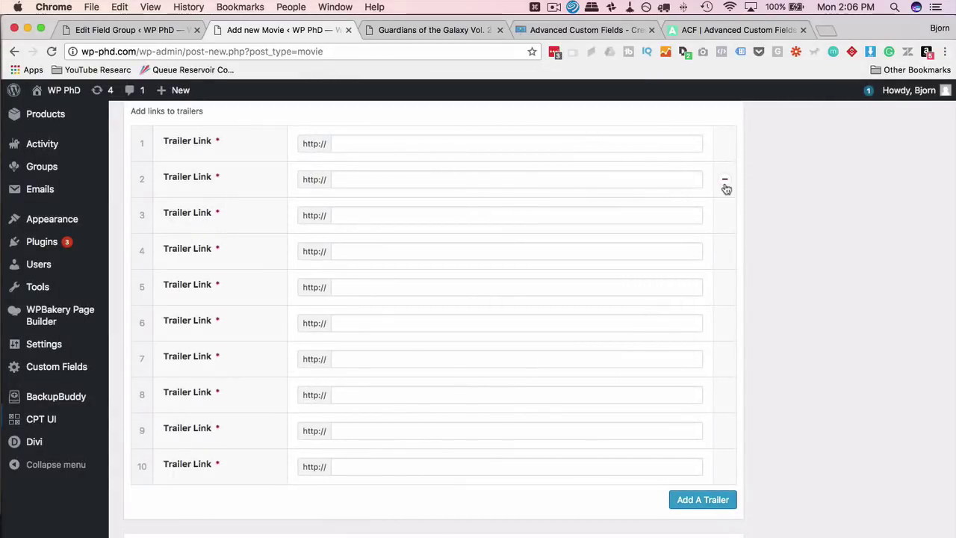
Remove six of the empty trailer rows, starting with the second one
{"action": "left_click", "coordinate": [726, 183]}
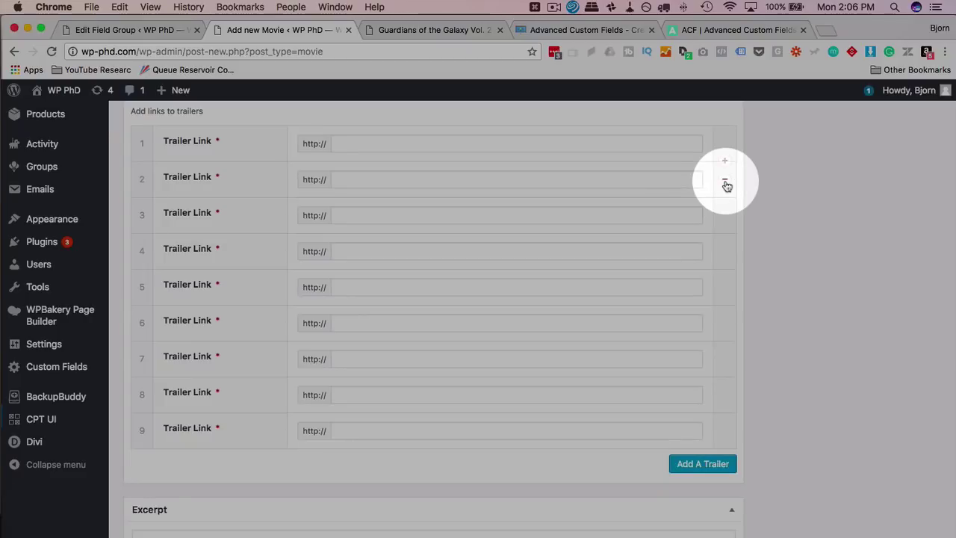
{"action": "left_click", "coordinate": [726, 183]}
{"action": "left_click", "coordinate": [726, 184]}
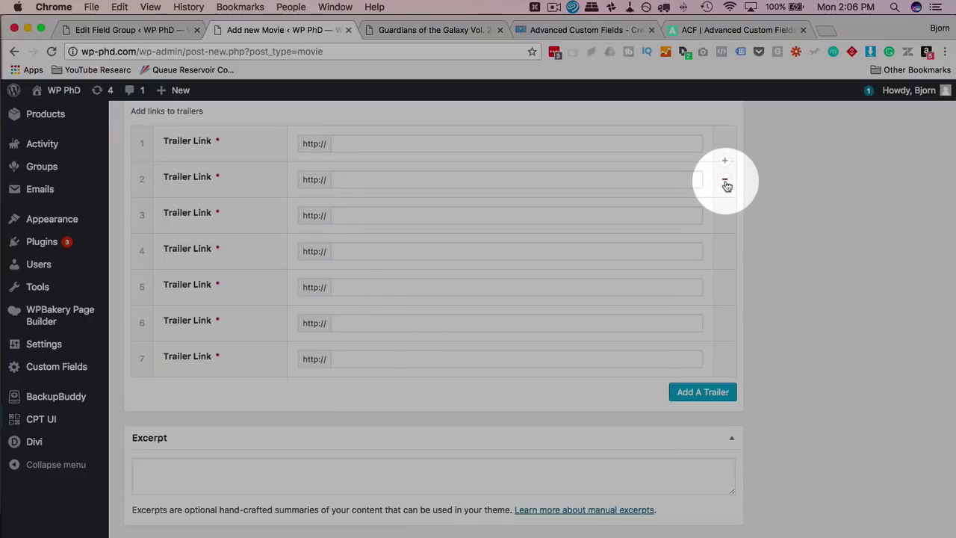
{"action": "left_click", "coordinate": [726, 184]}
{"action": "left_click", "coordinate": [726, 183]}
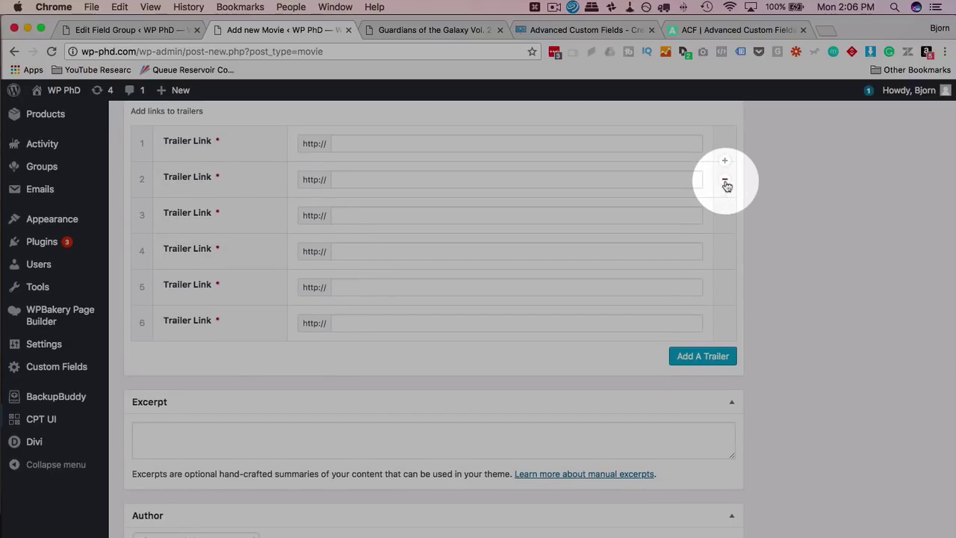
{"action": "left_click", "coordinate": [726, 184]}
Examine the Guardians of the Galaxy Vol. 2 sample page for its movie info, storyline, trailer and cast sections
{"action": "left_click", "coordinate": [135, 29]}
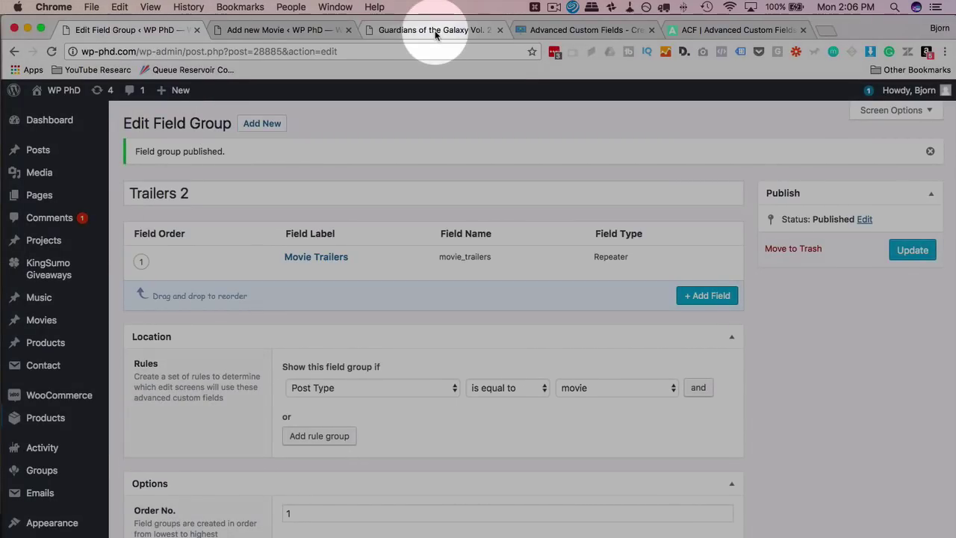
{"action": "left_click", "coordinate": [427, 30]}
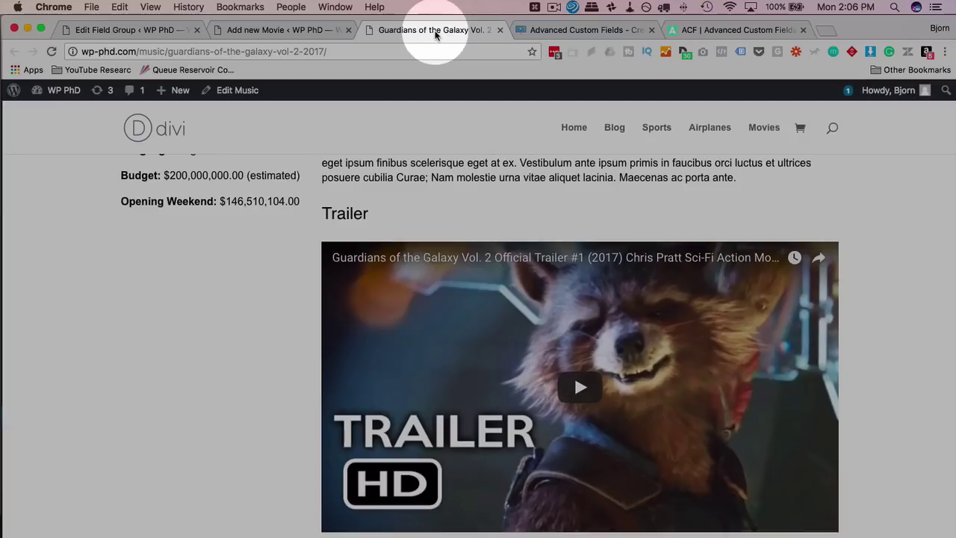
{"action": "scroll", "coordinate": [292, 284], "scroll_direction": "down", "scroll_amount": 2}
{"action": "scroll", "coordinate": [292, 282], "scroll_direction": "down", "scroll_amount": 10}
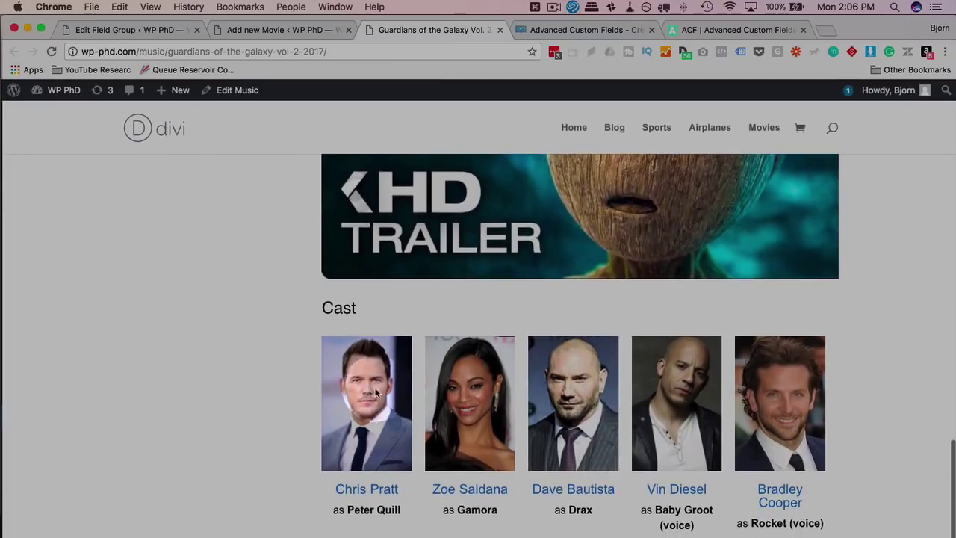
{"action": "scroll", "coordinate": [503, 417], "scroll_direction": "up", "scroll_amount": 15}
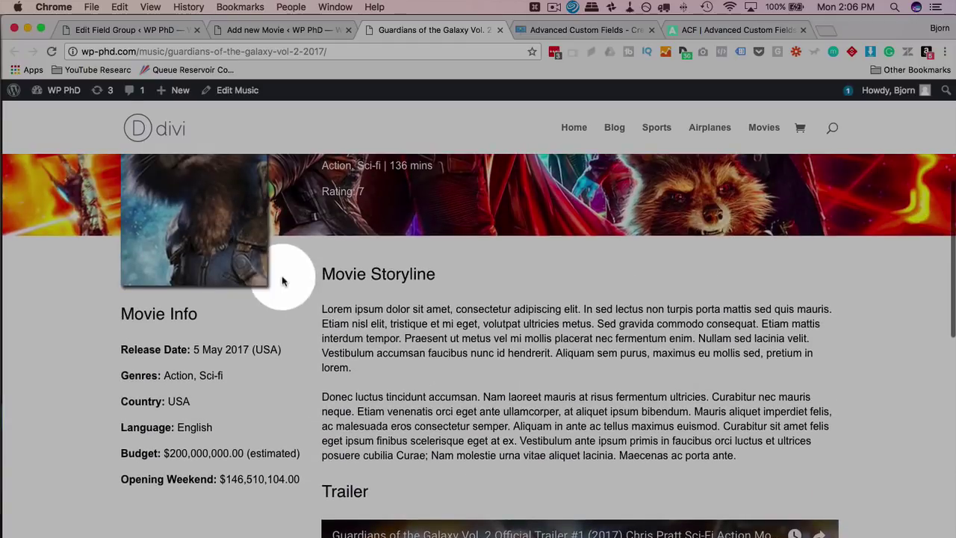
{"action": "scroll", "coordinate": [437, 367], "scroll_direction": "down", "scroll_amount": 6}
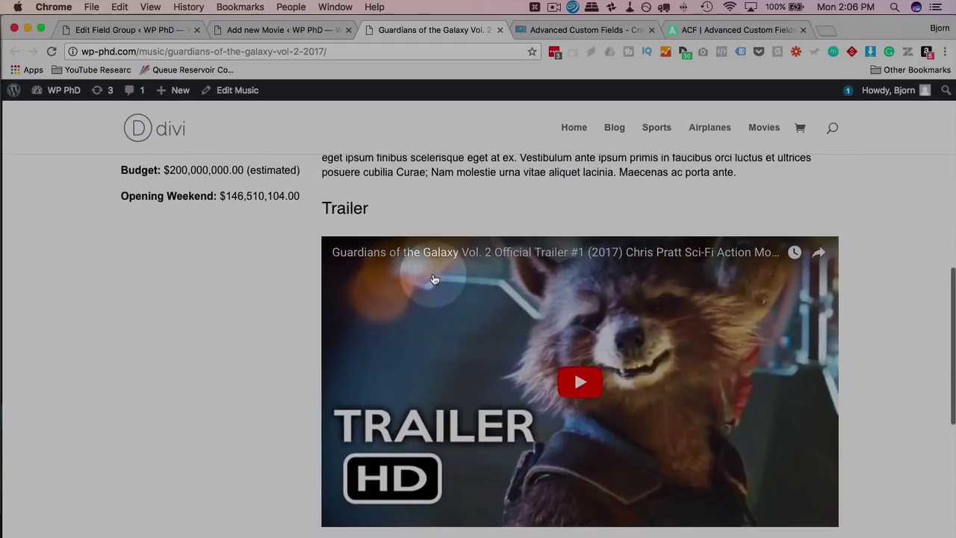
{"action": "scroll", "coordinate": [430, 288], "scroll_direction": "down", "scroll_amount": 12}
{"action": "scroll", "coordinate": [242, 386], "scroll_direction": "up", "scroll_amount": 15}
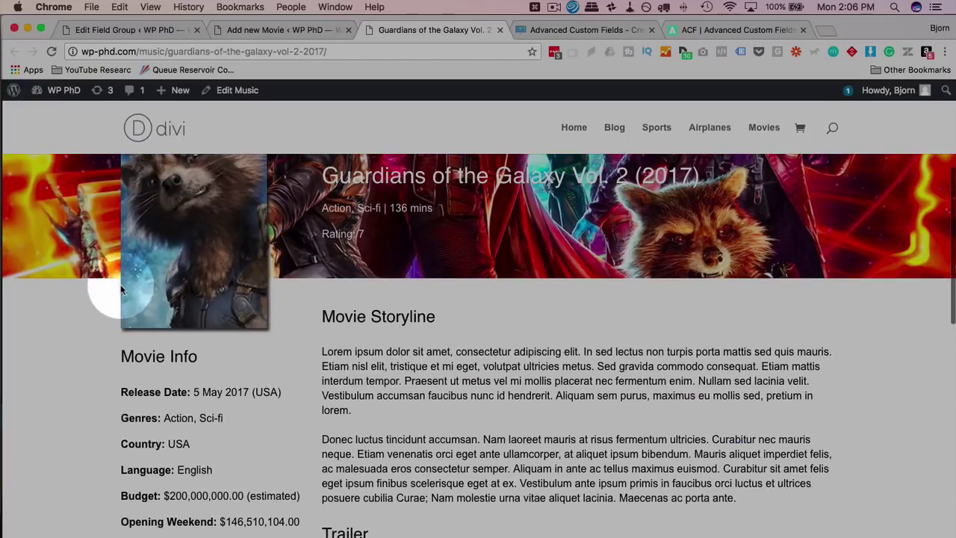
{"action": "scroll", "coordinate": [153, 523], "scroll_direction": "down", "scroll_amount": 15}
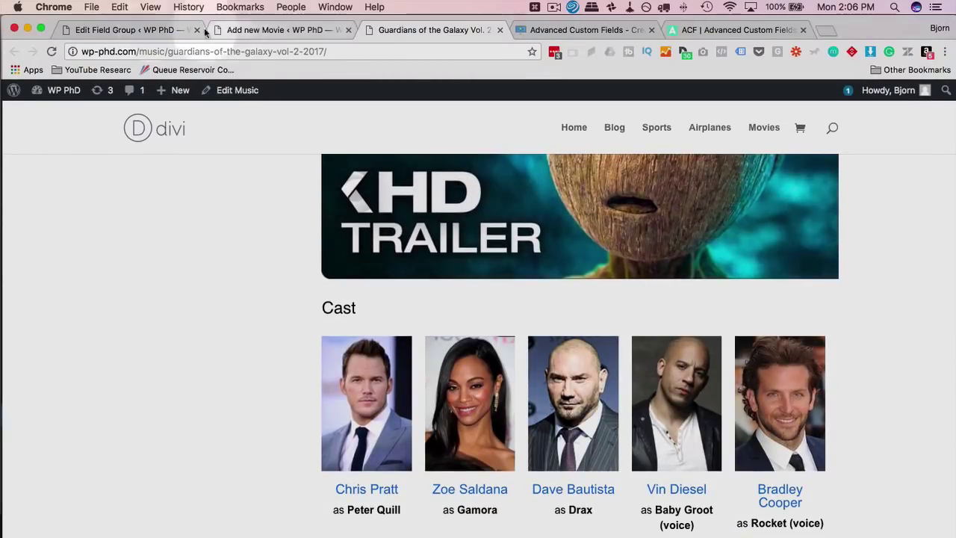
Return to the field group editor and start a new field group titled "Cast Info"
{"action": "left_click", "coordinate": [119, 30]}
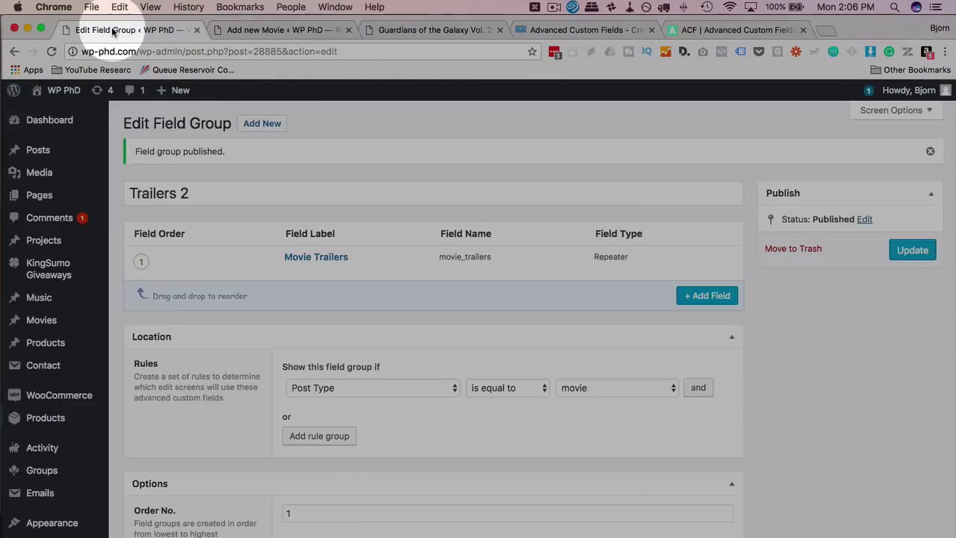
{"action": "left_click", "coordinate": [263, 128]}
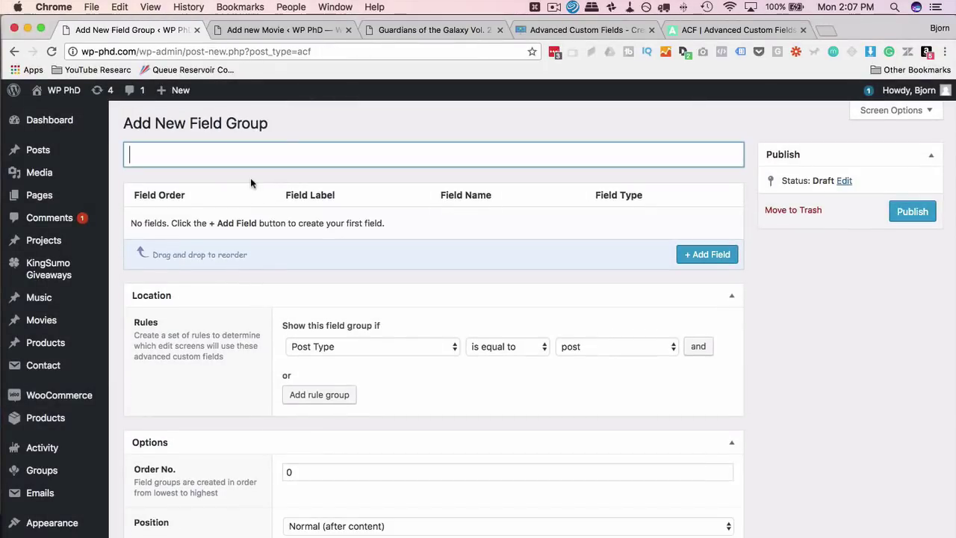
{"action": "type", "text": "Cast Info"}
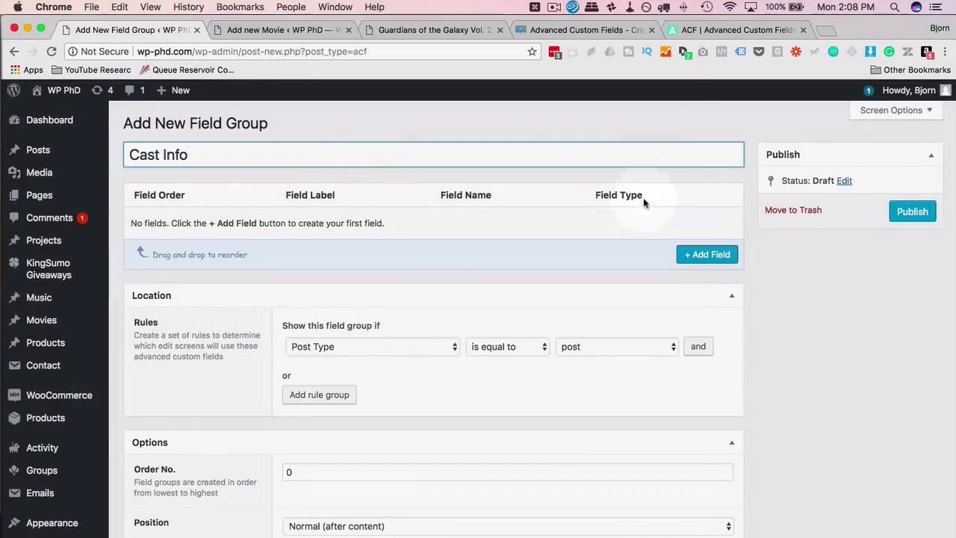
Add a field labelled "Cast Info" and change the field group's title to "Cast Info 2"
{"action": "left_click", "coordinate": [709, 256]}
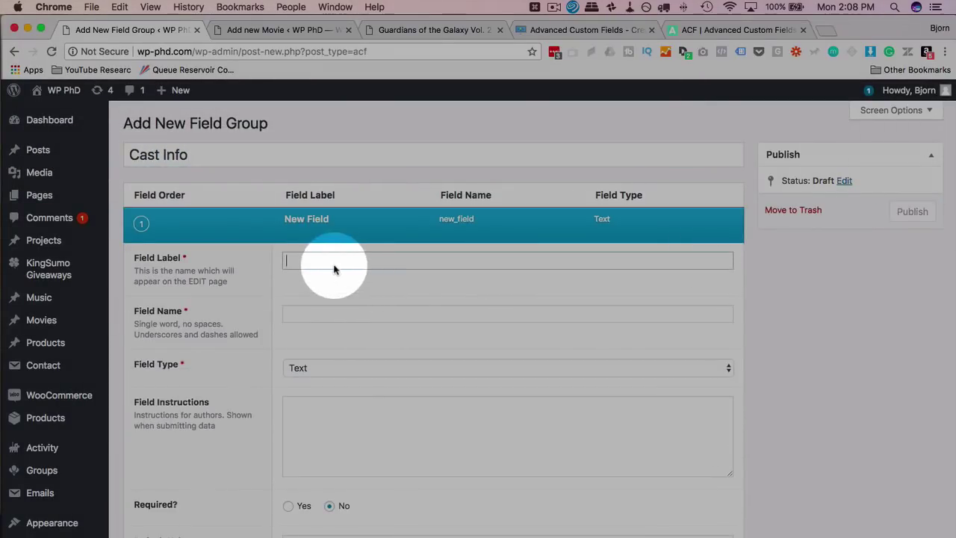
{"action": "type", "text": "Cas"}
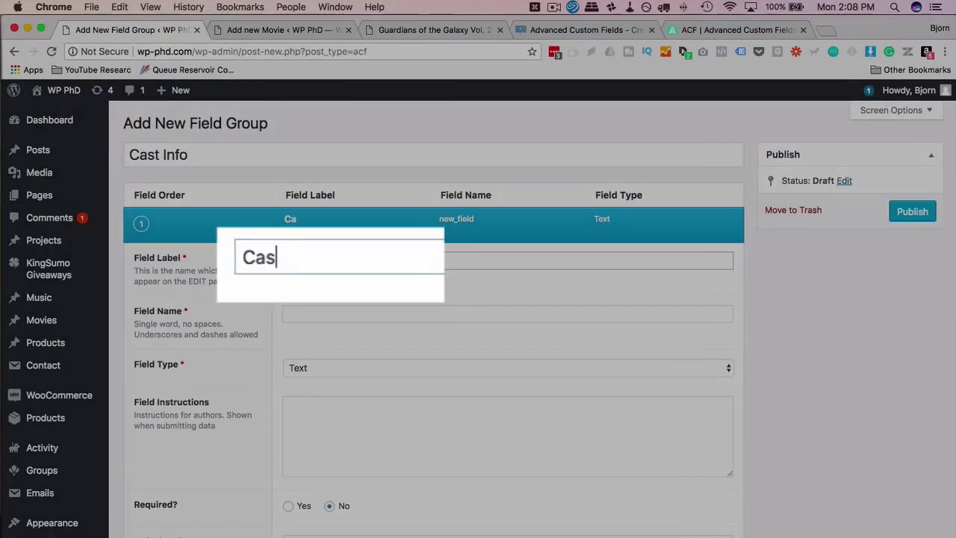
{"action": "type", "text": "t Info"}
{"action": "key", "text": "Tab"}
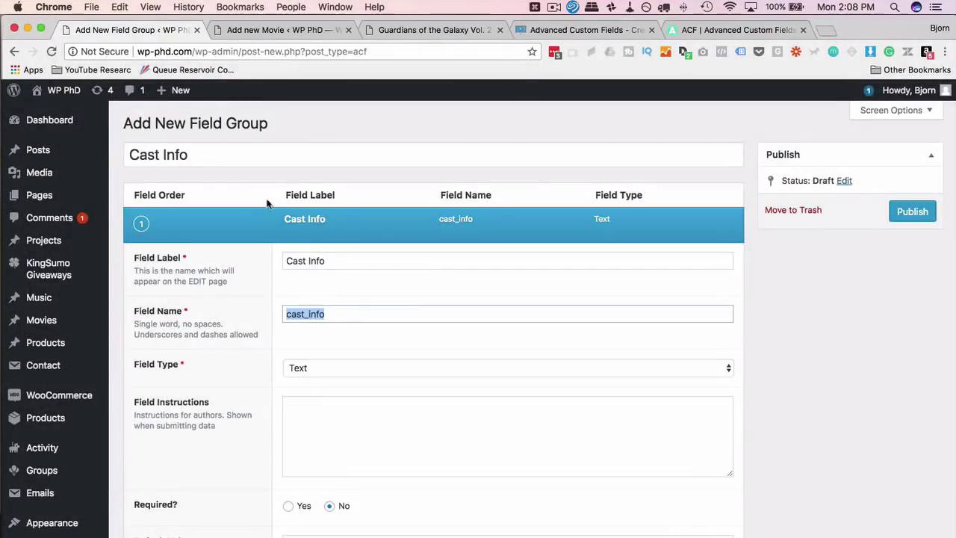
{"action": "left_click", "coordinate": [284, 154]}
{"action": "type", "text": "2"}
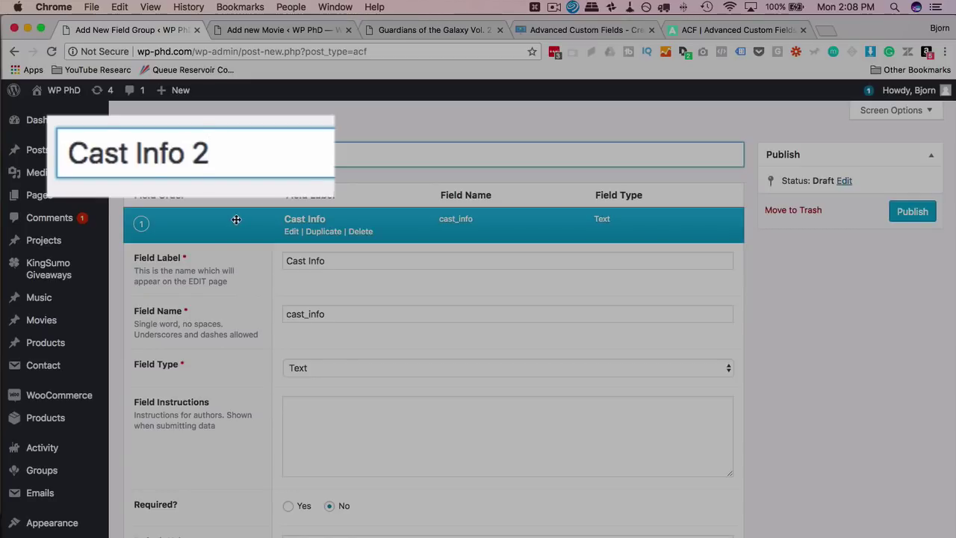
Set the Cast Info field's type to Repeater
{"action": "scroll", "coordinate": [264, 281], "scroll_direction": "down", "scroll_amount": 3}
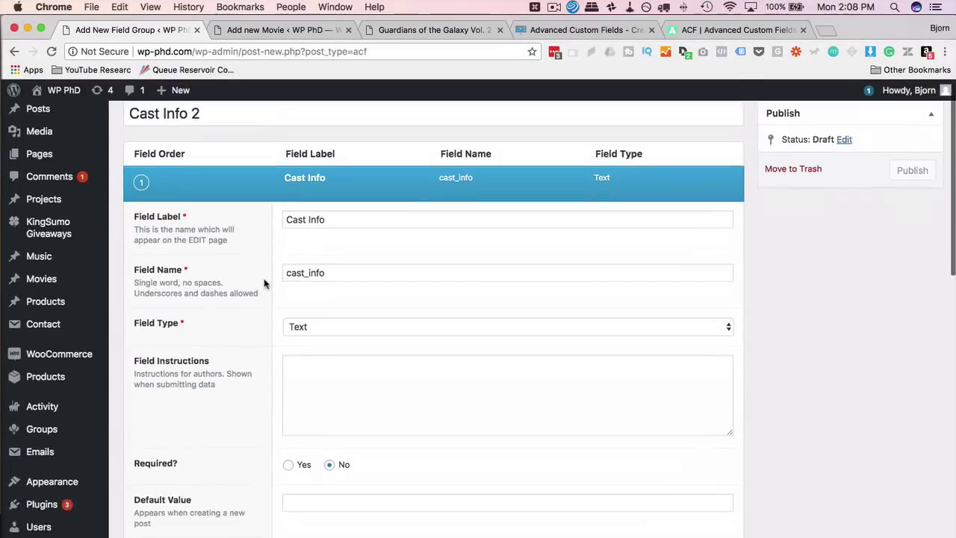
{"action": "left_click", "coordinate": [359, 277]}
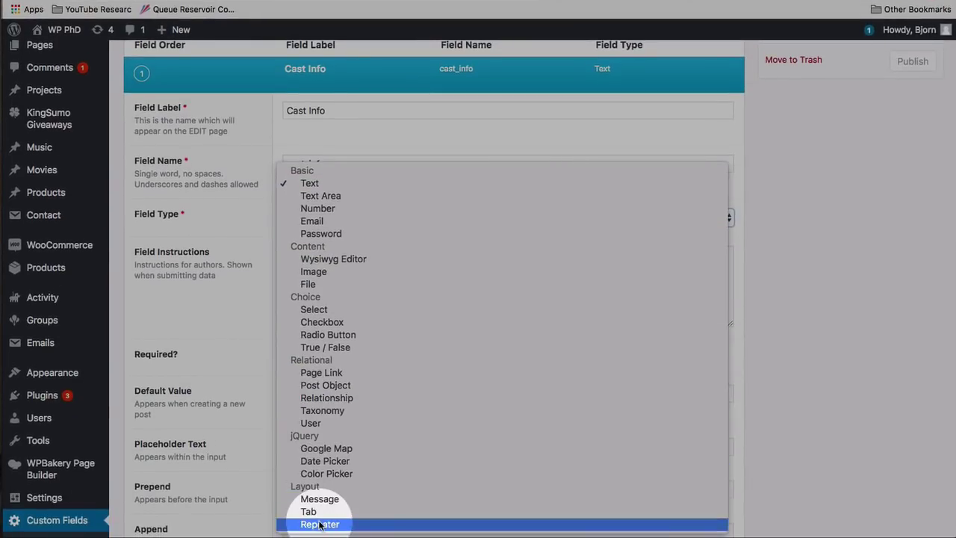
{"action": "left_click", "coordinate": [319, 524]}
{"action": "scroll", "coordinate": [246, 328], "scroll_direction": "down", "scroll_amount": 2}
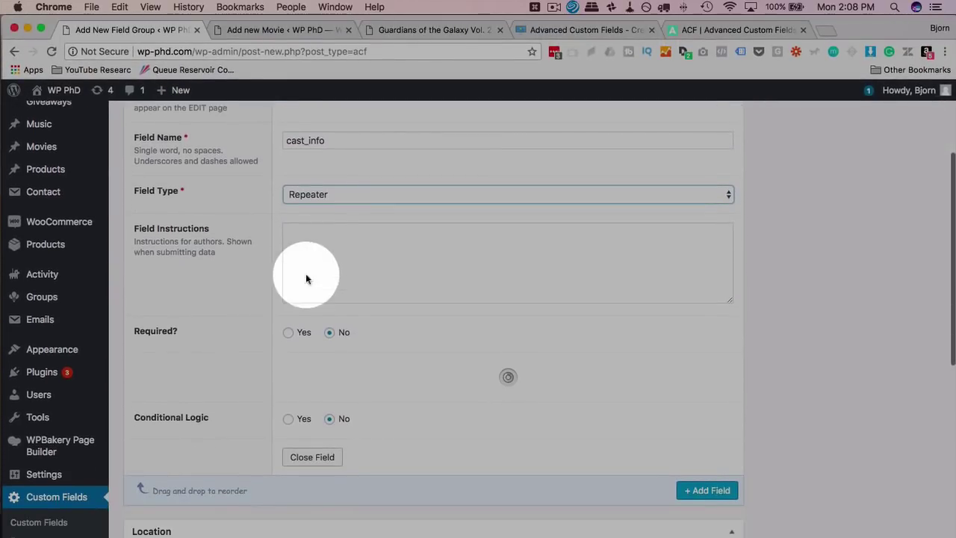
Give the Cast Info field the instructions "Add cast members with images" and make it required
{"action": "left_click", "coordinate": [332, 256]}
{"action": "type", "text": "Add cast memb"}
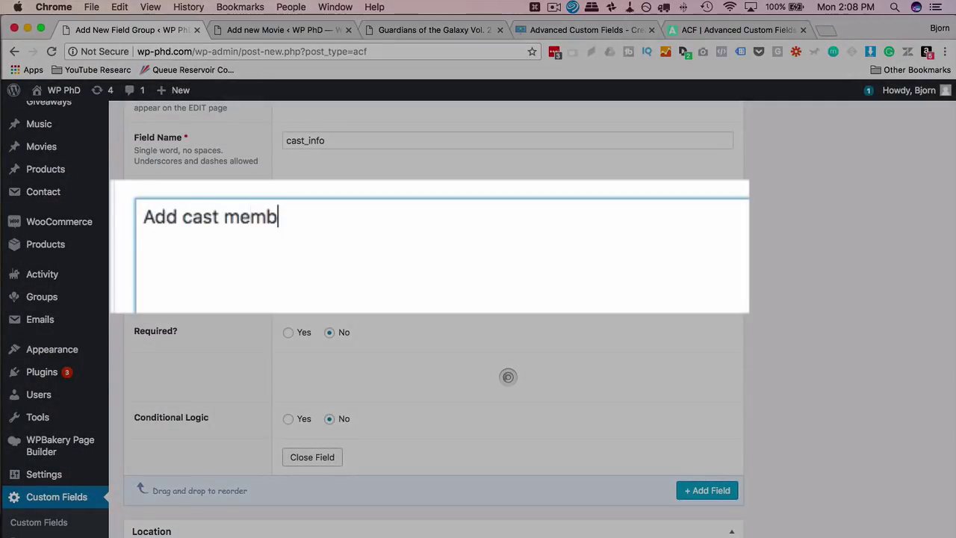
{"action": "type", "text": "ers with images"}
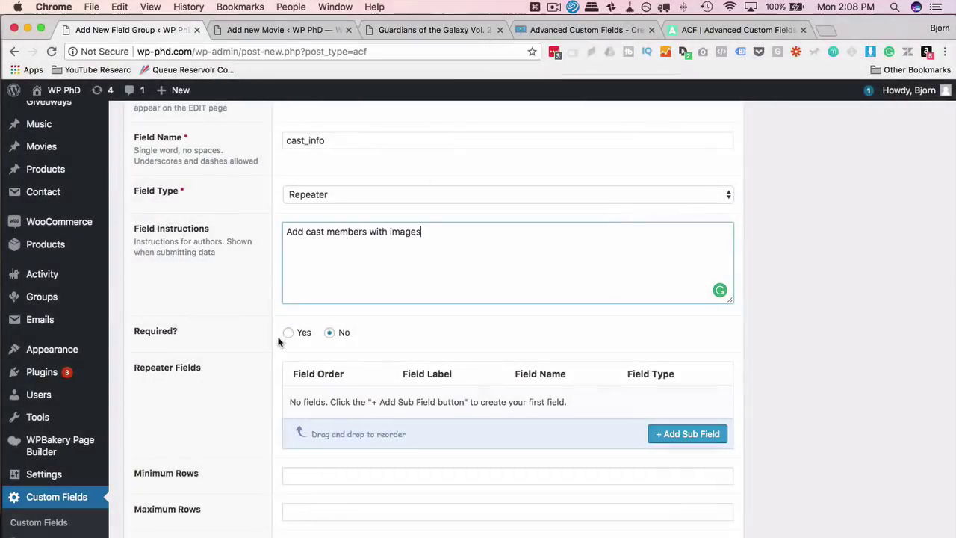
{"action": "left_click", "coordinate": [288, 333]}
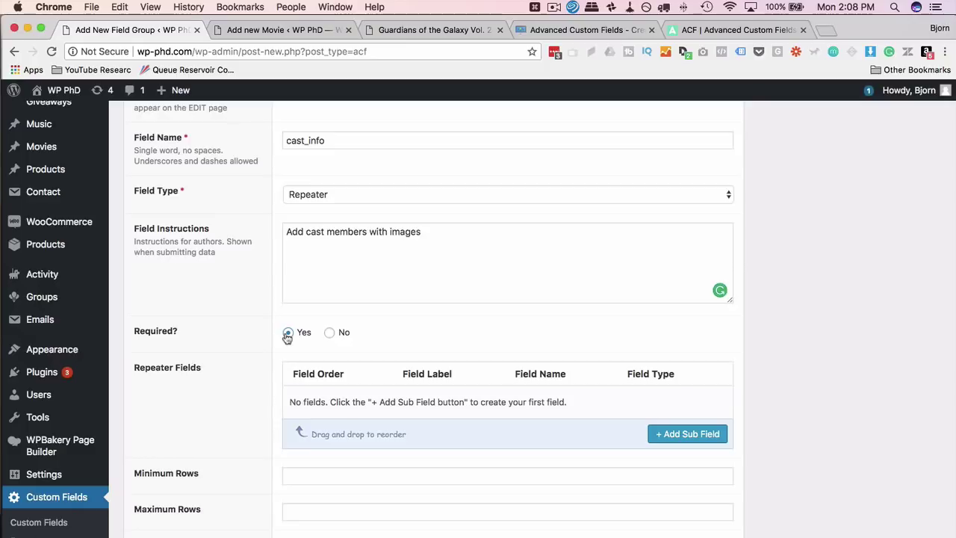
Add a first sub field labelled "Cast Info Real Name" to the Cast Info repeater
{"action": "scroll", "coordinate": [234, 304], "scroll_direction": "down", "scroll_amount": 2}
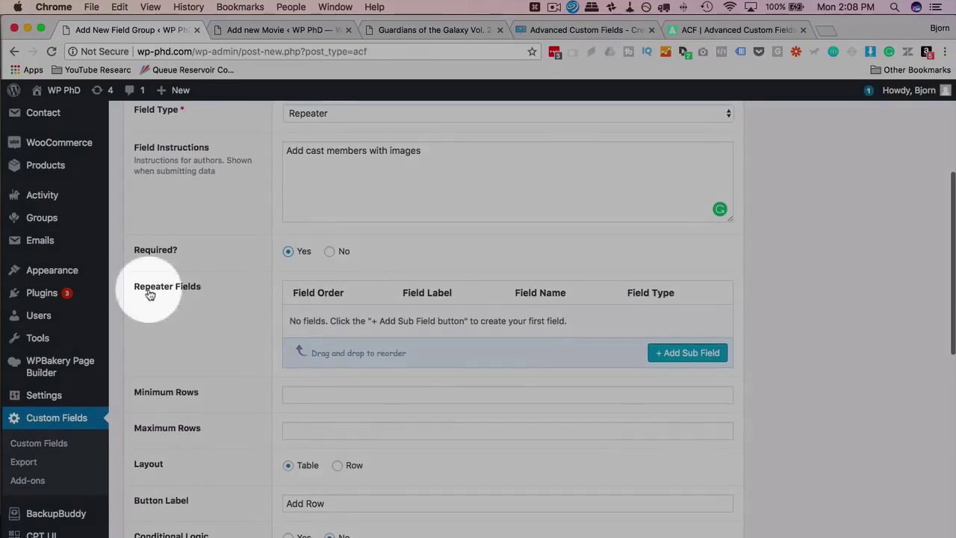
{"action": "left_click", "coordinate": [705, 355]}
{"action": "scroll", "coordinate": [261, 367], "scroll_direction": "down", "scroll_amount": 2}
{"action": "type", "text": "Cast Info Ra"}
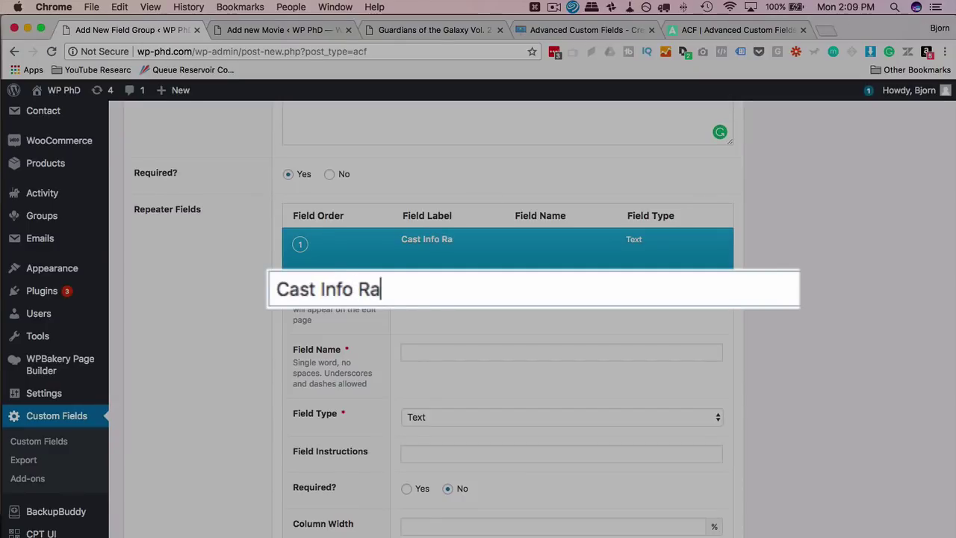
{"action": "key", "text": "BackSpace"}
{"action": "type", "text": "eal Name"}
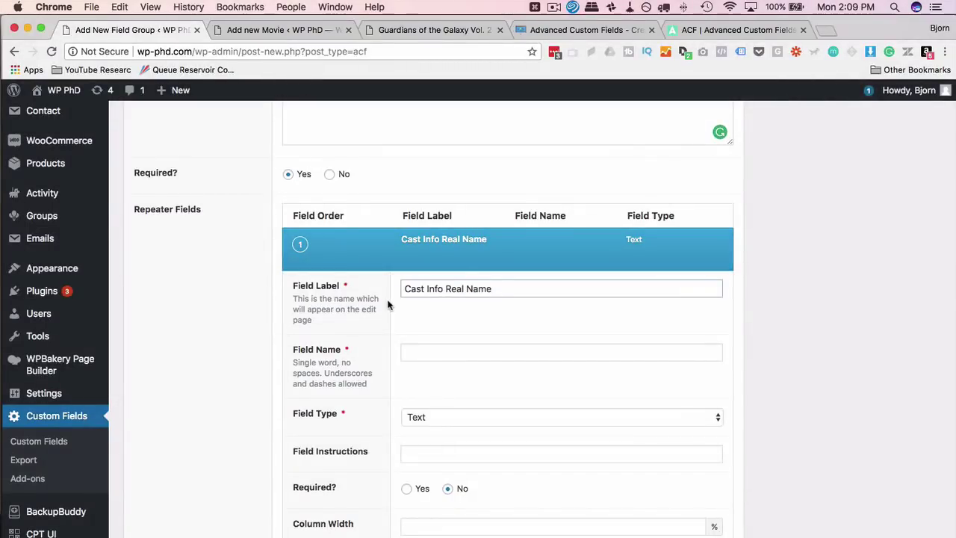
{"action": "scroll", "coordinate": [388, 304], "scroll_direction": "down", "scroll_amount": 1}
{"action": "double_click", "coordinate": [442, 300]}
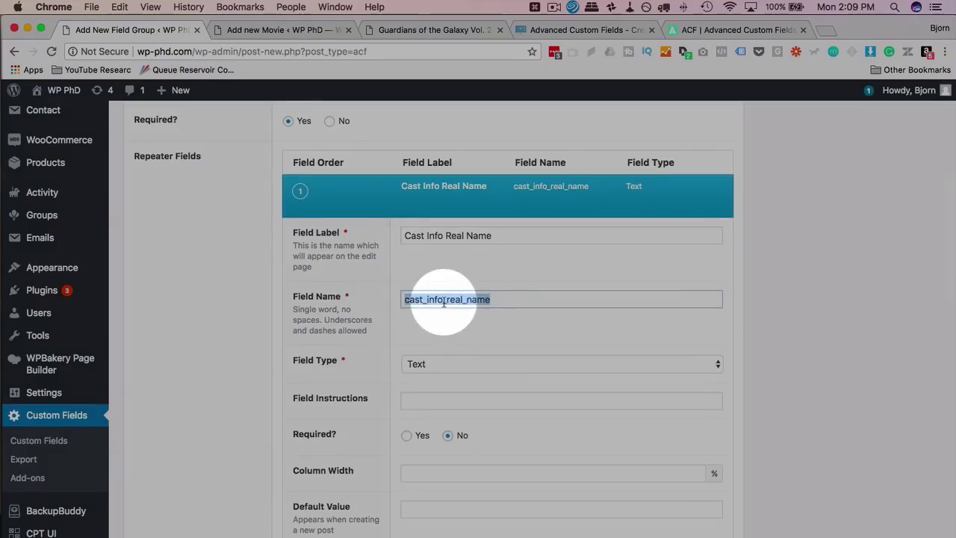
{"action": "left_click", "coordinate": [442, 300]}
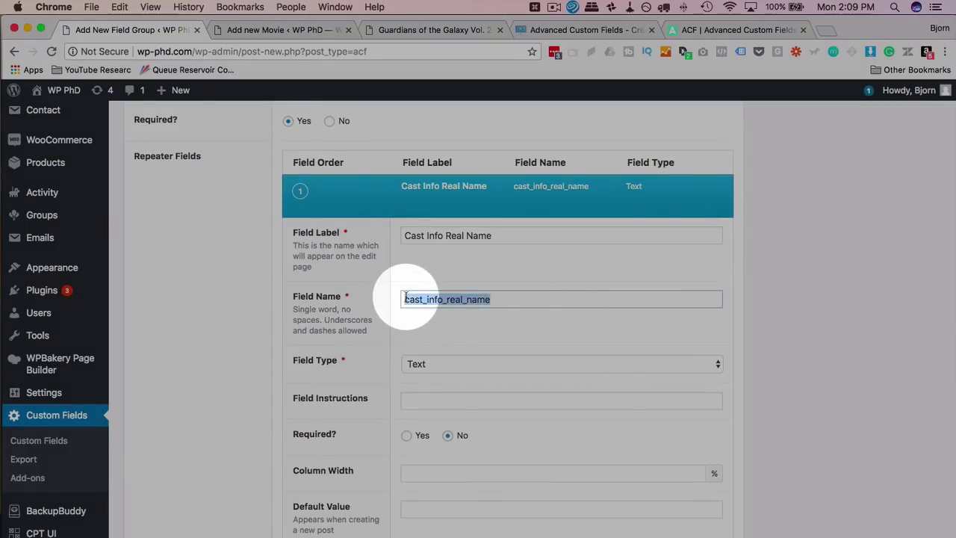
{"action": "left_click", "coordinate": [495, 299]}
Give the Cast Info Real Name sub field the instructions "Please add the cast member's real name" and make it required
{"action": "scroll", "coordinate": [402, 313], "scroll_direction": "down", "scroll_amount": 2}
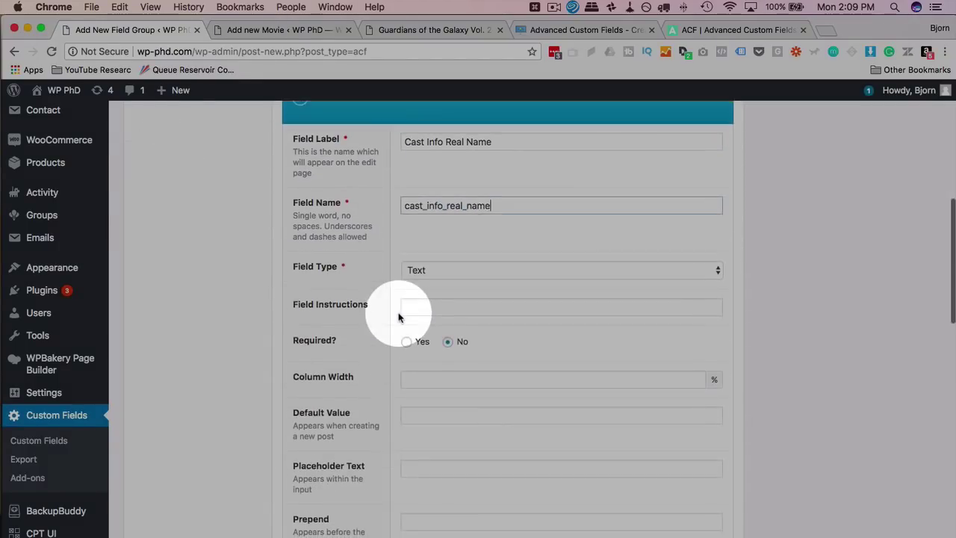
{"action": "scroll", "coordinate": [426, 275], "scroll_direction": "down", "scroll_amount": 1}
{"action": "left_click", "coordinate": [425, 275]}
{"action": "type", "text": "Ple"}
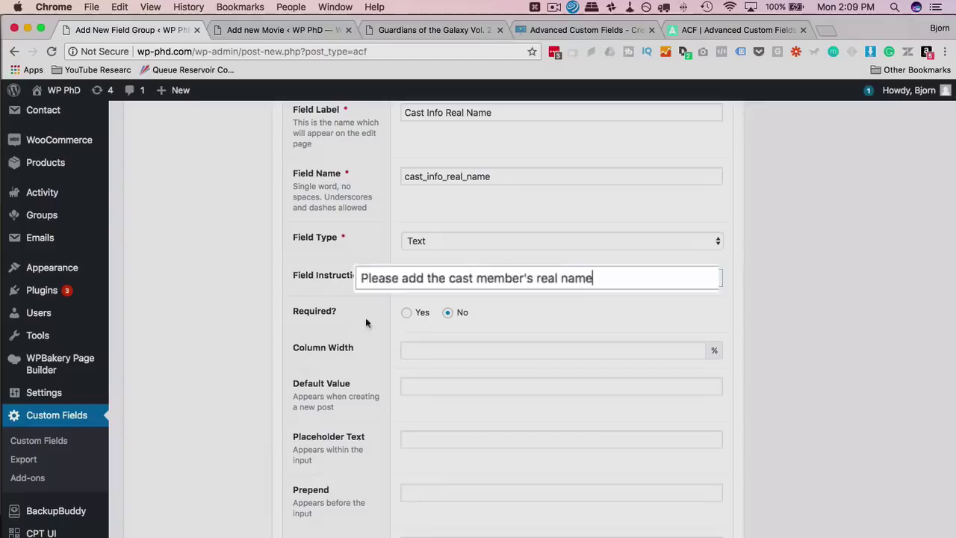
{"action": "left_click", "coordinate": [406, 312]}
Set the Cast Info Real Name sub field's column width to 30%
{"action": "scroll", "coordinate": [366, 315], "scroll_direction": "down", "scroll_amount": 4}
{"action": "left_click", "coordinate": [423, 218]}
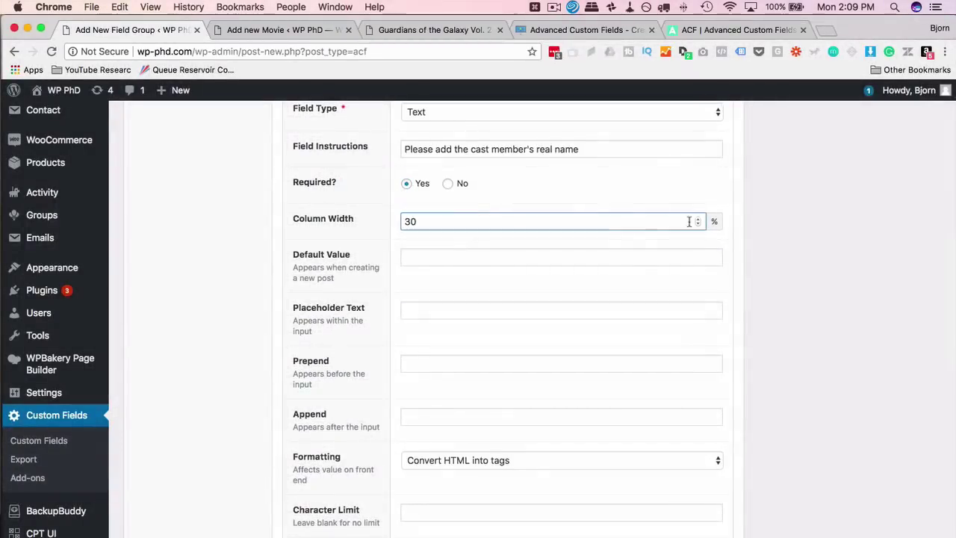
{"action": "left_click", "coordinate": [716, 226]}
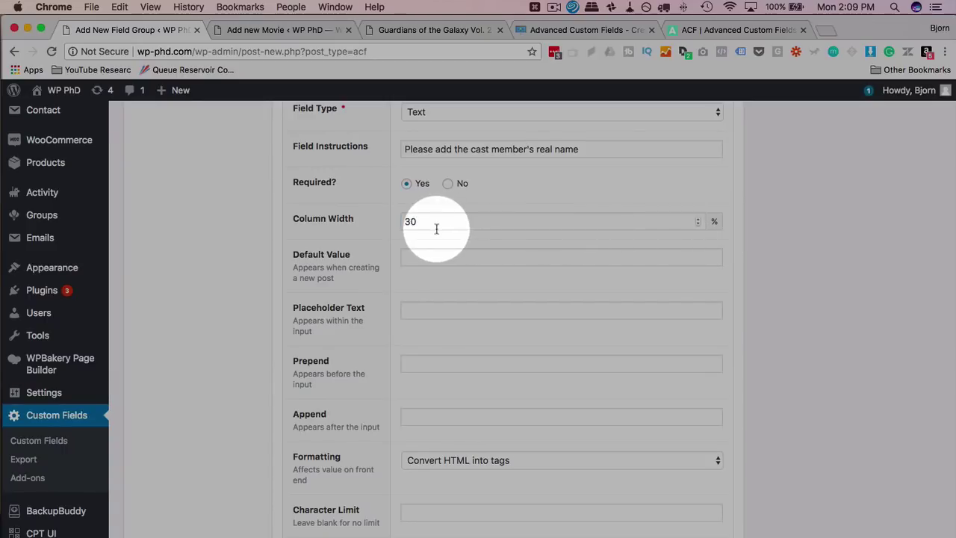
{"action": "left_click", "coordinate": [431, 256]}
Add a second sub field labelled "Cast Info Movie Name" to the Cast Info repeater
{"action": "scroll", "coordinate": [388, 277], "scroll_direction": "down", "scroll_amount": 1}
{"action": "scroll", "coordinate": [386, 281], "scroll_direction": "down", "scroll_amount": 2}
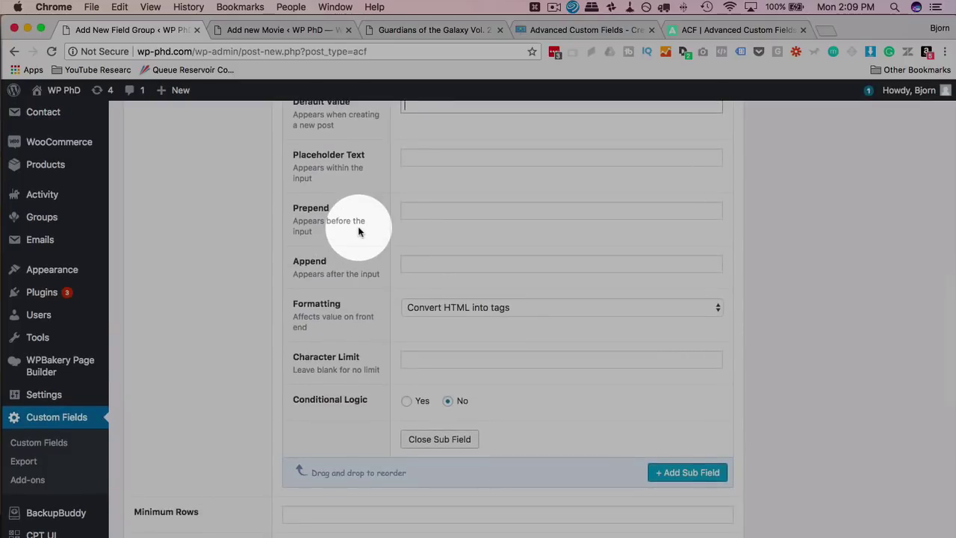
{"action": "scroll", "coordinate": [377, 295], "scroll_direction": "down", "scroll_amount": 2}
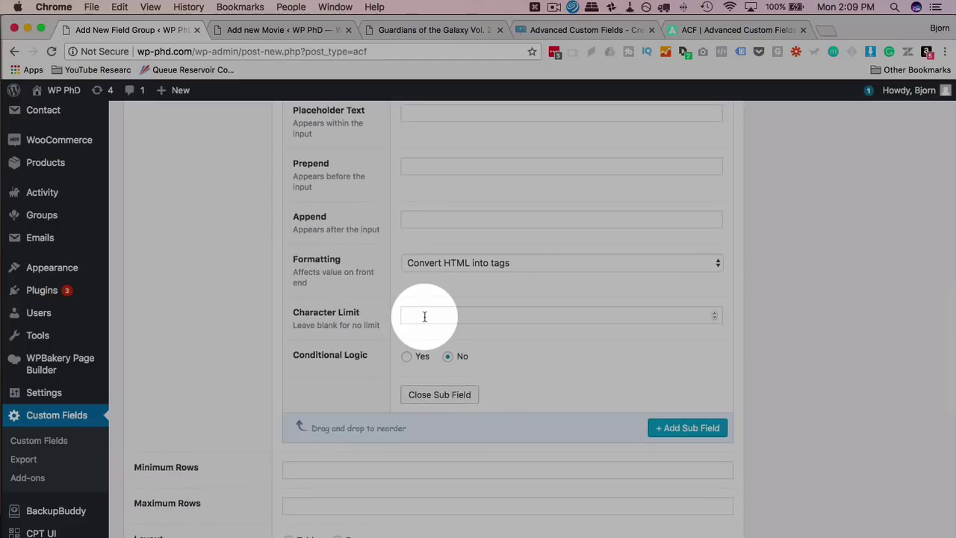
{"action": "scroll", "coordinate": [384, 352], "scroll_direction": "down", "scroll_amount": 1}
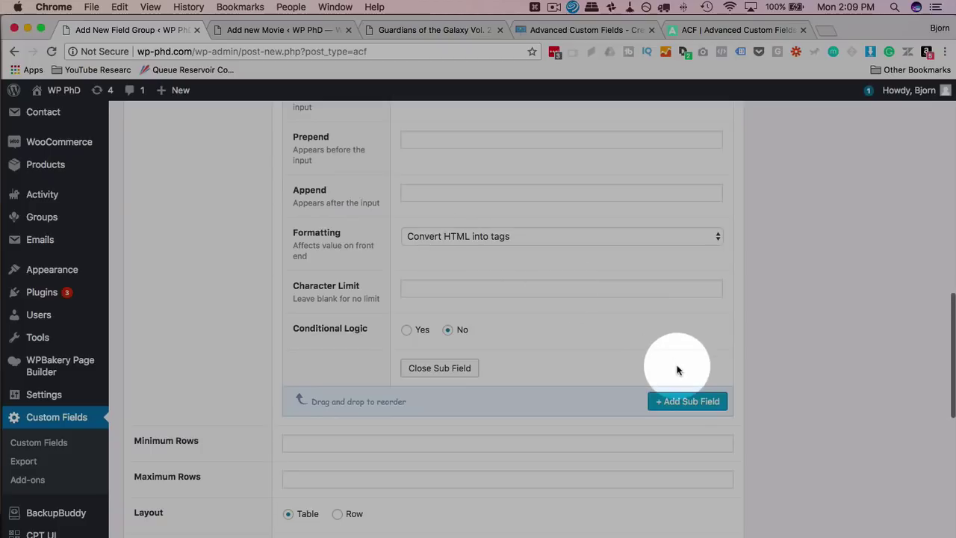
{"action": "left_click", "coordinate": [673, 403]}
{"action": "scroll", "coordinate": [332, 418], "scroll_direction": "down", "scroll_amount": 4}
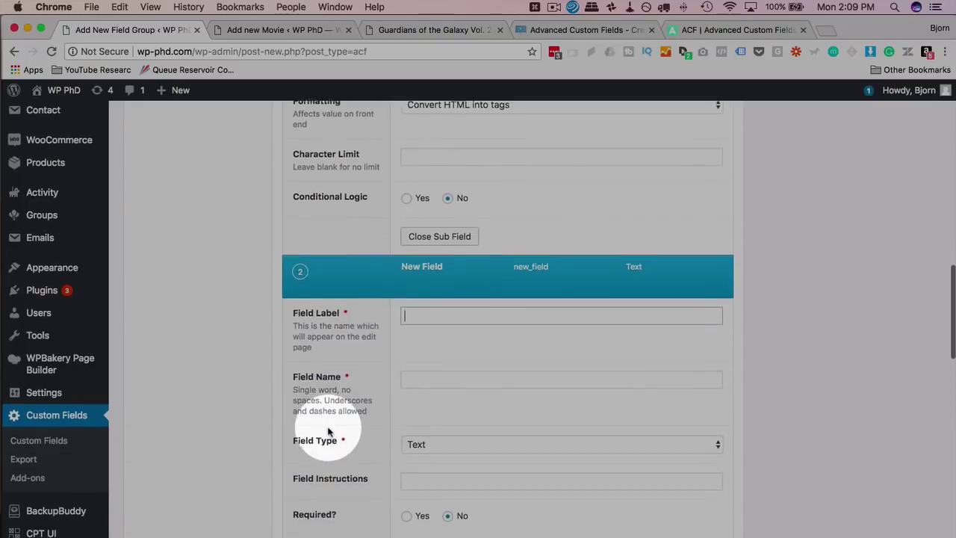
{"action": "scroll", "coordinate": [328, 432], "scroll_direction": "down", "scroll_amount": 2}
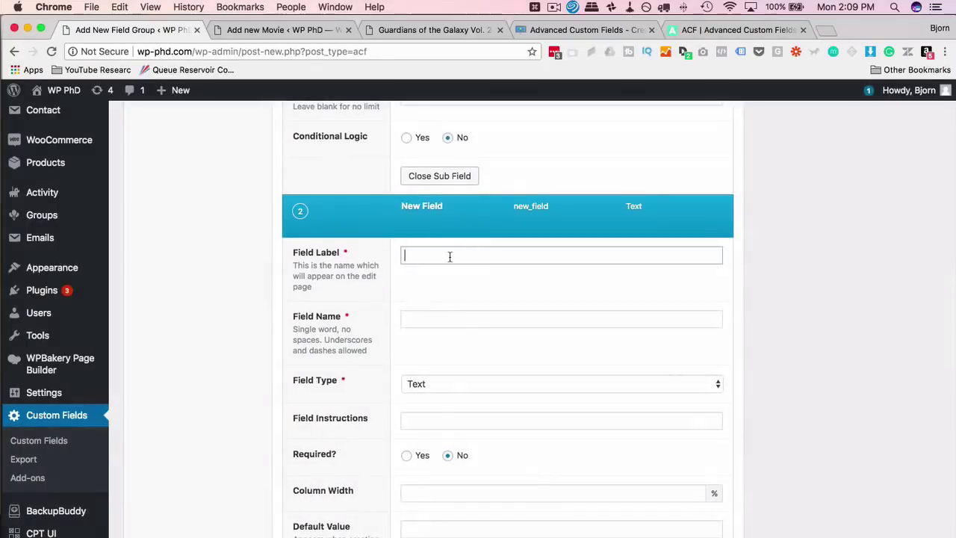
{"action": "type", "text": "Cast Info"}
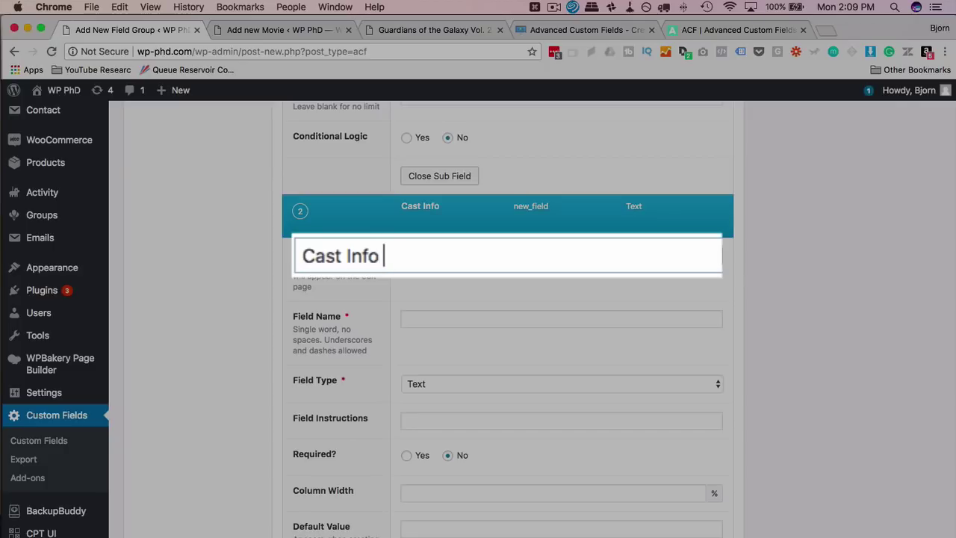
{"action": "type", "text": " Movie Name"}
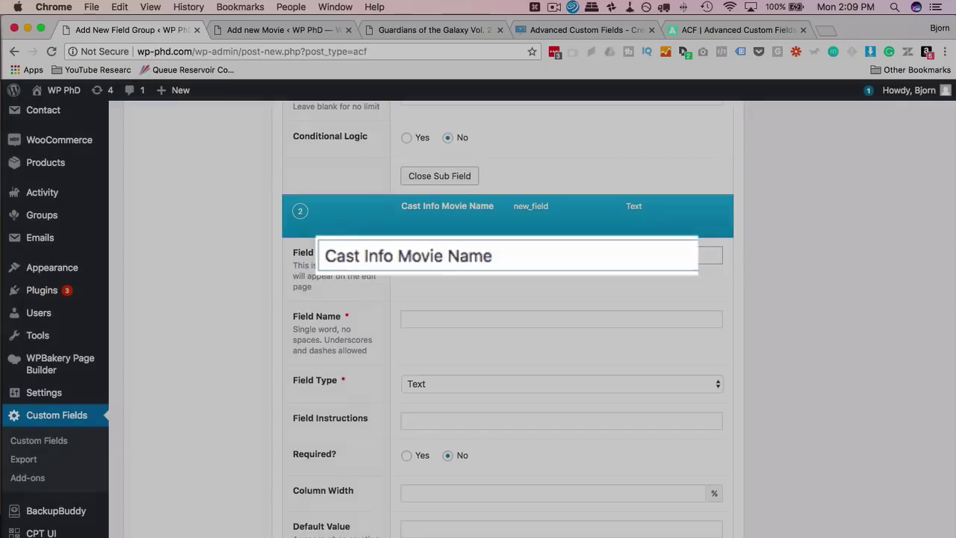
{"action": "double_click", "coordinate": [402, 319]}
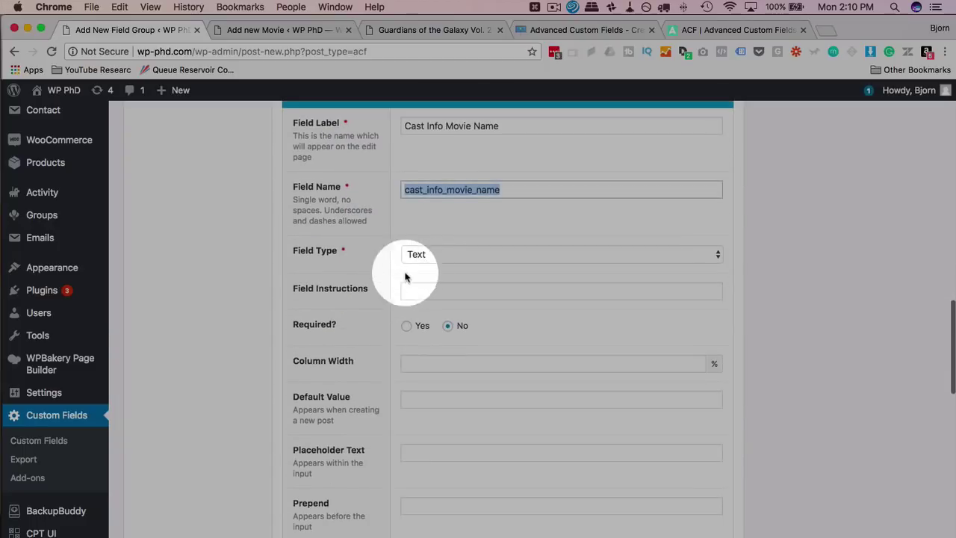
Give the Cast Info Movie Name sub field the instructions "Please enter their character's name" and make it required
{"action": "scroll", "coordinate": [381, 268], "scroll_direction": "down", "scroll_amount": 2}
{"action": "left_click", "coordinate": [427, 224]}
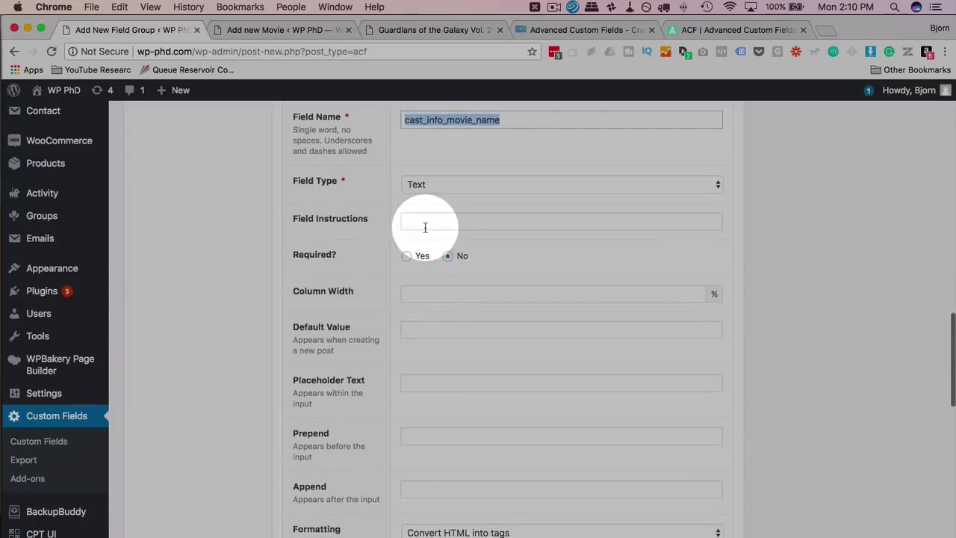
{"action": "type", "text": "Please enter their character's name"}
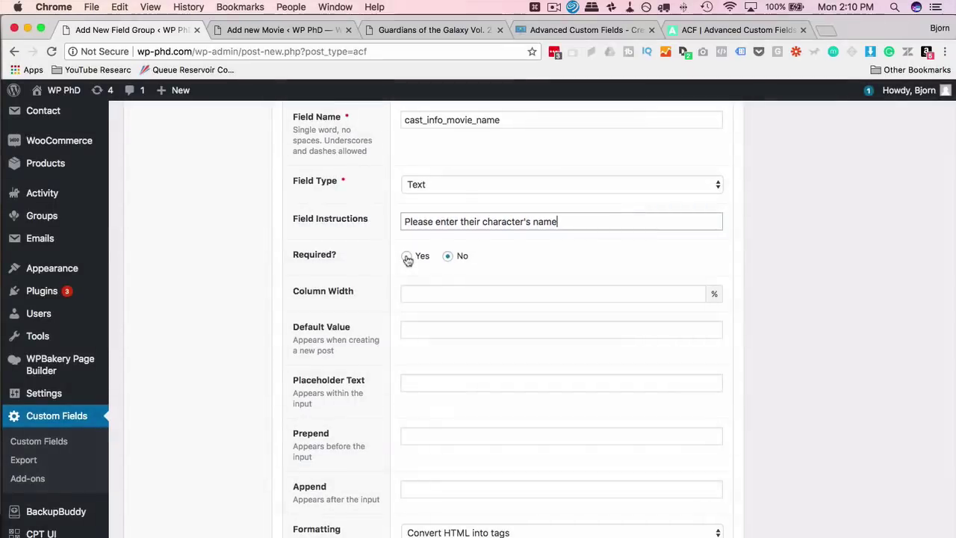
{"action": "left_click", "coordinate": [403, 256]}
Set the Cast Info Movie Name sub field's column width to 30%
{"action": "scroll", "coordinate": [363, 261], "scroll_direction": "down", "scroll_amount": 3}
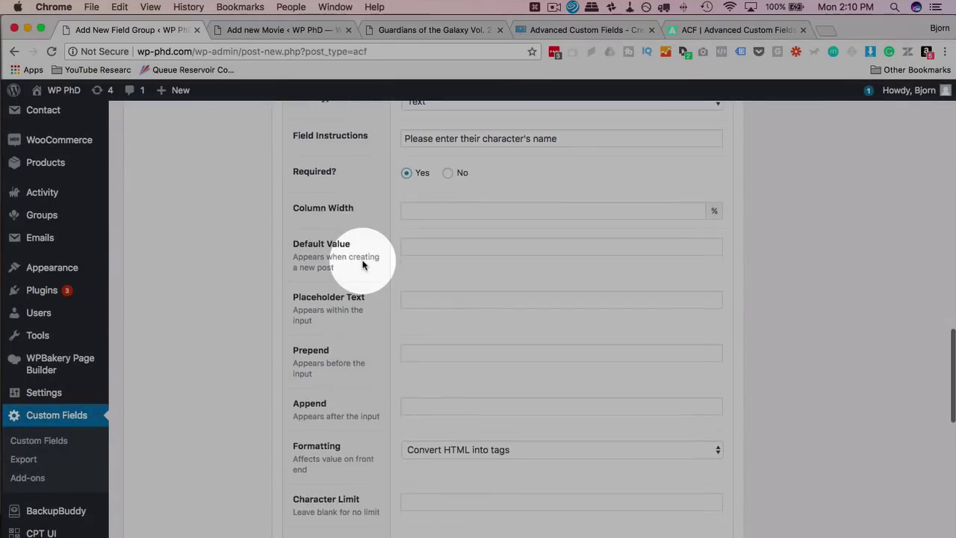
{"action": "left_click", "coordinate": [425, 212]}
{"action": "type", "text": "30"}
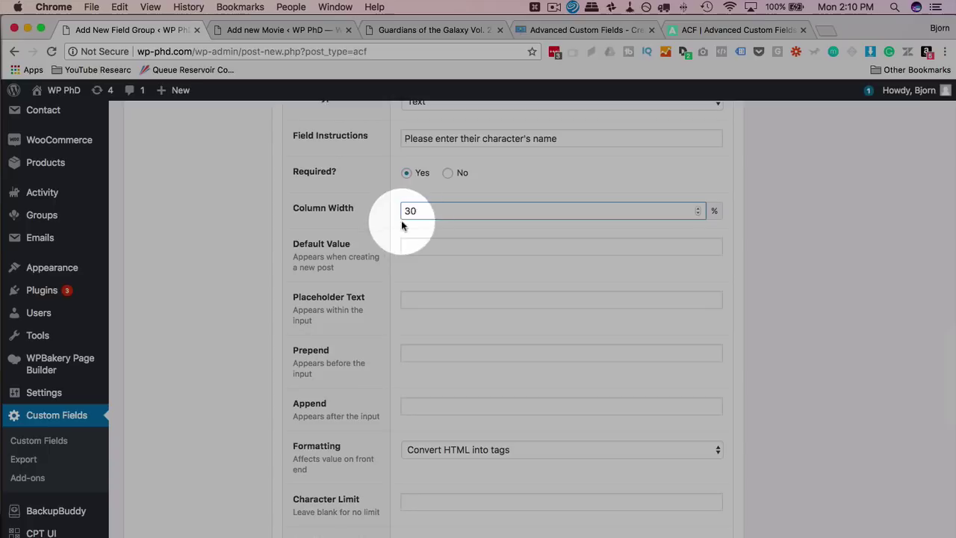
{"action": "left_click", "coordinate": [390, 224]}
{"action": "scroll", "coordinate": [384, 230], "scroll_direction": "down", "scroll_amount": 1}
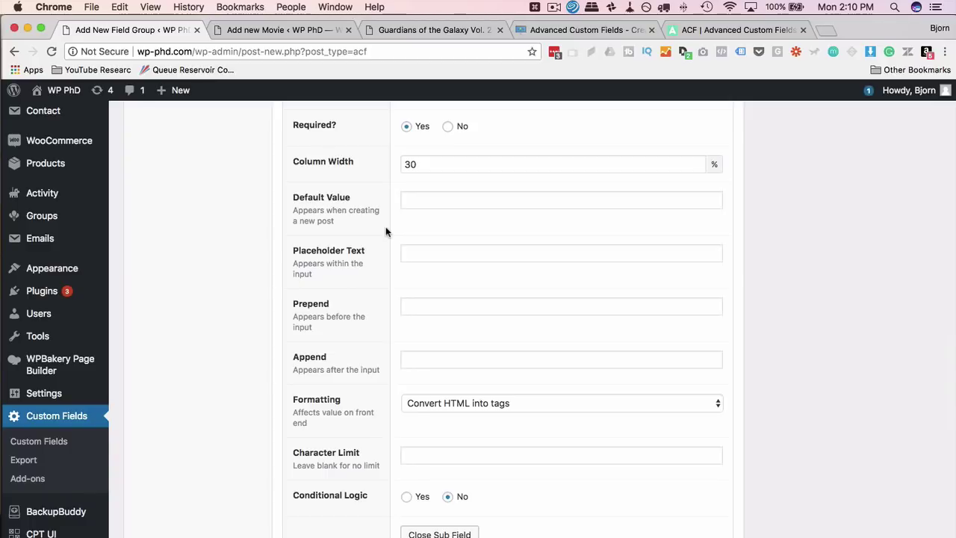
{"action": "scroll", "coordinate": [385, 230], "scroll_direction": "down", "scroll_amount": 2}
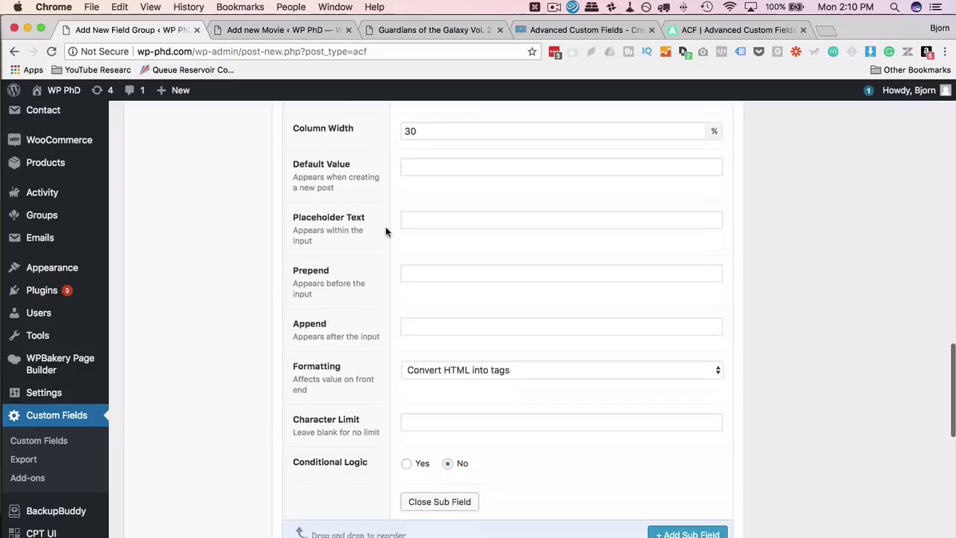
{"action": "scroll", "coordinate": [386, 230], "scroll_direction": "up", "scroll_amount": 3}
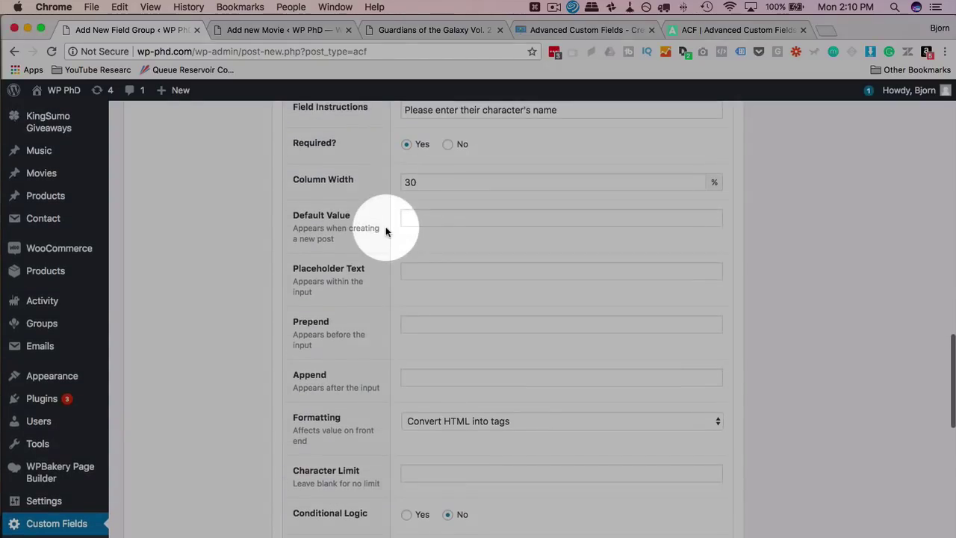
{"action": "left_click", "coordinate": [413, 185]}
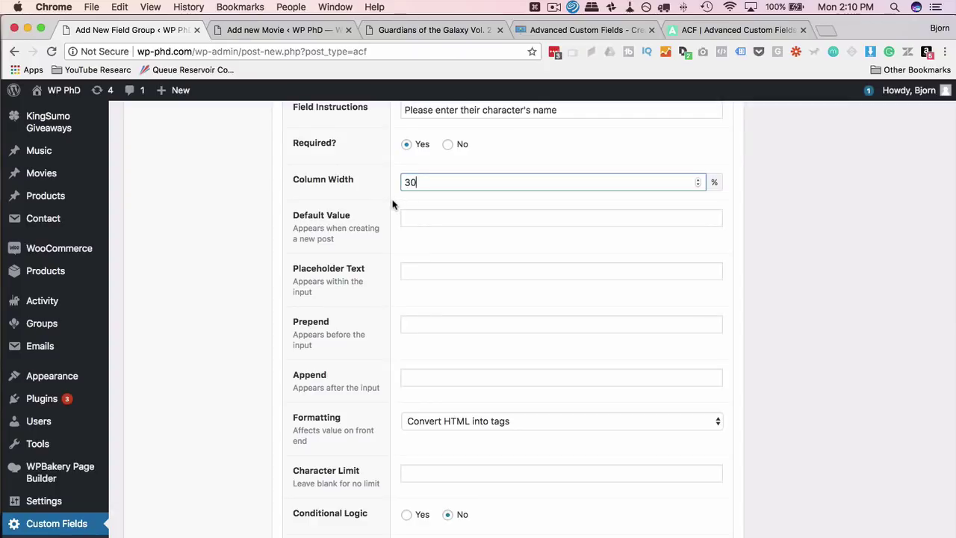
Add a third sub field labelled "Cast Member Image" to the Cast Info repeater
{"action": "scroll", "coordinate": [390, 202], "scroll_direction": "down", "scroll_amount": 2}
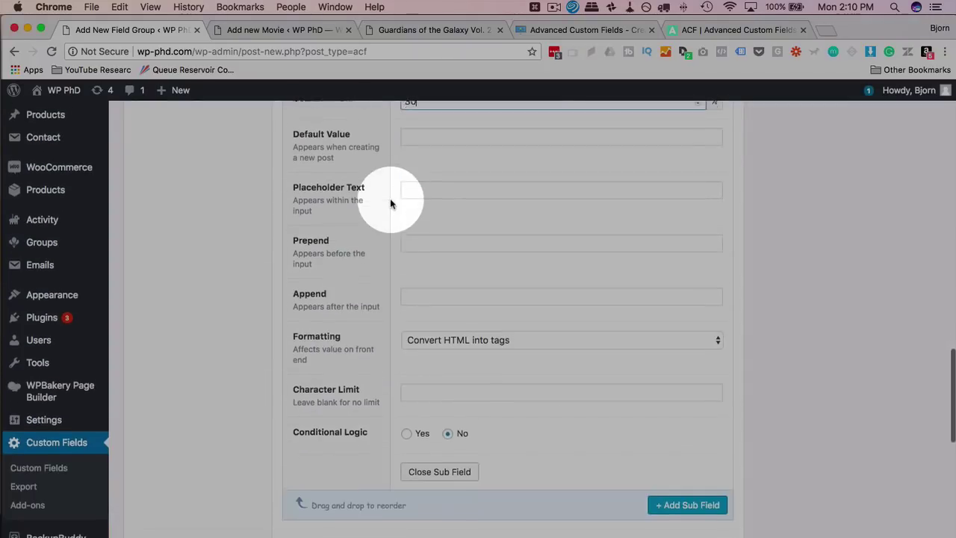
{"action": "scroll", "coordinate": [385, 350], "scroll_direction": "down", "scroll_amount": 1}
{"action": "scroll", "coordinate": [385, 349], "scroll_direction": "down", "scroll_amount": 2}
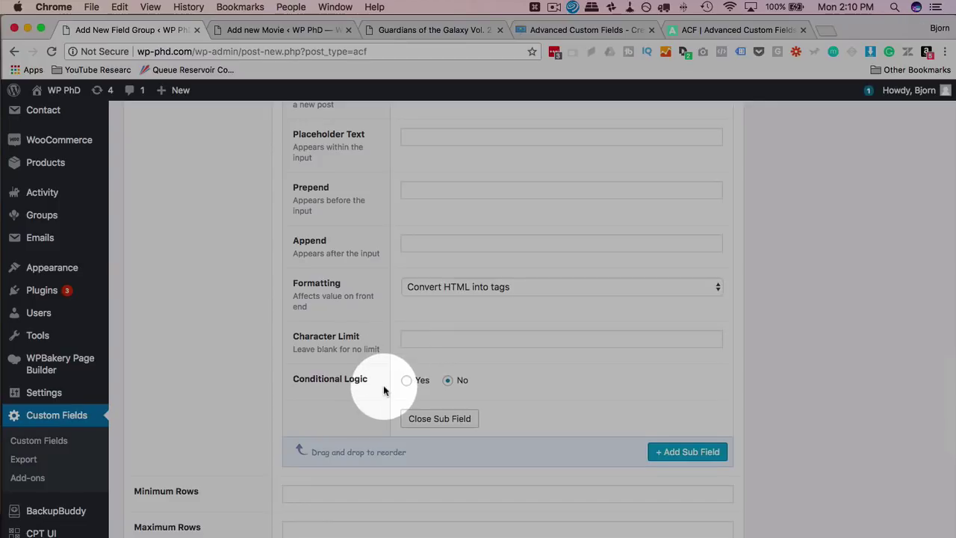
{"action": "scroll", "coordinate": [542, 377], "scroll_direction": "down", "scroll_amount": 3}
{"action": "left_click", "coordinate": [688, 387]}
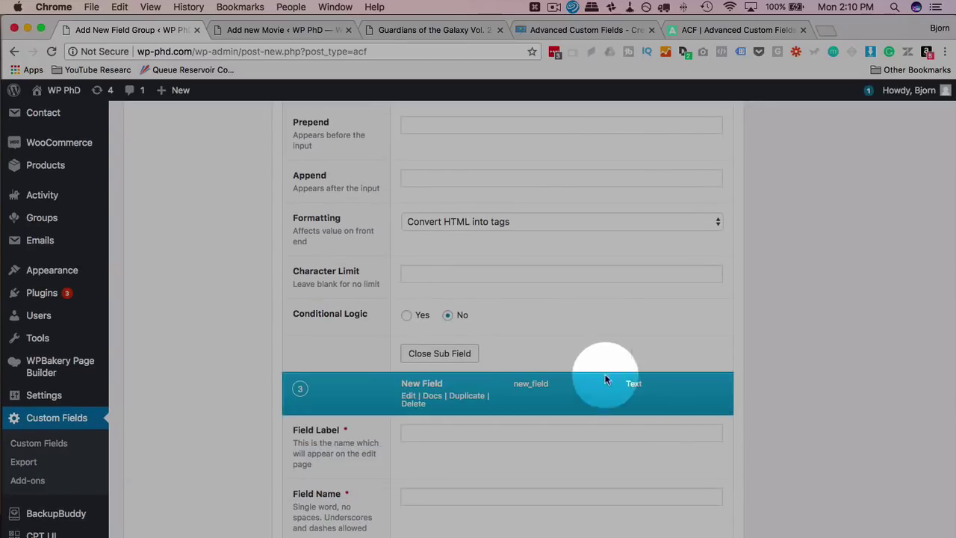
{"action": "scroll", "coordinate": [331, 341], "scroll_direction": "down", "scroll_amount": 8}
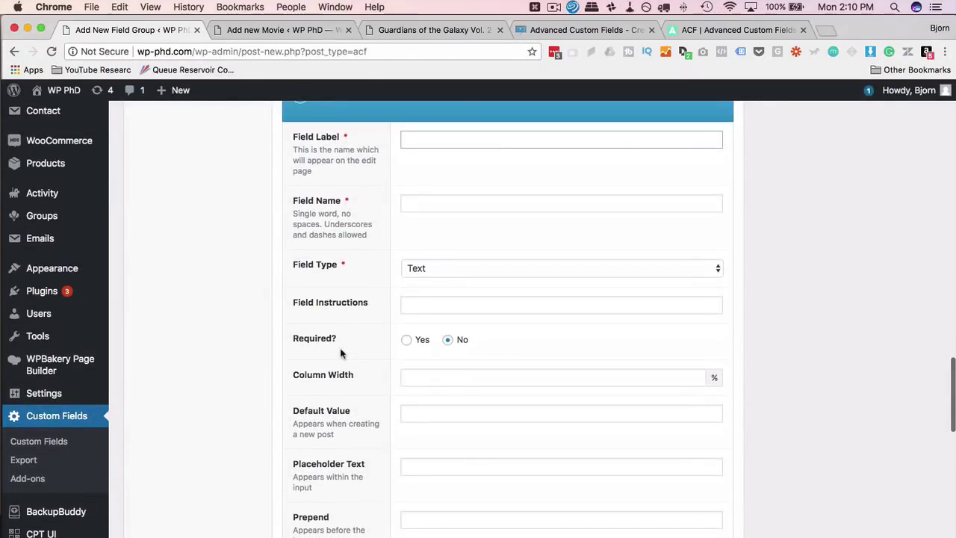
{"action": "type", "text": "Cast Member Image"}
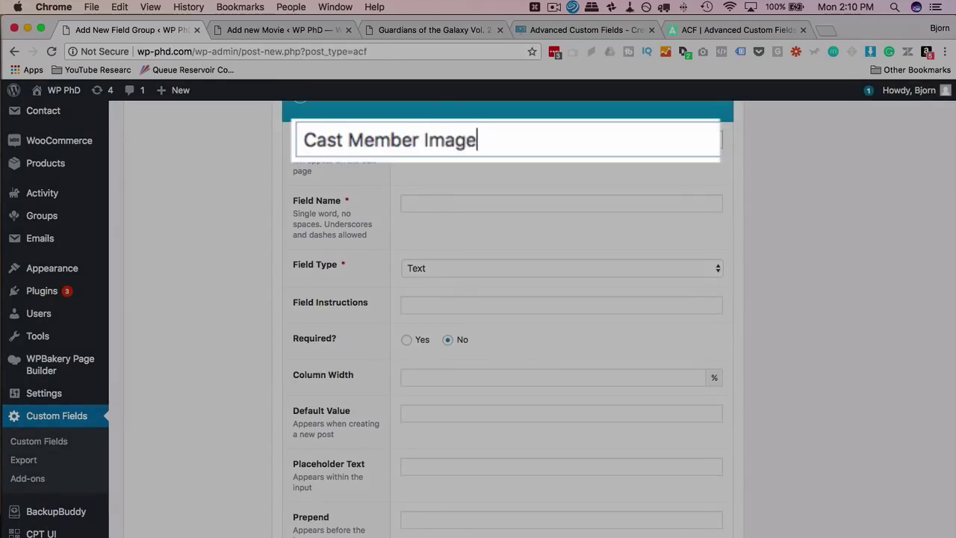
{"action": "key", "text": "Tab"}
Set the Cast Member Image sub field's type to Image and make it required
{"action": "scroll", "coordinate": [448, 213], "scroll_direction": "down", "scroll_amount": 3}
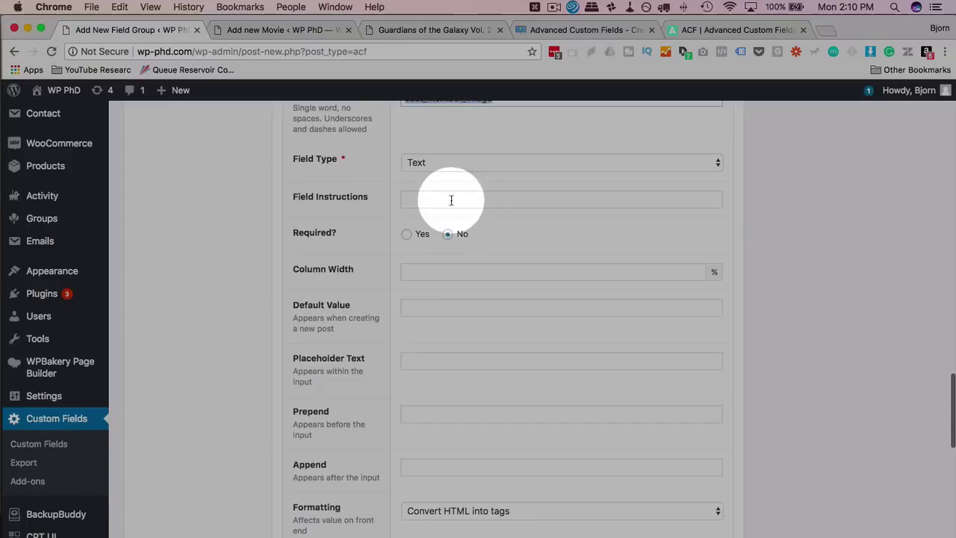
{"action": "left_click", "coordinate": [473, 161]}
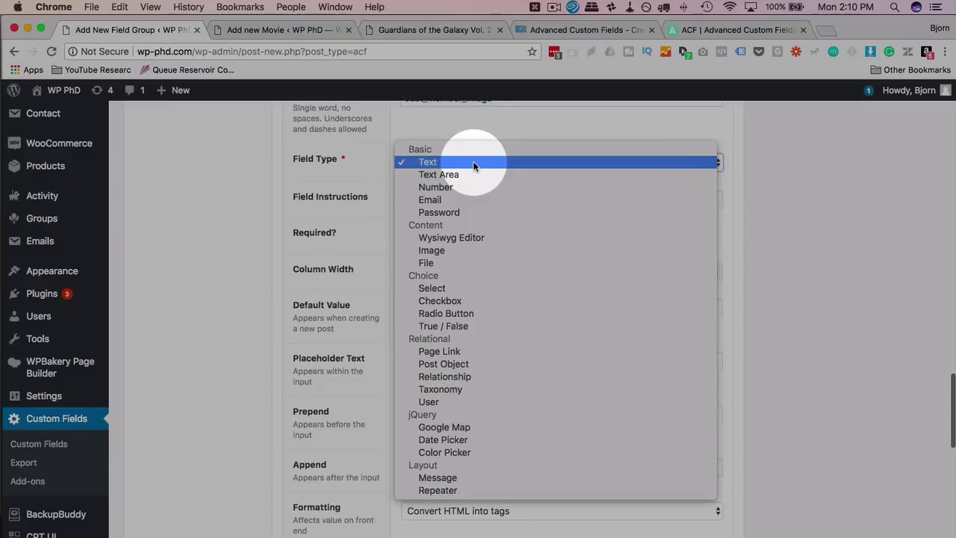
{"action": "left_click", "coordinate": [436, 250]}
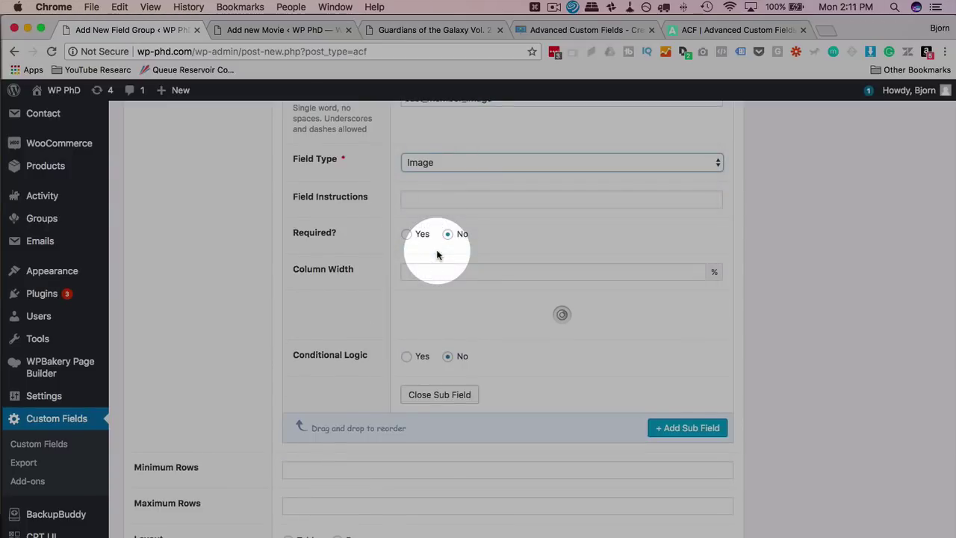
{"action": "left_click", "coordinate": [406, 234]}
Set the Cast Member Image sub field's column width to 30% and its return value to Image URL
{"action": "scroll", "coordinate": [389, 239], "scroll_direction": "down", "scroll_amount": 3}
{"action": "left_click", "coordinate": [438, 179]}
{"action": "type", "text": "30"}
{"action": "left_click", "coordinate": [324, 220]}
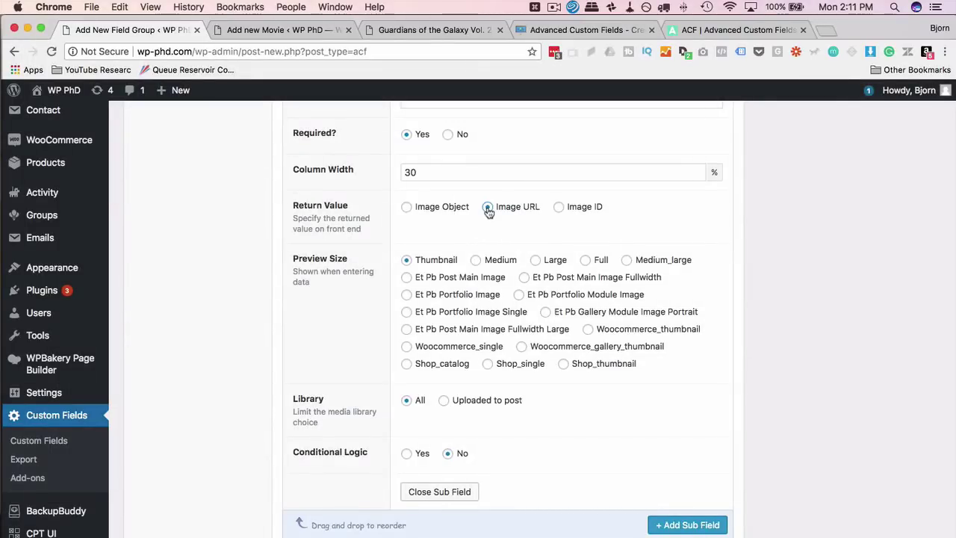
{"action": "left_click_drag", "start_coordinate": [293, 216], "coordinate": [368, 230]}
{"action": "left_click", "coordinate": [366, 228]}
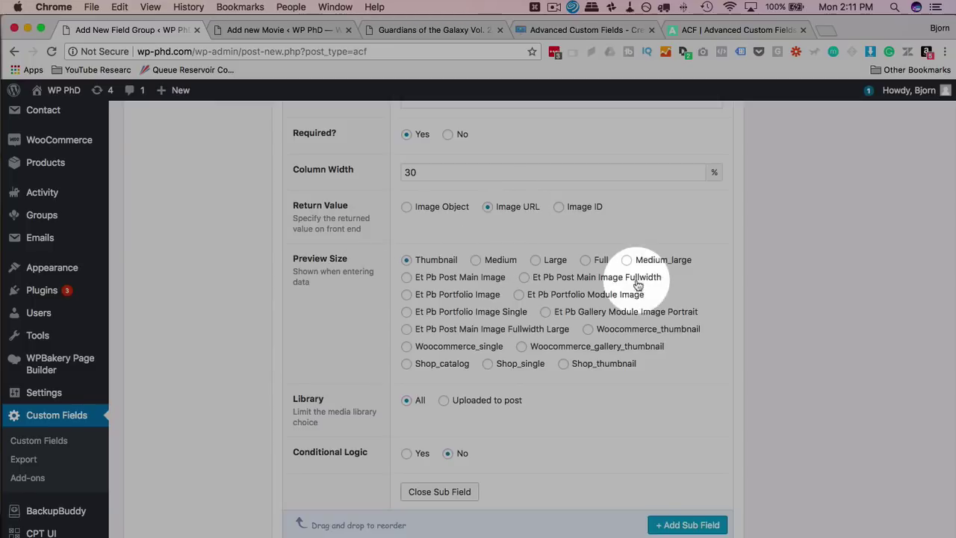
Set the Cast Member Image sub field's preview size to Full
{"action": "left_click", "coordinate": [586, 262]}
{"action": "scroll", "coordinate": [341, 314], "scroll_direction": "down", "scroll_amount": 3}
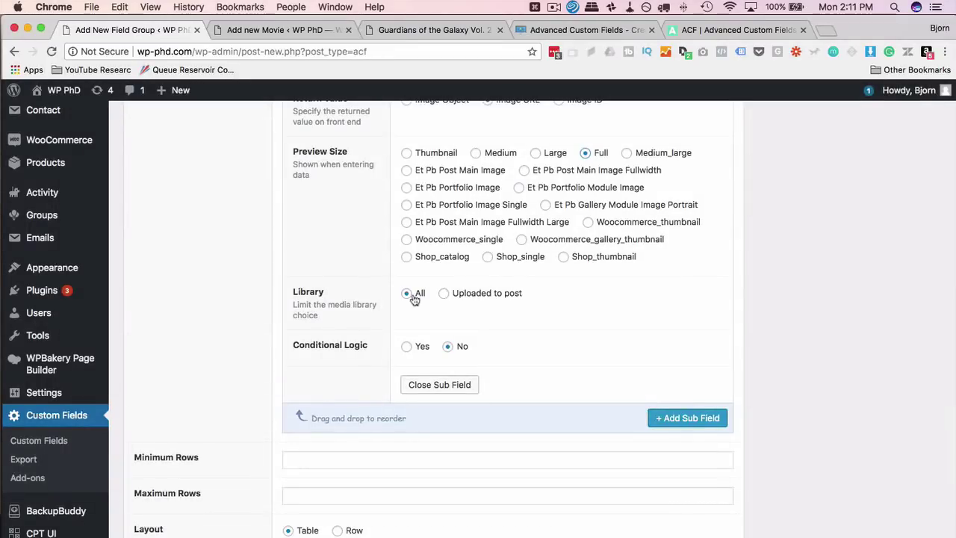
Set the Cast Info repeater's minimum rows to 1 and leave its maximum rows empty
{"action": "scroll", "coordinate": [211, 422], "scroll_direction": "down", "scroll_amount": 5}
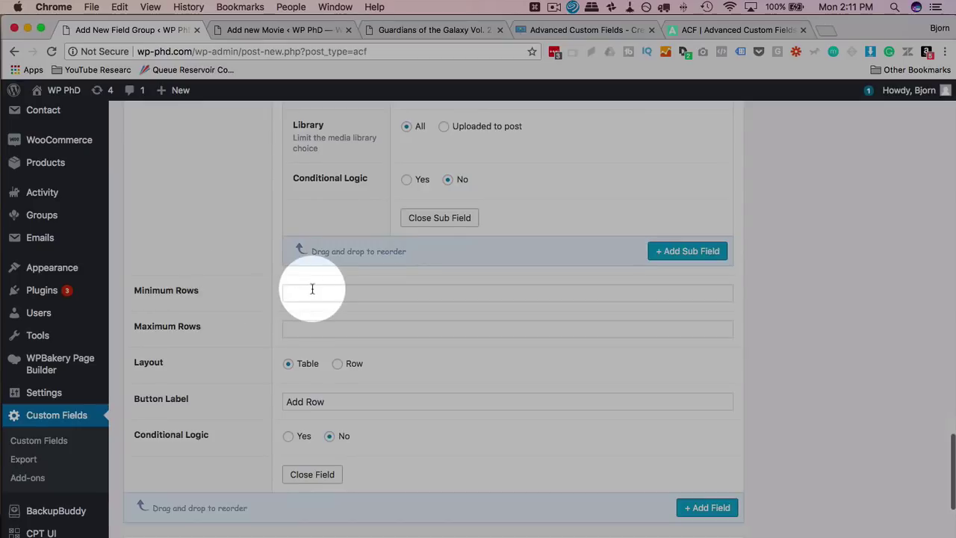
{"action": "left_click", "coordinate": [312, 291]}
{"action": "type", "text": "1"}
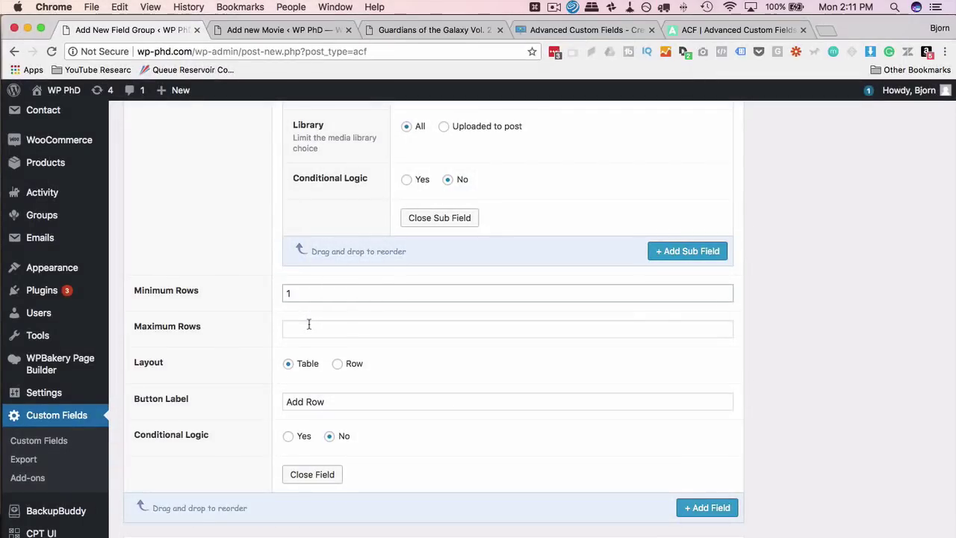
{"action": "left_click", "coordinate": [309, 325]}
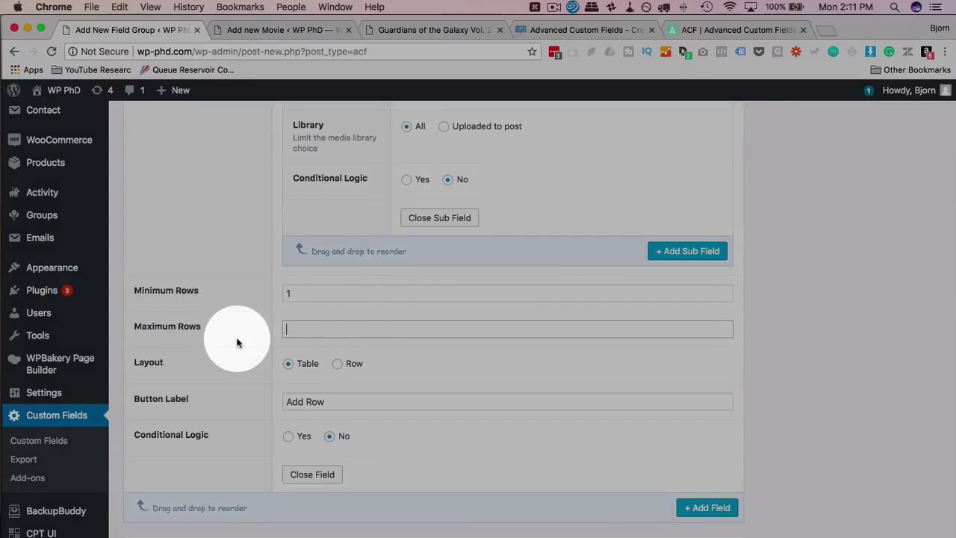
Choose the Row layout for the Cast Info repeater and set its button label to "Add Cast Member"
{"action": "scroll", "coordinate": [237, 342], "scroll_direction": "down", "scroll_amount": 3}
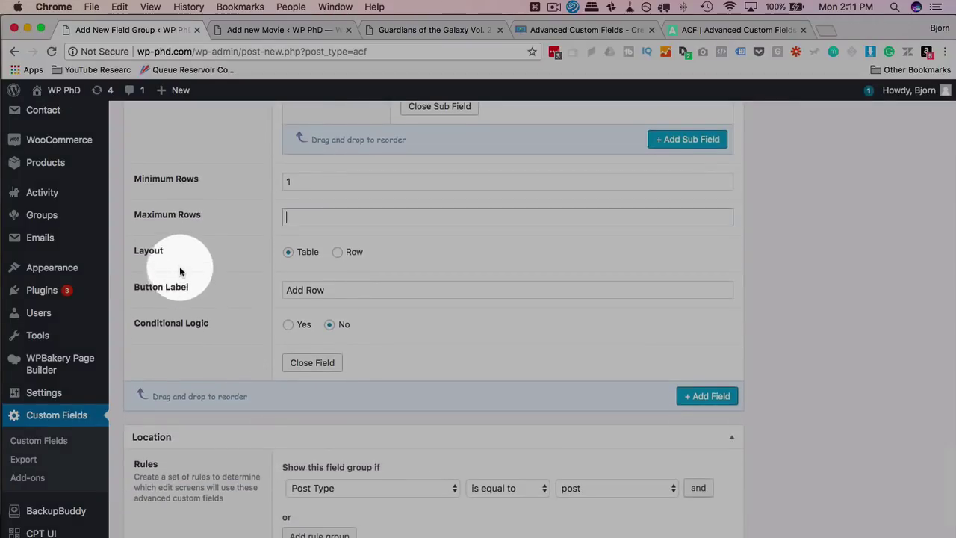
{"action": "left_click", "coordinate": [337, 252]}
{"action": "scroll", "coordinate": [338, 256], "scroll_direction": "down", "scroll_amount": 3}
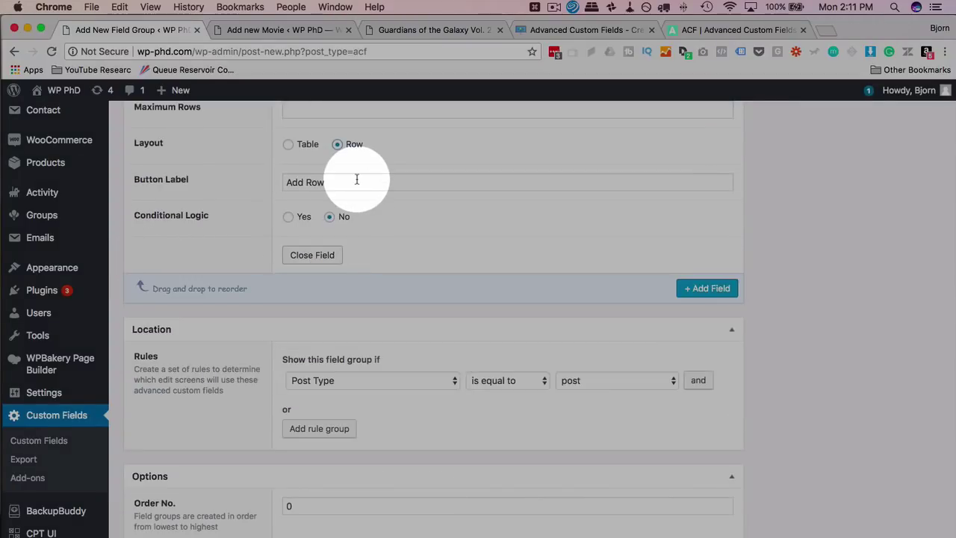
{"action": "scroll", "coordinate": [356, 182], "scroll_direction": "up", "scroll_amount": 2}
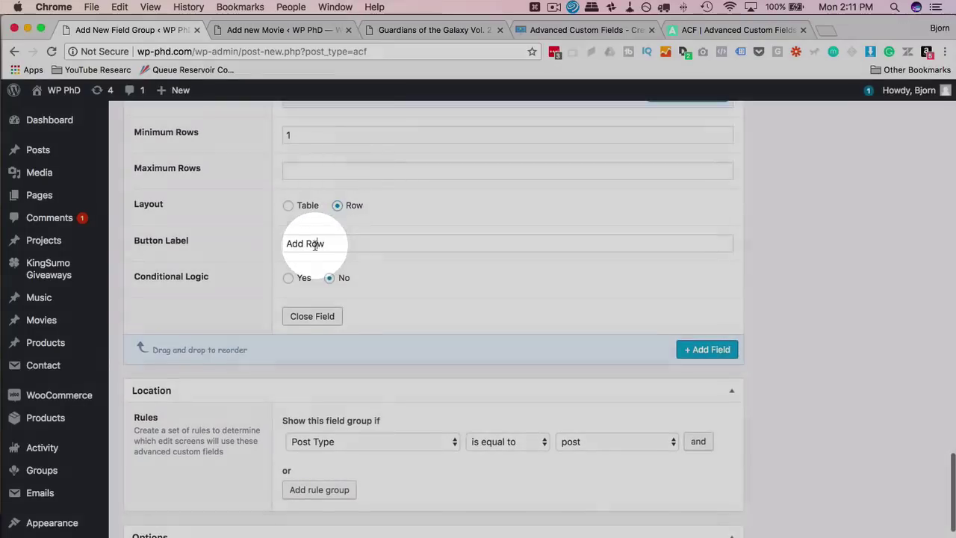
{"action": "double_click", "coordinate": [315, 244]}
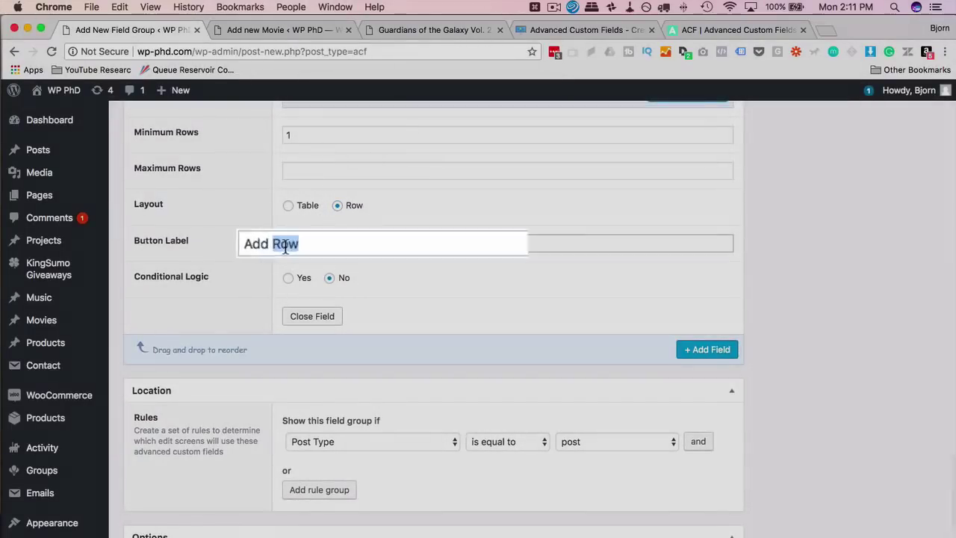
{"action": "type", "text": "Cast Member"}
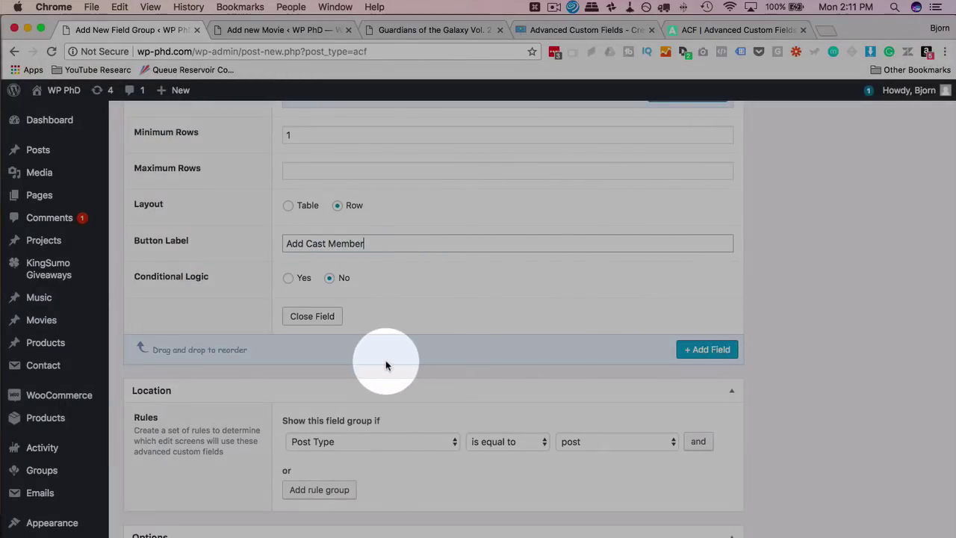
Set the location rule to show the field group when the post type is equal to movie
{"action": "scroll", "coordinate": [264, 342], "scroll_direction": "down", "scroll_amount": 5}
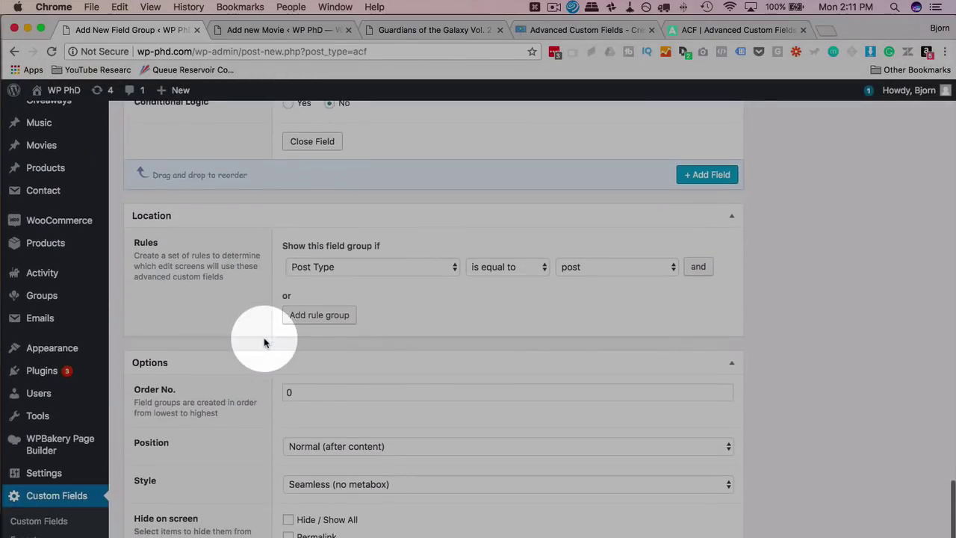
{"action": "left_click", "coordinate": [574, 267]}
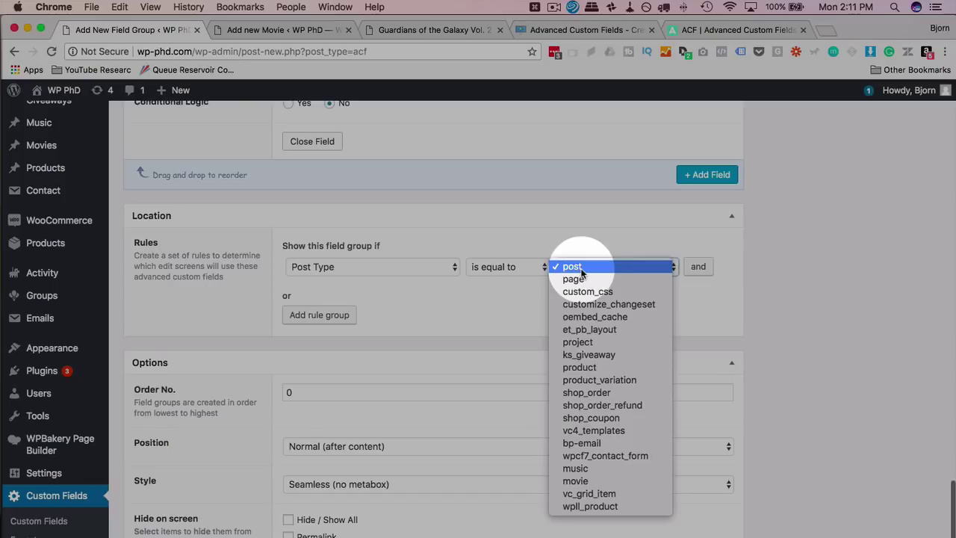
{"action": "left_click", "coordinate": [597, 481]}
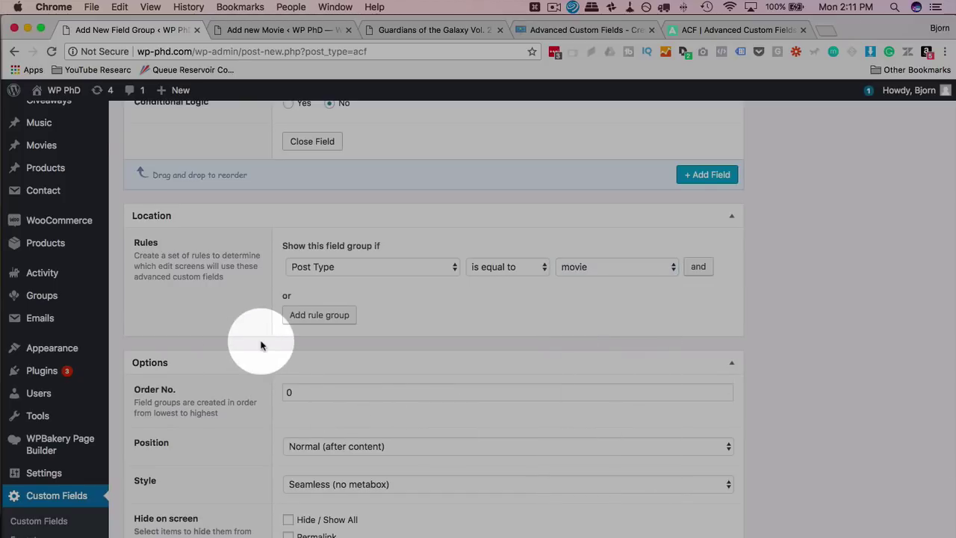
Set the field group's style option to Standard (WP metabox)
{"action": "scroll", "coordinate": [261, 345], "scroll_direction": "down", "scroll_amount": 4}
{"action": "scroll", "coordinate": [221, 296], "scroll_direction": "down", "scroll_amount": 3}
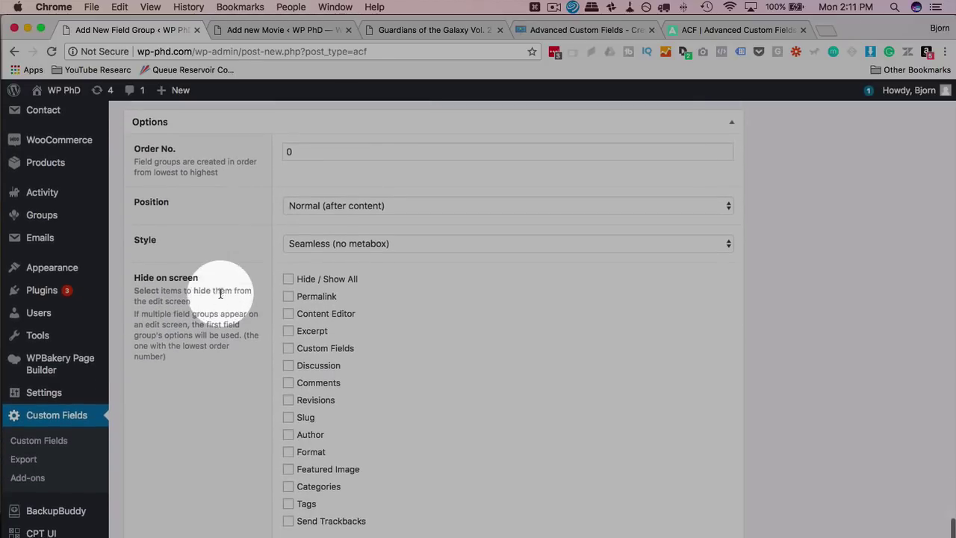
{"action": "left_click", "coordinate": [316, 243]}
{"action": "left_click", "coordinate": [316, 259]}
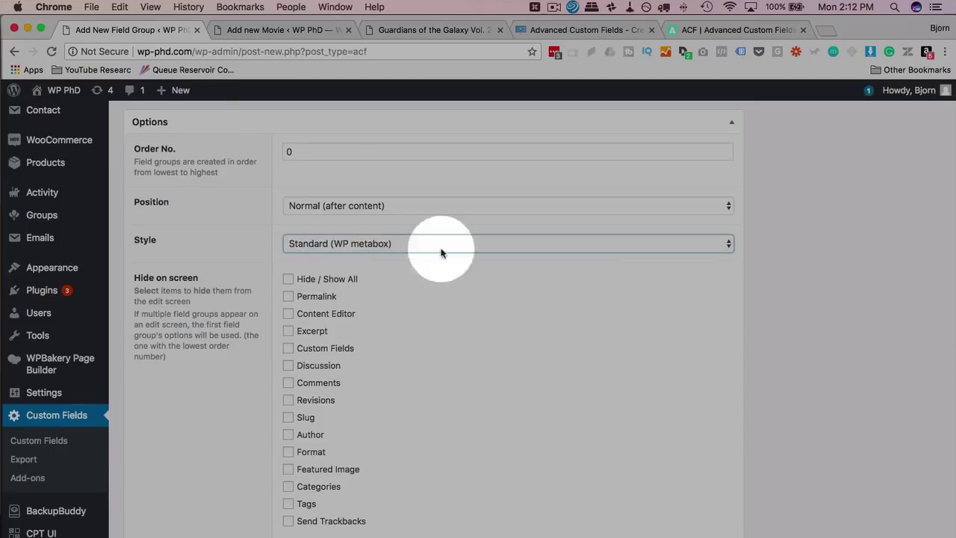
Publish the Cast Info 2 field group
{"action": "scroll", "coordinate": [911, 374], "scroll_direction": "up", "scroll_amount": 15}
{"action": "scroll", "coordinate": [911, 373], "scroll_direction": "up", "scroll_amount": 20}
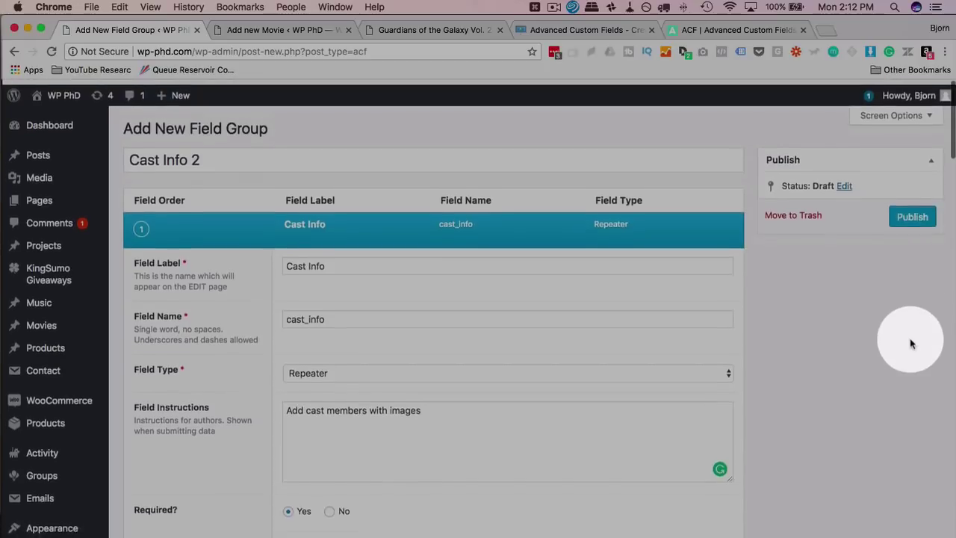
{"action": "left_click", "coordinate": [913, 212]}
Reload the Add new Movie page and check the layout and order of the cast, plot and trailer boxes
{"action": "left_click", "coordinate": [280, 30]}
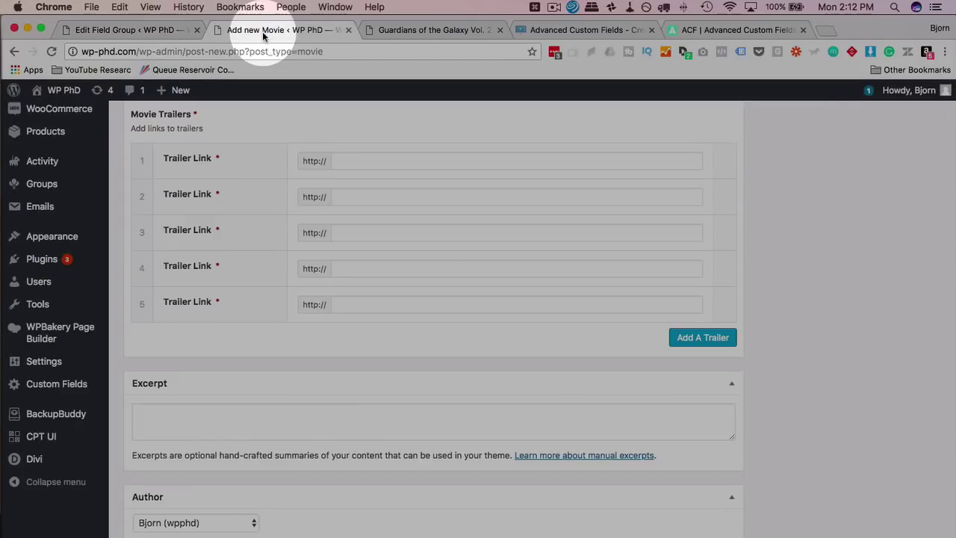
{"action": "left_click", "coordinate": [51, 52]}
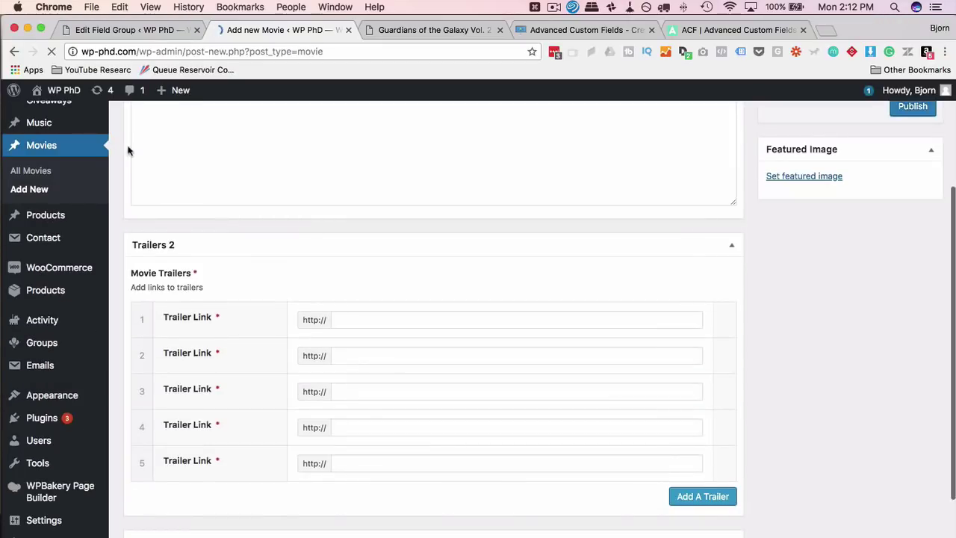
{"action": "scroll", "coordinate": [157, 307], "scroll_direction": "up", "scroll_amount": 3}
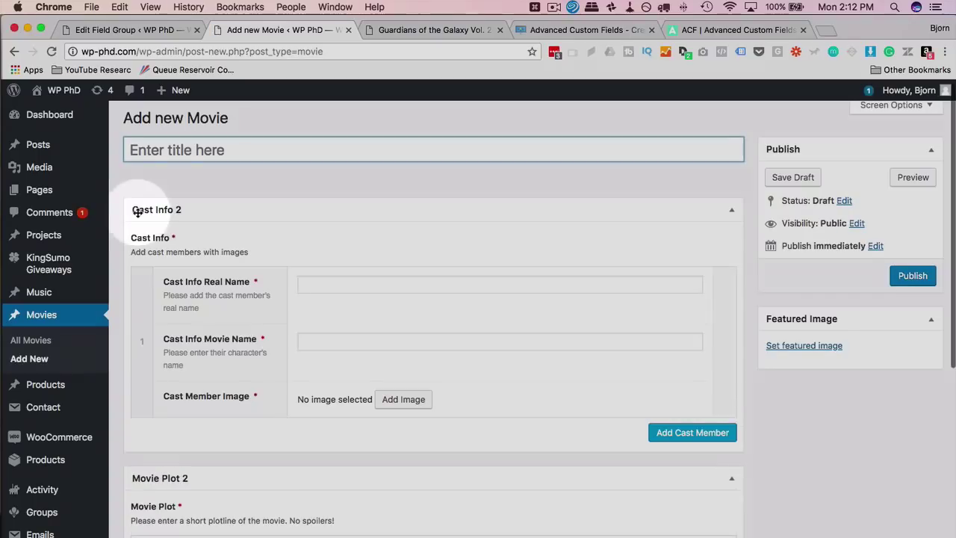
{"action": "scroll", "coordinate": [142, 249], "scroll_direction": "down", "scroll_amount": 3}
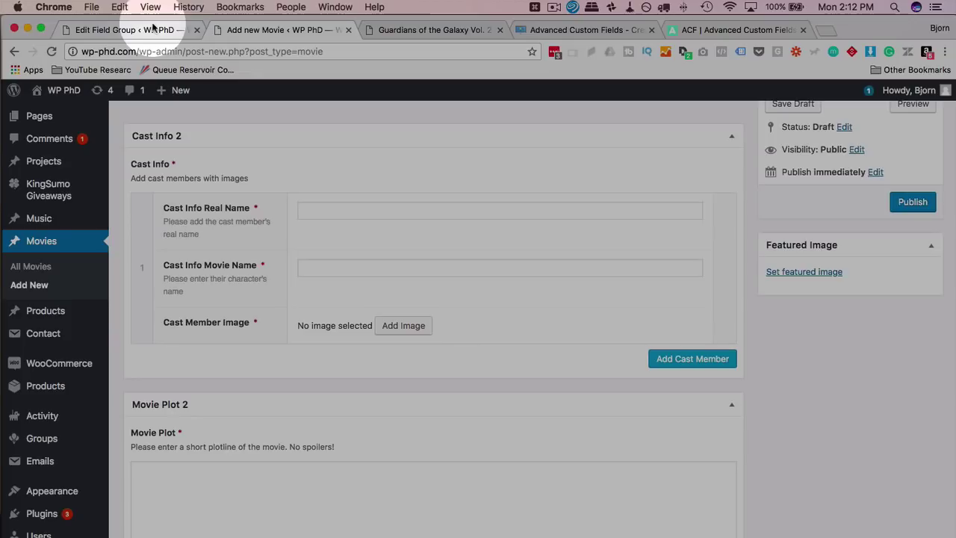
{"action": "scroll", "coordinate": [172, 221], "scroll_direction": "down", "scroll_amount": 5}
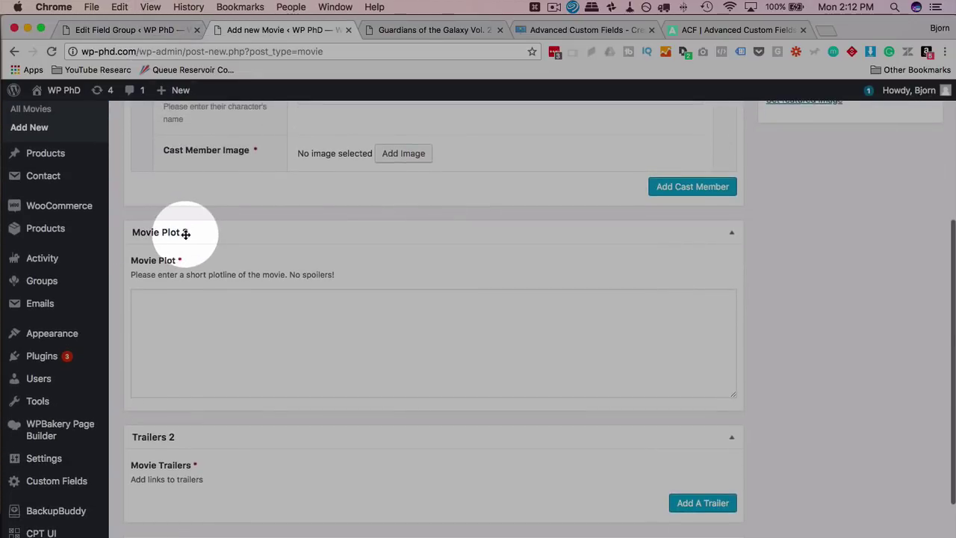
{"action": "scroll", "coordinate": [185, 233], "scroll_direction": "down", "scroll_amount": 2}
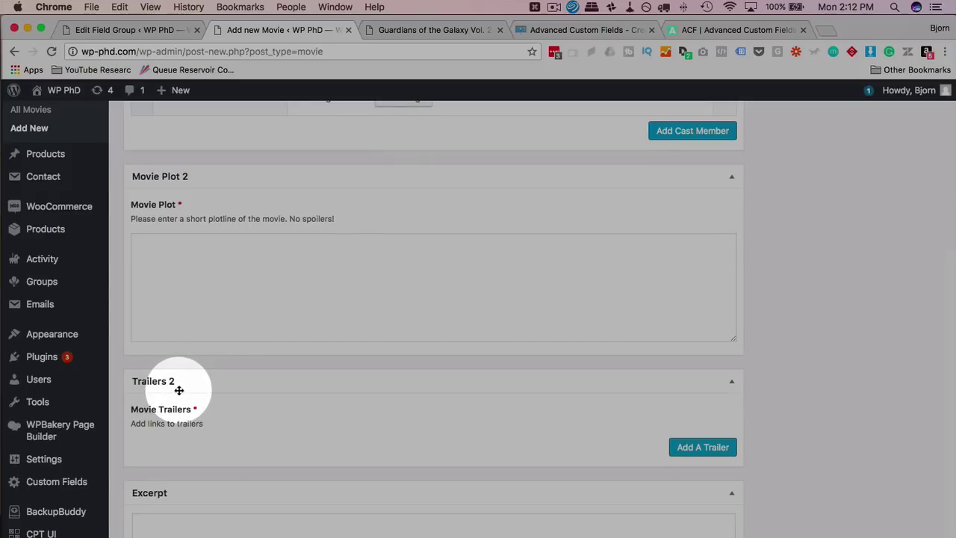
Return to the Cast Info 2 field group and set its order number to 2
{"action": "left_click", "coordinate": [171, 30]}
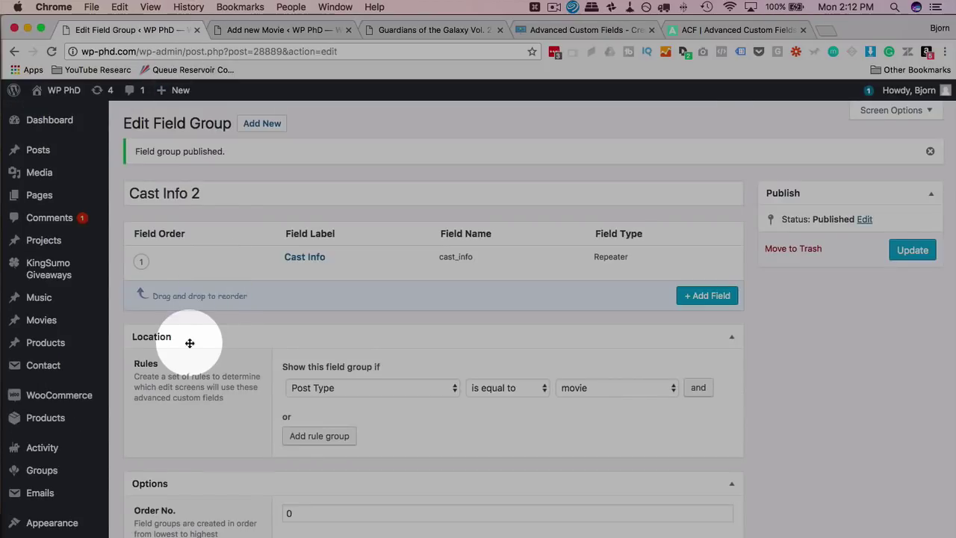
{"action": "scroll", "coordinate": [189, 343], "scroll_direction": "down", "scroll_amount": 5}
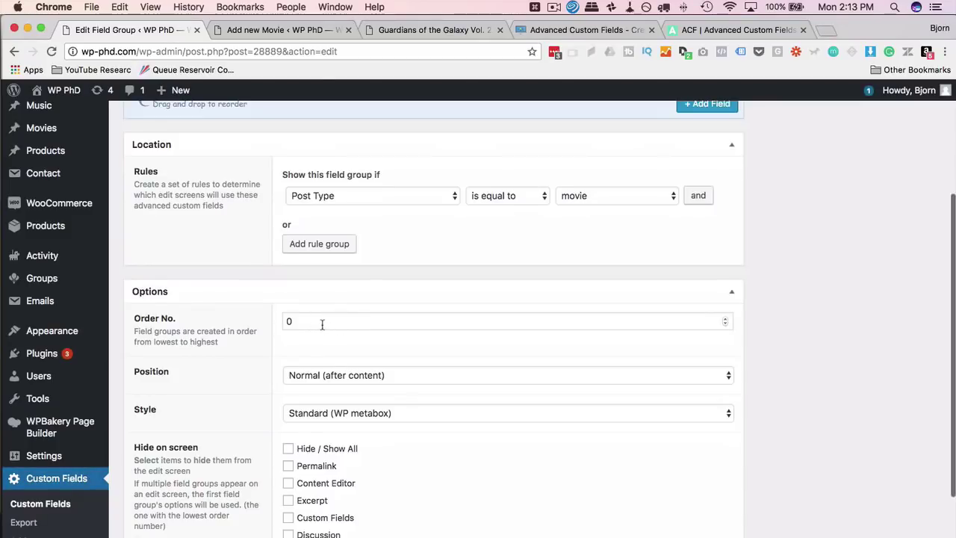
{"action": "left_click", "coordinate": [322, 324]}
{"action": "key", "text": "BackSpace"}
{"action": "type", "text": "2"}
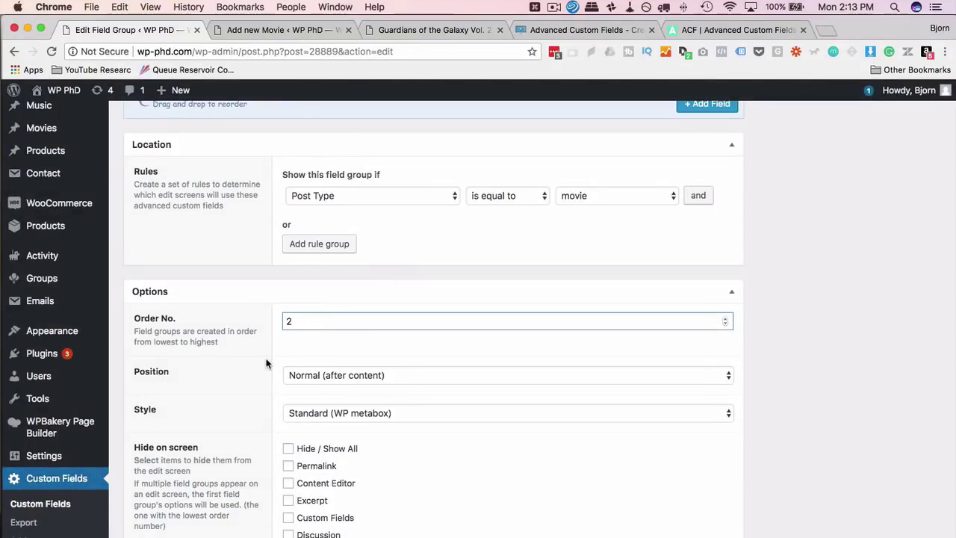
{"action": "scroll", "coordinate": [269, 351], "scroll_direction": "down", "scroll_amount": 3}
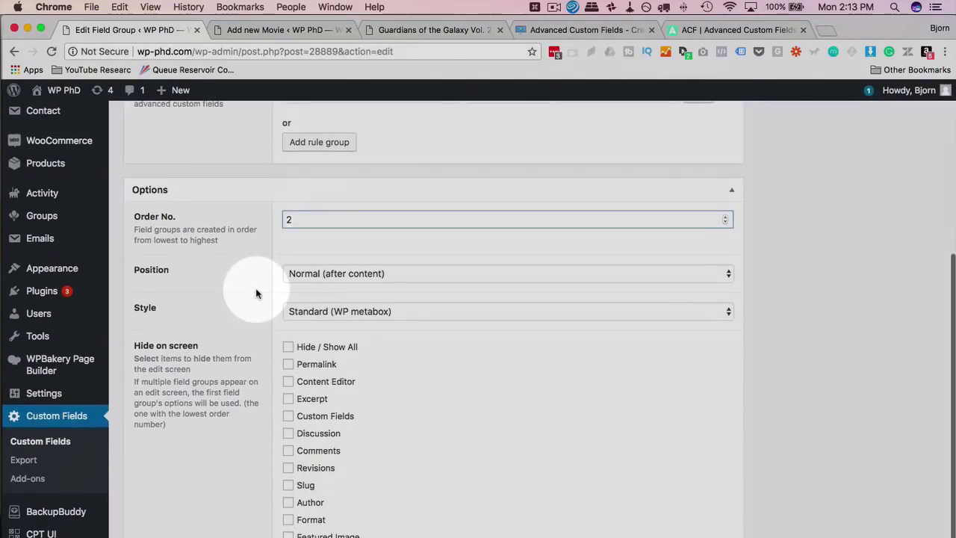
Change the Cast Info repeater's layout to Table and update the field group
{"action": "scroll", "coordinate": [254, 291], "scroll_direction": "up", "scroll_amount": 4}
{"action": "scroll", "coordinate": [290, 306], "scroll_direction": "up", "scroll_amount": 3}
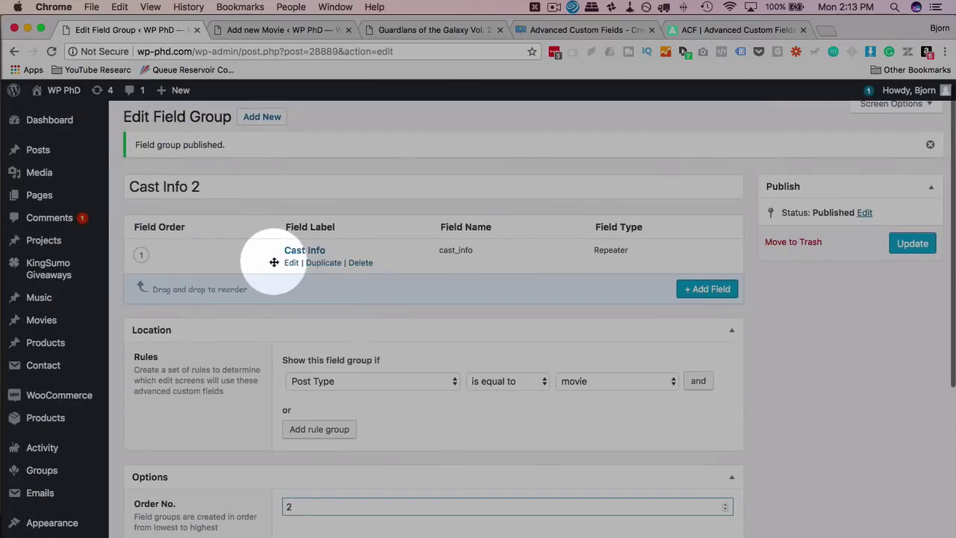
{"action": "left_click", "coordinate": [291, 264]}
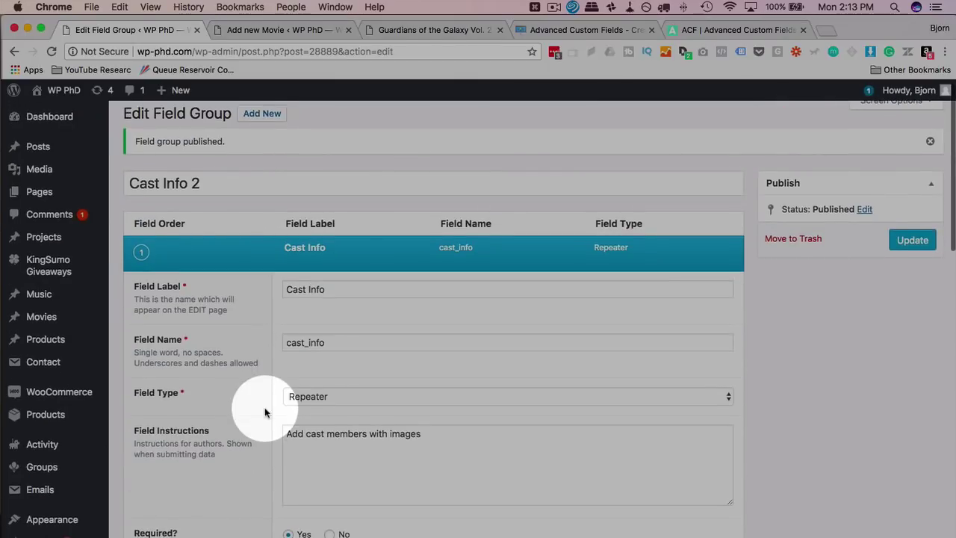
{"action": "scroll", "coordinate": [265, 411], "scroll_direction": "down", "scroll_amount": 10}
{"action": "scroll", "coordinate": [264, 407], "scroll_direction": "down", "scroll_amount": 1}
{"action": "scroll", "coordinate": [265, 407], "scroll_direction": "up", "scroll_amount": 3}
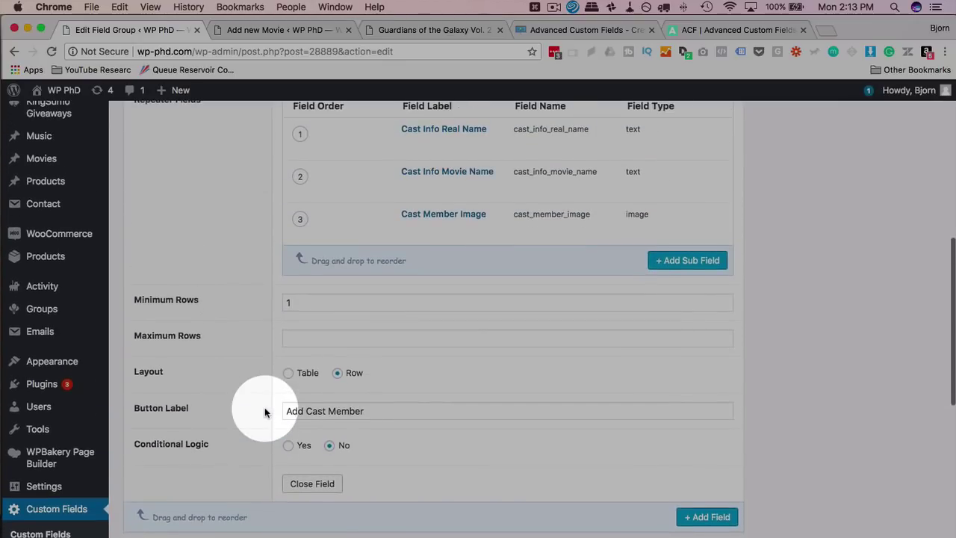
{"action": "scroll", "coordinate": [735, 470], "scroll_direction": "up", "scroll_amount": 8}
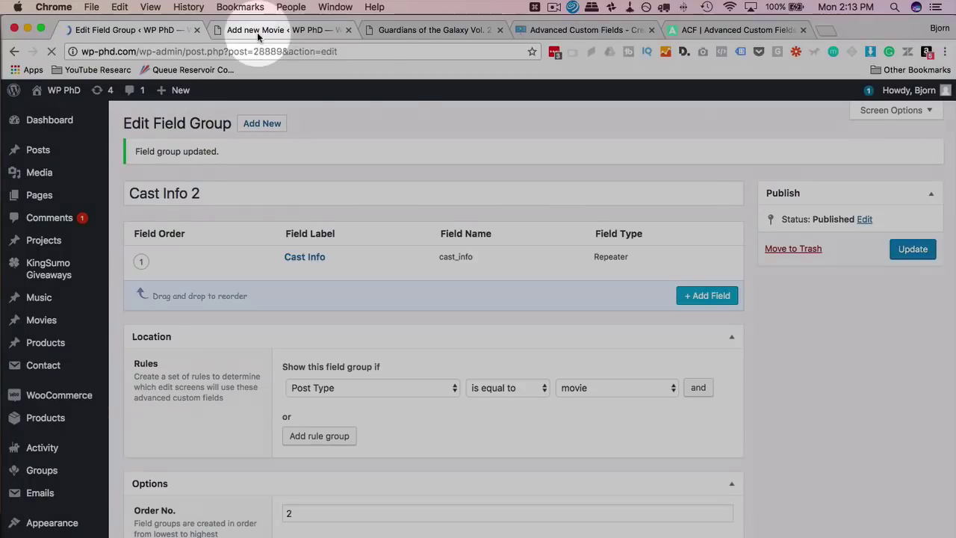
Reload the Add new Movie page and check the box order and the Cast Info sub field layout
{"action": "left_click", "coordinate": [257, 32]}
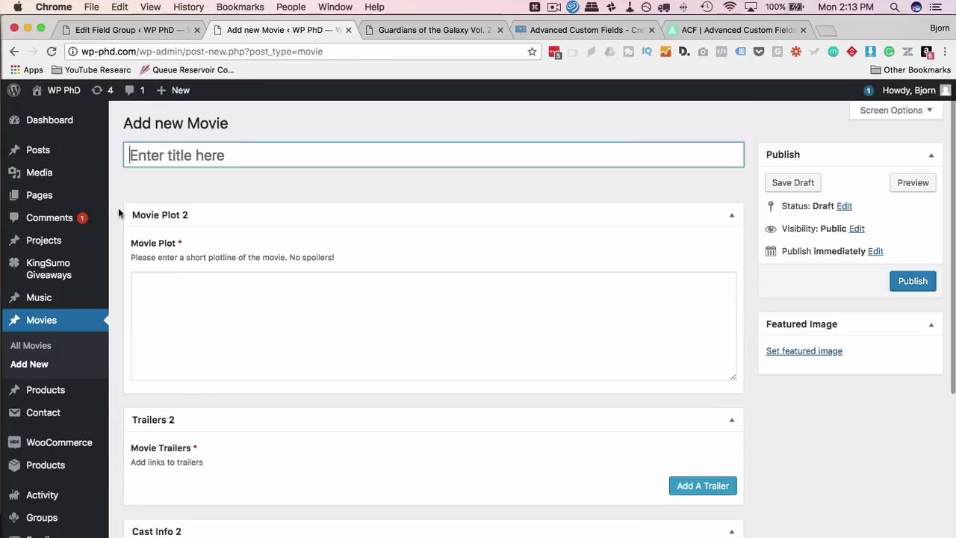
{"action": "scroll", "coordinate": [118, 209], "scroll_direction": "down", "scroll_amount": 5}
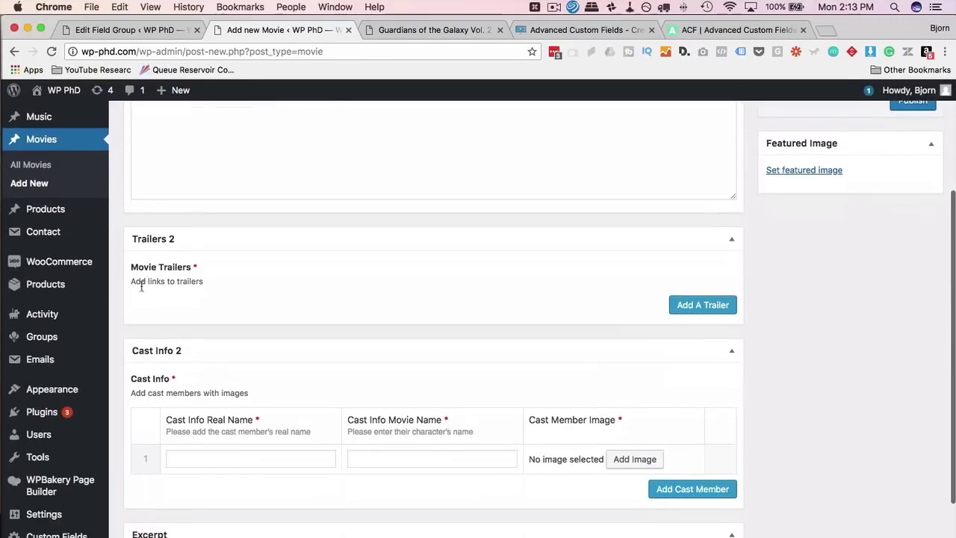
{"action": "scroll", "coordinate": [175, 323], "scroll_direction": "down", "scroll_amount": 4}
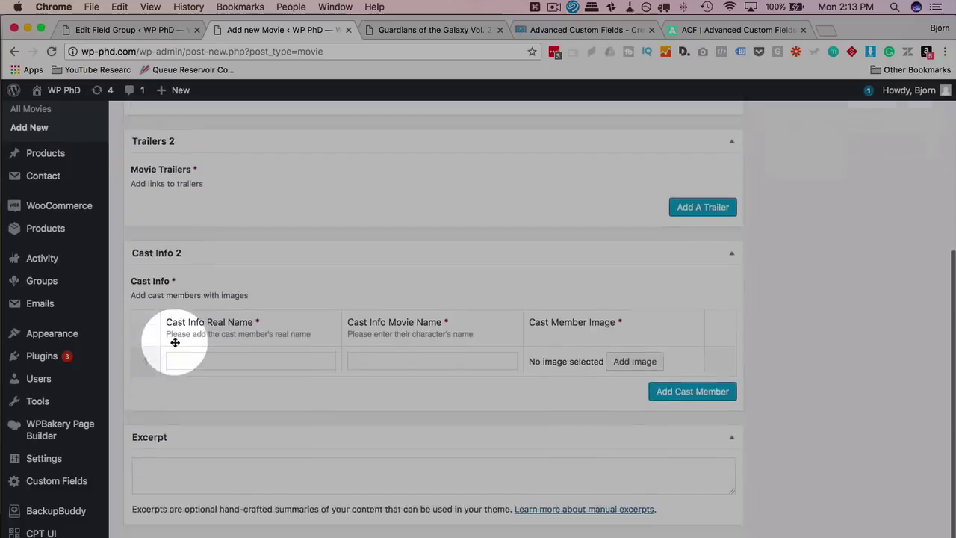
Add four more cast member rows to the Cast Info table on the new movie
{"action": "left_click", "coordinate": [182, 312]}
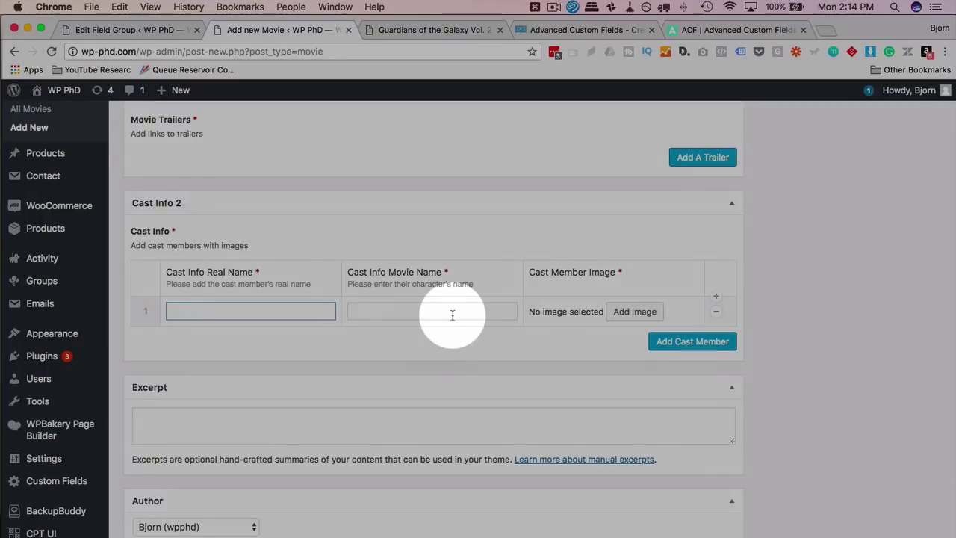
{"action": "left_click", "coordinate": [691, 342]}
{"action": "left_click", "coordinate": [691, 371]}
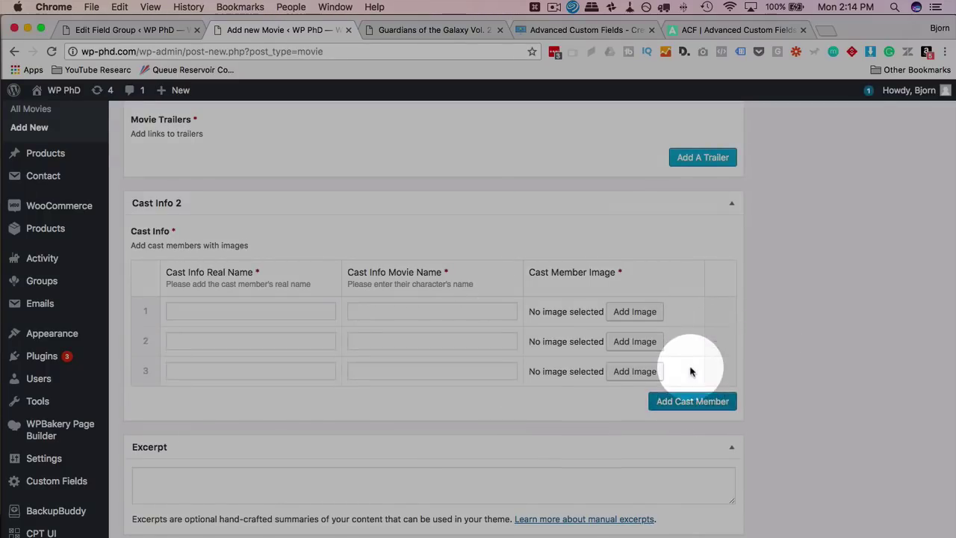
{"action": "left_click", "coordinate": [693, 401]}
{"action": "left_click", "coordinate": [693, 432]}
{"action": "scroll", "coordinate": [690, 433], "scroll_direction": "up", "scroll_amount": 1}
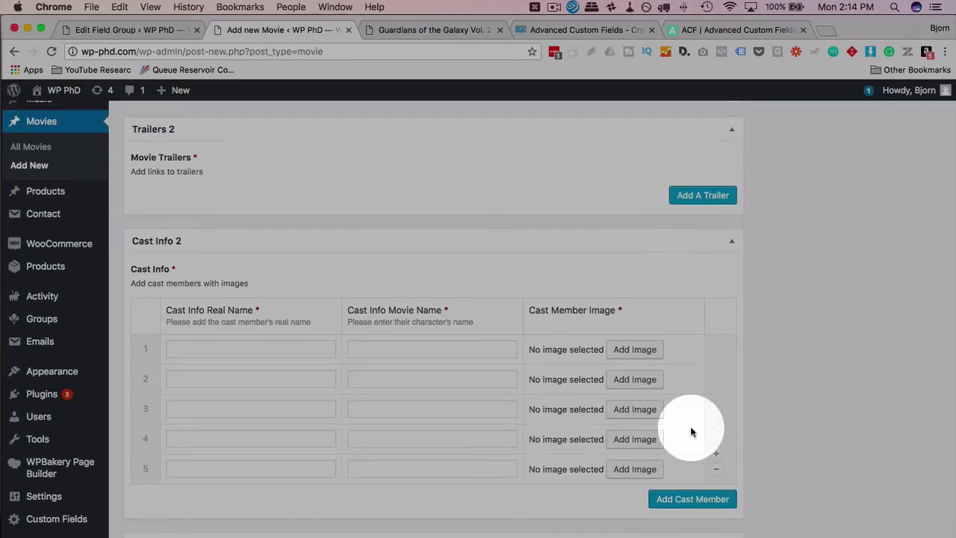
{"action": "scroll", "coordinate": [771, 388], "scroll_direction": "down", "scroll_amount": 2}
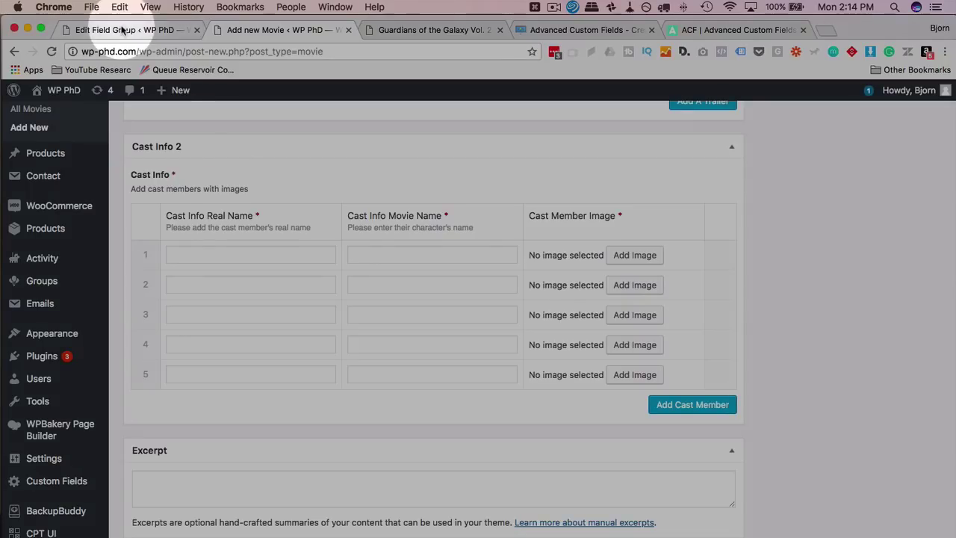
Review the cast, trailer, storyline and movie info sections on the sample Guardians of the Galaxy Vol. 2 page
{"action": "left_click", "coordinate": [449, 30]}
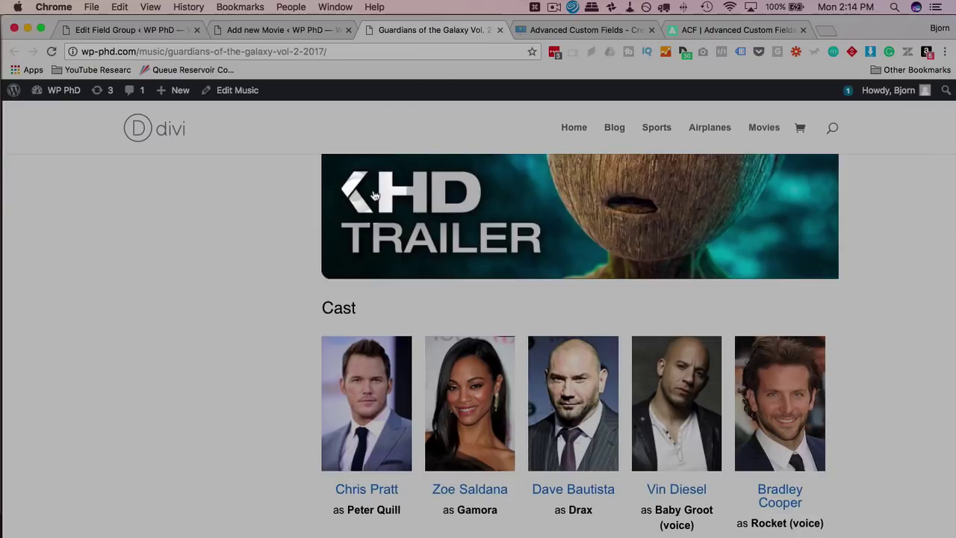
{"action": "scroll", "coordinate": [264, 308], "scroll_direction": "up", "scroll_amount": 10}
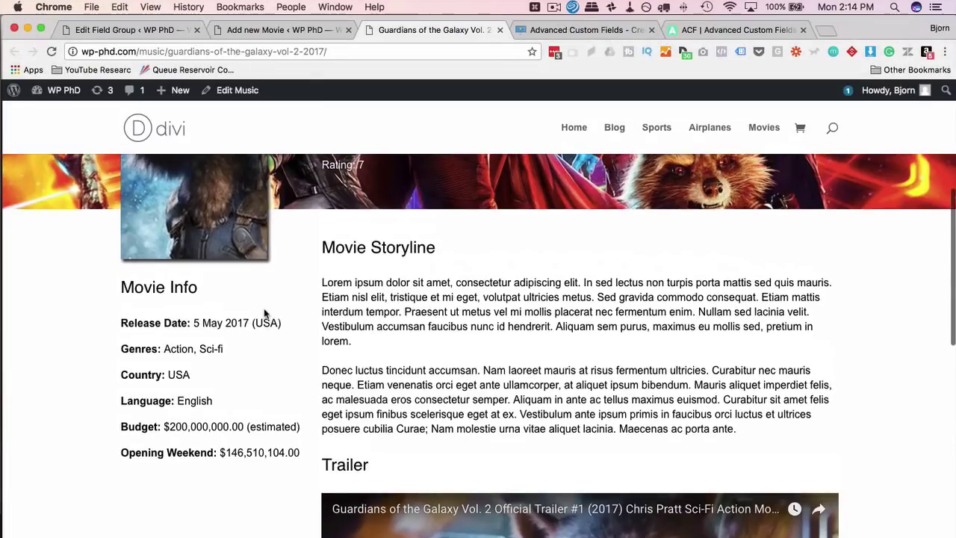
Look over the Guardians of the Galaxy Vol. 2 sample page, including its header, movie info, storyline and trailers
{"action": "scroll", "coordinate": [363, 316], "scroll_direction": "down", "scroll_amount": 10}
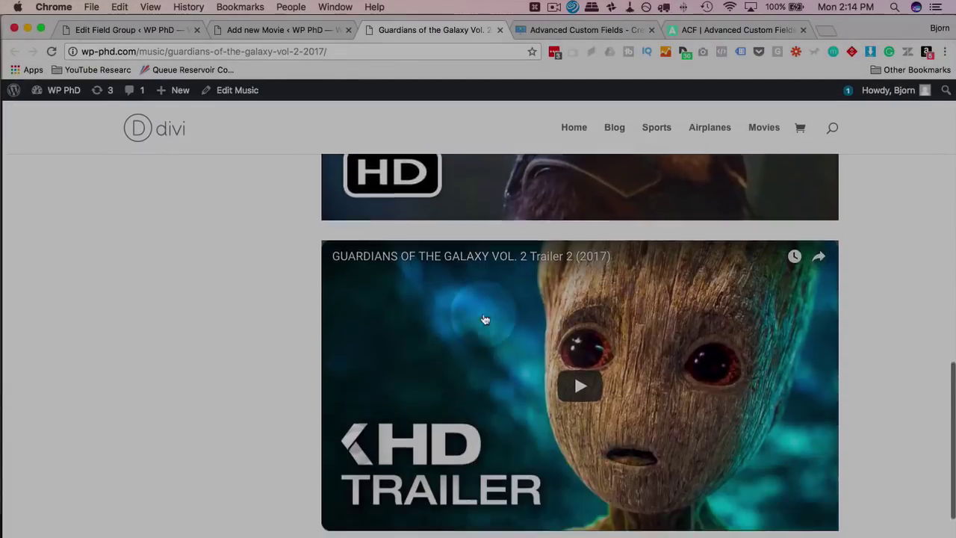
{"action": "scroll", "coordinate": [238, 433], "scroll_direction": "up", "scroll_amount": 10}
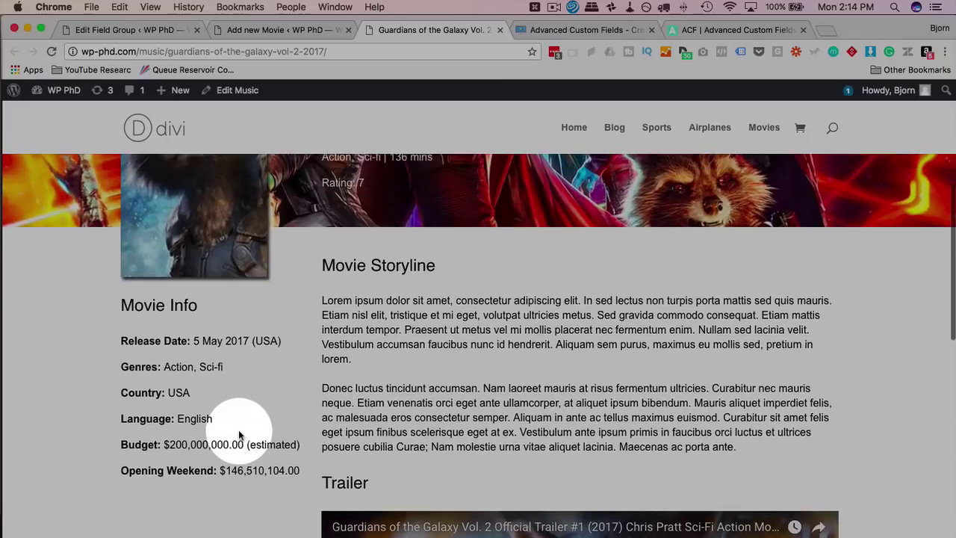
{"action": "scroll", "coordinate": [238, 430], "scroll_direction": "up", "scroll_amount": 2}
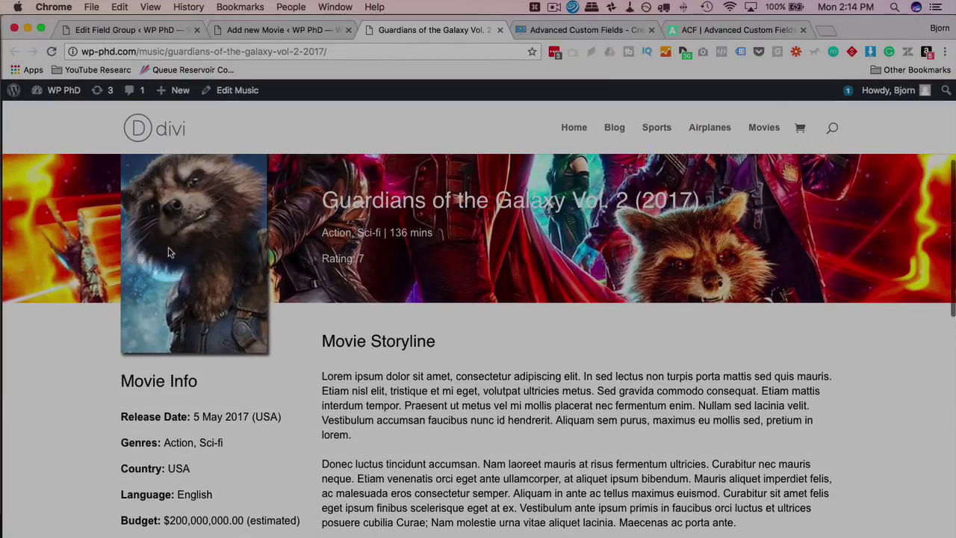
{"action": "scroll", "coordinate": [204, 520], "scroll_direction": "down", "scroll_amount": 1}
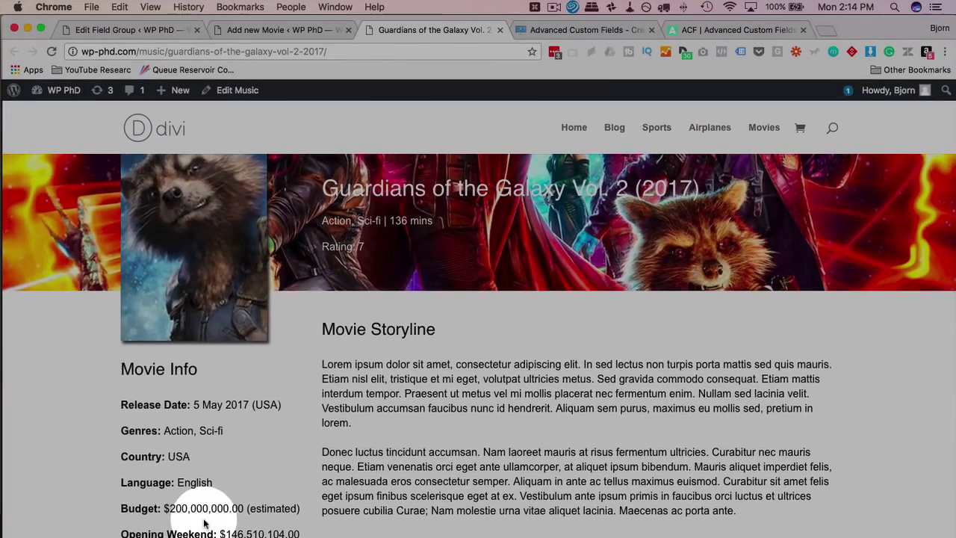
Review the new movie entry form and its Movie Plot, Trailers and Cast Info sections
{"action": "left_click", "coordinate": [271, 30]}
{"action": "right_click", "coordinate": [879, 388]}
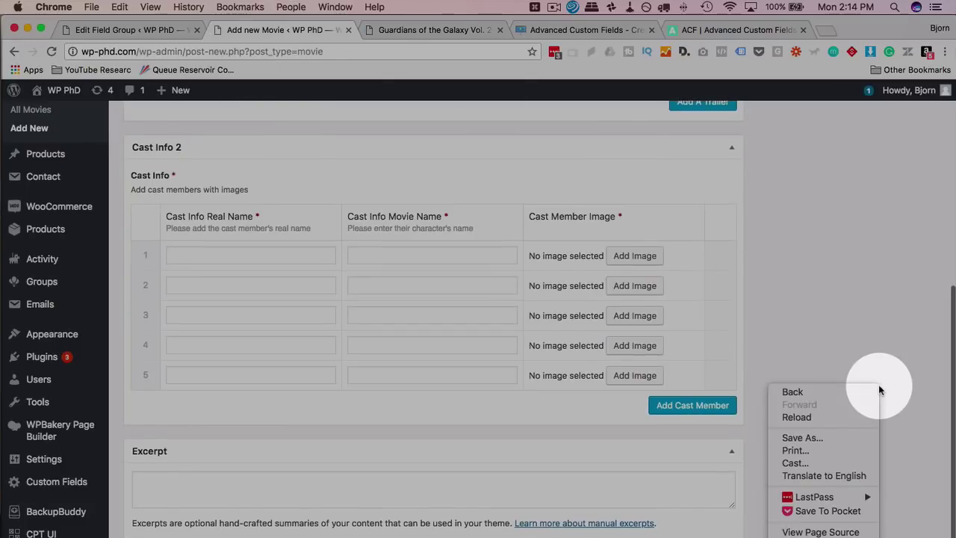
{"action": "left_click", "coordinate": [860, 345]}
{"action": "scroll", "coordinate": [862, 343], "scroll_direction": "up", "scroll_amount": 10}
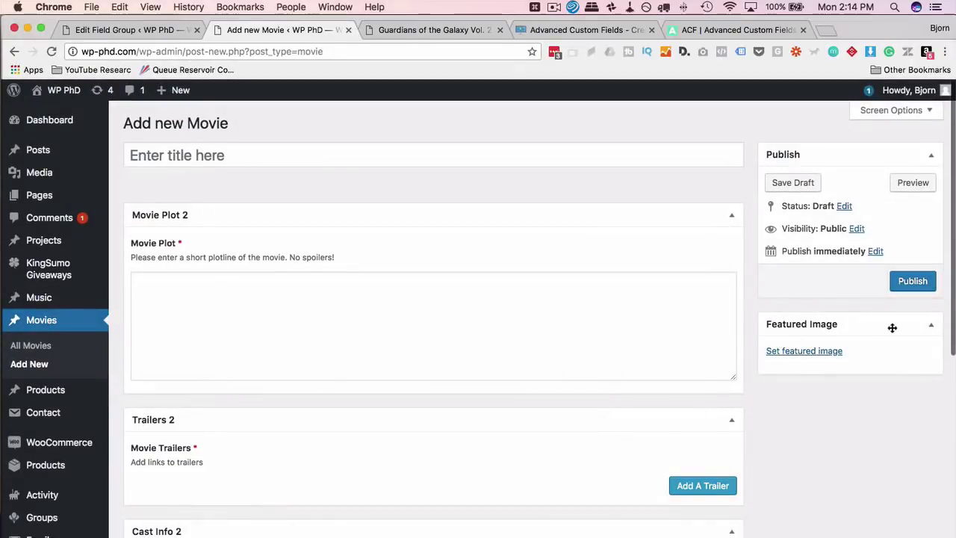
{"action": "scroll", "coordinate": [891, 329], "scroll_direction": "down", "scroll_amount": 1}
{"action": "left_click", "coordinate": [844, 292]}
{"action": "scroll", "coordinate": [844, 292], "scroll_direction": "down", "scroll_amount": 5}
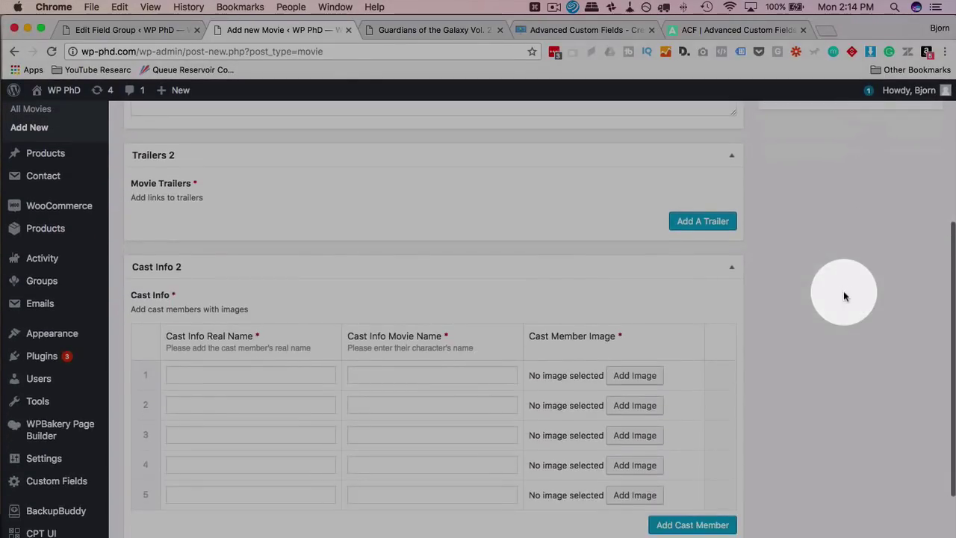
Title the new field group "Movie Specifics" and add its first field
{"action": "left_click", "coordinate": [159, 30]}
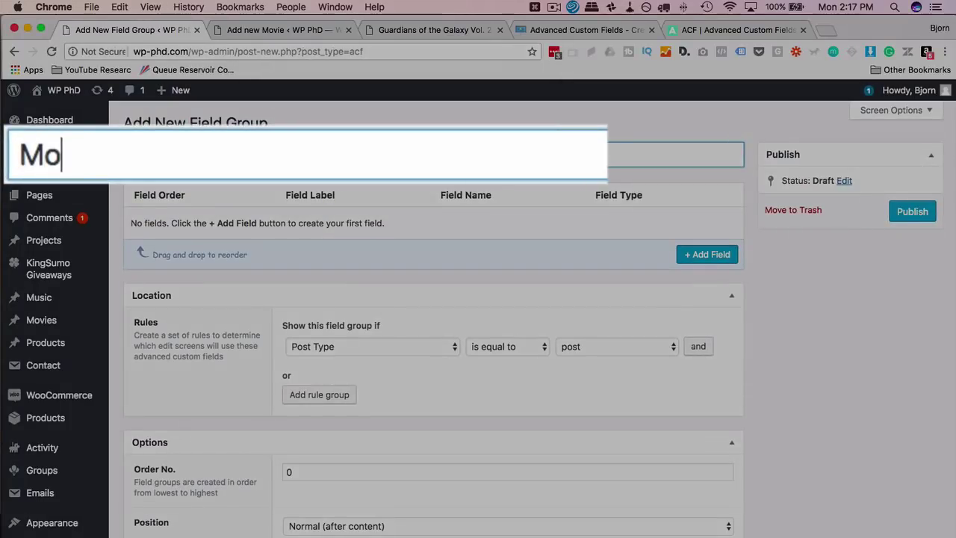
{"action": "type", "text": "vie Specifics"}
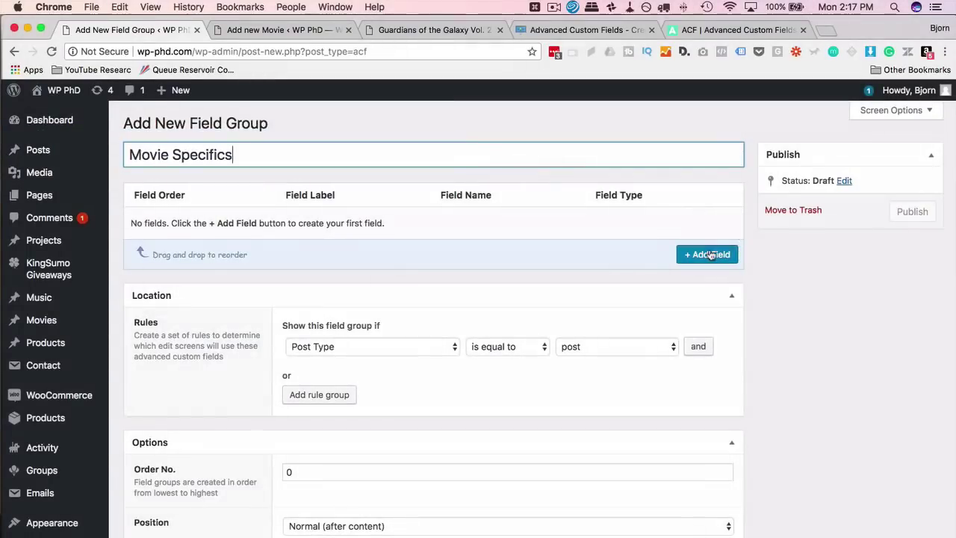
{"action": "left_click", "coordinate": [709, 254]}
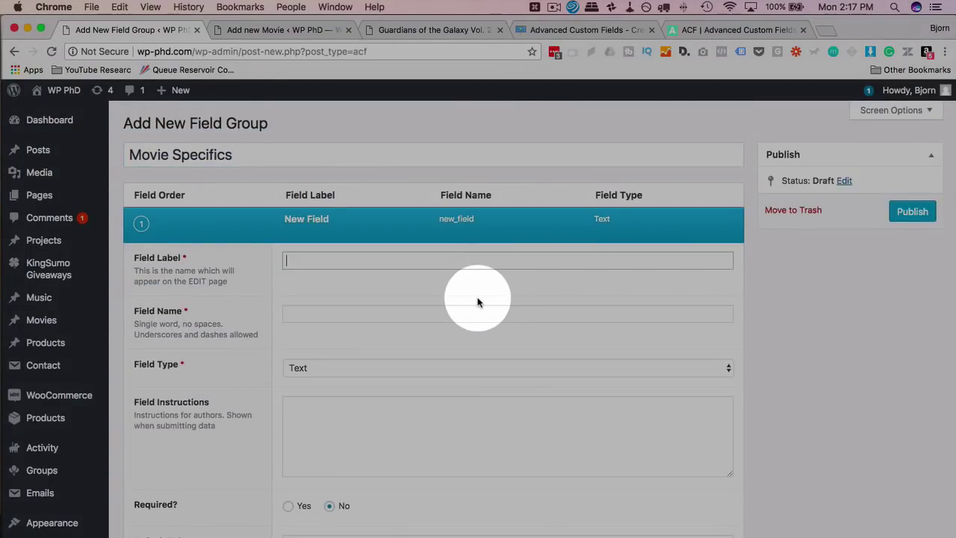
Label the first field "Movie Picture", using the poster image on the sample movie page as reference
{"action": "left_click", "coordinate": [427, 30]}
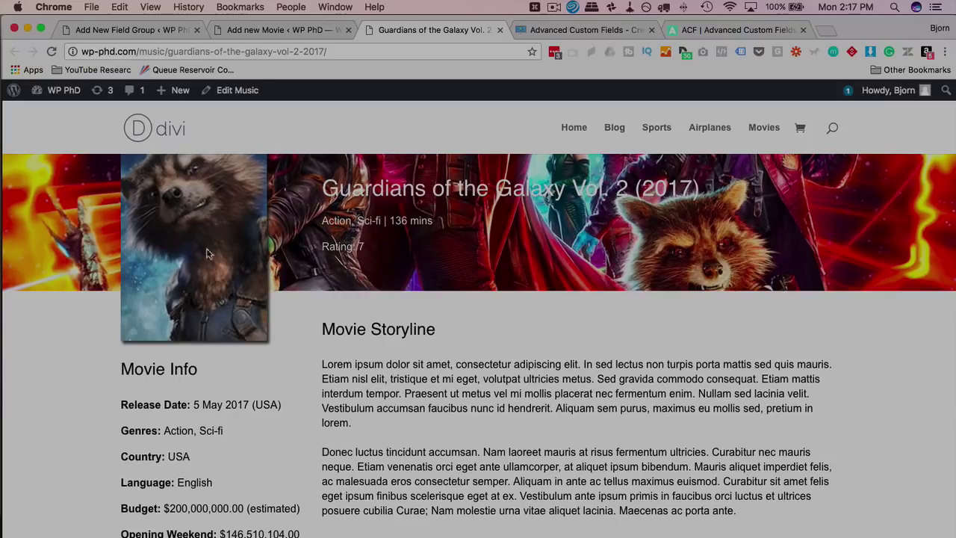
{"action": "left_click", "coordinate": [120, 30]}
{"action": "left_click", "coordinate": [314, 260]}
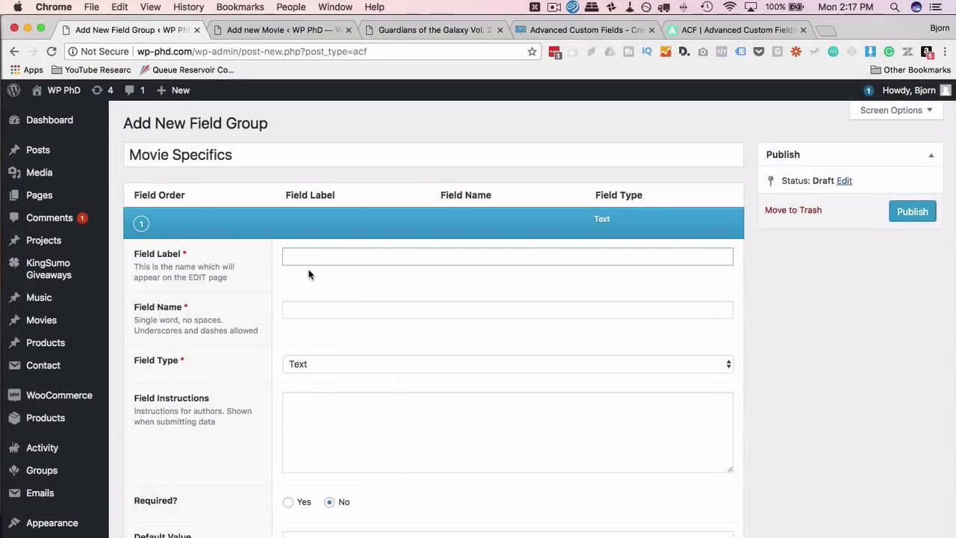
{"action": "type", "text": "Movie Picture"}
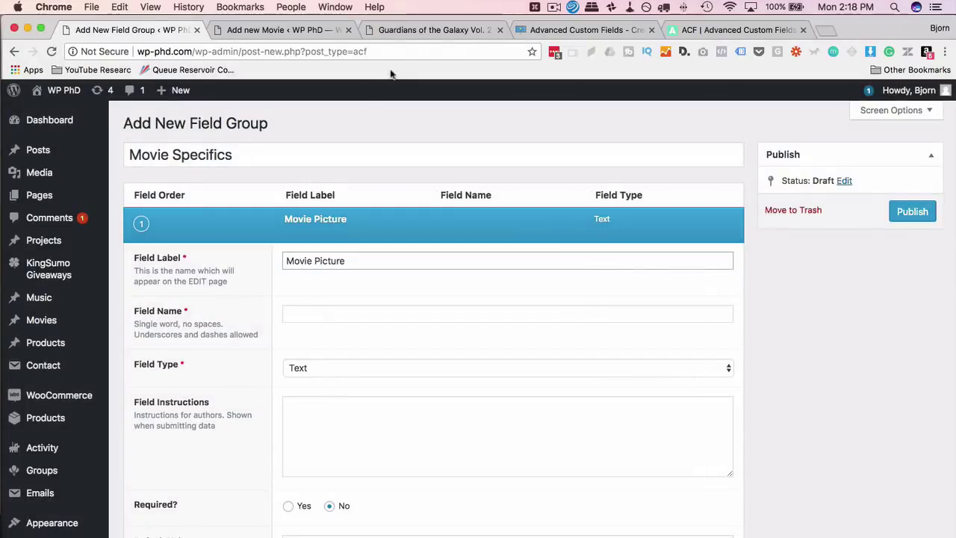
{"action": "left_click", "coordinate": [403, 30]}
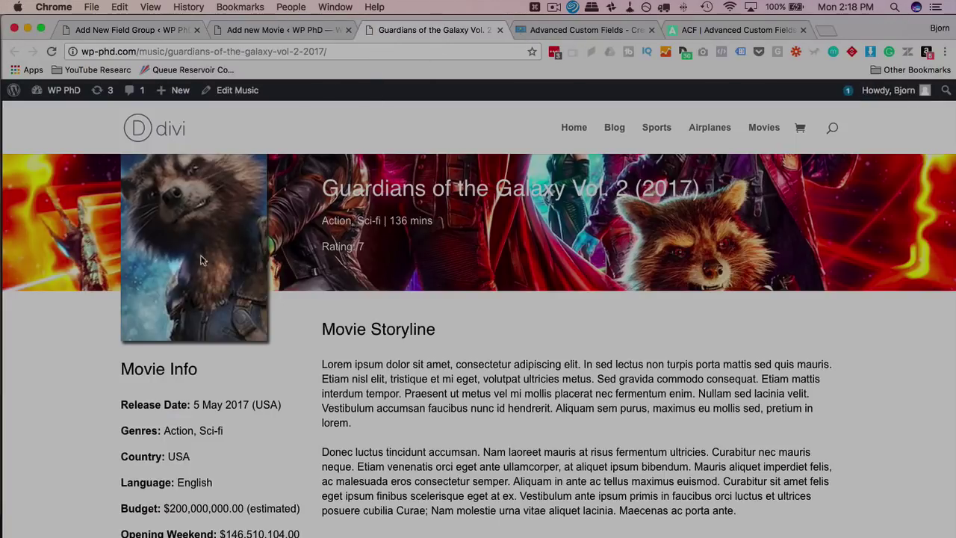
{"action": "left_click", "coordinate": [134, 30]}
{"action": "left_click", "coordinate": [336, 222]}
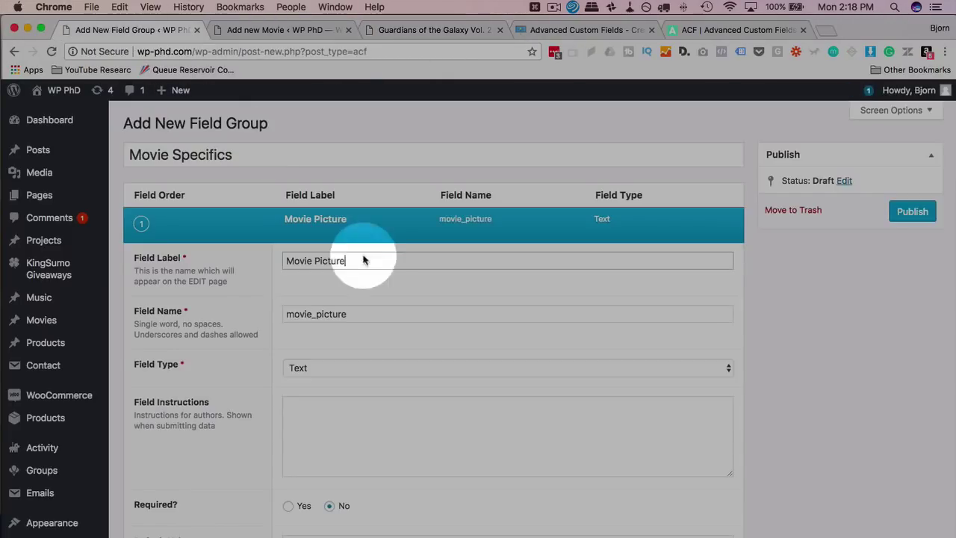
Set the Movie Picture field's type to Image and its return value to Image URL
{"action": "scroll", "coordinate": [262, 312], "scroll_direction": "down", "scroll_amount": 3}
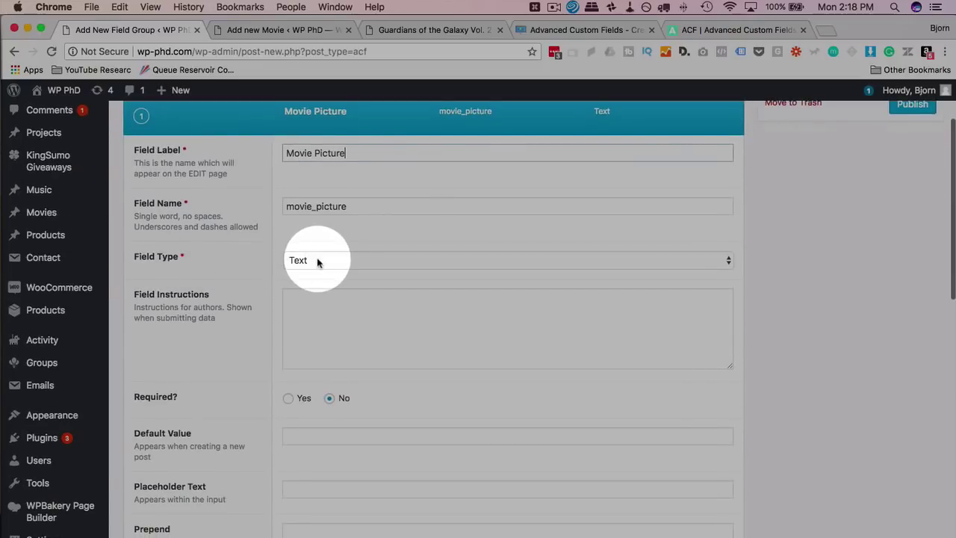
{"action": "left_click", "coordinate": [316, 260]}
{"action": "left_click", "coordinate": [325, 352]}
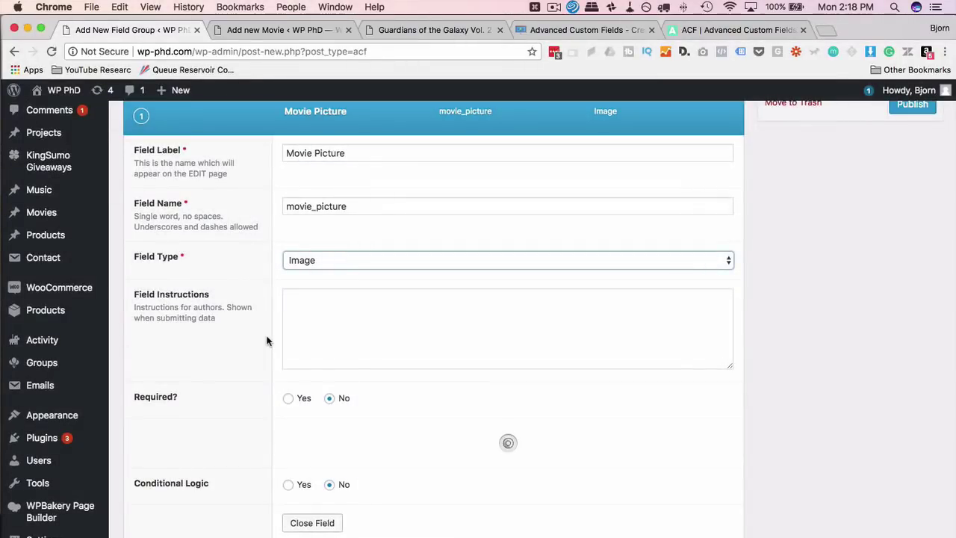
{"action": "scroll", "coordinate": [267, 341], "scroll_direction": "down", "scroll_amount": 2}
{"action": "scroll", "coordinate": [271, 338], "scroll_direction": "down", "scroll_amount": 1}
{"action": "left_click", "coordinate": [380, 351]}
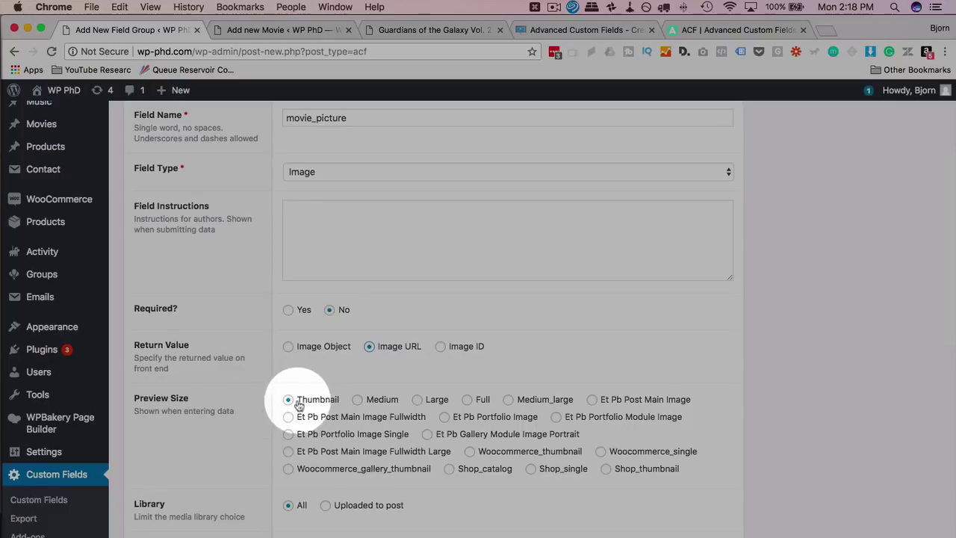
Enter "Upload an image related to the movie." as the Movie Picture field's instructions and close the field
{"action": "left_click", "coordinate": [326, 218]}
{"action": "type", "text": "U"}
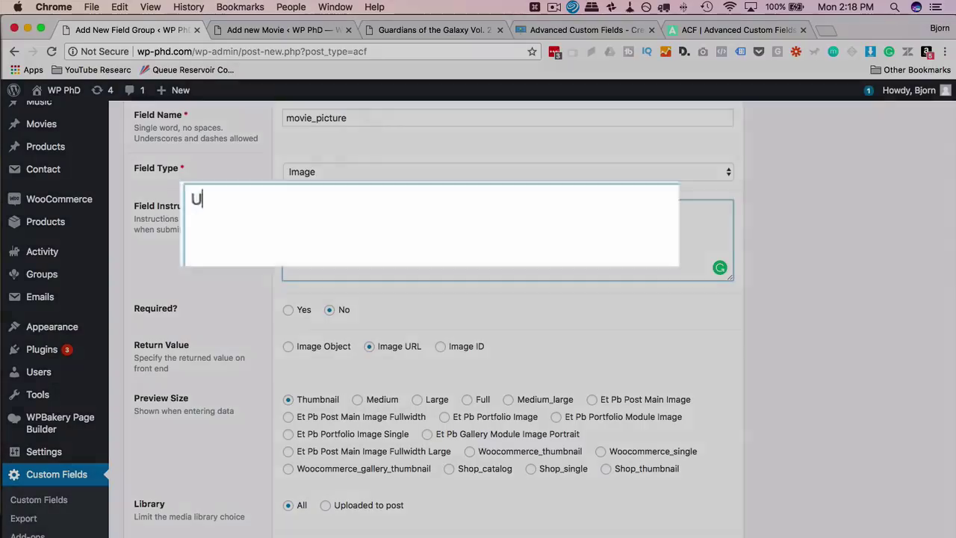
{"action": "type", "text": "pload an image related to the movi"}
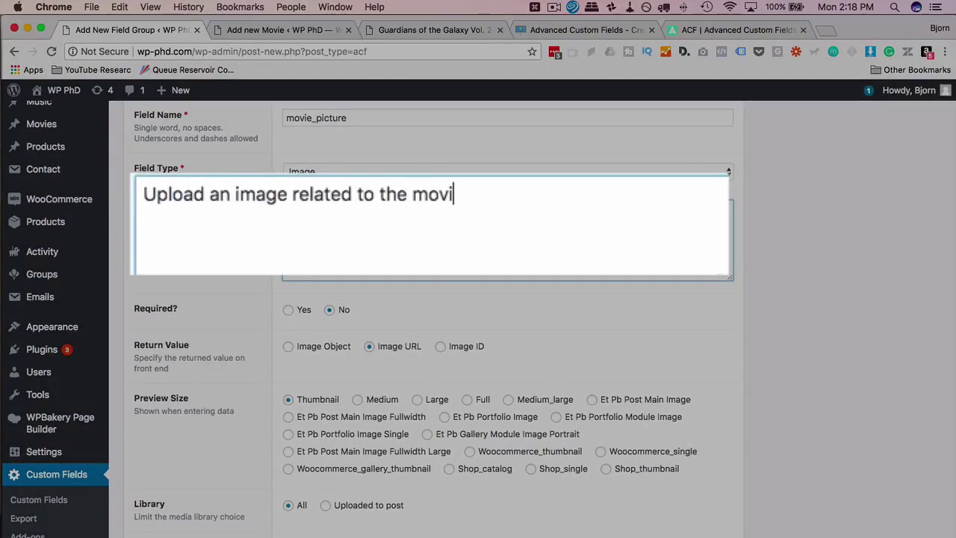
{"action": "type", "text": "e."}
{"action": "scroll", "coordinate": [214, 331], "scroll_direction": "down", "scroll_amount": 5}
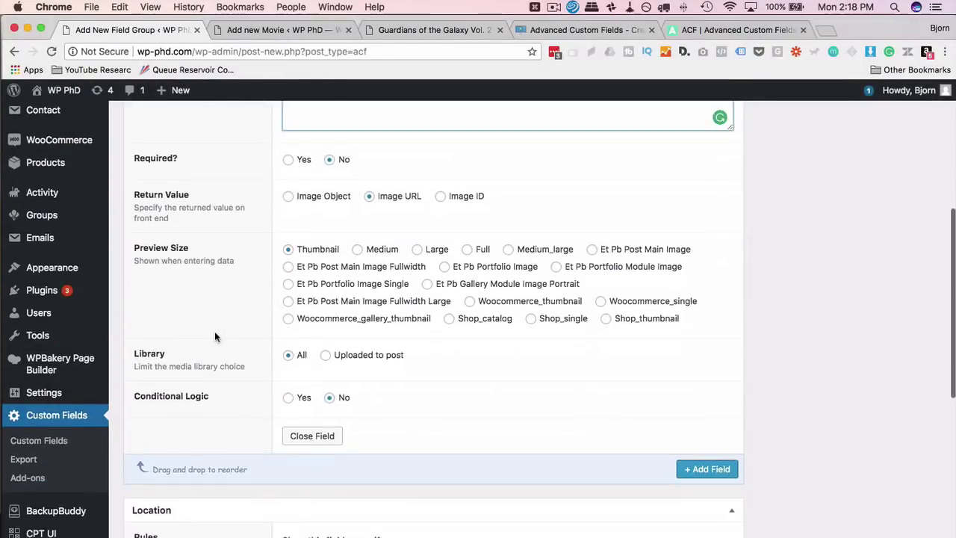
{"action": "left_click", "coordinate": [267, 376]}
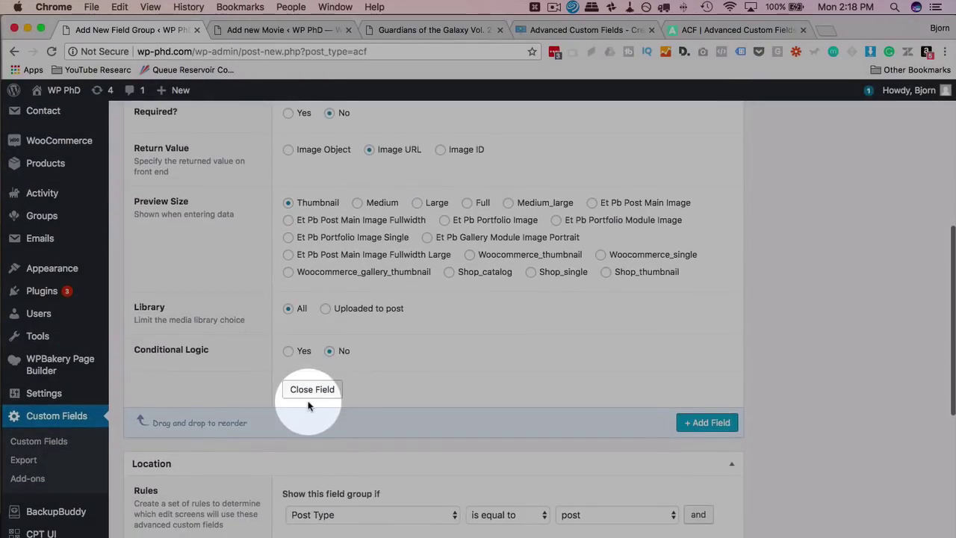
{"action": "left_click", "coordinate": [314, 390]}
{"action": "scroll", "coordinate": [234, 245], "scroll_direction": "up", "scroll_amount": 10}
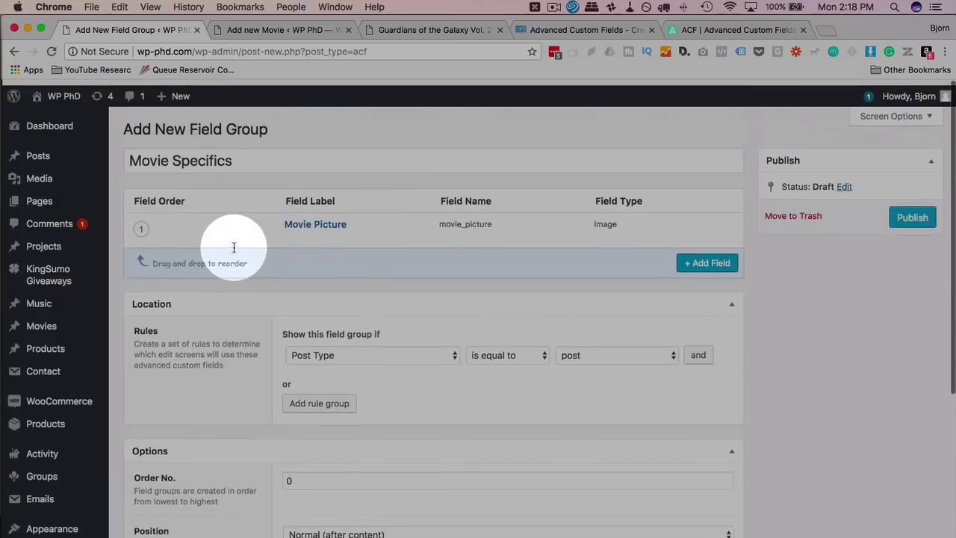
Add a second field labelled "Duration" with the field name duration_length
{"action": "left_click", "coordinate": [678, 265]}
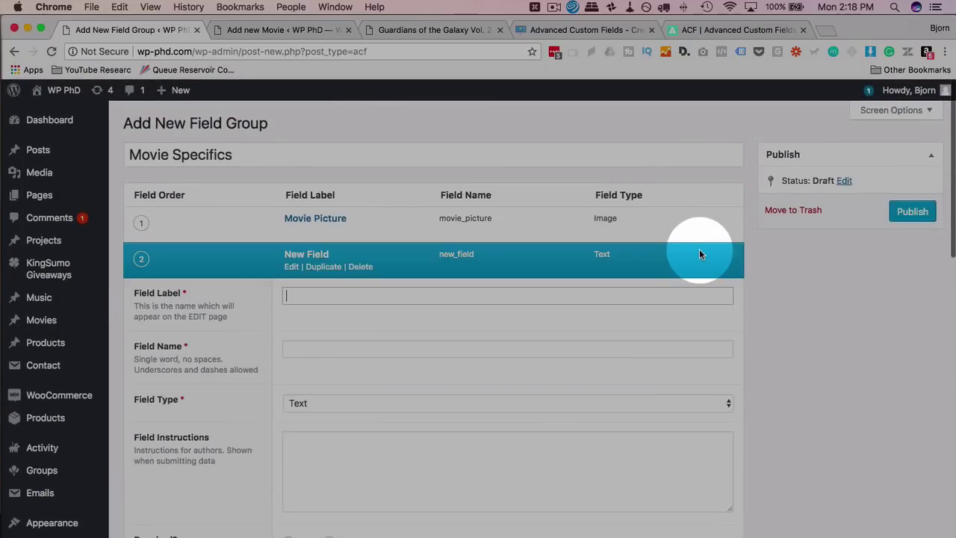
{"action": "type", "text": "Duration"}
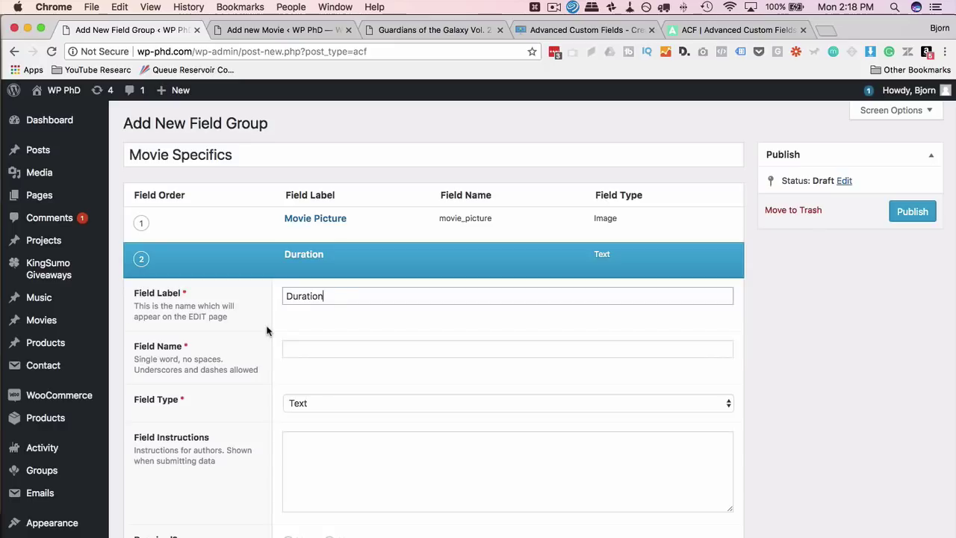
{"action": "scroll", "coordinate": [248, 343], "scroll_direction": "down", "scroll_amount": 1}
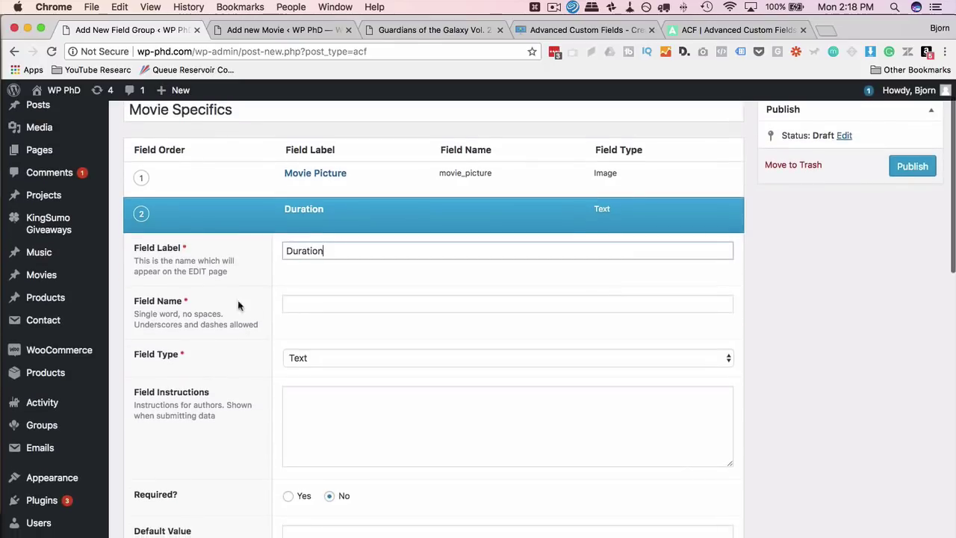
{"action": "key", "text": "Tab"}
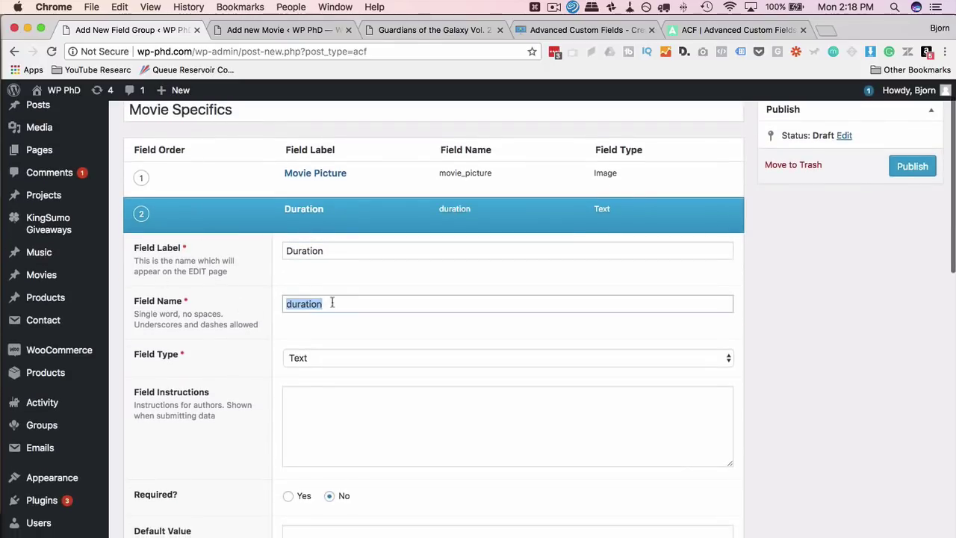
{"action": "key", "text": "Right"}
{"action": "type", "text": "_leng"}
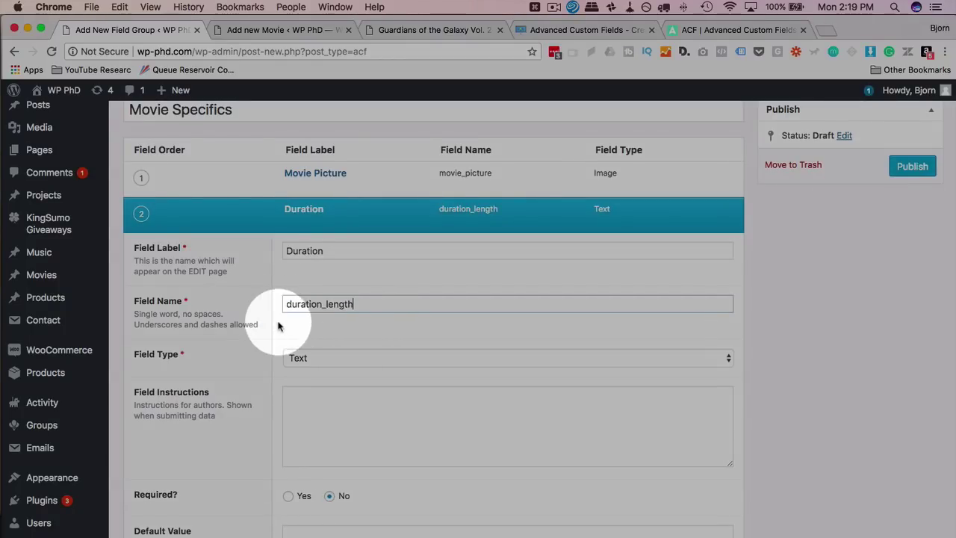
Set the Duration field's type to Number with the instructions "Please enter the length of the movie in minutes."
{"action": "scroll", "coordinate": [284, 325], "scroll_direction": "down", "scroll_amount": 2}
{"action": "left_click", "coordinate": [320, 283]}
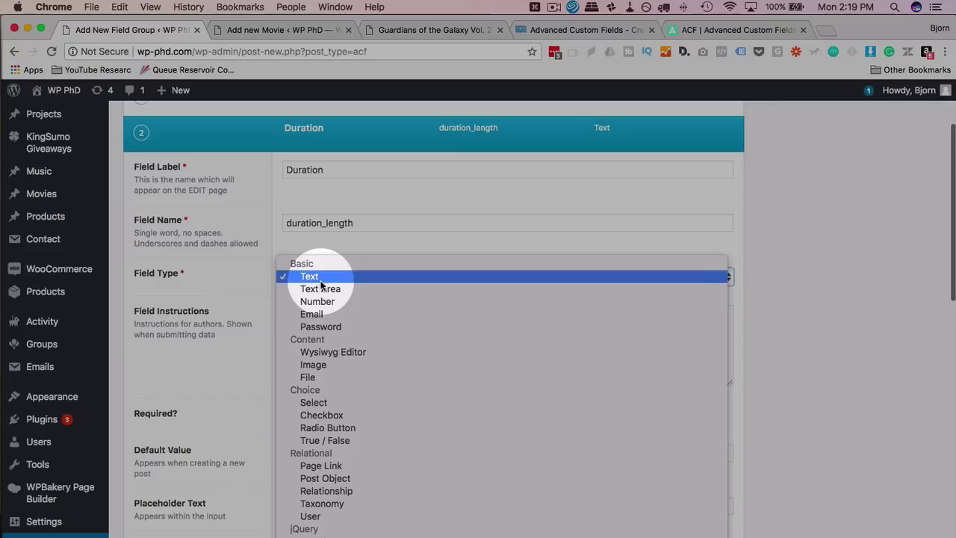
{"action": "left_click", "coordinate": [320, 301]}
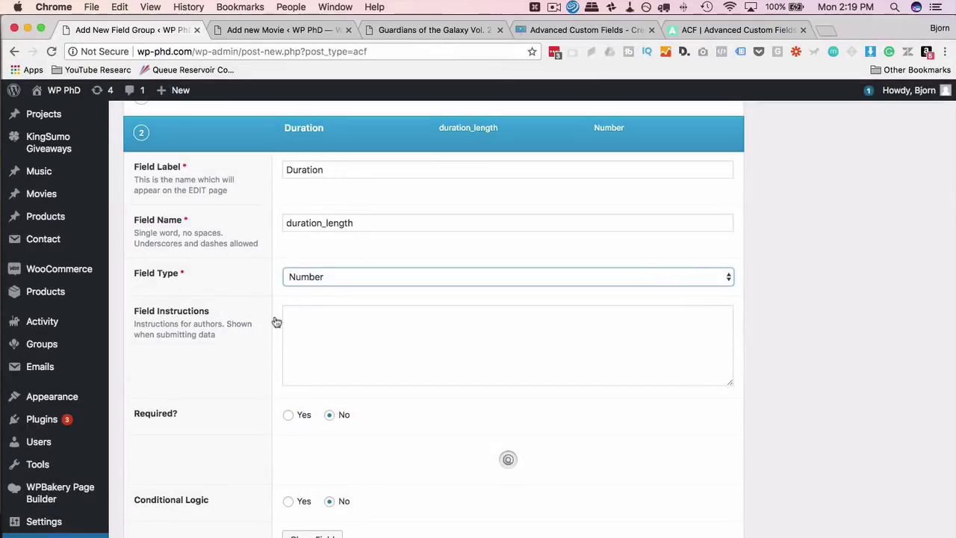
{"action": "left_click", "coordinate": [295, 327]}
{"action": "type", "text": "Please enter the length of the movie in minutes."}
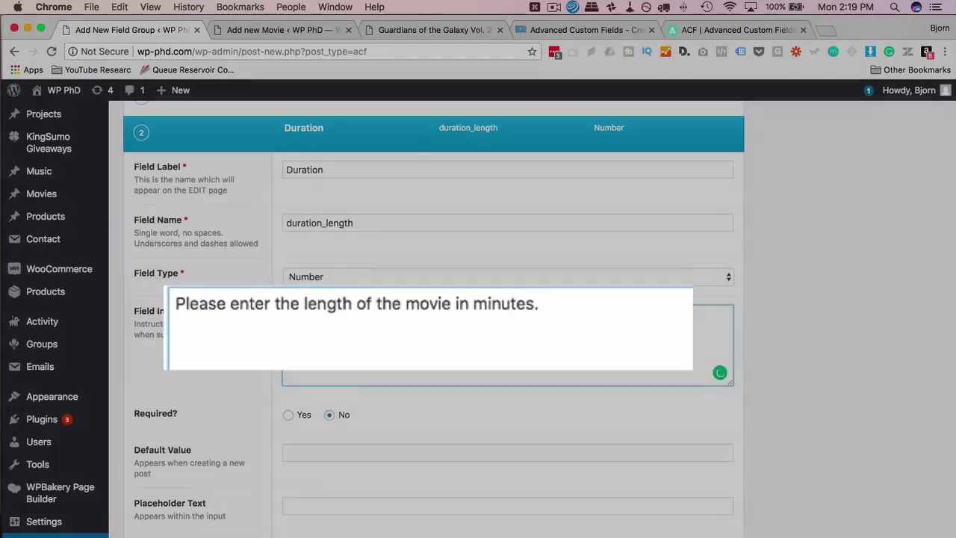
Make the Duration field required and review its remaining settings
{"action": "scroll", "coordinate": [204, 363], "scroll_direction": "down", "scroll_amount": 5}
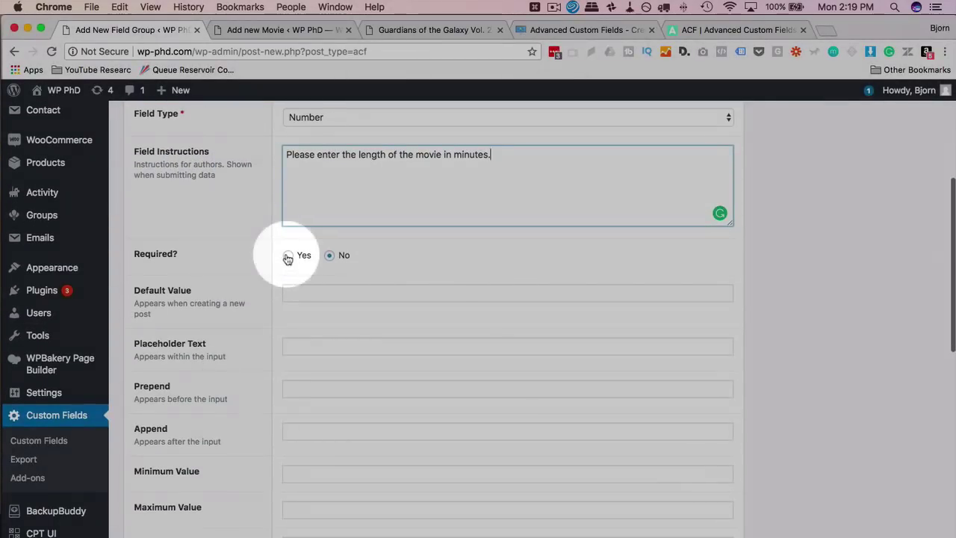
{"action": "left_click", "coordinate": [287, 257]}
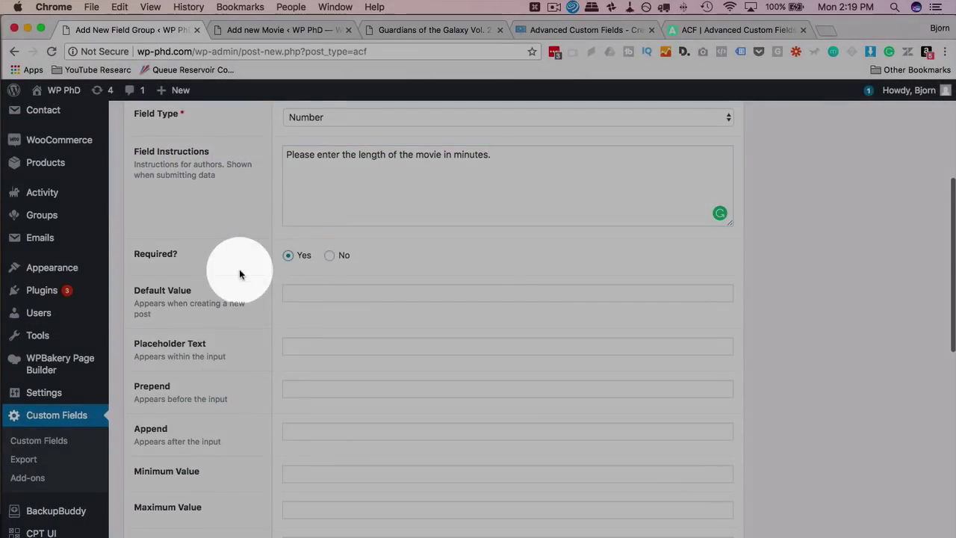
{"action": "scroll", "coordinate": [244, 273], "scroll_direction": "down", "scroll_amount": 2}
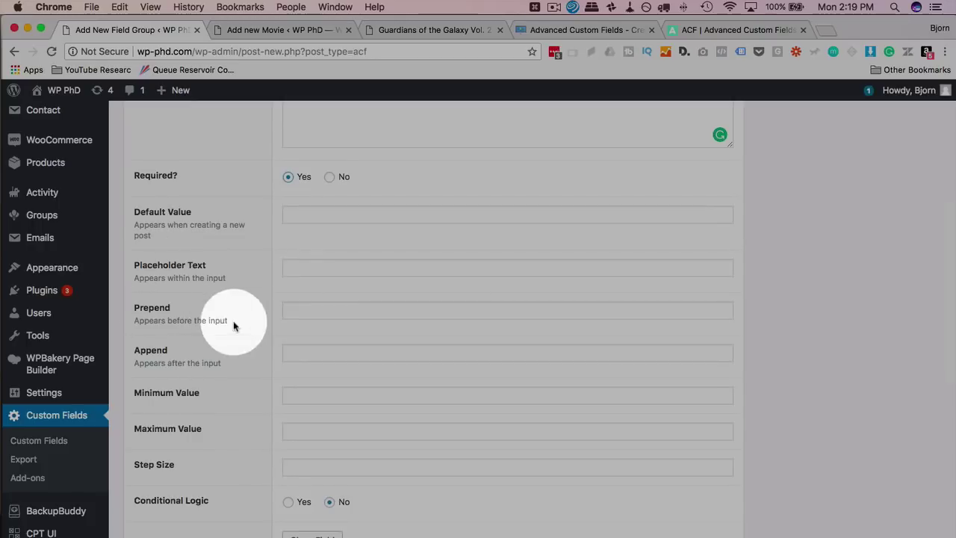
{"action": "scroll", "coordinate": [250, 363], "scroll_direction": "down", "scroll_amount": 2}
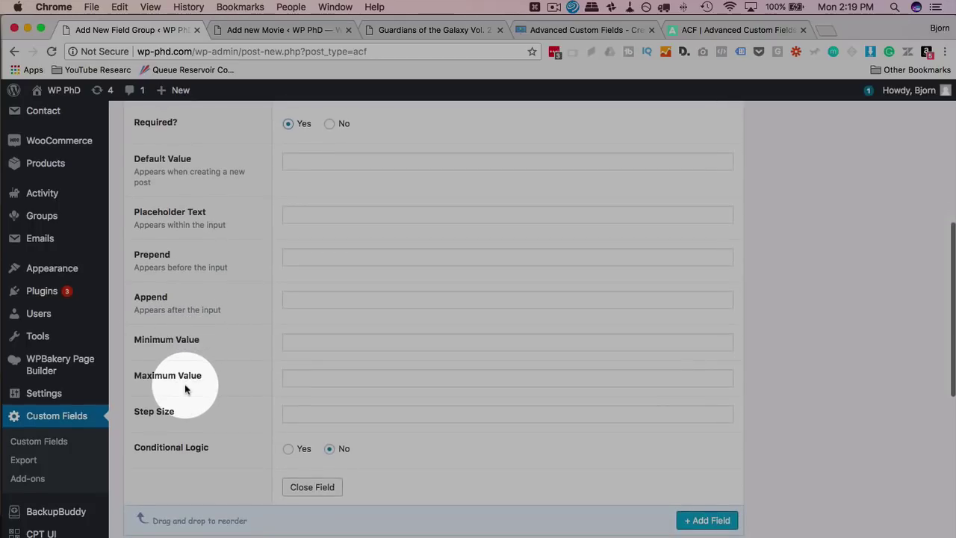
Close the Duration field and add a third field labelled "Movie Genre" with the field name movie_genre
{"action": "scroll", "coordinate": [242, 376], "scroll_direction": "down", "scroll_amount": 5}
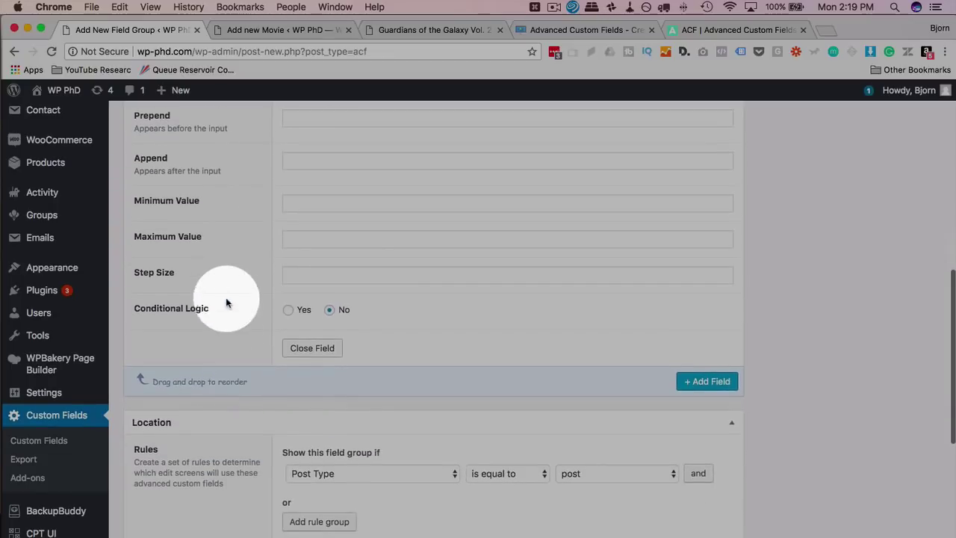
{"action": "left_click", "coordinate": [313, 348]}
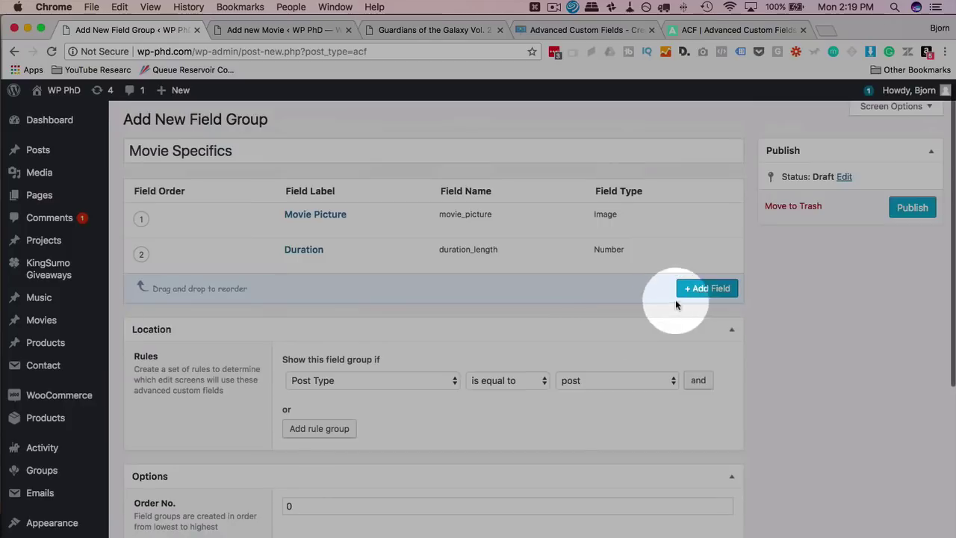
{"action": "left_click", "coordinate": [704, 346]}
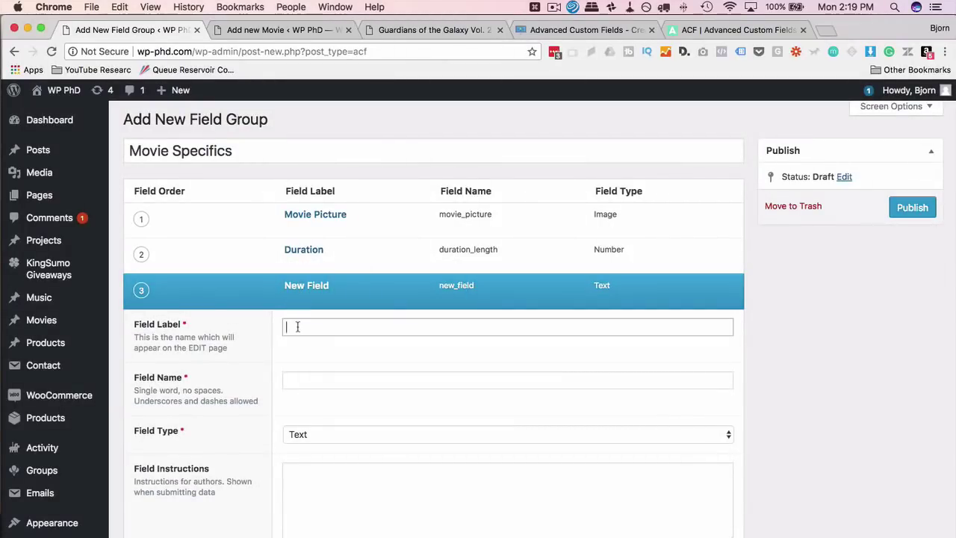
{"action": "type", "text": "Genre"}
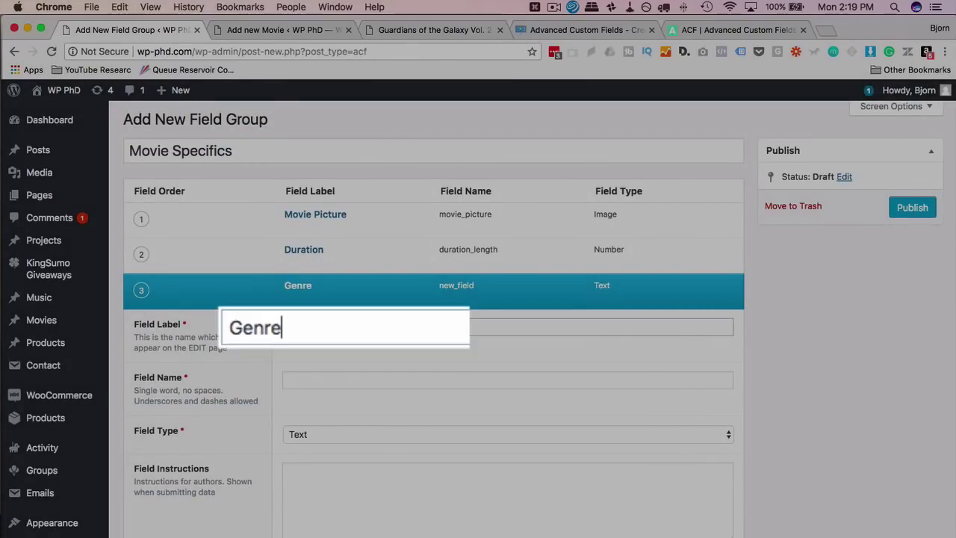
{"action": "key", "text": "BackSpace"}
{"action": "key", "text": "BackSpace"}
{"action": "key", "text": "BackSpace"}
{"action": "type", "text": "Move"}
{"action": "type", "text": " Gr"}
{"action": "type", "text": "nre"}
{"action": "key", "text": "Tab"}
Set the Movie Genre field's type to Checkbox
{"action": "scroll", "coordinate": [257, 403], "scroll_direction": "down", "scroll_amount": 3}
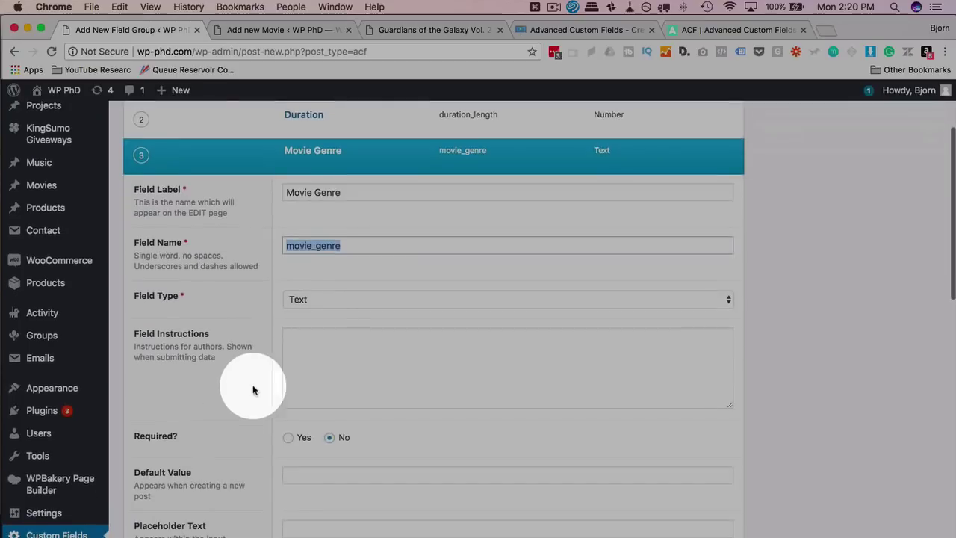
{"action": "left_click", "coordinate": [326, 299]}
{"action": "scroll", "coordinate": [343, 383], "scroll_direction": "down", "scroll_amount": 3}
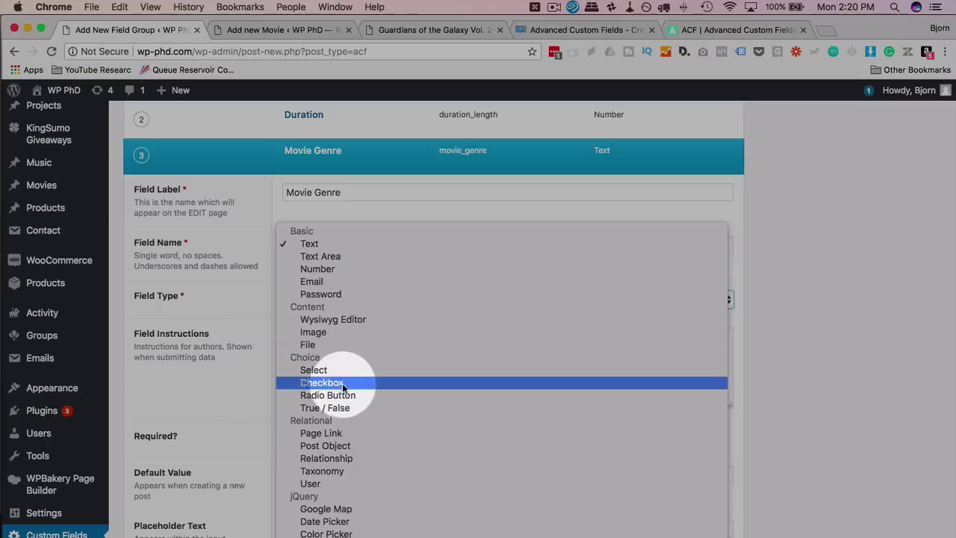
{"action": "left_click", "coordinate": [315, 370]}
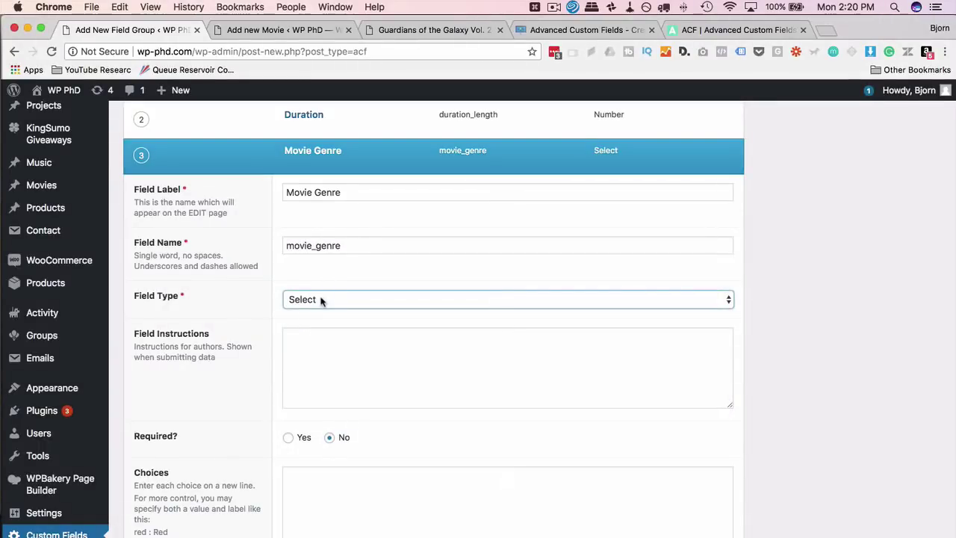
{"action": "left_click", "coordinate": [322, 301]}
{"action": "left_click", "coordinate": [322, 312]}
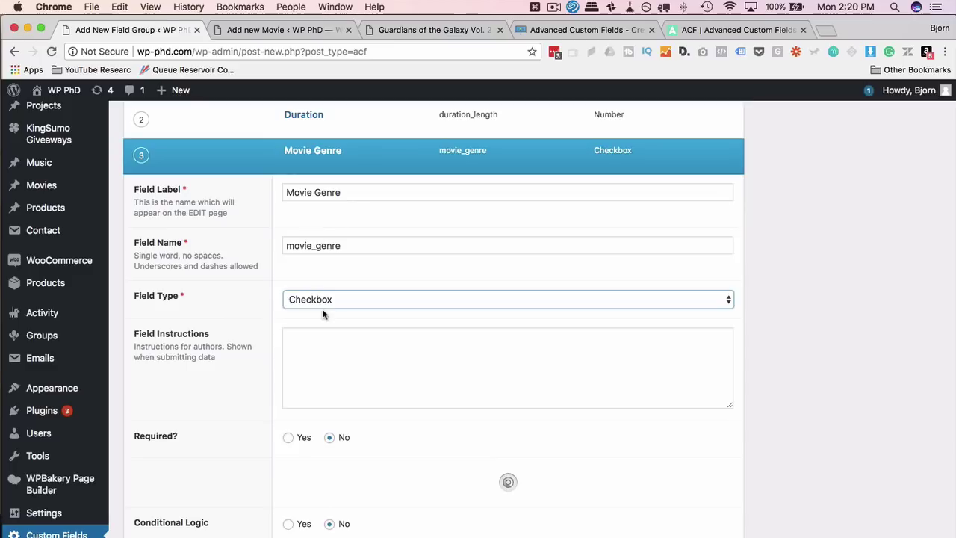
Enter "Please pick a genre." as the Movie Genre field's instructions and make the field required
{"action": "scroll", "coordinate": [323, 311], "scroll_direction": "down", "scroll_amount": 1}
{"action": "left_click", "coordinate": [336, 308]}
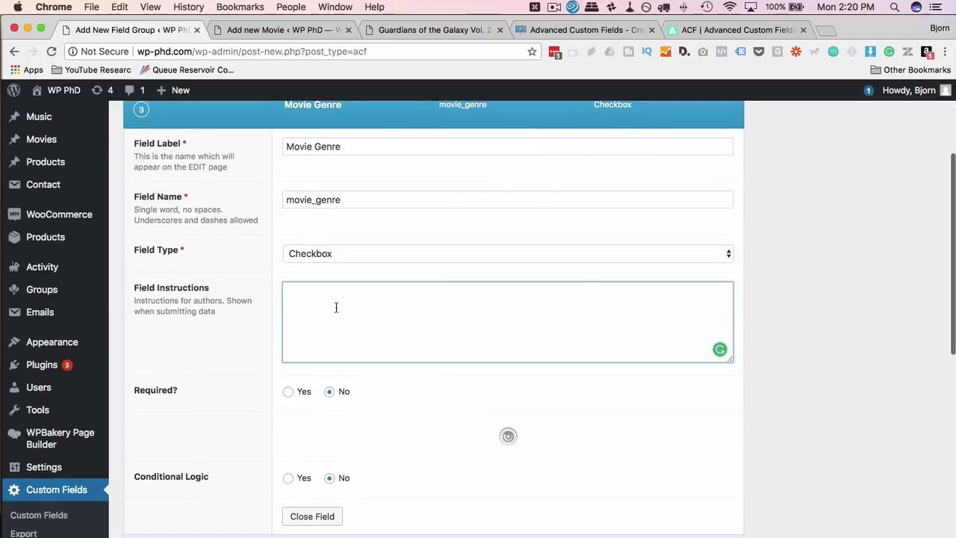
{"action": "type", "text": "Pplease pic"}
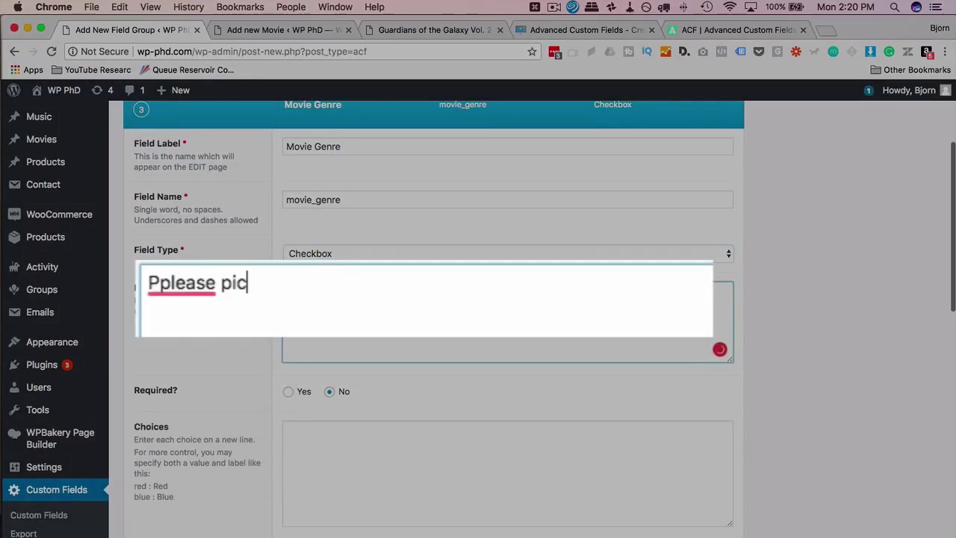
{"action": "key", "text": "BackSpace"}
{"action": "key", "text": "BackSpace"}
{"action": "key", "text": "BackSpace"}
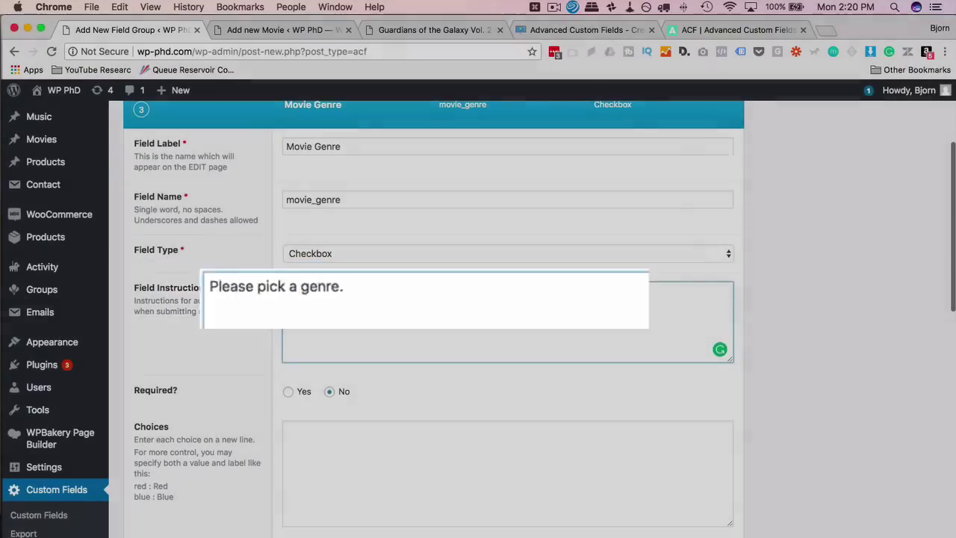
{"action": "scroll", "coordinate": [268, 335], "scroll_direction": "down", "scroll_amount": 2}
{"action": "left_click", "coordinate": [288, 282]}
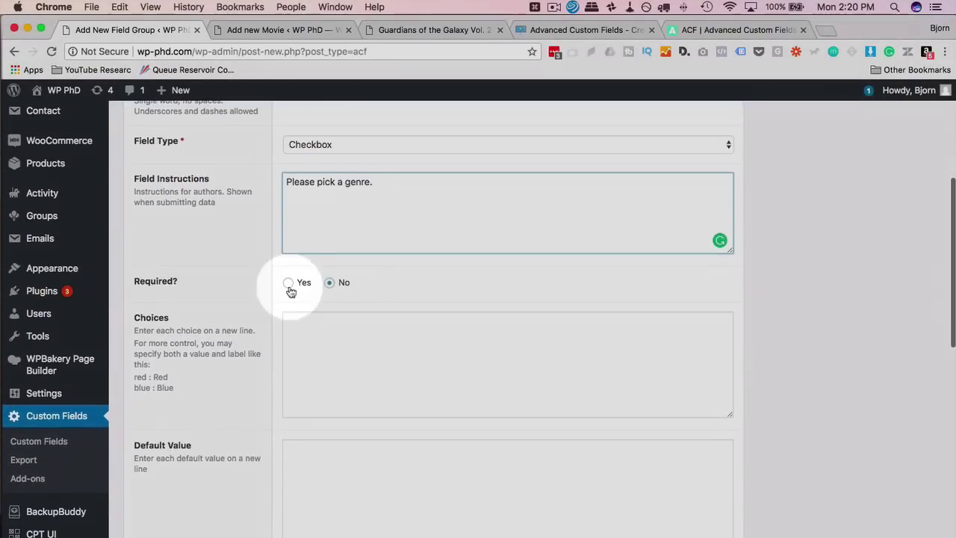
Paste the copied genre list, from "Action : Action" to "Westerns : Westerns", into the Movie Genre field's choices
{"action": "scroll", "coordinate": [248, 306], "scroll_direction": "down", "scroll_amount": 1}
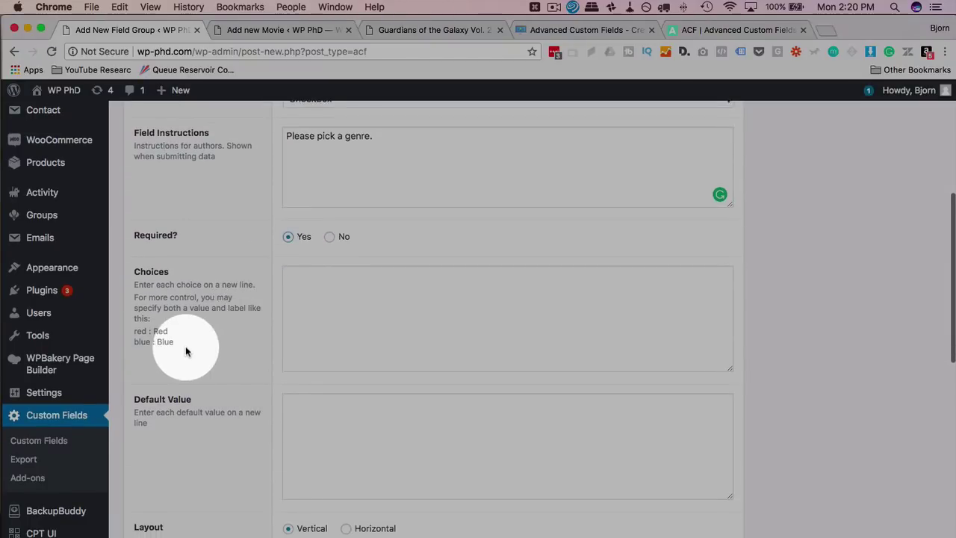
{"action": "left_click_drag", "start_coordinate": [176, 346], "coordinate": [145, 334]}
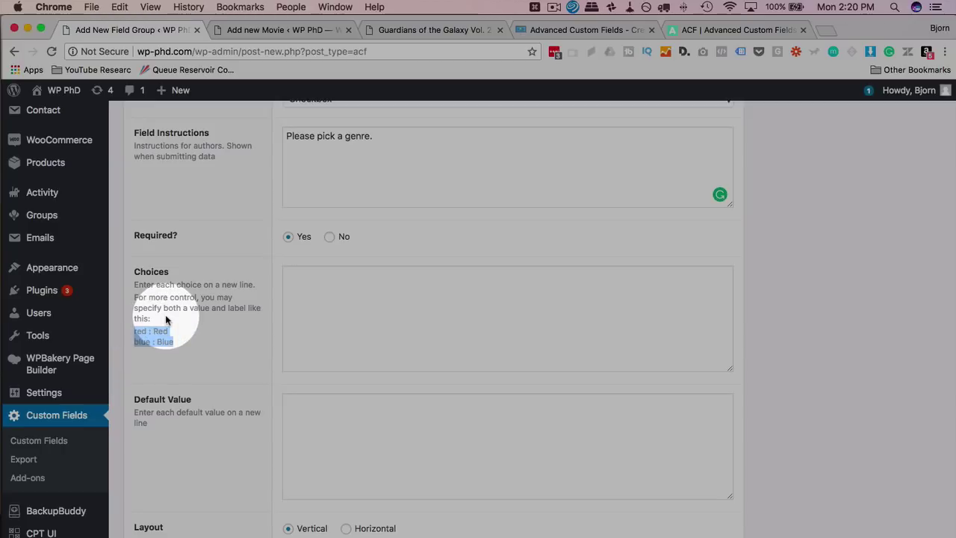
{"action": "left_click", "coordinate": [319, 328]}
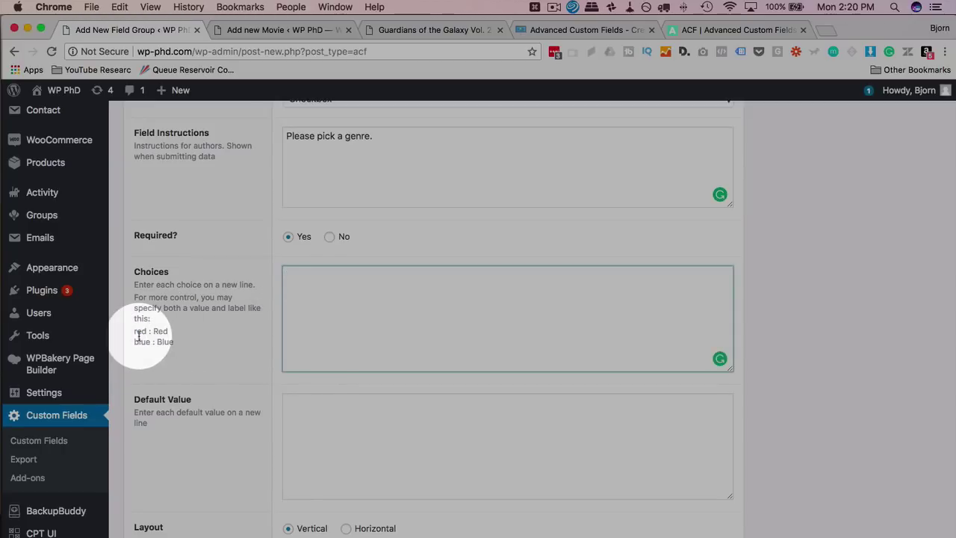
{"action": "left_click_drag", "start_coordinate": [135, 330], "coordinate": [164, 330]}
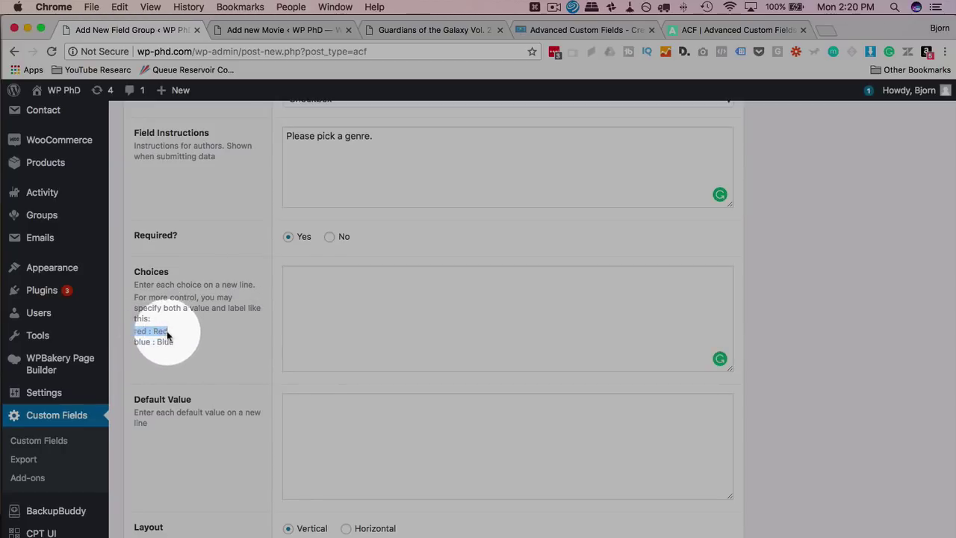
{"action": "left_click", "coordinate": [155, 331]}
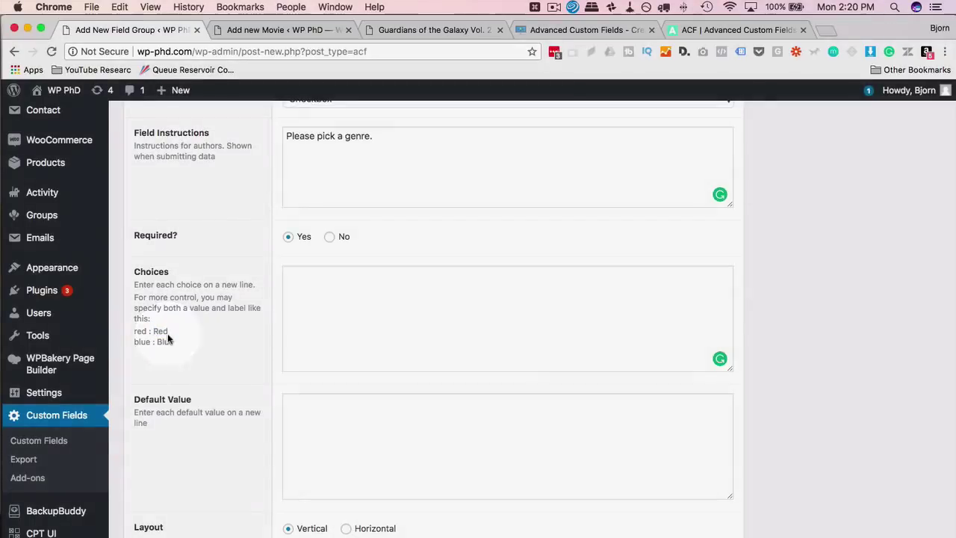
{"action": "left_click", "coordinate": [303, 316]}
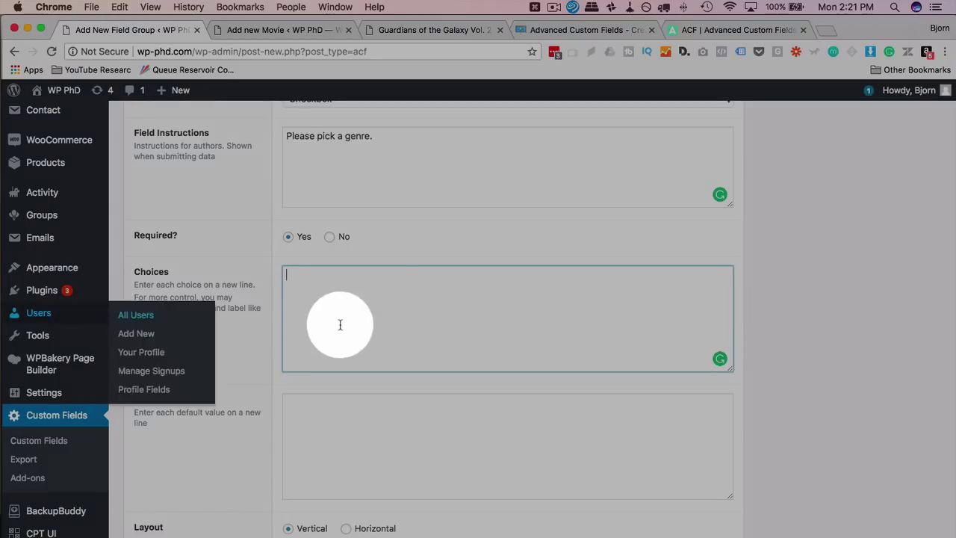
{"action": "right_click", "coordinate": [310, 298]}
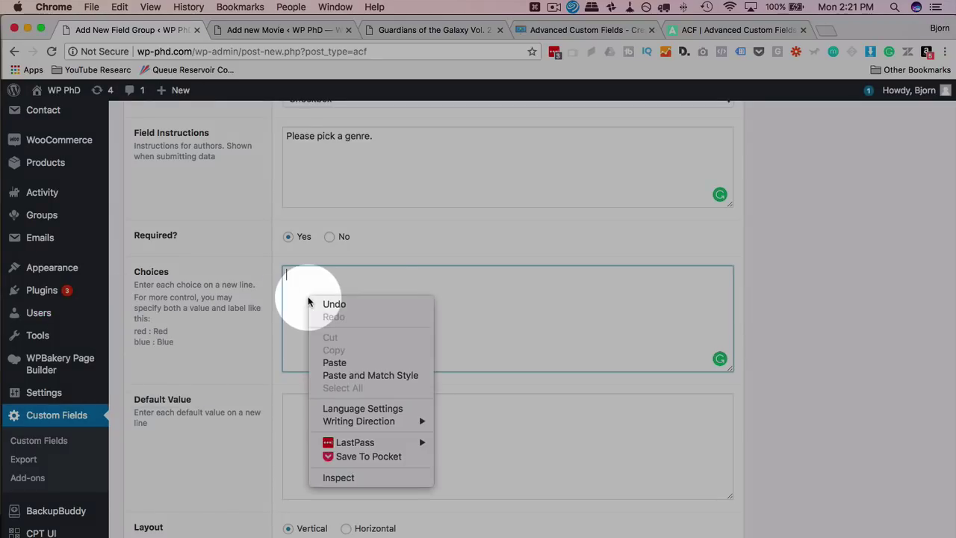
{"action": "left_click", "coordinate": [336, 363]}
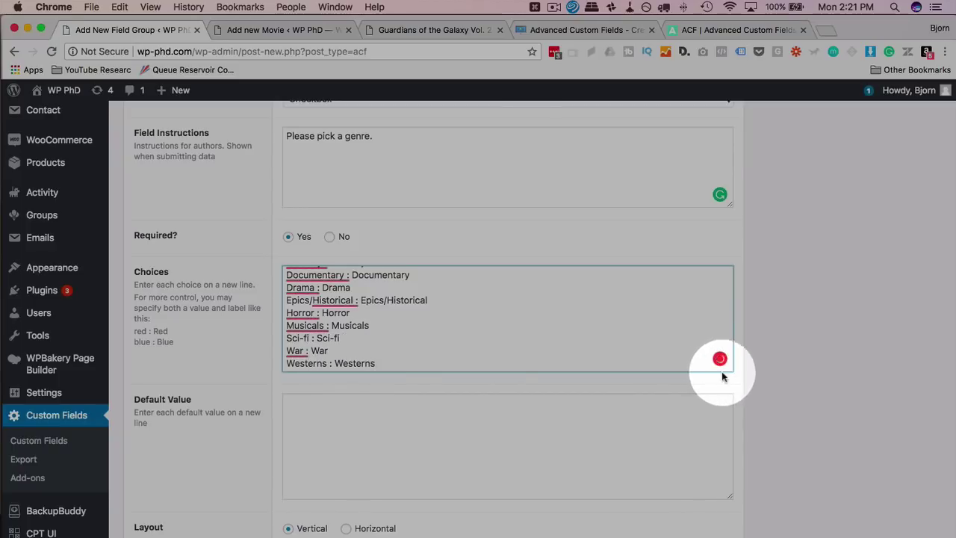
Review the pasted genre choices and close the Movie Genre field
{"action": "scroll", "coordinate": [318, 339], "scroll_direction": "up", "scroll_amount": 4}
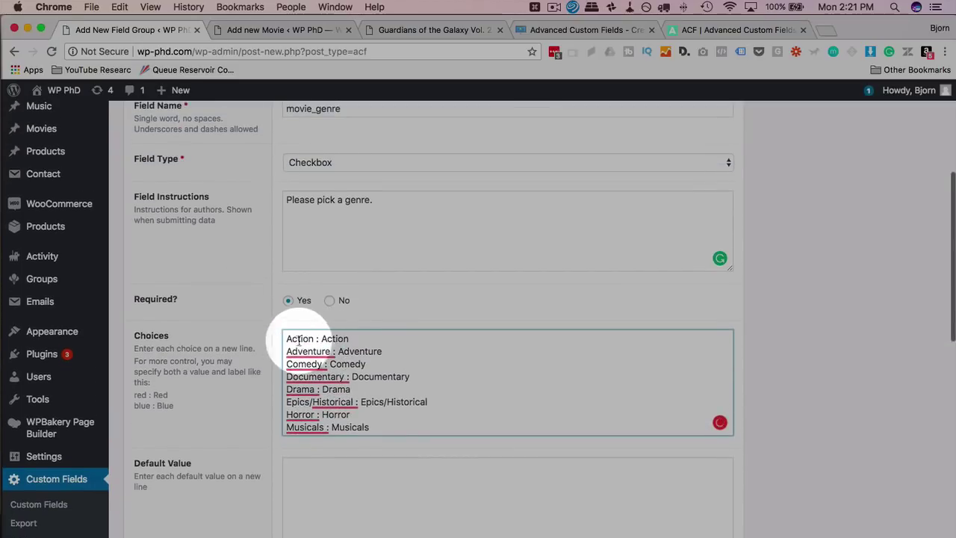
{"action": "left_click_drag", "start_coordinate": [271, 337], "coordinate": [374, 448]}
{"action": "key", "text": "Right"}
{"action": "scroll", "coordinate": [267, 384], "scroll_direction": "down", "scroll_amount": 3}
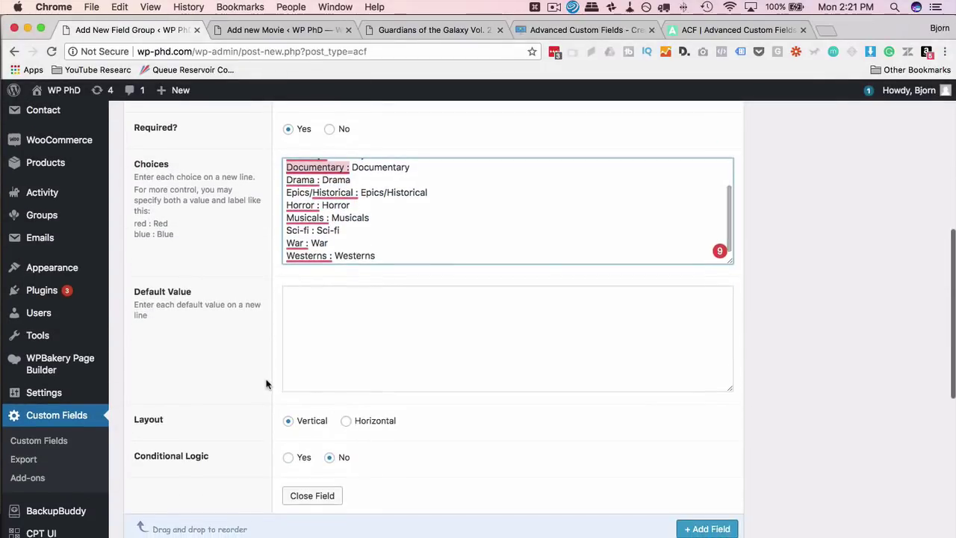
{"action": "scroll", "coordinate": [238, 354], "scroll_direction": "down", "scroll_amount": 3}
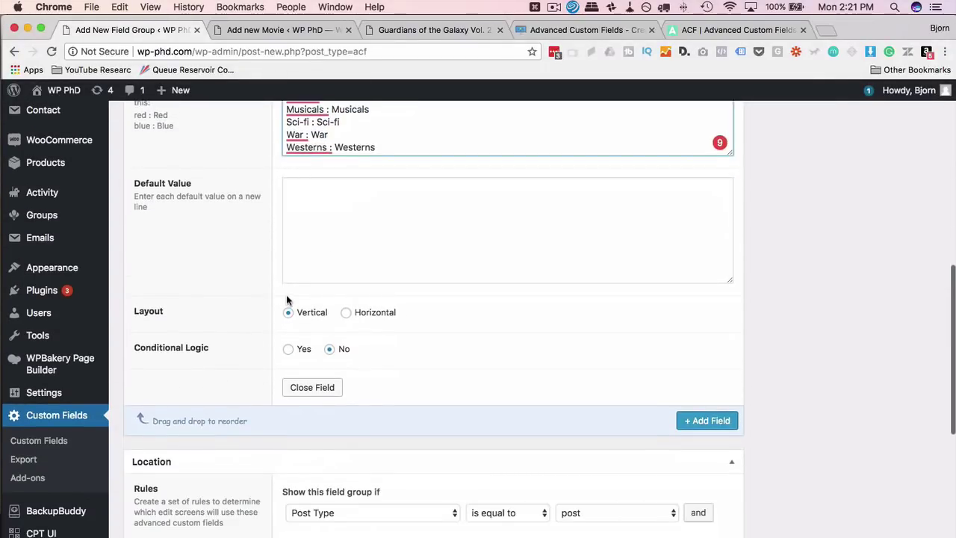
{"action": "left_click", "coordinate": [306, 388]}
Add a fourth field labelled "Movie Rating" with the field name movie_rating
{"action": "scroll", "coordinate": [250, 251], "scroll_direction": "up", "scroll_amount": 10}
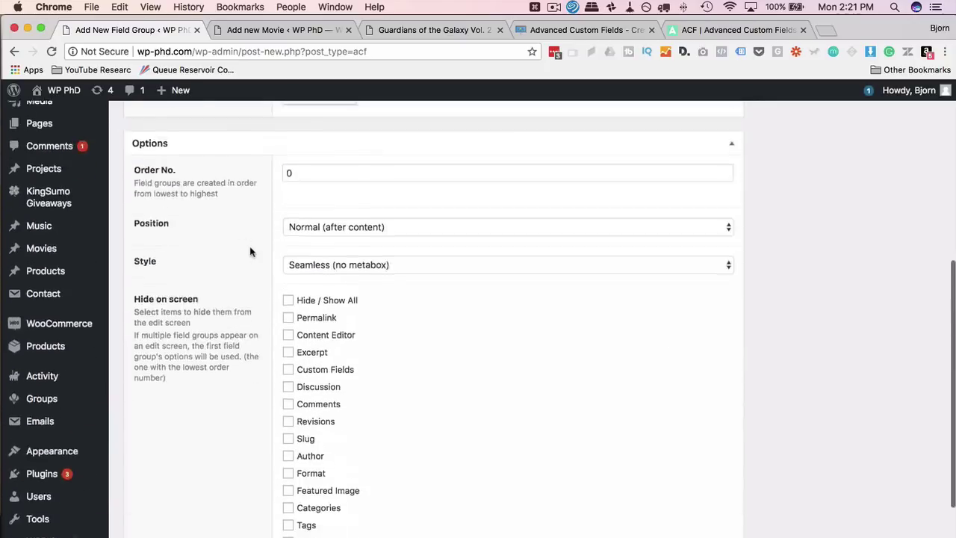
{"action": "scroll", "coordinate": [250, 251], "scroll_direction": "up", "scroll_amount": 2}
{"action": "left_click", "coordinate": [706, 266]}
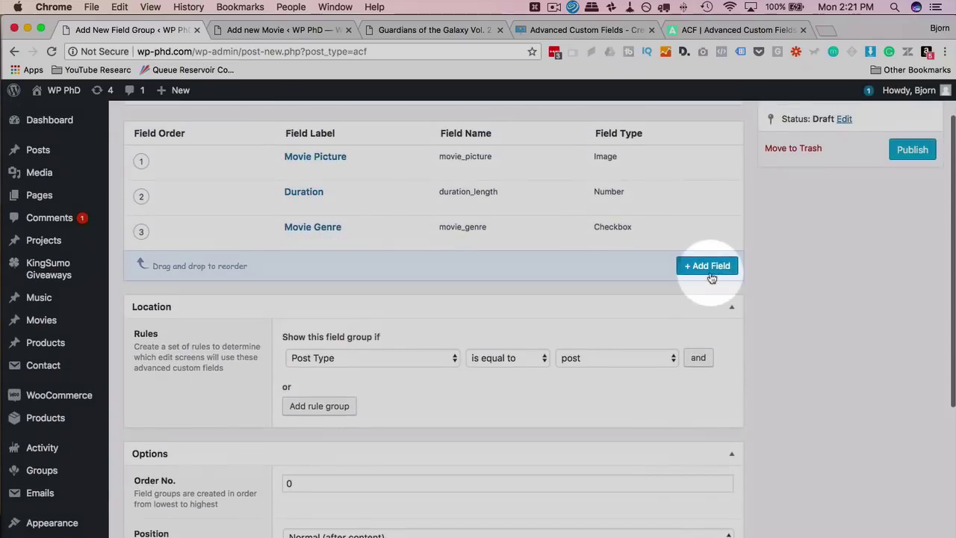
{"action": "left_click", "coordinate": [387, 301]}
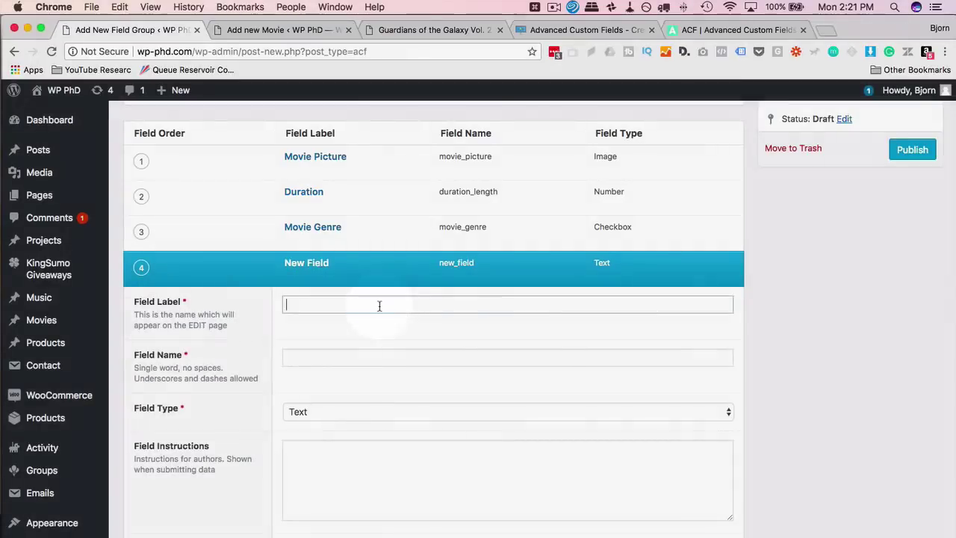
{"action": "type", "text": "Movie Rating"}
{"action": "key", "text": "Tab"}
Set the Movie Rating field's type to Number
{"action": "scroll", "coordinate": [269, 361], "scroll_direction": "down", "scroll_amount": 5}
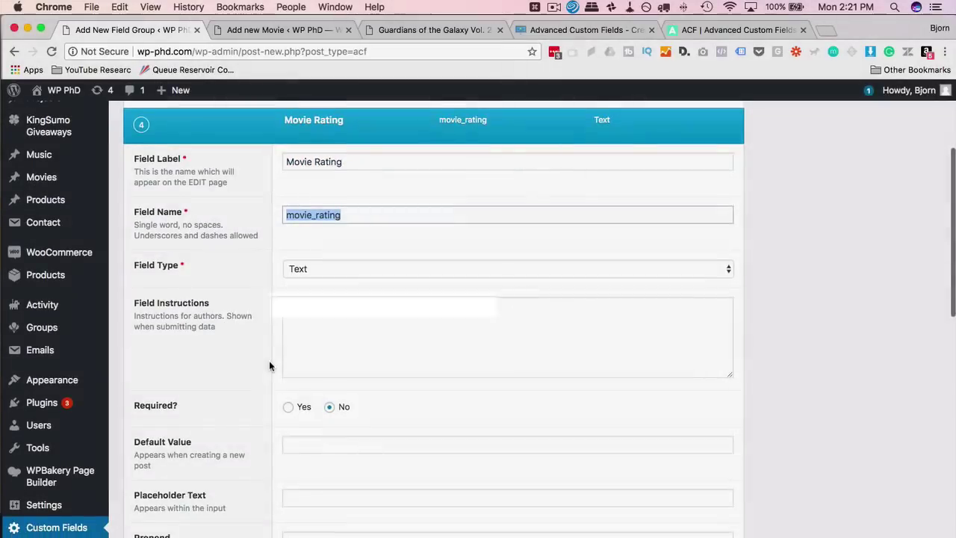
{"action": "left_click", "coordinate": [316, 276]}
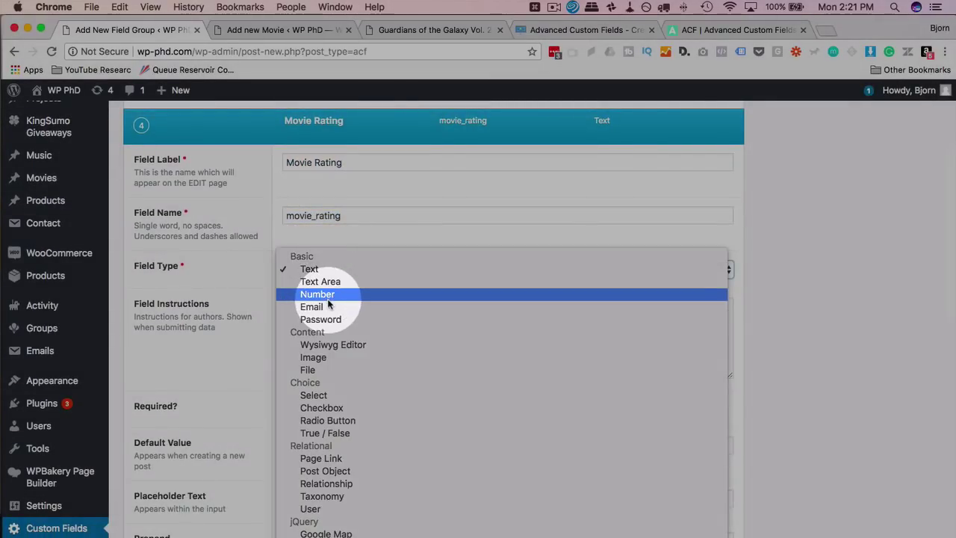
{"action": "left_click", "coordinate": [328, 298]}
Enter the Movie Rating instructions "Please rate the movie. 0 being garbage and 10 being the best movie in the history of the Universe."
{"action": "left_click", "coordinate": [310, 329]}
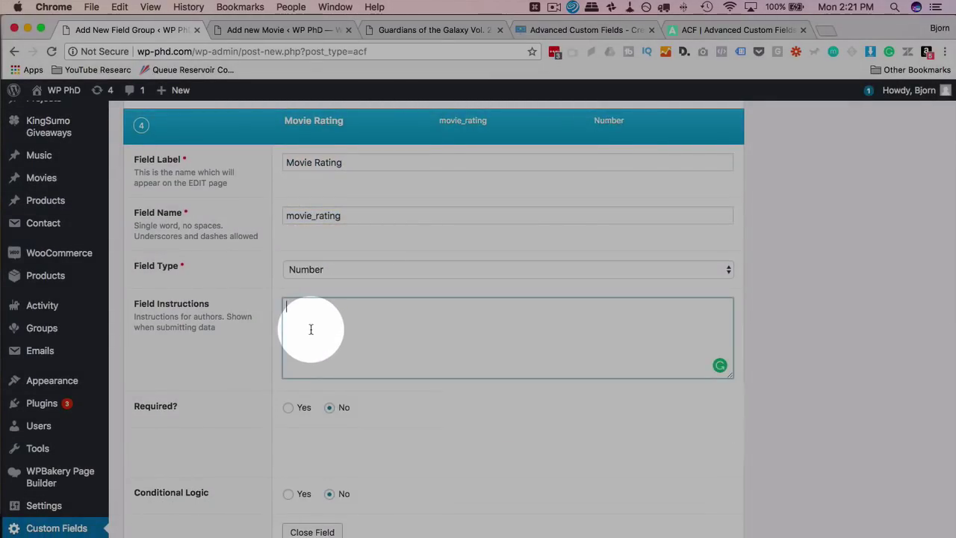
{"action": "type", "text": "Please ra"}
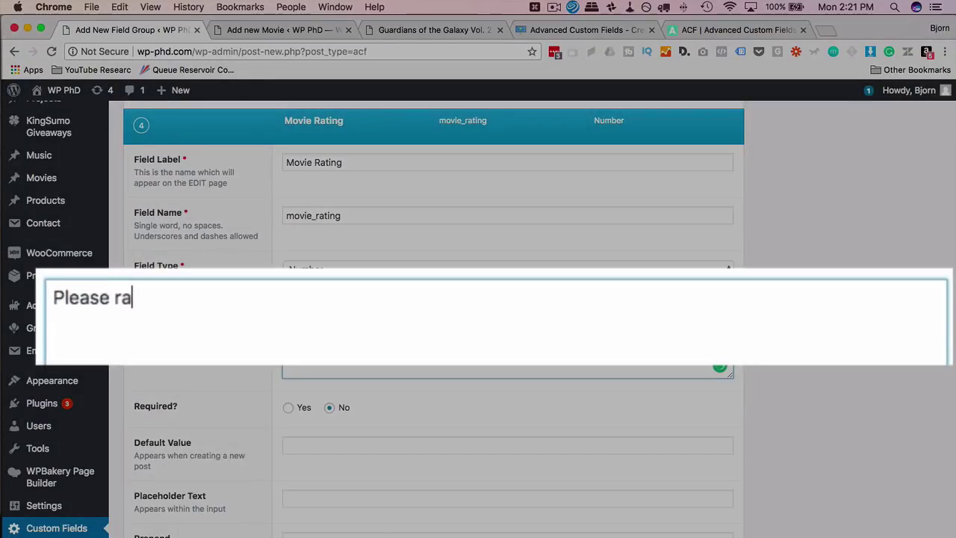
{"action": "type", "text": "te the movie"}
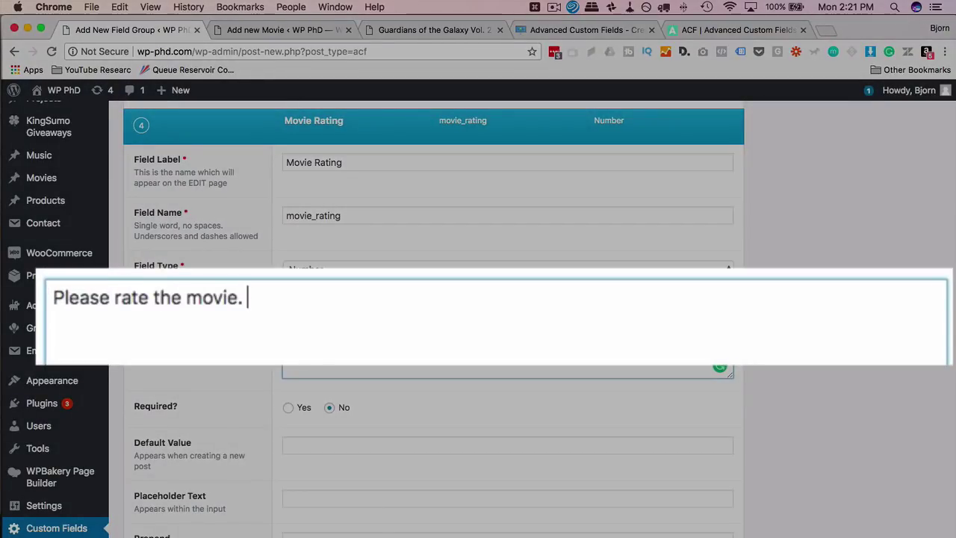
{"action": "type", "text": ". 0 being g"}
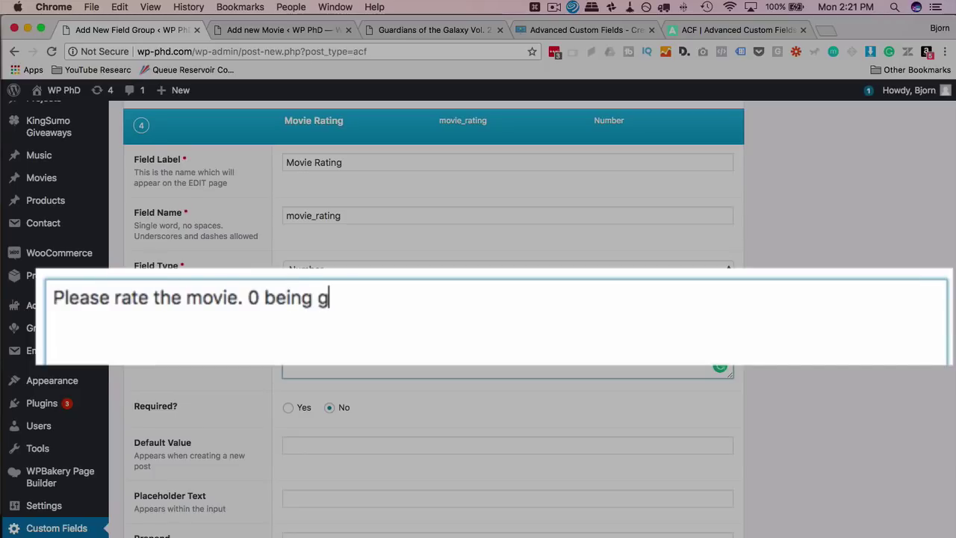
{"action": "type", "text": "arbage and th"}
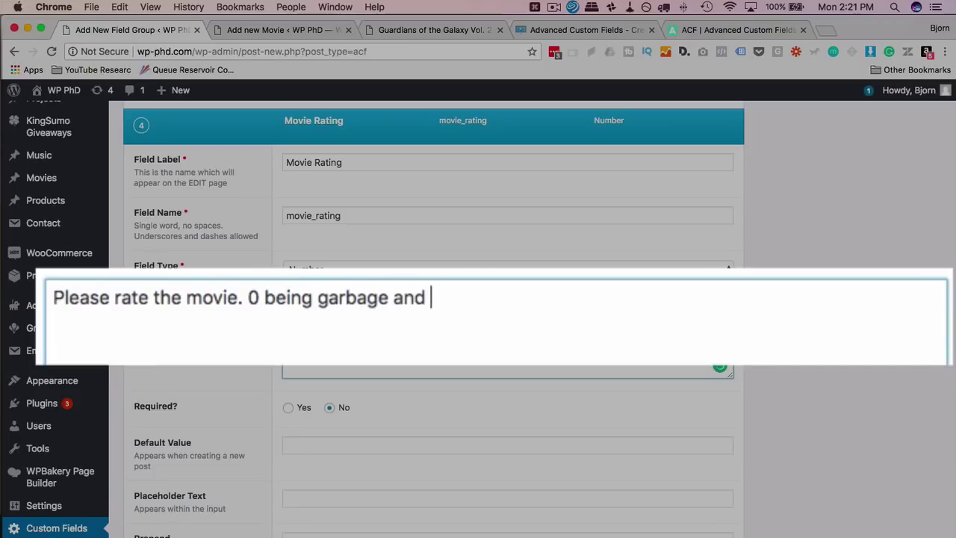
{"action": "key", "text": "BackSpace"}
{"action": "key", "text": "BackSpace"}
{"action": "type", "text": "10 being"}
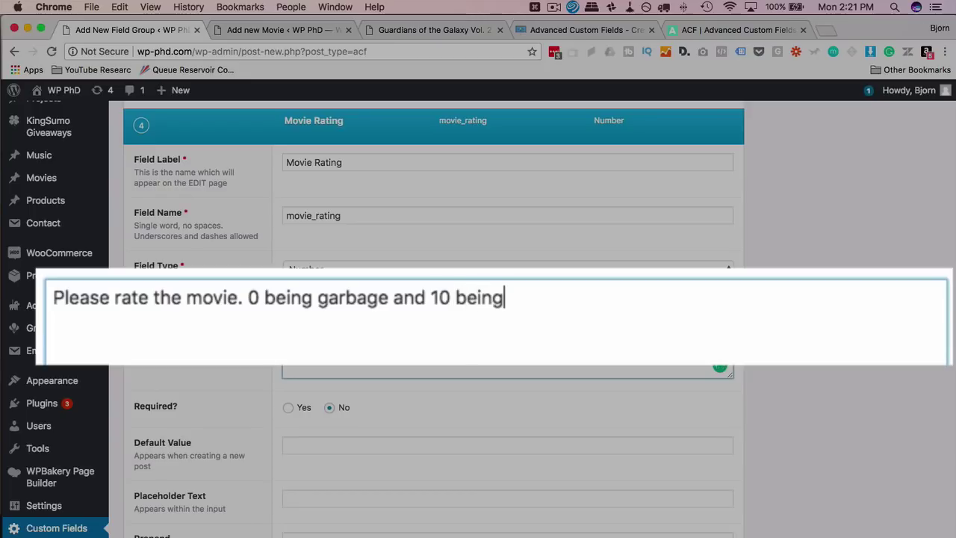
{"action": "type", "text": " the best mo"}
{"action": "type", "text": "vie in the hid"}
{"action": "type", "text": "tory of the u"}
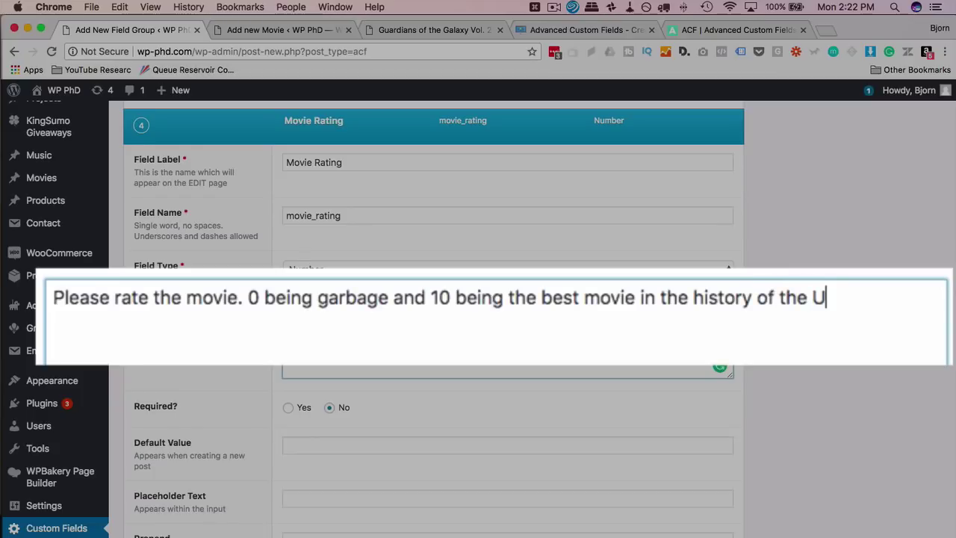
{"action": "type", "text": "niverse."}
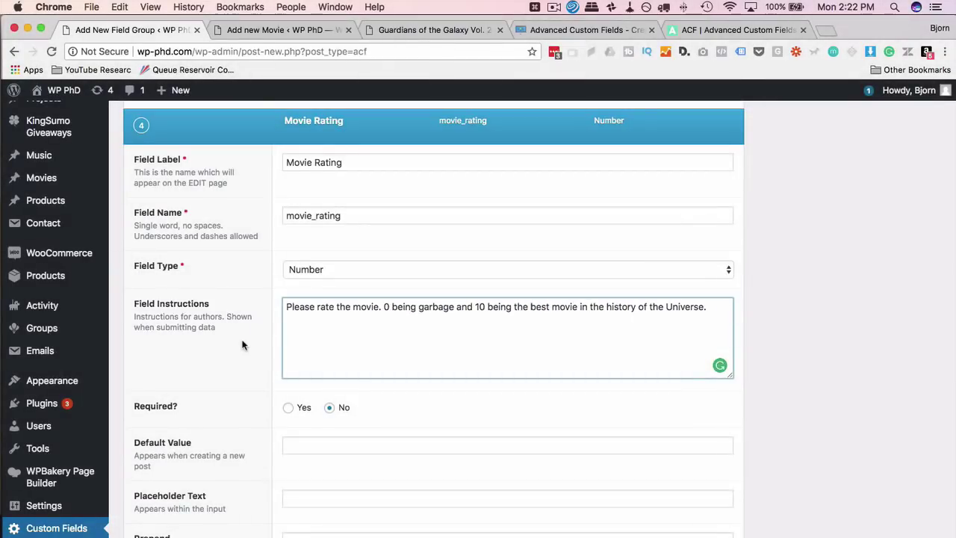
Make the Movie Rating field required and set its default value to 0
{"action": "scroll", "coordinate": [246, 341], "scroll_direction": "down", "scroll_amount": 4}
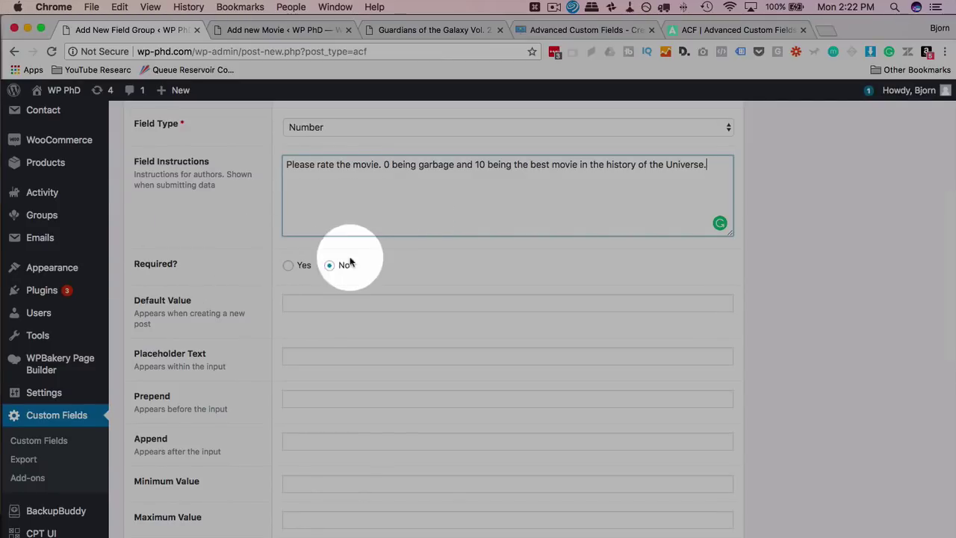
{"action": "left_click", "coordinate": [288, 265]}
{"action": "scroll", "coordinate": [247, 271], "scroll_direction": "down", "scroll_amount": 2}
{"action": "left_click", "coordinate": [342, 230]}
{"action": "type", "text": "0"}
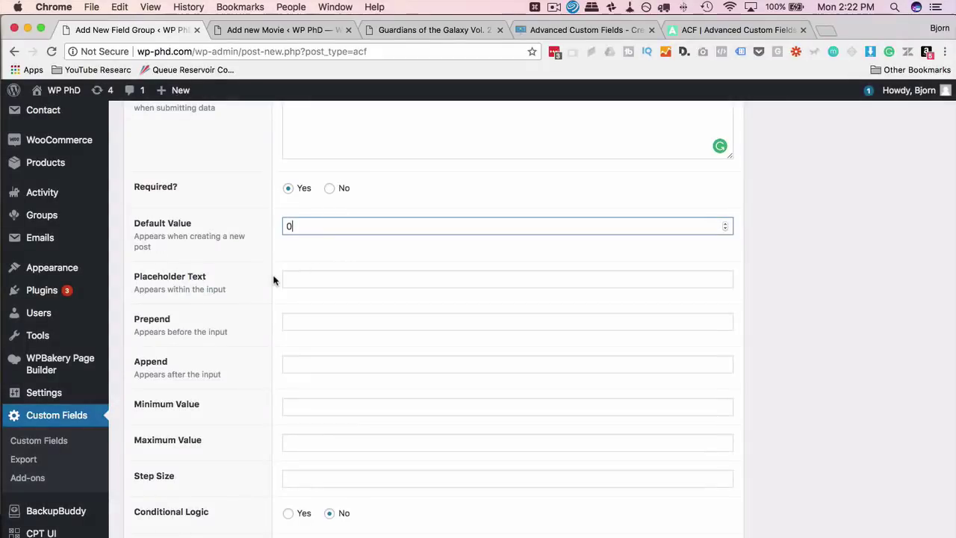
{"action": "left_click", "coordinate": [298, 280]}
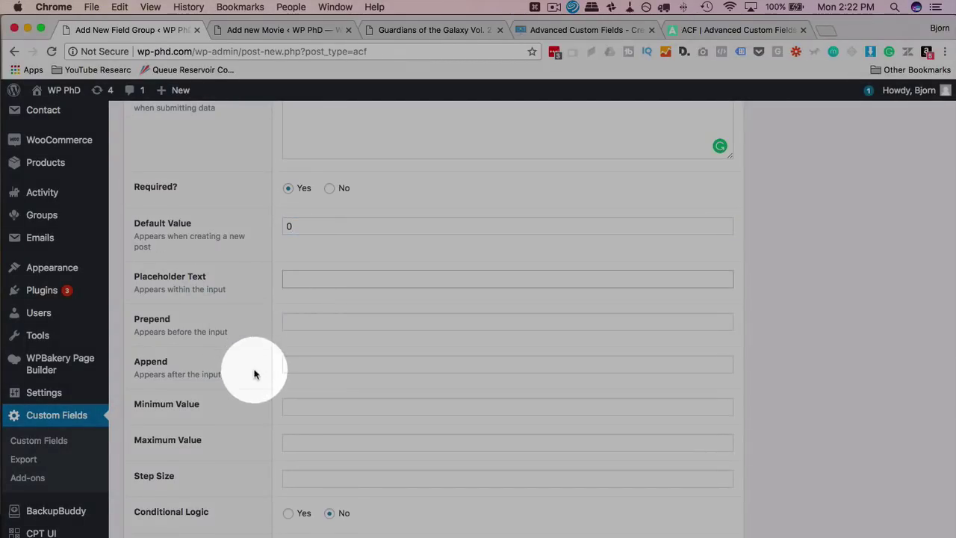
Set the Movie Rating field's minimum value to 0, maximum value to 10 and step size to 1, and close the field
{"action": "scroll", "coordinate": [297, 381], "scroll_direction": "down", "scroll_amount": 5}
{"action": "left_click", "coordinate": [293, 263]}
{"action": "type", "text": "0"}
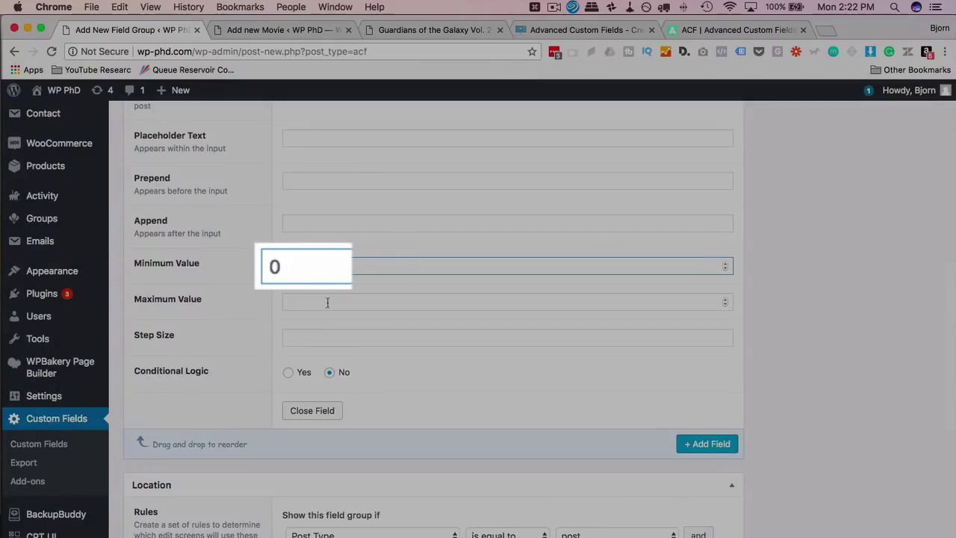
{"action": "left_click", "coordinate": [327, 303]}
{"action": "type", "text": "10"}
{"action": "left_click", "coordinate": [291, 336]}
{"action": "type", "text": "1"}
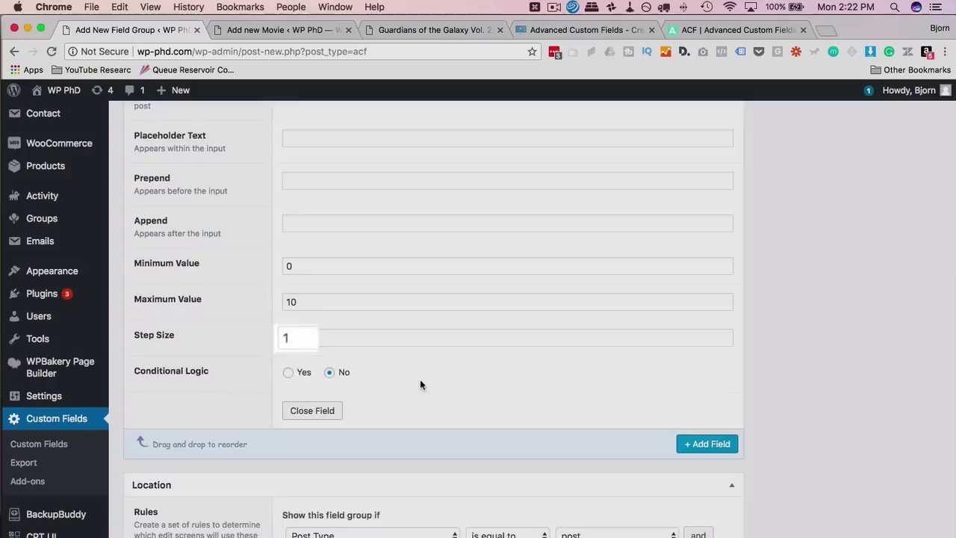
{"action": "scroll", "coordinate": [421, 383], "scroll_direction": "down", "scroll_amount": 2}
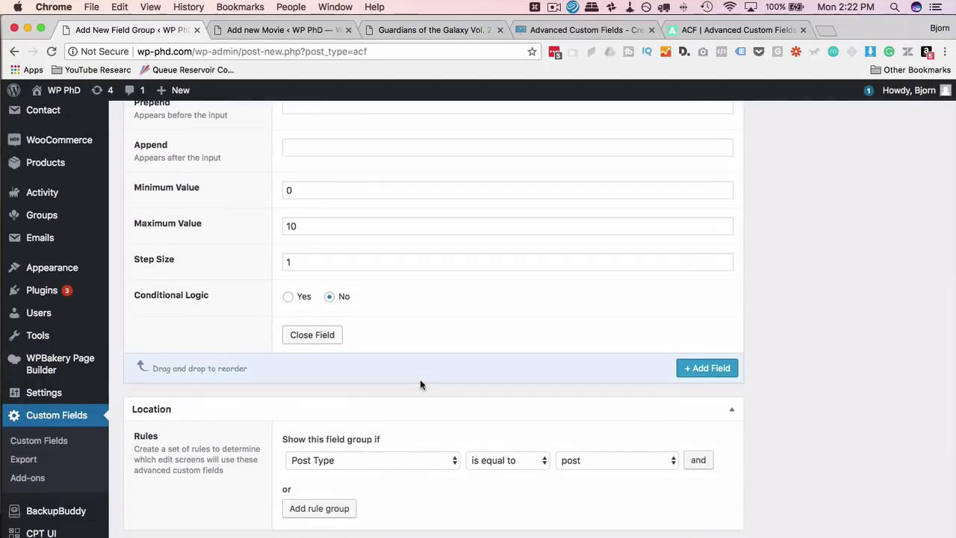
{"action": "left_click", "coordinate": [300, 267]}
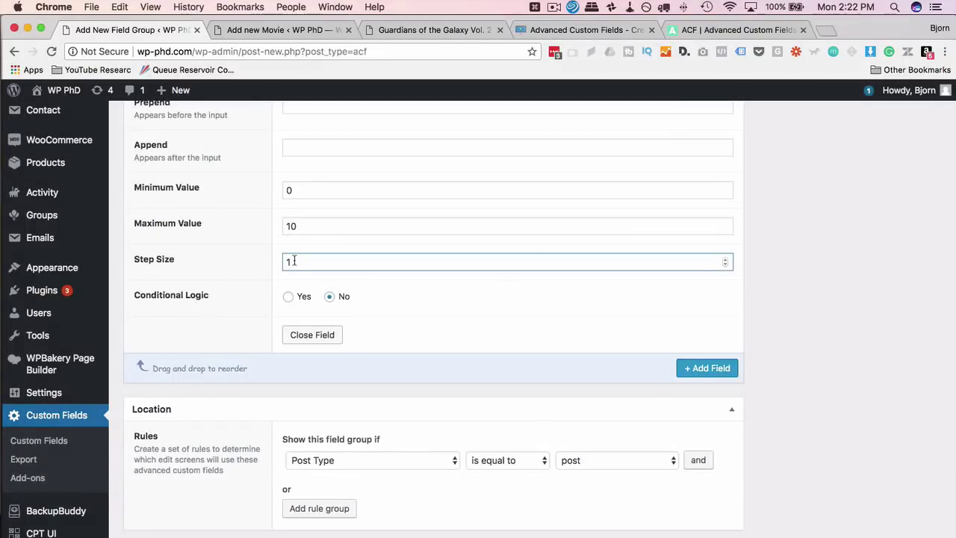
{"action": "left_click", "coordinate": [314, 336]}
Add a fifth field labelled "Movie Release Date" with the field name movie_release_date
{"action": "scroll", "coordinate": [229, 438], "scroll_direction": "up", "scroll_amount": 10}
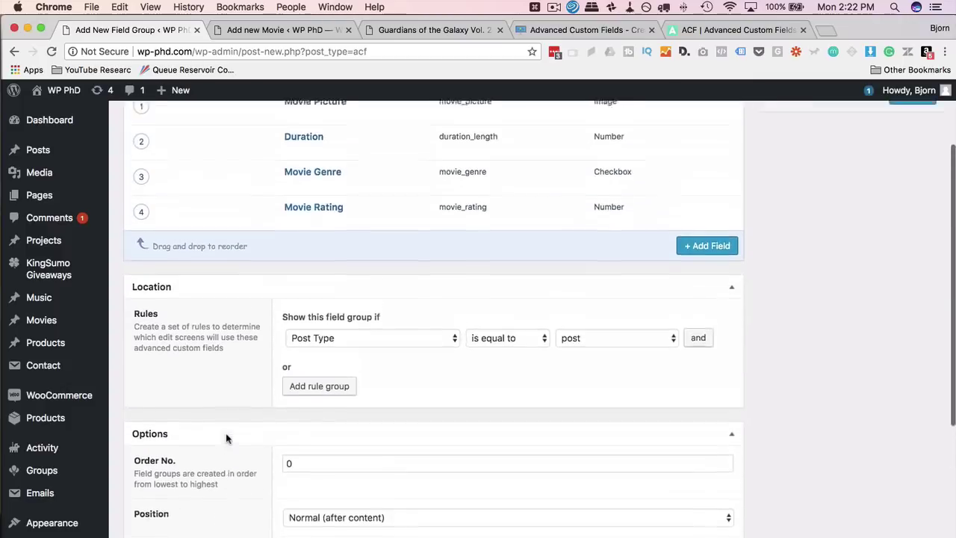
{"action": "scroll", "coordinate": [227, 438], "scroll_direction": "up", "scroll_amount": 3}
{"action": "left_click", "coordinate": [705, 365]}
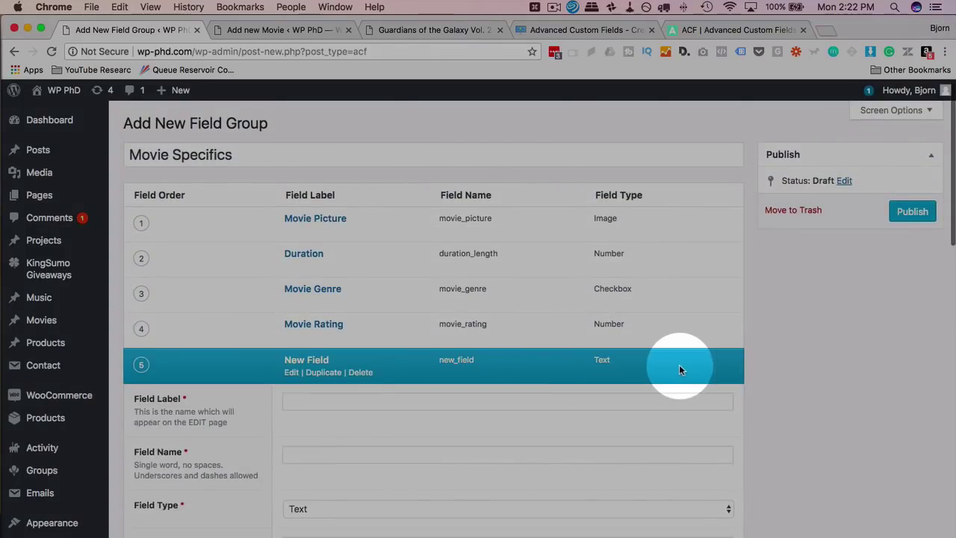
{"action": "left_click", "coordinate": [309, 407]}
{"action": "type", "text": "Move"}
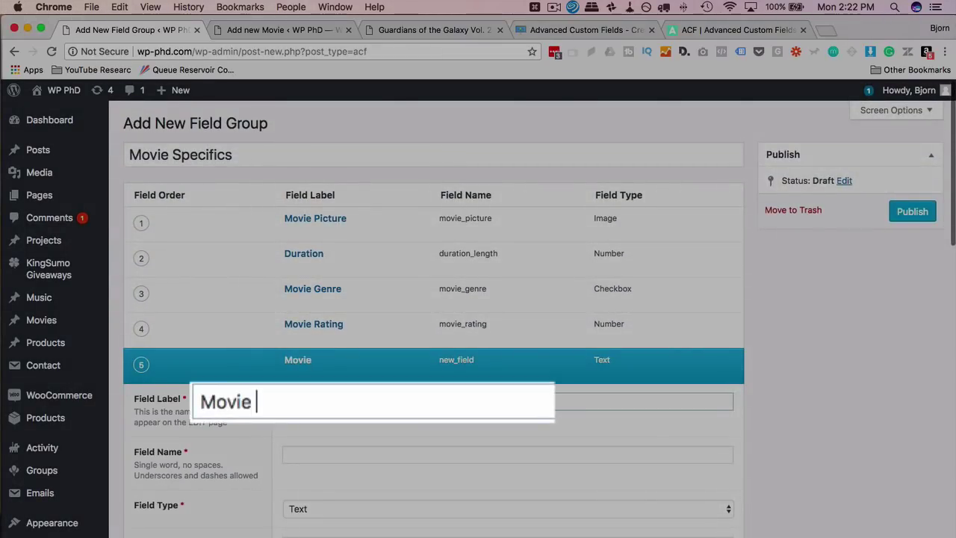
{"action": "type", "text": " Reliease"}
{"action": "key", "text": "BackSpace"}
{"action": "key", "text": "BackSpace"}
{"action": "key", "text": "BackSpace"}
{"action": "key", "text": "BackSpace"}
{"action": "key", "text": "BackSpace"}
{"action": "type", "text": "ease Date"}
{"action": "key", "text": "Tab"}
Set the Movie Release Date field's type to Date Picker
{"action": "scroll", "coordinate": [199, 502], "scroll_direction": "down", "scroll_amount": 6}
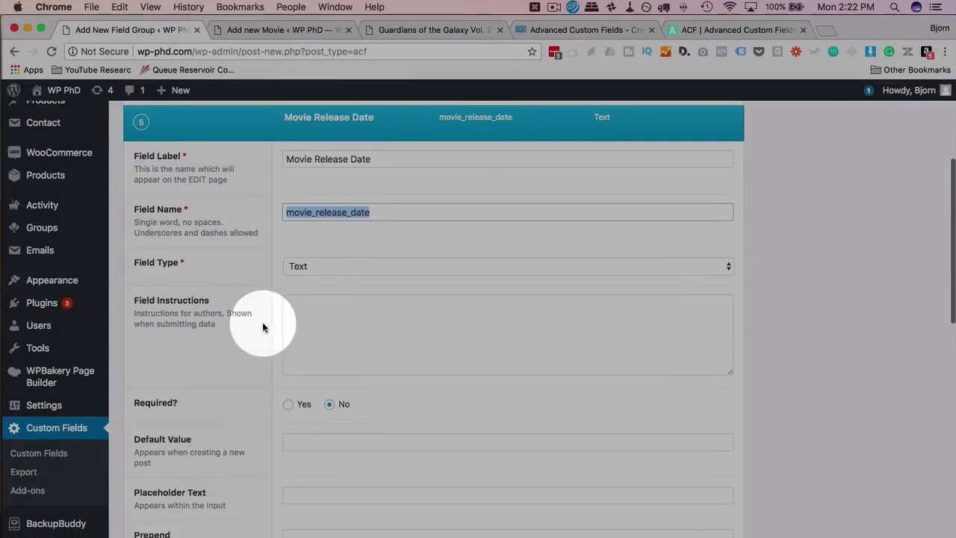
{"action": "scroll", "coordinate": [237, 277], "scroll_direction": "down", "scroll_amount": 2}
{"action": "left_click", "coordinate": [306, 193]}
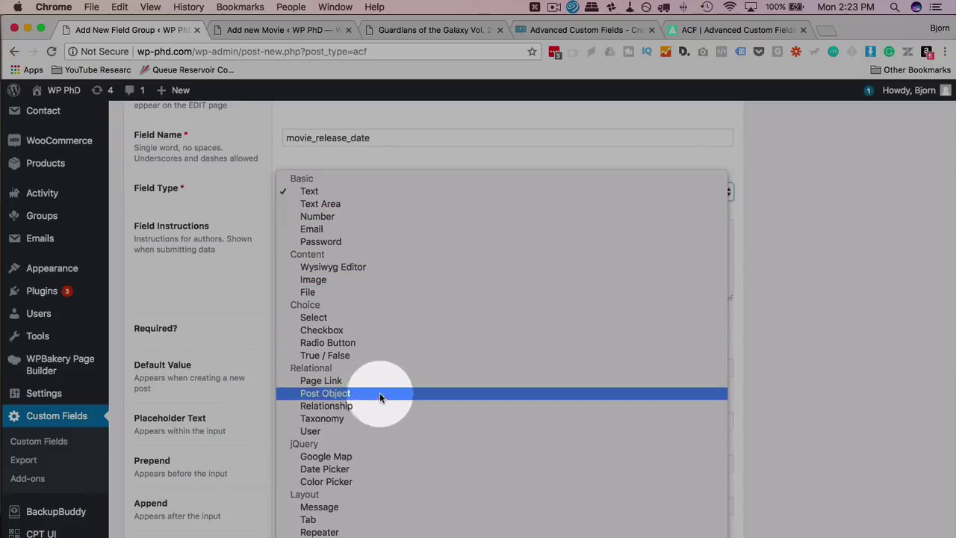
{"action": "left_click", "coordinate": [342, 471]}
Enter the Movie Release Date instructions "Please choose the date the movie was released to theatres."
{"action": "scroll", "coordinate": [239, 243], "scroll_direction": "down", "scroll_amount": 1}
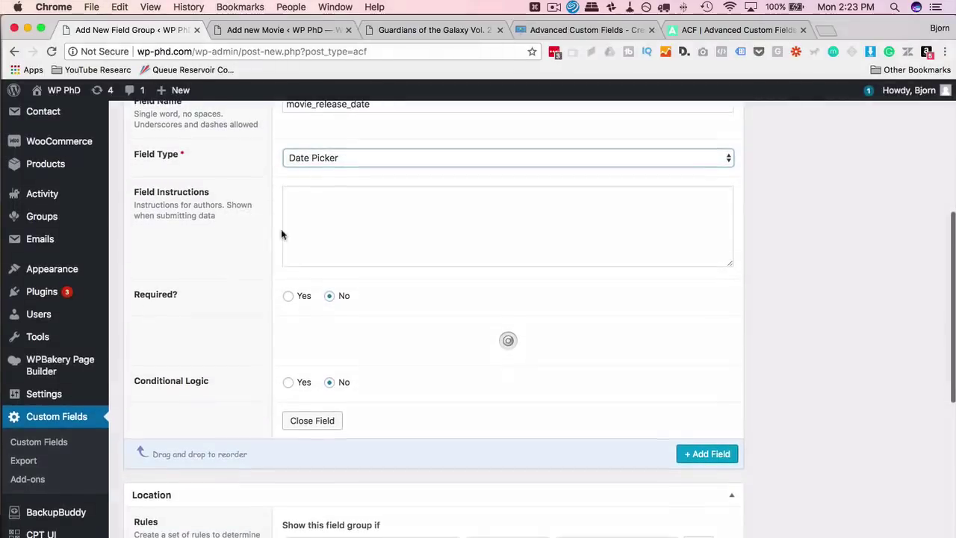
{"action": "key", "text": "Tab"}
{"action": "type", "text": "Please choo"}
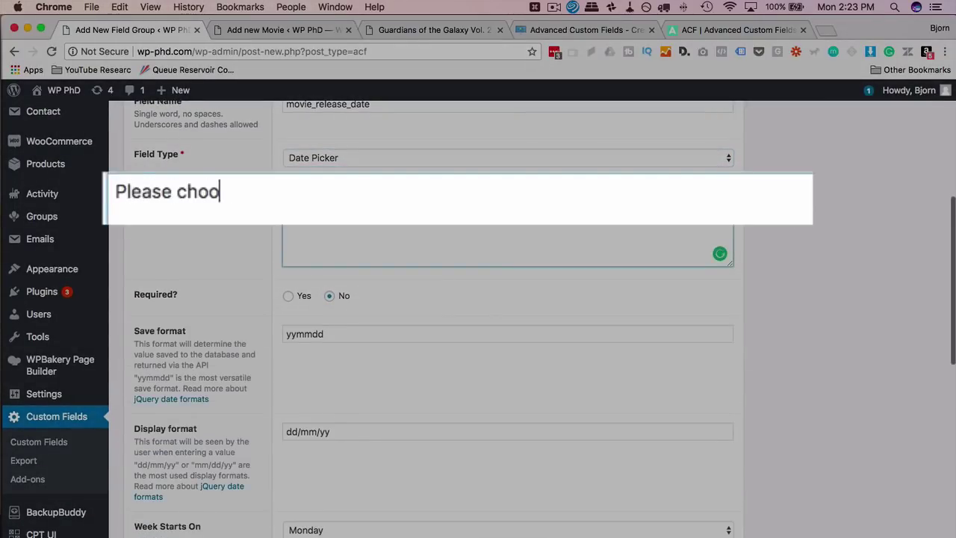
{"action": "type", "text": "se the da"}
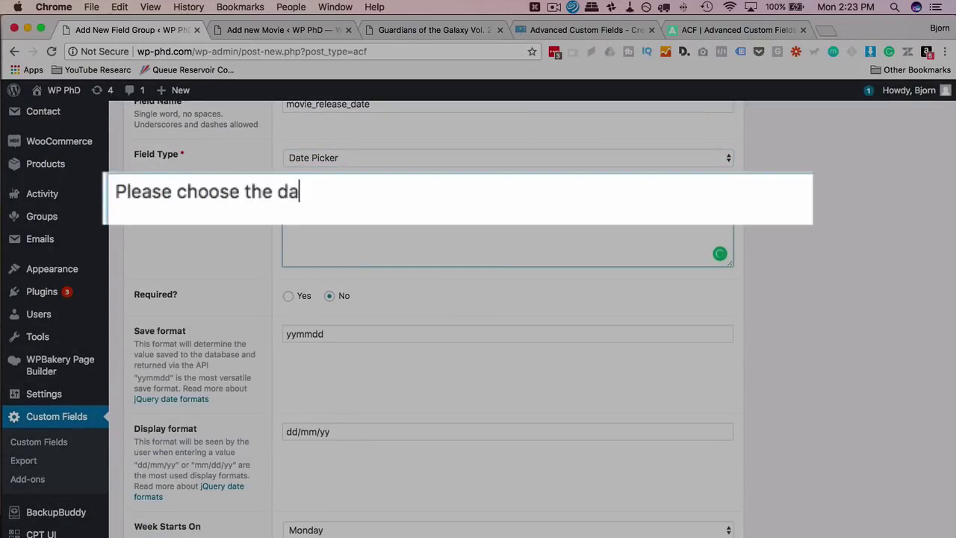
{"action": "type", "text": "te the movie was released to thea"}
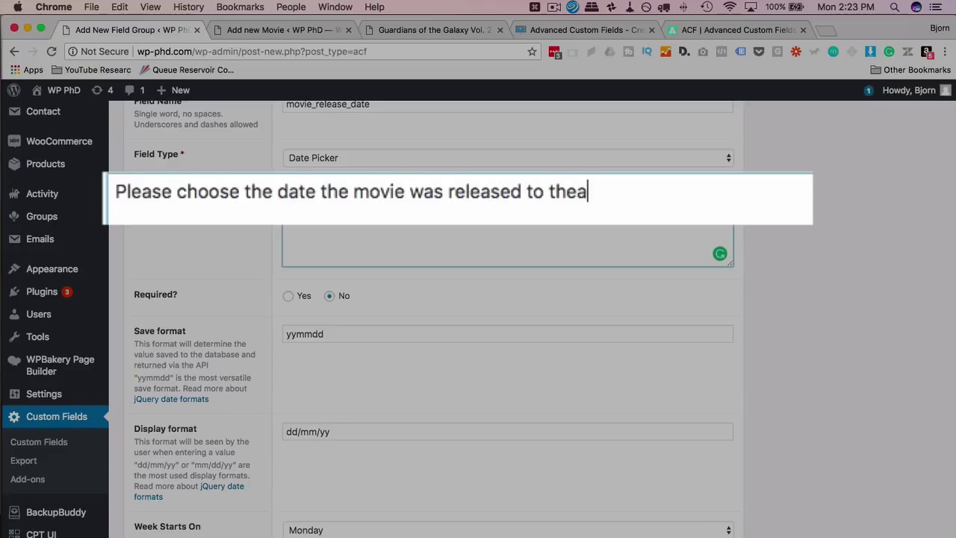
{"action": "type", "text": "tr"}
{"action": "key", "text": "BackSpace"}
{"action": "type", "text": "tres."}
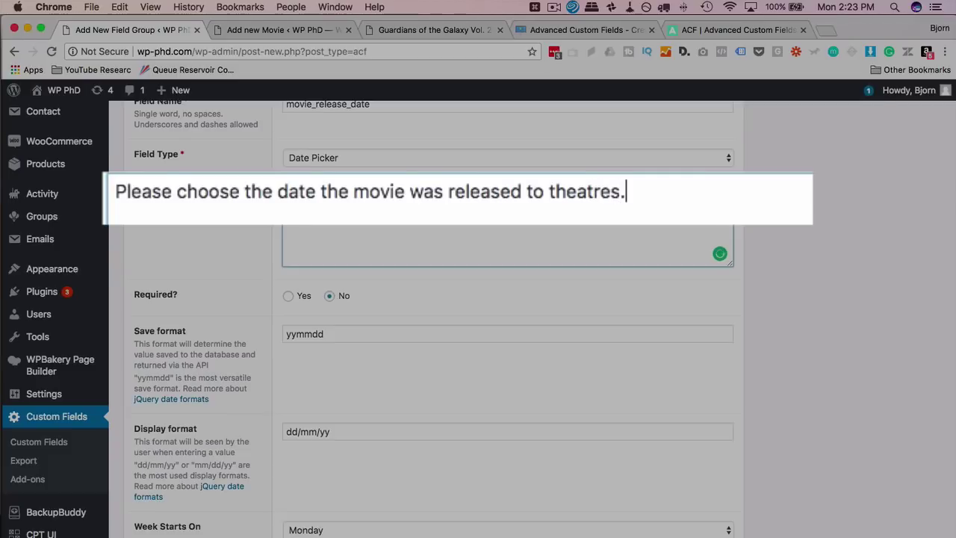
Make the Movie Release Date field required, review its date format settings and close the field
{"action": "scroll", "coordinate": [215, 263], "scroll_direction": "down", "scroll_amount": 1}
{"action": "left_click", "coordinate": [290, 243]}
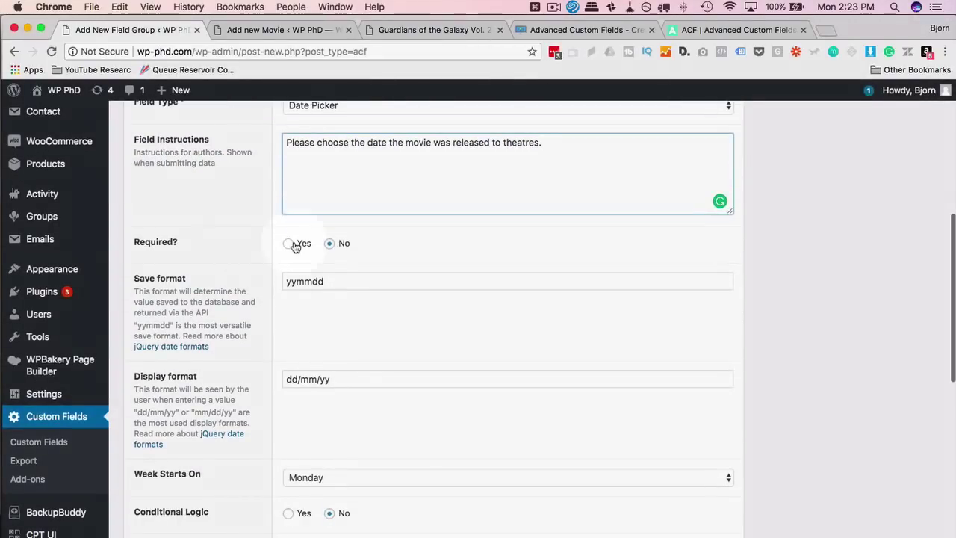
{"action": "scroll", "coordinate": [225, 249], "scroll_direction": "down", "scroll_amount": 3}
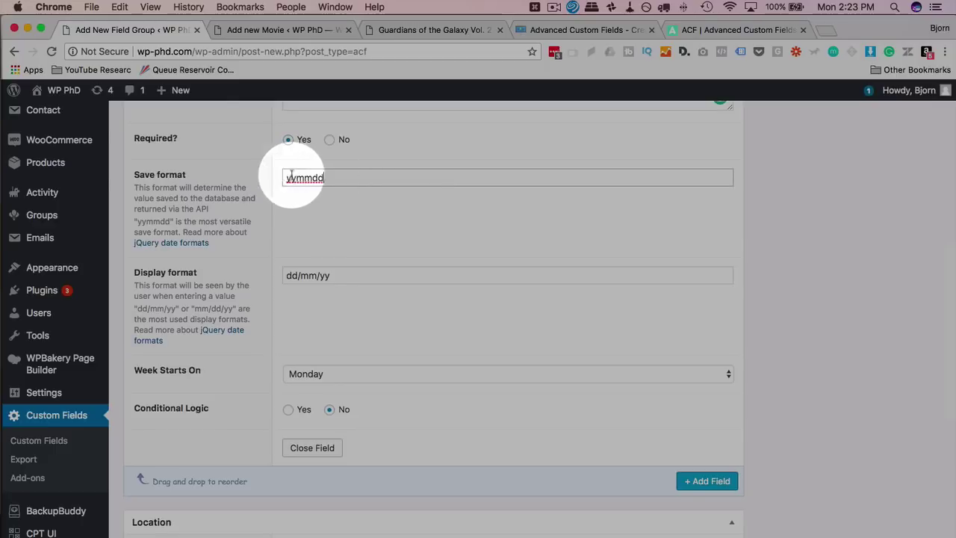
{"action": "scroll", "coordinate": [224, 193], "scroll_direction": "down", "scroll_amount": 2}
{"action": "left_click", "coordinate": [333, 189]}
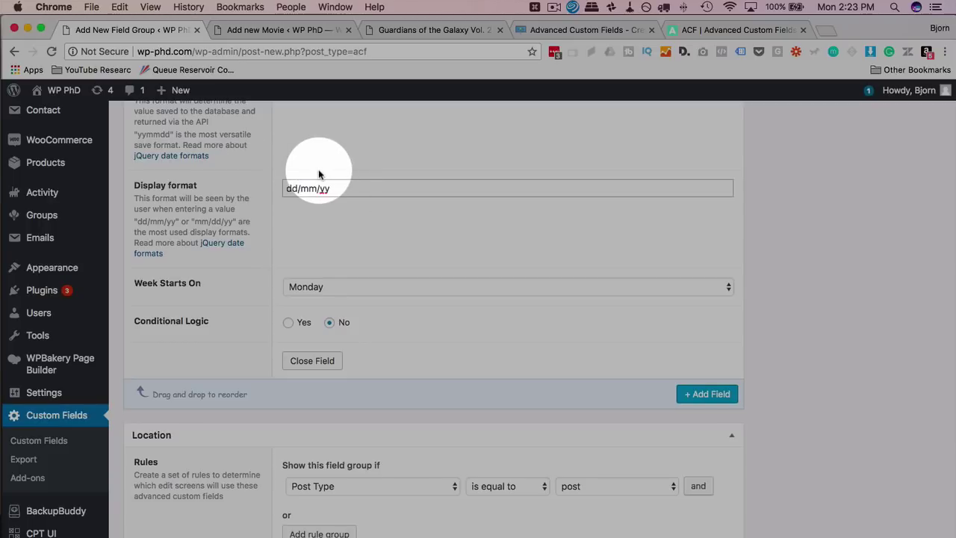
{"action": "scroll", "coordinate": [292, 247], "scroll_direction": "down", "scroll_amount": 2}
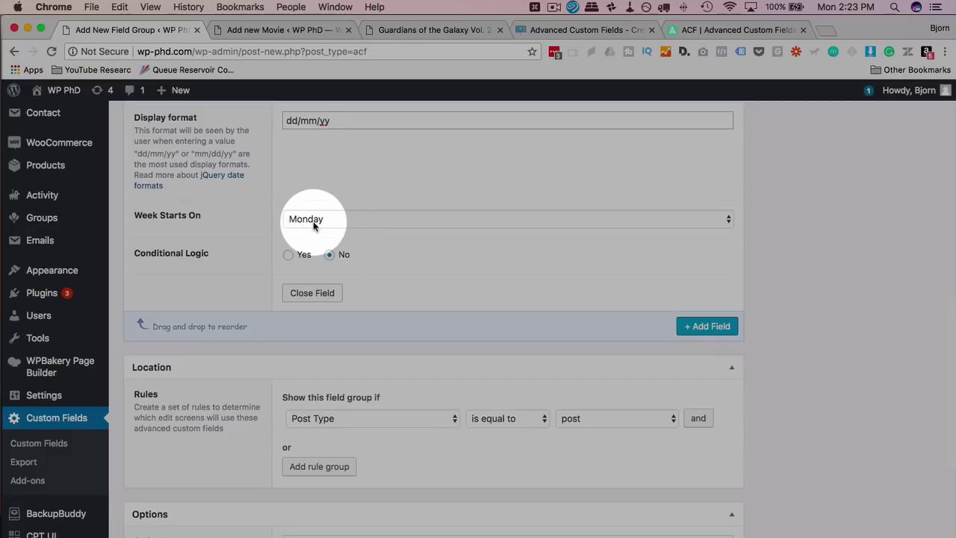
{"action": "left_click", "coordinate": [317, 293]}
{"action": "right_click", "coordinate": [252, 330]}
Add a sixth field labelled "Movie Country" with the field name movie_country
{"action": "scroll", "coordinate": [252, 331], "scroll_direction": "up", "scroll_amount": 15}
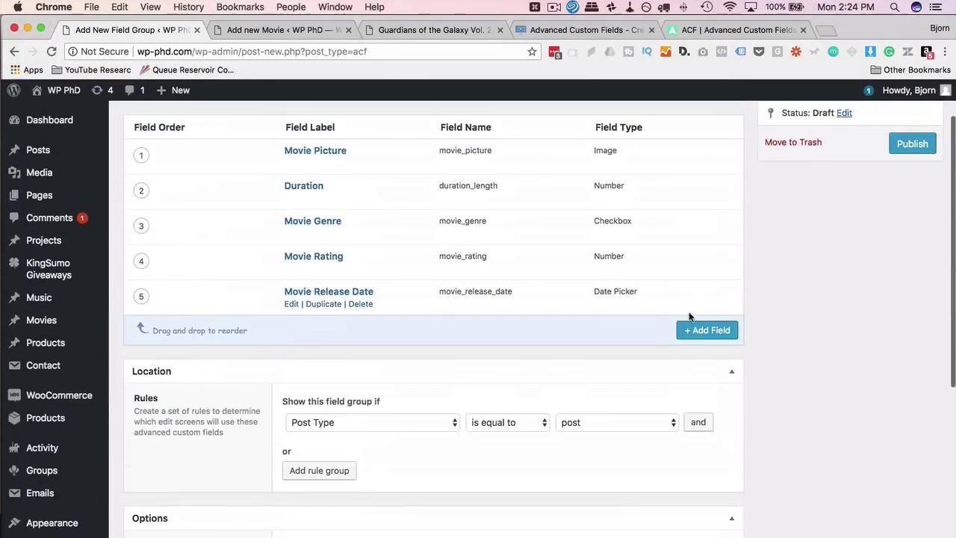
{"action": "left_click", "coordinate": [706, 330]}
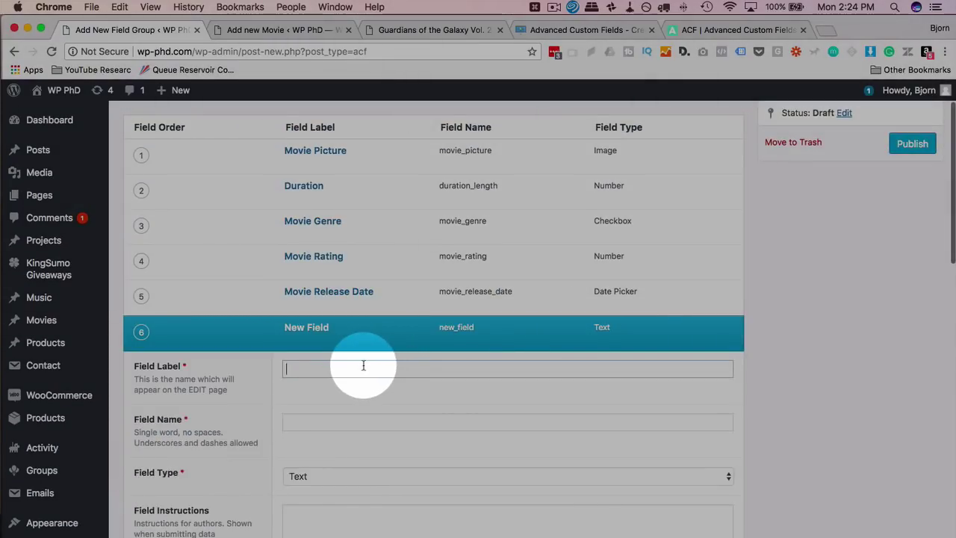
{"action": "left_click", "coordinate": [363, 368]}
{"action": "type", "text": "Coun"}
{"action": "key", "text": "BackSpace"}
{"action": "key", "text": "BackSpace"}
{"action": "key", "text": "BackSpace"}
{"action": "key", "text": "BackSpace"}
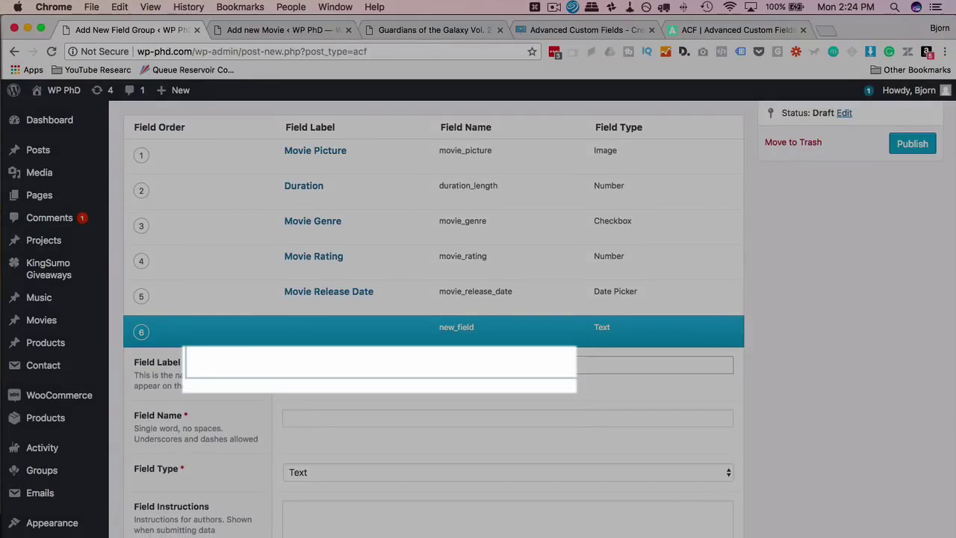
{"action": "type", "text": "Movie Country"}
{"action": "key", "text": "Tab"}
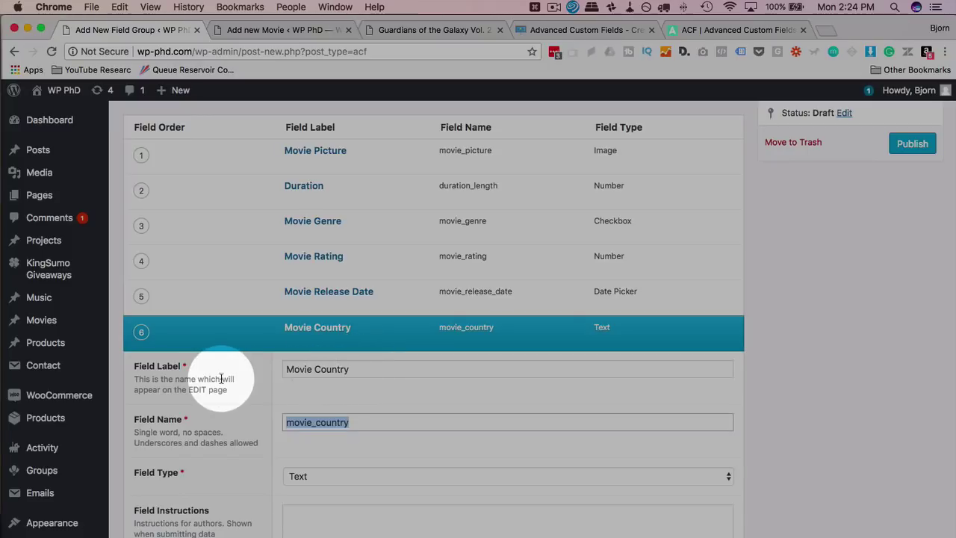
Set the Movie Country field's type to Select
{"action": "scroll", "coordinate": [220, 382], "scroll_direction": "down", "scroll_amount": 5}
{"action": "scroll", "coordinate": [277, 321], "scroll_direction": "down", "scroll_amount": 2}
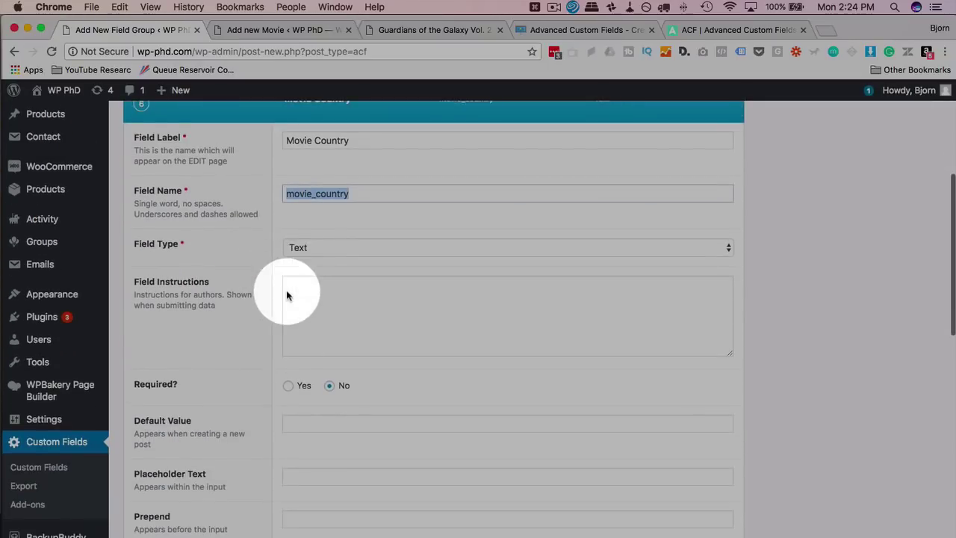
{"action": "left_click", "coordinate": [311, 248]}
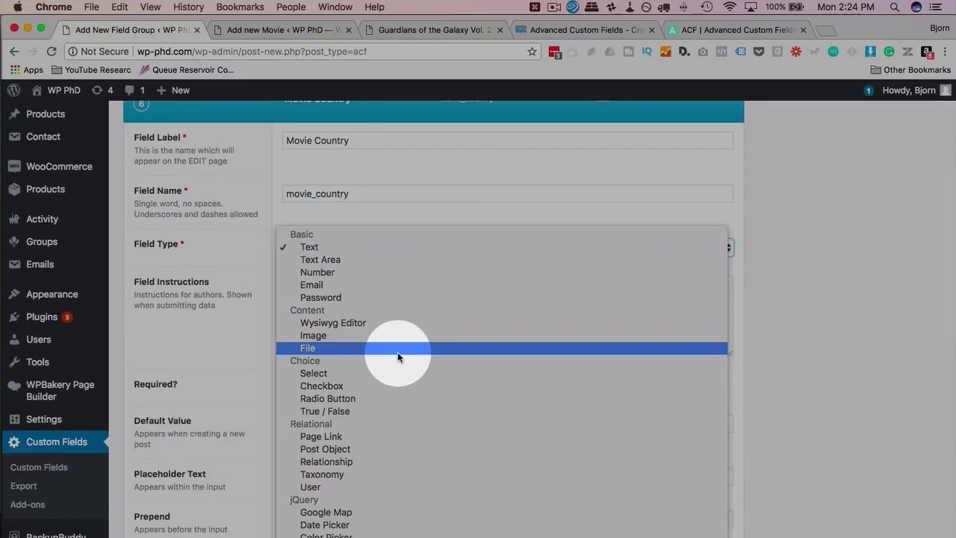
{"action": "left_click", "coordinate": [385, 375]}
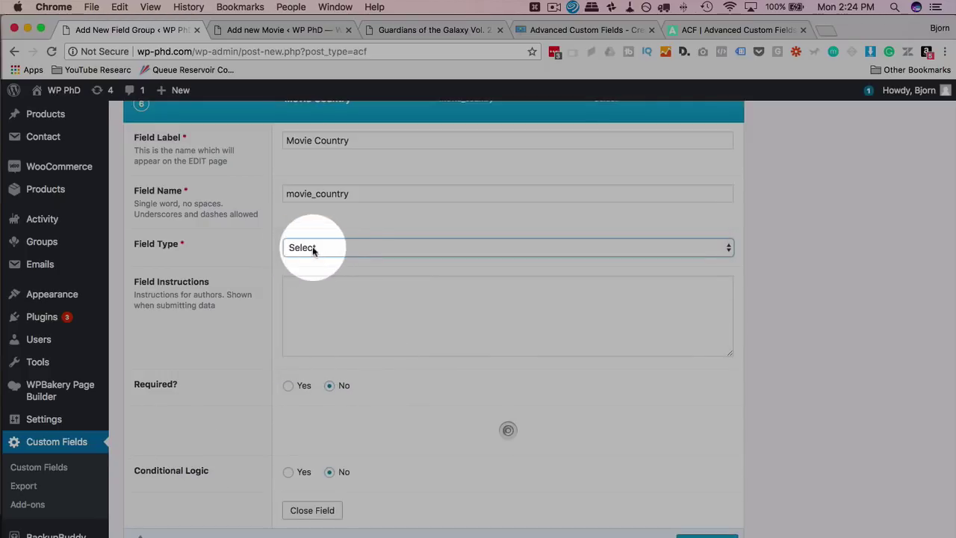
Enter the Movie Country instructions "Please choose the country where the movie was filmed."
{"action": "scroll", "coordinate": [299, 284], "scroll_direction": "down", "scroll_amount": 1}
{"action": "left_click", "coordinate": [335, 291]}
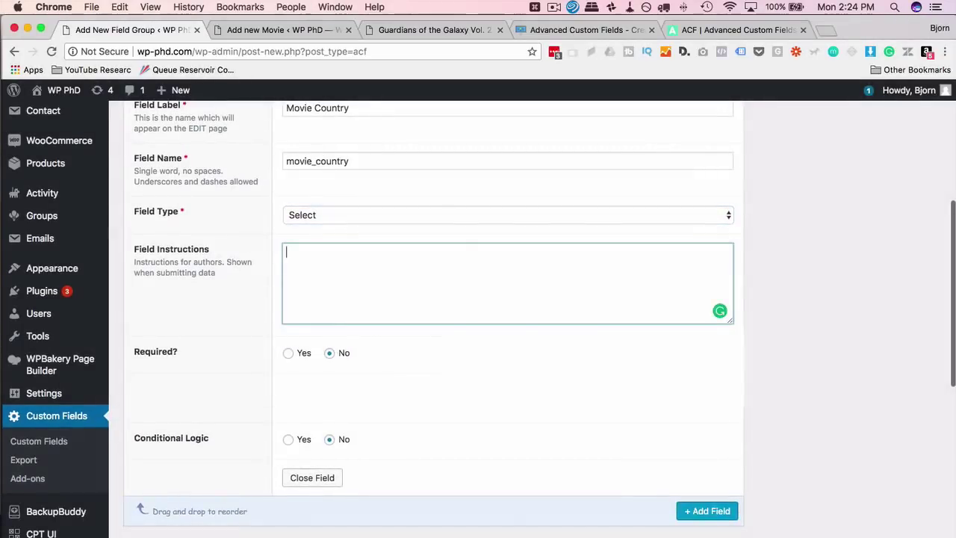
{"action": "type", "text": "Please choose the "}
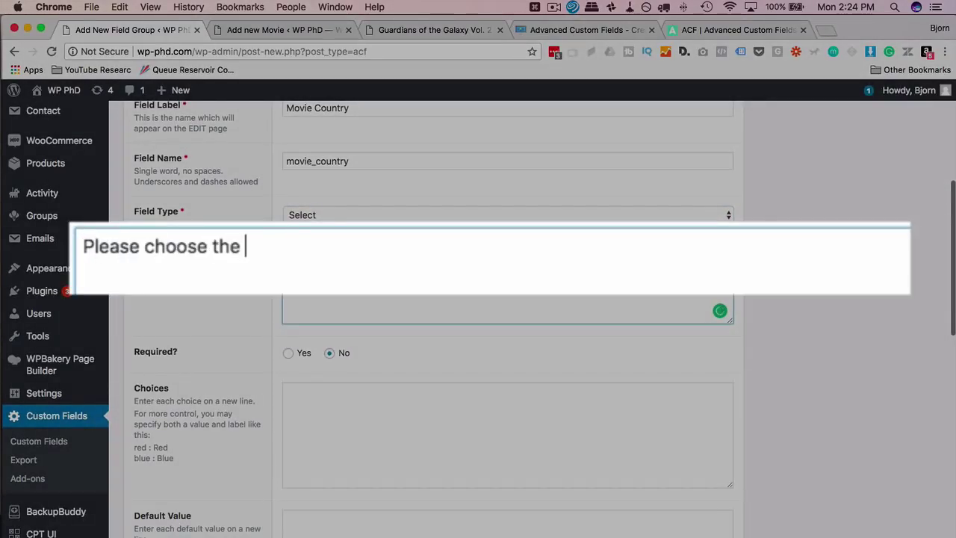
{"action": "type", "text": "country where the movie was"}
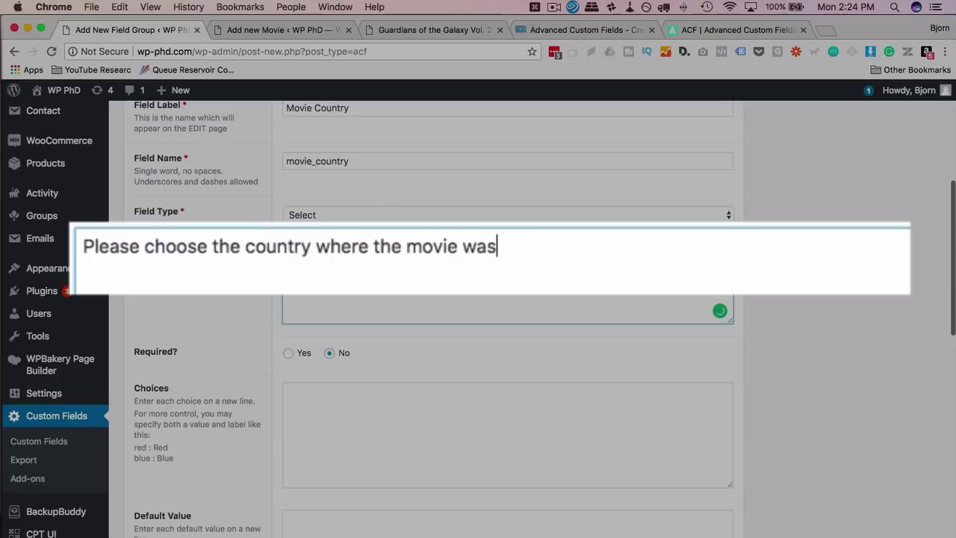
{"action": "type", "text": " filme"}
{"action": "key", "text": "BackSpace"}
{"action": "type", "text": "med."}
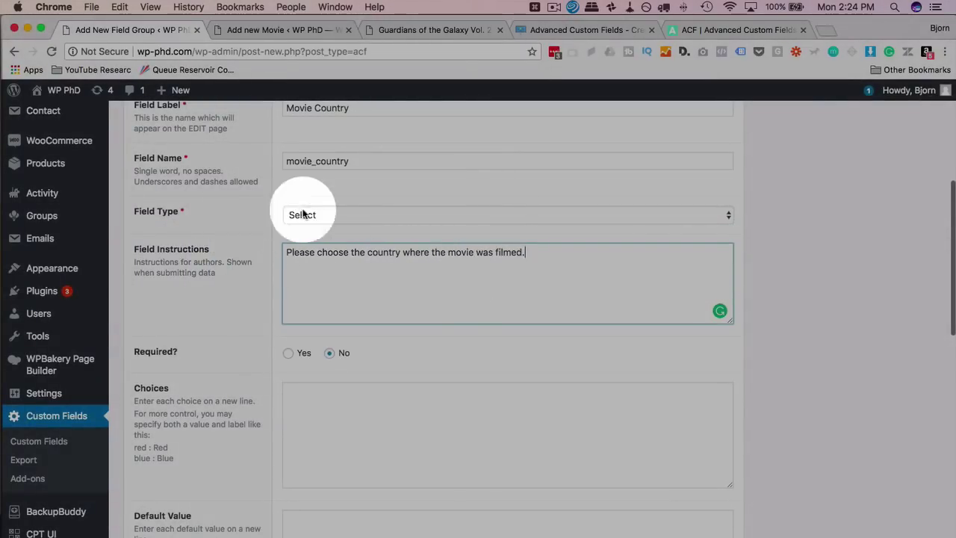
Make the Movie Country field required and paste the copied list of countries as its choices
{"action": "scroll", "coordinate": [239, 311], "scroll_direction": "down", "scroll_amount": 2}
{"action": "scroll", "coordinate": [246, 287], "scroll_direction": "down", "scroll_amount": 2}
{"action": "left_click", "coordinate": [288, 243]}
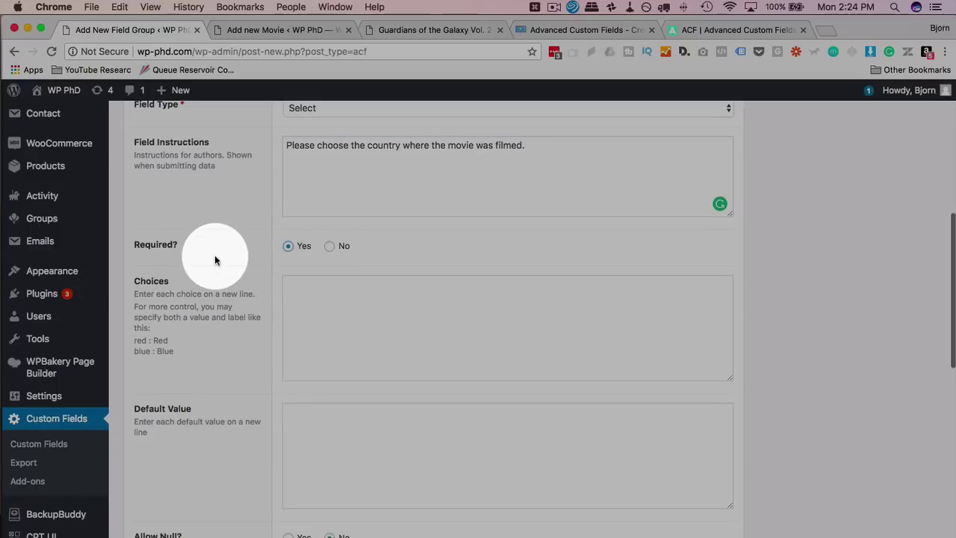
{"action": "scroll", "coordinate": [215, 255], "scroll_direction": "down", "scroll_amount": 2}
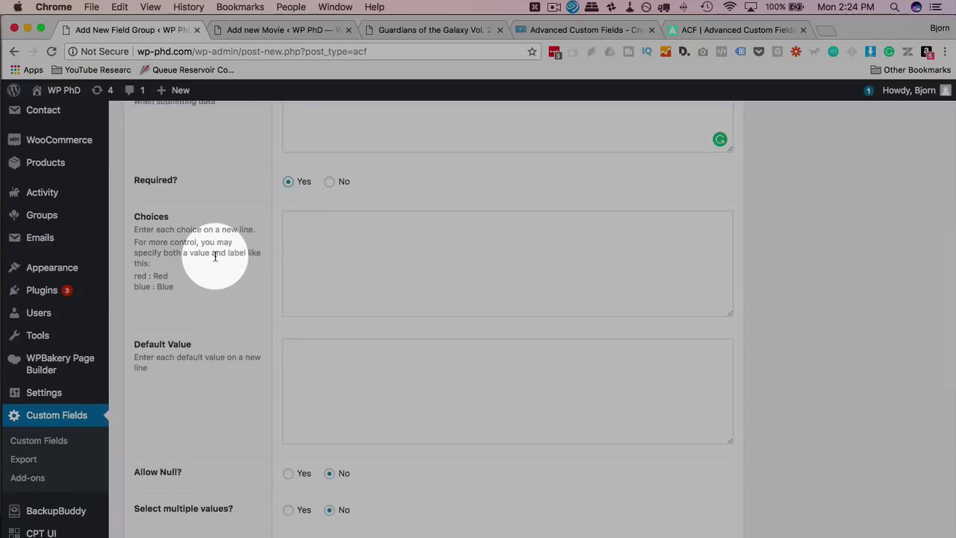
{"action": "left_click", "coordinate": [383, 265]}
{"action": "right_click", "coordinate": [294, 233]}
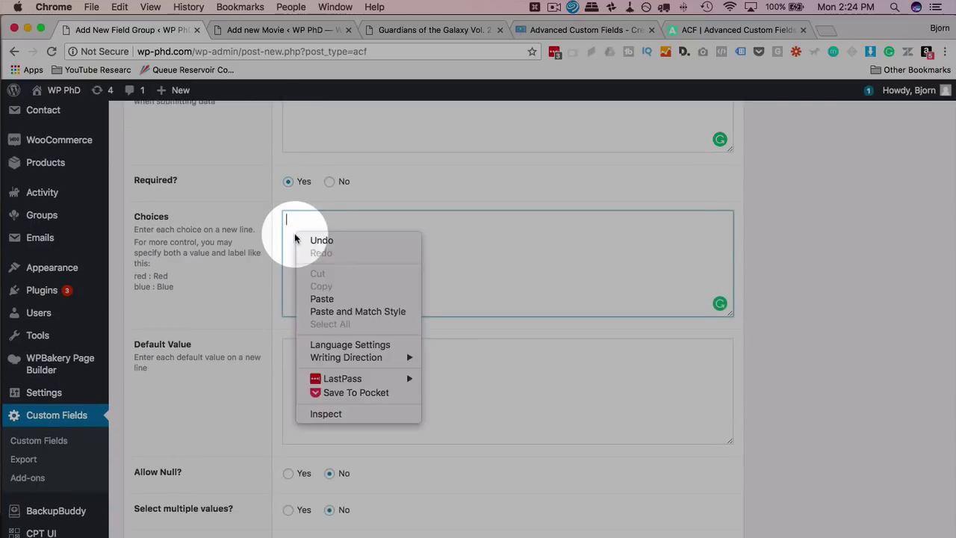
{"action": "left_click", "coordinate": [331, 303]}
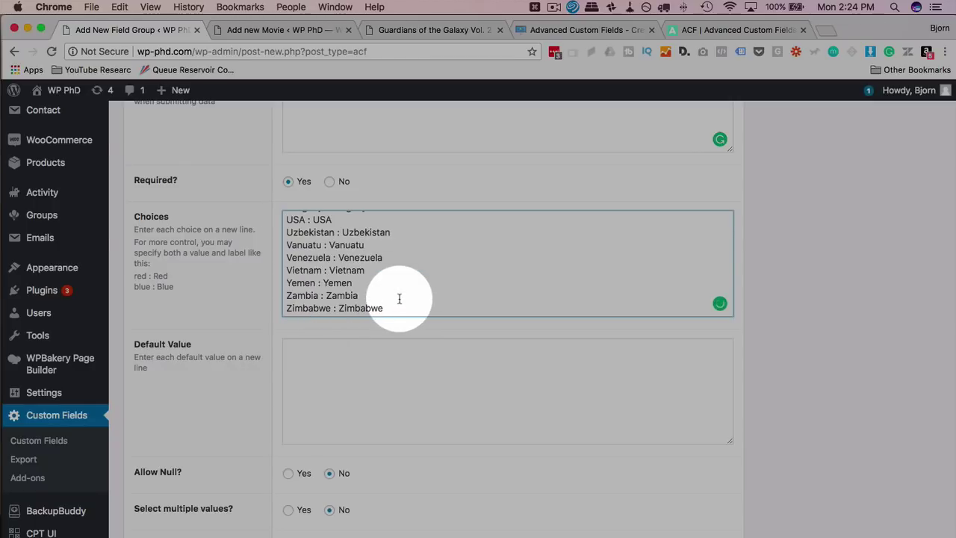
{"action": "scroll", "coordinate": [400, 299], "scroll_direction": "up", "scroll_amount": 10}
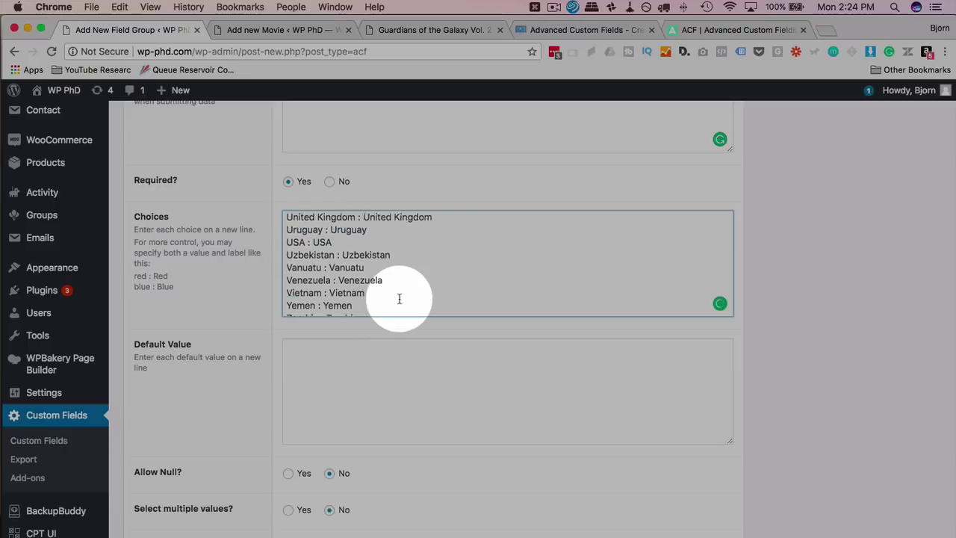
{"action": "scroll", "coordinate": [400, 299], "scroll_direction": "up", "scroll_amount": 20}
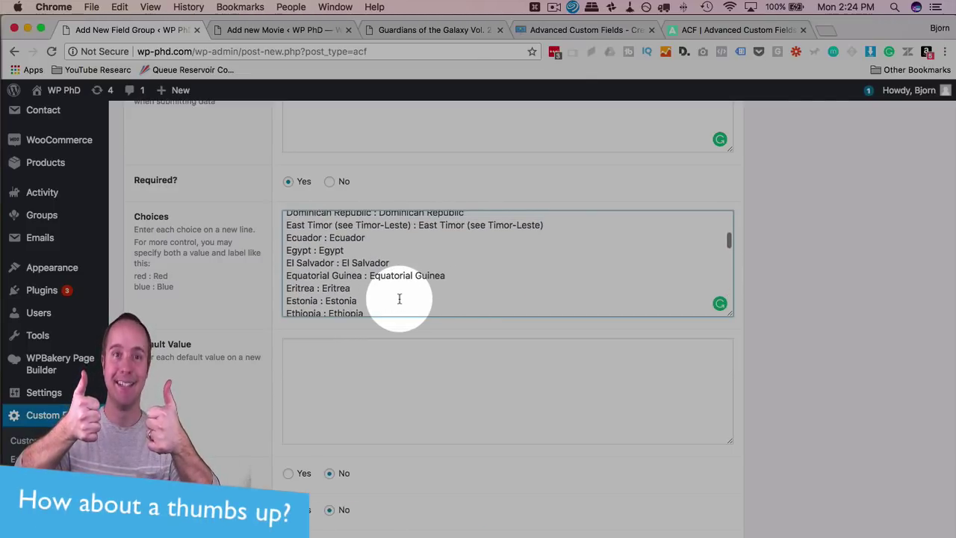
{"action": "scroll", "coordinate": [400, 299], "scroll_direction": "up", "scroll_amount": 8}
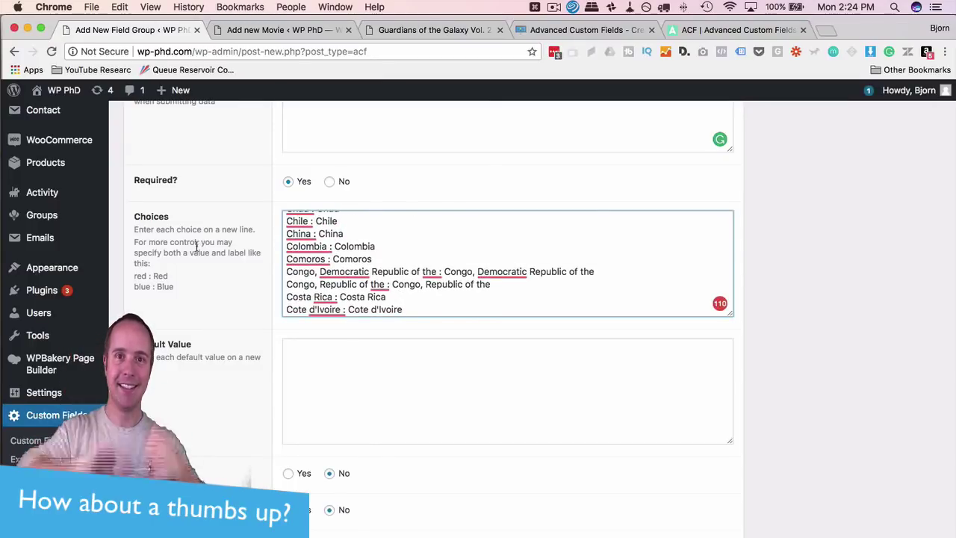
Allow multiple values to be selected in the Movie Country field and close the field
{"action": "scroll", "coordinate": [198, 254], "scroll_direction": "down", "scroll_amount": 3}
{"action": "scroll", "coordinate": [281, 315], "scroll_direction": "down", "scroll_amount": 4}
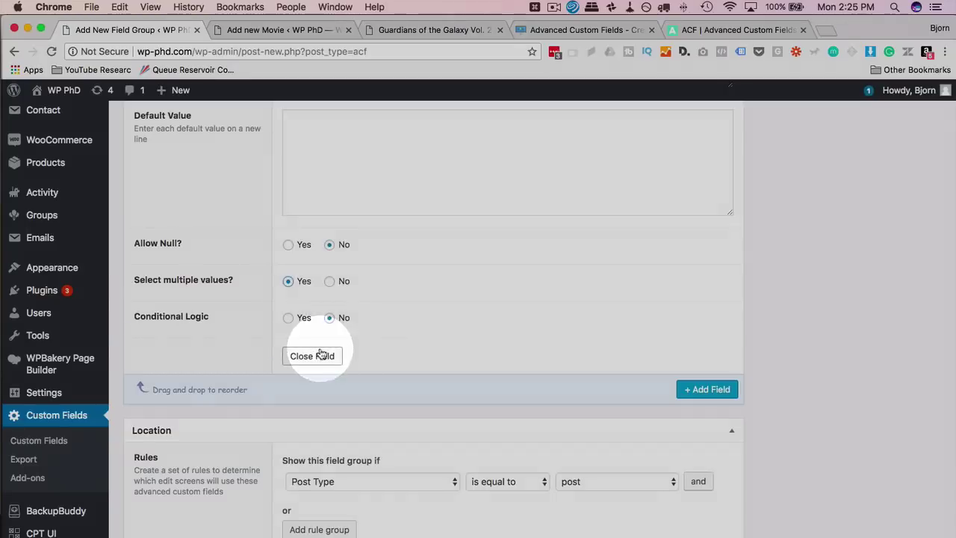
{"action": "left_click", "coordinate": [320, 354]}
Add a seventh field labelled "Main Language" with the field name main_language
{"action": "scroll", "coordinate": [254, 412], "scroll_direction": "up", "scroll_amount": 10}
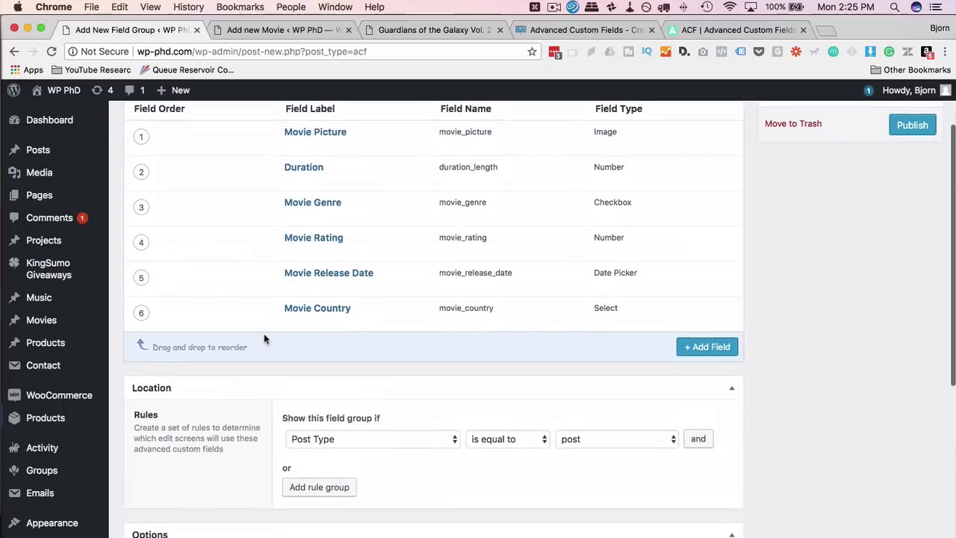
{"action": "left_click", "coordinate": [705, 348]}
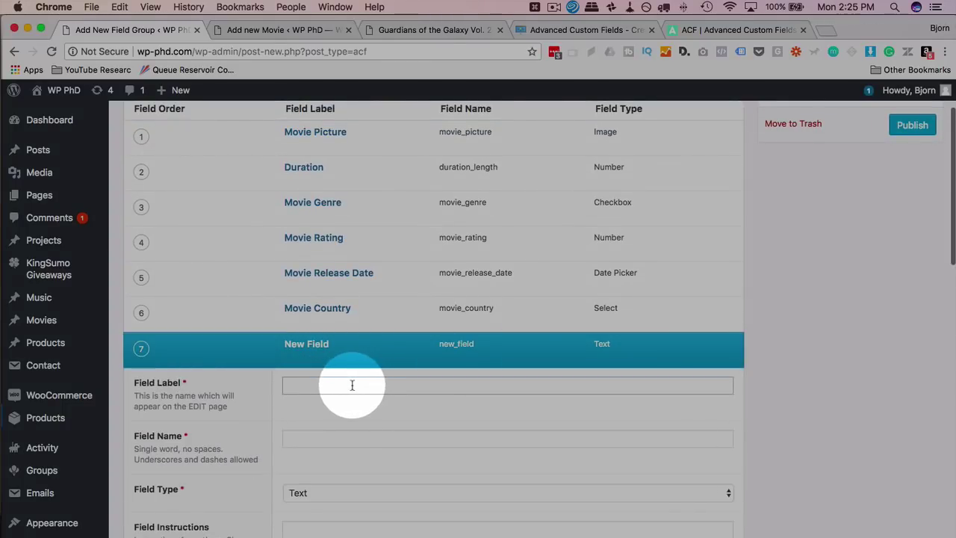
{"action": "left_click", "coordinate": [352, 385]}
{"action": "type", "text": "Main Language"}
{"action": "key", "text": "Tab"}
Set the Main Language field's type to Select
{"action": "scroll", "coordinate": [263, 395], "scroll_direction": "down", "scroll_amount": 5}
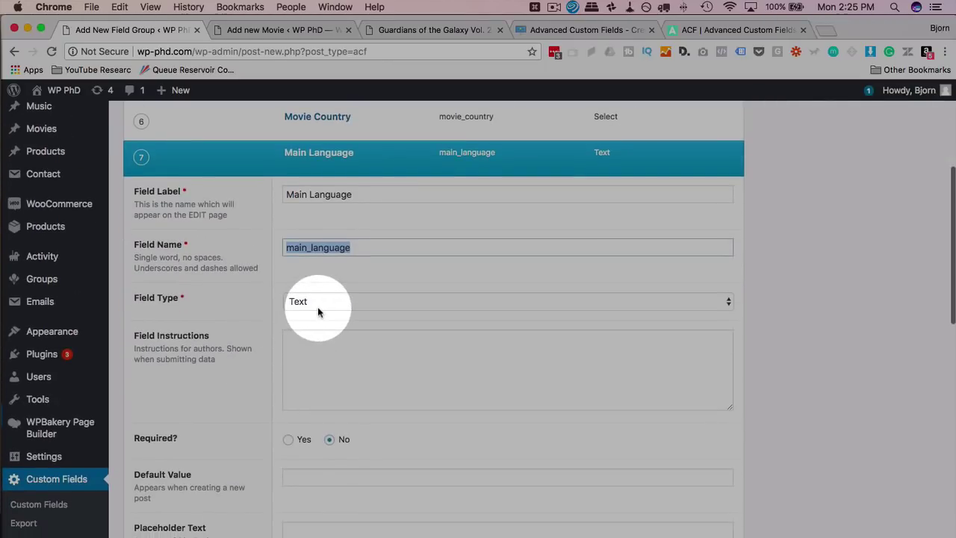
{"action": "left_click", "coordinate": [318, 312]}
{"action": "left_click", "coordinate": [326, 425]}
Enter the Main Language instructions "Please choose the main language in the movie."
{"action": "left_click", "coordinate": [326, 389]}
{"action": "type", "text": "Please choo"}
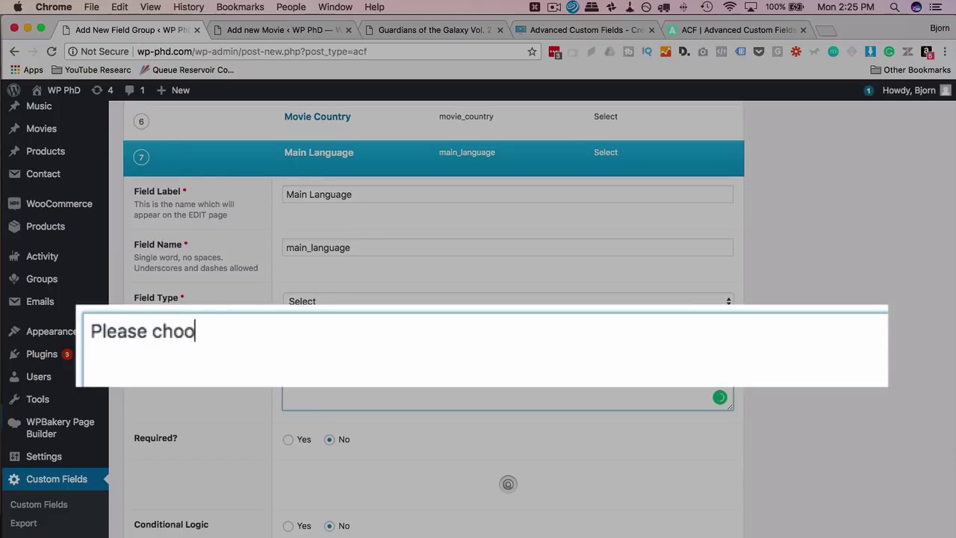
{"action": "type", "text": "se the main language"}
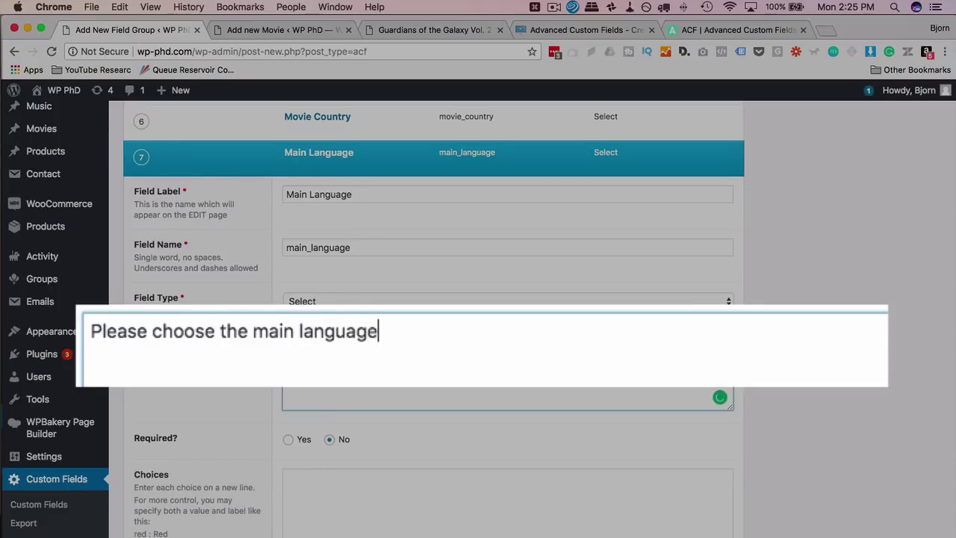
{"action": "type", "text": " for the movie"}
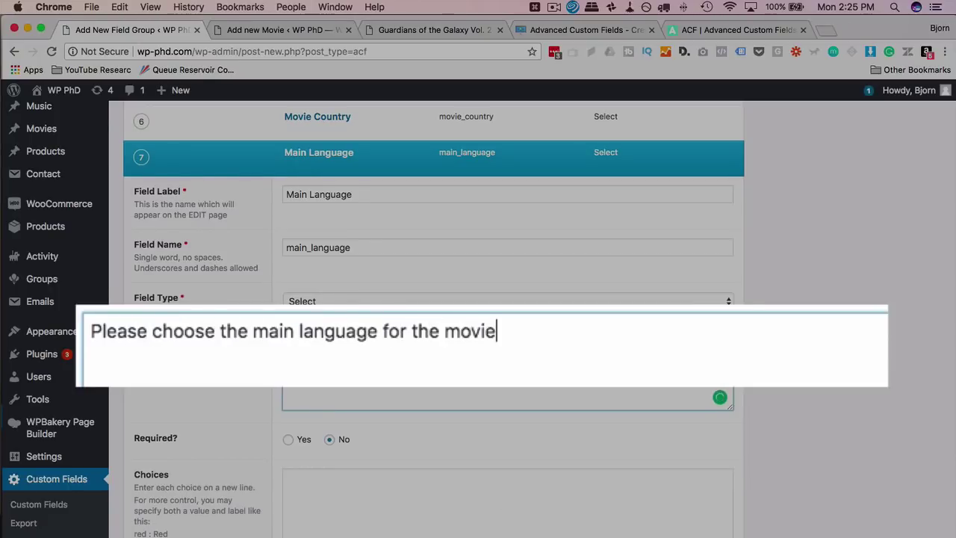
{"action": "scroll", "coordinate": [288, 408], "scroll_direction": "down", "scroll_amount": 4}
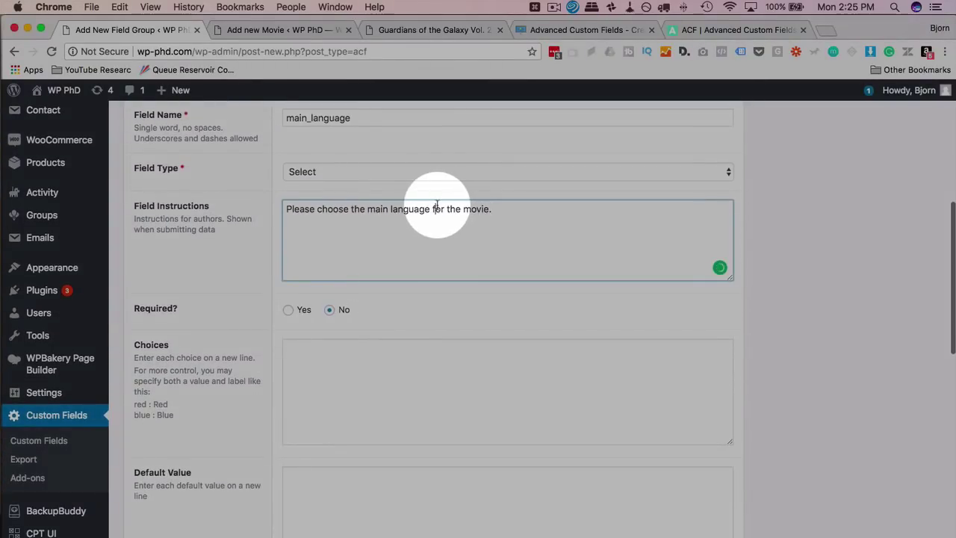
{"action": "double_click", "coordinate": [438, 209]}
{"action": "type", "text": "in"}
Make the Main Language field required and paste the copied list of languages as its choices
{"action": "scroll", "coordinate": [292, 269], "scroll_direction": "down", "scroll_amount": 2}
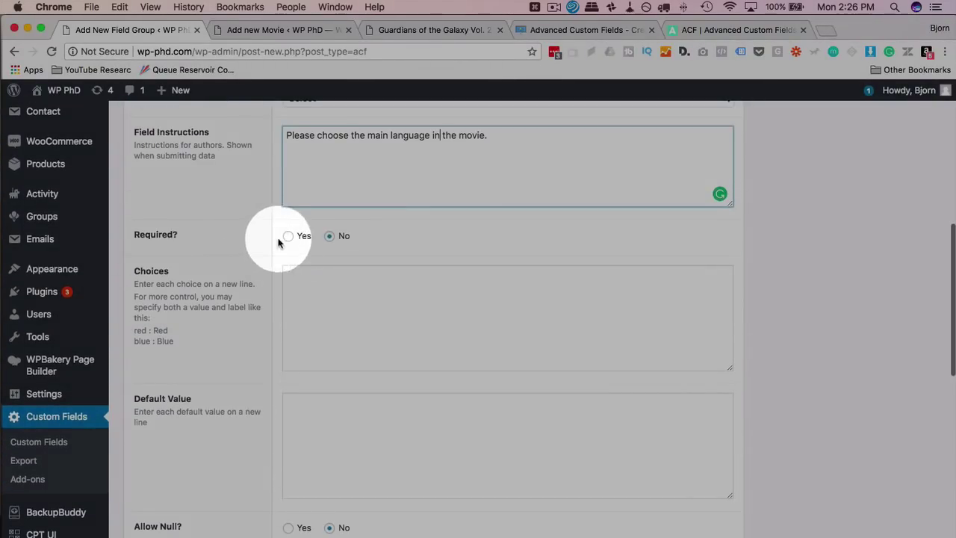
{"action": "left_click", "coordinate": [286, 236]}
{"action": "left_click", "coordinate": [309, 303]}
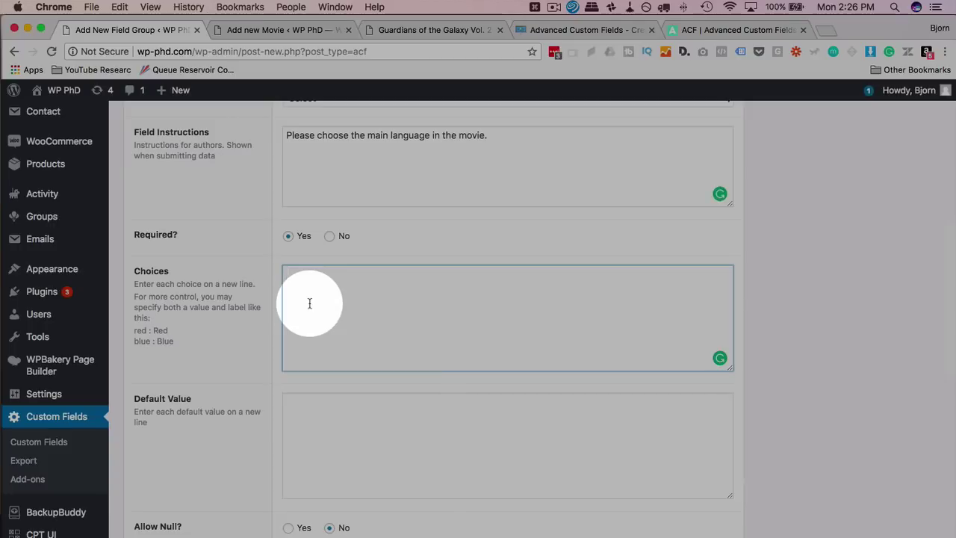
{"action": "right_click", "coordinate": [310, 308]}
{"action": "left_click", "coordinate": [336, 368]}
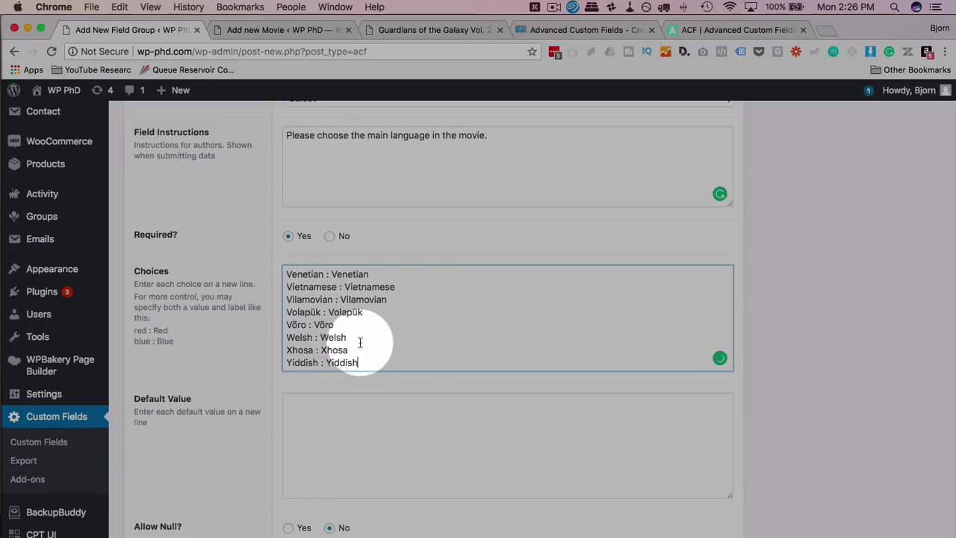
{"action": "scroll", "coordinate": [359, 341], "scroll_direction": "down", "scroll_amount": 1}
{"action": "scroll", "coordinate": [360, 342], "scroll_direction": "up", "scroll_amount": 15}
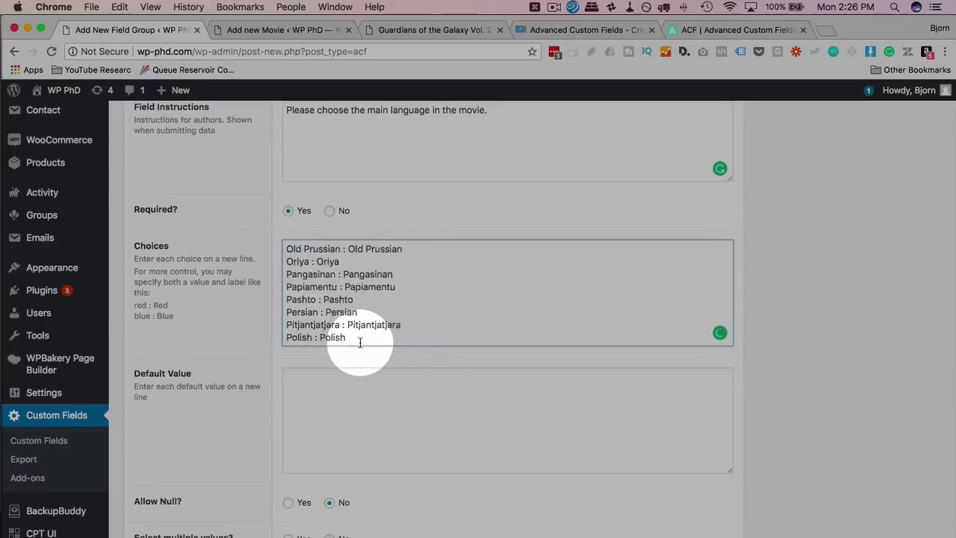
{"action": "scroll", "coordinate": [360, 342], "scroll_direction": "up", "scroll_amount": 3}
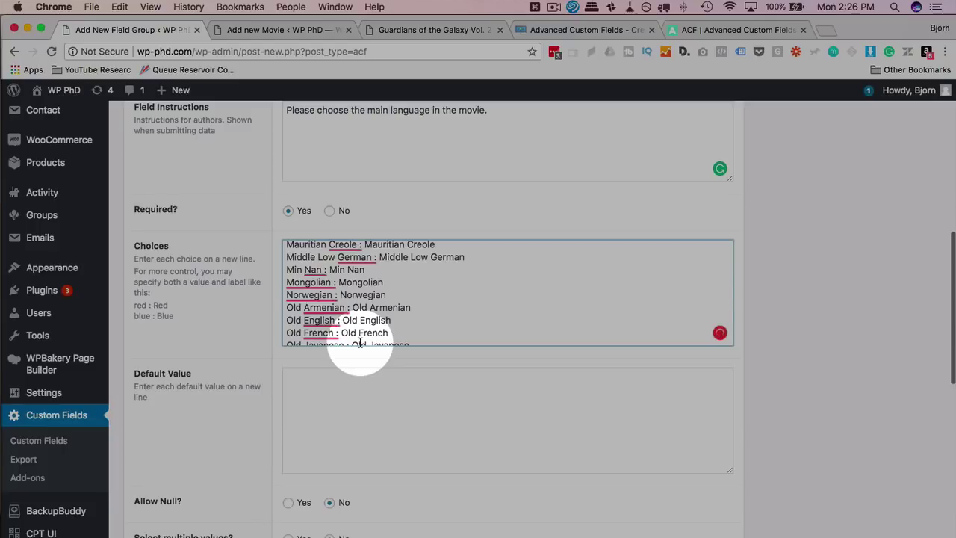
Review the Main Language field's null, multiple-value and conditional logic settings and close the field
{"action": "scroll", "coordinate": [246, 297], "scroll_direction": "down", "scroll_amount": 5}
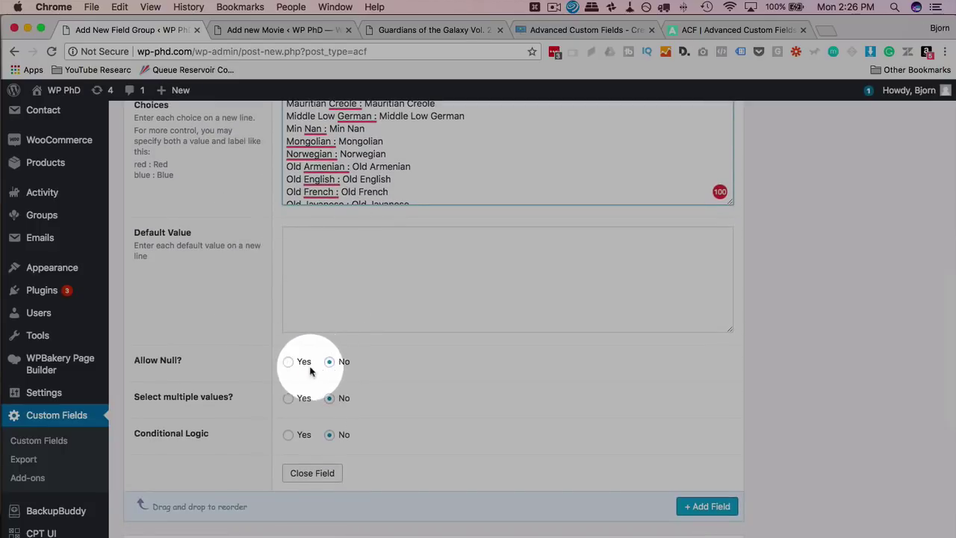
{"action": "scroll", "coordinate": [258, 369], "scroll_direction": "down", "scroll_amount": 3}
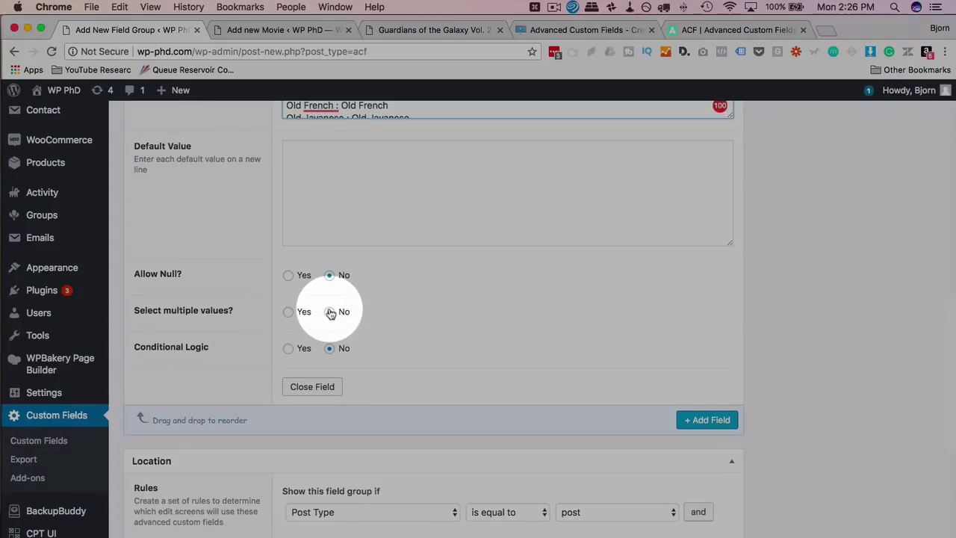
{"action": "left_click", "coordinate": [313, 387]}
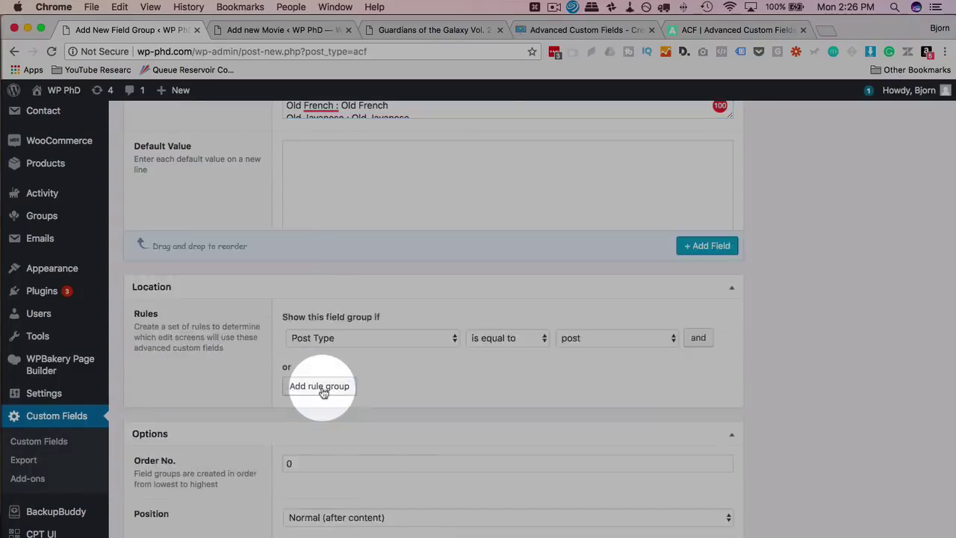
Add an eighth field labelled "Movie Budget" with the field name movie_budget
{"action": "scroll", "coordinate": [321, 390], "scroll_direction": "down", "scroll_amount": 10}
{"action": "scroll", "coordinate": [215, 364], "scroll_direction": "up", "scroll_amount": 15}
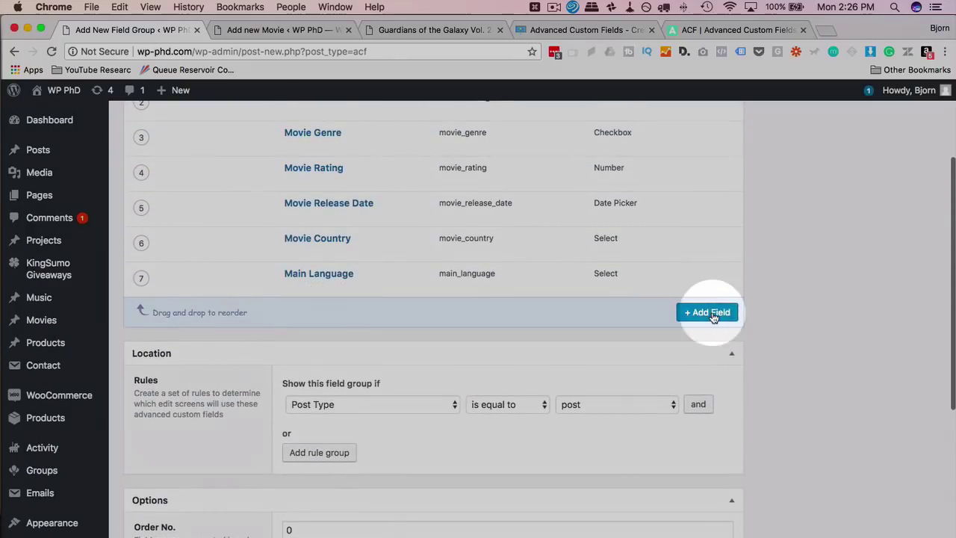
{"action": "left_click", "coordinate": [707, 312]}
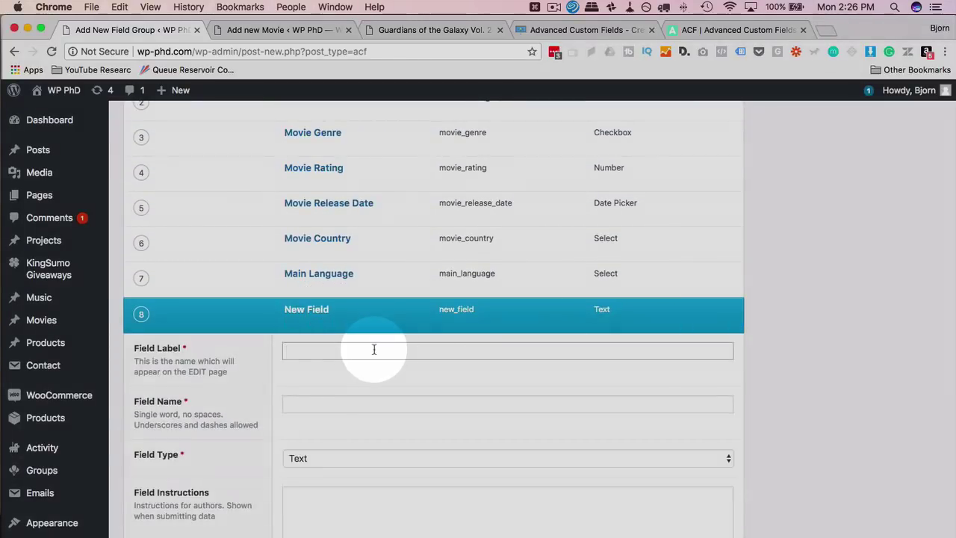
{"action": "left_click", "coordinate": [374, 350]}
{"action": "type", "text": "Budget"}
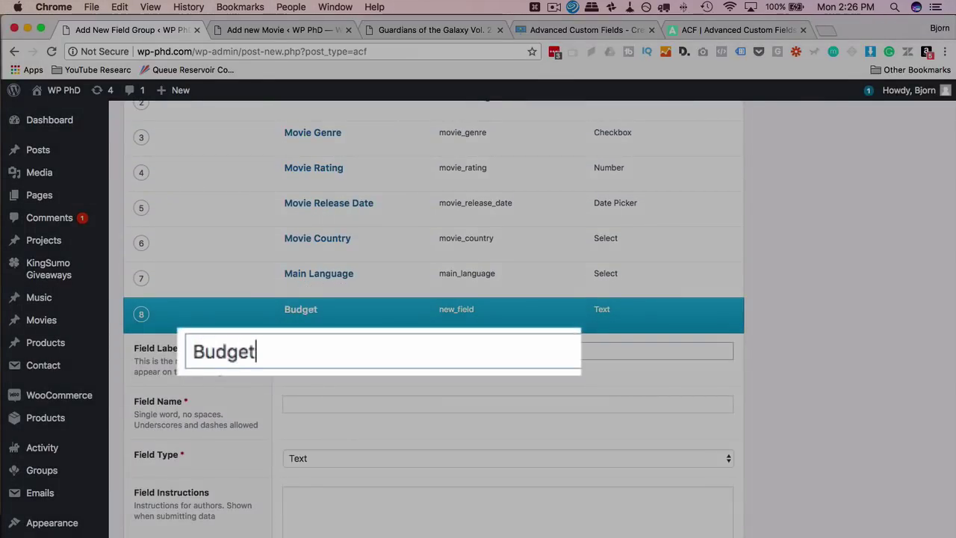
{"action": "key", "text": "BackSpace"}
{"action": "key", "text": "BackSpace"}
{"action": "key", "text": "BackSpace"}
{"action": "key", "text": "BackSpace"}
{"action": "key", "text": "BackSpace"}
{"action": "key", "text": "BackSpace"}
{"action": "type", "text": "Movie"}
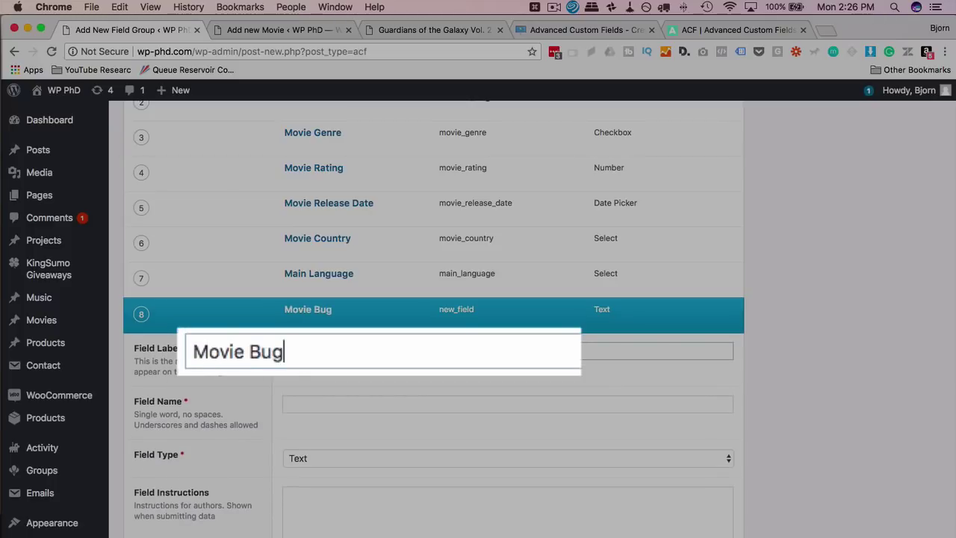
{"action": "type", "text": " Bugd"}
{"action": "key", "text": "BackSpace"}
{"action": "key", "text": "BackSpace"}
{"action": "type", "text": "dget"}
{"action": "key", "text": "Tab"}
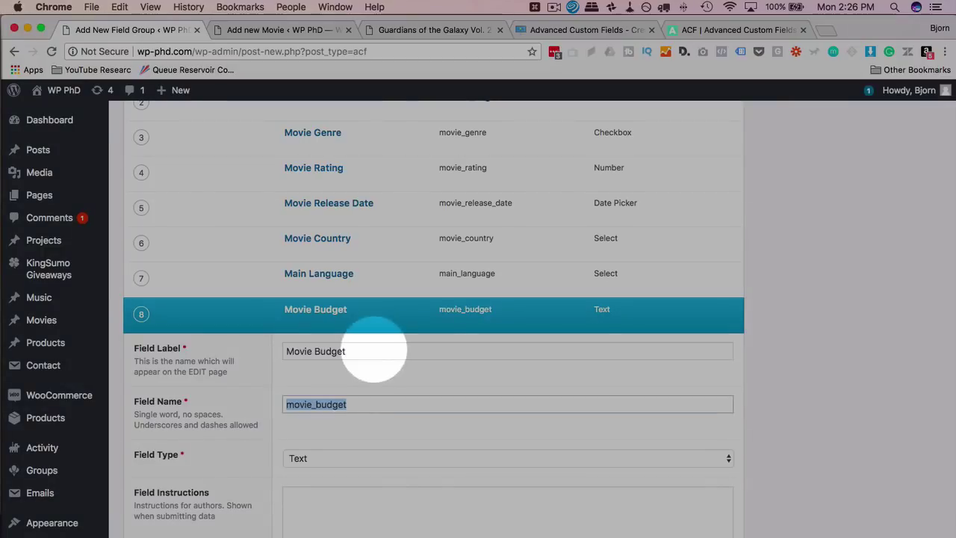
Set the Movie Budget field type to Number with the instructions "Please enter the crazy amount of money spent to create this film."
{"action": "scroll", "coordinate": [277, 388], "scroll_direction": "down", "scroll_amount": 5}
{"action": "left_click", "coordinate": [317, 251]}
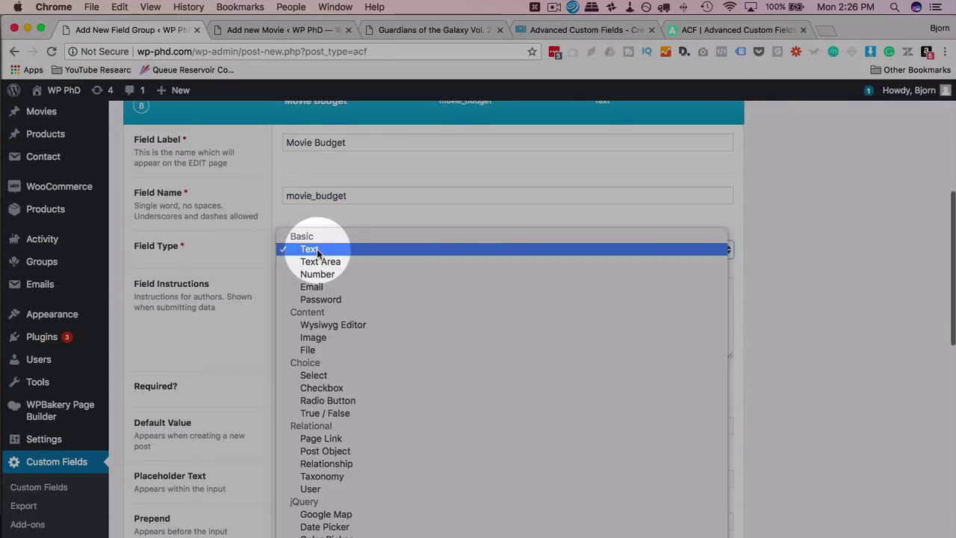
{"action": "left_click", "coordinate": [333, 275]}
{"action": "scroll", "coordinate": [245, 274], "scroll_direction": "down", "scroll_amount": 3}
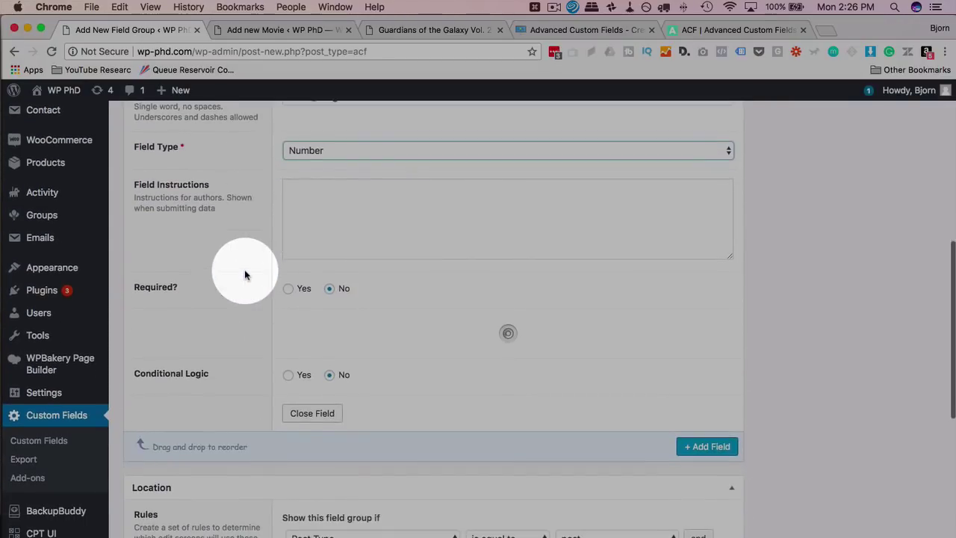
{"action": "left_click", "coordinate": [342, 213]}
{"action": "type", "text": "Please enter t"}
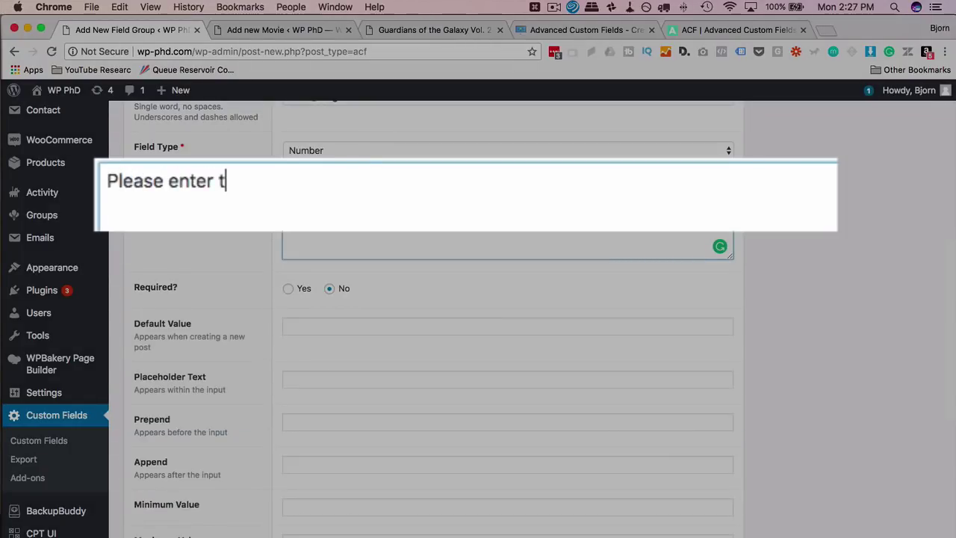
{"action": "type", "text": "of money spend "}
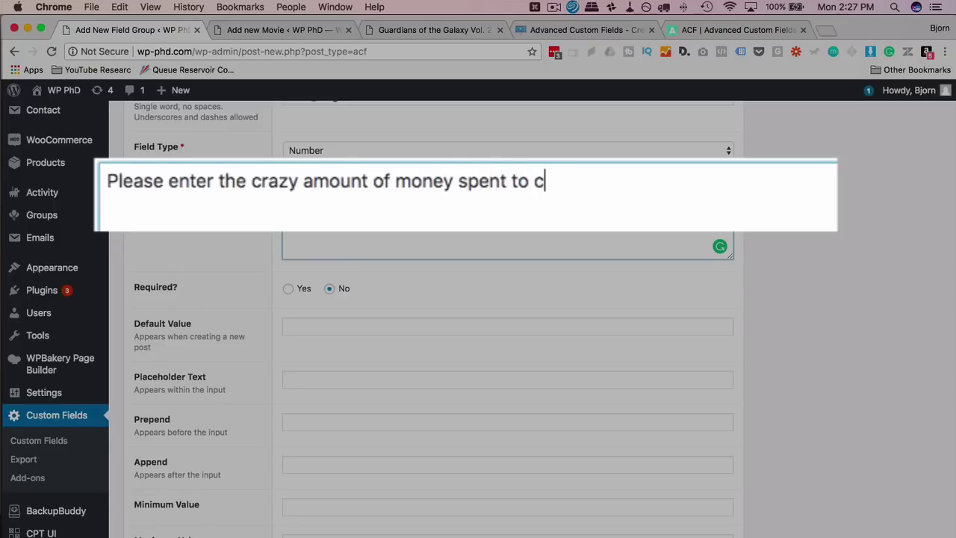
{"action": "type", "text": "reate this film."}
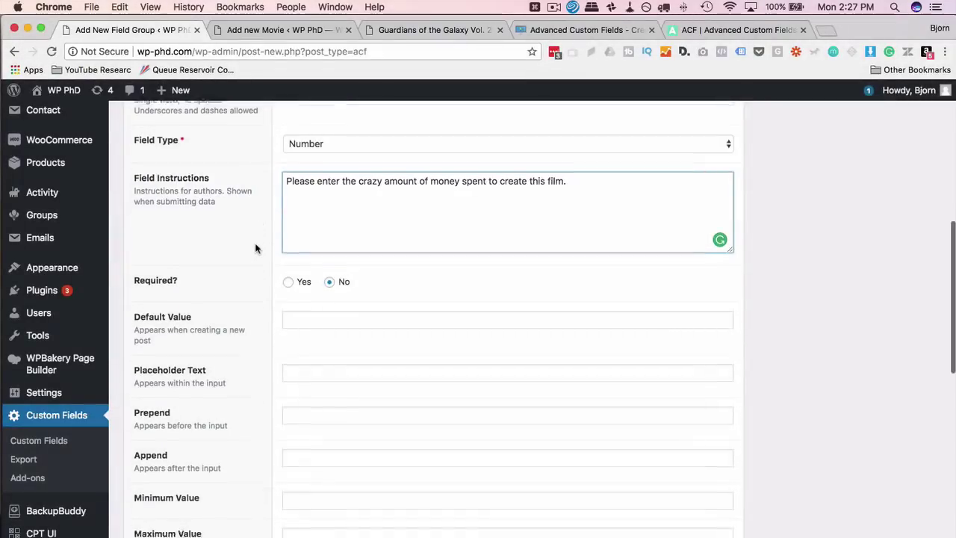
{"action": "scroll", "coordinate": [291, 242], "scroll_direction": "down", "scroll_amount": 1}
{"action": "left_click", "coordinate": [289, 239]}
{"action": "scroll", "coordinate": [233, 257], "scroll_direction": "down", "scroll_amount": 2}
{"action": "scroll", "coordinate": [233, 257], "scroll_direction": "down", "scroll_amount": 1}
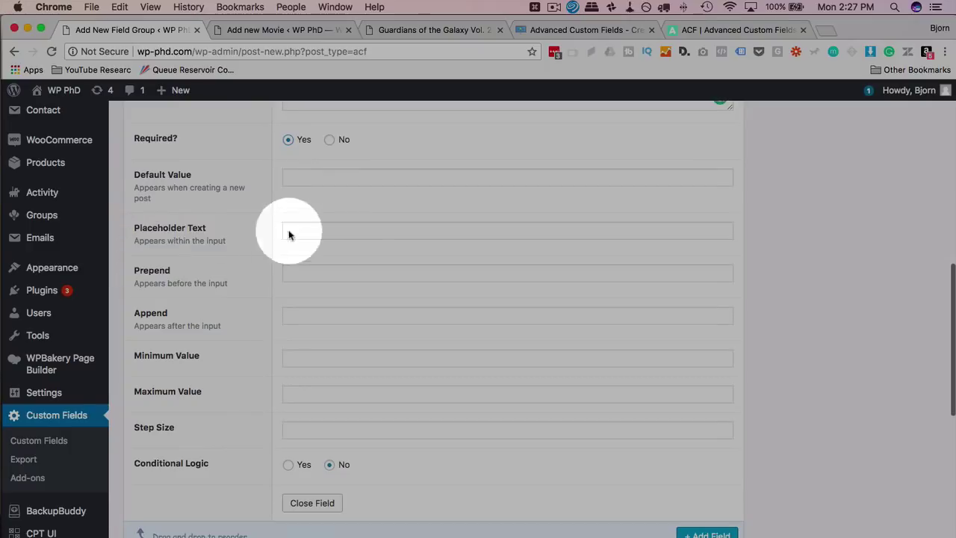
{"action": "scroll", "coordinate": [250, 271], "scroll_direction": "down", "scroll_amount": 3}
{"action": "left_click", "coordinate": [291, 266]}
{"action": "type", "text": "0"}
{"action": "left_click", "coordinate": [296, 302]}
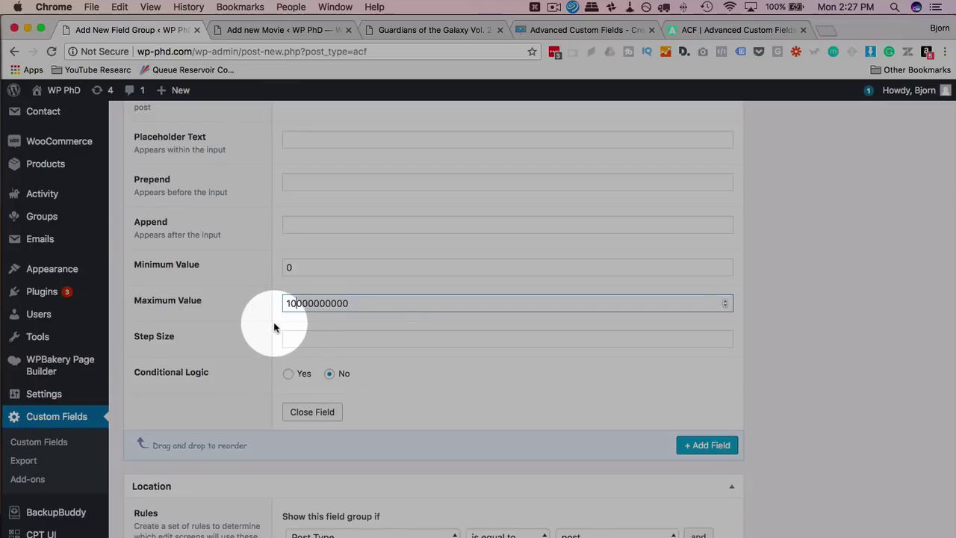
{"action": "left_click", "coordinate": [277, 323]}
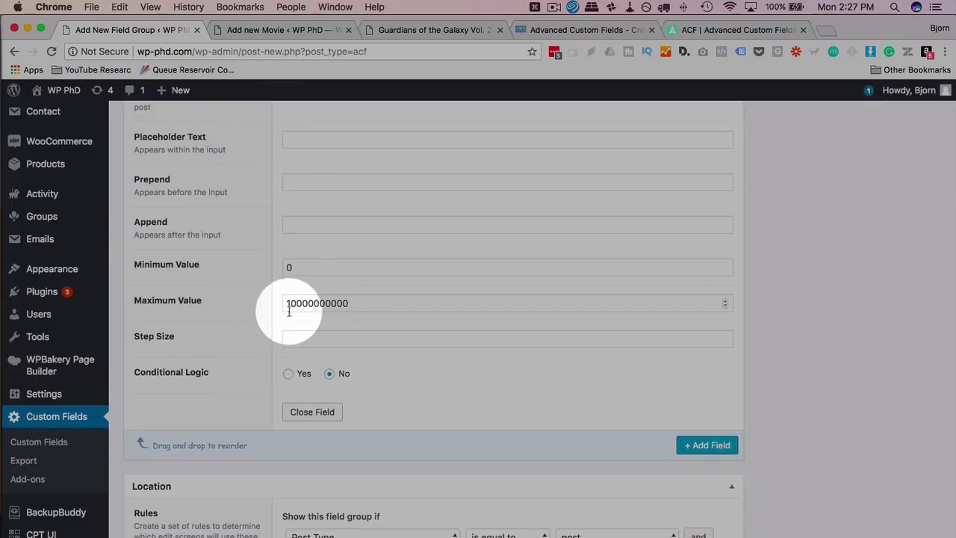
{"action": "scroll", "coordinate": [276, 321], "scroll_direction": "down", "scroll_amount": 1}
{"action": "left_click", "coordinate": [309, 303]}
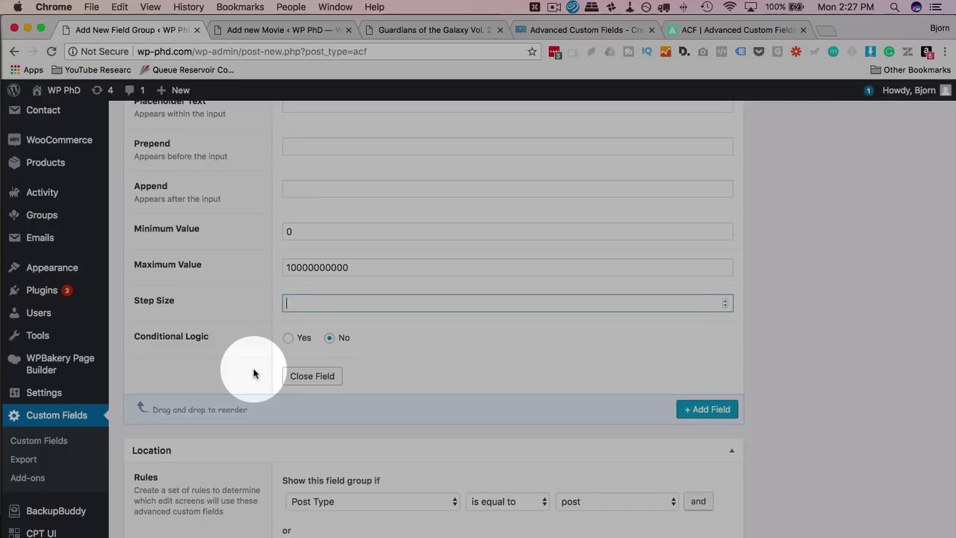
{"action": "left_click", "coordinate": [308, 378]}
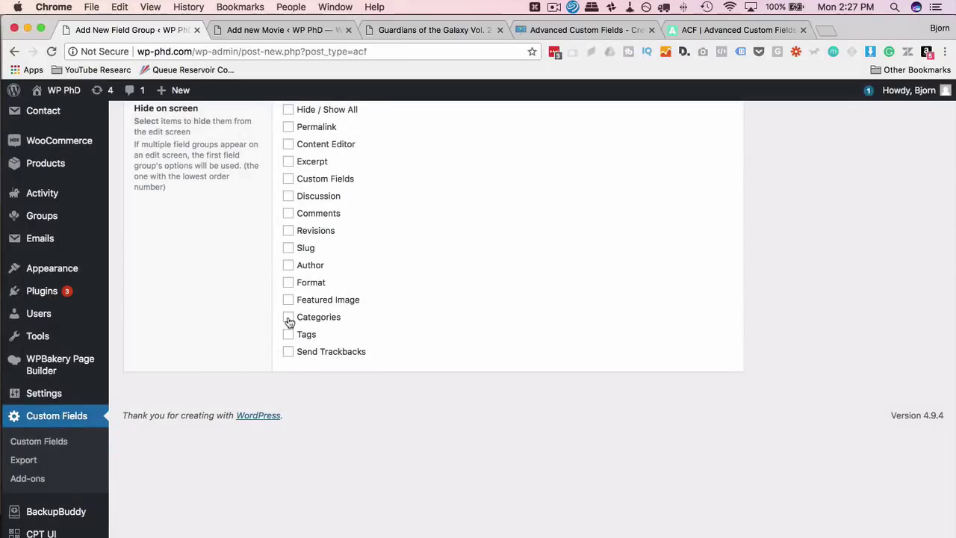
Add a ninth field labelled "Opening Weekend Revenue" with the field name opening_weekend_revenue
{"action": "scroll", "coordinate": [286, 258], "scroll_direction": "up", "scroll_amount": 3}
{"action": "scroll", "coordinate": [285, 259], "scroll_direction": "up", "scroll_amount": 5}
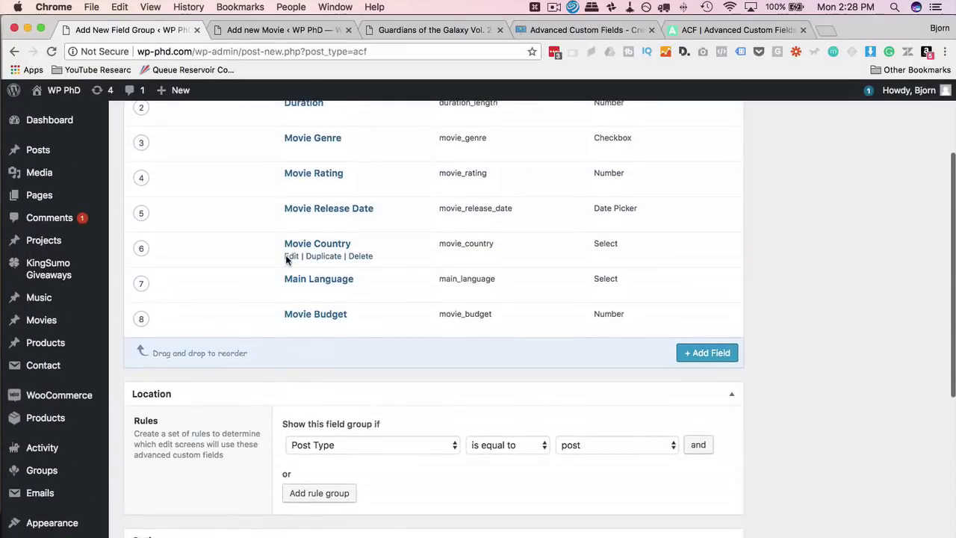
{"action": "left_click", "coordinate": [709, 356]}
{"action": "scroll", "coordinate": [351, 406], "scroll_direction": "down", "scroll_amount": 1}
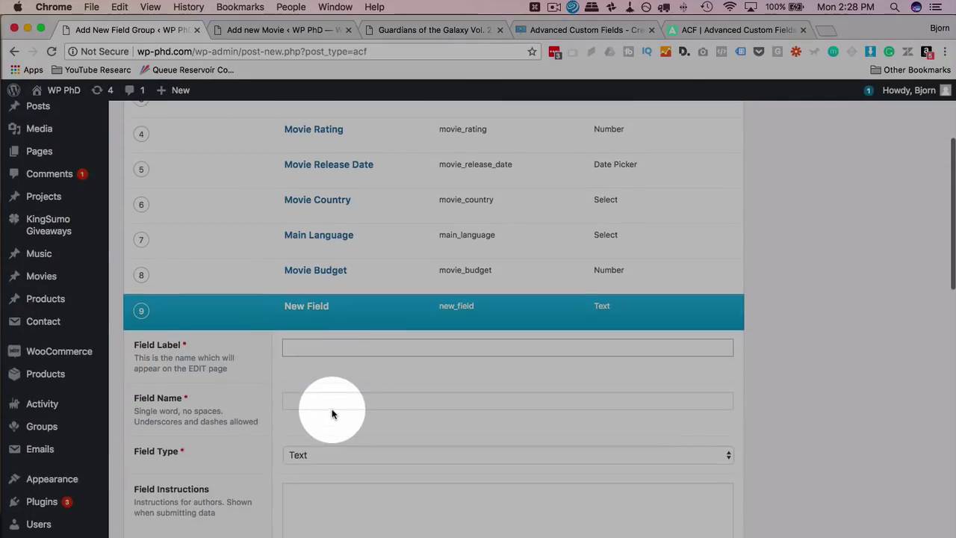
{"action": "type", "text": "Open"}
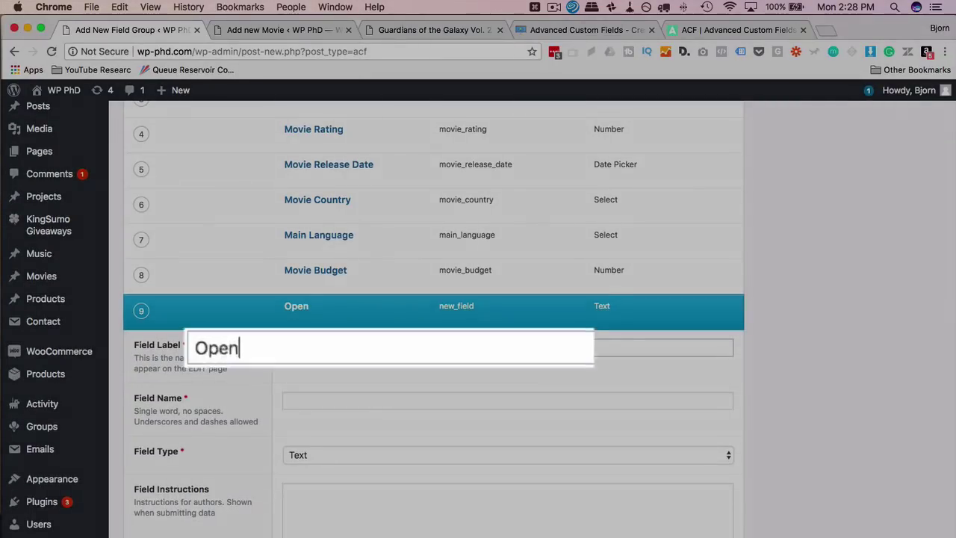
{"action": "type", "text": "ing Weeke"}
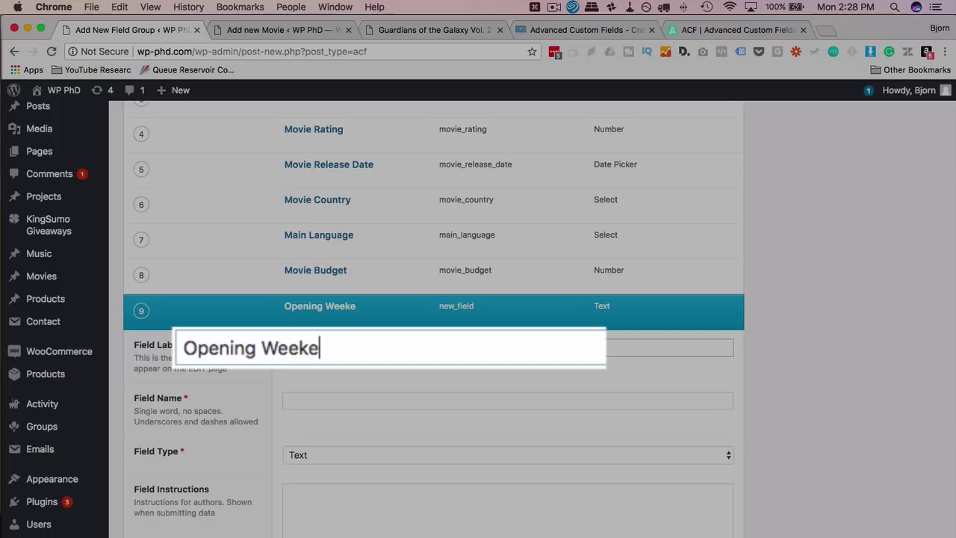
{"action": "type", "text": "nd Regvve"}
{"action": "type", "text": "venue"}
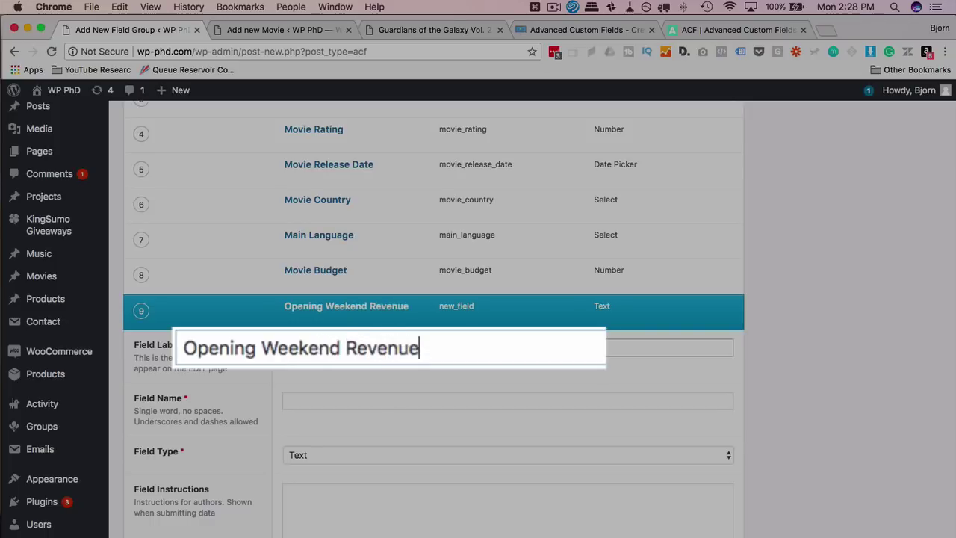
{"action": "double_click", "coordinate": [394, 401]}
Set the Opening Weekend Revenue field type to Number
{"action": "scroll", "coordinate": [242, 450], "scroll_direction": "down", "scroll_amount": 5}
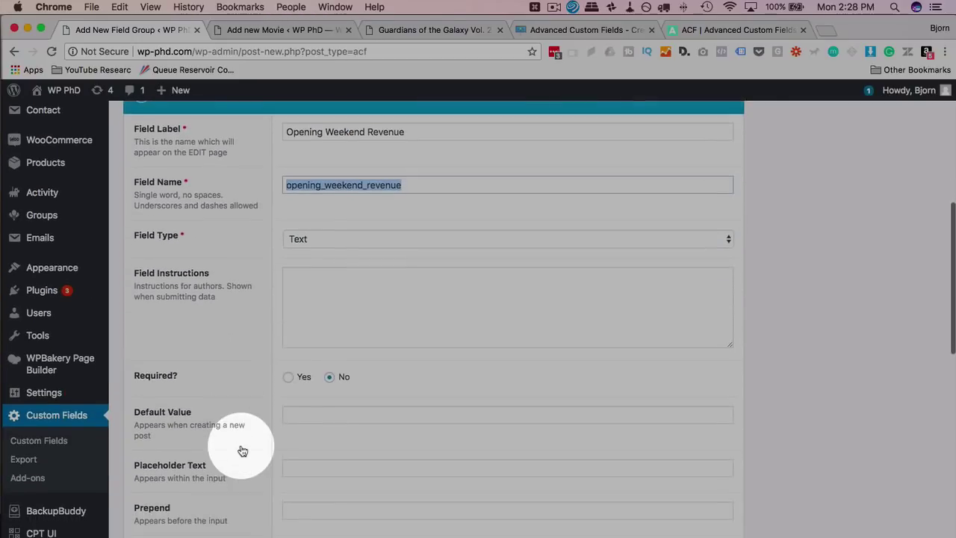
{"action": "left_click", "coordinate": [318, 240]}
{"action": "left_click", "coordinate": [320, 276]}
Enter the Opening Weekend Revenue instructions "Please enter the amount of money the movie made in its' opening weekend."
{"action": "scroll", "coordinate": [245, 275], "scroll_direction": "down", "scroll_amount": 2}
{"action": "left_click", "coordinate": [303, 267]}
{"action": "type", "text": "Please enter"}
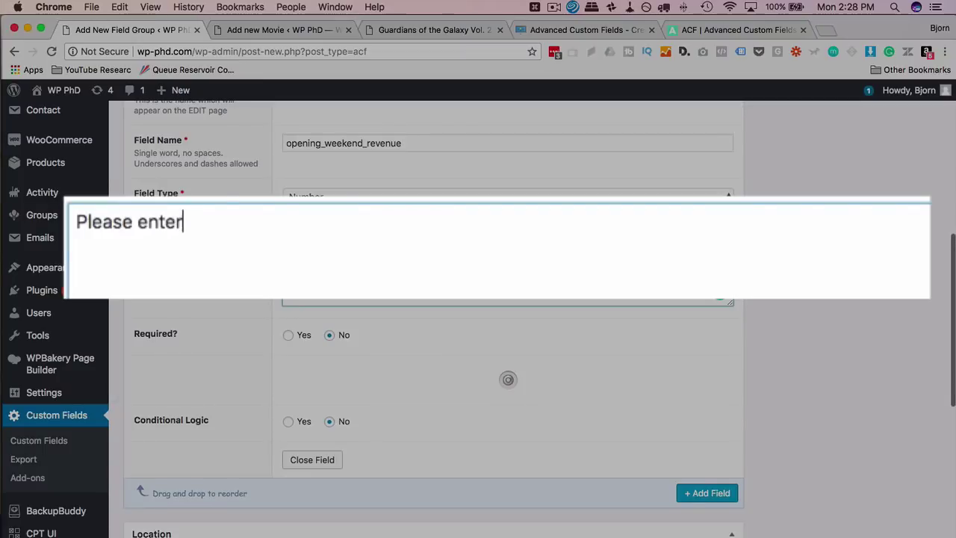
{"action": "type", "text": " the amount of "}
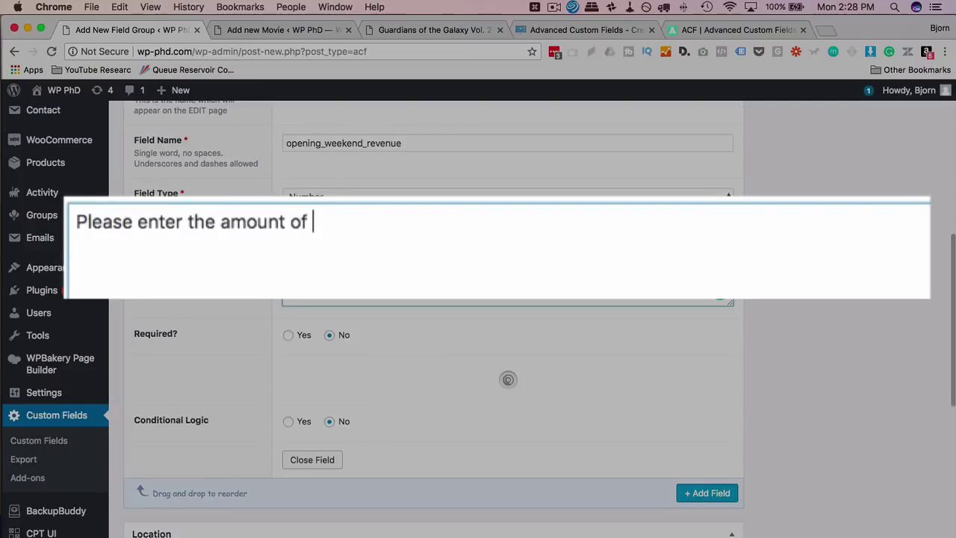
{"action": "type", "text": "money the movie "}
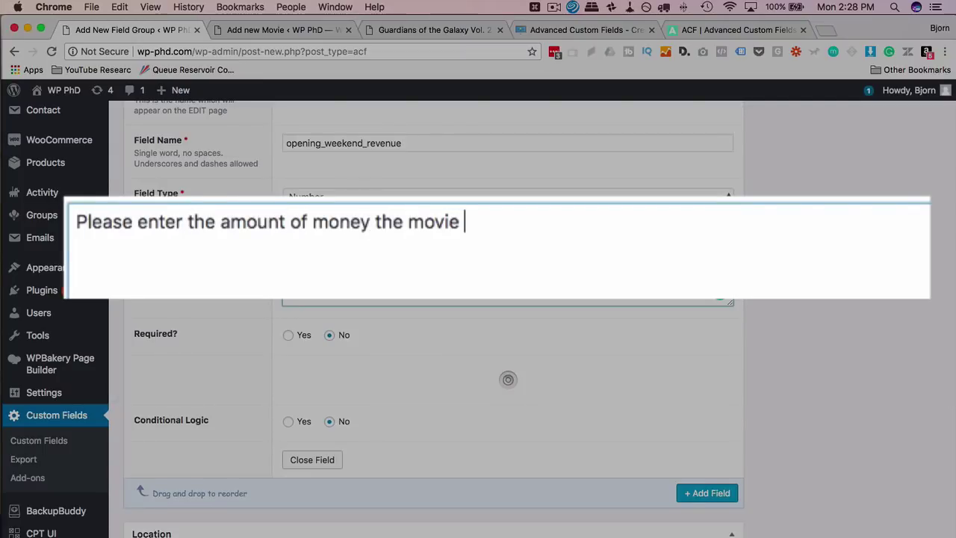
{"action": "type", "text": "made in the o"}
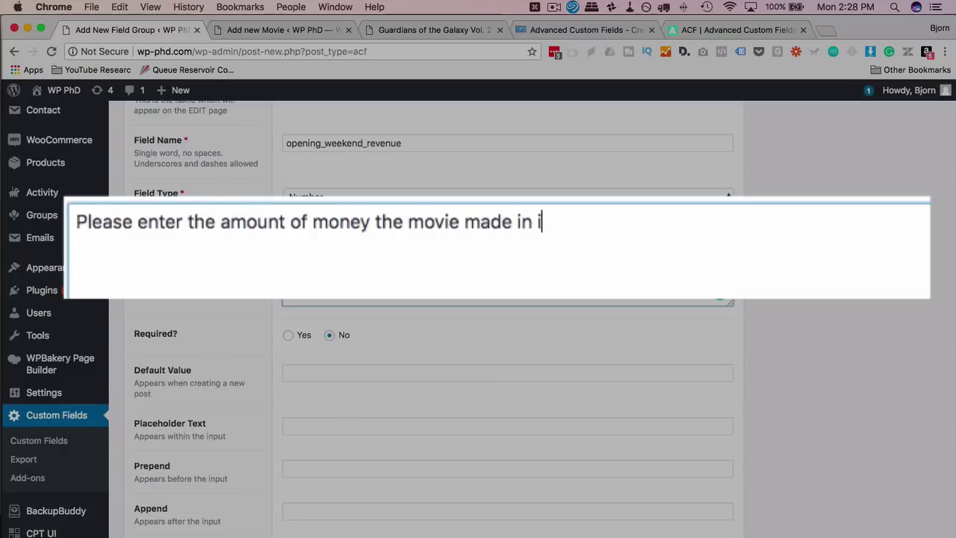
{"action": "type", "text": "open"}
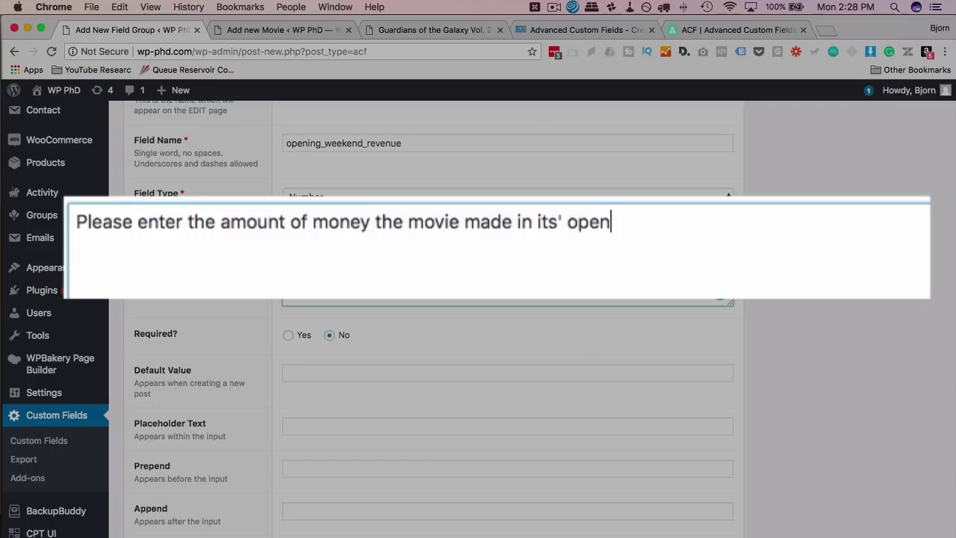
{"action": "type", "text": "ing weekned."}
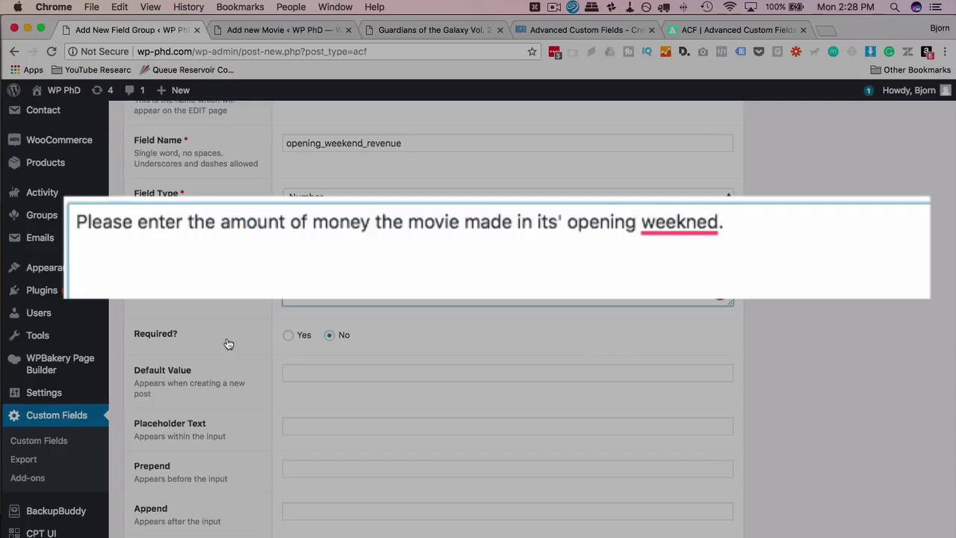
{"action": "key", "text": "BackSpace"}
{"action": "key", "text": "BackSpace"}
{"action": "key", "text": "BackSpace"}
{"action": "key", "text": "BackSpace"}
{"action": "type", "text": "end."}
Make the Opening Weekend Revenue field required with a minimum value of 0 and no maximum, and close the field
{"action": "scroll", "coordinate": [201, 340], "scroll_direction": "down", "scroll_amount": 3}
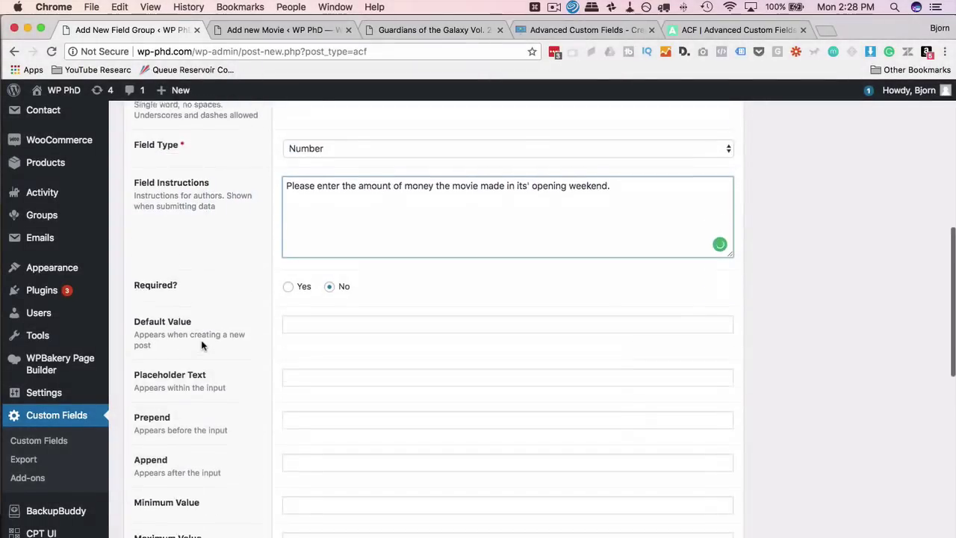
{"action": "left_click", "coordinate": [288, 239]}
{"action": "scroll", "coordinate": [181, 249], "scroll_direction": "down", "scroll_amount": 3}
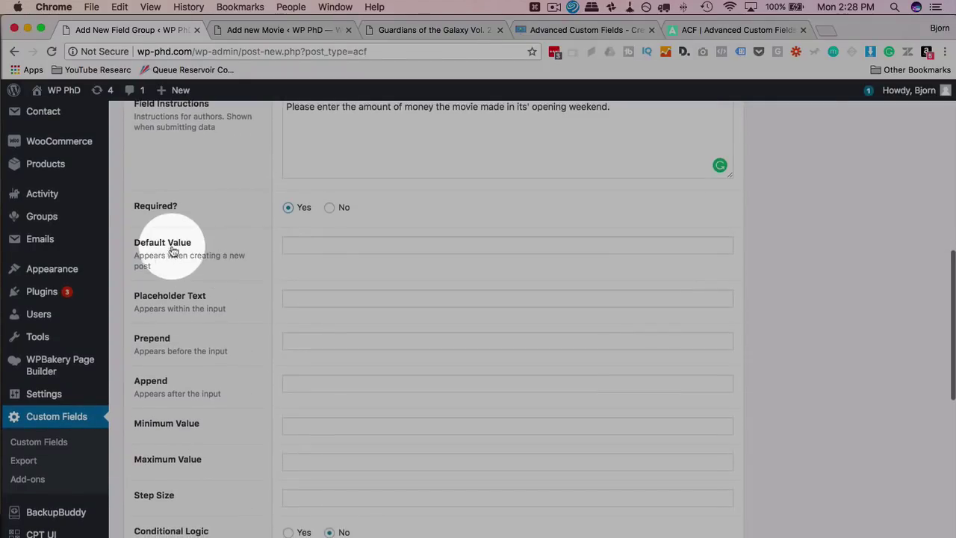
{"action": "scroll", "coordinate": [167, 252], "scroll_direction": "down", "scroll_amount": 3}
{"action": "left_click", "coordinate": [308, 243]}
{"action": "type", "text": "0"}
{"action": "left_click", "coordinate": [290, 280]}
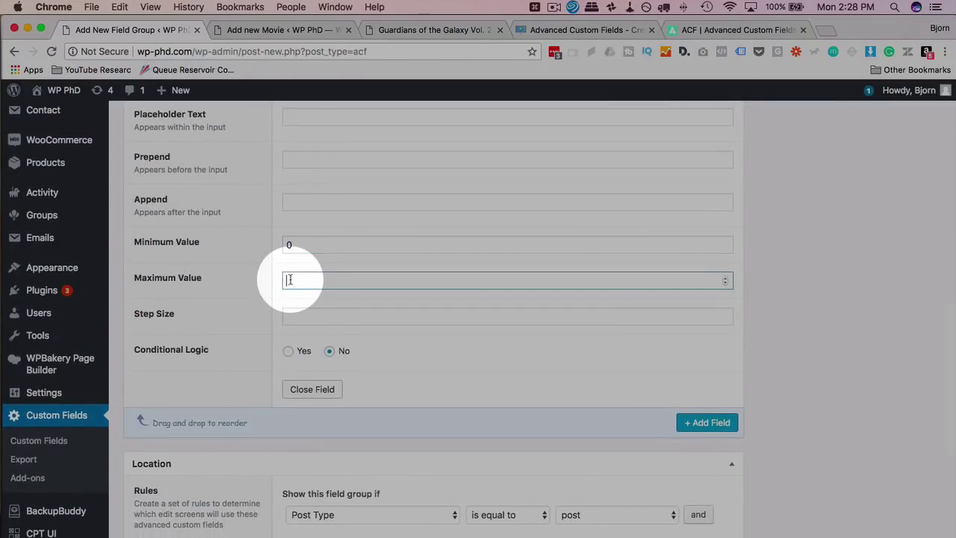
{"action": "scroll", "coordinate": [254, 332], "scroll_direction": "down", "scroll_amount": 1}
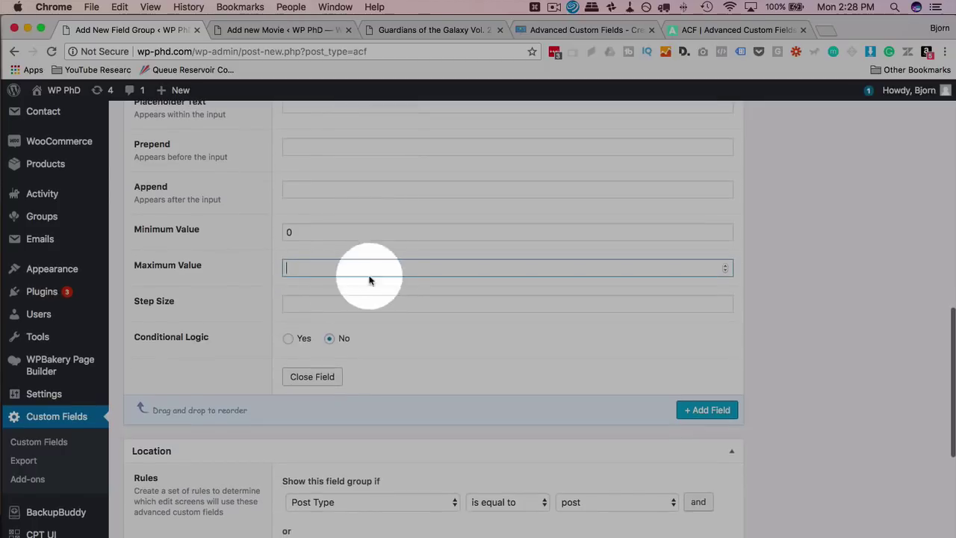
{"action": "left_click", "coordinate": [313, 377]}
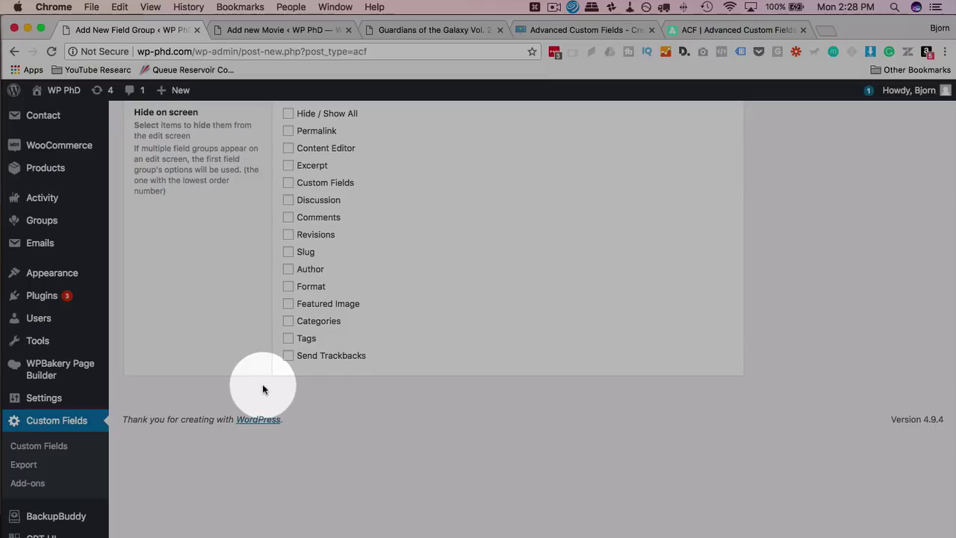
Set the location rule so the field group shows if the post type is equal to movie
{"action": "scroll", "coordinate": [263, 386], "scroll_direction": "up", "scroll_amount": 5}
{"action": "scroll", "coordinate": [262, 384], "scroll_direction": "up", "scroll_amount": 5}
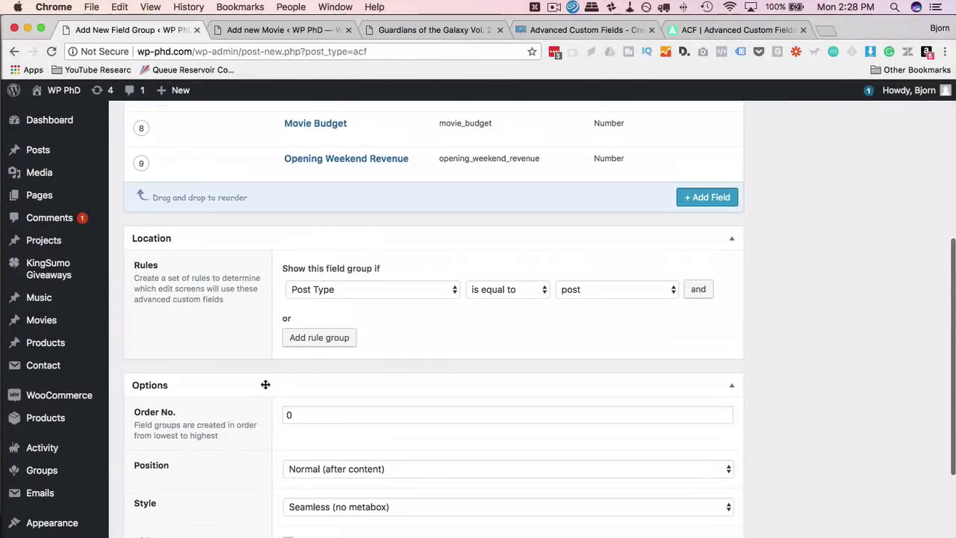
{"action": "scroll", "coordinate": [333, 286], "scroll_direction": "up", "scroll_amount": 6}
{"action": "scroll", "coordinate": [292, 280], "scroll_direction": "up", "scroll_amount": 3}
{"action": "scroll", "coordinate": [299, 454], "scroll_direction": "down", "scroll_amount": 5}
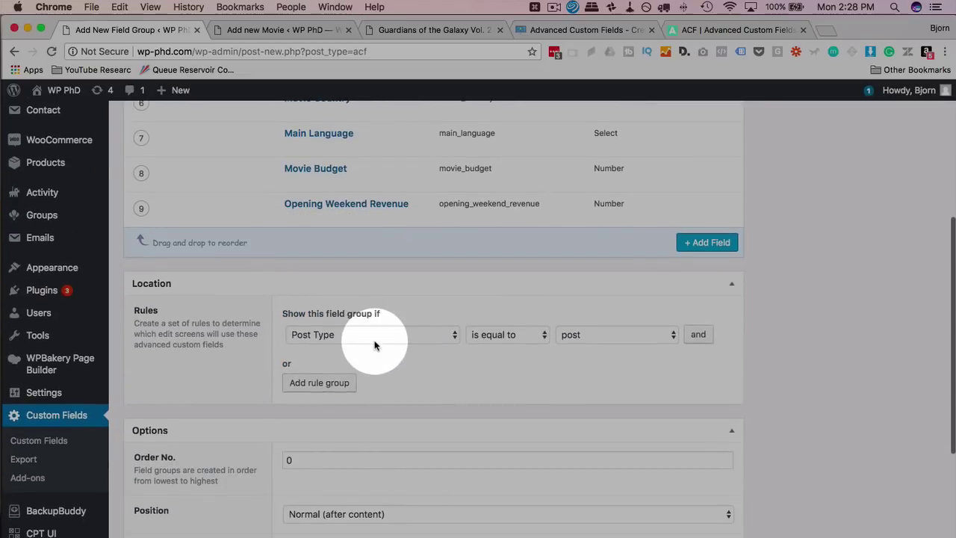
{"action": "left_click", "coordinate": [623, 341]}
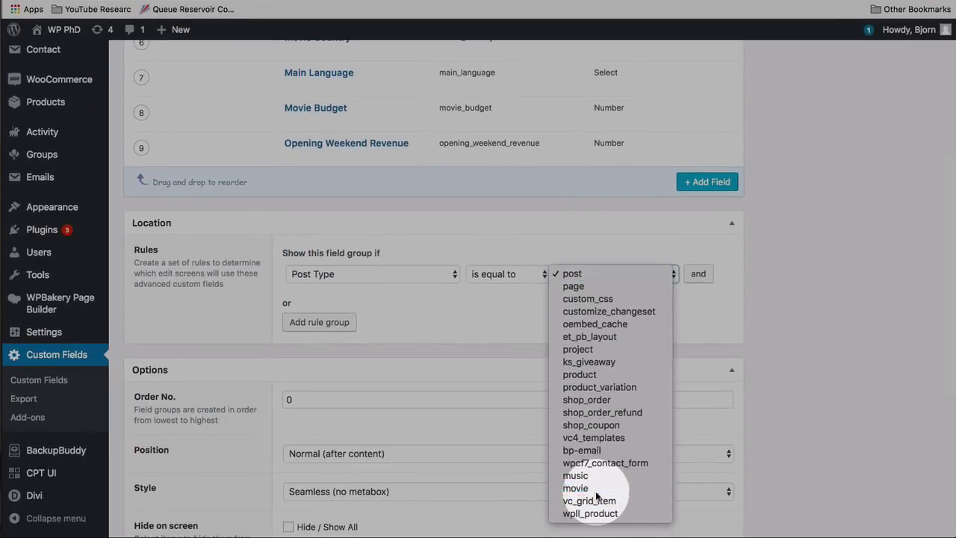
{"action": "left_click", "coordinate": [575, 489]}
Set the field group's position to Side and its style to Standard (WP metabox)
{"action": "scroll", "coordinate": [202, 310], "scroll_direction": "down", "scroll_amount": 4}
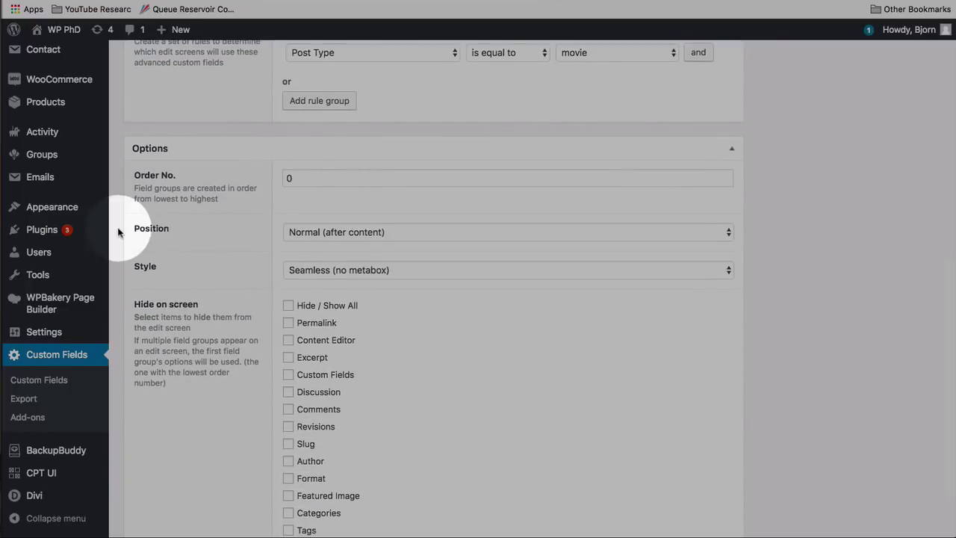
{"action": "left_click", "coordinate": [317, 231]}
{"action": "left_click", "coordinate": [320, 243]}
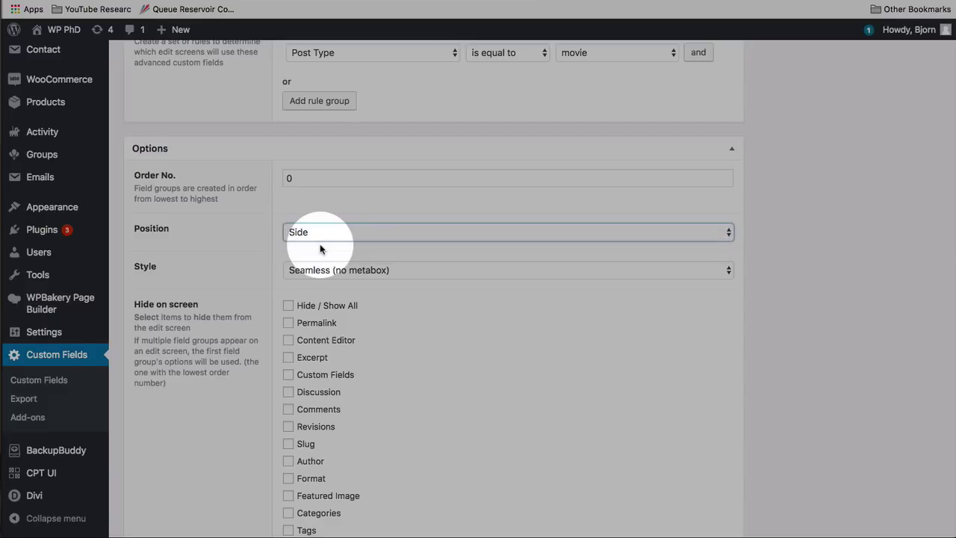
{"action": "left_click", "coordinate": [316, 271]}
{"action": "left_click", "coordinate": [314, 281]}
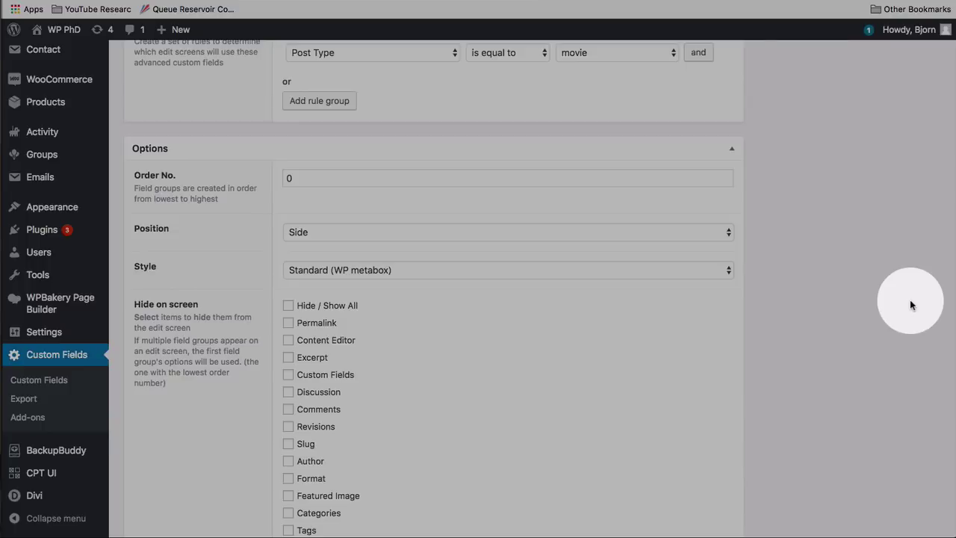
Publish the Movie Specifics field group
{"action": "scroll", "coordinate": [910, 300], "scroll_direction": "up", "scroll_amount": 10}
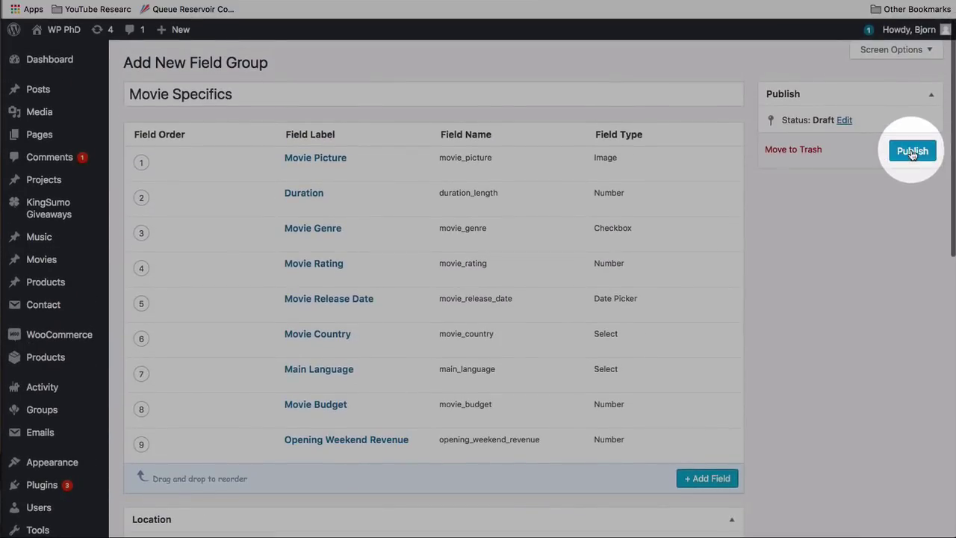
{"action": "left_click", "coordinate": [912, 152]}
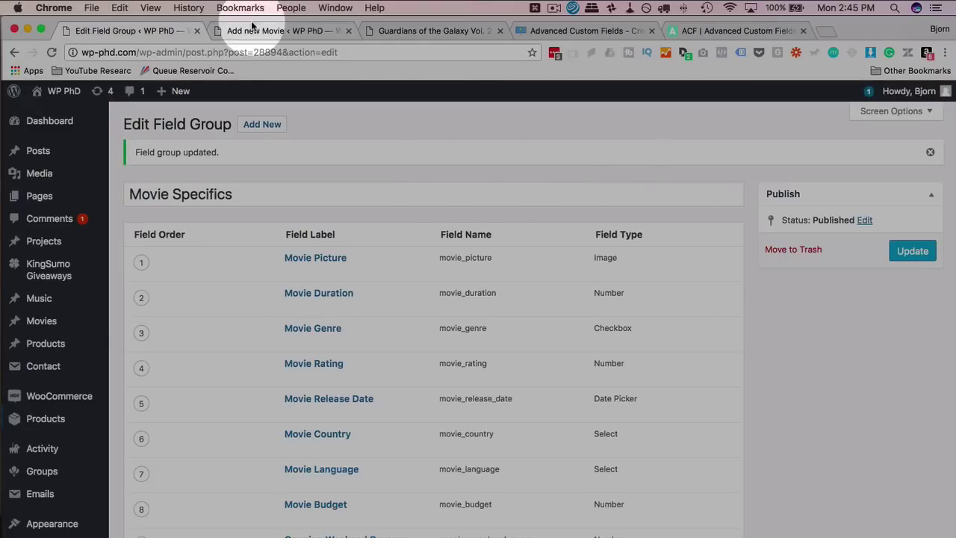
Reload the Add new Movie page and examine all the fields of the Movie Specifics box
{"action": "left_click", "coordinate": [251, 30]}
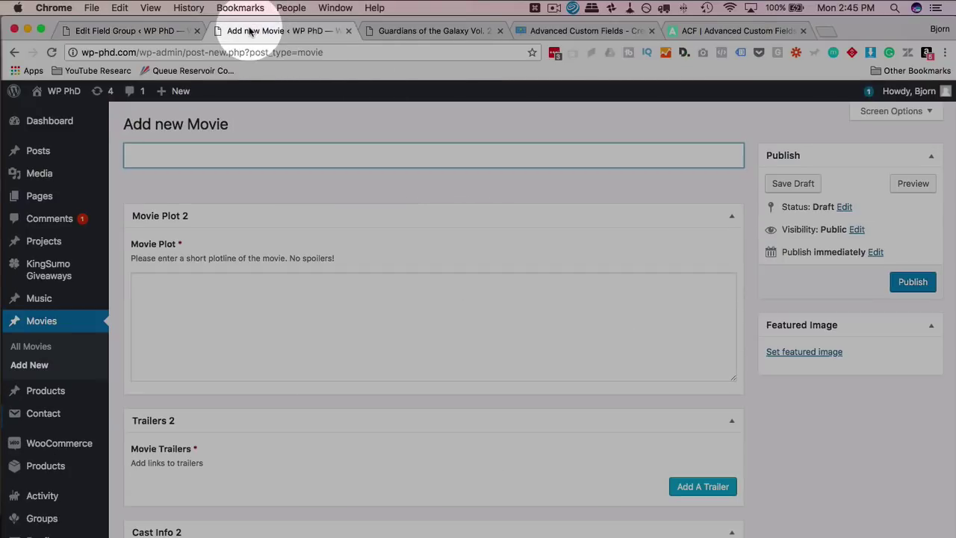
{"action": "left_click", "coordinate": [52, 53]}
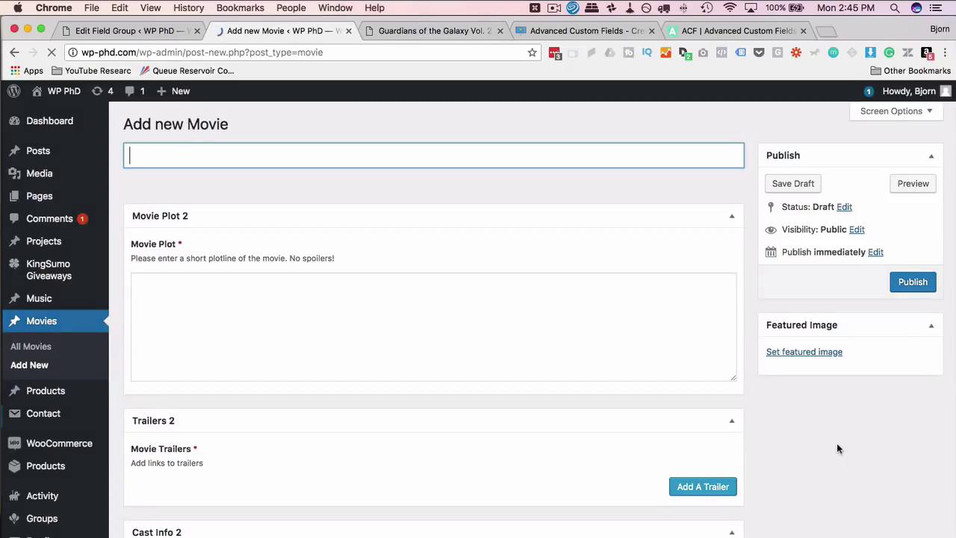
{"action": "scroll", "coordinate": [755, 317], "scroll_direction": "down", "scroll_amount": 3}
{"action": "scroll", "coordinate": [755, 320], "scroll_direction": "up", "scroll_amount": 1}
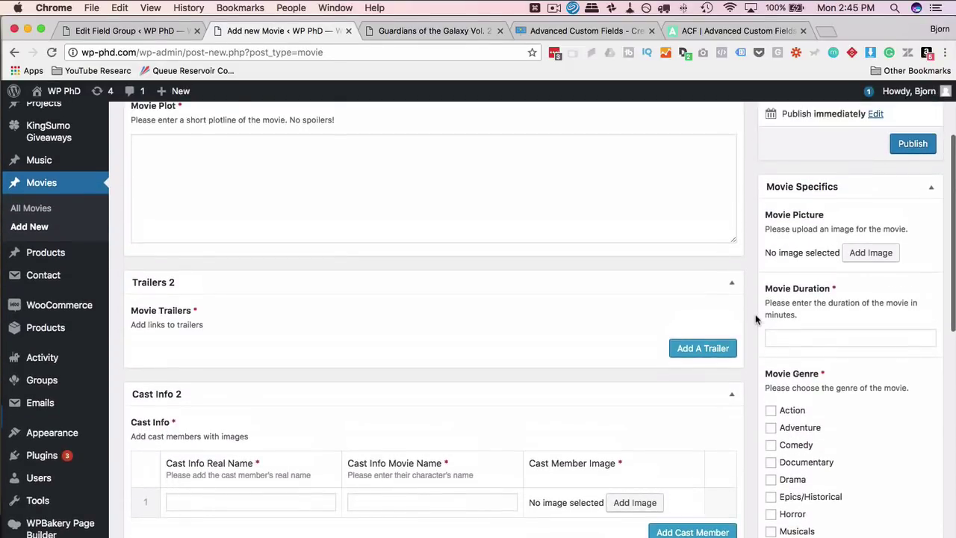
{"action": "scroll", "coordinate": [798, 207], "scroll_direction": "down", "scroll_amount": 1}
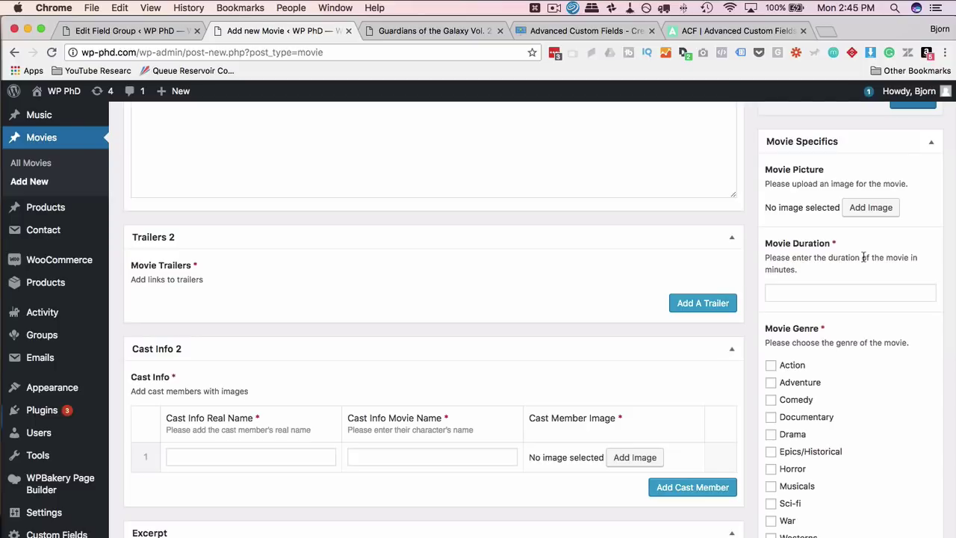
{"action": "scroll", "coordinate": [863, 257], "scroll_direction": "down", "scroll_amount": 10}
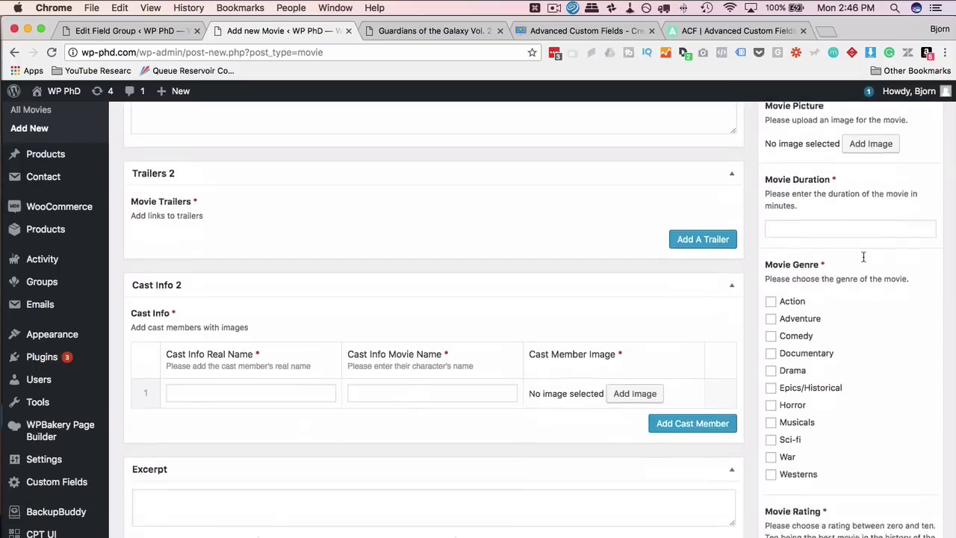
{"action": "scroll", "coordinate": [863, 256], "scroll_direction": "down", "scroll_amount": 5}
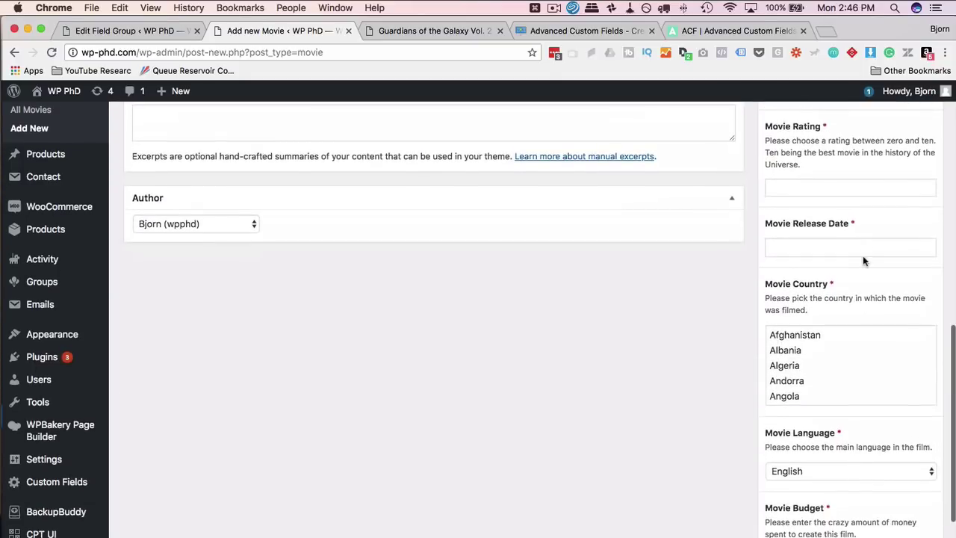
{"action": "scroll", "coordinate": [832, 353], "scroll_direction": "down", "scroll_amount": 1}
{"action": "scroll", "coordinate": [830, 357], "scroll_direction": "down", "scroll_amount": 3}
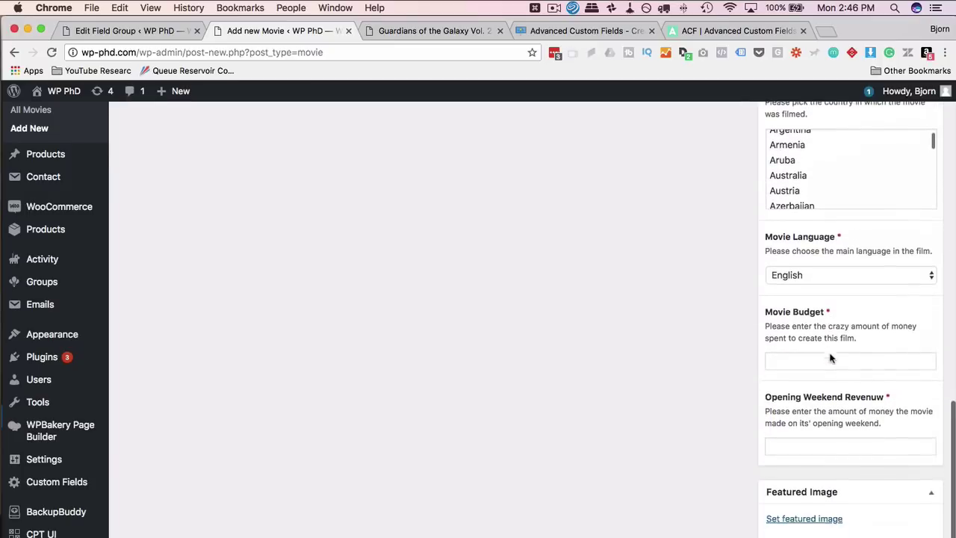
{"action": "scroll", "coordinate": [829, 355], "scroll_direction": "up", "scroll_amount": 10}
{"action": "scroll", "coordinate": [830, 355], "scroll_direction": "up", "scroll_amount": 1}
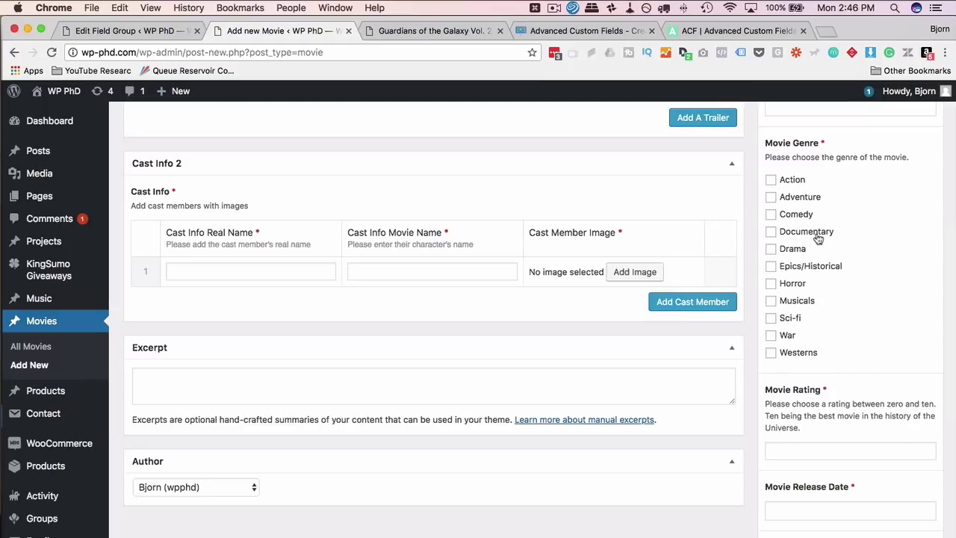
{"action": "scroll", "coordinate": [818, 238], "scroll_direction": "up", "scroll_amount": 8}
{"action": "scroll", "coordinate": [790, 282], "scroll_direction": "up", "scroll_amount": 1}
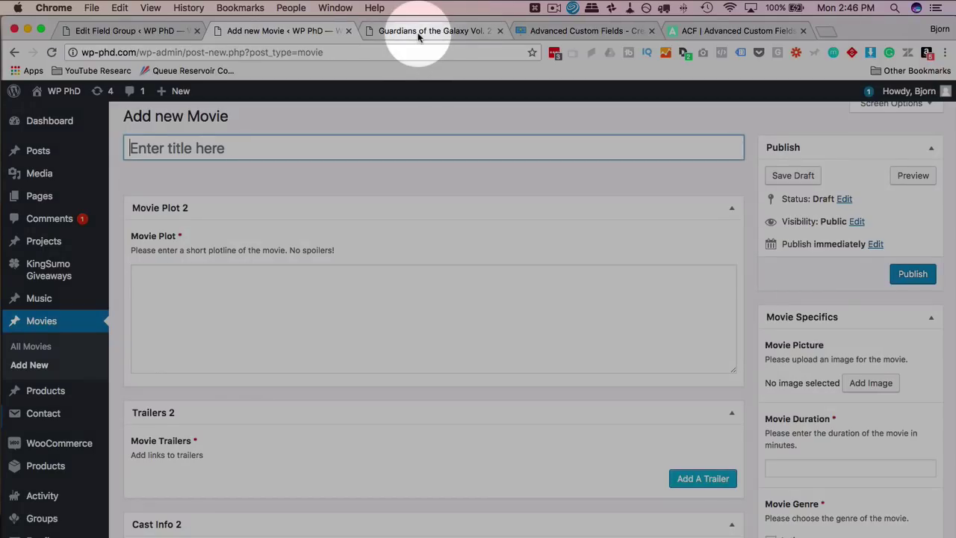
Copy the title from the Guardians of the Galaxy page and title the new movie "Guardians of the Galaxy Vol. 2 (2018)"
{"action": "left_click", "coordinate": [418, 32]}
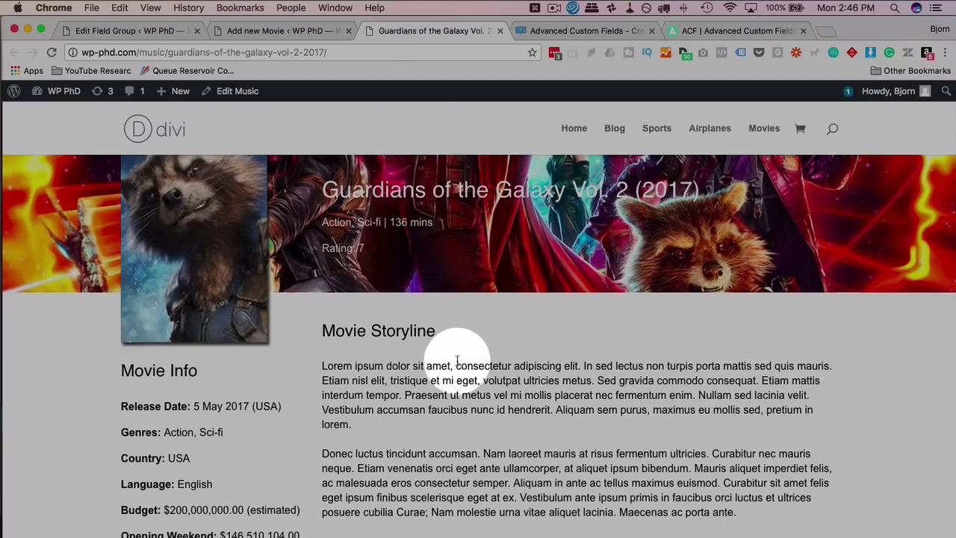
{"action": "scroll", "coordinate": [458, 365], "scroll_direction": "down", "scroll_amount": 3}
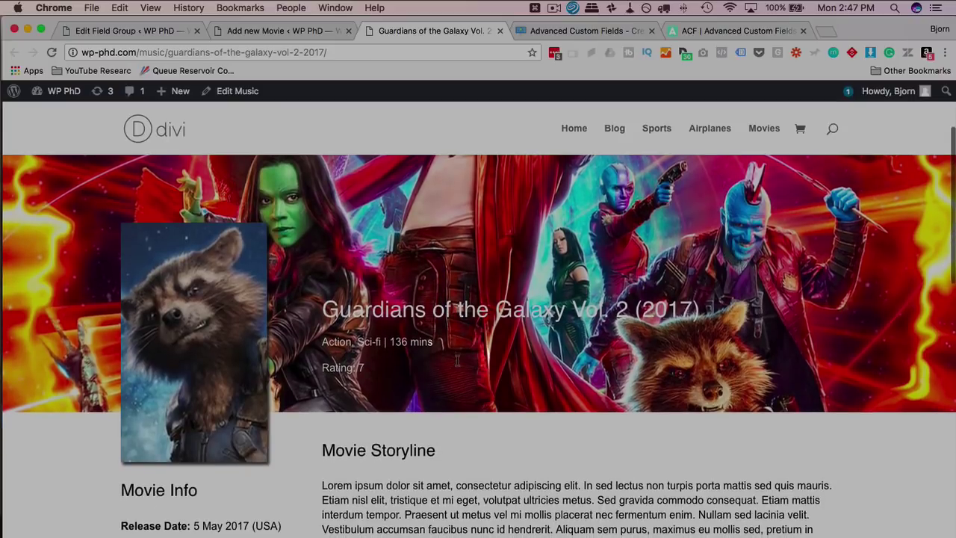
{"action": "left_click_drag", "start_coordinate": [322, 310], "coordinate": [679, 327]}
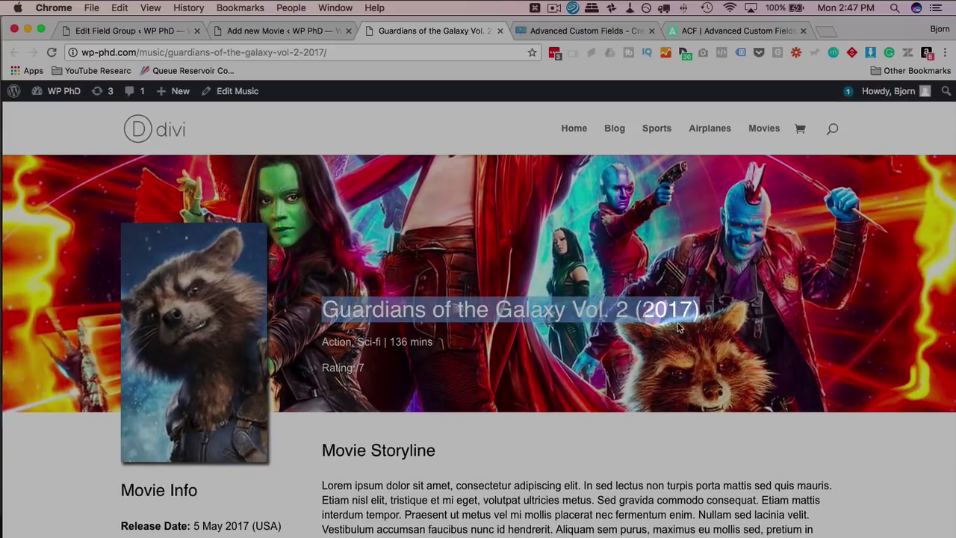
{"action": "right_click", "coordinate": [619, 314]}
{"action": "left_click", "coordinate": [646, 336]}
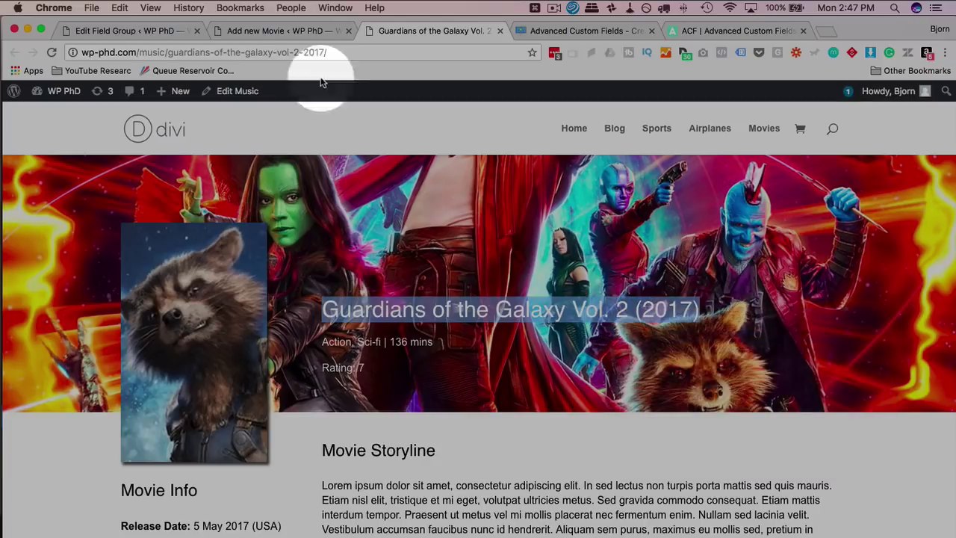
{"action": "left_click", "coordinate": [253, 34]}
{"action": "left_click", "coordinate": [209, 147]}
{"action": "key", "text": "cmd+v"}
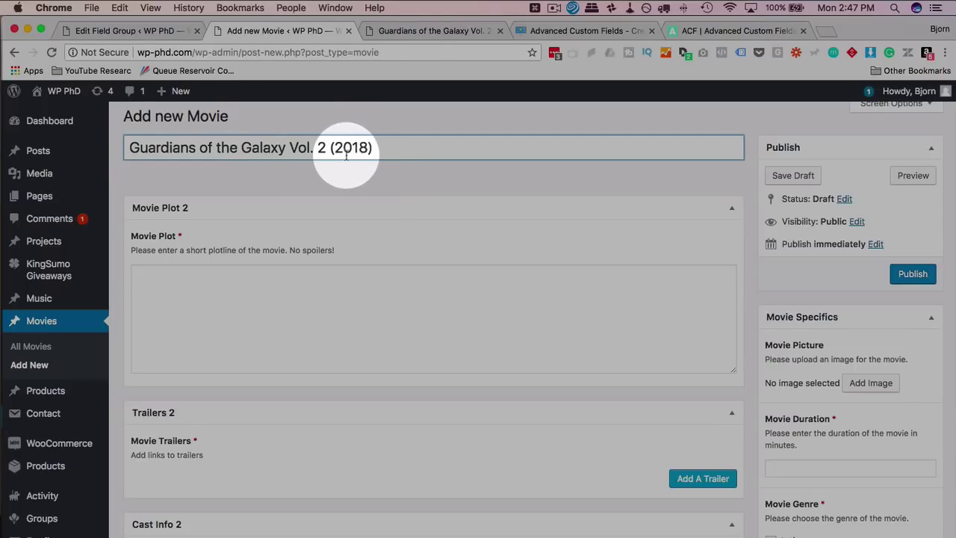
Copy both Movie Storyline paragraphs from the Guardians of the Galaxy page and paste them twice into the Movie Plot field
{"action": "left_click", "coordinate": [415, 33]}
{"action": "scroll", "coordinate": [366, 323], "scroll_direction": "down", "scroll_amount": 5}
{"action": "left_click_drag", "start_coordinate": [322, 270], "coordinate": [707, 416]}
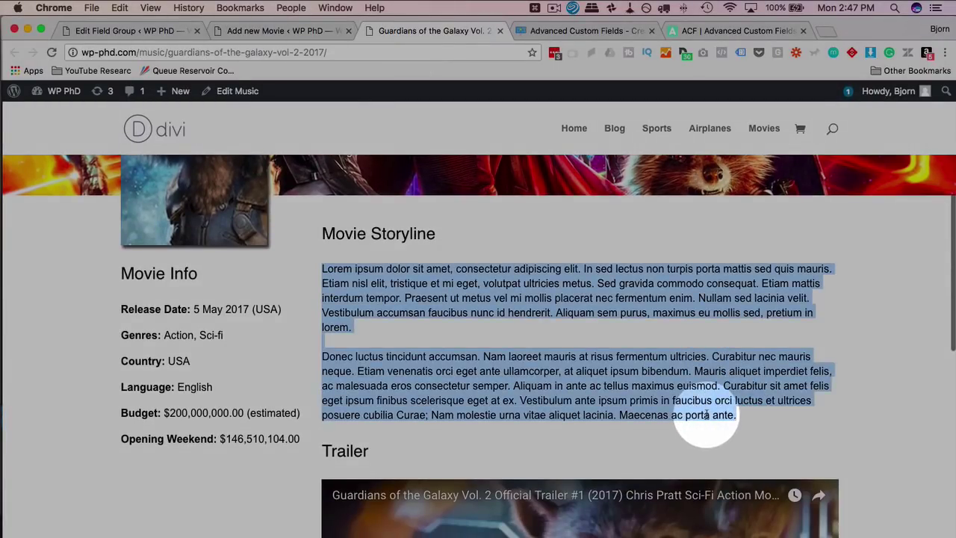
{"action": "right_click", "coordinate": [707, 415]}
{"action": "left_click", "coordinate": [642, 443]}
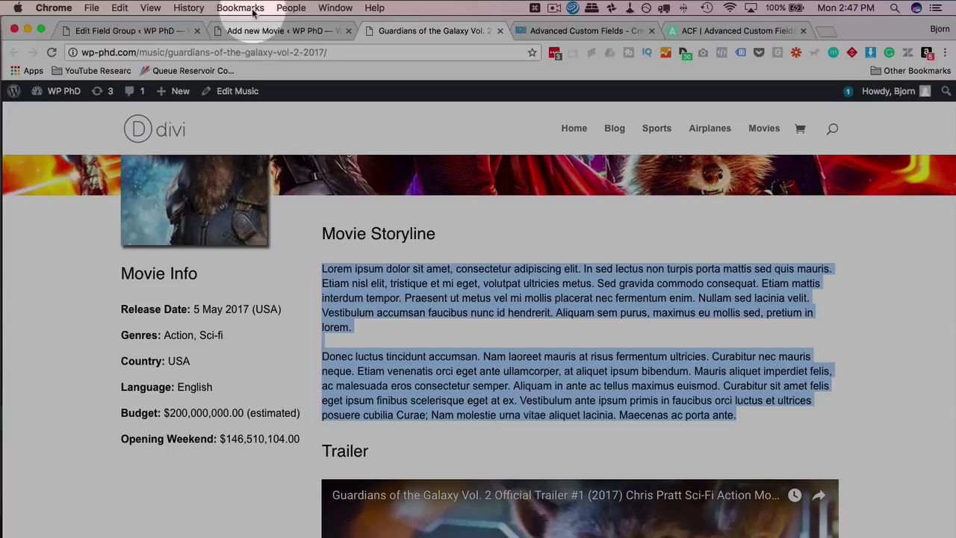
{"action": "left_click", "coordinate": [246, 33]}
{"action": "left_click", "coordinate": [231, 284]}
{"action": "key", "text": "super+v"}
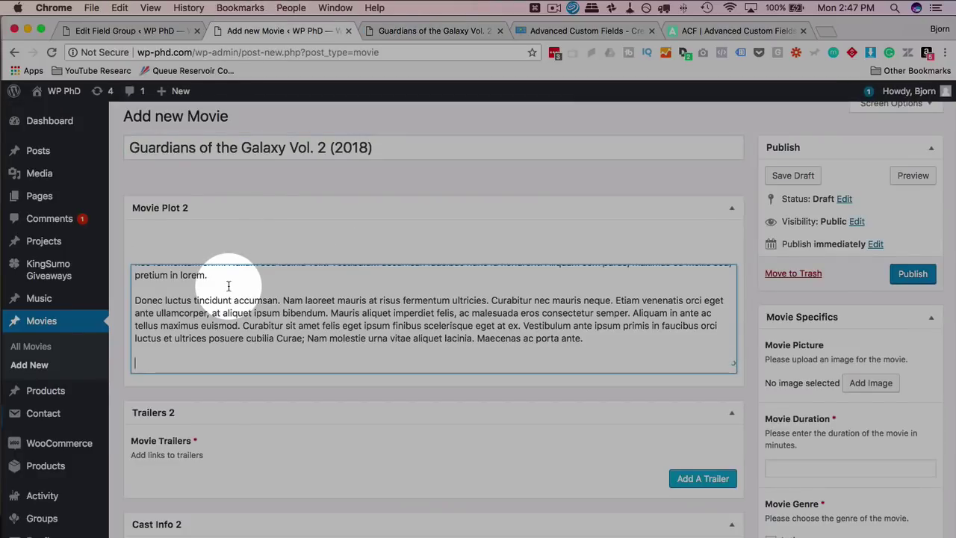
{"action": "key", "text": "super+v"}
{"action": "scroll", "coordinate": [228, 358], "scroll_direction": "up", "scroll_amount": 3}
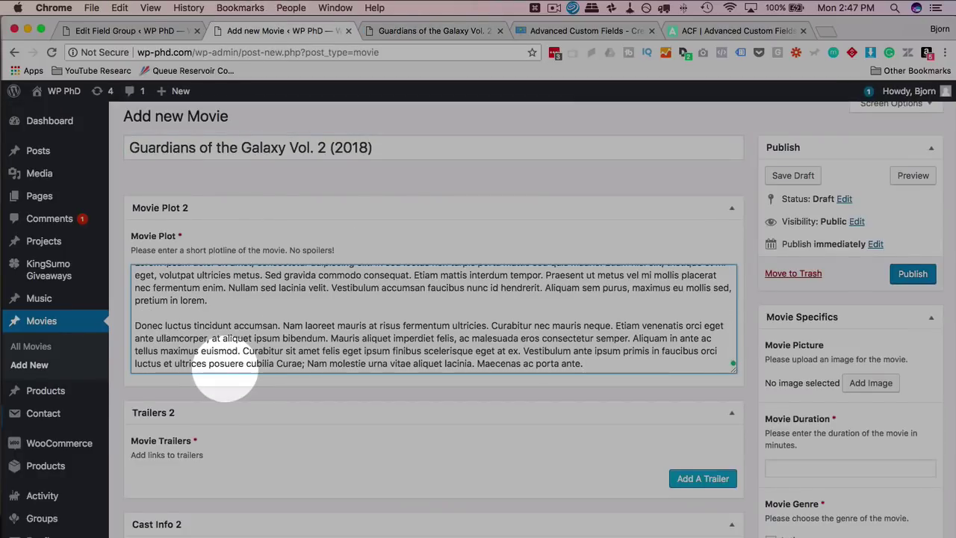
{"action": "scroll", "coordinate": [231, 356], "scroll_direction": "down", "scroll_amount": 10}
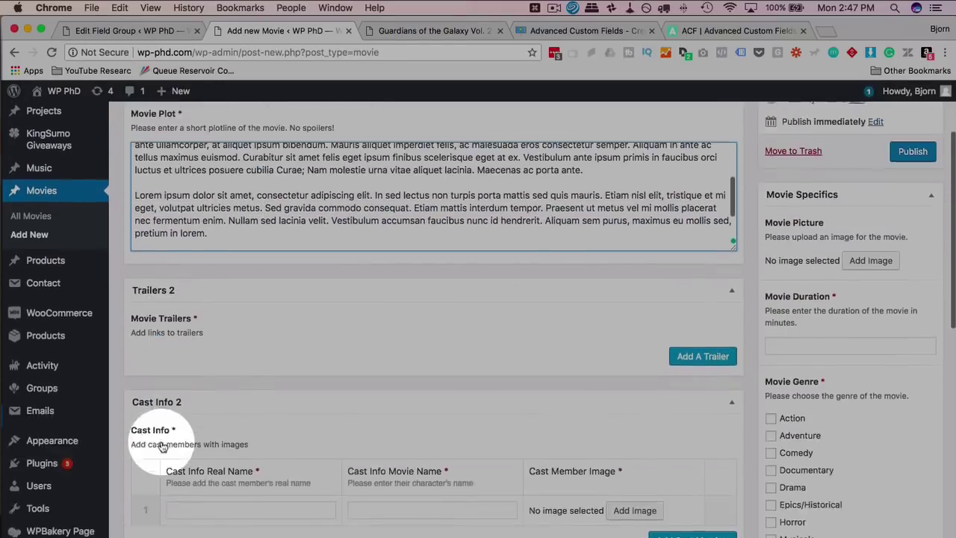
{"action": "left_click", "coordinate": [410, 31]}
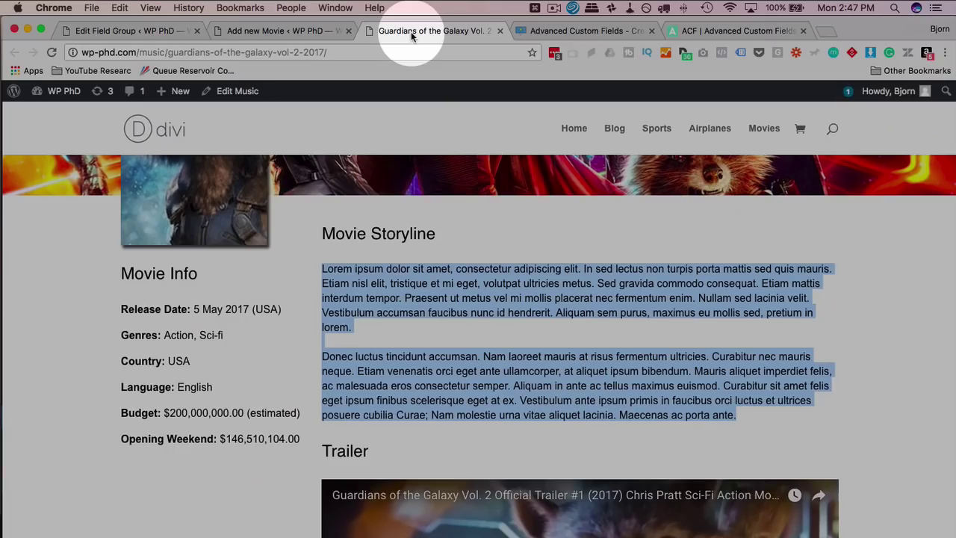
{"action": "scroll", "coordinate": [437, 309], "scroll_direction": "down", "scroll_amount": 3}
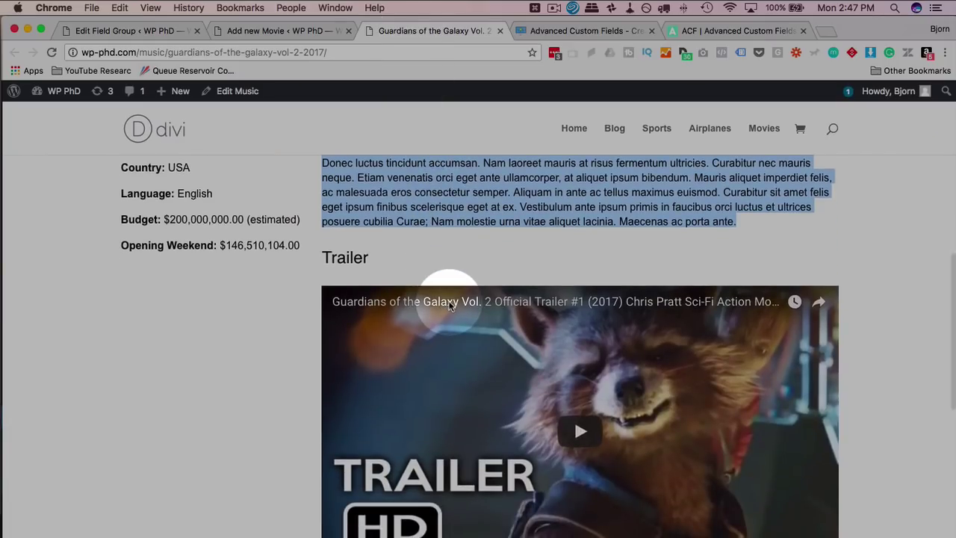
{"action": "right_click", "coordinate": [450, 307]}
{"action": "left_click", "coordinate": [475, 367]}
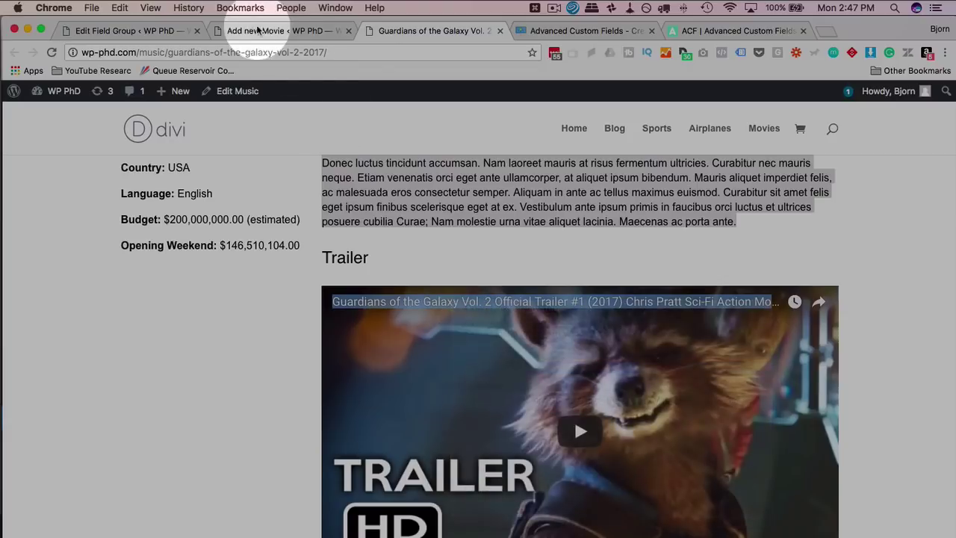
{"action": "left_click", "coordinate": [263, 31]}
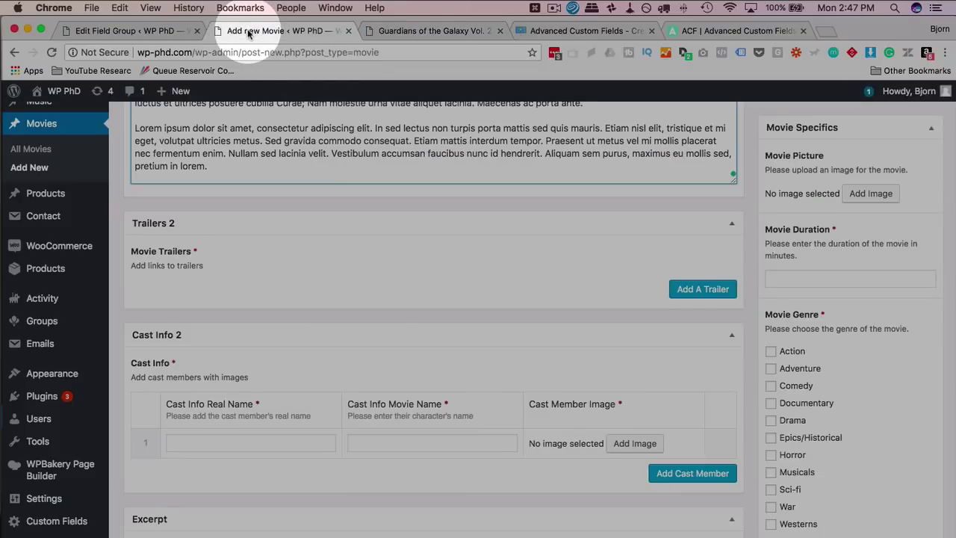
{"action": "left_click", "coordinate": [686, 289]}
{"action": "left_click", "coordinate": [422, 299]}
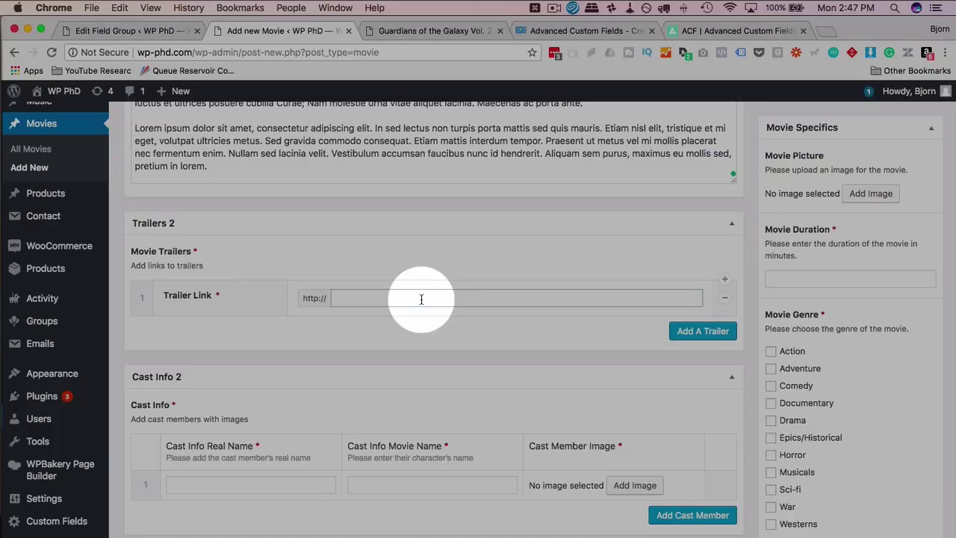
{"action": "right_click", "coordinate": [421, 299]}
{"action": "left_click", "coordinate": [448, 362]}
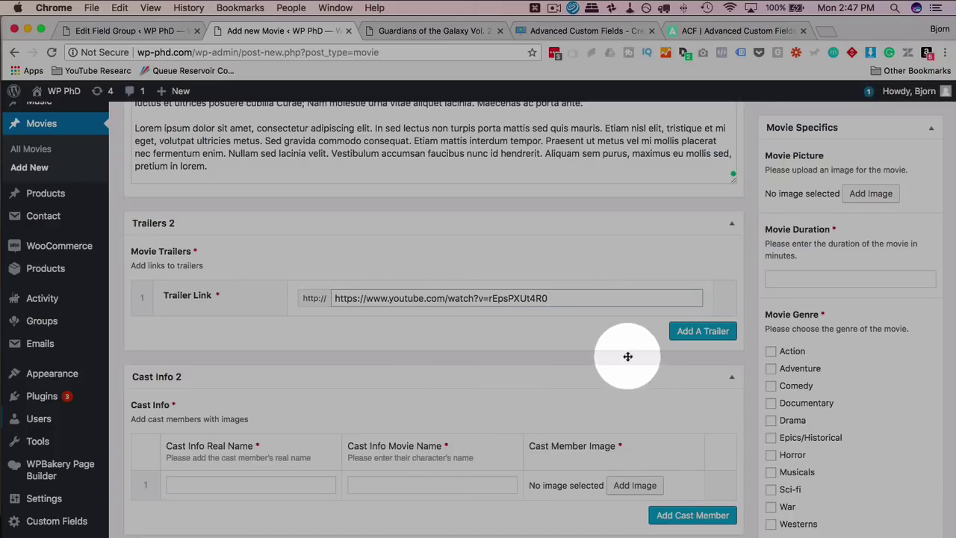
Copy the character name Peter Quill from the Guardians page's cast into the first cast row's Cast Info Movie Name
{"action": "scroll", "coordinate": [627, 358], "scroll_direction": "down", "scroll_amount": 5}
{"action": "left_click", "coordinate": [244, 315]}
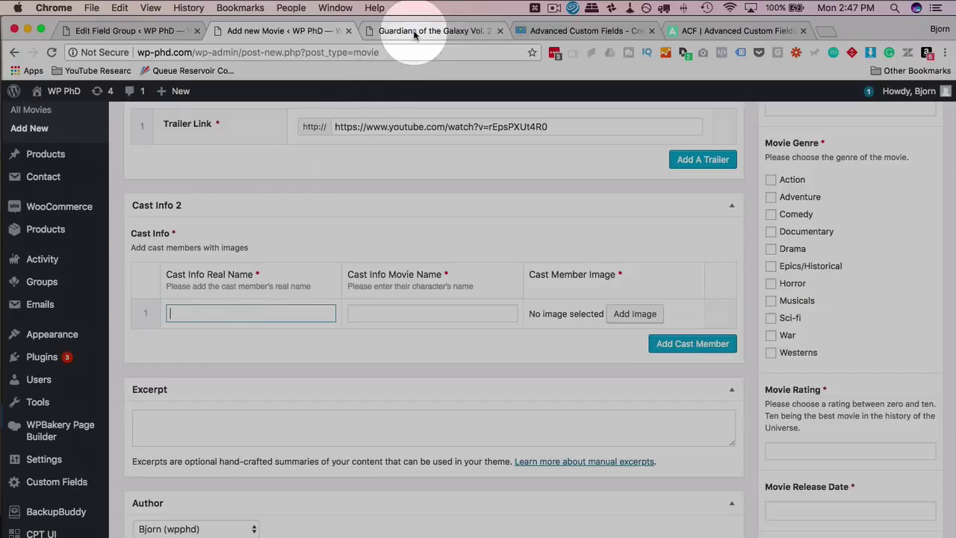
{"action": "left_click", "coordinate": [406, 31]}
{"action": "scroll", "coordinate": [288, 473], "scroll_direction": "down", "scroll_amount": 5}
{"action": "scroll", "coordinate": [288, 474], "scroll_direction": "down", "scroll_amount": 5}
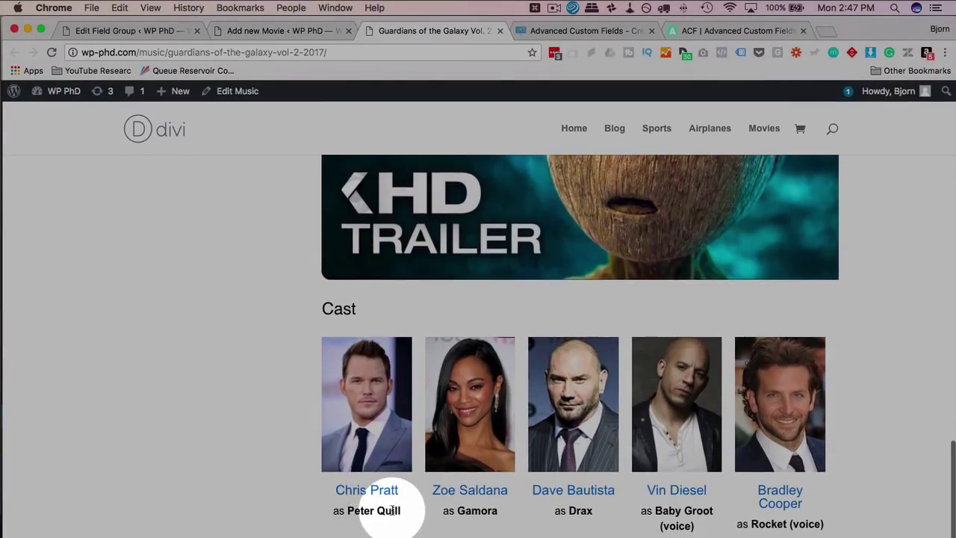
{"action": "left_click_drag", "start_coordinate": [401, 510], "coordinate": [345, 510]}
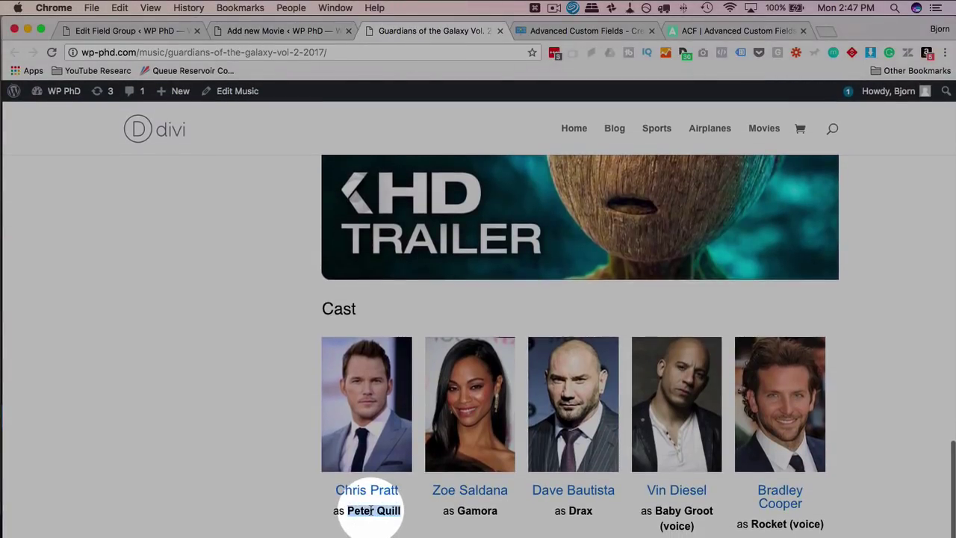
{"action": "left_click", "coordinate": [231, 32]}
{"action": "left_click", "coordinate": [395, 313]}
{"action": "key", "text": "cmd+v"}
Copy the actor name Chris Pratt from the Guardians page into the first cast row's Cast Info Real Name
{"action": "left_click", "coordinate": [417, 31]}
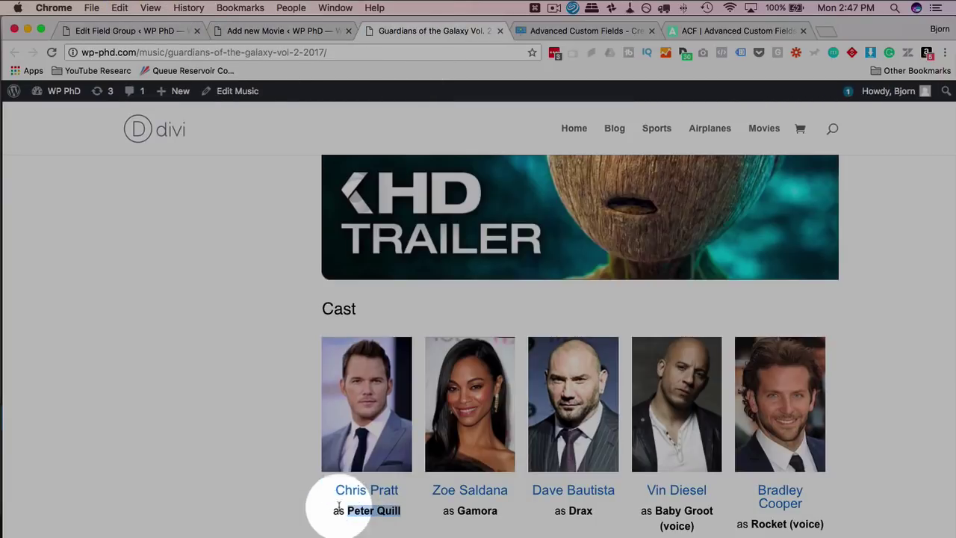
{"action": "left_click_drag", "start_coordinate": [334, 491], "coordinate": [389, 493]}
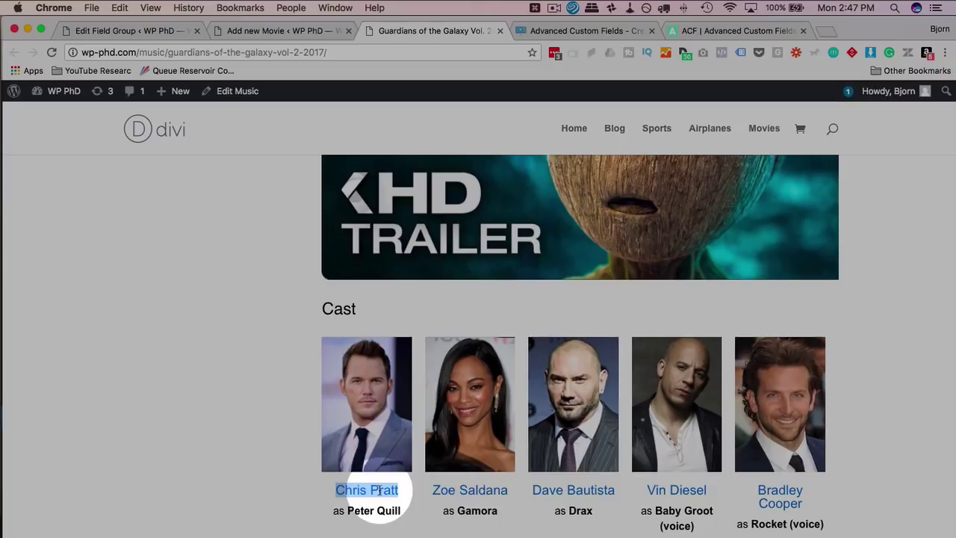
{"action": "right_click", "coordinate": [379, 493]}
{"action": "left_click", "coordinate": [407, 459]}
{"action": "left_click", "coordinate": [275, 31]}
{"action": "left_click", "coordinate": [269, 314]}
{"action": "key", "text": "cmd+v"}
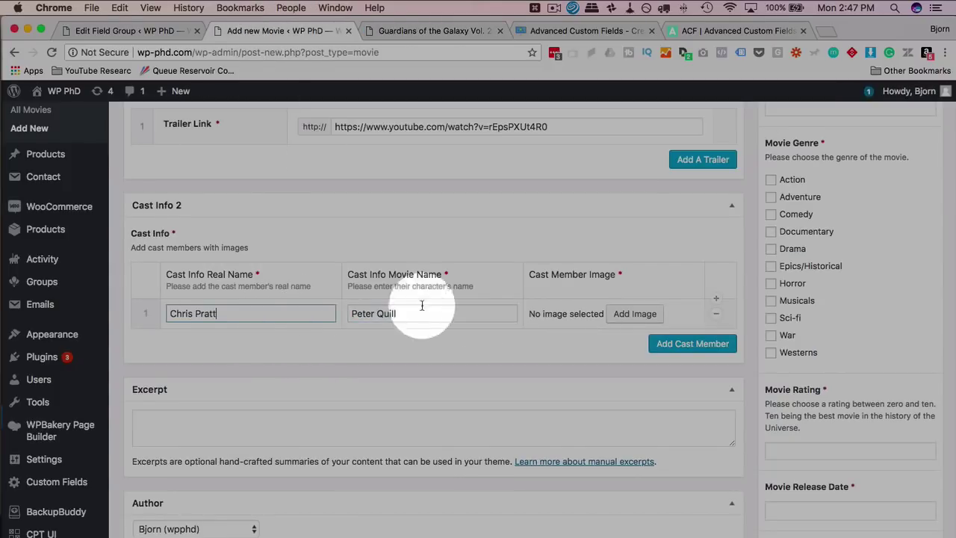
Add a second cast member row and copy the actor name Zoe Saldana from the Guardians page into its Cast Info Real Name
{"action": "left_click", "coordinate": [703, 344]}
{"action": "left_click", "coordinate": [428, 30]}
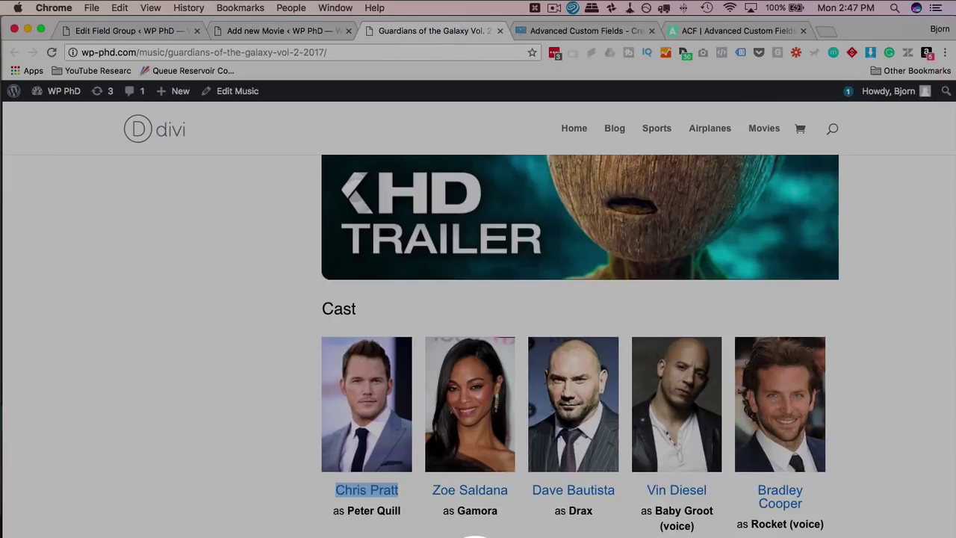
{"action": "left_click", "coordinate": [438, 508]}
{"action": "triple_click", "coordinate": [476, 490]}
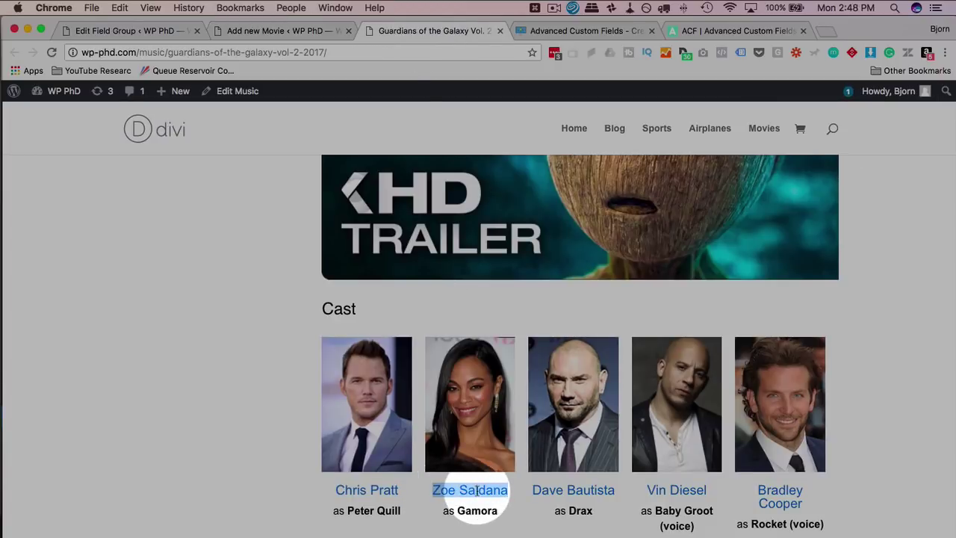
{"action": "left_click", "coordinate": [321, 32]}
{"action": "left_click", "coordinate": [260, 340]}
Copy the character name Gamora from the Guardians page's cast into the second cast row's Cast Info Movie Name
{"action": "left_click", "coordinate": [416, 32]}
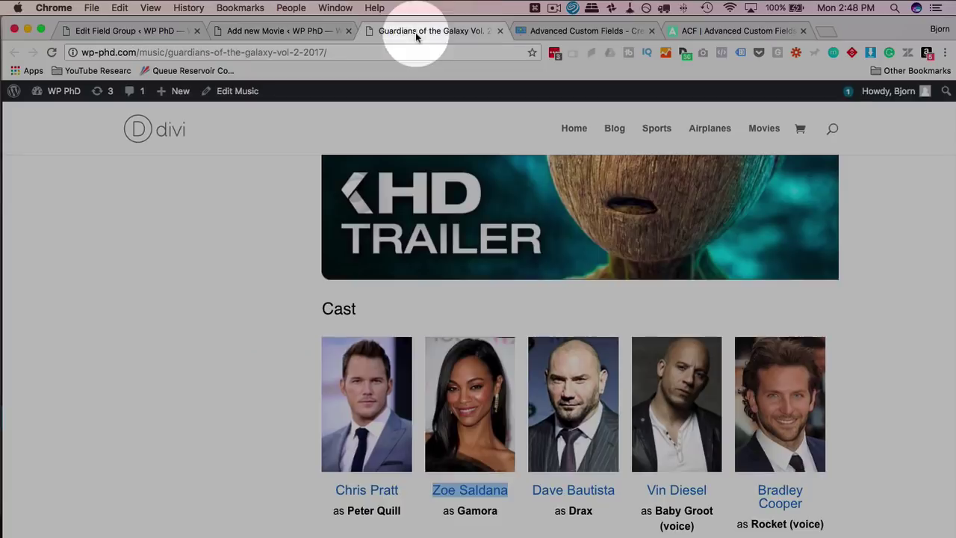
{"action": "double_click", "coordinate": [477, 510]}
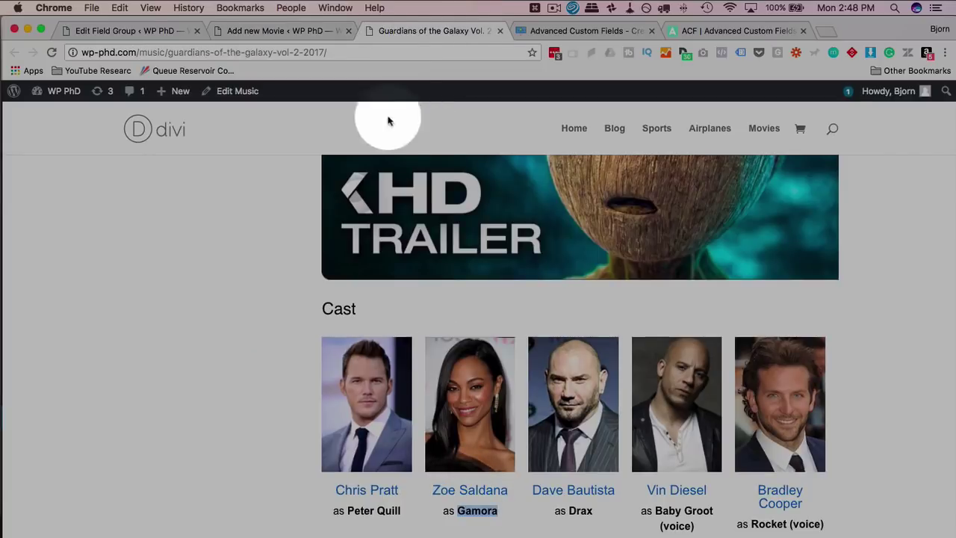
{"action": "left_click", "coordinate": [321, 32]}
{"action": "left_click", "coordinate": [380, 341]}
{"action": "key", "text": "ctrl+v"}
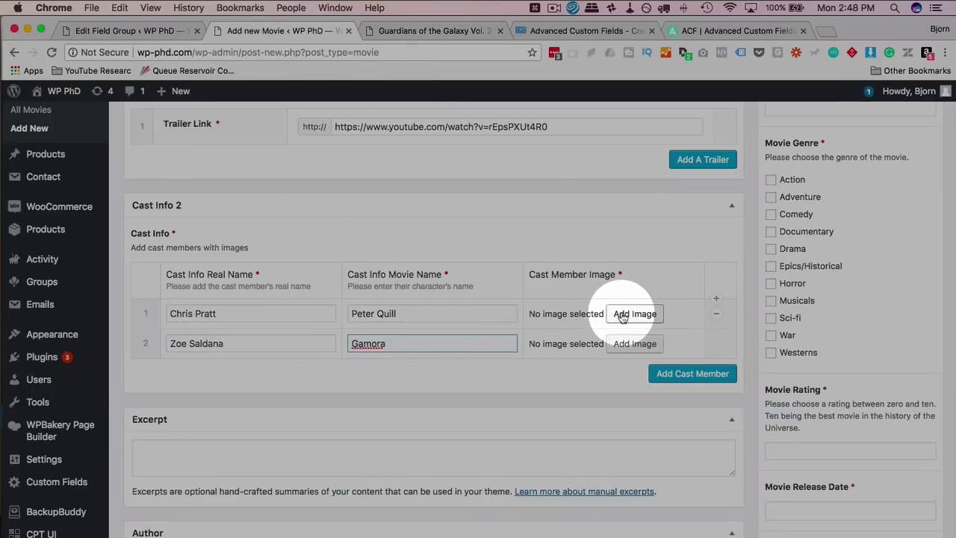
Set the first row's Cast Member Image to cast-chris-pratt.png from the media library
{"action": "left_click", "coordinate": [622, 315]}
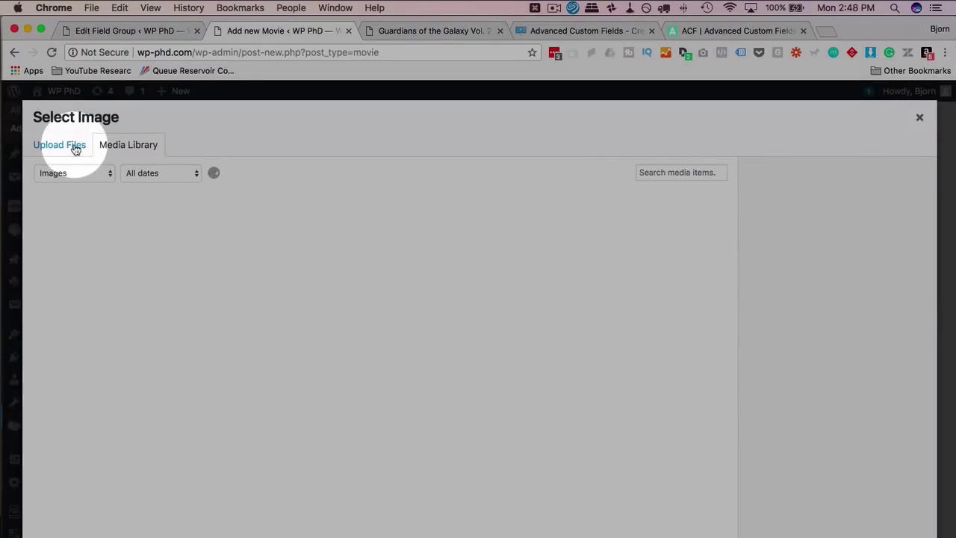
{"action": "left_click", "coordinate": [75, 147]}
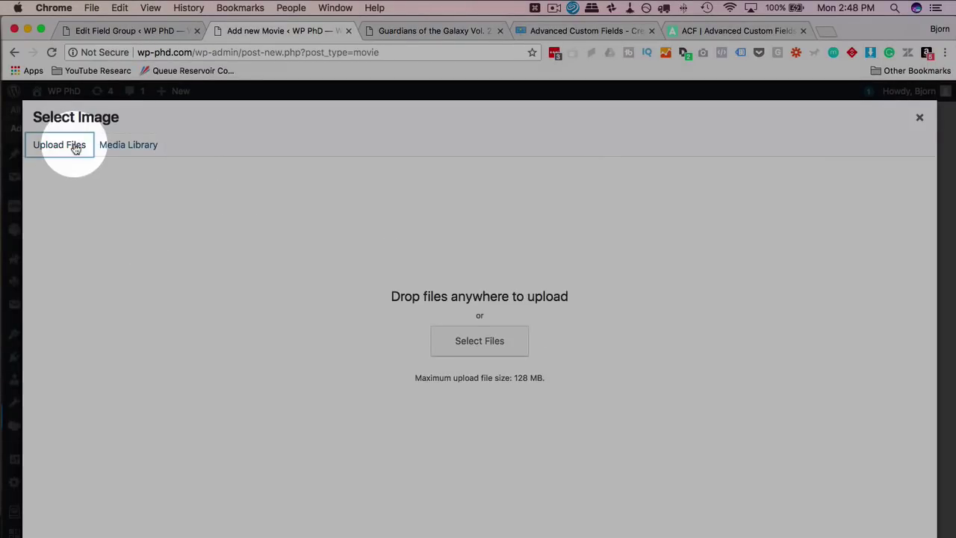
{"action": "left_click", "coordinate": [131, 145]}
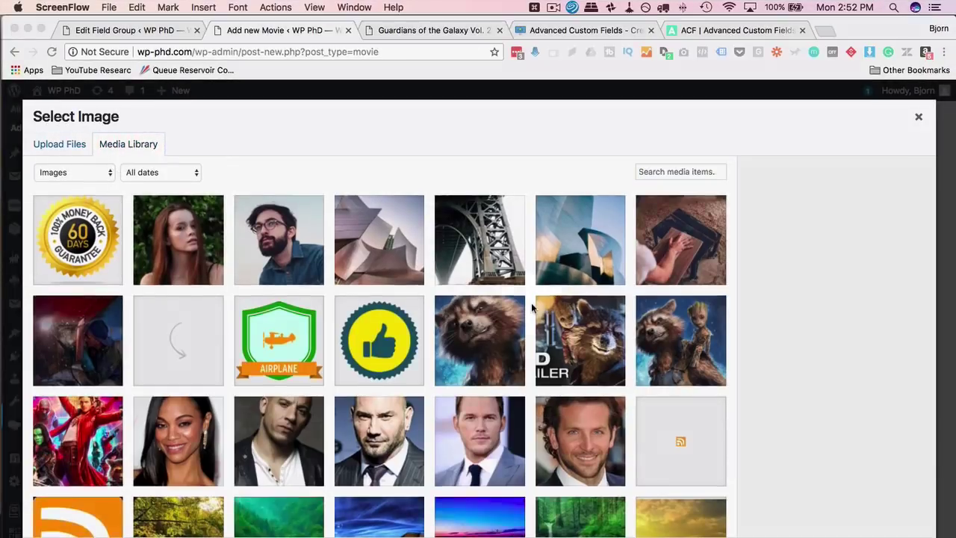
{"action": "scroll", "coordinate": [493, 288], "scroll_direction": "down", "scroll_amount": 5}
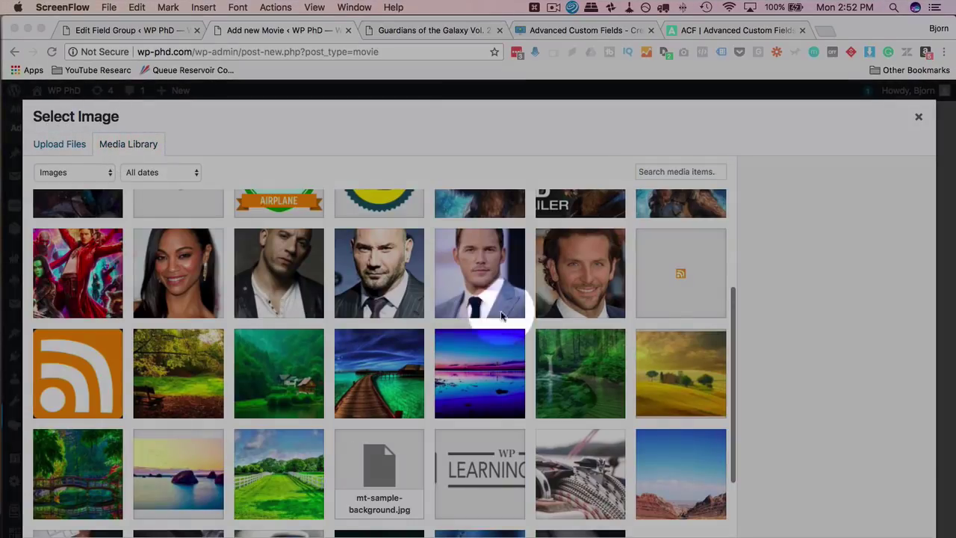
{"action": "left_click", "coordinate": [465, 270]}
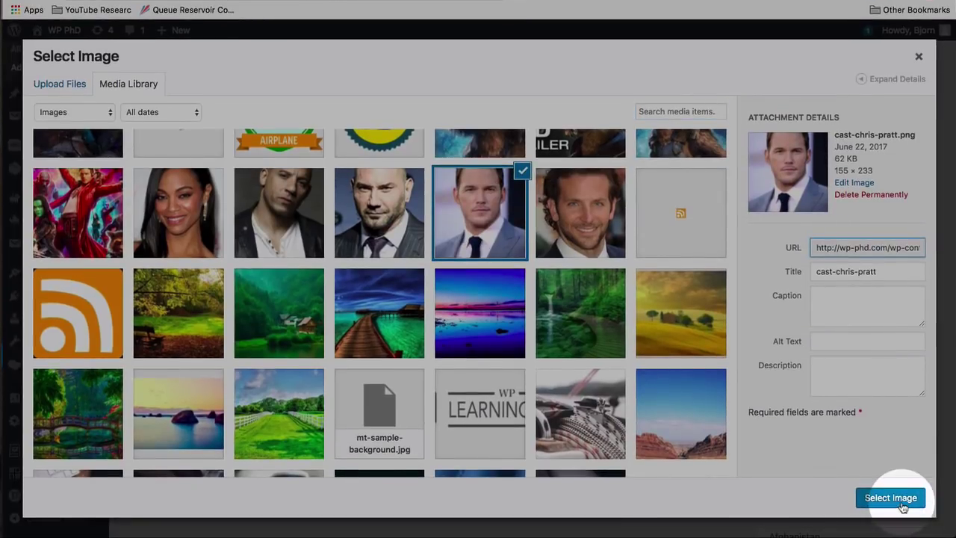
{"action": "left_click", "coordinate": [902, 504]}
Set the second row's Cast Member Image to cast-zoe-saldana.png from the media library
{"action": "scroll", "coordinate": [769, 441], "scroll_direction": "down", "scroll_amount": 1}
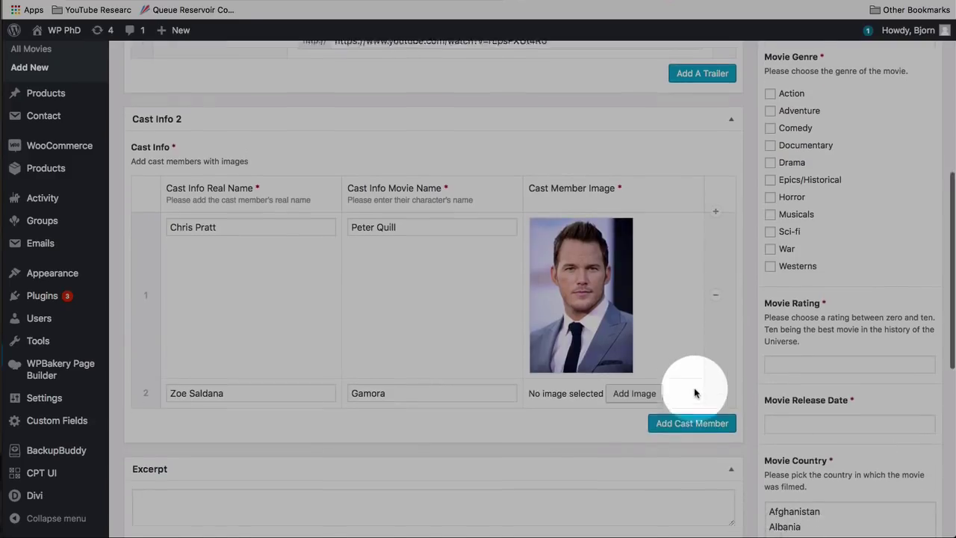
{"action": "left_click", "coordinate": [634, 382]}
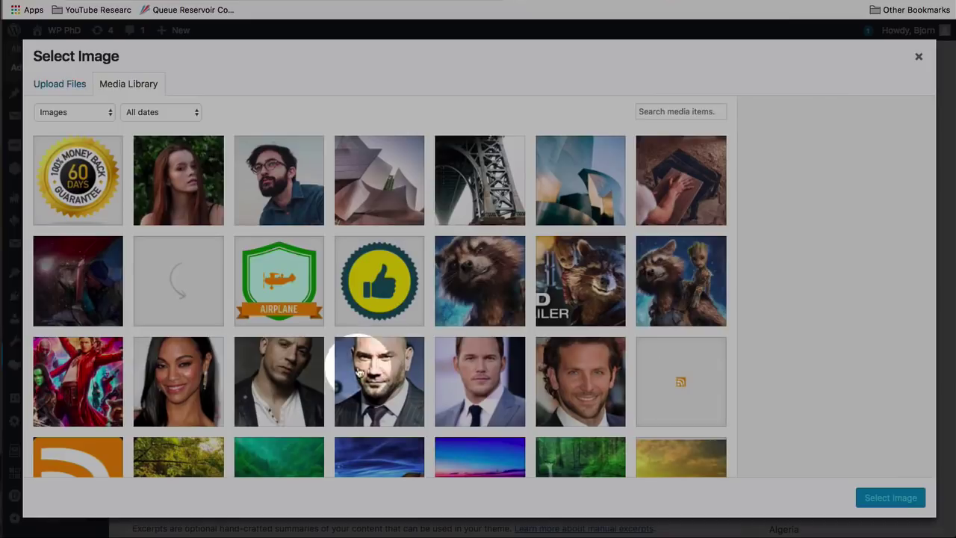
{"action": "left_click", "coordinate": [191, 379]}
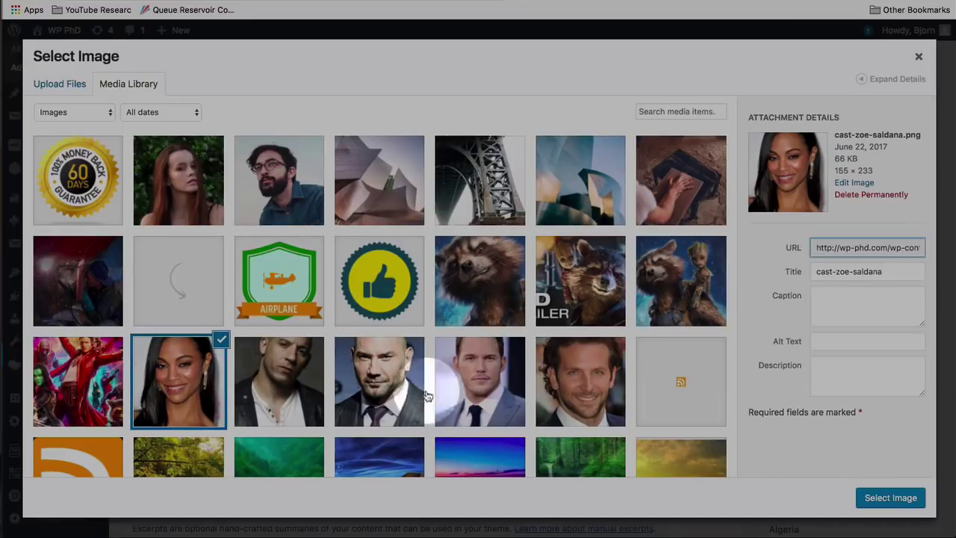
{"action": "left_click", "coordinate": [875, 498]}
{"action": "scroll", "coordinate": [682, 394], "scroll_direction": "down", "scroll_amount": 2}
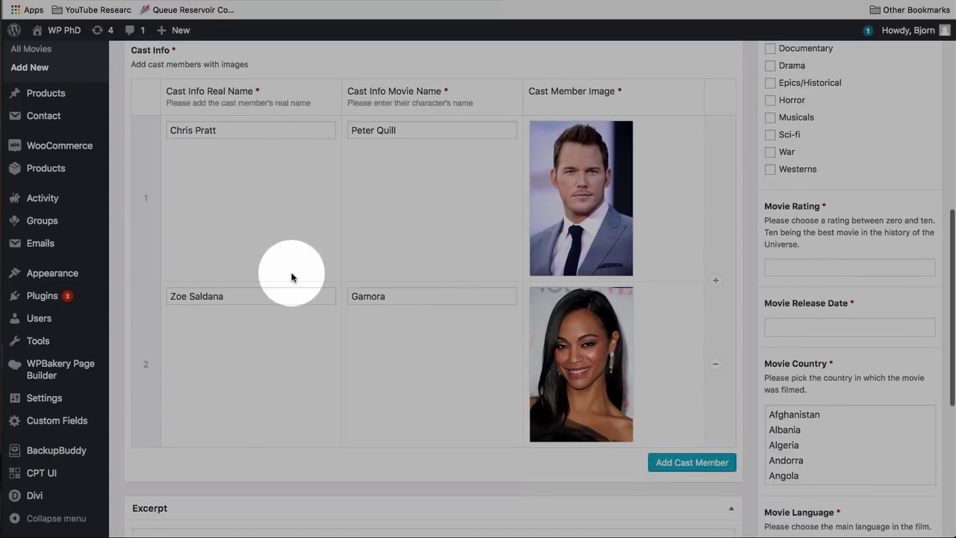
{"action": "scroll", "coordinate": [480, 366], "scroll_direction": "up", "scroll_amount": 3}
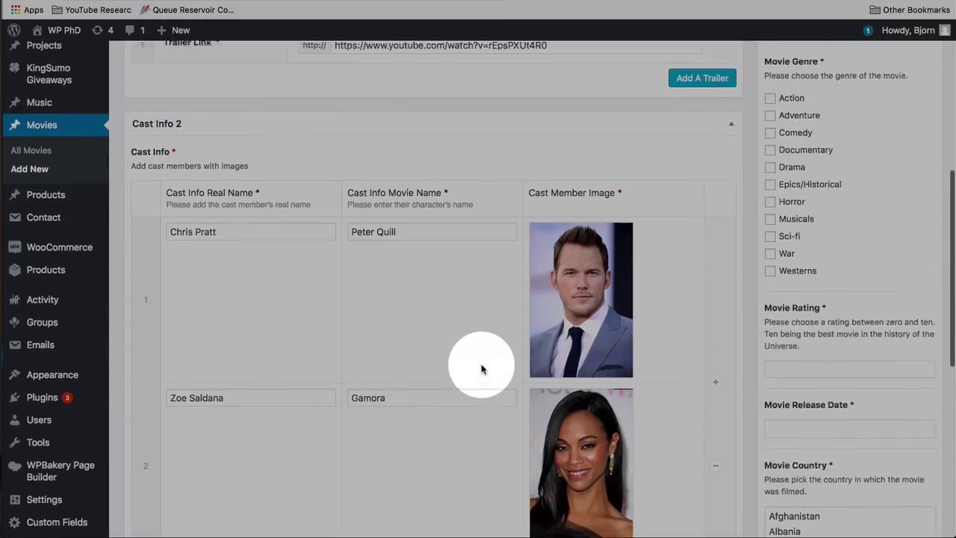
{"action": "scroll", "coordinate": [480, 367], "scroll_direction": "down", "scroll_amount": 5}
{"action": "scroll", "coordinate": [481, 369], "scroll_direction": "down", "scroll_amount": 4}
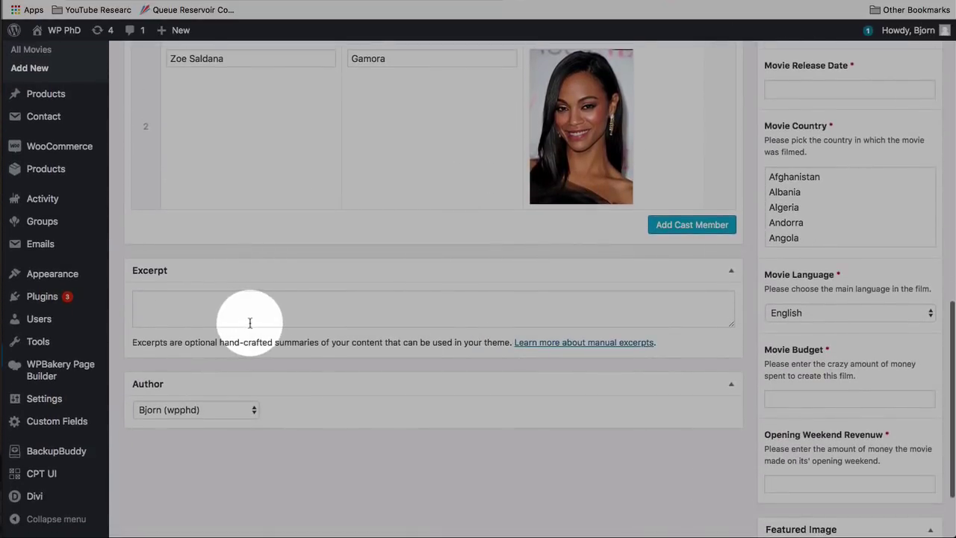
{"action": "left_click", "coordinate": [279, 325]}
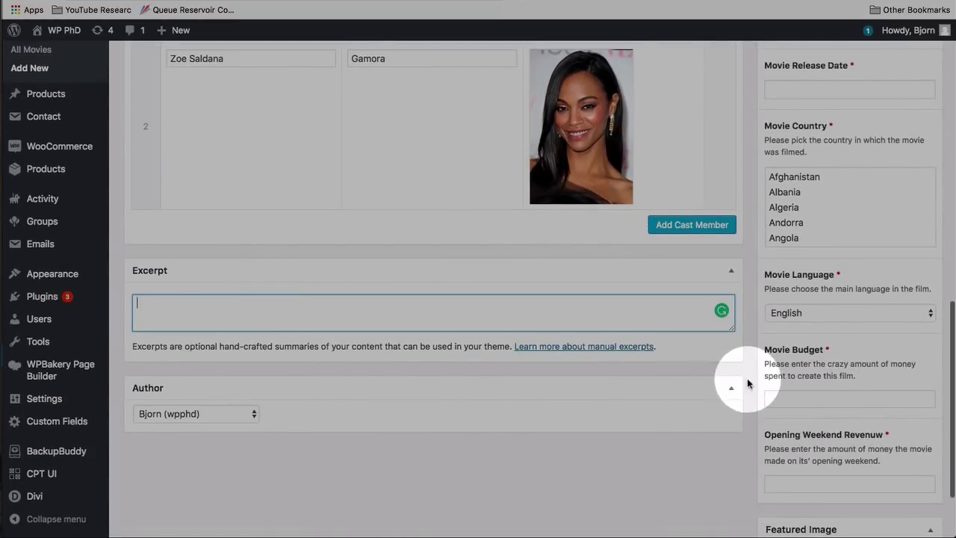
Set the Movie Picture in Movie Specifics to rocket-racoon.png from the media library
{"action": "scroll", "coordinate": [749, 384], "scroll_direction": "up", "scroll_amount": 8}
{"action": "scroll", "coordinate": [749, 384], "scroll_direction": "up", "scroll_amount": 8}
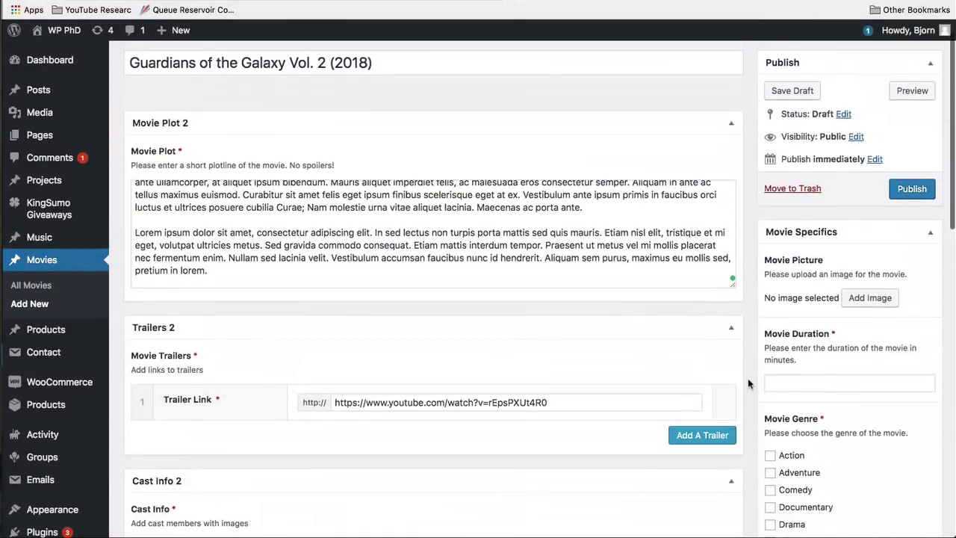
{"action": "scroll", "coordinate": [748, 378], "scroll_direction": "down", "scroll_amount": 2}
{"action": "scroll", "coordinate": [779, 249], "scroll_direction": "down", "scroll_amount": 1}
{"action": "left_click", "coordinate": [854, 196]}
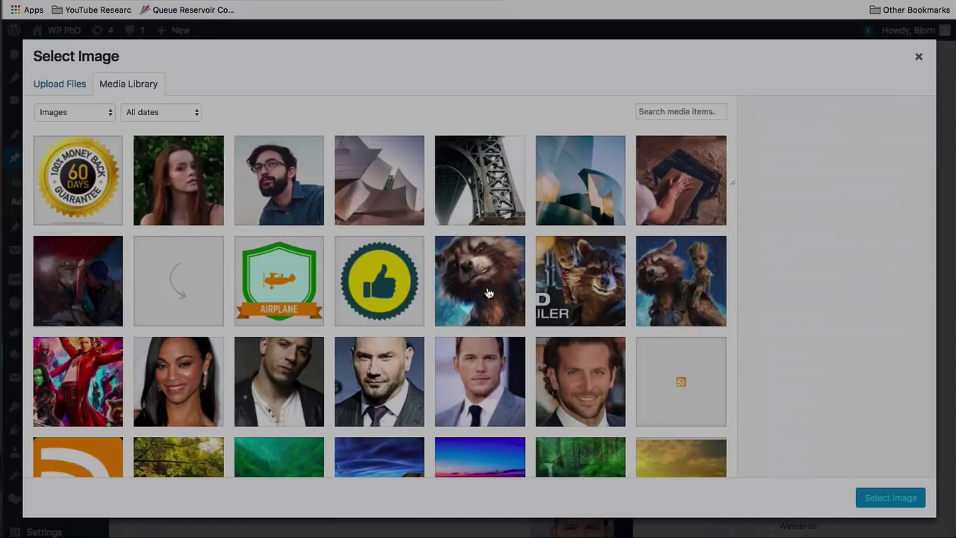
{"action": "left_click", "coordinate": [493, 284]}
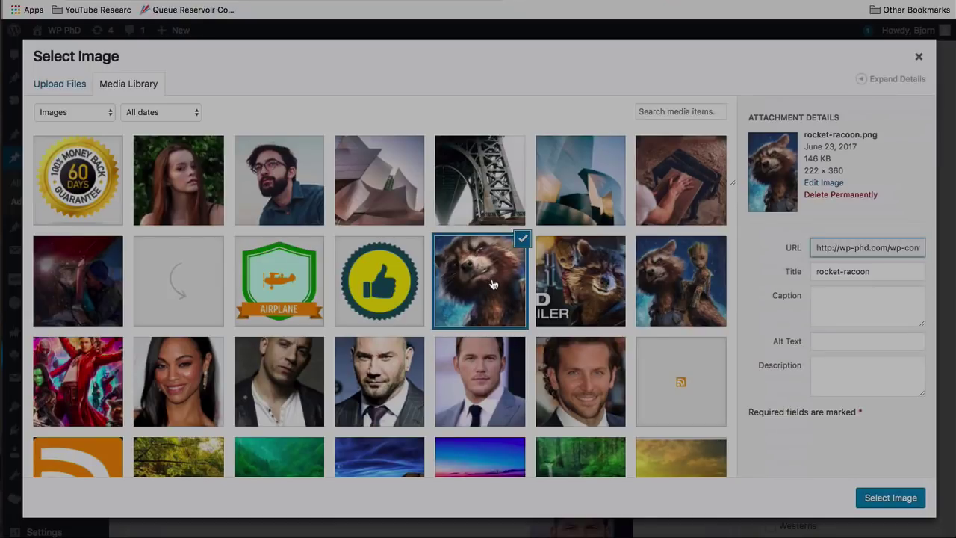
{"action": "left_click", "coordinate": [890, 497]}
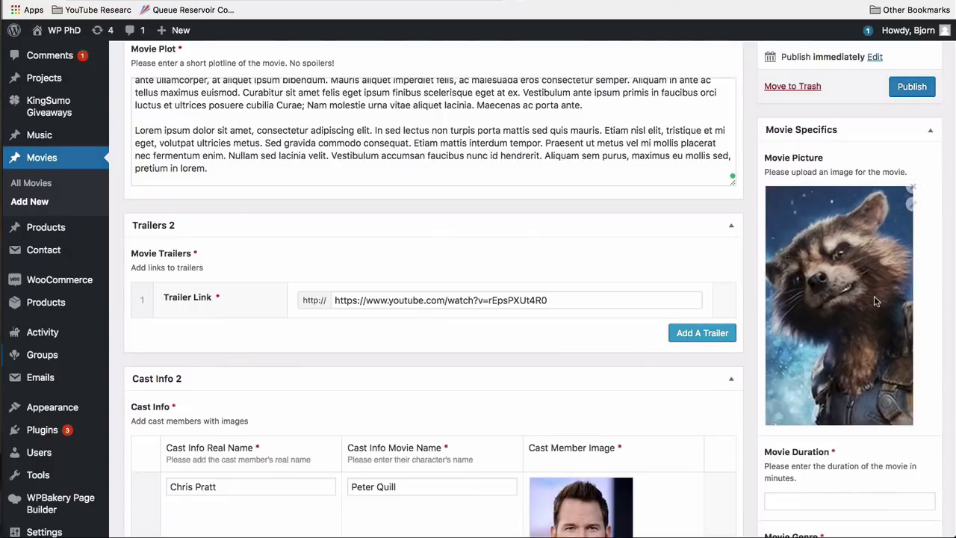
Set the Movie Duration to 120 minutes and choose the genres Action and Comedy
{"action": "scroll", "coordinate": [874, 296], "scroll_direction": "down", "scroll_amount": 4}
{"action": "left_click", "coordinate": [857, 319]}
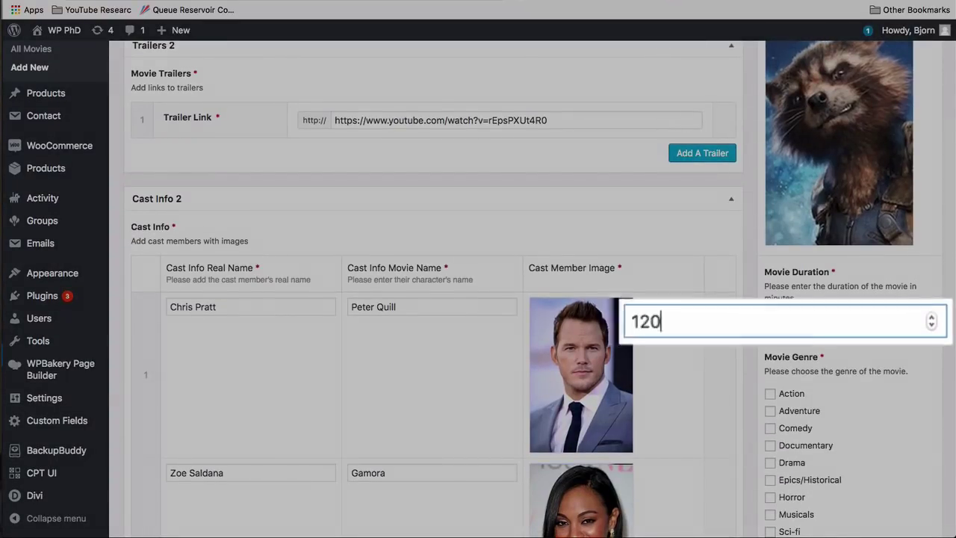
{"action": "scroll", "coordinate": [792, 298], "scroll_direction": "down", "scroll_amount": 3}
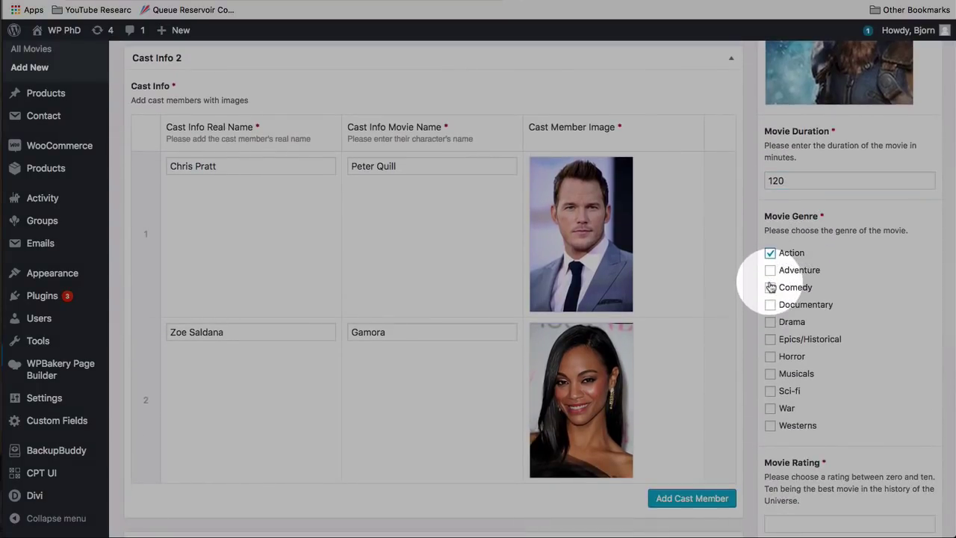
{"action": "left_click", "coordinate": [770, 287]}
Set the Movie Rating to 9 and the Movie Release Date to 10/08/2017 (10 August)
{"action": "scroll", "coordinate": [771, 274], "scroll_direction": "down", "scroll_amount": 7}
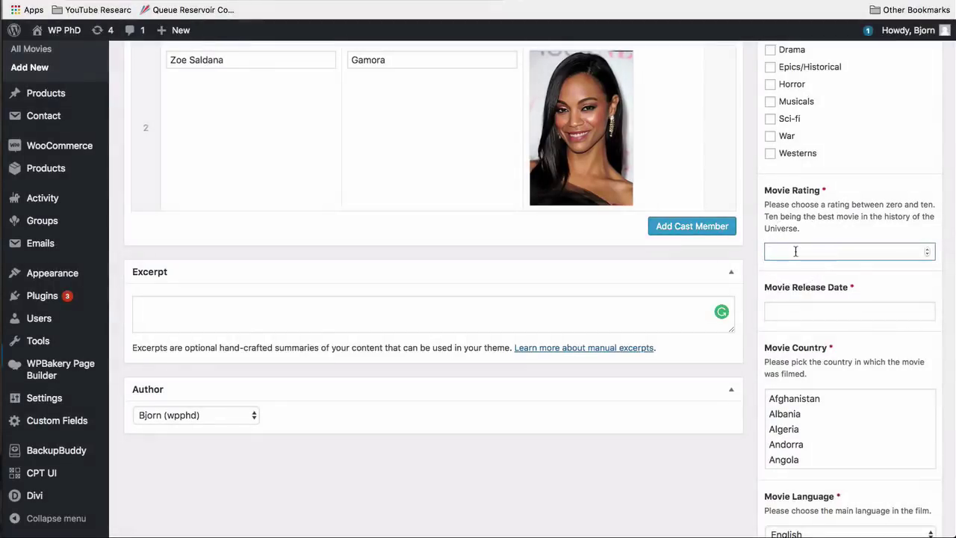
{"action": "scroll", "coordinate": [822, 192], "scroll_direction": "down", "scroll_amount": 3}
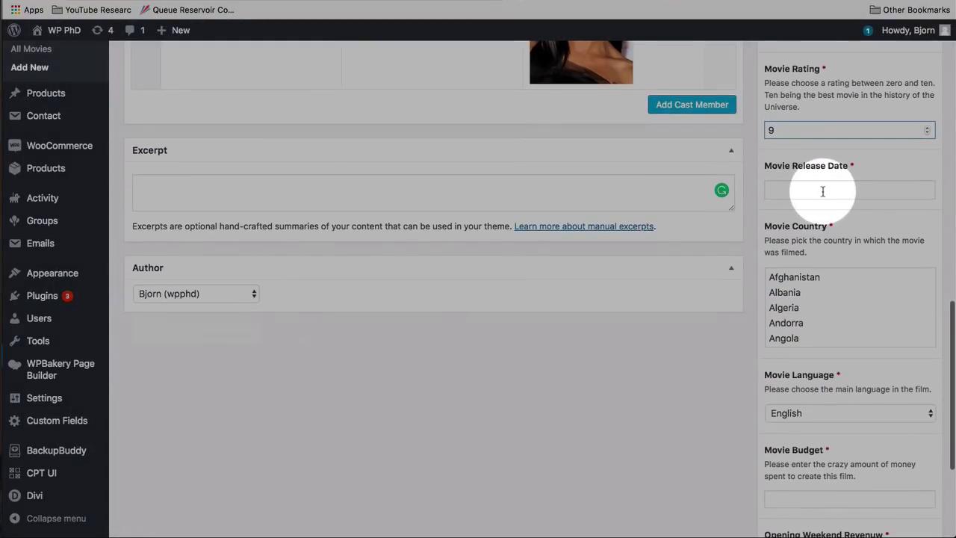
{"action": "left_click", "coordinate": [822, 192]}
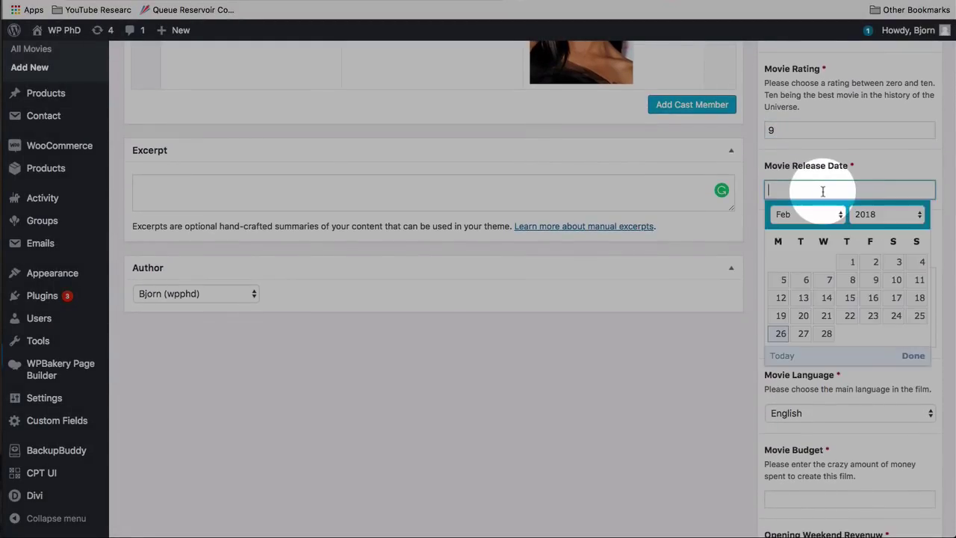
{"action": "left_click", "coordinate": [869, 215]}
{"action": "left_click", "coordinate": [871, 204]}
{"action": "left_click", "coordinate": [829, 215]}
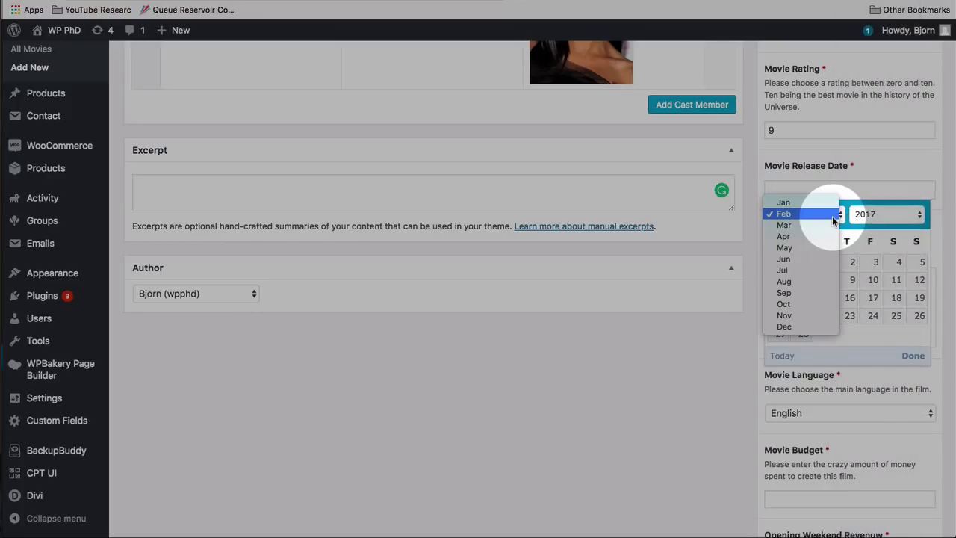
{"action": "left_click", "coordinate": [809, 282]}
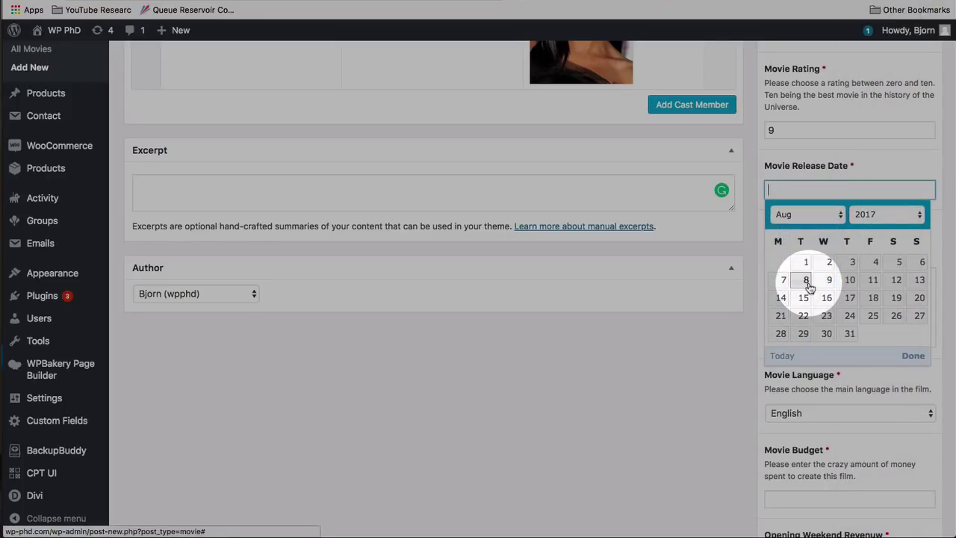
{"action": "left_click", "coordinate": [851, 281]}
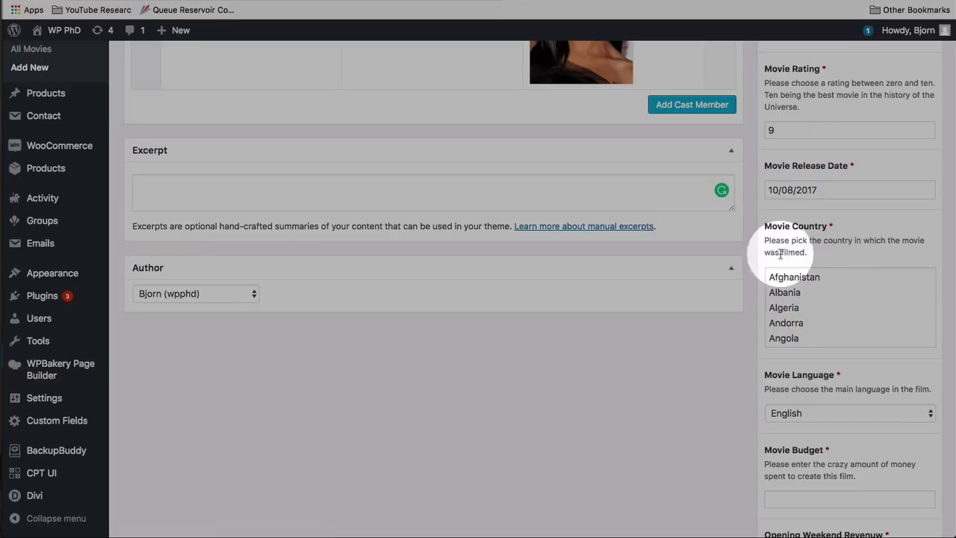
Select both Brazil and Brunei as the Movie Country
{"action": "scroll", "coordinate": [755, 261], "scroll_direction": "down", "scroll_amount": 3}
{"action": "scroll", "coordinate": [792, 220], "scroll_direction": "down", "scroll_amount": 10}
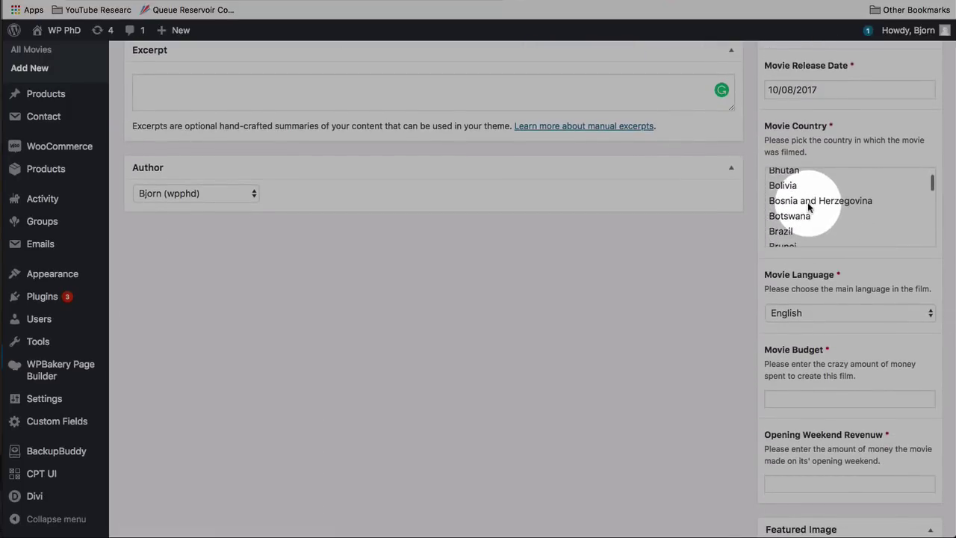
{"action": "left_click", "coordinate": [786, 232]}
{"action": "scroll", "coordinate": [788, 217], "scroll_direction": "down", "scroll_amount": 1}
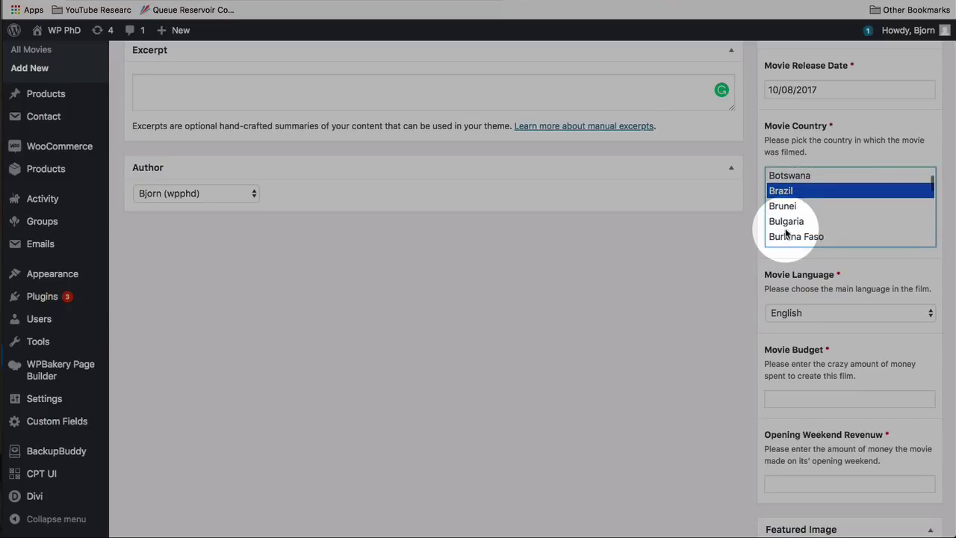
{"action": "left_click", "coordinate": [788, 206], "text": "shift"}
Try Abkhaz as the Movie Language and set it back to English
{"action": "scroll", "coordinate": [742, 290], "scroll_direction": "down", "scroll_amount": 3}
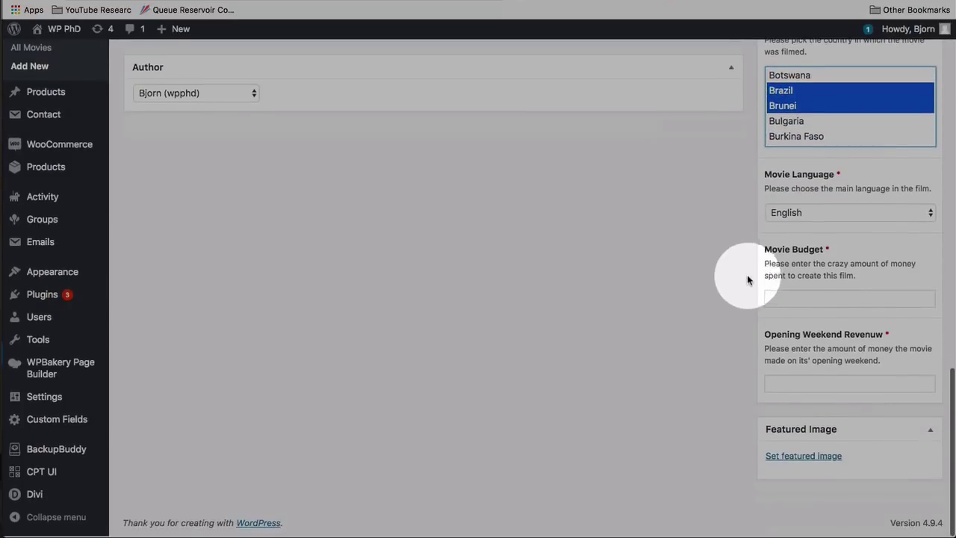
{"action": "left_click", "coordinate": [783, 213]}
{"action": "left_click", "coordinate": [776, 225]}
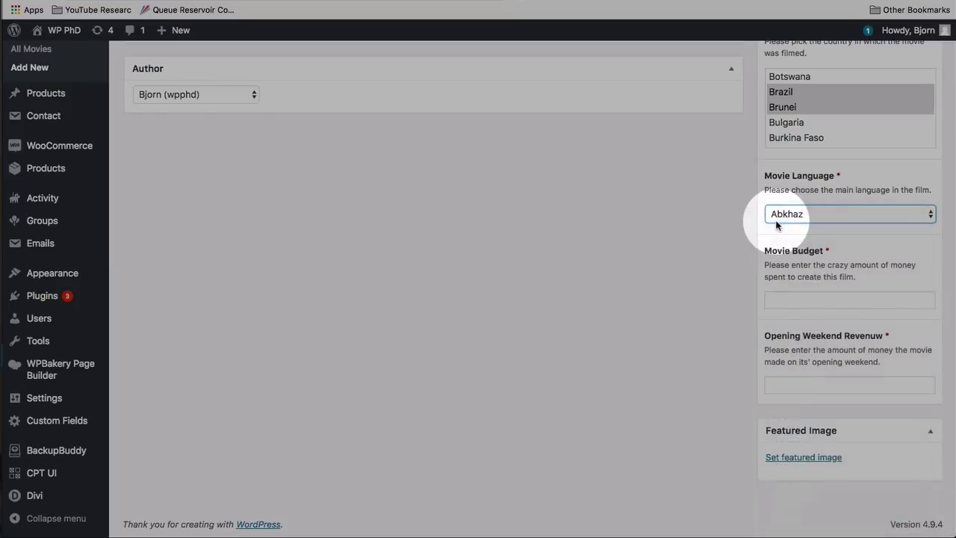
{"action": "left_click", "coordinate": [775, 214]}
{"action": "left_click", "coordinate": [800, 202]}
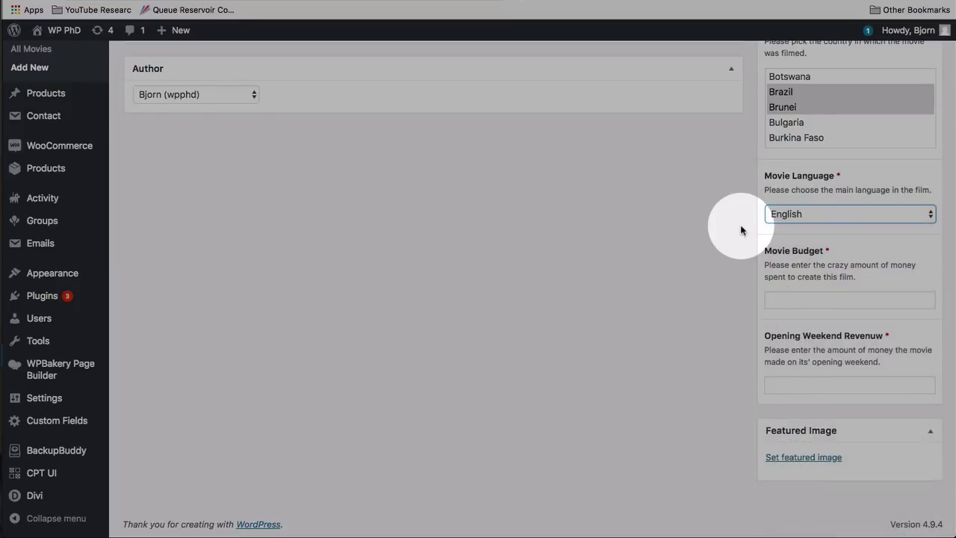
{"action": "left_click", "coordinate": [798, 215]}
{"action": "scroll", "coordinate": [800, 316], "scroll_direction": "down", "scroll_amount": 5}
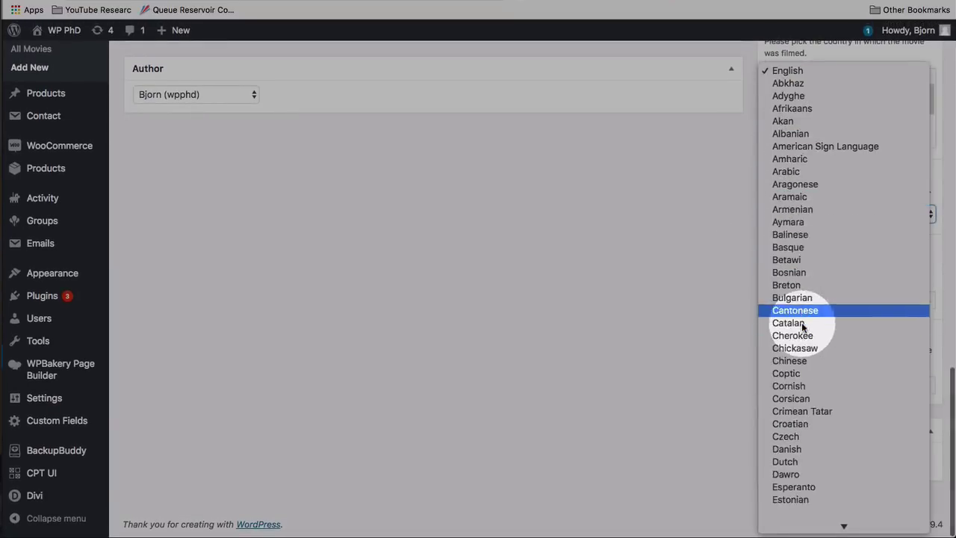
{"action": "scroll", "coordinate": [794, 316], "scroll_direction": "up", "scroll_amount": 1}
{"action": "left_click", "coordinate": [736, 335]}
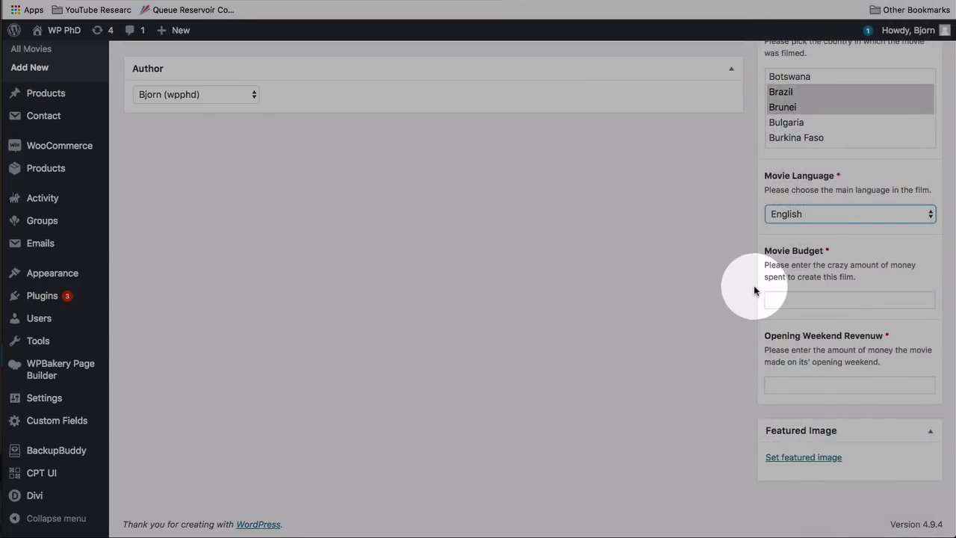
Set the Movie Budget to 300000000 and the opening weekend revenue to 24
{"action": "left_click", "coordinate": [791, 304]}
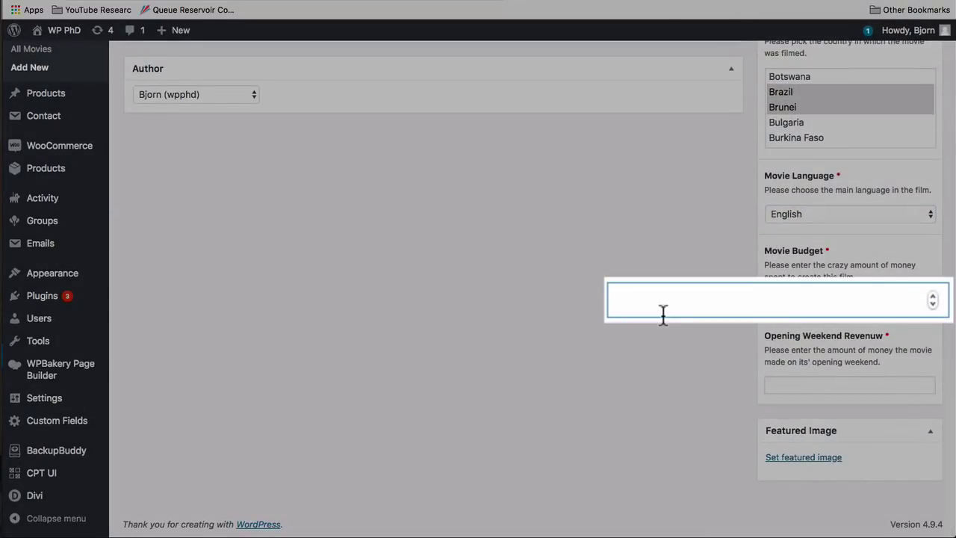
{"action": "type", "text": "300"}
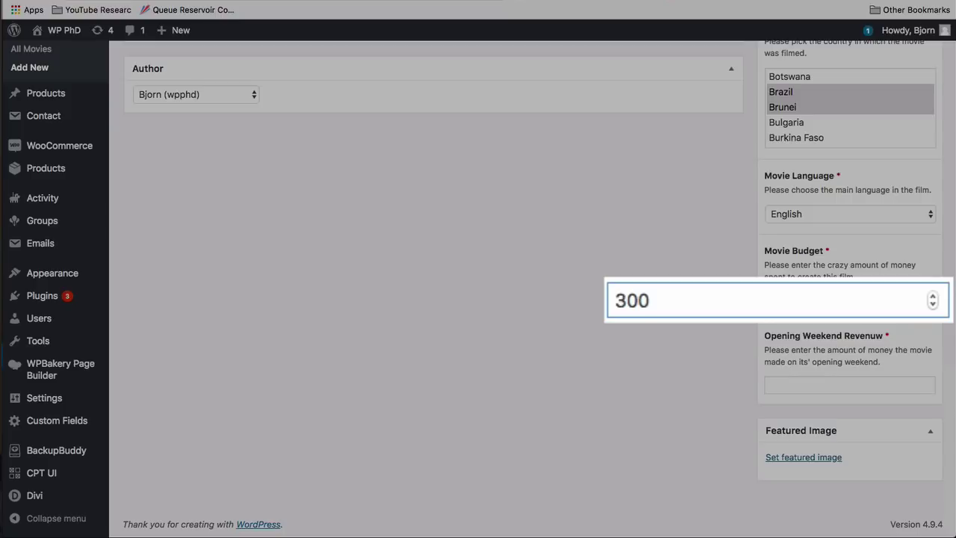
{"action": "type", "text": "00000"}
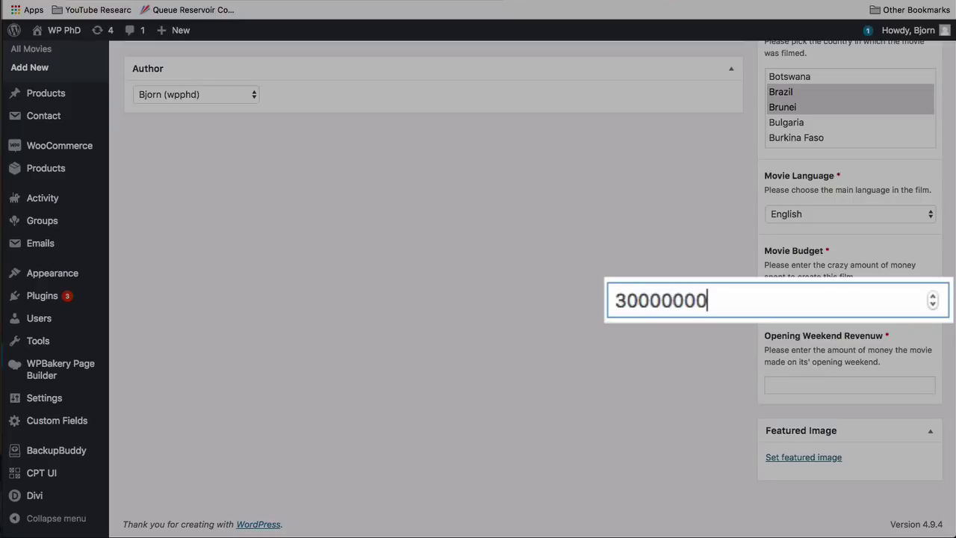
{"action": "left_click_drag", "start_coordinate": [624, 301], "coordinate": [652, 303]}
{"action": "key", "text": "Right"}
{"action": "key", "text": "Right"}
{"action": "type", "text": "0"}
{"action": "left_click", "coordinate": [785, 386]}
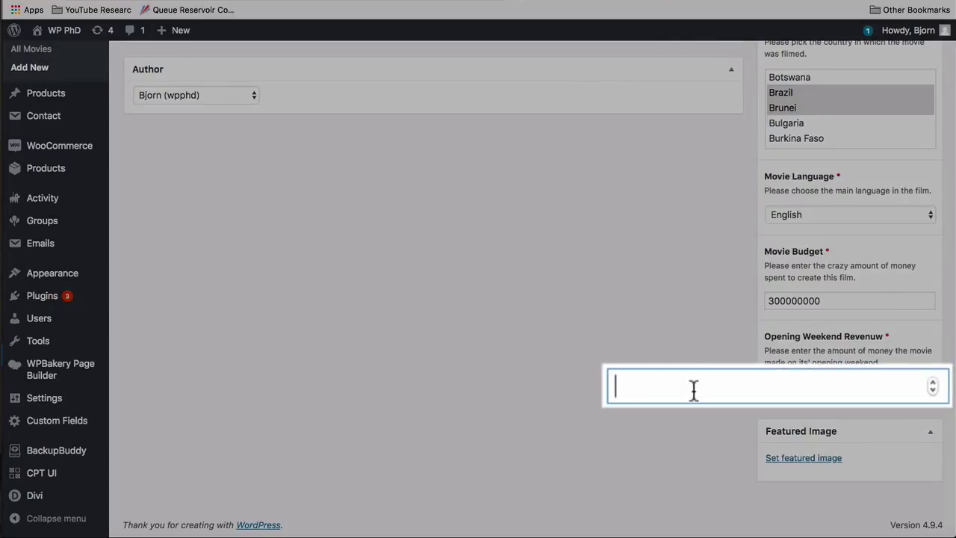
{"action": "type", "text": "24"}
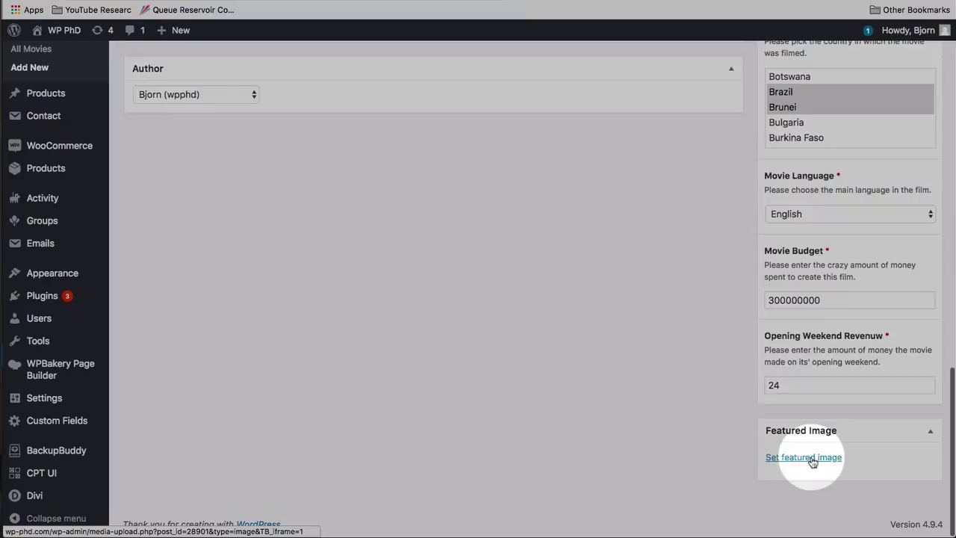
Set gatg-header-image.png from the media library as the movie's featured image
{"action": "left_click", "coordinate": [811, 457]}
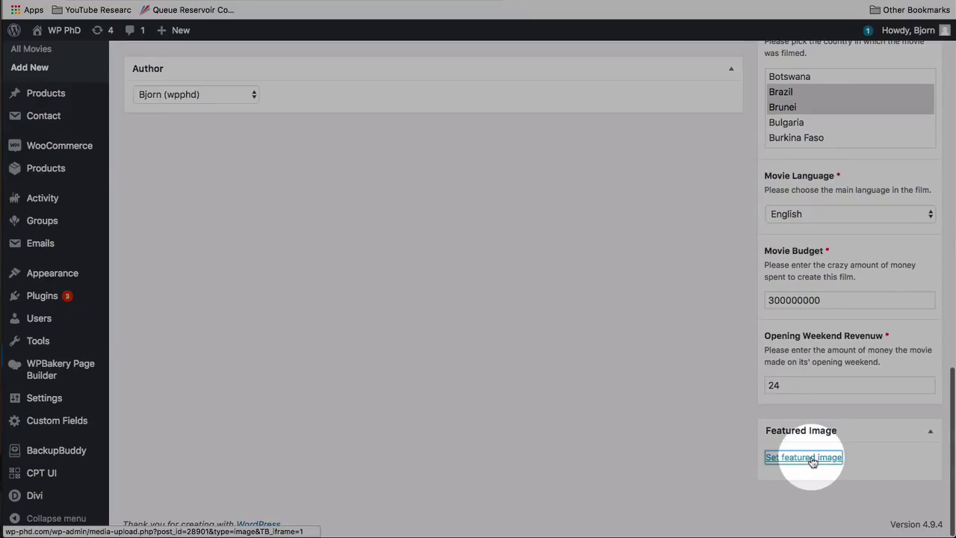
{"action": "scroll", "coordinate": [194, 254], "scroll_direction": "down", "scroll_amount": 2}
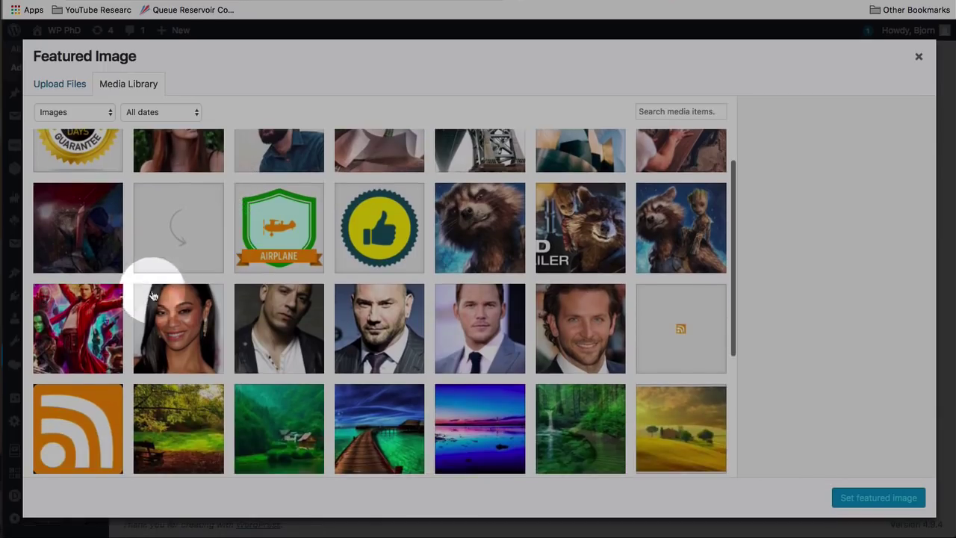
{"action": "left_click", "coordinate": [67, 326]}
{"action": "left_click", "coordinate": [866, 497]}
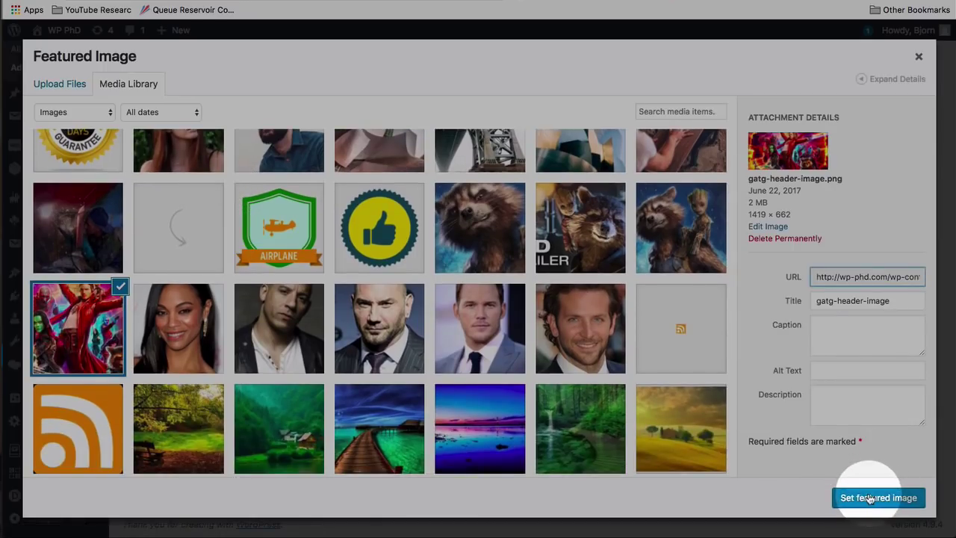
Publish the Guardians of the Galaxy Vol. 2 (2018) movie and open its permalink in a separate browser tab
{"action": "scroll", "coordinate": [743, 436], "scroll_direction": "up", "scroll_amount": 10}
{"action": "scroll", "coordinate": [742, 435], "scroll_direction": "up", "scroll_amount": 15}
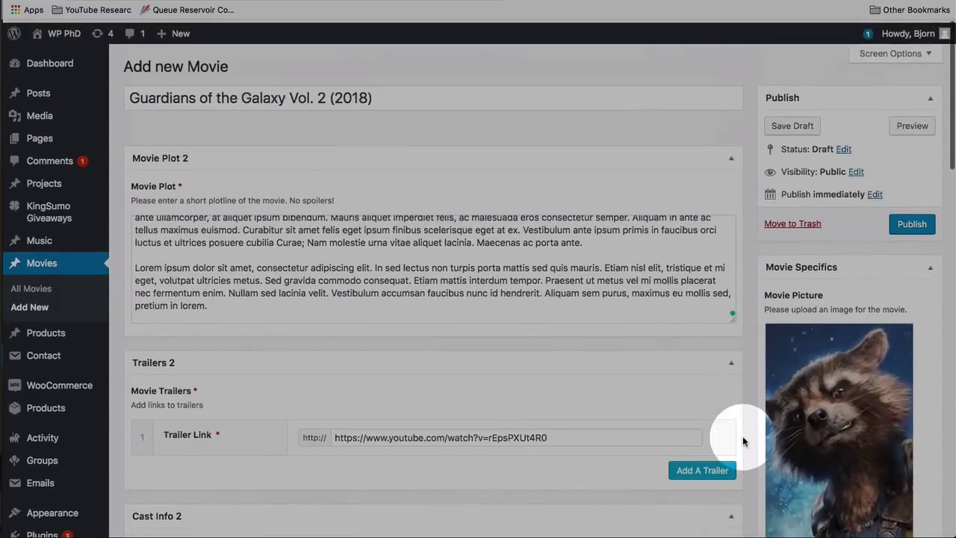
{"action": "left_click", "coordinate": [912, 222]}
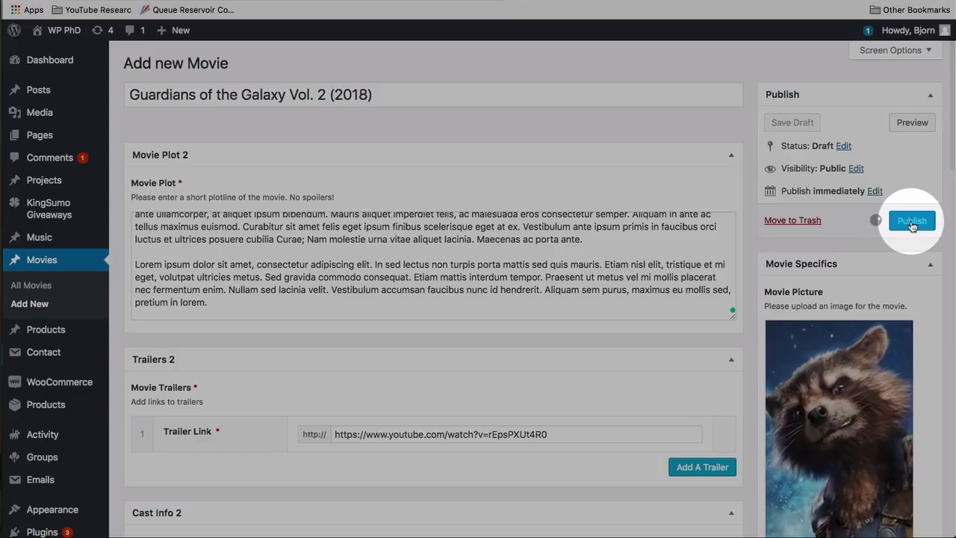
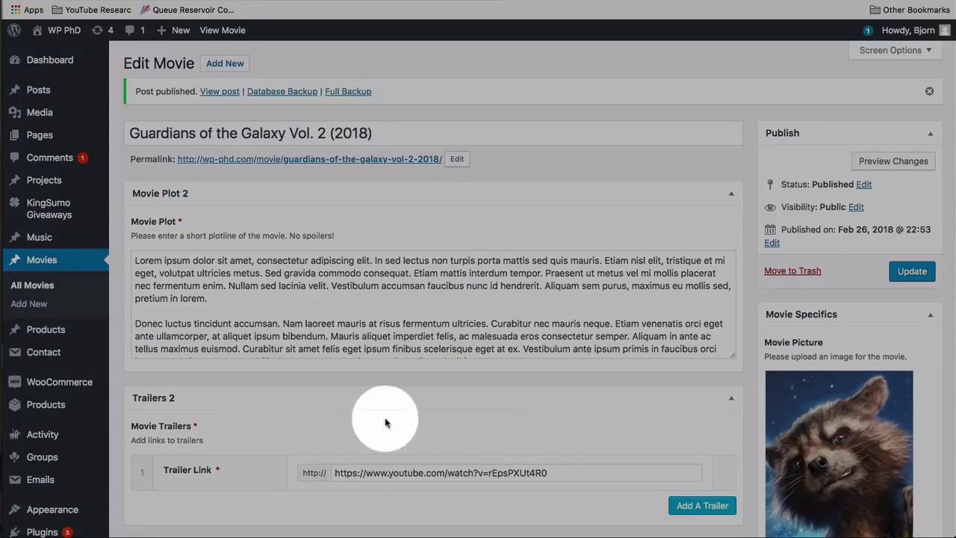
{"action": "left_click", "coordinate": [319, 163], "text": "super"}
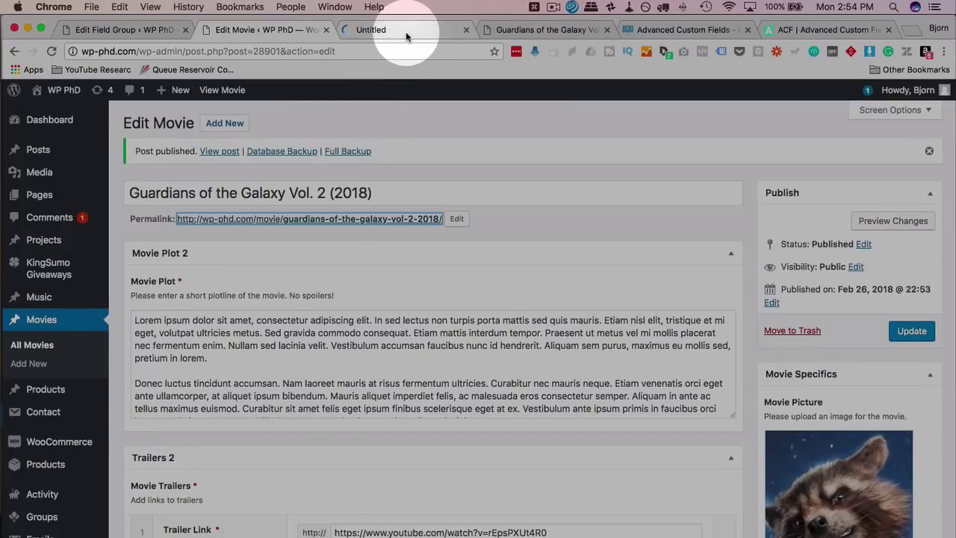
{"action": "left_click", "coordinate": [406, 31]}
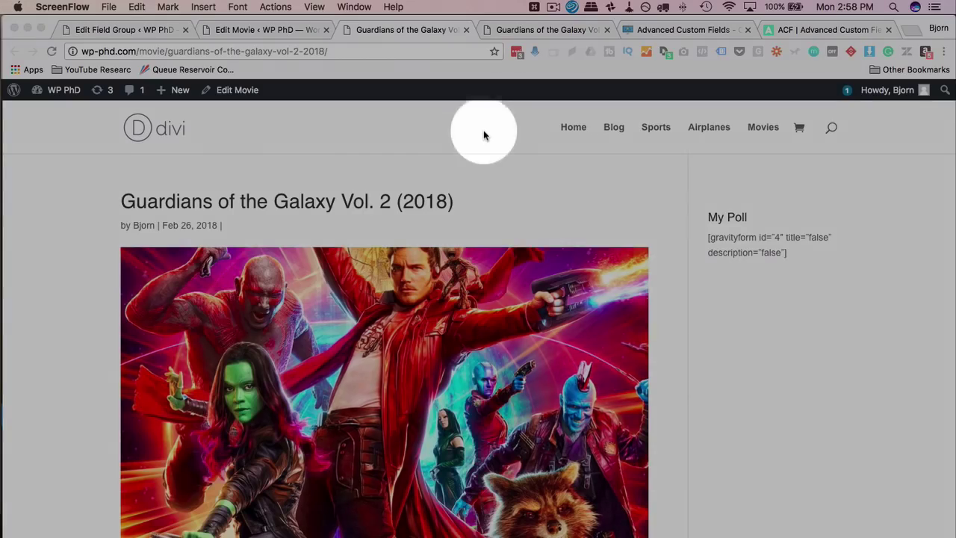
Compare the published Guardians of the Galaxy Vol. 2 (2018) page with the custom fields on its edit screen
{"action": "scroll", "coordinate": [400, 204], "scroll_direction": "down", "scroll_amount": 2}
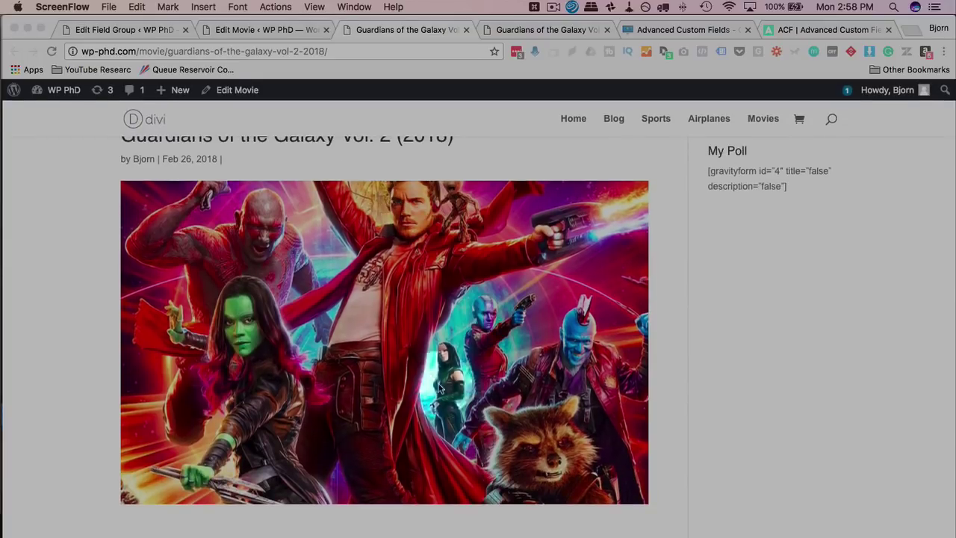
{"action": "scroll", "coordinate": [146, 491], "scroll_direction": "up", "scroll_amount": 2}
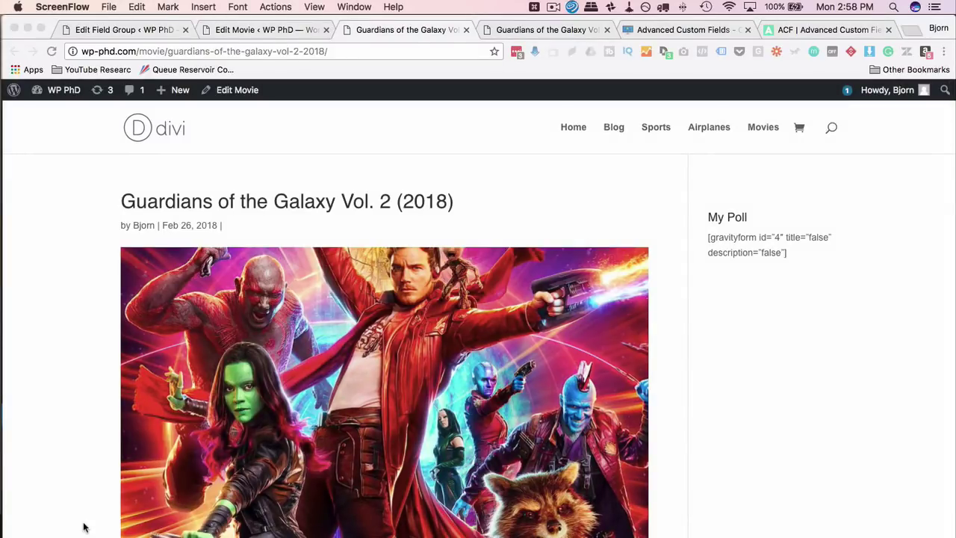
{"action": "left_click", "coordinate": [258, 30]}
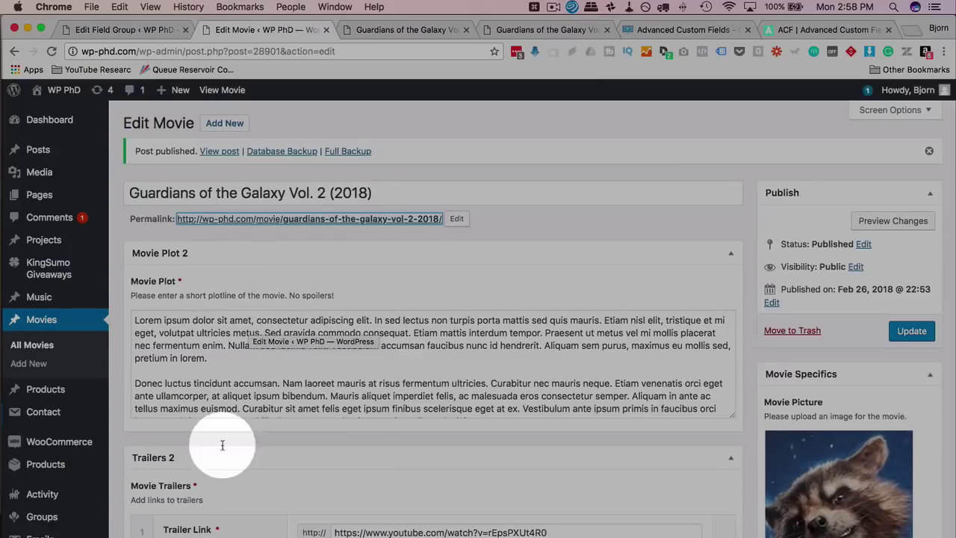
{"action": "scroll", "coordinate": [256, 476], "scroll_direction": "down", "scroll_amount": 1}
{"action": "scroll", "coordinate": [256, 476], "scroll_direction": "down", "scroll_amount": 1}
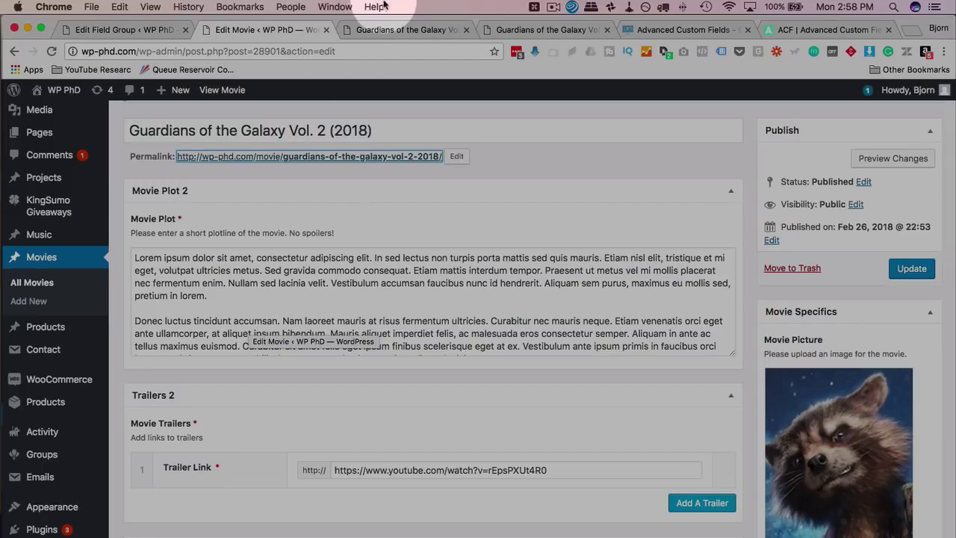
{"action": "left_click", "coordinate": [398, 33]}
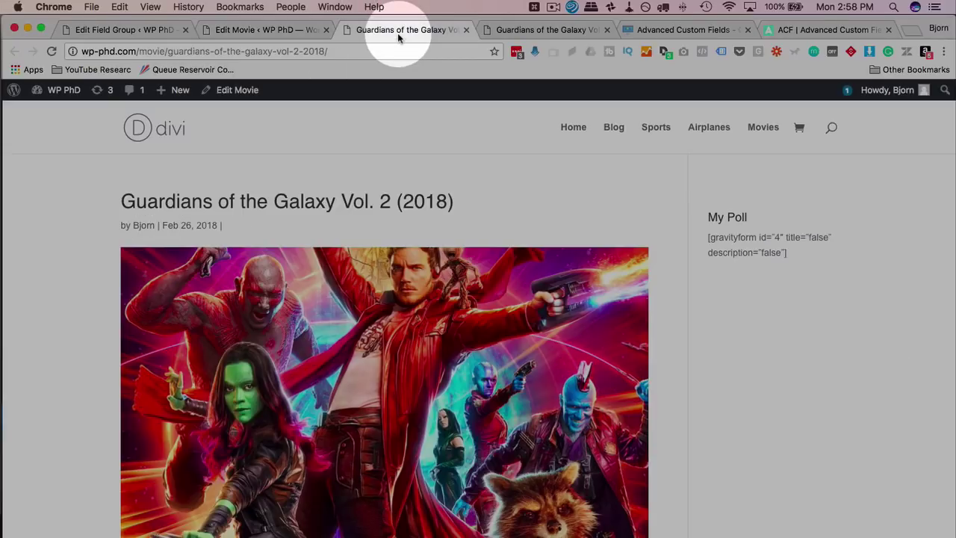
{"action": "scroll", "coordinate": [418, 351], "scroll_direction": "down", "scroll_amount": 1}
{"action": "scroll", "coordinate": [417, 356], "scroll_direction": "up", "scroll_amount": 1}
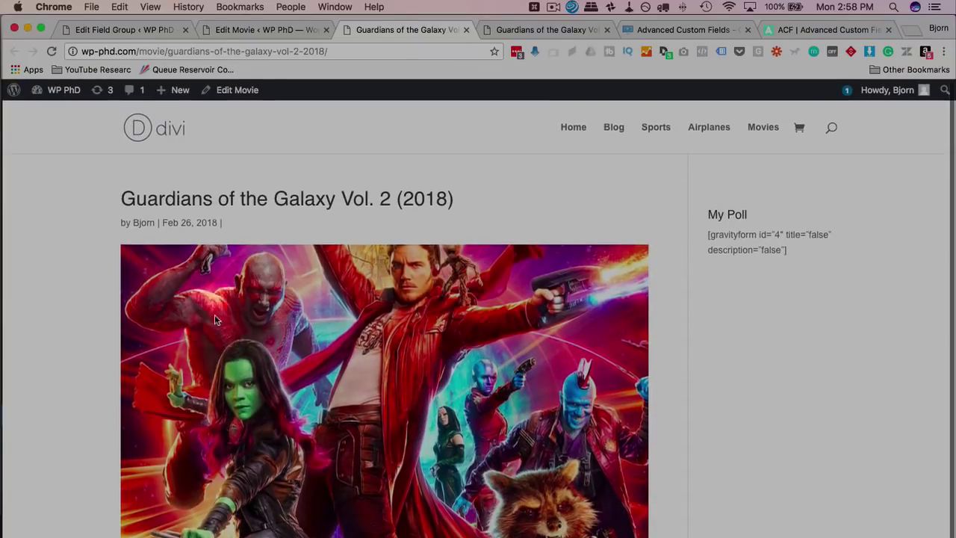
{"action": "scroll", "coordinate": [511, 357], "scroll_direction": "down", "scroll_amount": 1}
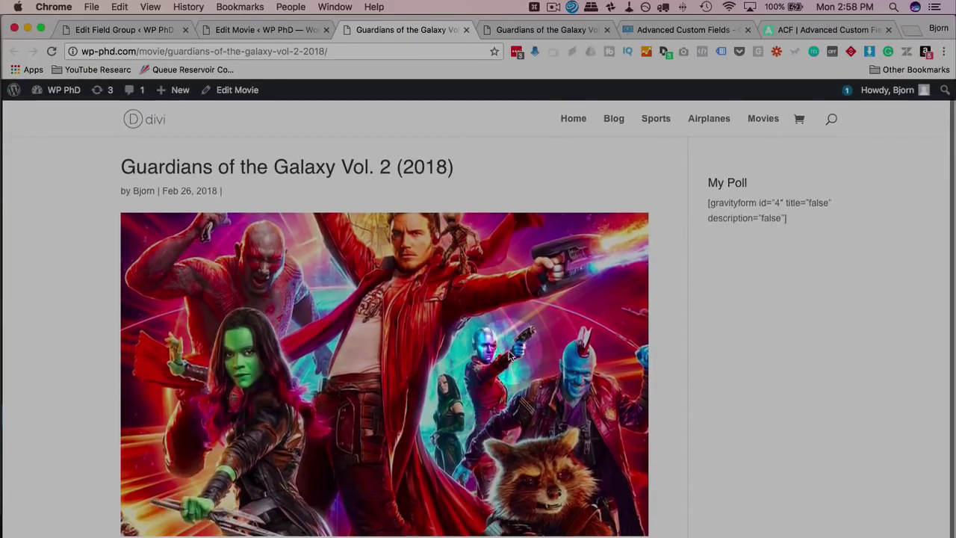
Examine the header, movie info, storyline and trailer layout of the finished Guardians of the Galaxy Vol. 2 (2017) page
{"action": "left_click", "coordinate": [544, 30]}
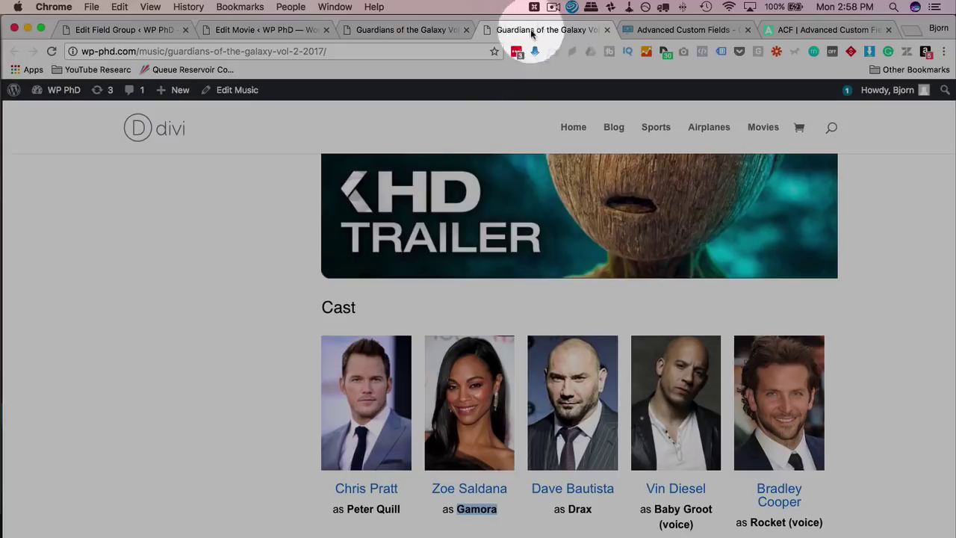
{"action": "scroll", "coordinate": [286, 217], "scroll_direction": "up", "scroll_amount": 10}
{"action": "scroll", "coordinate": [286, 220], "scroll_direction": "up", "scroll_amount": 2}
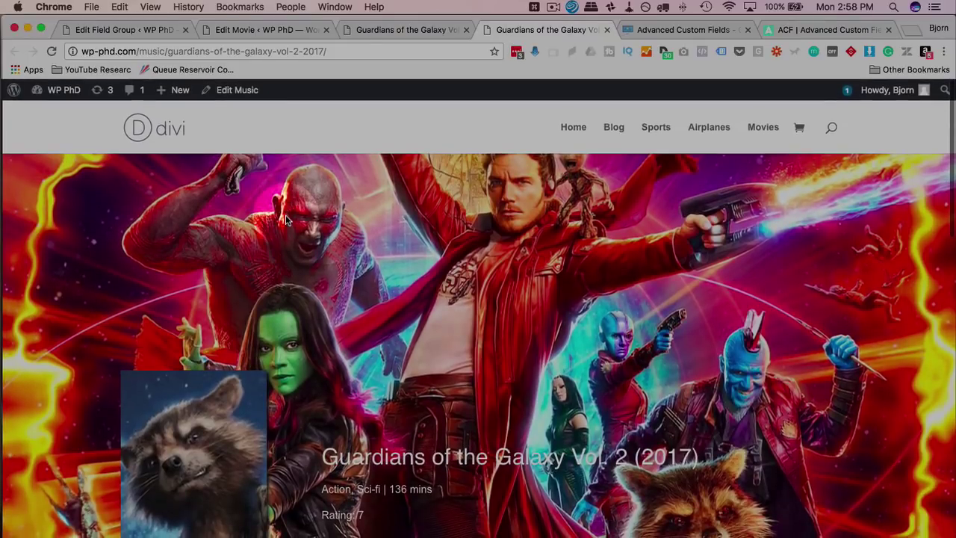
{"action": "scroll", "coordinate": [286, 219], "scroll_direction": "down", "scroll_amount": 10}
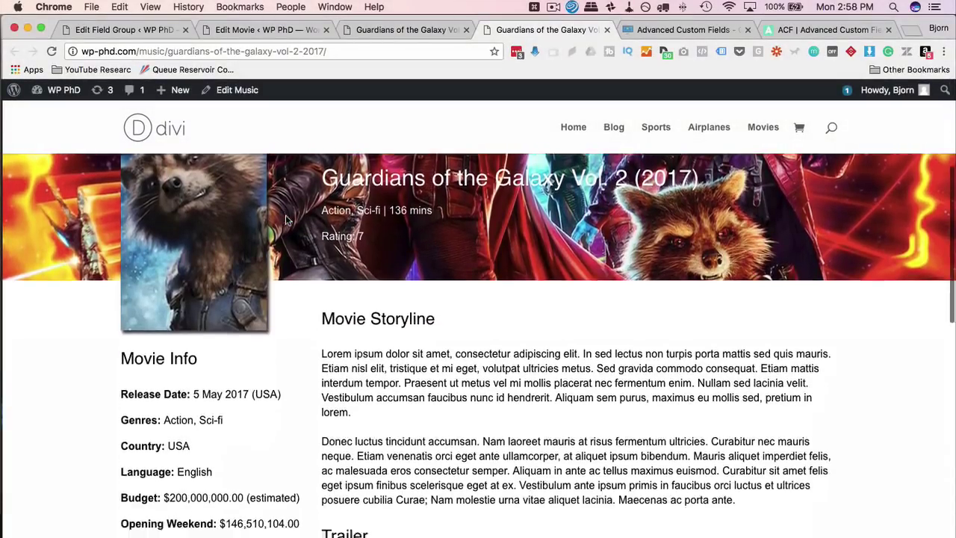
{"action": "scroll", "coordinate": [286, 220], "scroll_direction": "down", "scroll_amount": 3}
{"action": "scroll", "coordinate": [286, 218], "scroll_direction": "up", "scroll_amount": 3}
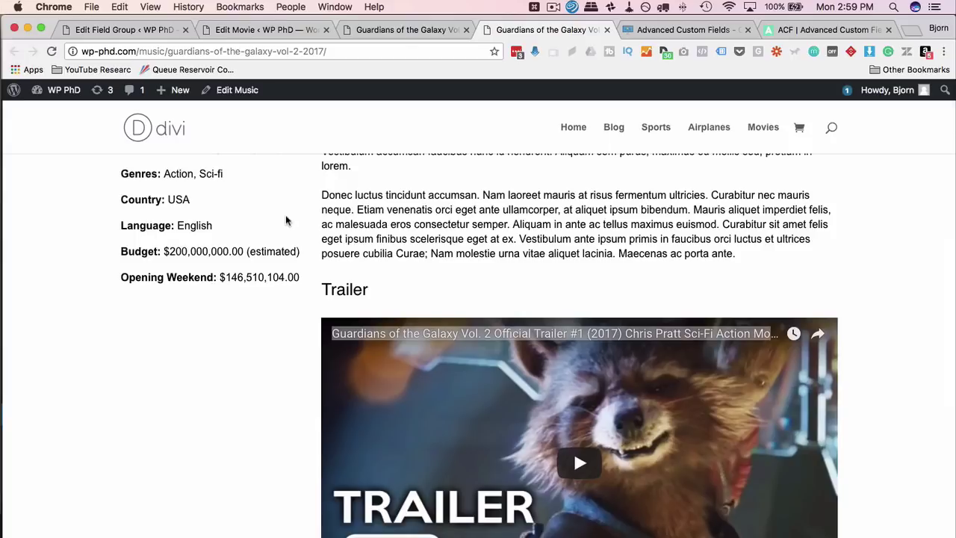
{"action": "scroll", "coordinate": [287, 221], "scroll_direction": "up", "scroll_amount": 10}
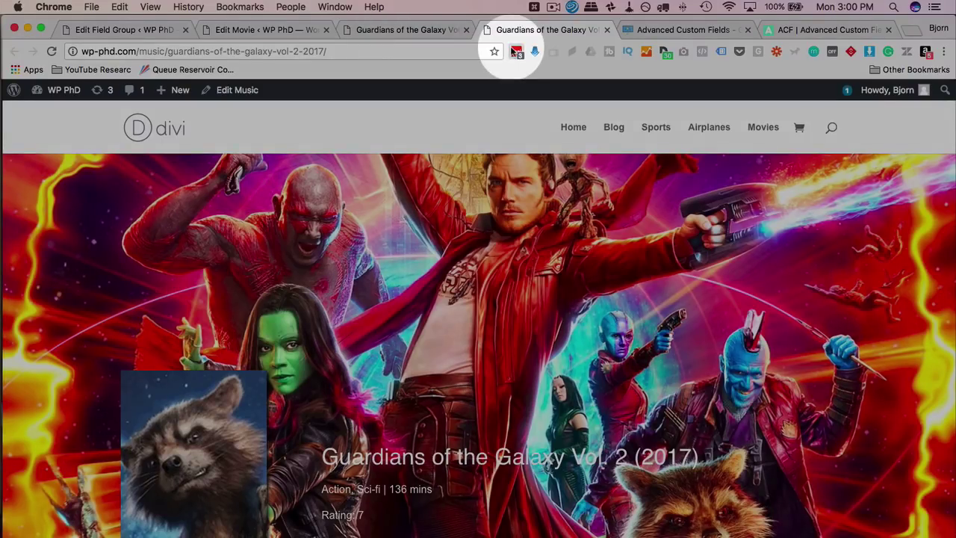
Switch to cPanel's File Manager and open the public_html/wp-content/themes folder
{"action": "left_click", "coordinate": [515, 52]}
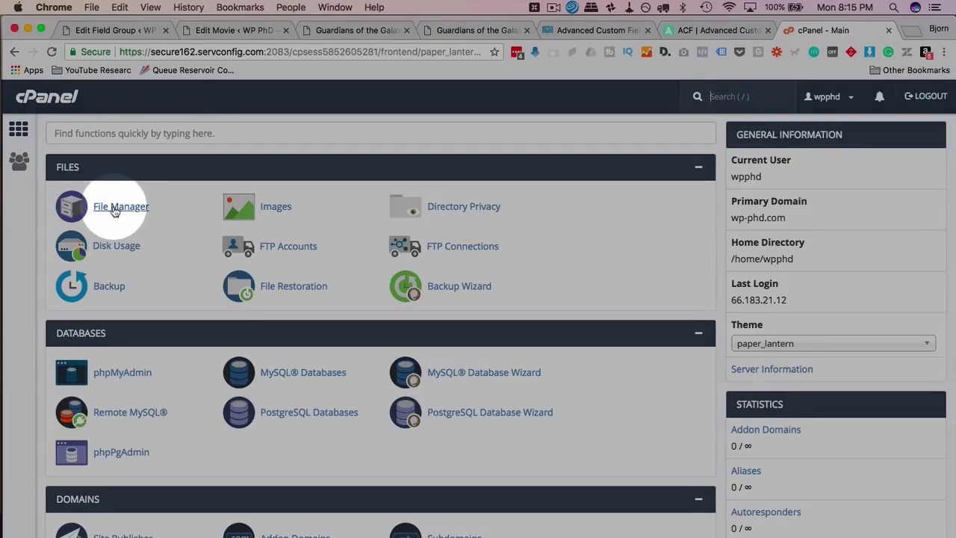
{"action": "left_click", "coordinate": [113, 209]}
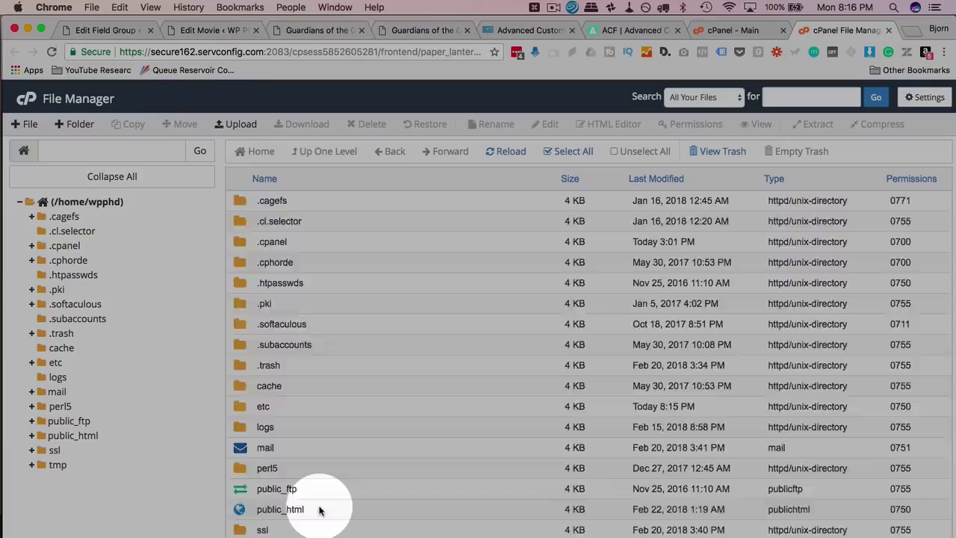
{"action": "double_click", "coordinate": [319, 511]}
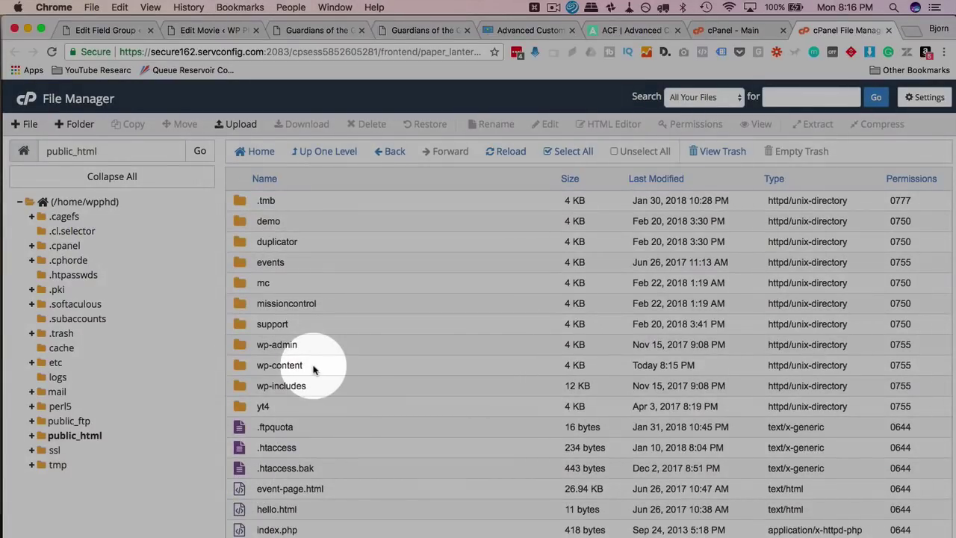
{"action": "double_click", "coordinate": [314, 367]}
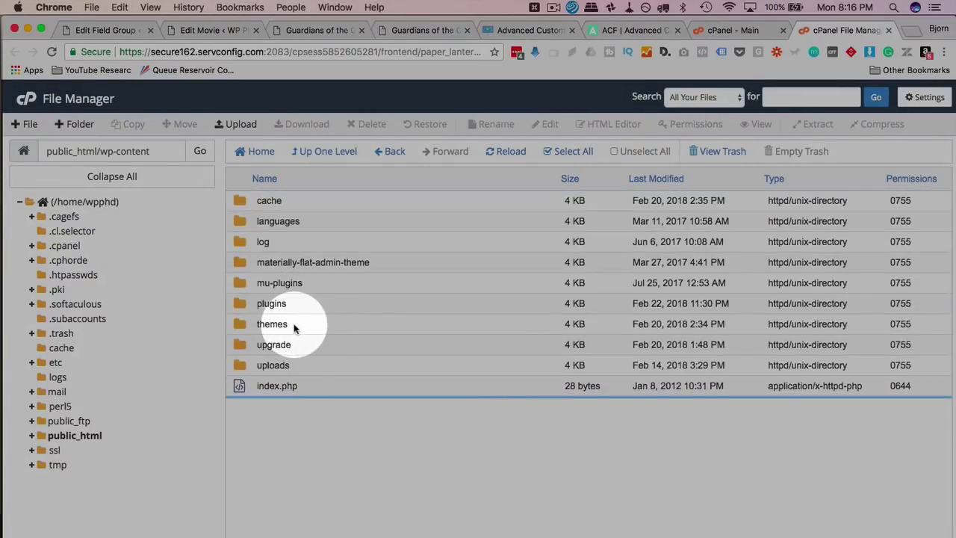
{"action": "double_click", "coordinate": [272, 324]}
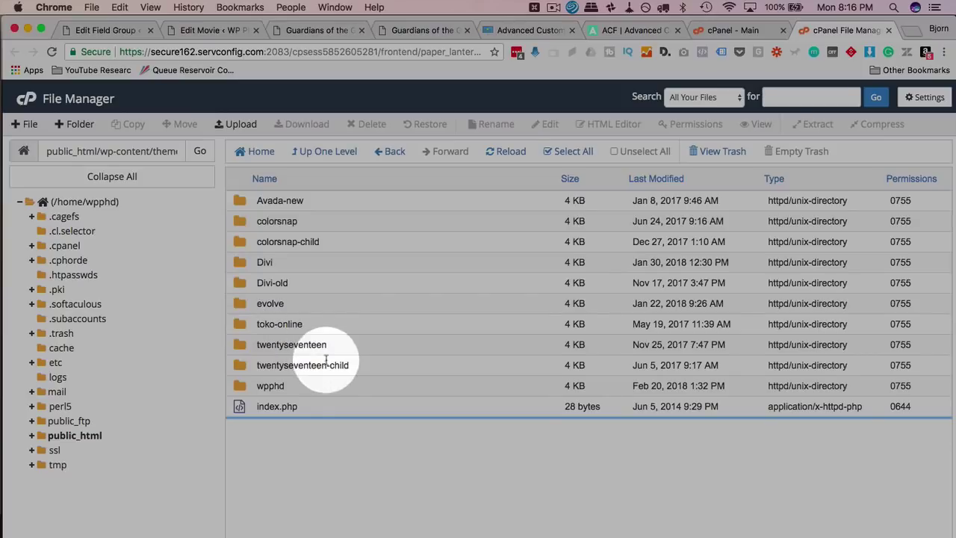
Open the wpphd theme folder and select its single.php file
{"action": "left_click", "coordinate": [304, 389]}
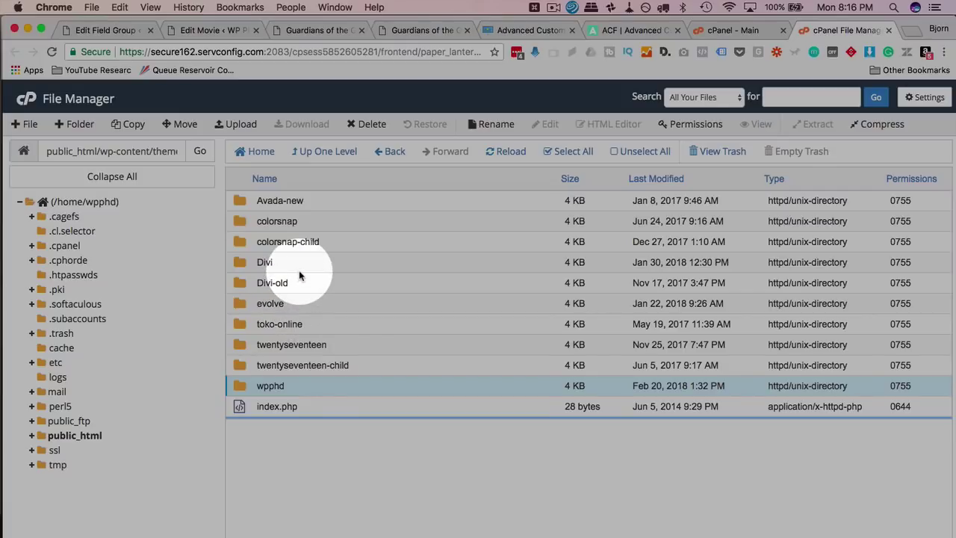
{"action": "double_click", "coordinate": [301, 387]}
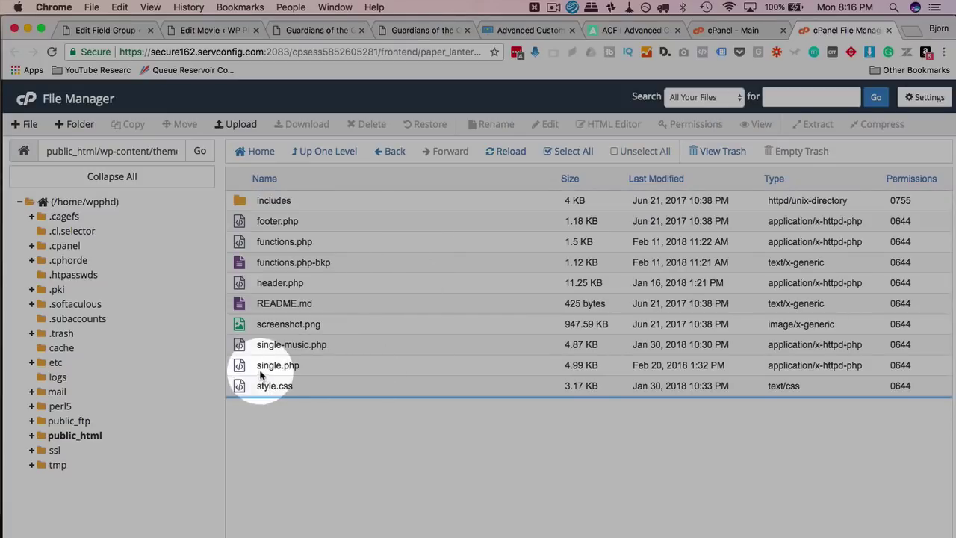
{"action": "left_click", "coordinate": [310, 368]}
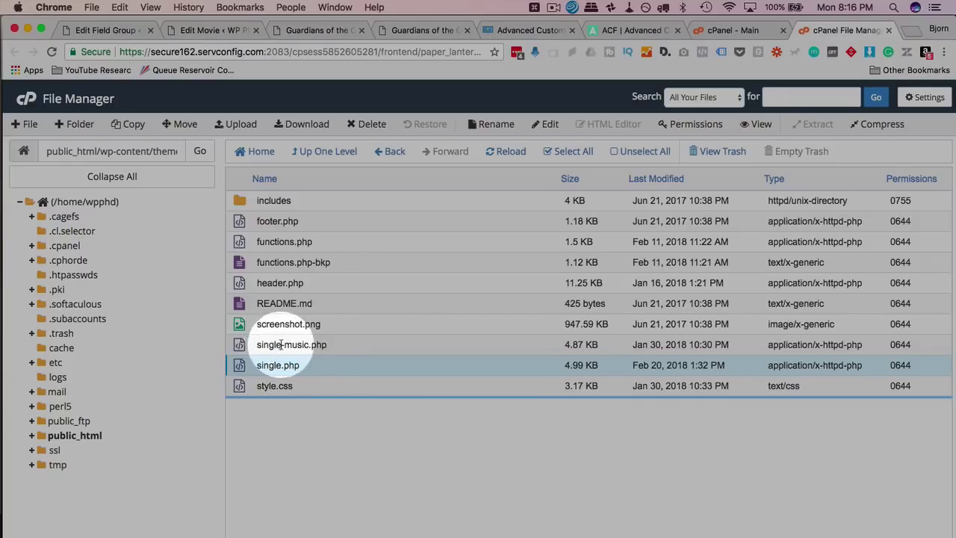
Go from the wpphd folder to the parent Divi theme folder and select its single.php file
{"action": "left_click", "coordinate": [363, 346]}
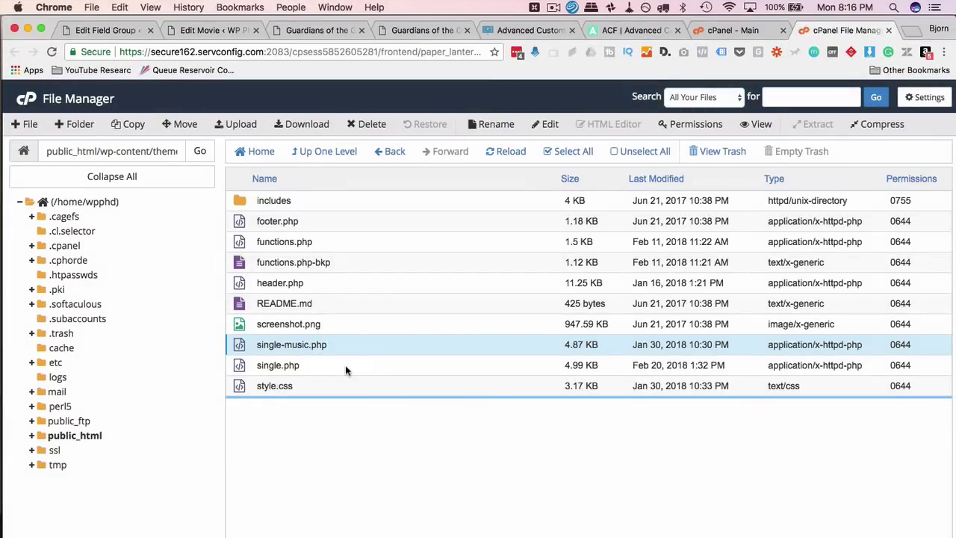
{"action": "left_click", "coordinate": [345, 366]}
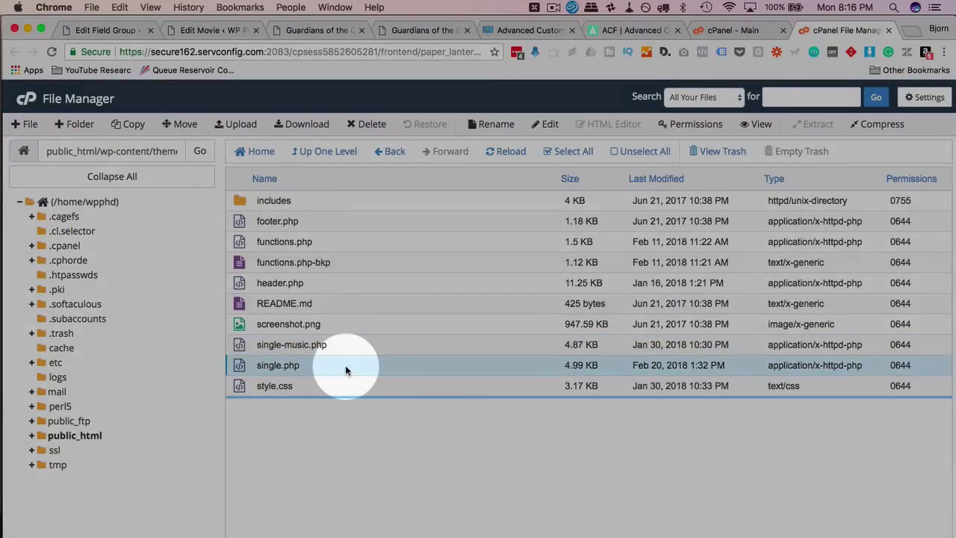
{"action": "left_click", "coordinate": [302, 153]}
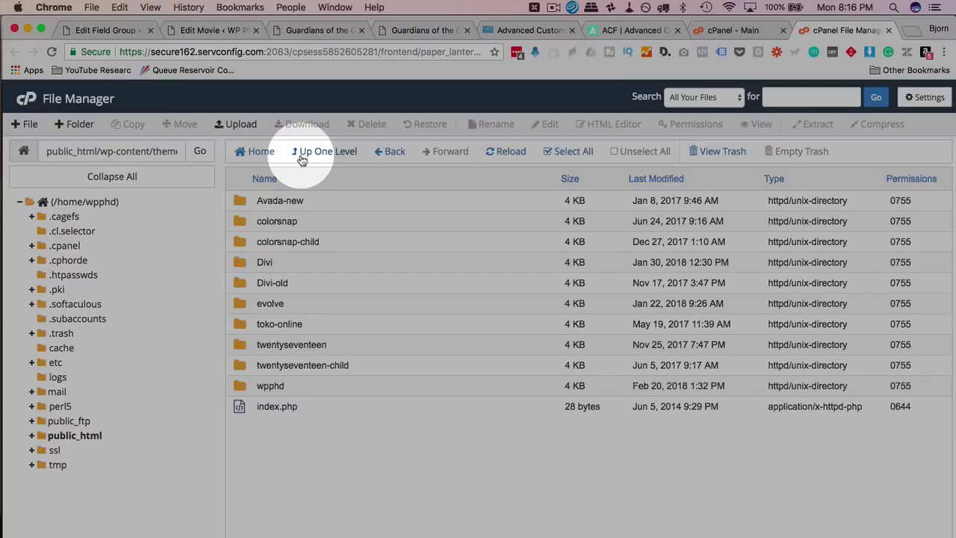
{"action": "double_click", "coordinate": [292, 265]}
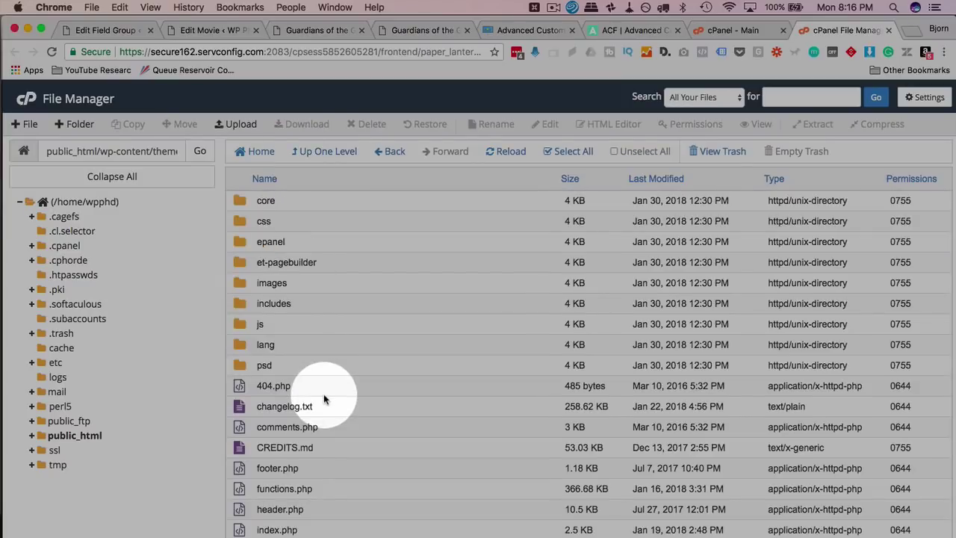
{"action": "scroll", "coordinate": [324, 399], "scroll_direction": "down", "scroll_amount": 5}
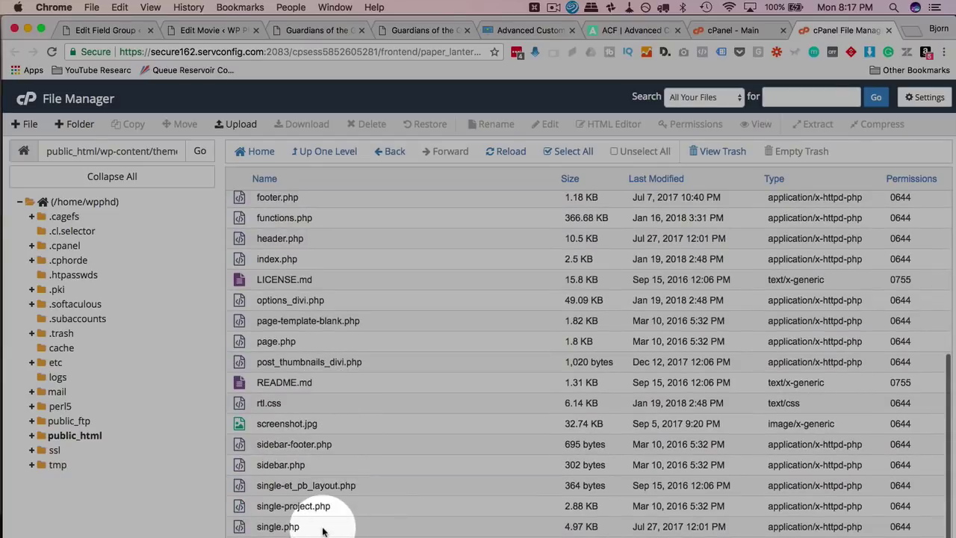
{"action": "left_click", "coordinate": [325, 526]}
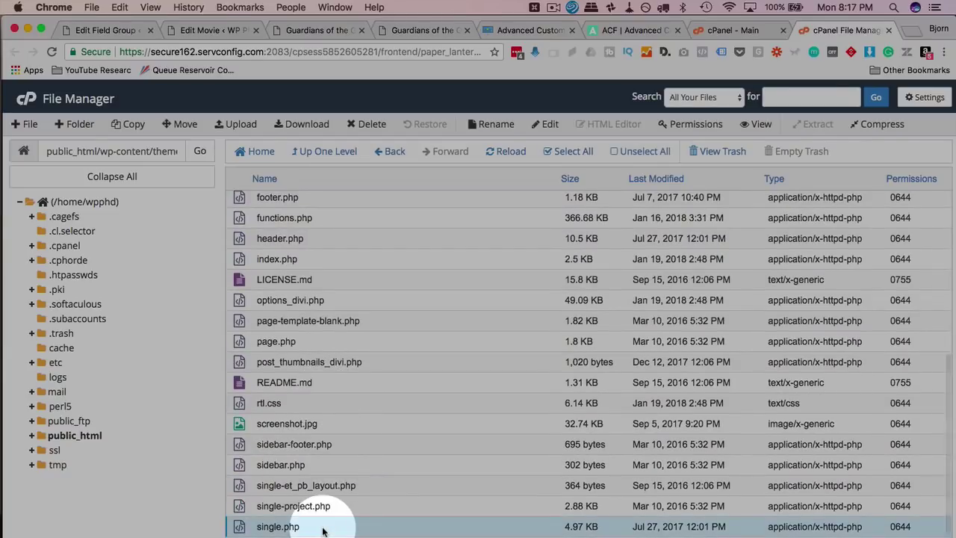
{"action": "left_click", "coordinate": [135, 127]}
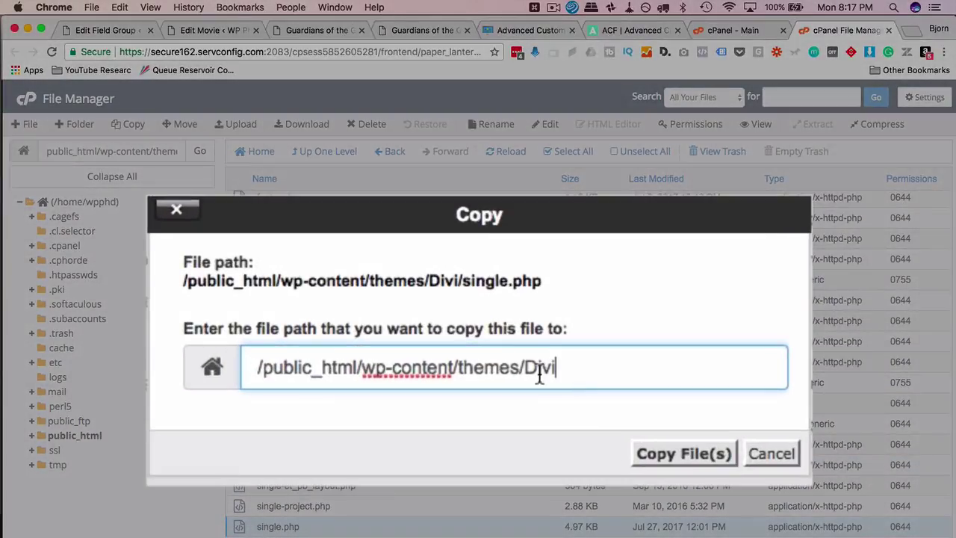
{"action": "double_click", "coordinate": [539, 376]}
{"action": "type", "text": "wpphd"}
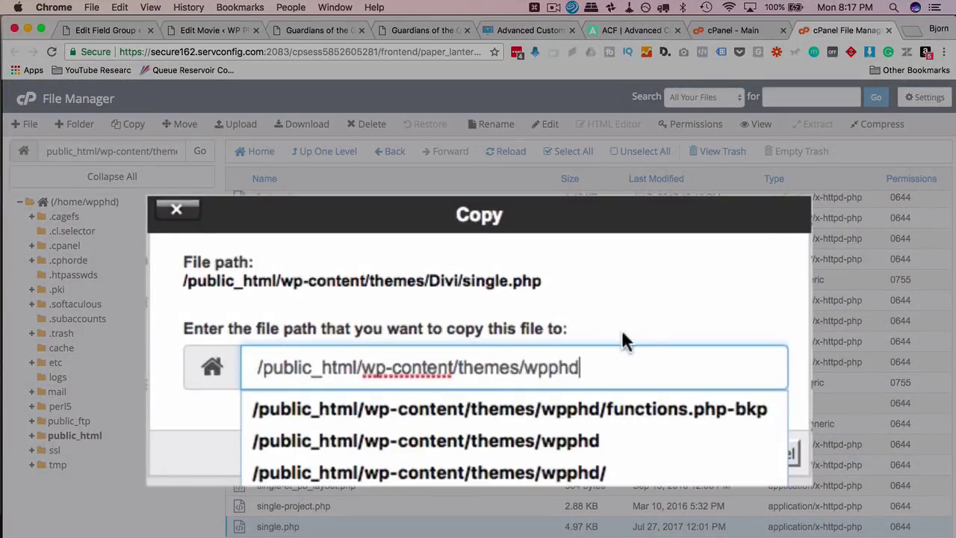
{"action": "left_click", "coordinate": [650, 333]}
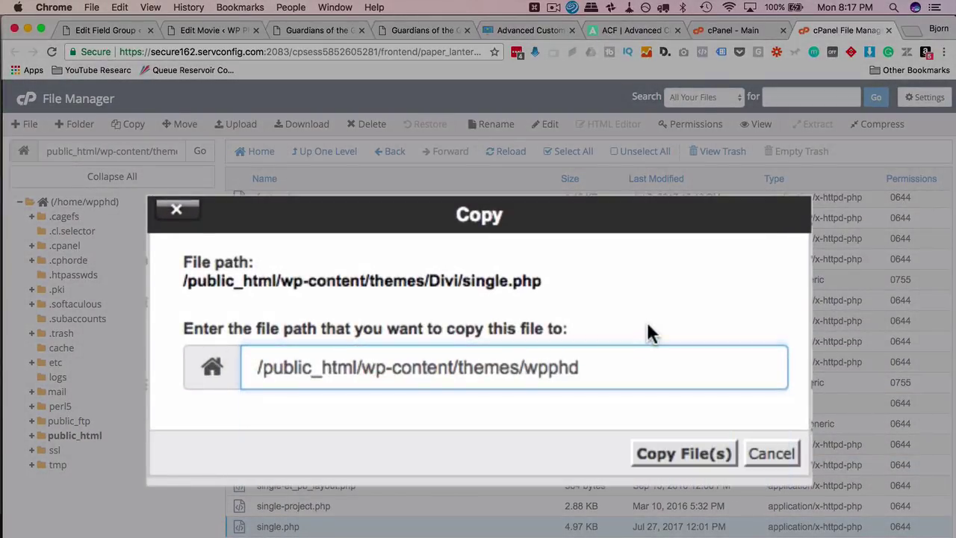
{"action": "left_click", "coordinate": [777, 454]}
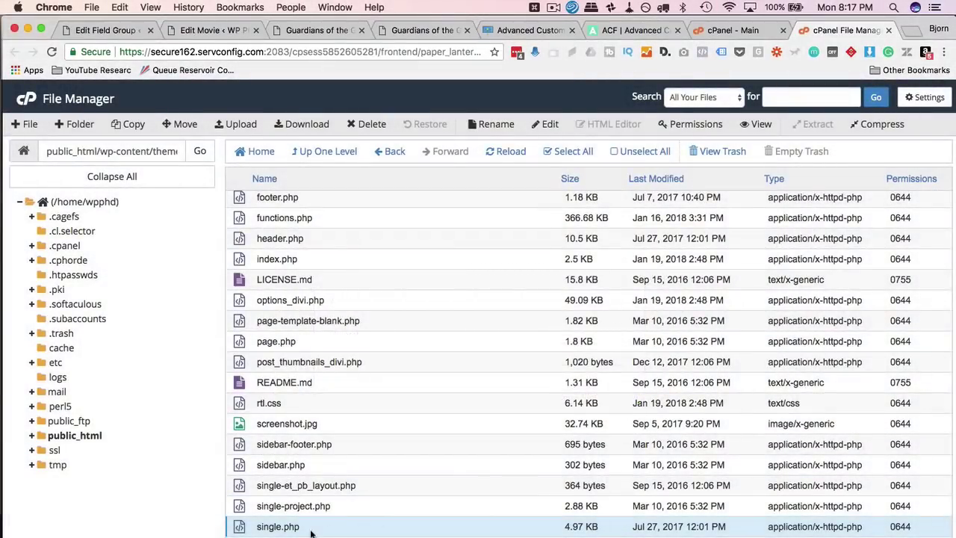
Copy Divi's single.php within the same folder to /public_html/wp-content/themes/Divi/single-ctp.php
{"action": "left_click", "coordinate": [311, 533]}
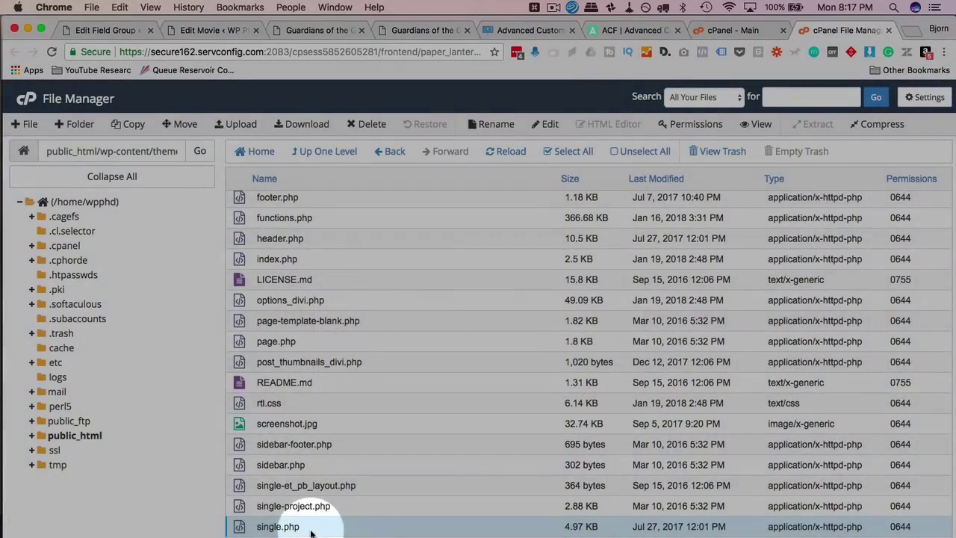
{"action": "left_click", "coordinate": [127, 124]}
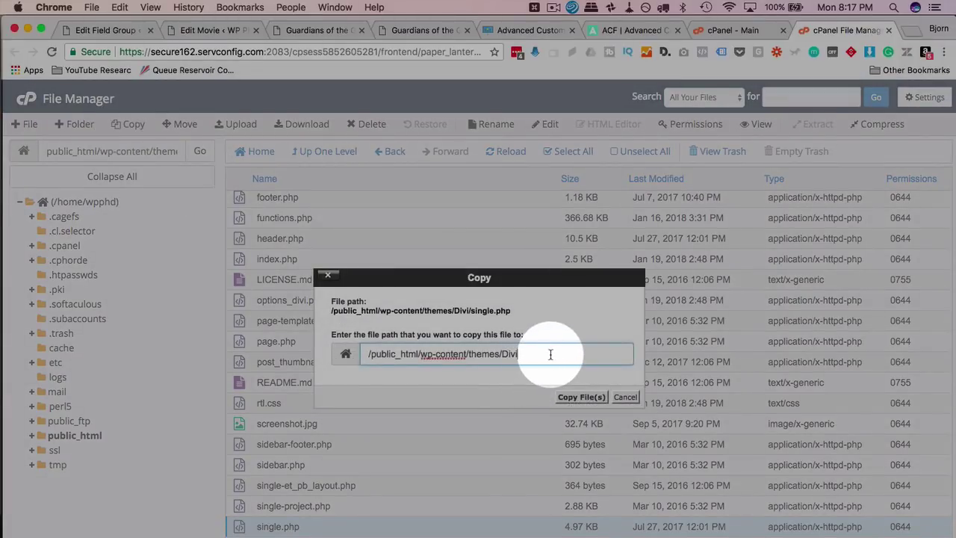
{"action": "type", "text": "/wingl"}
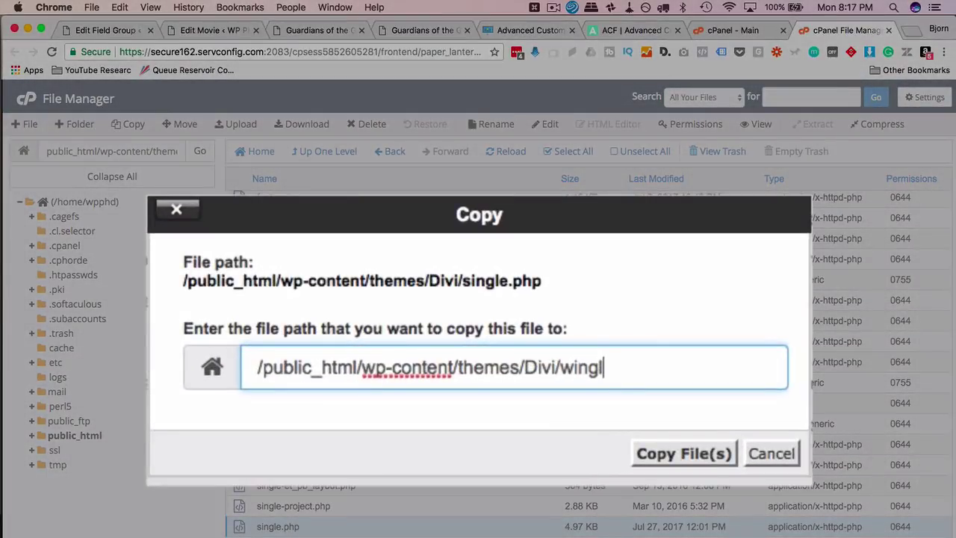
{"action": "key", "text": "BackSpace"}
{"action": "key", "text": "BackSpace"}
{"action": "key", "text": "BackSpace"}
{"action": "key", "text": "BackSpace"}
{"action": "key", "text": "BackSpace"}
{"action": "type", "text": "single-"}
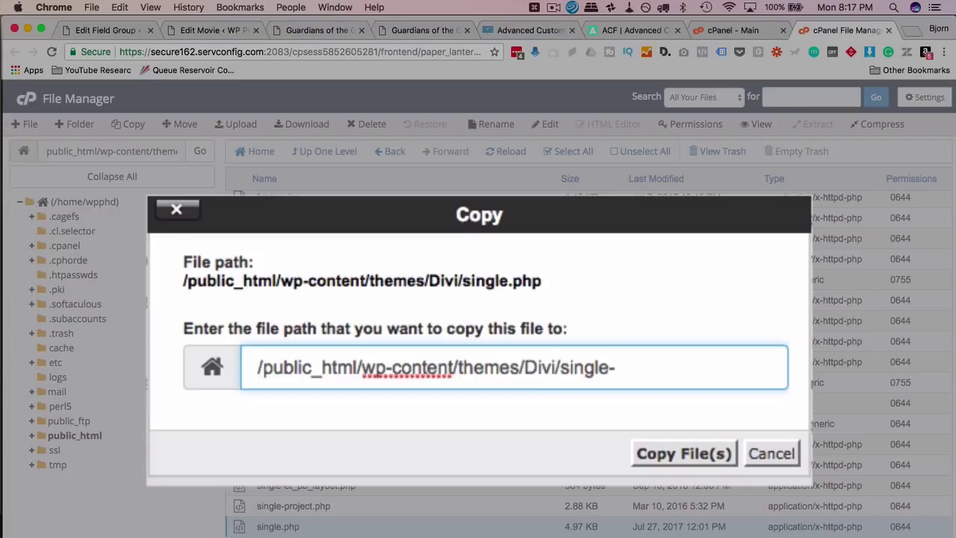
{"action": "type", "text": "ctp.php"}
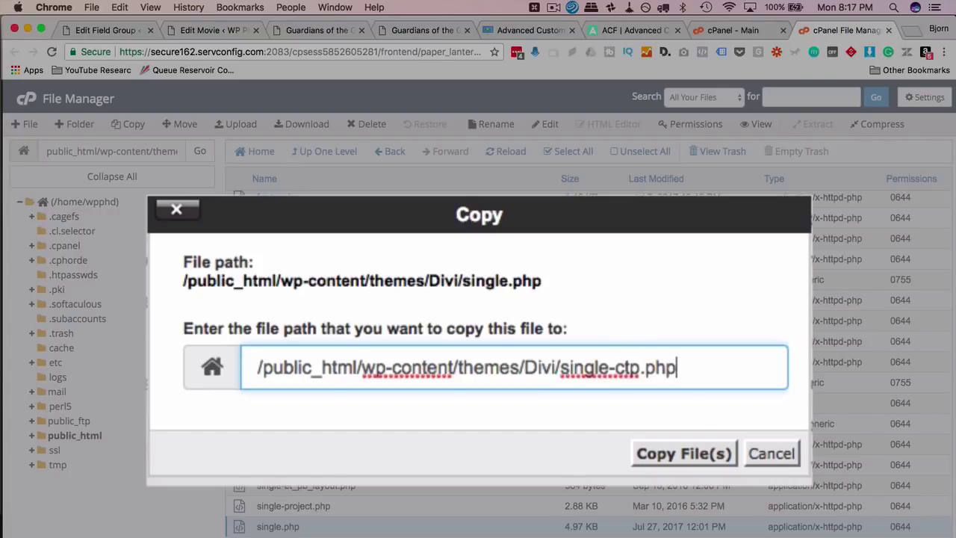
{"action": "left_click", "coordinate": [691, 452]}
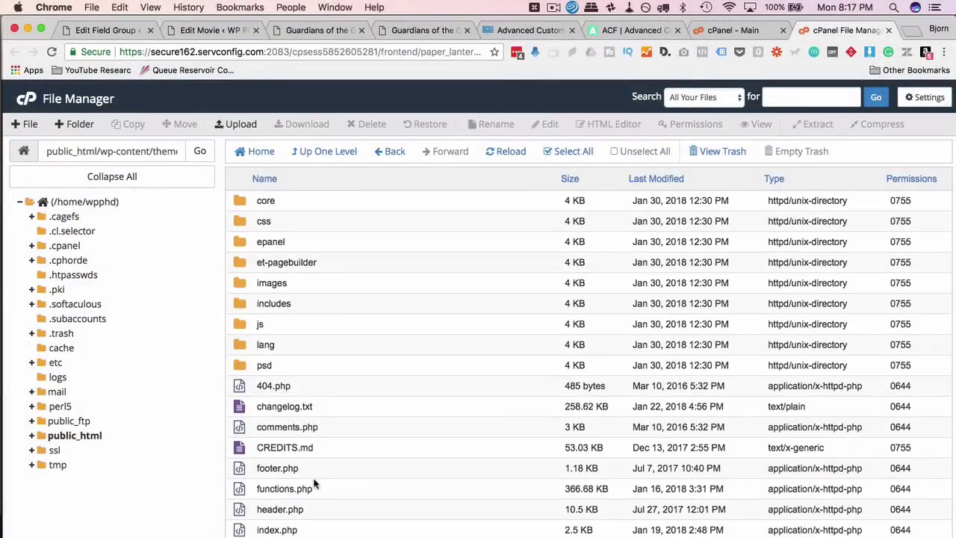
Move single-ctp.php from the Divi folder to /public_html/wp-content/themes/wpphd
{"action": "scroll", "coordinate": [314, 485], "scroll_direction": "down", "scroll_amount": 5}
{"action": "left_click", "coordinate": [365, 512]}
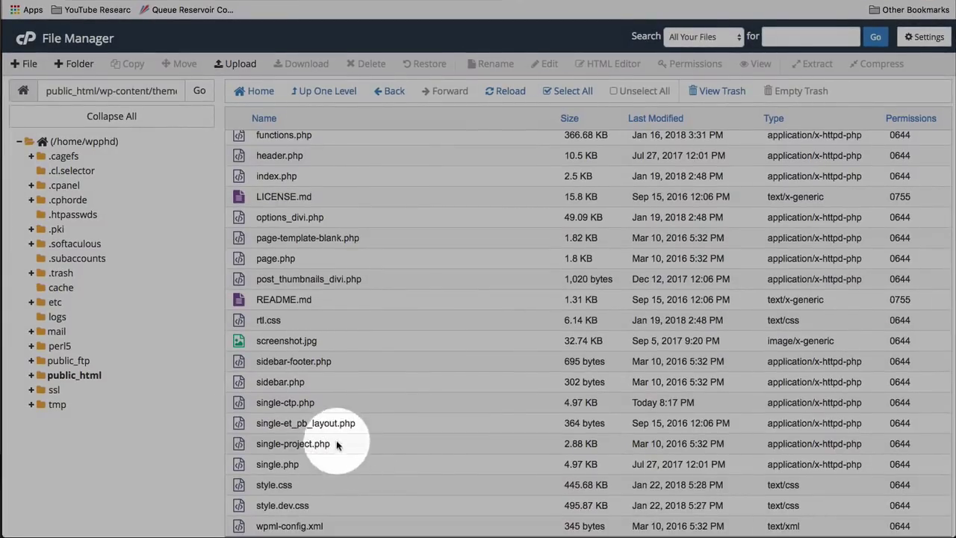
{"action": "left_click", "coordinate": [330, 422]}
{"action": "left_click", "coordinate": [335, 403]}
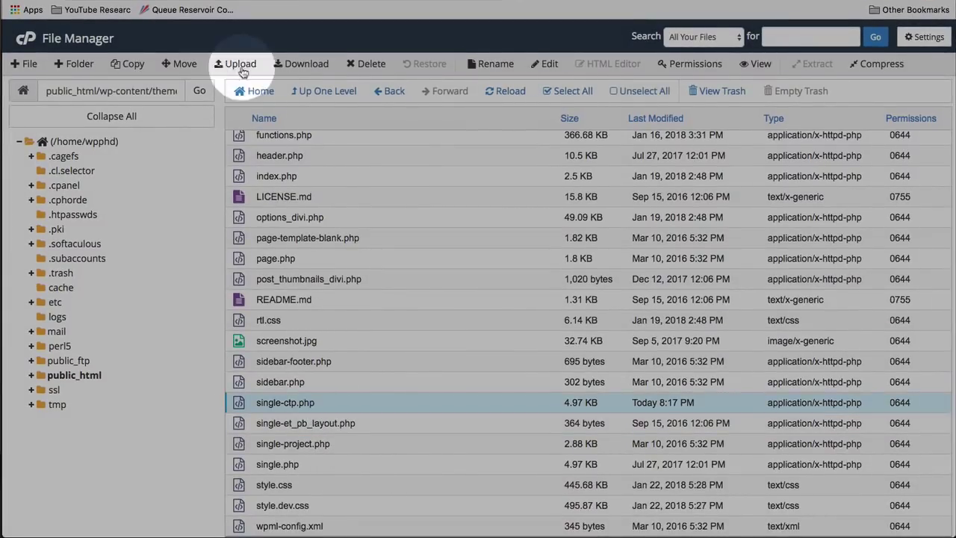
{"action": "left_click", "coordinate": [180, 64]}
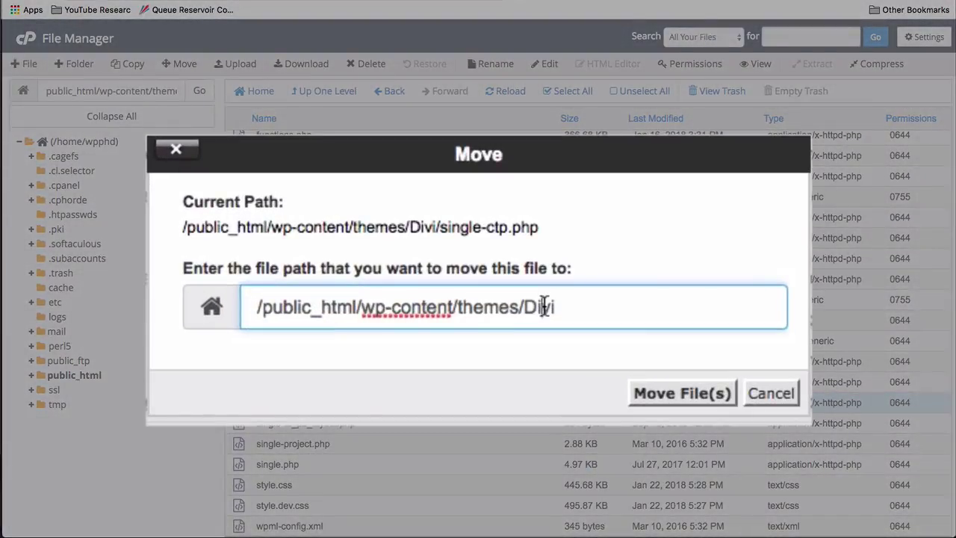
{"action": "double_click", "coordinate": [544, 306]}
{"action": "type", "text": "wpphd"}
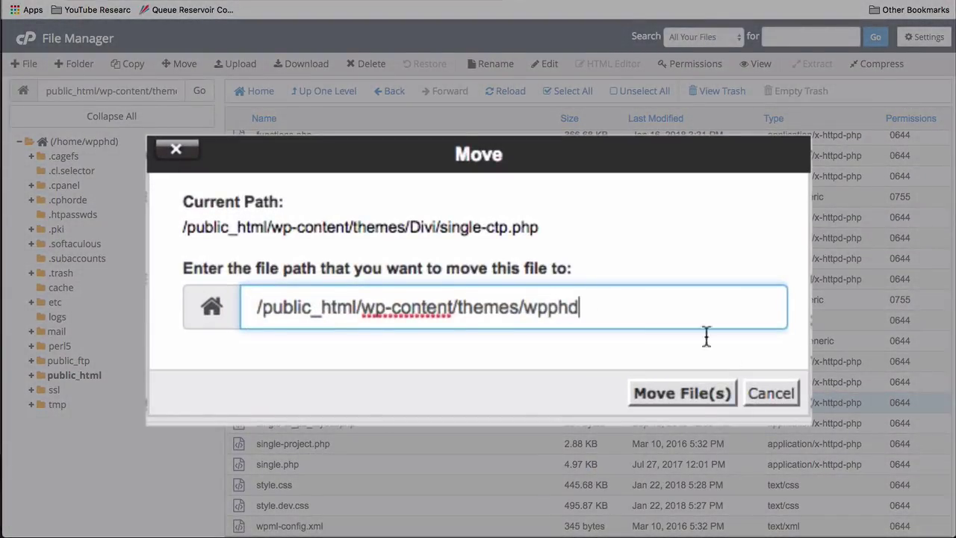
{"action": "left_click", "coordinate": [638, 395]}
Open the wpphd theme folder and open the file name of single-ctp.php for editing
{"action": "left_click", "coordinate": [298, 90]}
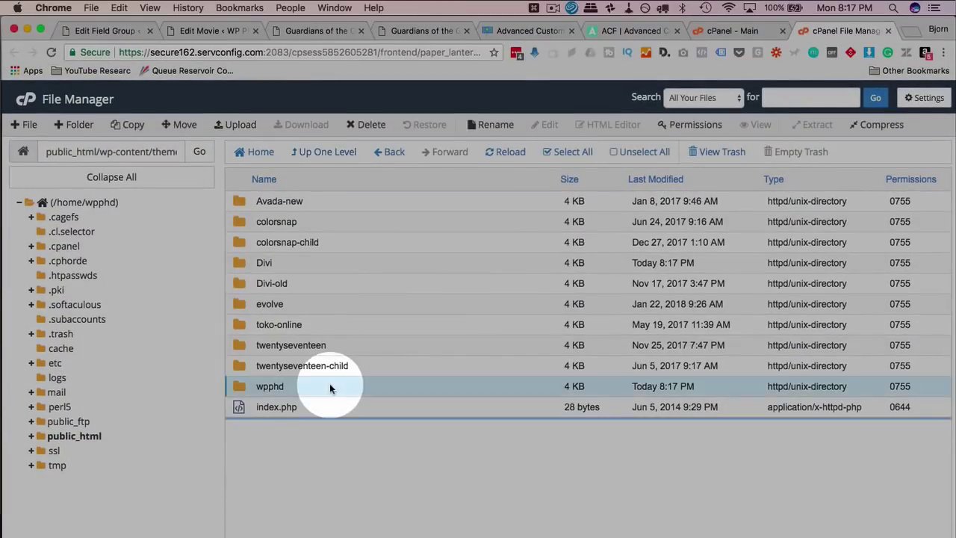
{"action": "double_click", "coordinate": [329, 323]}
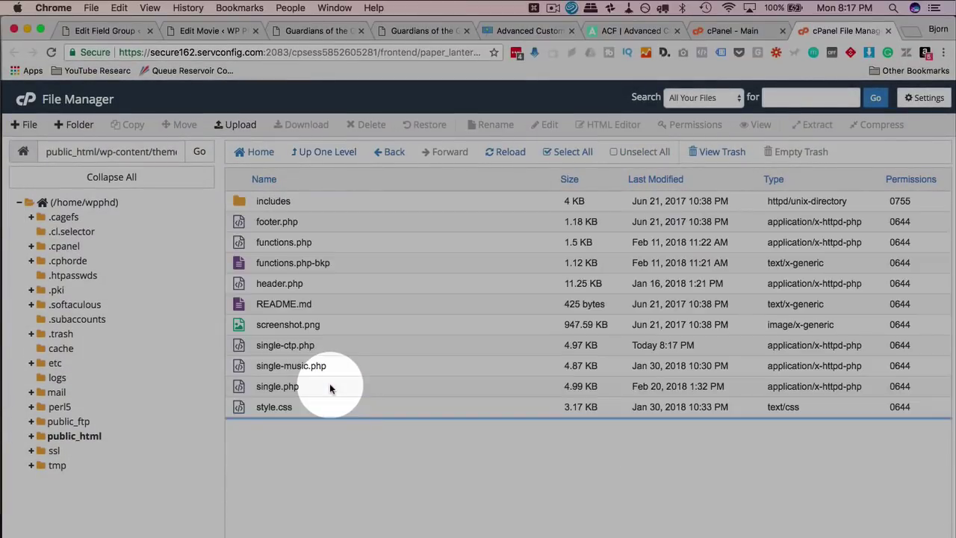
{"action": "left_click", "coordinate": [276, 345]}
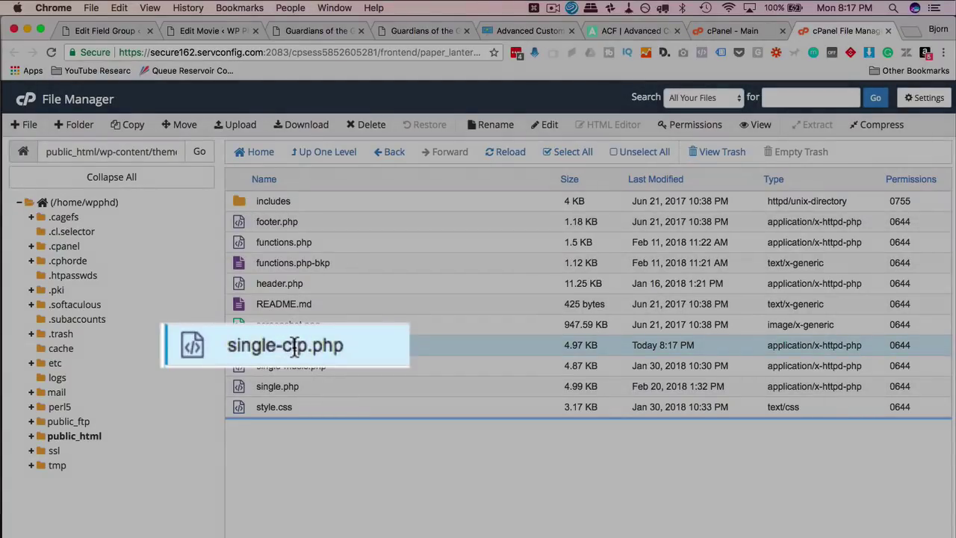
{"action": "double_click", "coordinate": [295, 346]}
{"action": "double_click", "coordinate": [297, 348]}
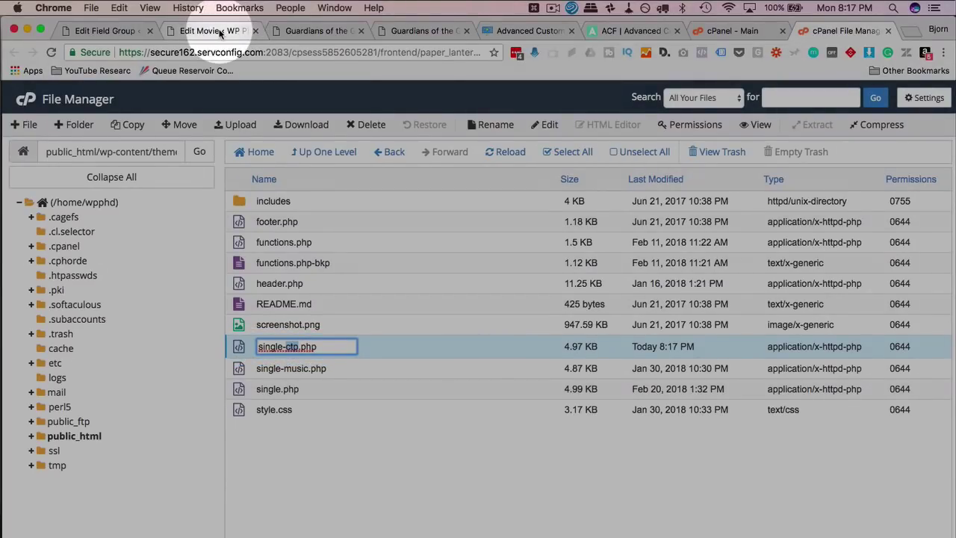
Check the post type slug in the URL of the published Guardians of the Galaxy Vol. 2 (2018) page
{"action": "left_click", "coordinate": [220, 33]}
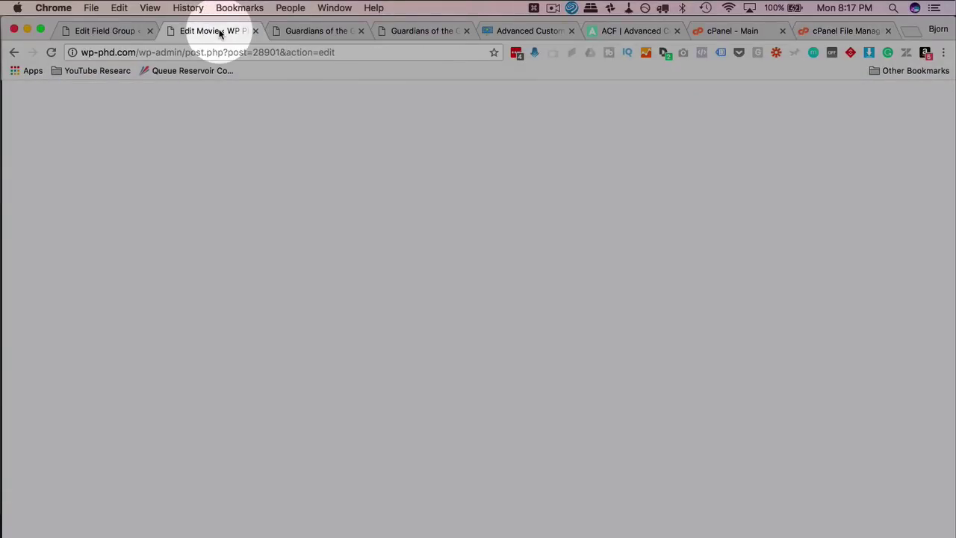
{"action": "left_click", "coordinate": [313, 32]}
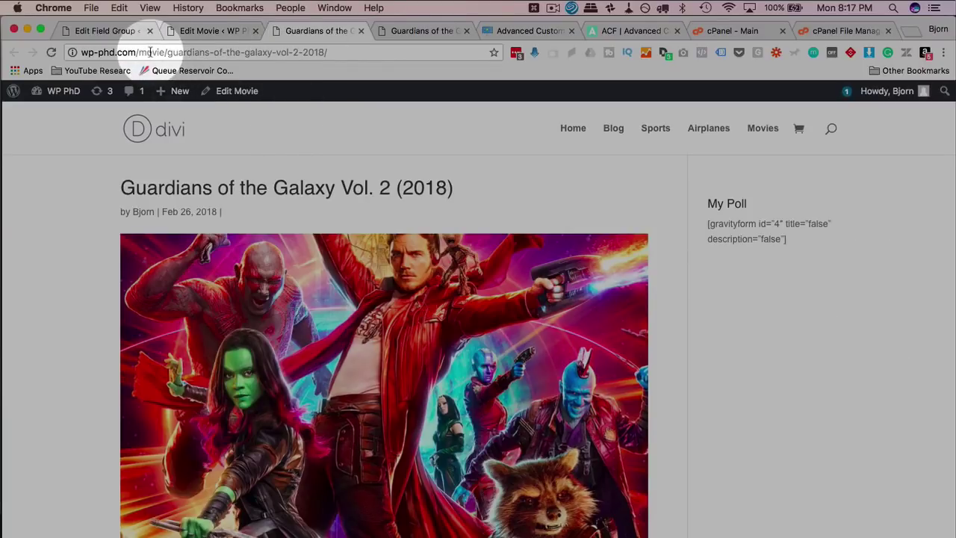
{"action": "double_click", "coordinate": [157, 52]}
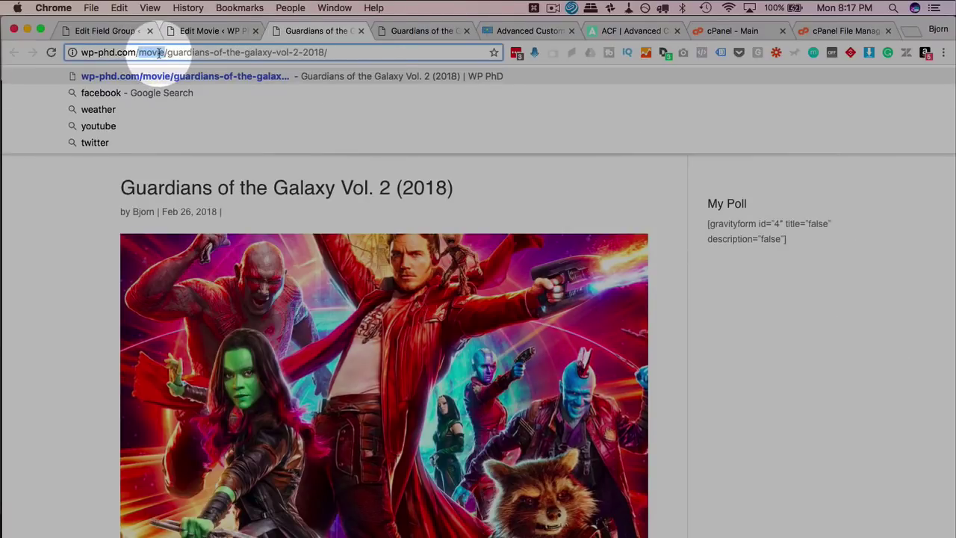
{"action": "left_click", "coordinate": [813, 34]}
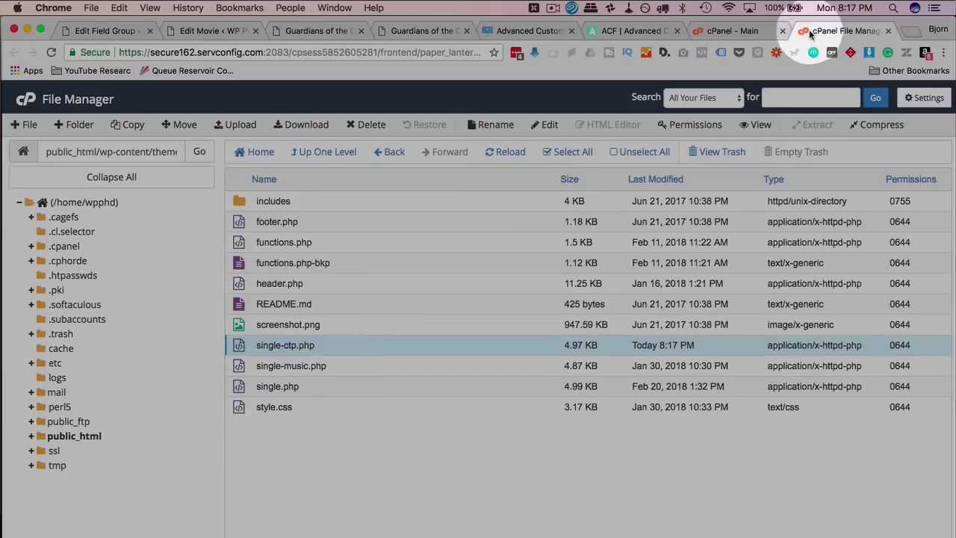
Try to rename single-ctp.php to single-movie.php in the wpphd folder
{"action": "double_click", "coordinate": [282, 346]}
{"action": "double_click", "coordinate": [291, 346]}
{"action": "type", "text": "movie"}
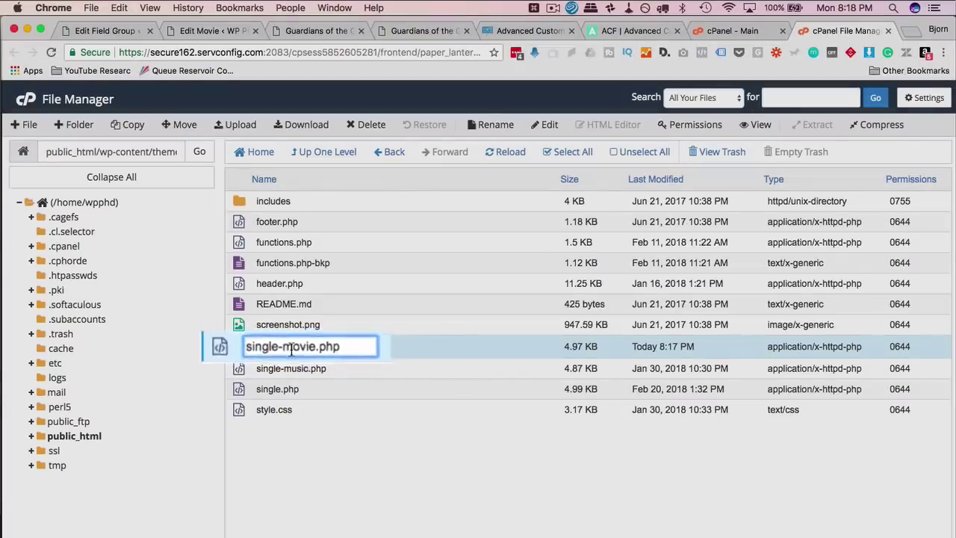
{"action": "left_click", "coordinate": [380, 463]}
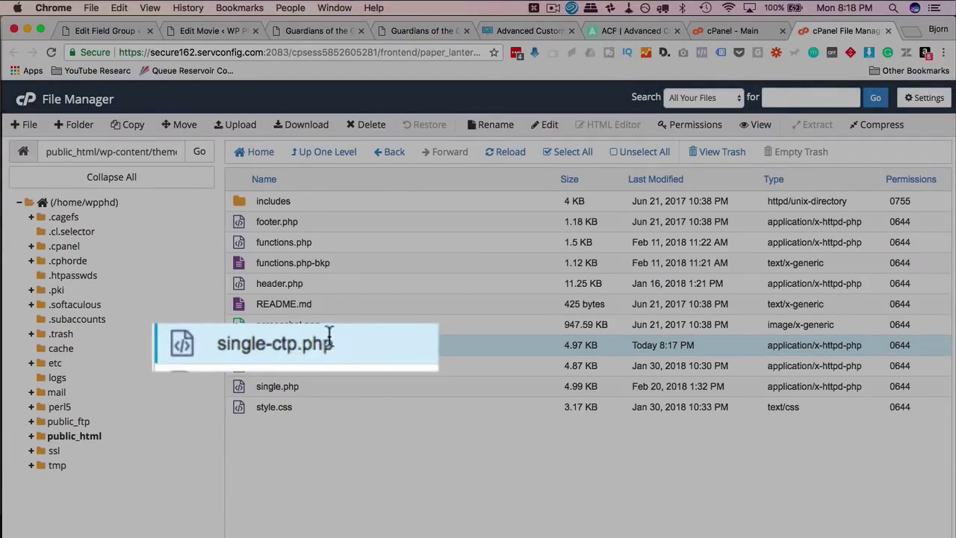
Rename the single-ctp.php file as single-movie.php and confirm the new name
{"action": "left_click", "coordinate": [318, 342]}
{"action": "double_click", "coordinate": [295, 346]}
{"action": "type", "text": "movie"}
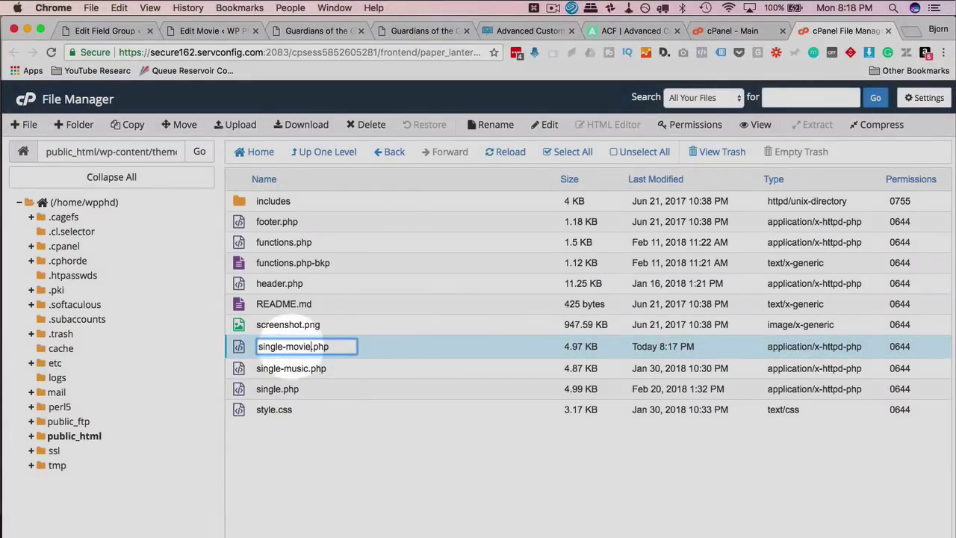
{"action": "key", "text": "Return"}
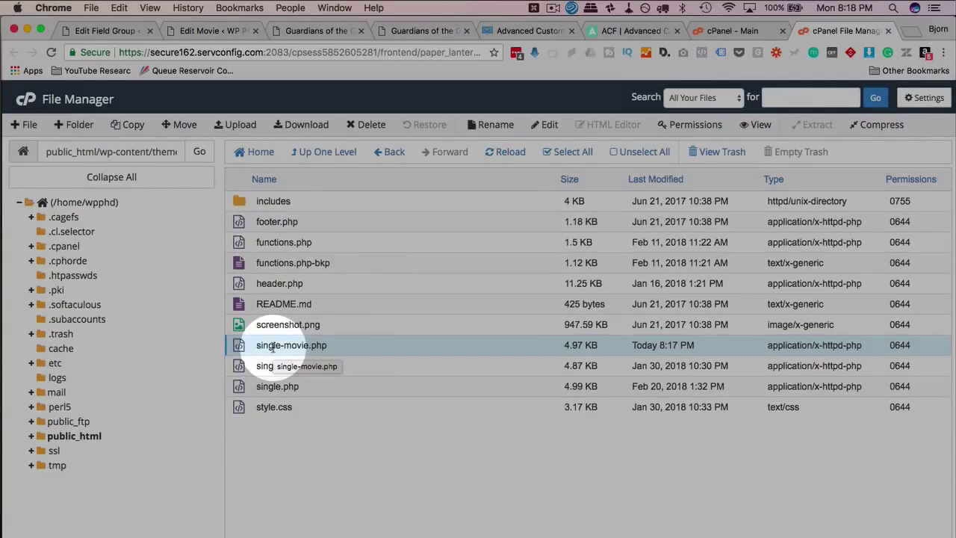
Open single-movie.php in the code editor and reload the published Guardians of the Galaxy Vol. 2 (2018) page
{"action": "left_click", "coordinate": [544, 126]}
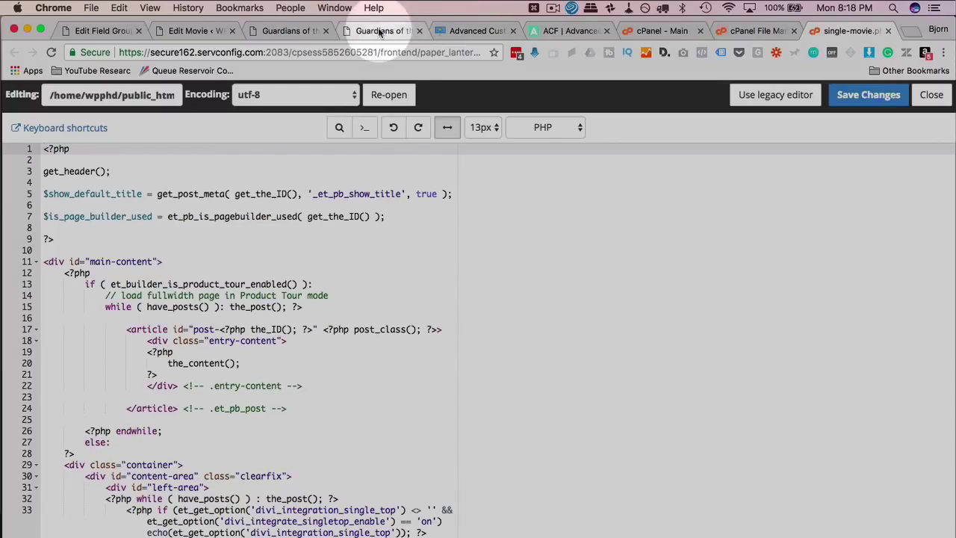
{"action": "left_click", "coordinate": [377, 30]}
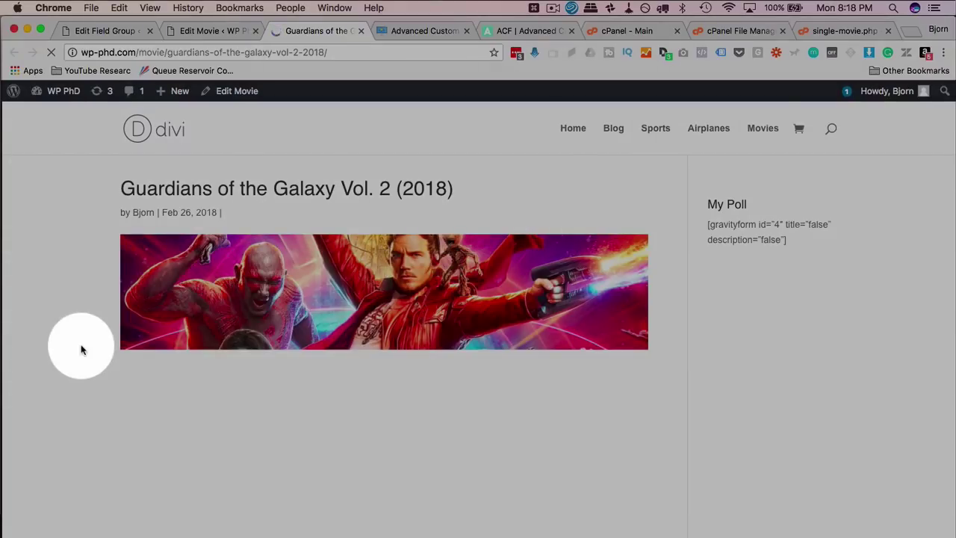
{"action": "left_click", "coordinate": [840, 31]}
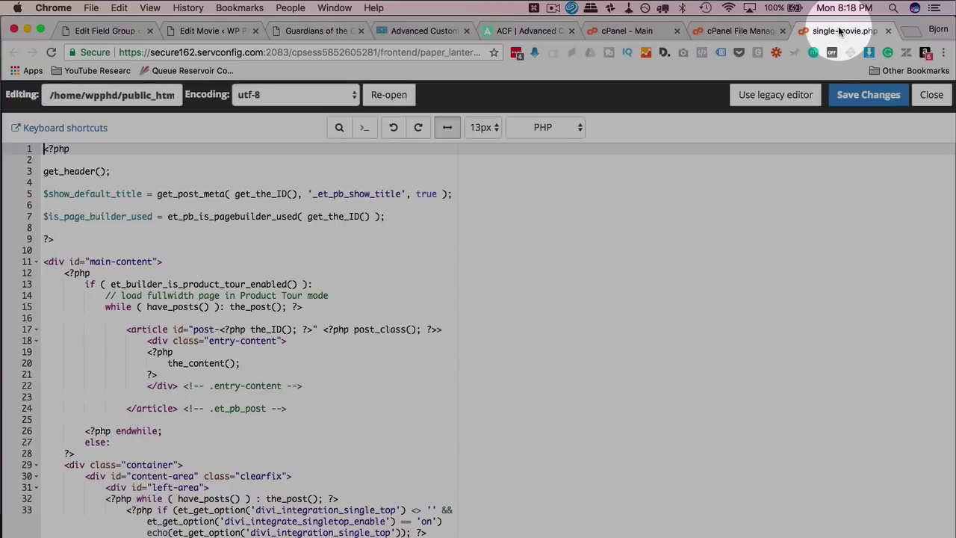
Save single-movie.php with all its code deleted and check the effect on the published movie page
{"action": "left_click", "coordinate": [369, 308]}
{"action": "key", "text": "super+a"}
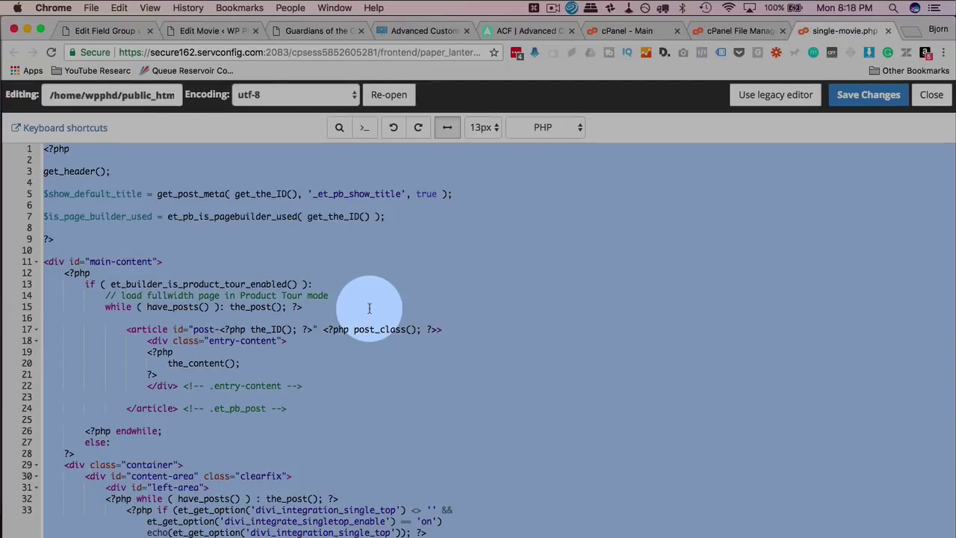
{"action": "key", "text": "BackSpace"}
{"action": "left_click", "coordinate": [870, 102]}
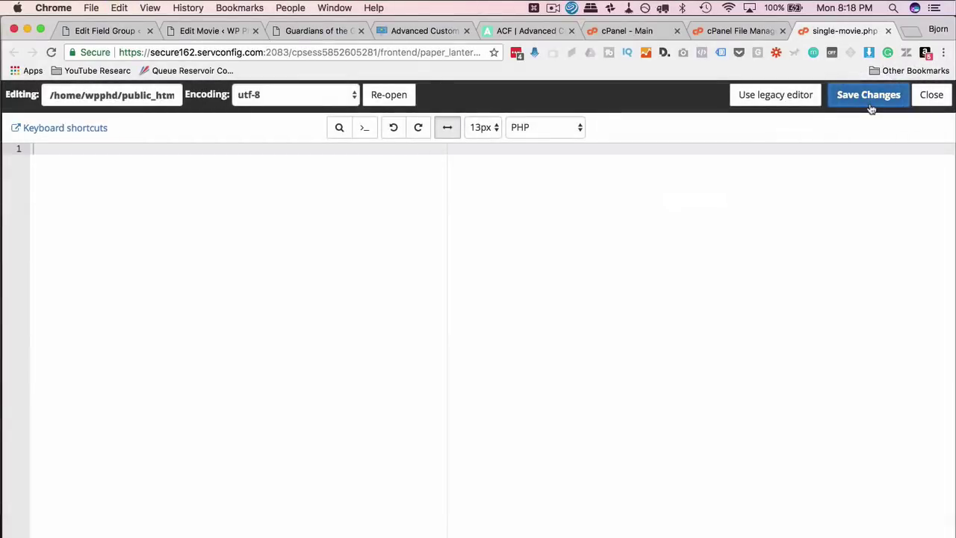
{"action": "left_click", "coordinate": [307, 31]}
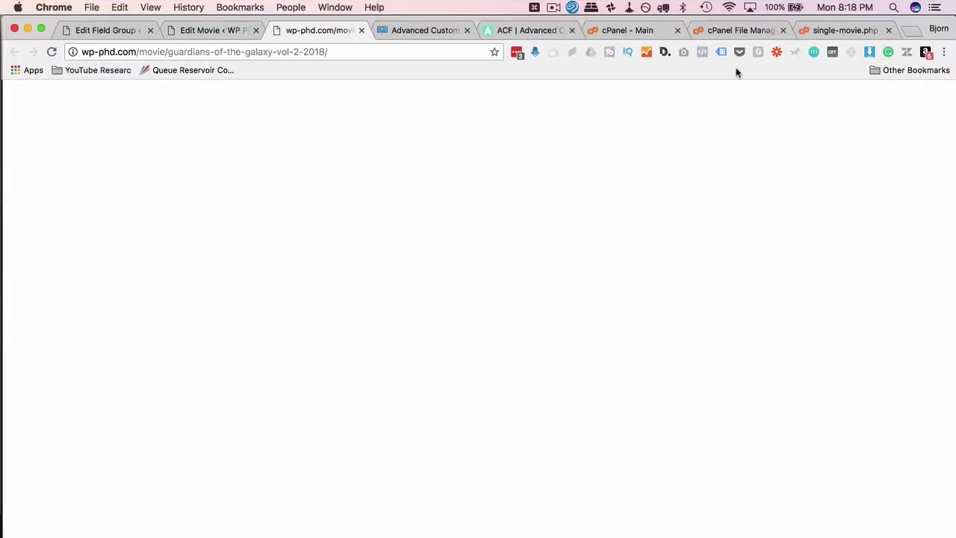
Save single-movie.php with the original code pasted back in and check the published movie page
{"action": "left_click", "coordinate": [825, 32]}
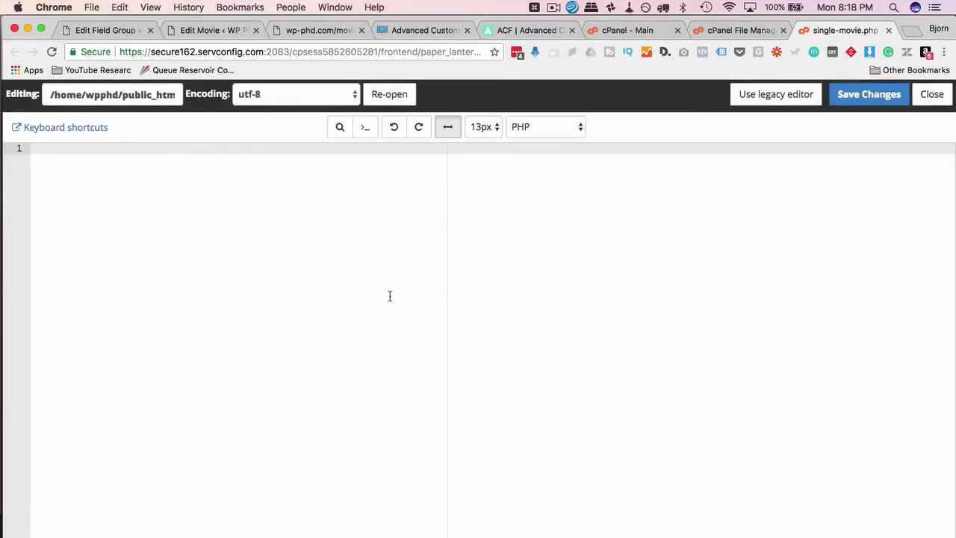
{"action": "key", "text": "super+v"}
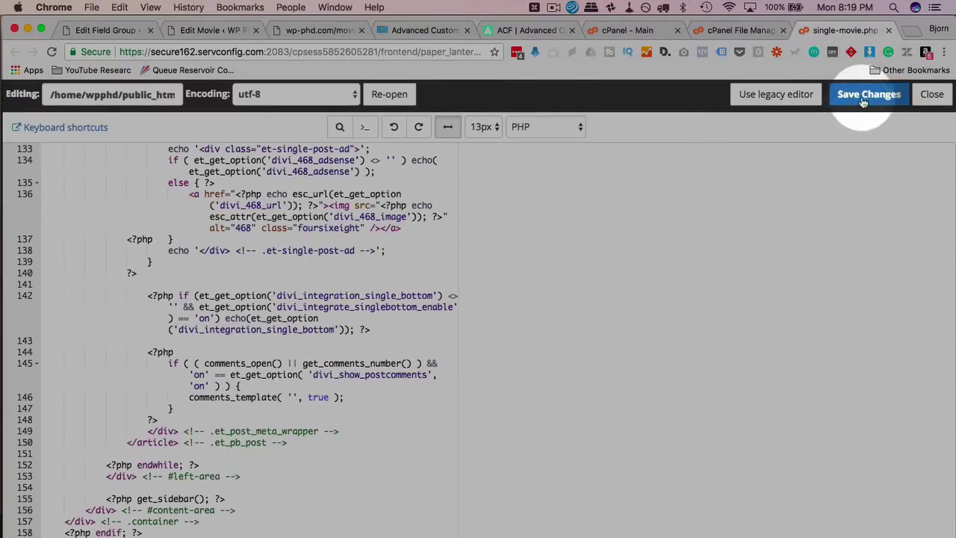
{"action": "left_click", "coordinate": [863, 102]}
{"action": "left_click", "coordinate": [292, 30]}
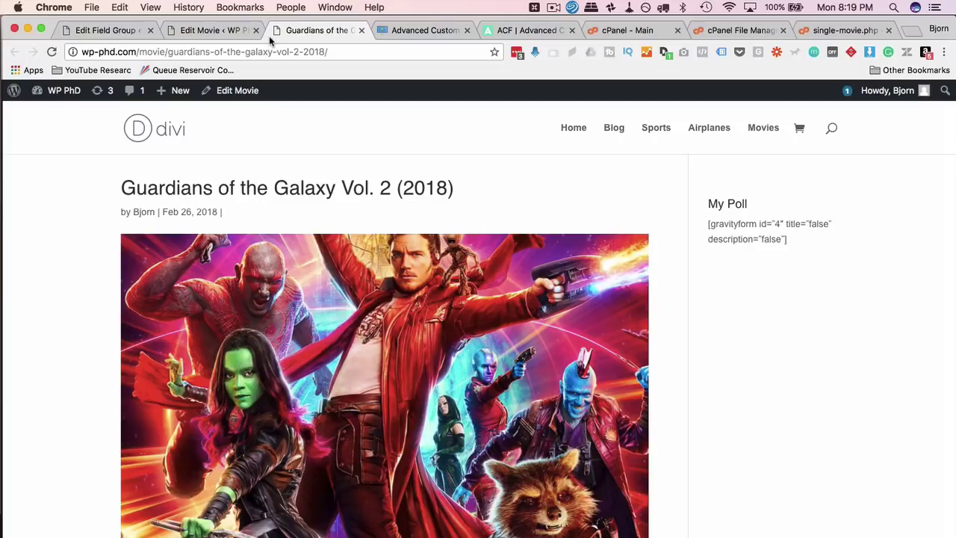
{"action": "scroll", "coordinate": [102, 252], "scroll_direction": "down", "scroll_amount": 1}
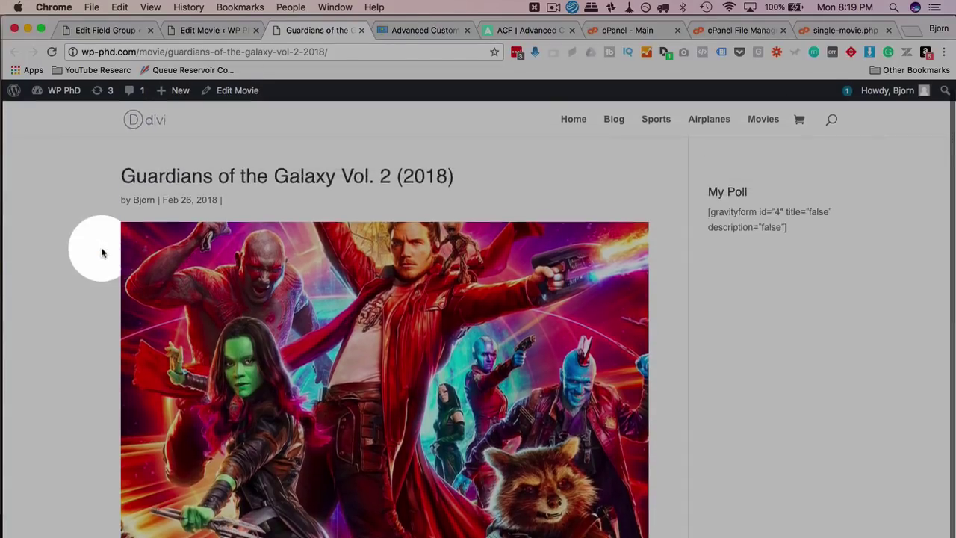
{"action": "scroll", "coordinate": [102, 252], "scroll_direction": "up", "scroll_amount": 1}
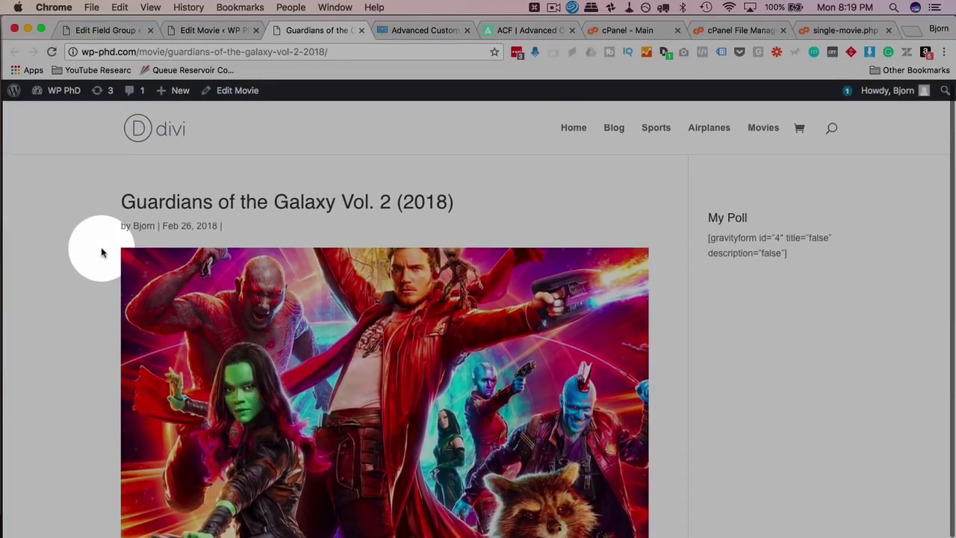
Review the current single-movie.php code and examine the template code listing in the Advanced Custom Fields article in plain-text view
{"action": "left_click", "coordinate": [845, 30]}
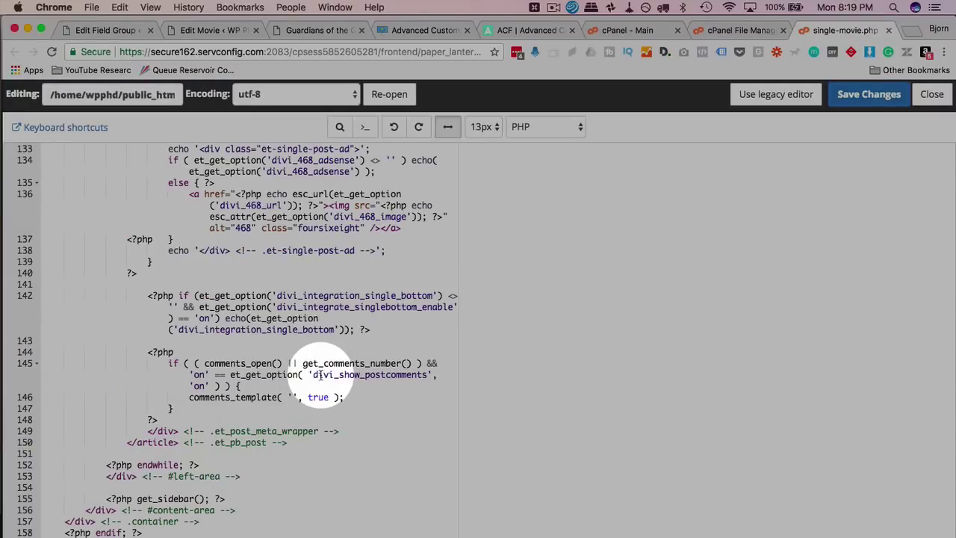
{"action": "scroll", "coordinate": [160, 459], "scroll_direction": "up", "scroll_amount": 20}
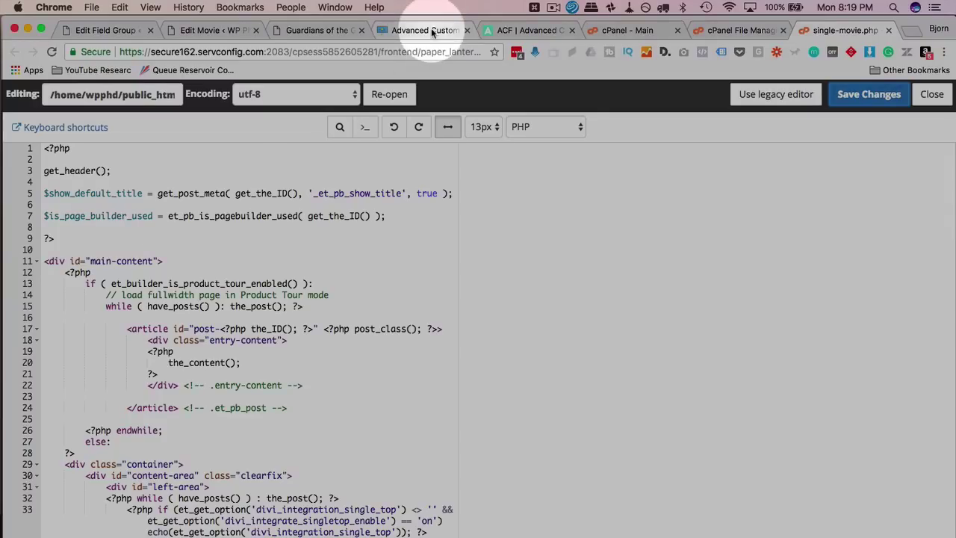
{"action": "left_click", "coordinate": [431, 30]}
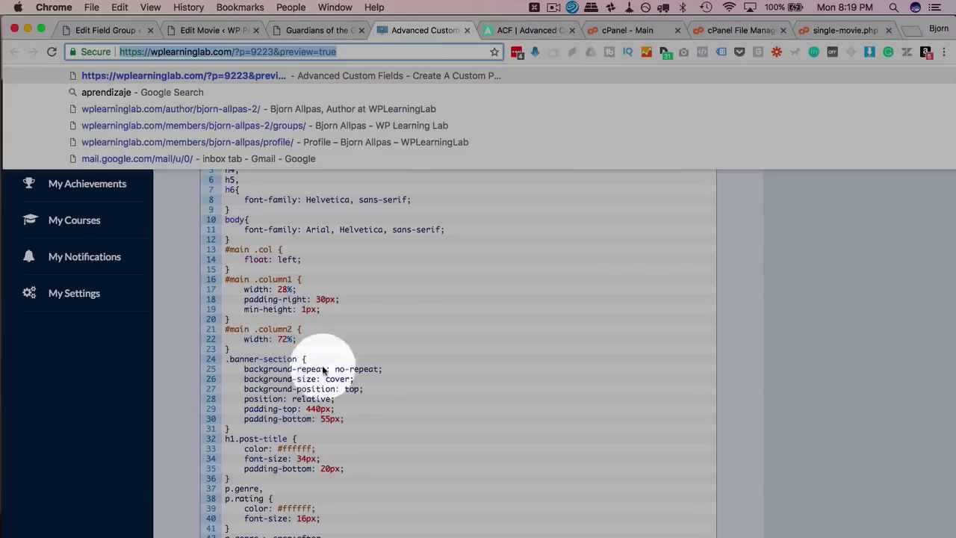
{"action": "left_click", "coordinate": [200, 295]}
{"action": "scroll", "coordinate": [183, 308], "scroll_direction": "down", "scroll_amount": 15}
{"action": "scroll", "coordinate": [183, 308], "scroll_direction": "up", "scroll_amount": 15}
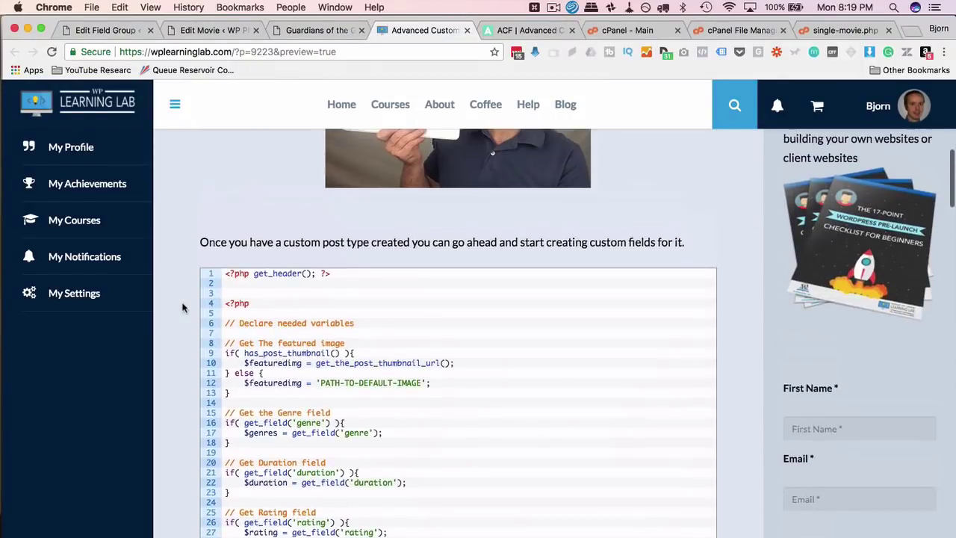
{"action": "scroll", "coordinate": [183, 308], "scroll_direction": "down", "scroll_amount": 1}
{"action": "left_click", "coordinate": [335, 246]}
{"action": "double_click", "coordinate": [231, 269]}
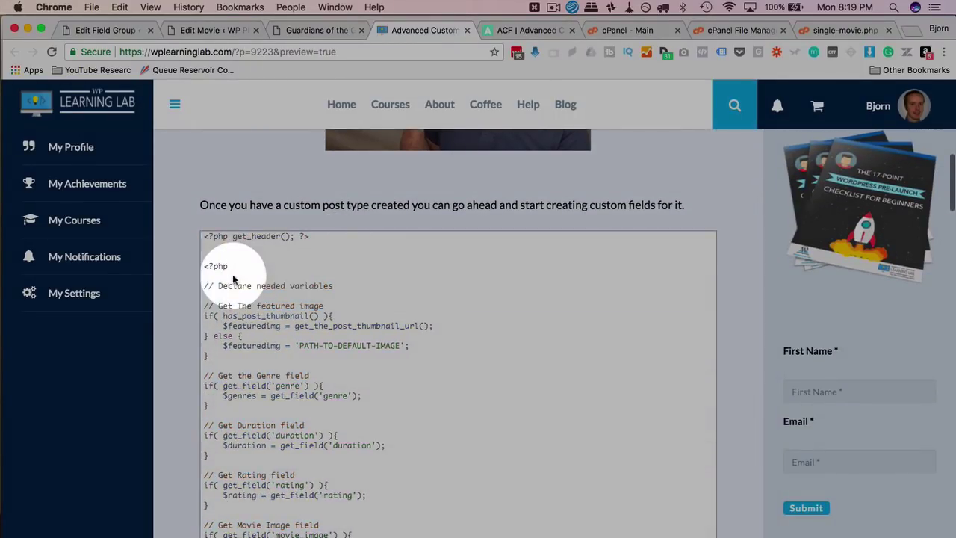
{"action": "scroll", "coordinate": [267, 298], "scroll_direction": "down", "scroll_amount": 8}
{"action": "scroll", "coordinate": [302, 312], "scroll_direction": "down", "scroll_amount": 1}
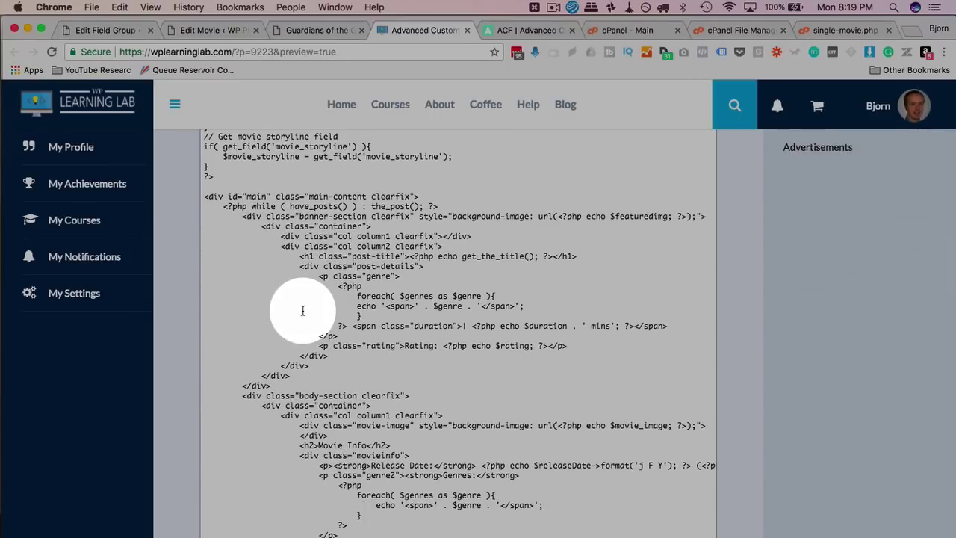
Delete all the existing Divi template code from single-movie.php
{"action": "left_click", "coordinate": [836, 31]}
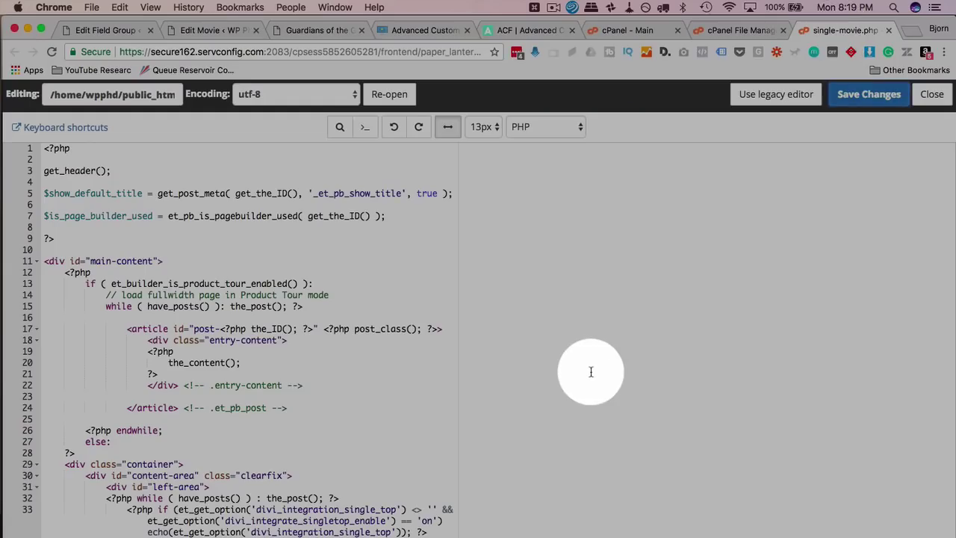
{"action": "left_click", "coordinate": [591, 371]}
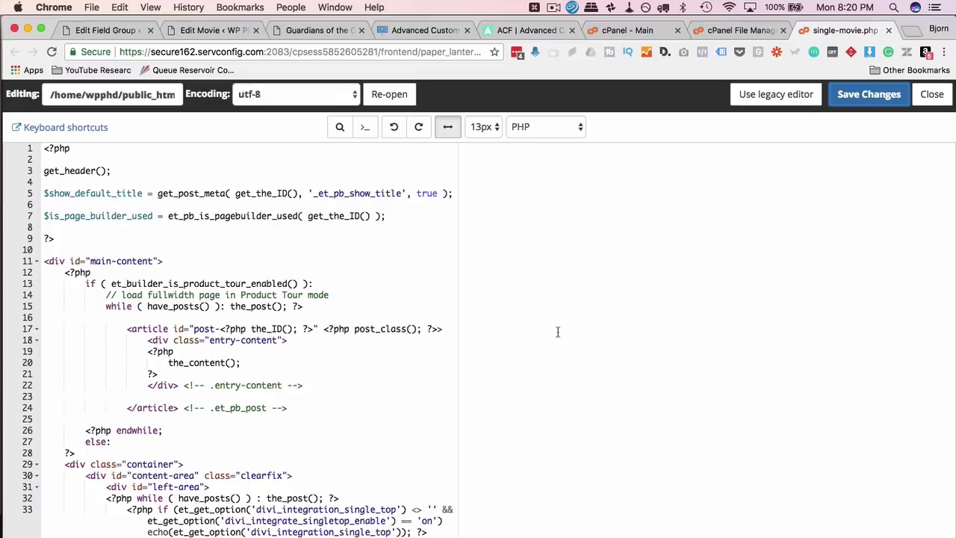
{"action": "left_click", "coordinate": [378, 374]}
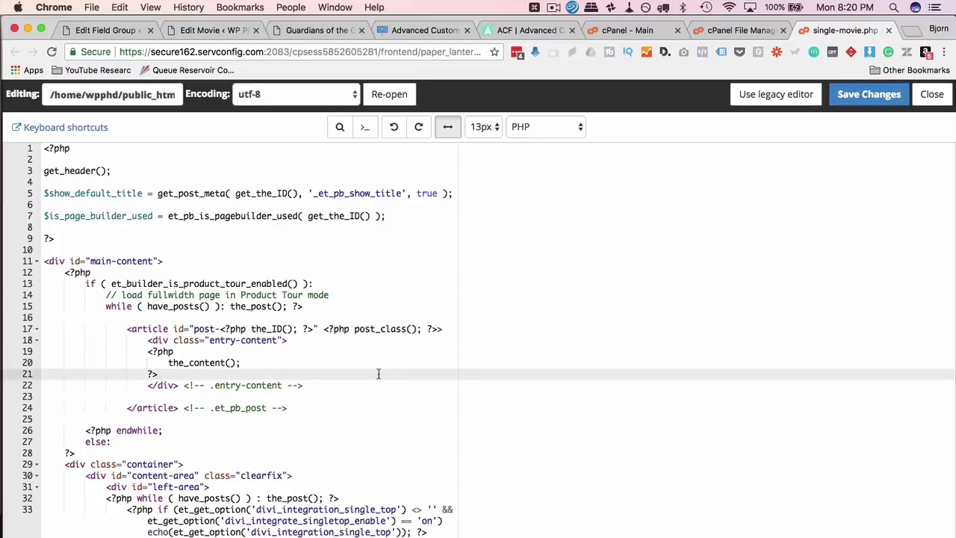
{"action": "key", "text": "super+a"}
{"action": "key", "text": "BackSpace"}
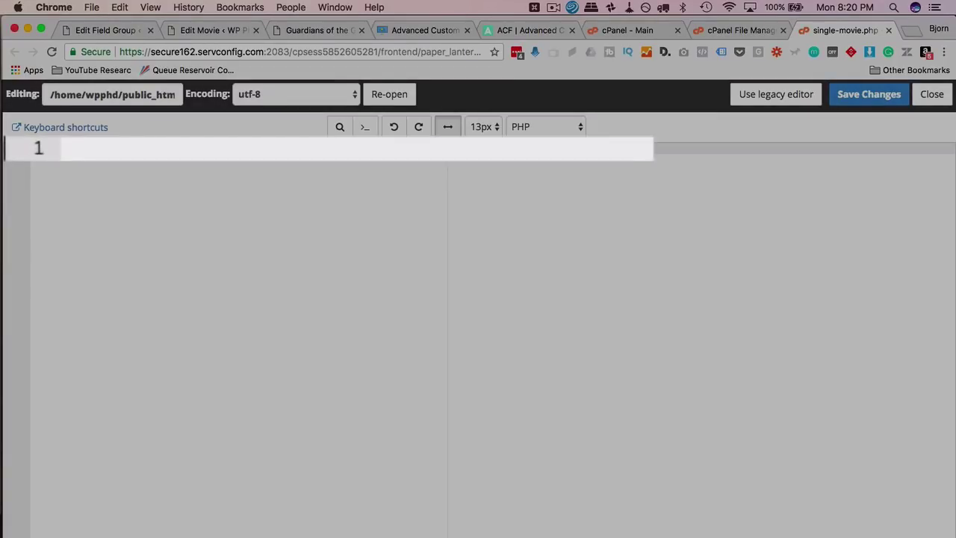
Write <?php get_header(); ?> on line 1 of single-movie.php and add three line breaks below it
{"action": "type", "text": "??"}
{"action": "key", "text": "BackSpace"}
{"action": "type", "text": "?php "}
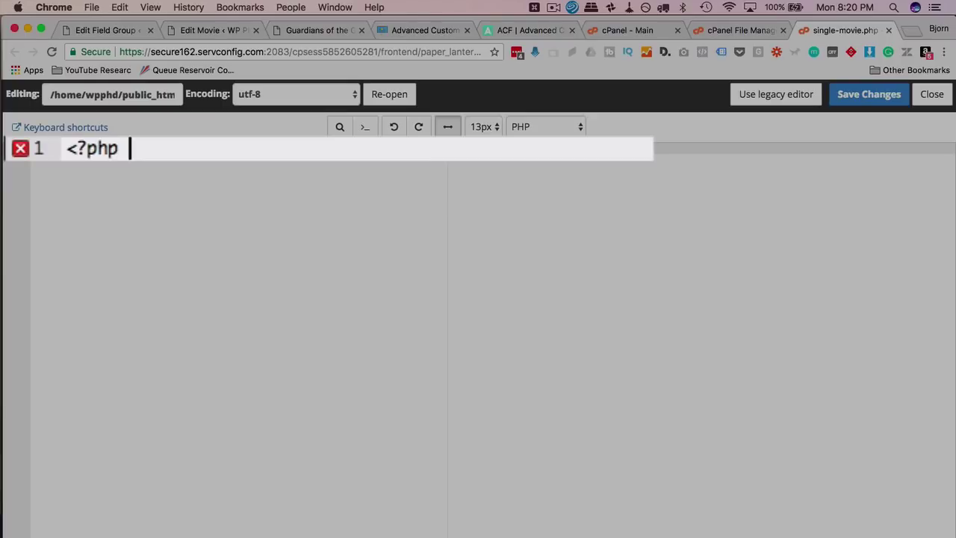
{"action": "type", "text": "get_h"}
{"action": "key", "text": "BackSpace"}
{"action": "type", "text": "get_"}
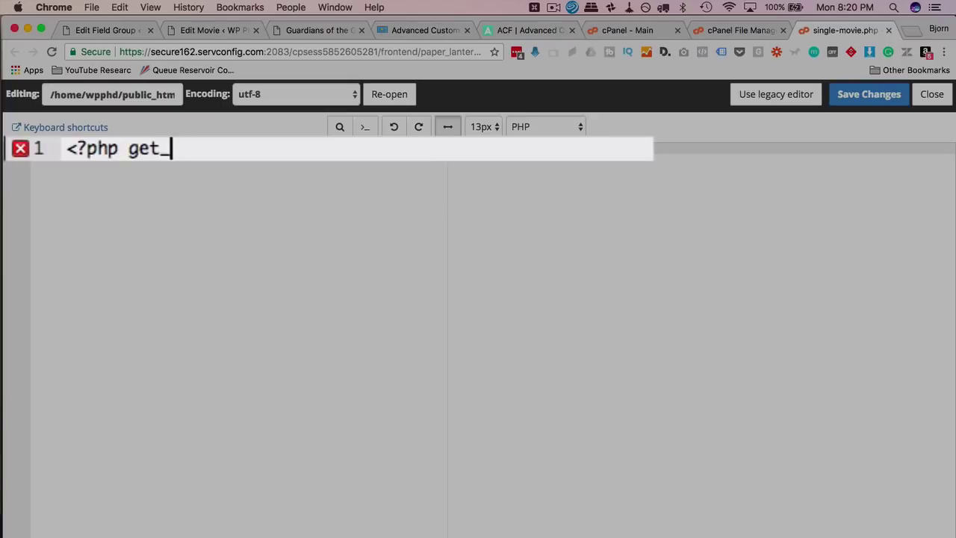
{"action": "type", "text": "header(); ?>"}
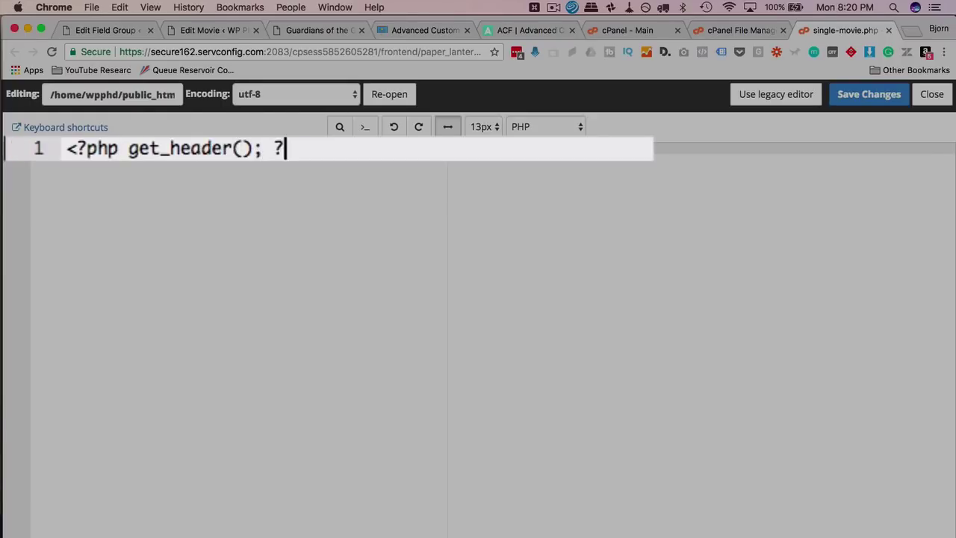
{"action": "key", "text": "Return"}
{"action": "key", "text": "Return"}
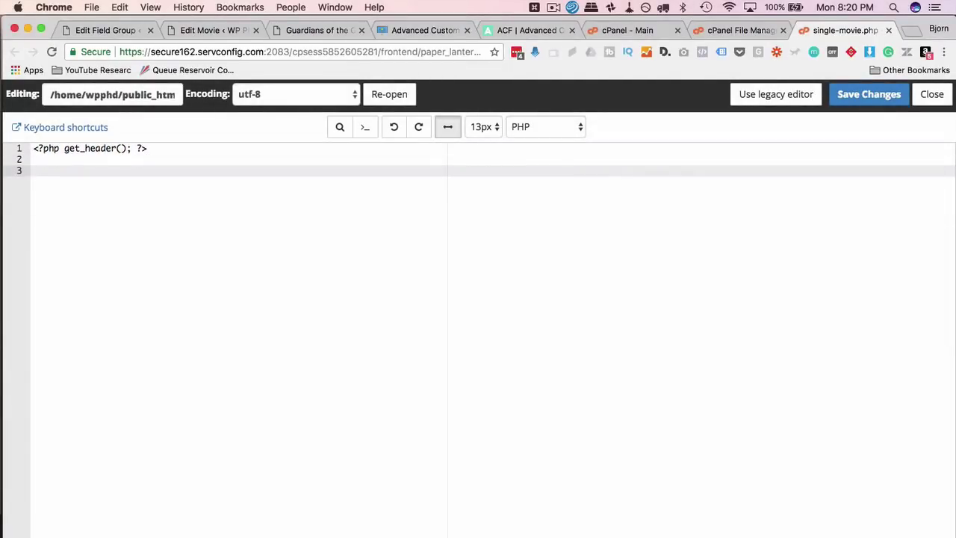
{"action": "key", "text": "Return"}
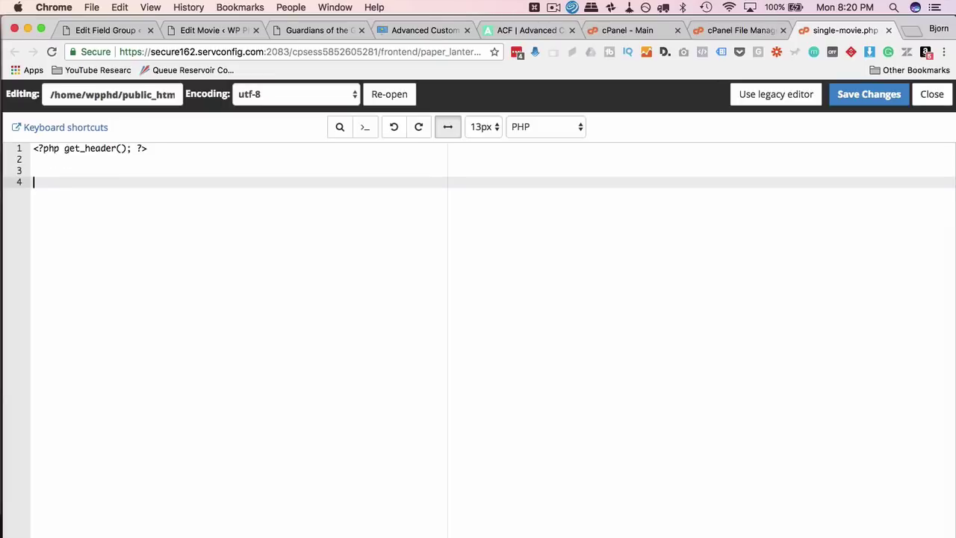
Copy the get_header line to line 4 and change it to <?php get_footer(); ?>
{"action": "left_click_drag", "start_coordinate": [148, 148], "coordinate": [32, 148]}
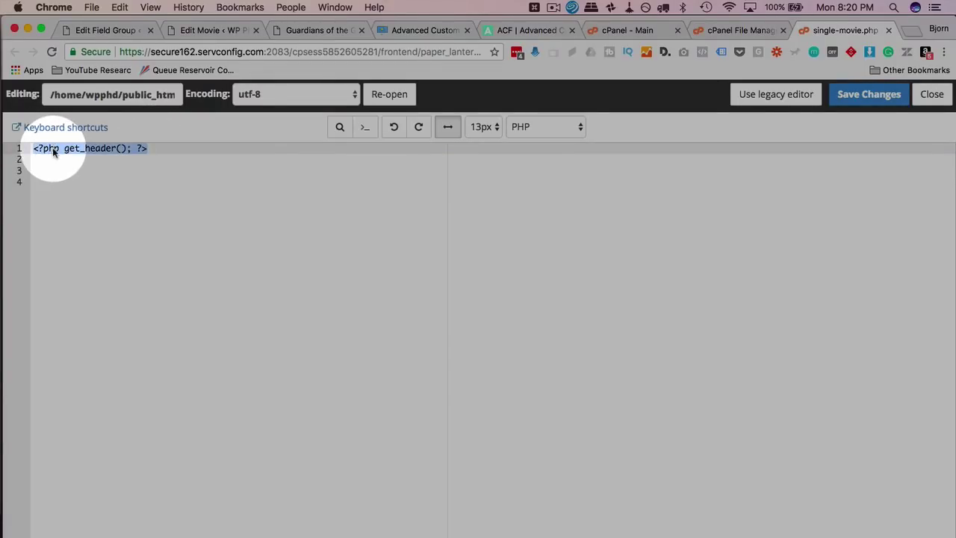
{"action": "right_click", "coordinate": [53, 153]}
{"action": "left_click", "coordinate": [59, 219]}
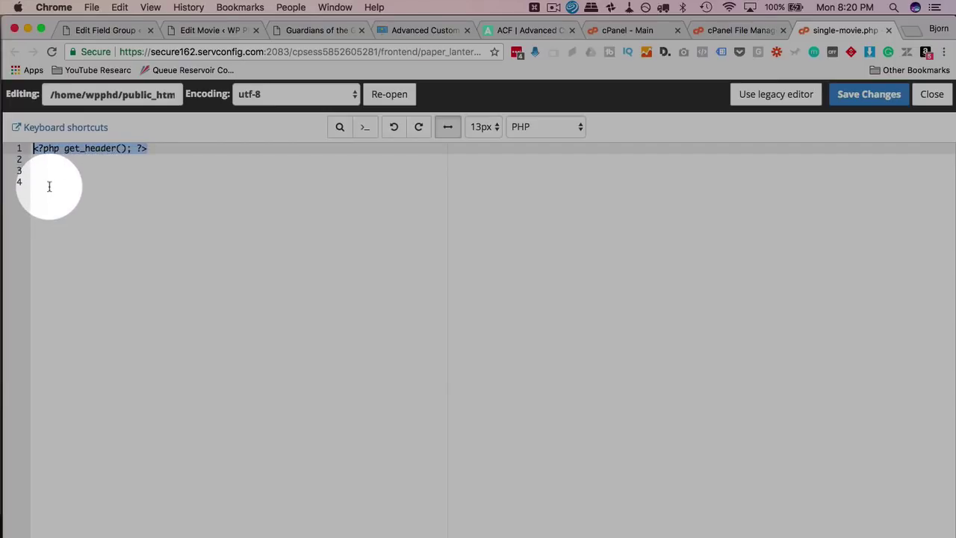
{"action": "left_click", "coordinate": [49, 187]}
{"action": "right_click", "coordinate": [48, 183]}
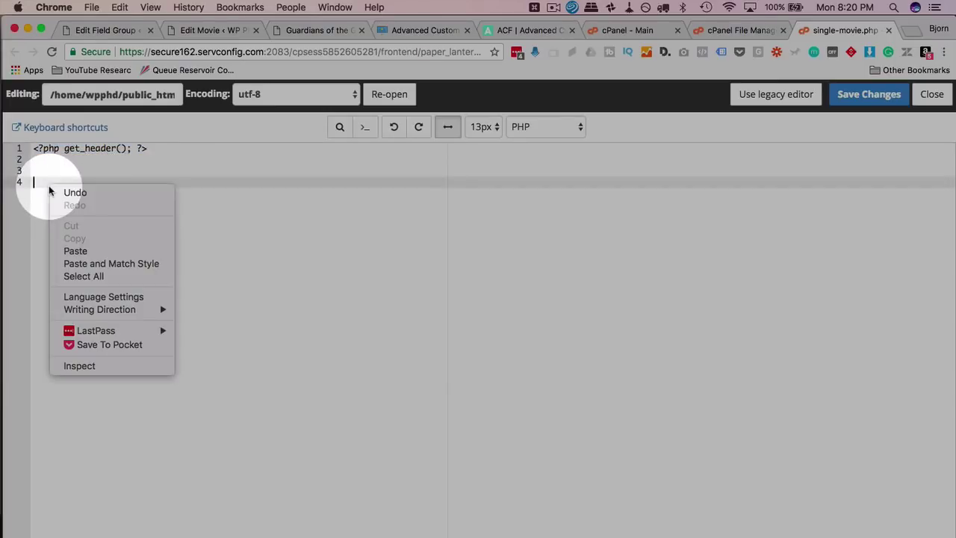
{"action": "left_click", "coordinate": [94, 255]}
{"action": "left_click_drag", "start_coordinate": [84, 182], "coordinate": [116, 183]}
{"action": "type", "text": "footer"}
Save single-movie.php and reload the published movie page to check the header and footer
{"action": "left_click", "coordinate": [869, 95]}
{"action": "left_click", "coordinate": [319, 31]}
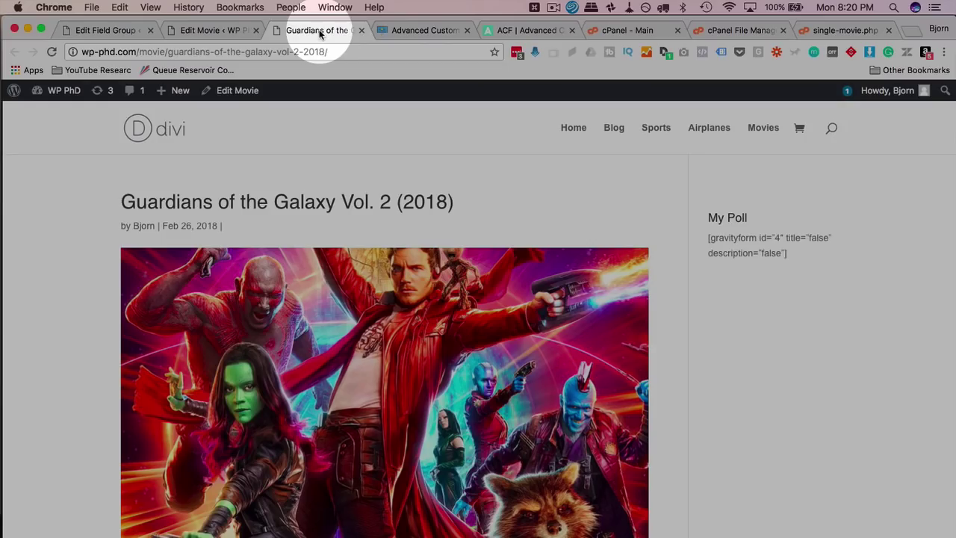
{"action": "left_click", "coordinate": [51, 52]}
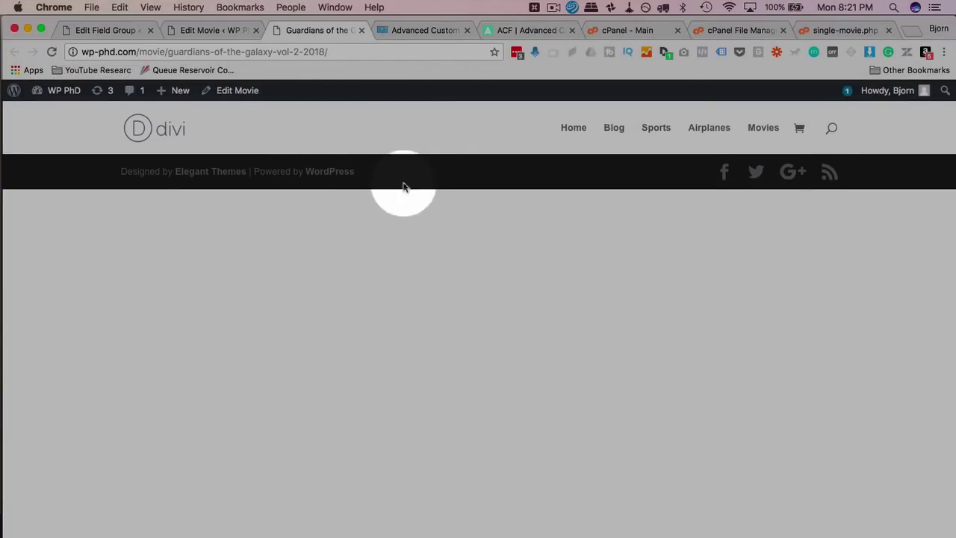
Add the text Content on line 3 between the header and footer calls, followed by a blank line, and save
{"action": "left_click", "coordinate": [855, 32]}
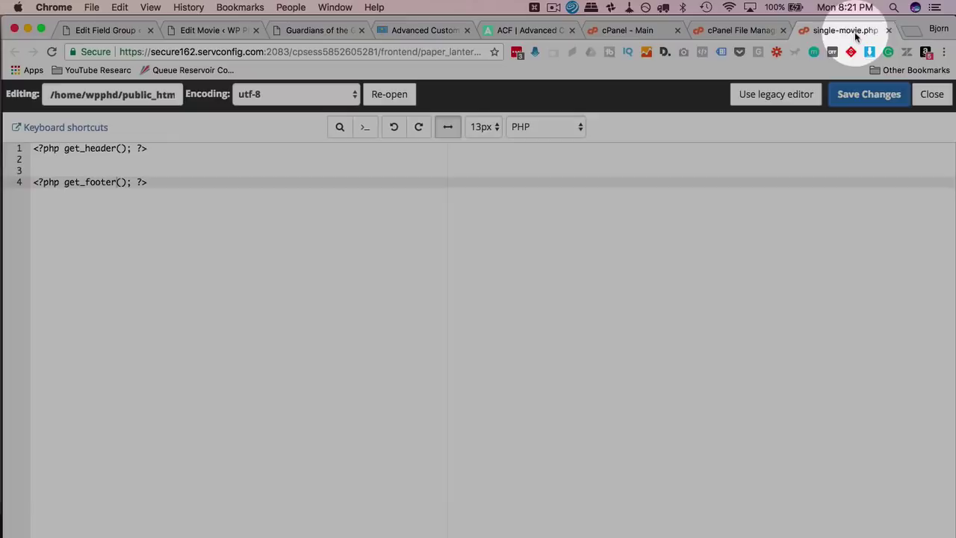
{"action": "left_click", "coordinate": [59, 168]}
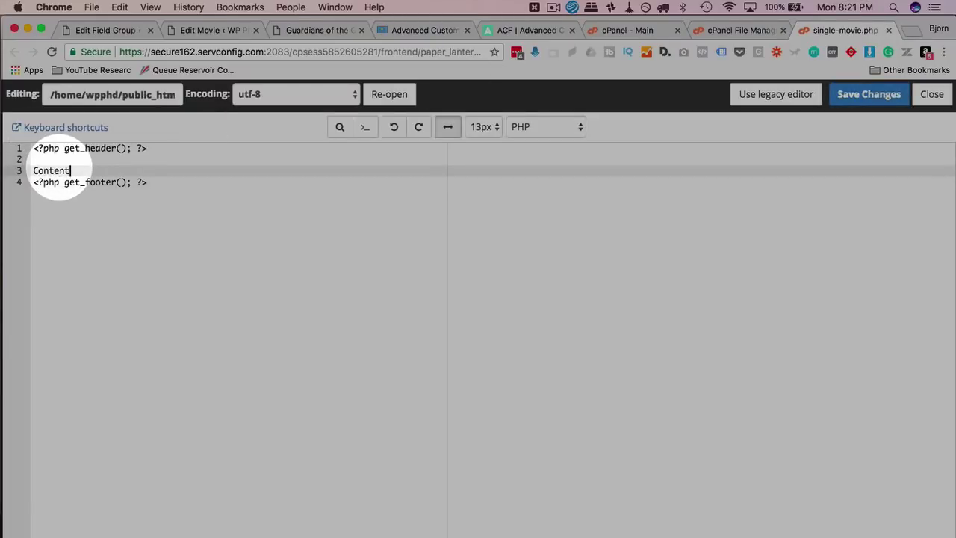
{"action": "type", "text": "Content"}
{"action": "key", "text": "Return"}
{"action": "left_click", "coordinate": [849, 98]}
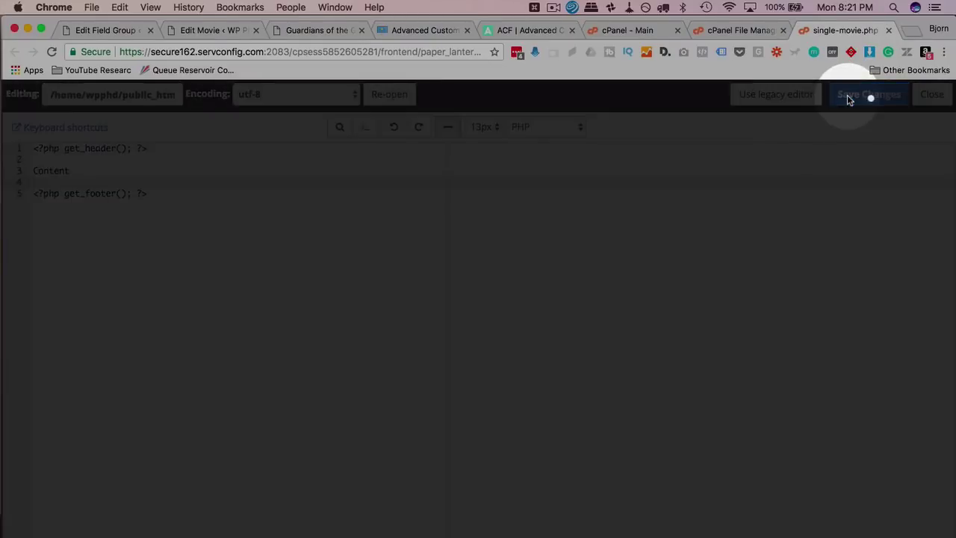
Reload the published movie page and check where the Content text is placed
{"action": "left_click", "coordinate": [310, 31]}
{"action": "left_click", "coordinate": [52, 52]}
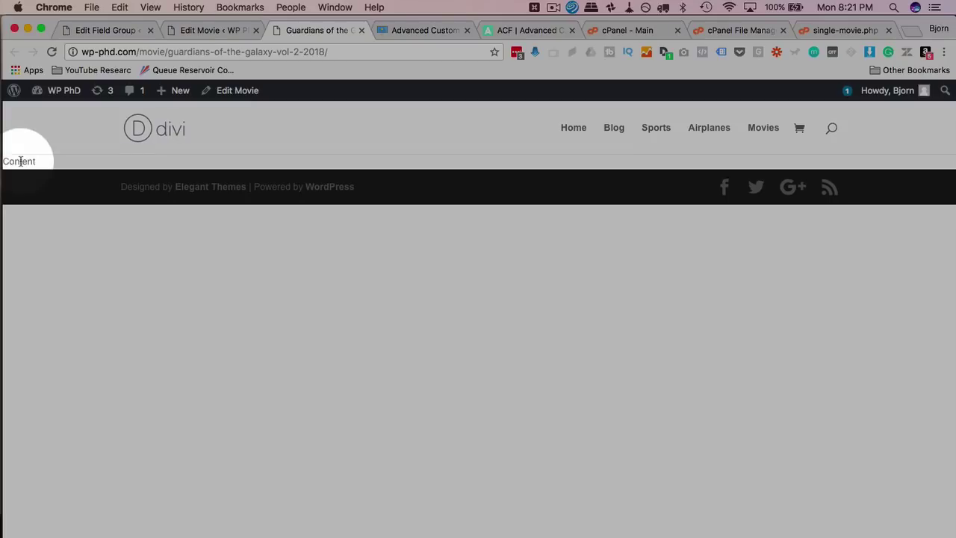
{"action": "double_click", "coordinate": [20, 160]}
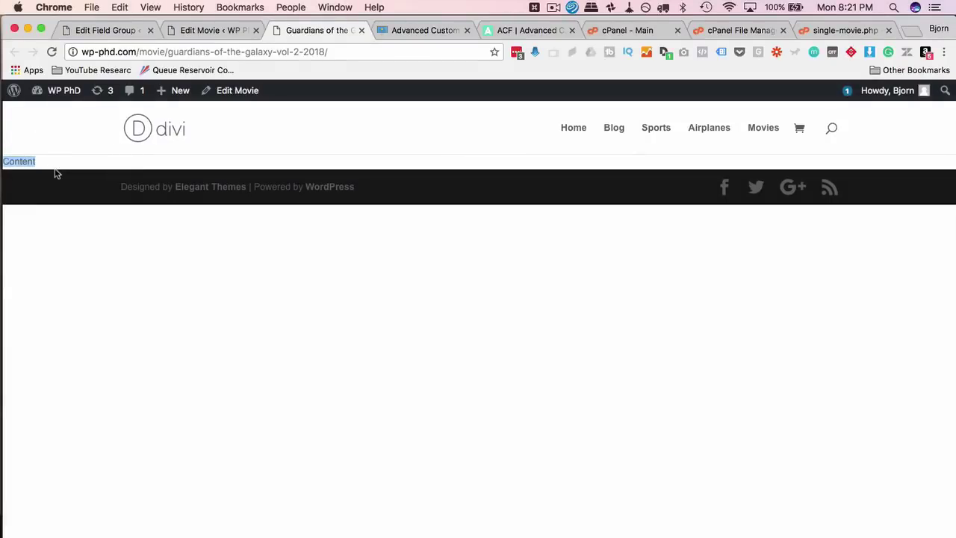
Open the Music entries in the WordPress dashboard and view the published Guardians of the Galaxy Vol. 2 (2017) page
{"action": "left_click", "coordinate": [118, 30]}
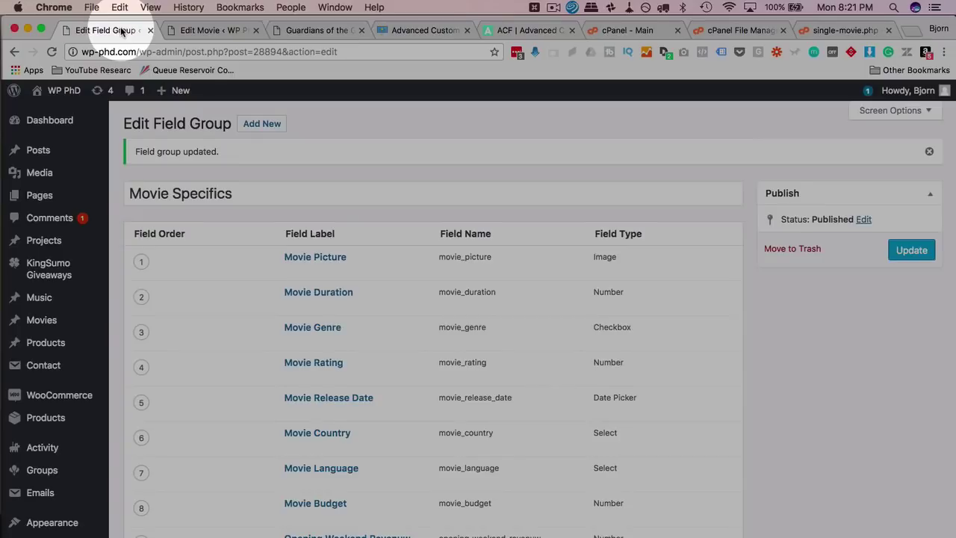
{"action": "left_click", "coordinate": [37, 299]}
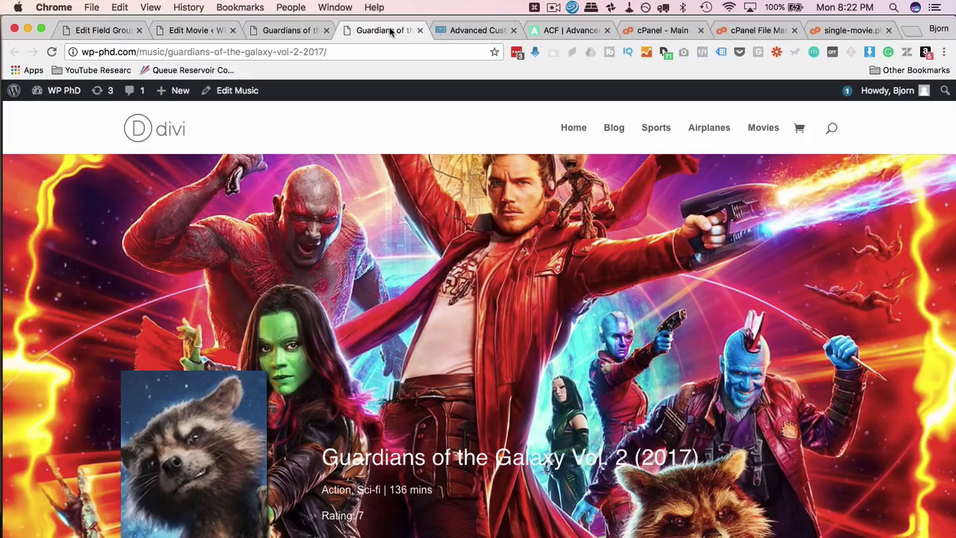
Compare the finished Guardians of the Galaxy Vol. 2 music page with the still unstyled movie page
{"action": "scroll", "coordinate": [368, 180], "scroll_direction": "down", "scroll_amount": 10}
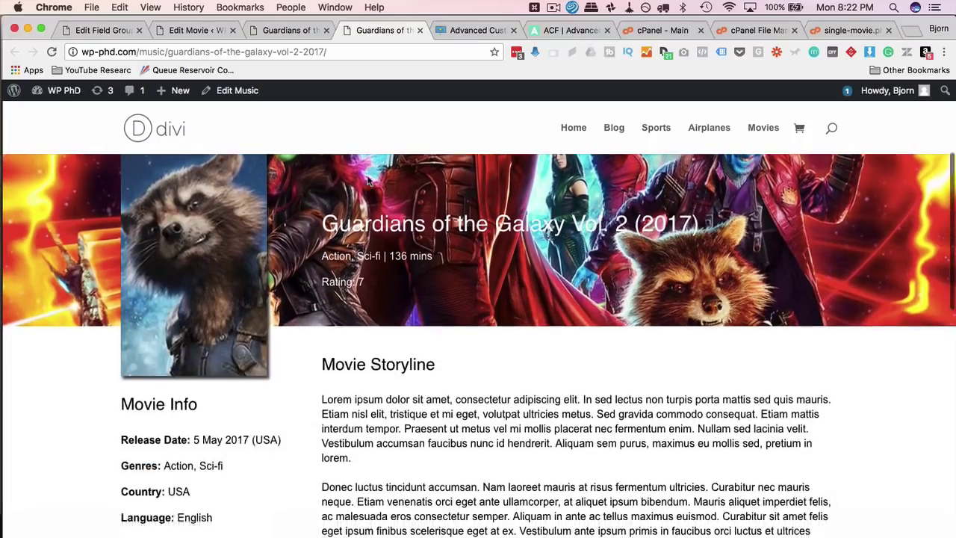
{"action": "scroll", "coordinate": [367, 177], "scroll_direction": "up", "scroll_amount": 10}
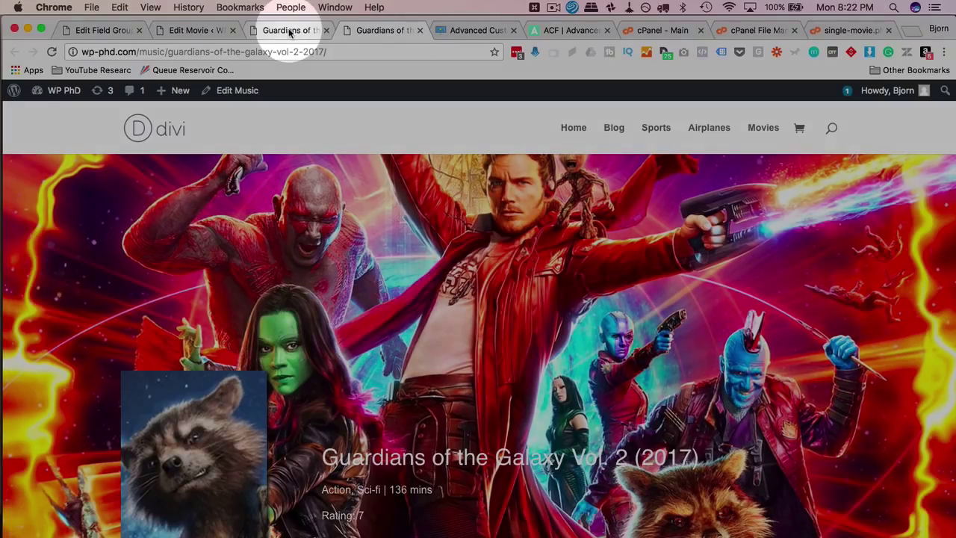
{"action": "left_click", "coordinate": [289, 32]}
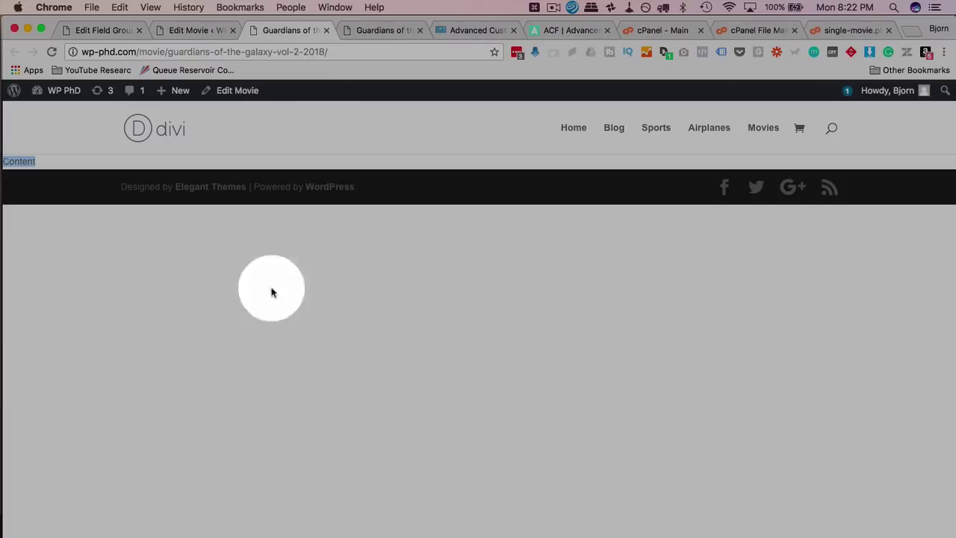
Copy the tutorial article's PHP block that declares the needed variables, from the opening tag through the movie storyline field's closing tag
{"action": "left_click", "coordinate": [475, 37]}
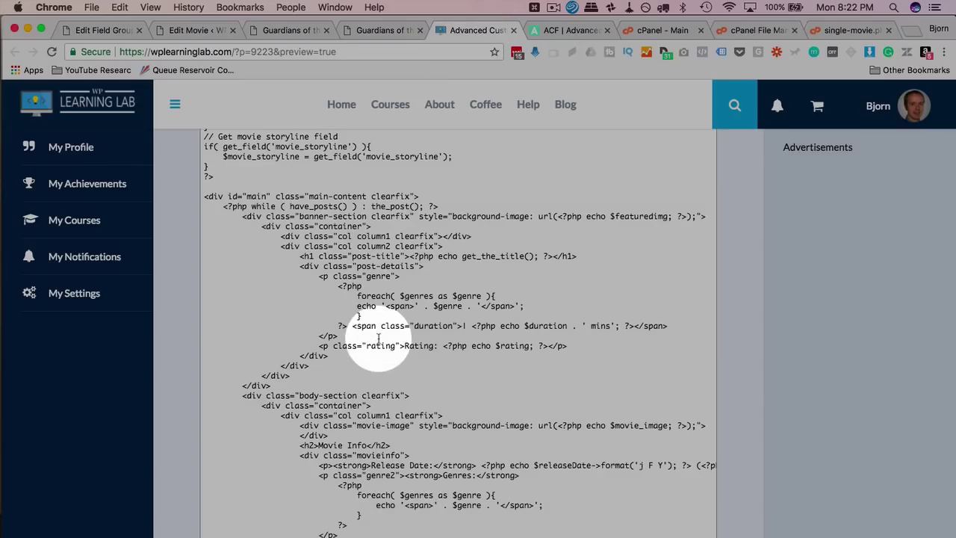
{"action": "scroll", "coordinate": [351, 366], "scroll_direction": "up", "scroll_amount": 8}
{"action": "scroll", "coordinate": [379, 339], "scroll_direction": "up", "scroll_amount": 5}
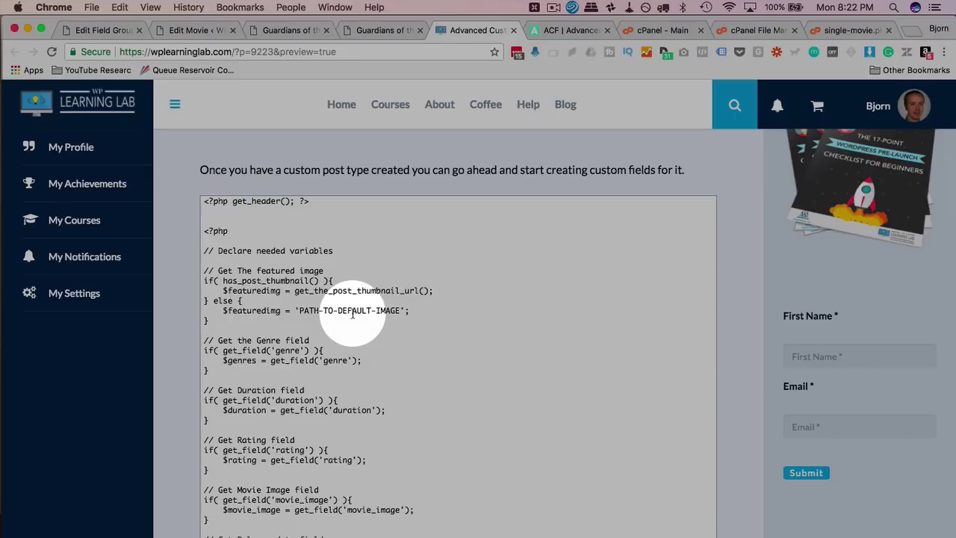
{"action": "left_click", "coordinate": [204, 231]}
{"action": "left_click", "coordinate": [296, 310], "text": "shift"}
{"action": "scroll", "coordinate": [296, 310], "scroll_direction": "down", "scroll_amount": 1}
{"action": "scroll", "coordinate": [297, 310], "scroll_direction": "down", "scroll_amount": 10}
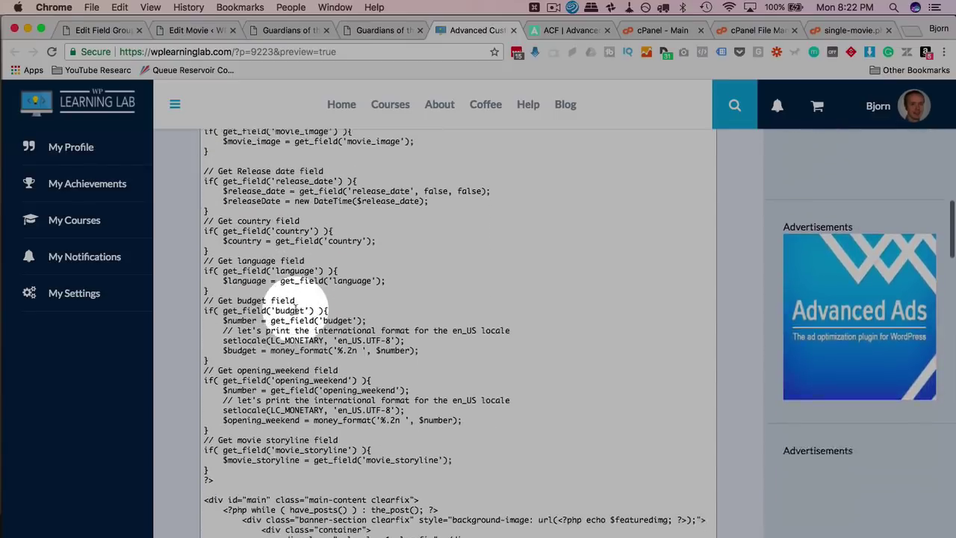
{"action": "left_click", "coordinate": [239, 390], "text": "shift"}
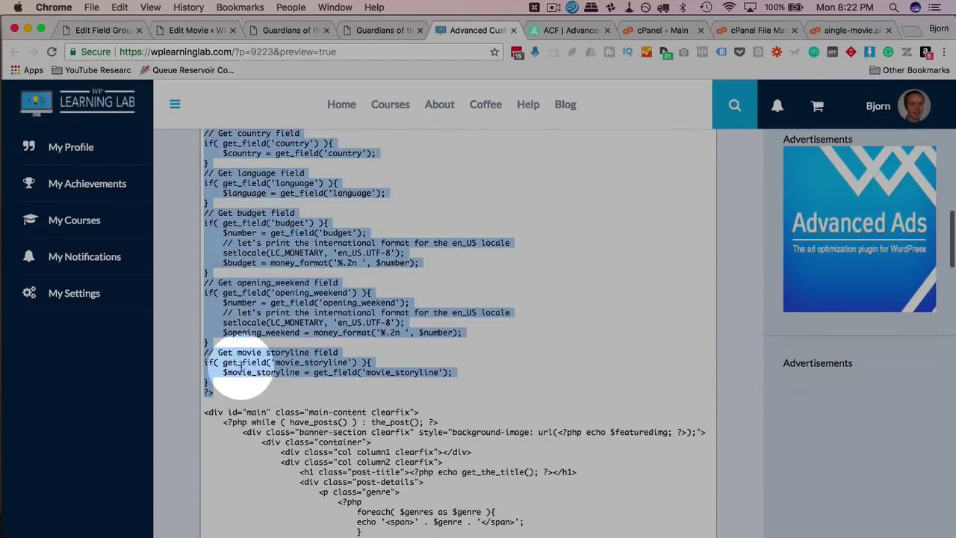
{"action": "right_click", "coordinate": [241, 371]}
{"action": "left_click", "coordinate": [254, 394]}
Paste the copied variable declarations below the get_header() line in single-movie.php
{"action": "left_click", "coordinate": [368, 33]}
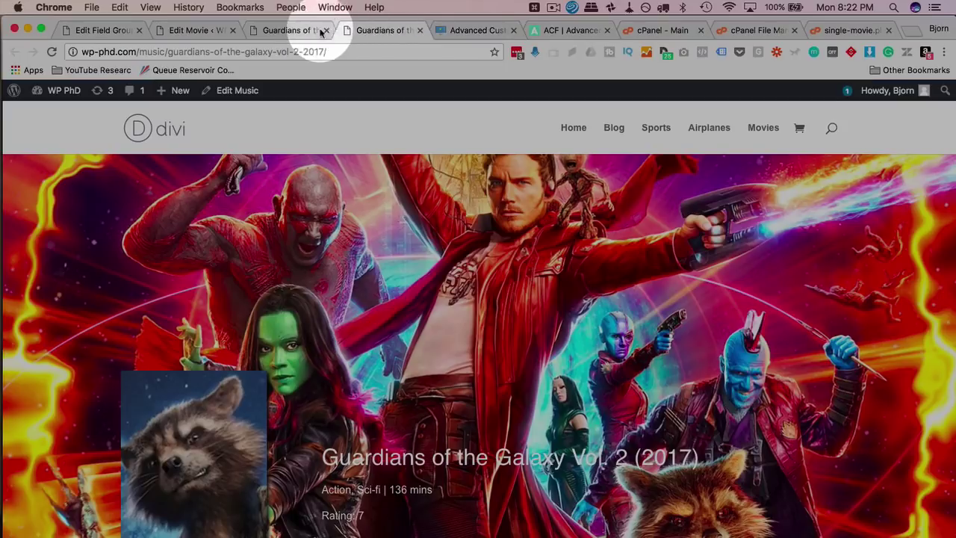
{"action": "left_click", "coordinate": [830, 34]}
{"action": "double_click", "coordinate": [52, 171]}
{"action": "key", "text": "super+v"}
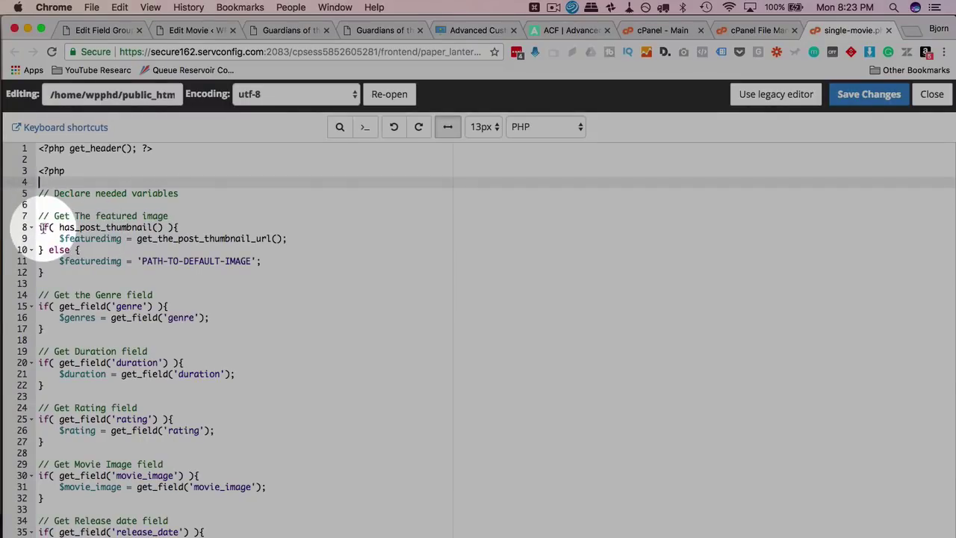
Examine how the featured image block checks has_post_thumbnail and sets $featuredimg, including its default image fallback, against the finished page's banner
{"action": "double_click", "coordinate": [97, 227]}
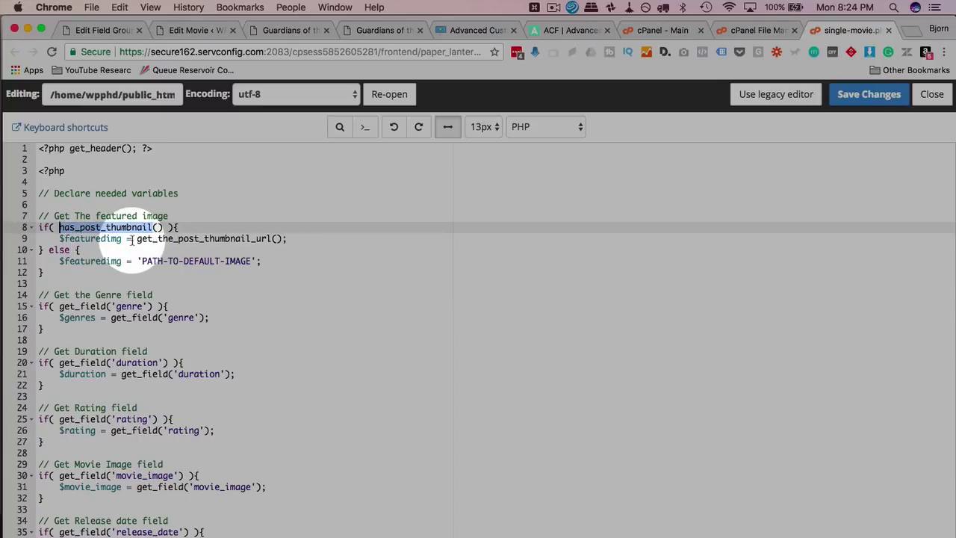
{"action": "left_click_drag", "start_coordinate": [137, 238], "coordinate": [284, 239]}
{"action": "left_click_drag", "start_coordinate": [94, 239], "coordinate": [65, 239]}
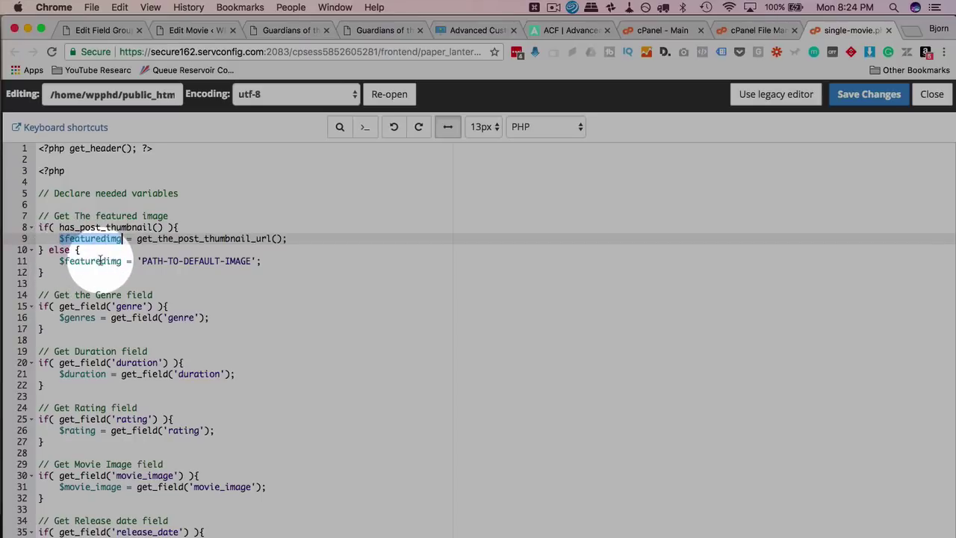
{"action": "left_click", "coordinate": [173, 261]}
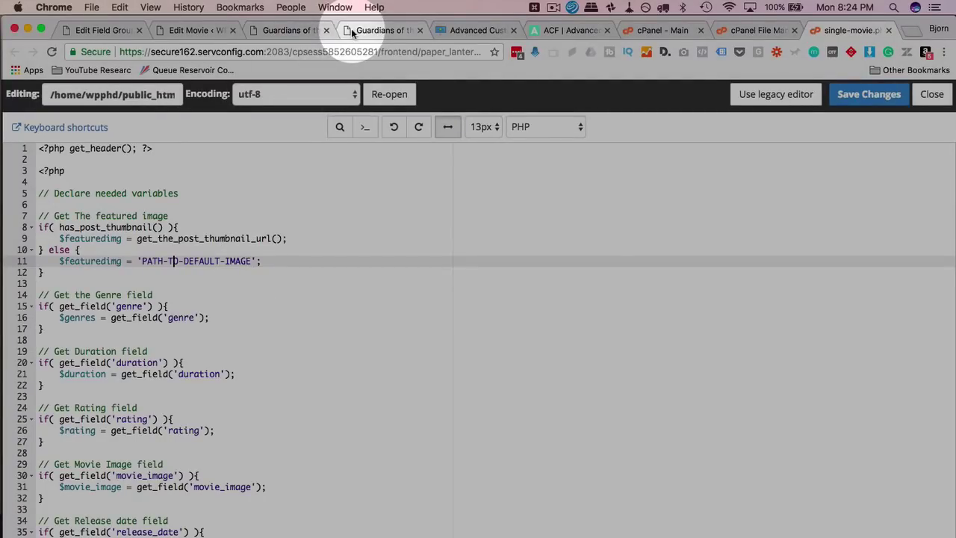
{"action": "left_click", "coordinate": [378, 30]}
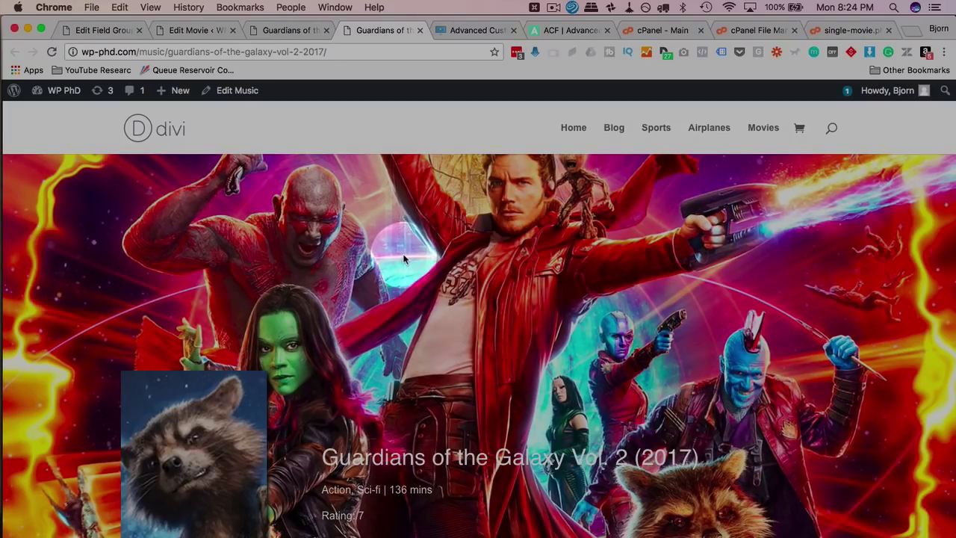
{"action": "left_click", "coordinate": [831, 29]}
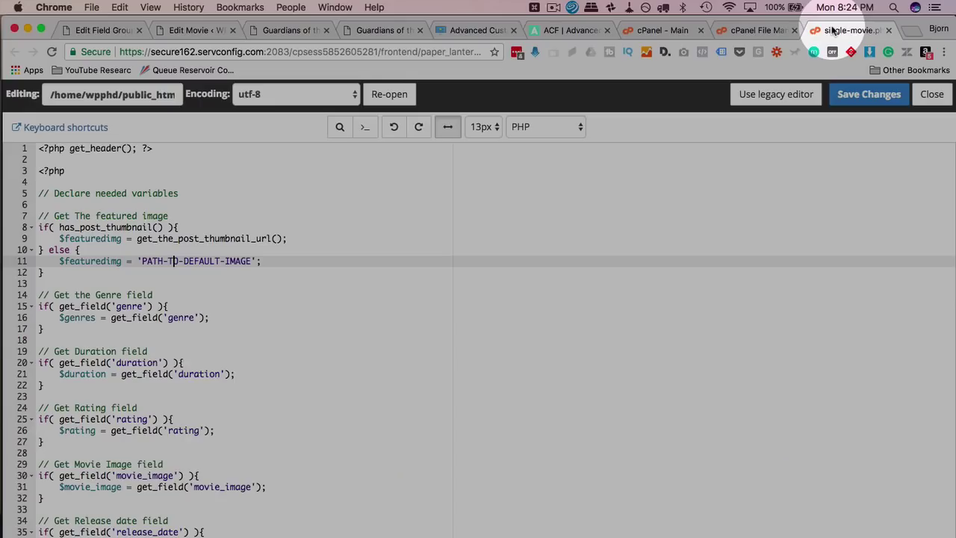
{"action": "mouse_move", "coordinate": [142, 261]}
{"action": "left_mouse_down"}
{"action": "mouse_move", "coordinate": [266, 262]}
{"action": "mouse_move", "coordinate": [253, 263]}
{"action": "left_mouse_up"}
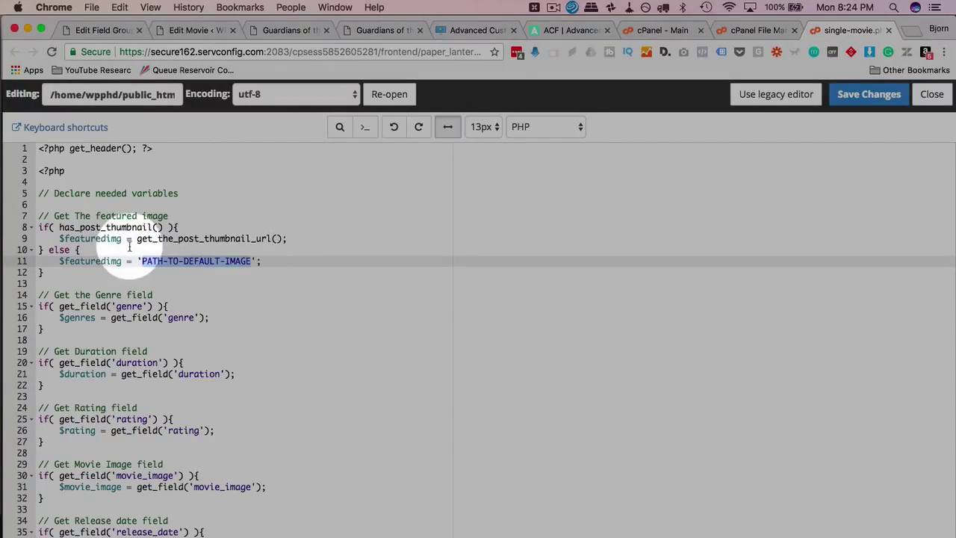
{"action": "left_click", "coordinate": [62, 239]}
{"action": "left_click_drag", "start_coordinate": [63, 239], "coordinate": [287, 241]}
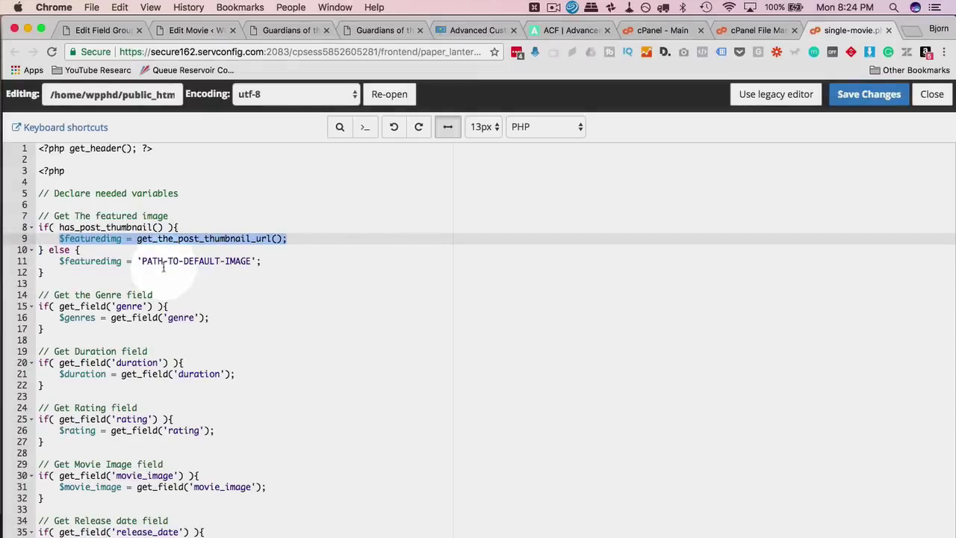
{"action": "left_click_drag", "start_coordinate": [142, 261], "coordinate": [251, 261]}
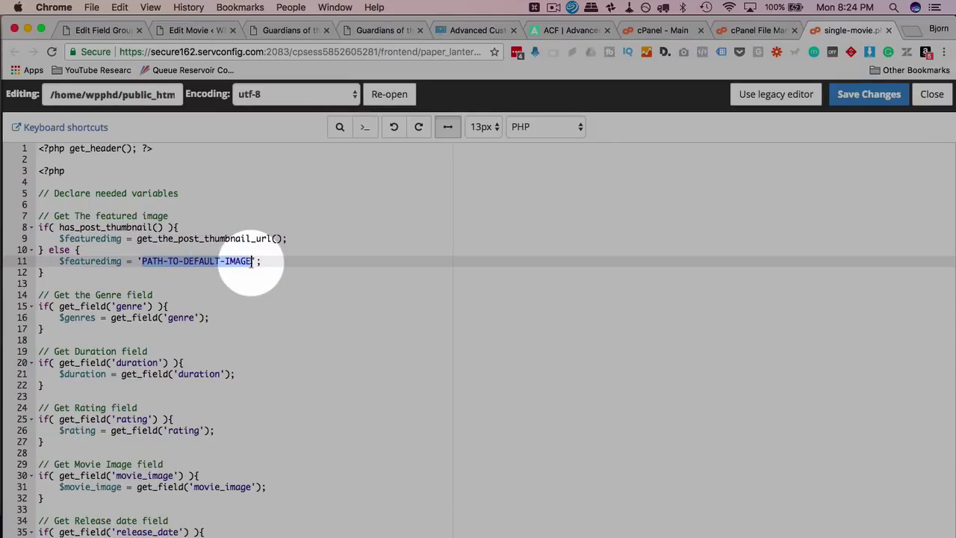
Look up the get_field() function used in the genre block in the Functions section of the ACF documentation
{"action": "scroll", "coordinate": [133, 267], "scroll_direction": "down", "scroll_amount": 1}
{"action": "scroll", "coordinate": [132, 267], "scroll_direction": "down", "scroll_amount": 5}
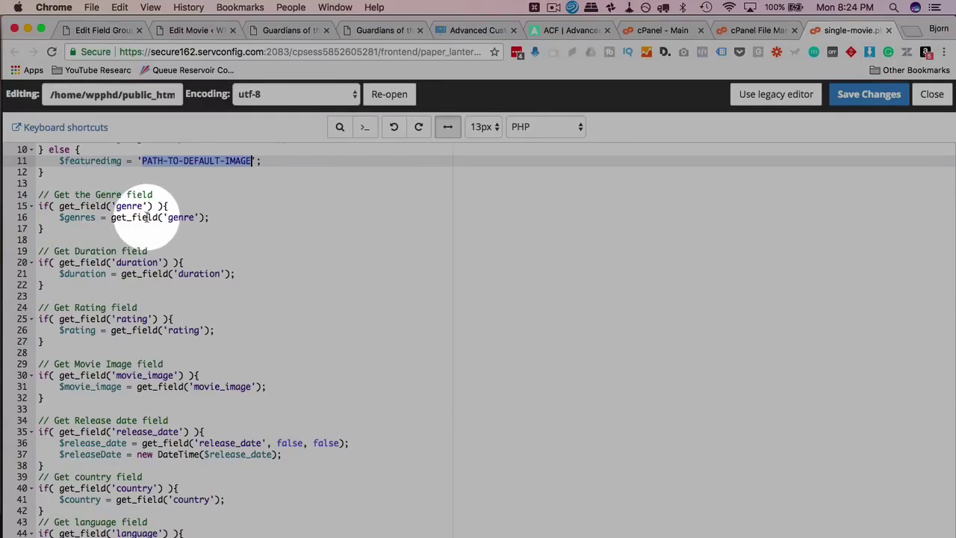
{"action": "left_click", "coordinate": [80, 207]}
{"action": "double_click", "coordinate": [79, 207]}
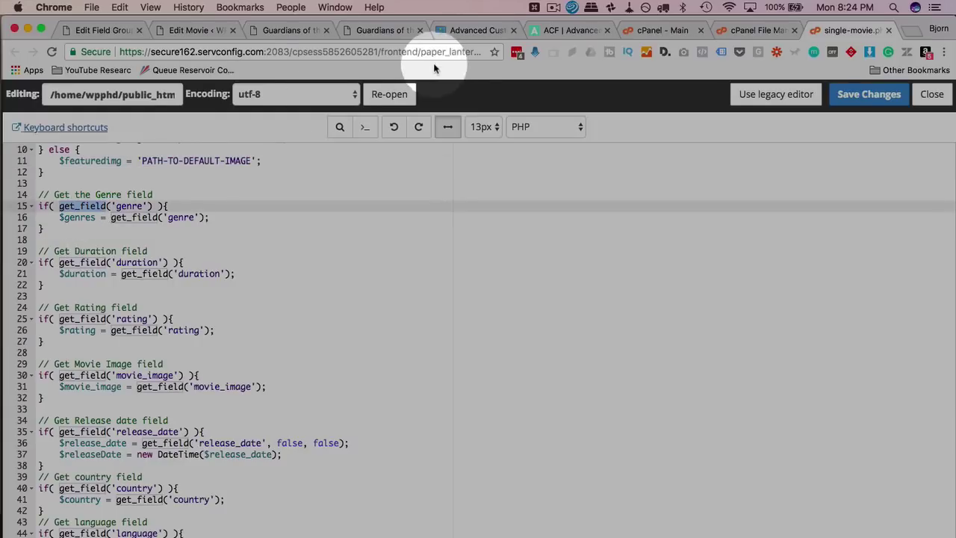
{"action": "left_click", "coordinate": [560, 31]}
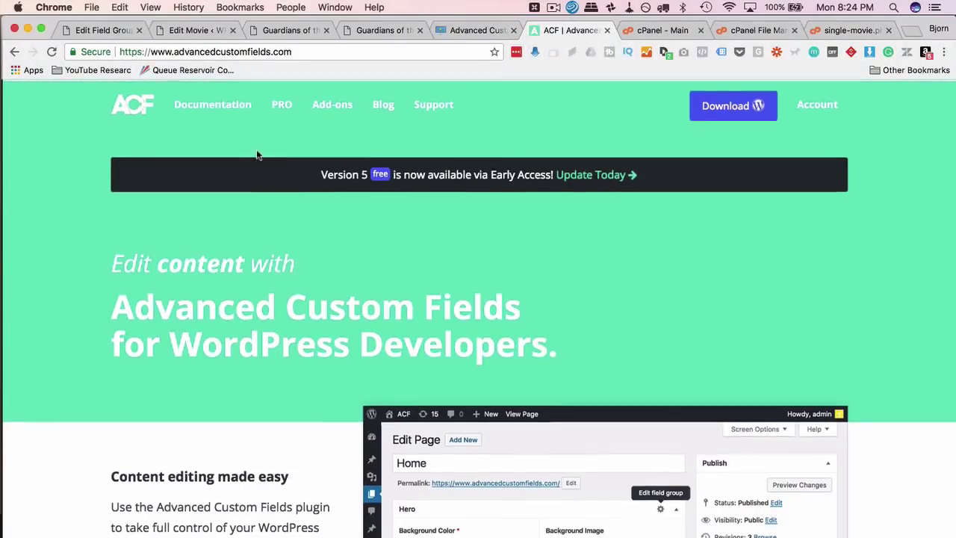
{"action": "left_click", "coordinate": [195, 106]}
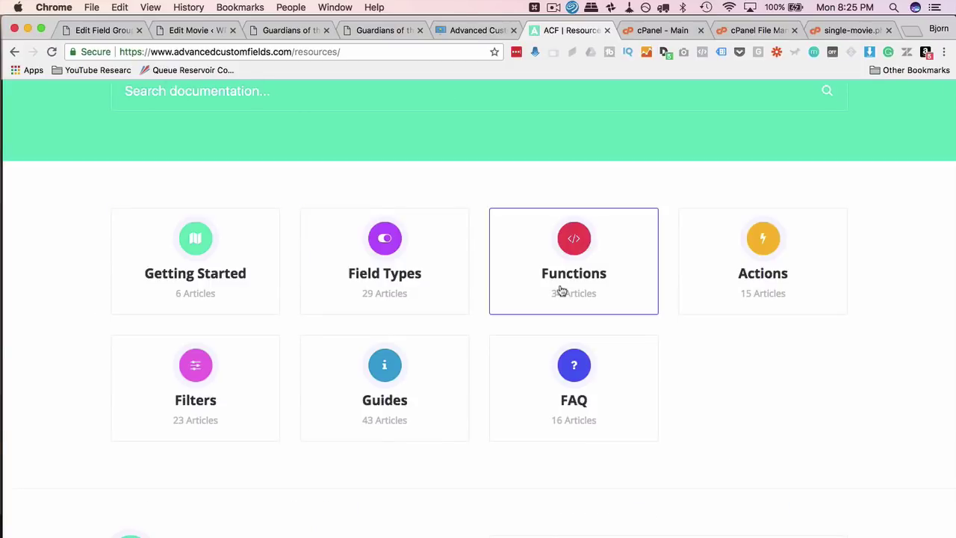
{"action": "left_click", "coordinate": [566, 267]}
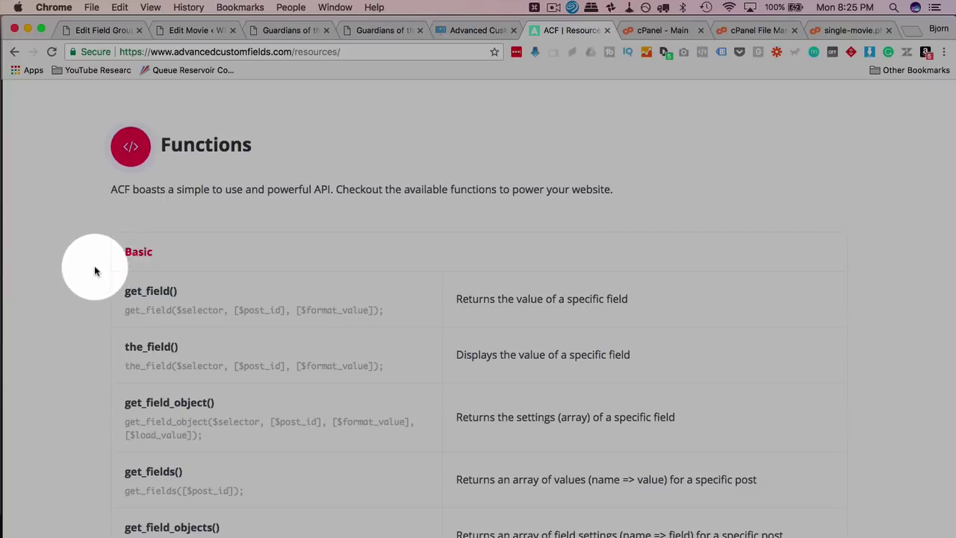
{"action": "scroll", "coordinate": [94, 266], "scroll_direction": "down", "scroll_amount": 2}
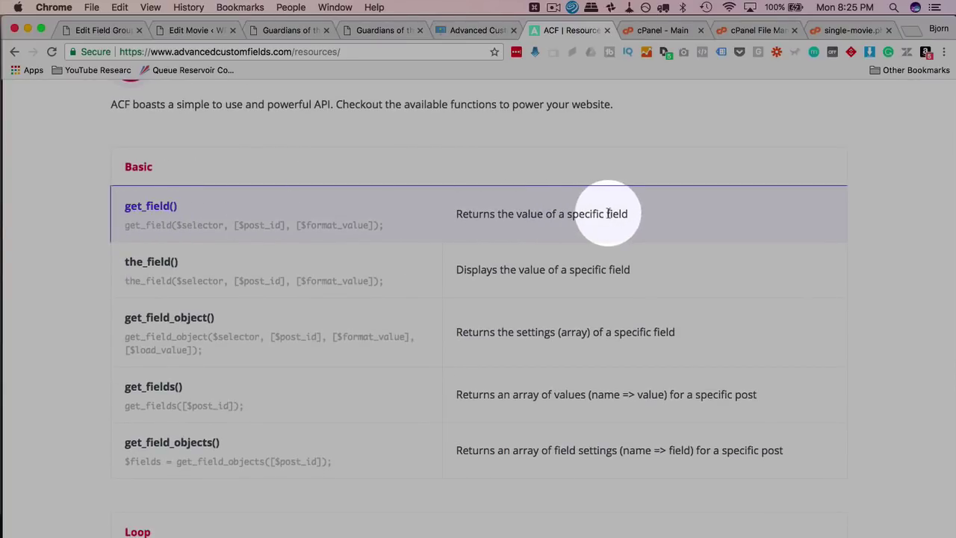
Select the 'genre' field name in the genre block's condition, and copy the field name movie_genre from the Movie Specifics field group
{"action": "left_click", "coordinate": [847, 30]}
{"action": "left_click", "coordinate": [108, 206]}
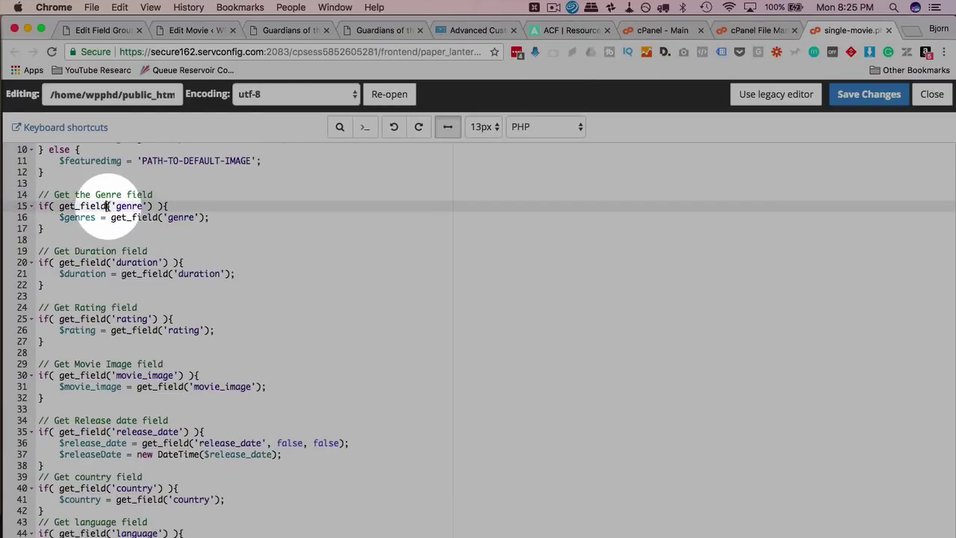
{"action": "left_click", "coordinate": [80, 218]}
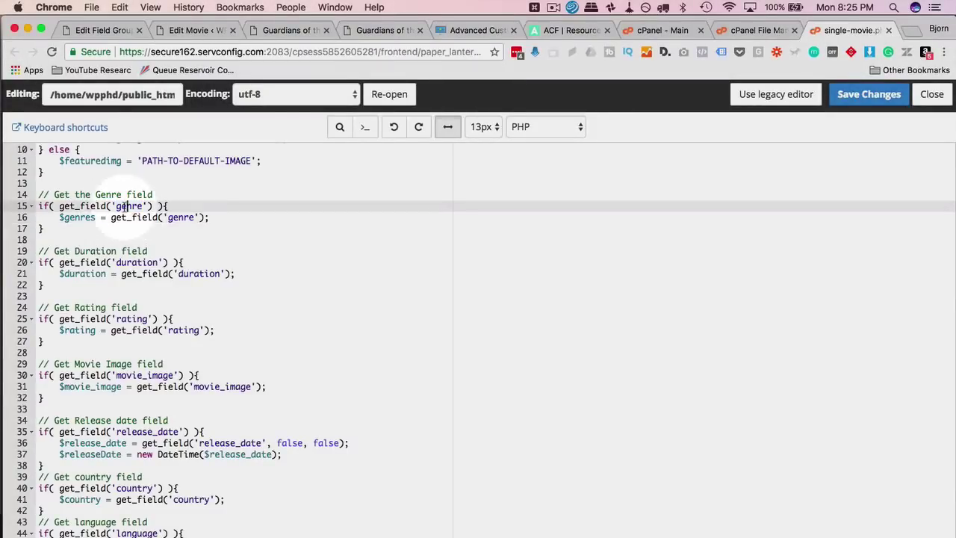
{"action": "double_click", "coordinate": [129, 206]}
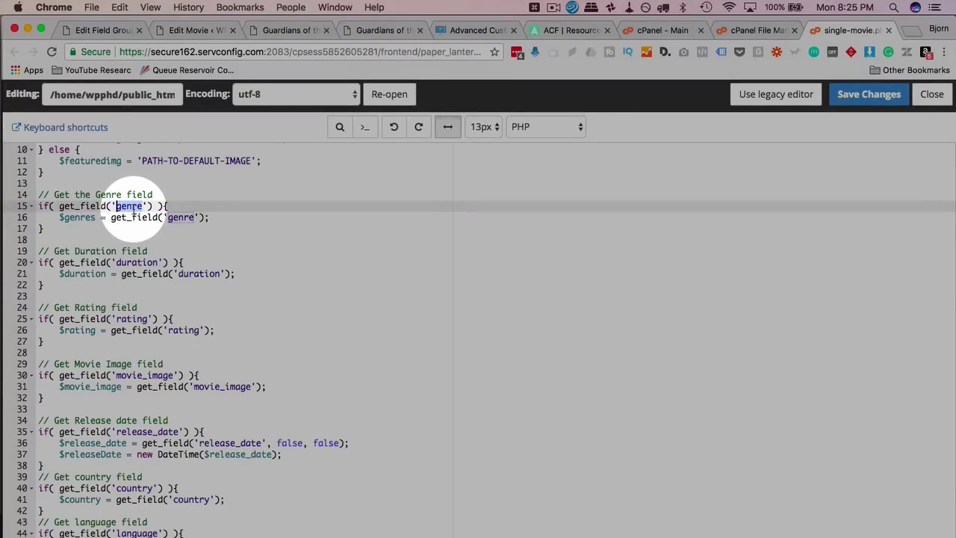
{"action": "left_click", "coordinate": [115, 31]}
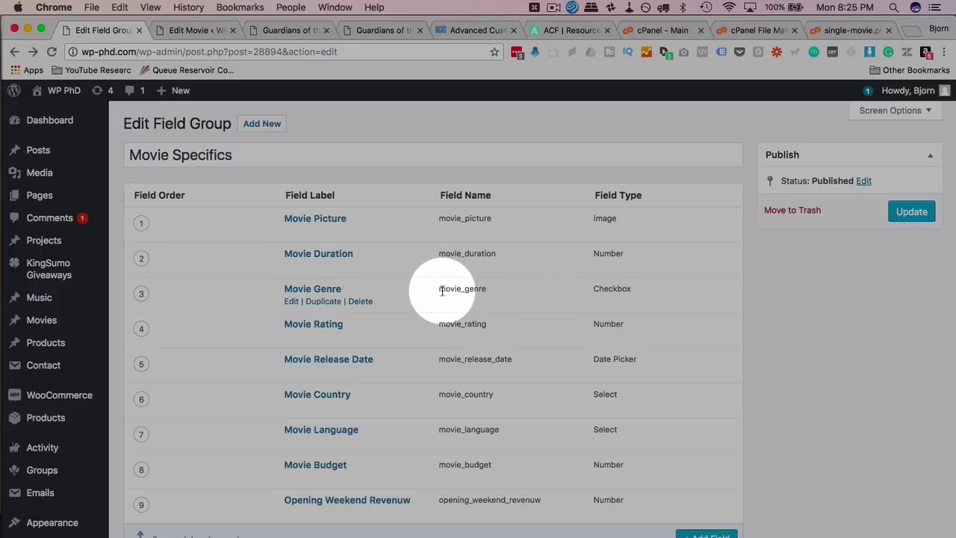
{"action": "double_click", "coordinate": [469, 288]}
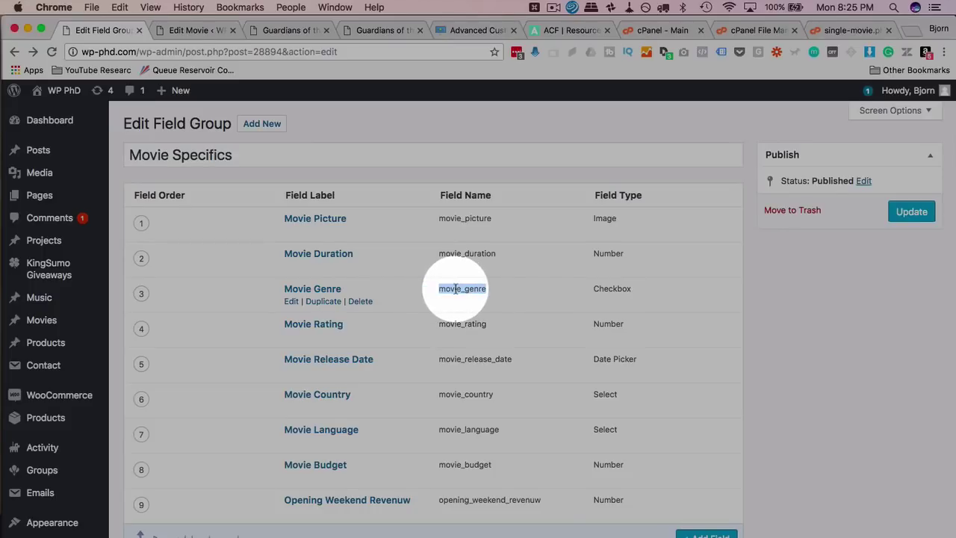
{"action": "right_click", "coordinate": [456, 292]}
{"action": "left_click", "coordinate": [467, 315]}
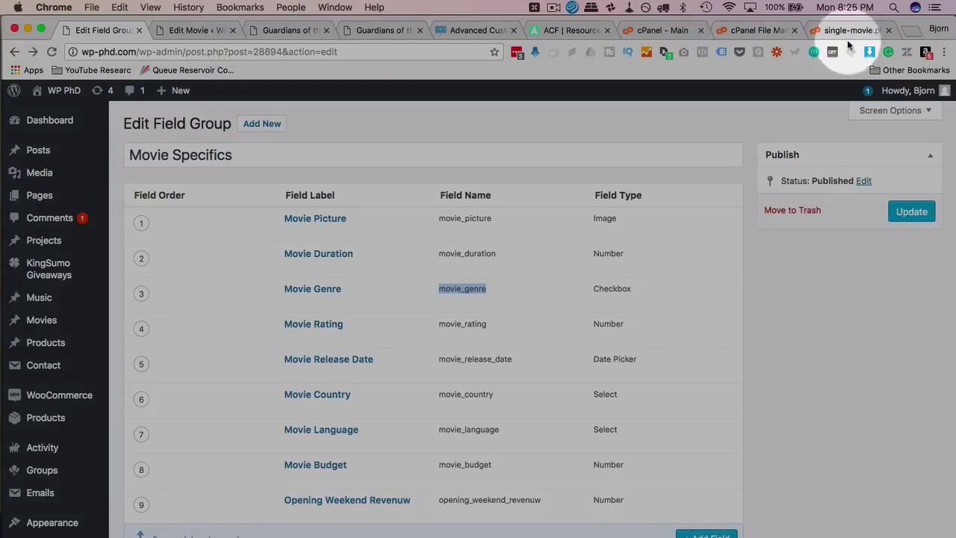
Replace 'genre' with movie_genre in both get_field calls of the genre block in single-movie.php
{"action": "left_click", "coordinate": [851, 31]}
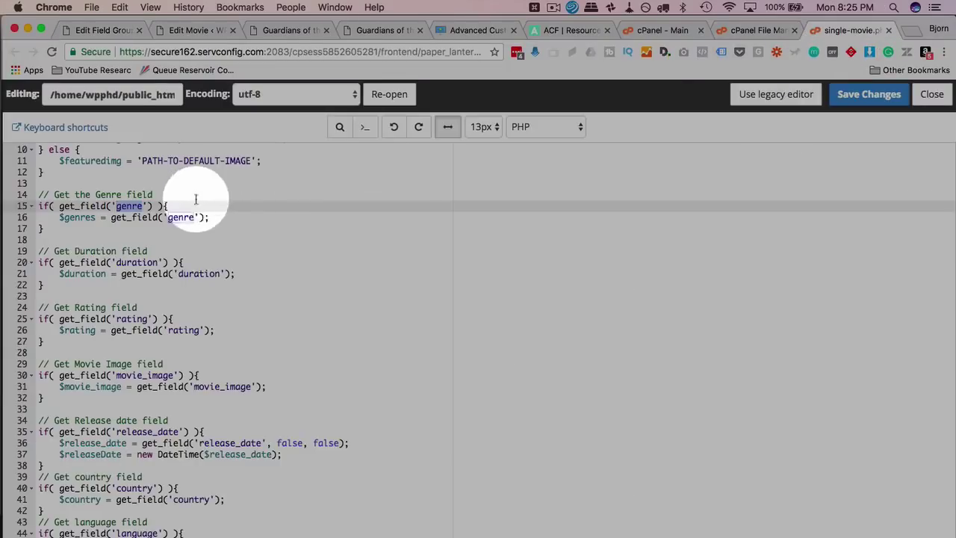
{"action": "right_click", "coordinate": [123, 205]}
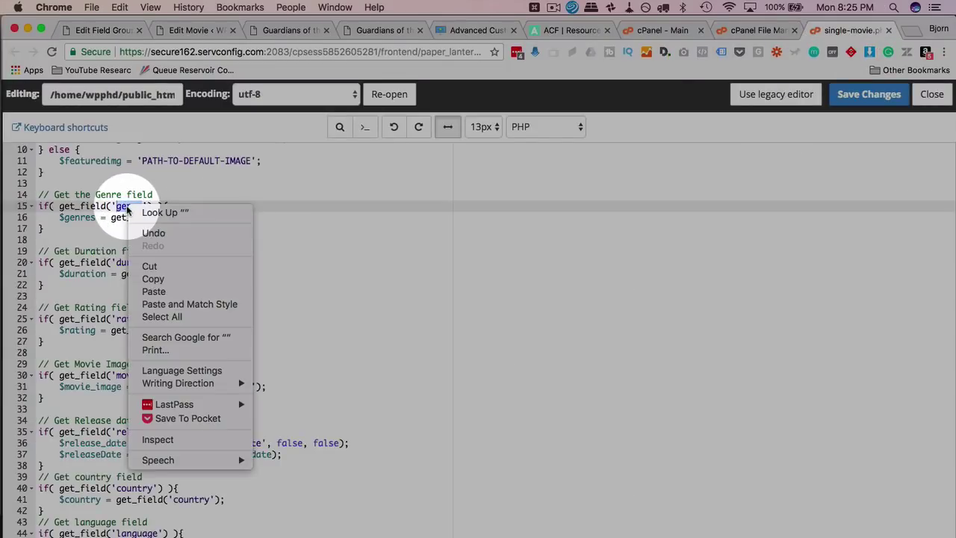
{"action": "left_click", "coordinate": [158, 291]}
{"action": "double_click", "coordinate": [181, 218]}
{"action": "right_click", "coordinate": [180, 216]}
{"action": "left_click", "coordinate": [216, 303]}
{"action": "left_click", "coordinate": [189, 219]}
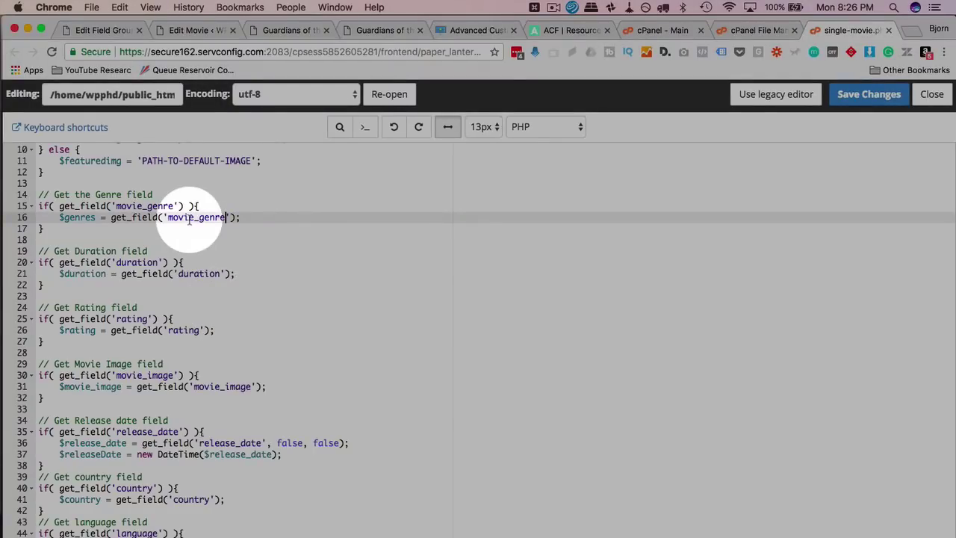
Examine the if condition around get_field('movie_genre') in the genre block
{"action": "left_click_drag", "start_coordinate": [39, 206], "coordinate": [195, 206]}
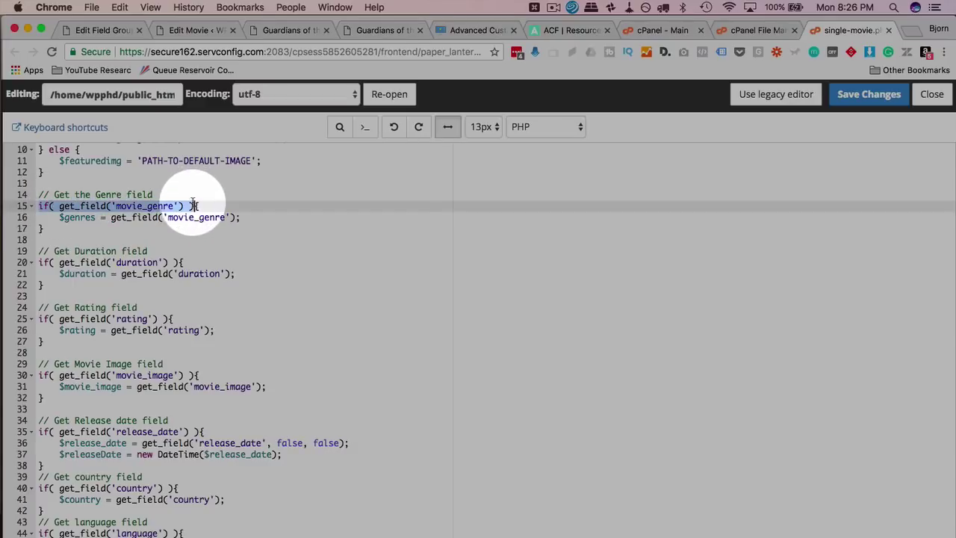
{"action": "left_click", "coordinate": [116, 205]}
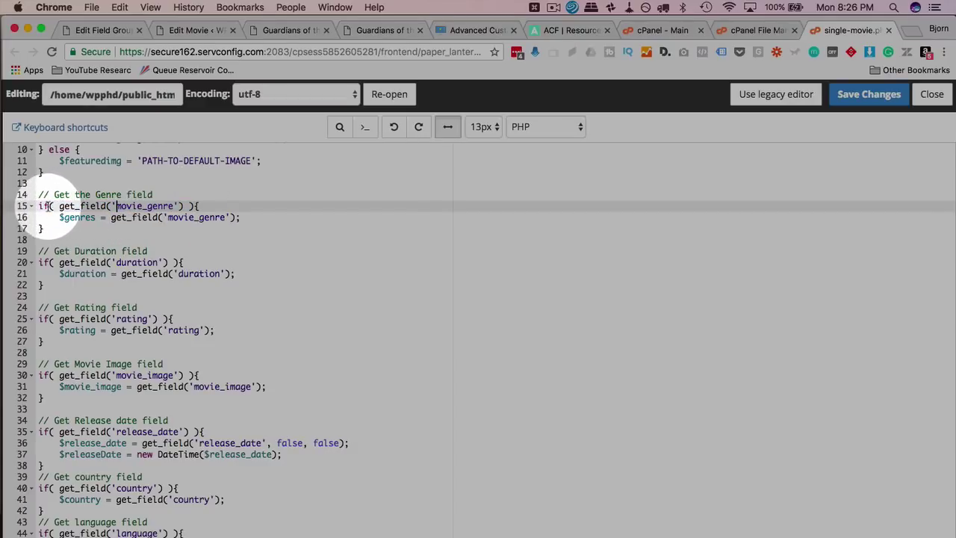
{"action": "left_click_drag", "start_coordinate": [180, 206], "coordinate": [184, 206]}
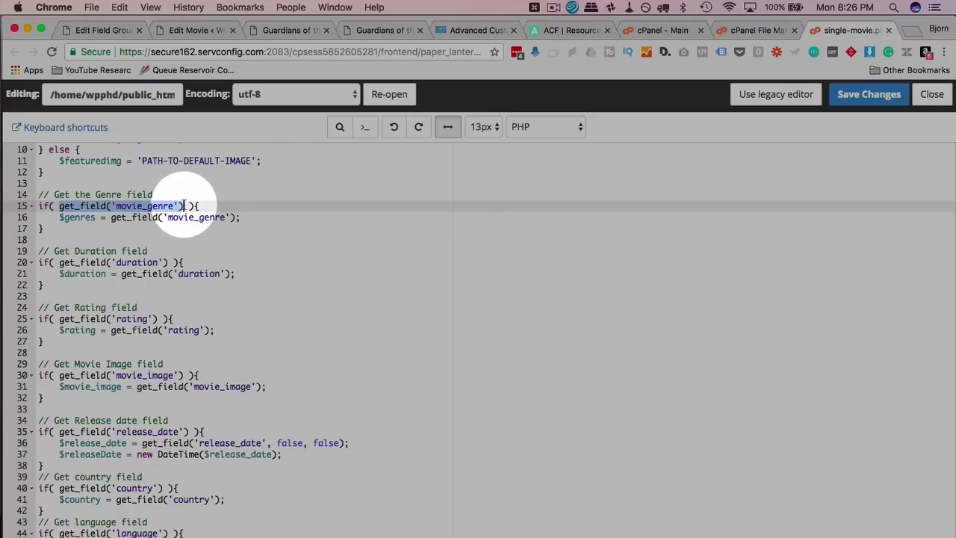
Examine the $genres variable and the get_field('movie_genre') call assigned to it in the genre block
{"action": "left_click_drag", "start_coordinate": [59, 217], "coordinate": [96, 217]}
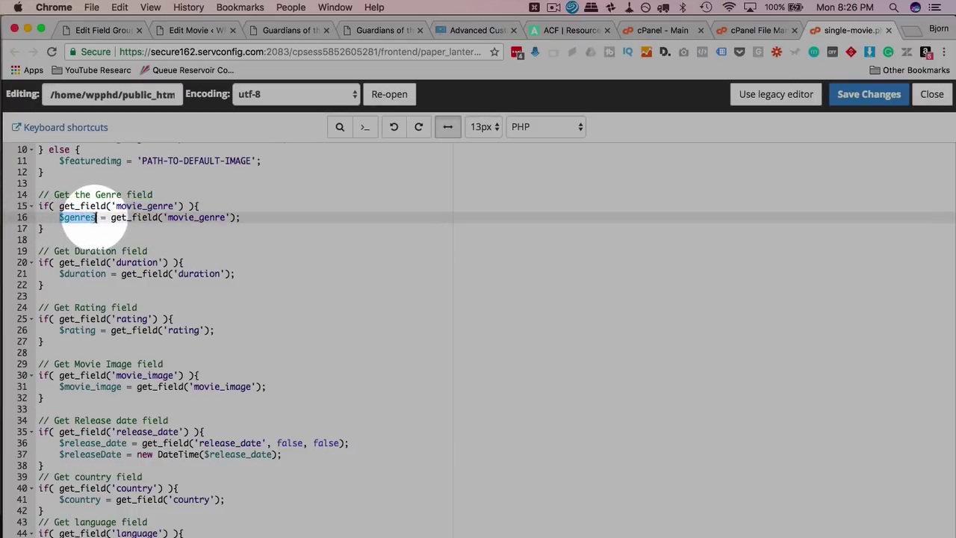
{"action": "left_click", "coordinate": [111, 218]}
{"action": "left_click_drag", "start_coordinate": [111, 218], "coordinate": [236, 218]}
Examine the duration block's get_field condition and the line that assigns the field to $duration
{"action": "scroll", "coordinate": [203, 248], "scroll_direction": "down", "scroll_amount": 3}
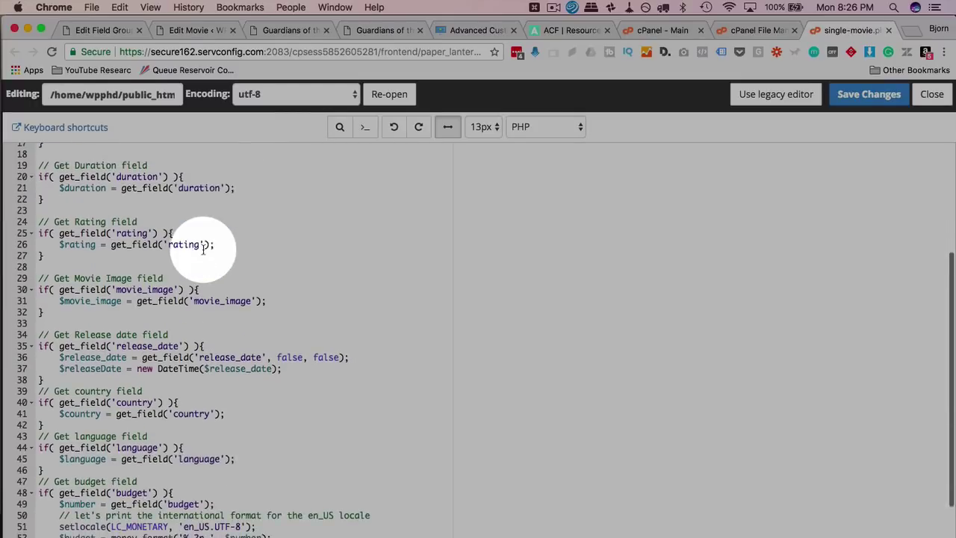
{"action": "left_click", "coordinate": [142, 187]}
{"action": "double_click", "coordinate": [139, 177]}
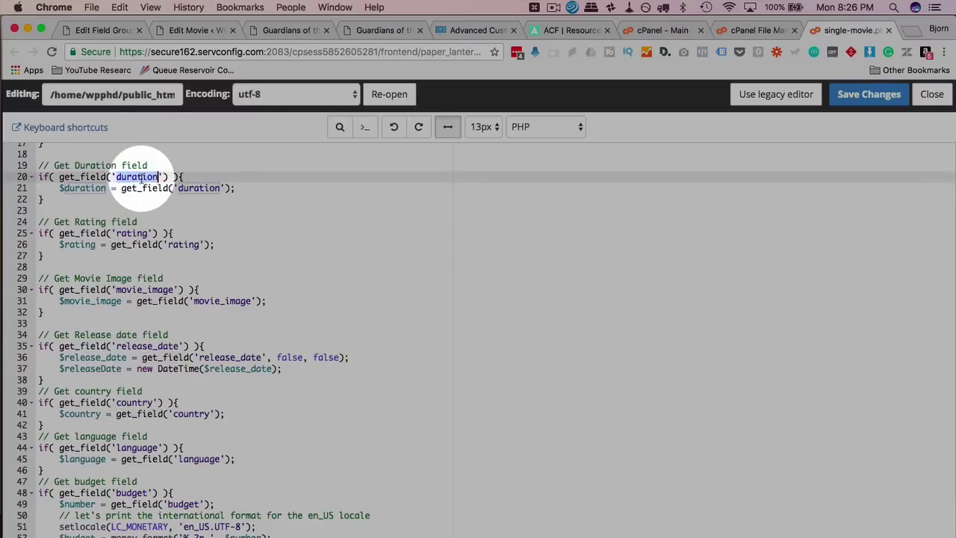
{"action": "left_click_drag", "start_coordinate": [59, 177], "coordinate": [169, 177]}
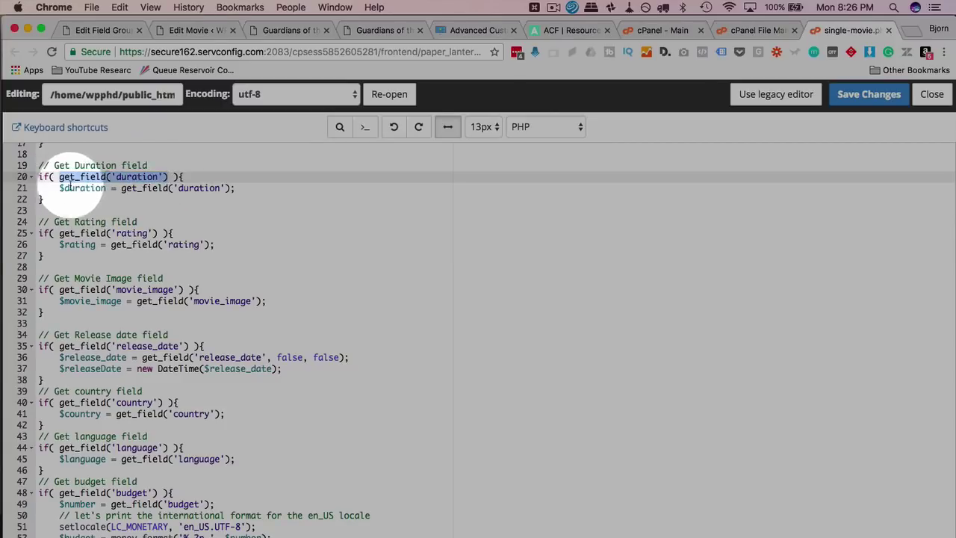
{"action": "left_click_drag", "start_coordinate": [58, 188], "coordinate": [234, 187]}
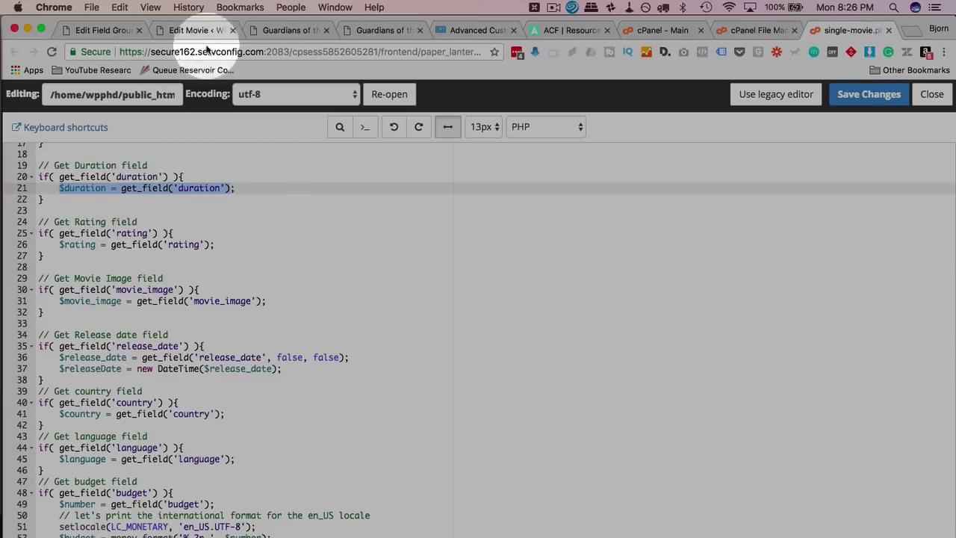
Copy the field name movie_duration from the Movie Specifics field group
{"action": "left_click", "coordinate": [82, 30]}
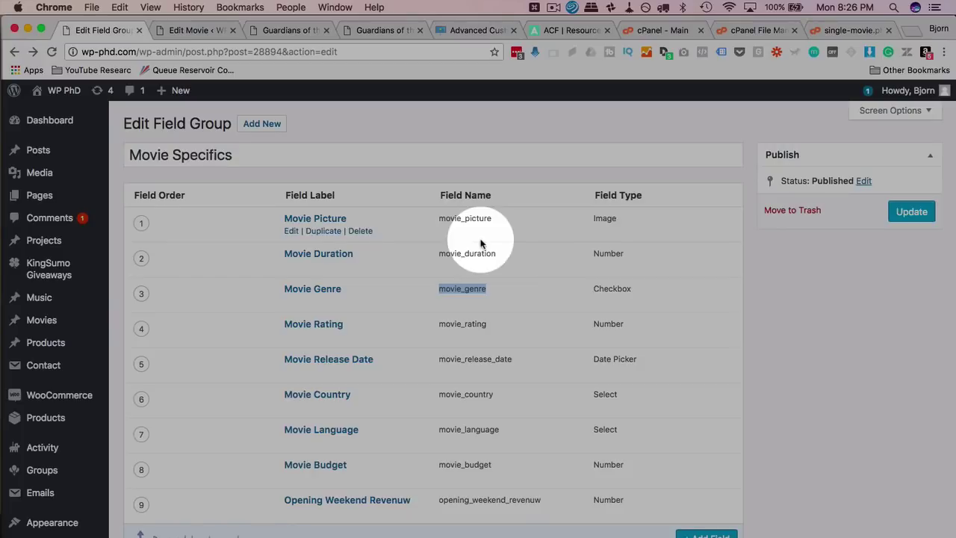
{"action": "double_click", "coordinate": [460, 254]}
{"action": "right_click", "coordinate": [459, 254]}
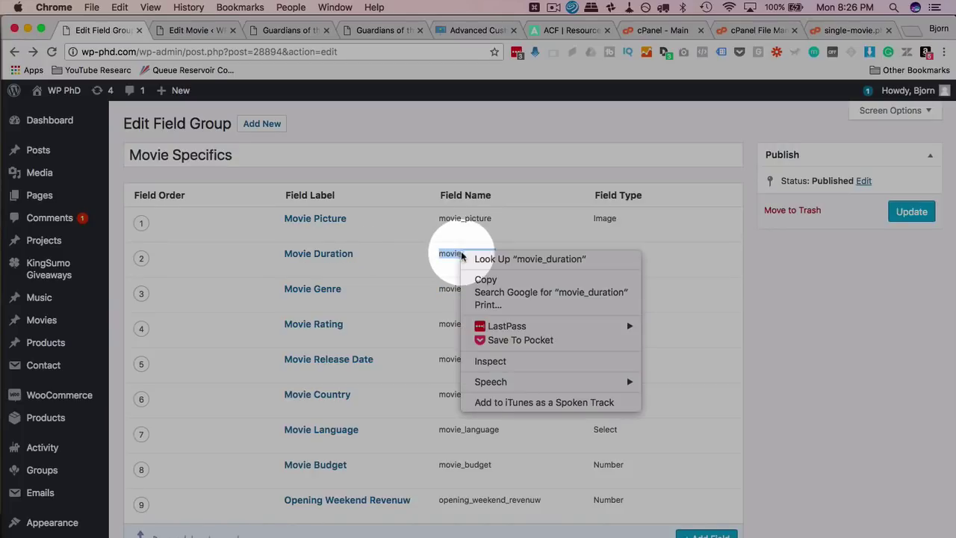
{"action": "left_click", "coordinate": [467, 279]}
Replace 'duration' with movie_duration in both get_field calls of the duration block in single-movie.php
{"action": "left_click", "coordinate": [832, 29]}
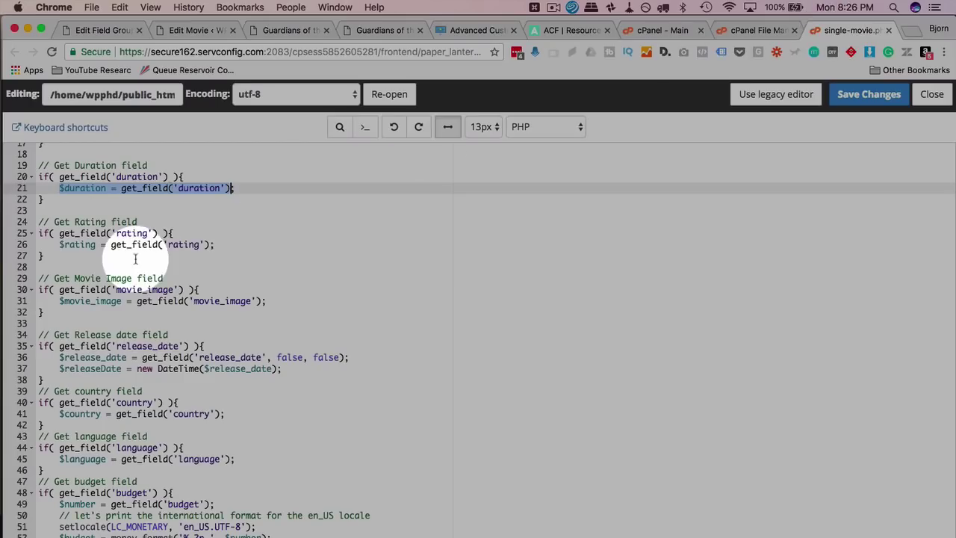
{"action": "left_click", "coordinate": [137, 177]}
{"action": "double_click", "coordinate": [137, 177]}
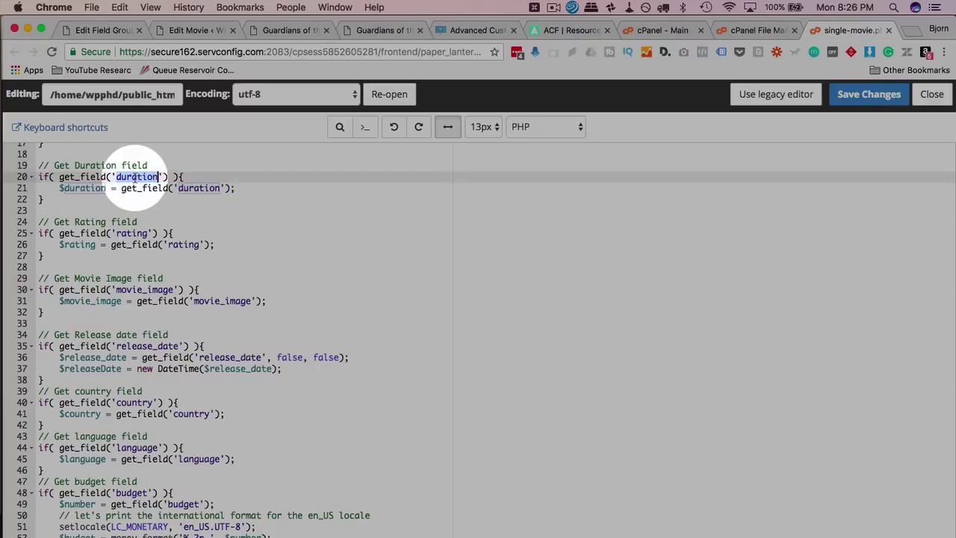
{"action": "right_click", "coordinate": [137, 177]}
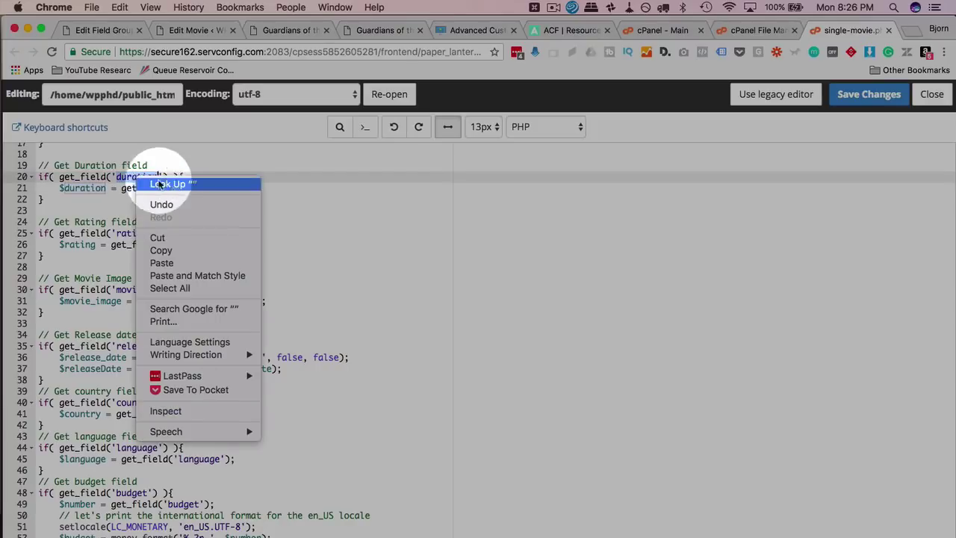
{"action": "left_click", "coordinate": [162, 263]}
{"action": "double_click", "coordinate": [191, 188]}
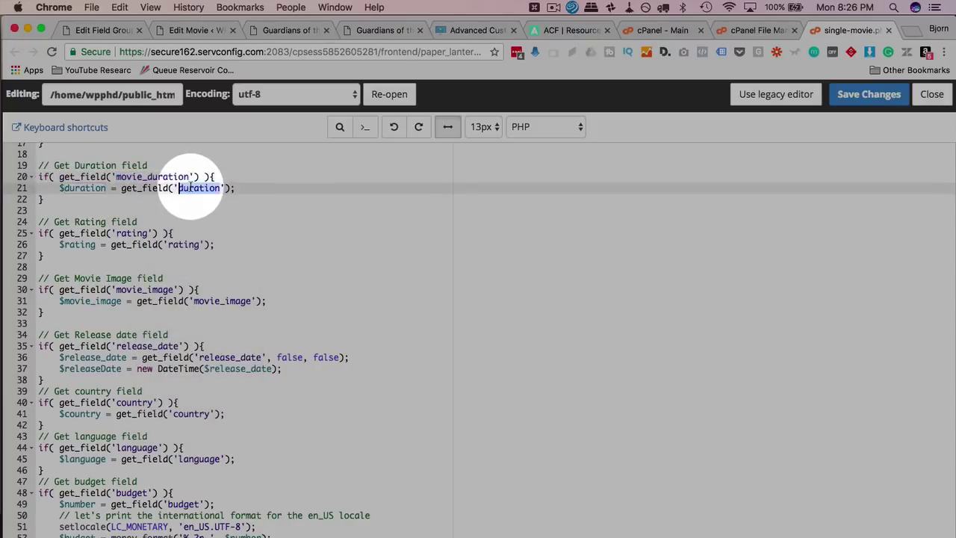
{"action": "right_click", "coordinate": [191, 188]}
{"action": "left_click", "coordinate": [216, 273]}
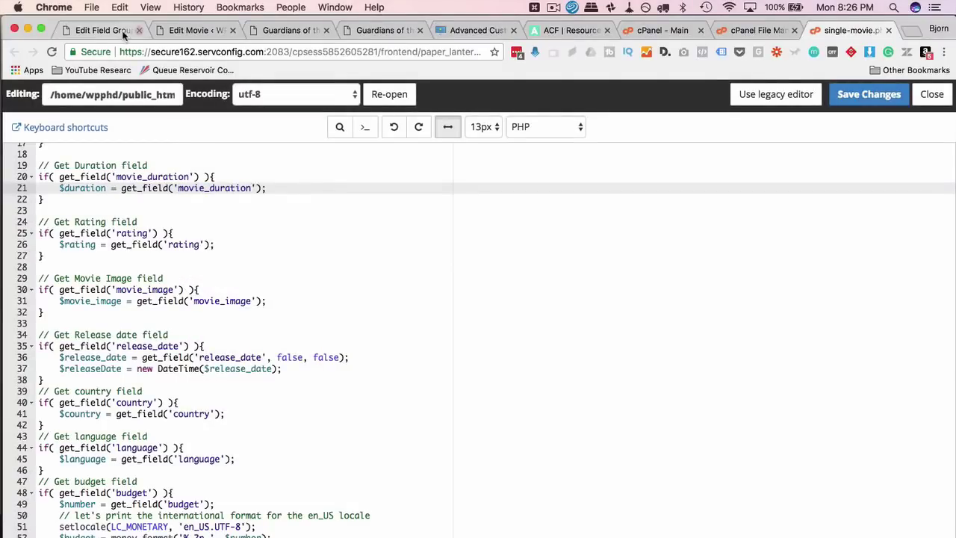
Select the 'rating' field name in the condition of the rating block in single-movie.php
{"action": "left_click", "coordinate": [119, 30]}
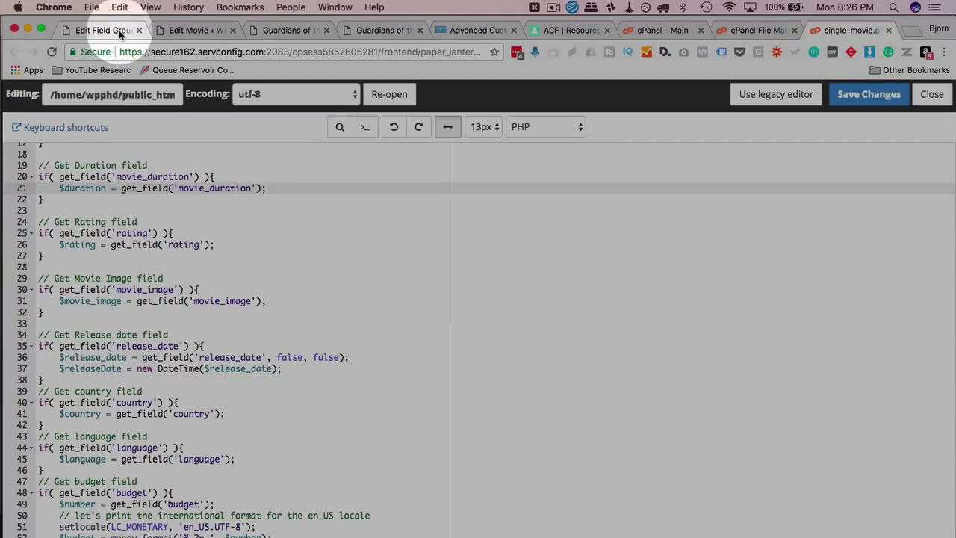
{"action": "double_click", "coordinate": [137, 234]}
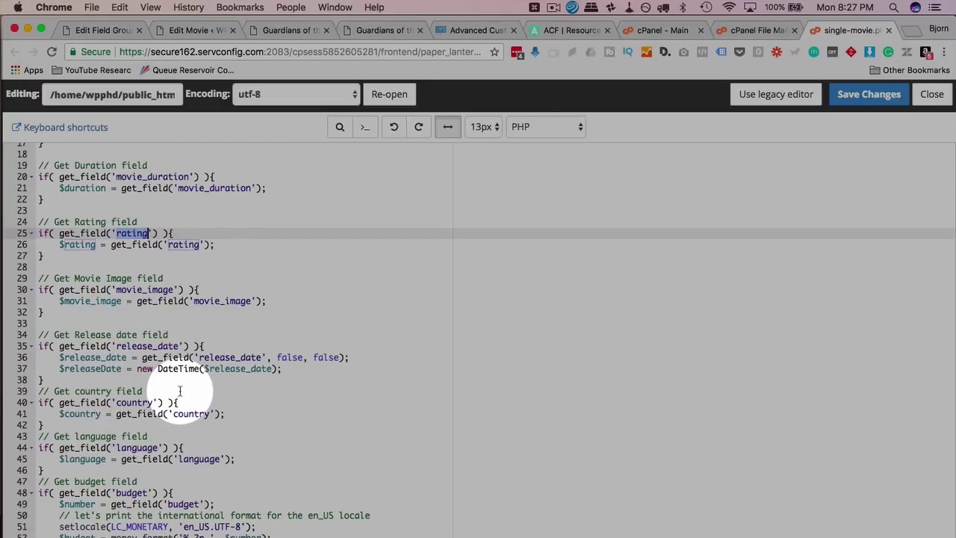
{"action": "double_click", "coordinate": [131, 233]}
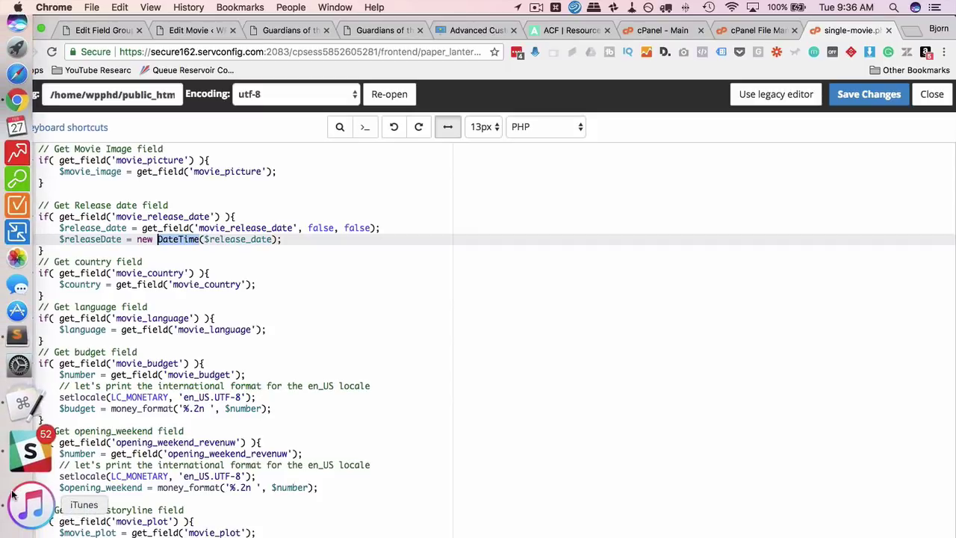
Decline the iPhone software update in iTunes and return to the single-movie.php editor in Chrome
{"action": "left_click", "coordinate": [12, 495]}
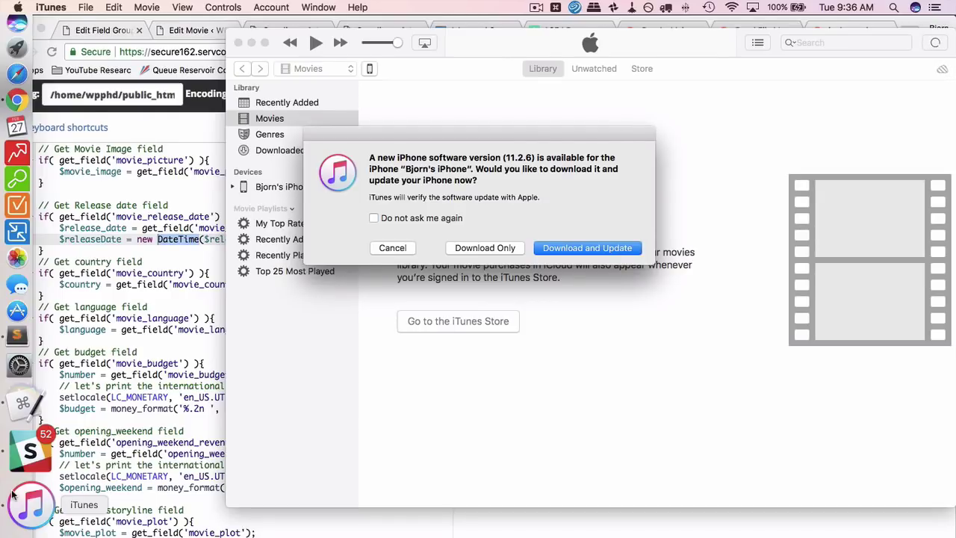
{"action": "left_click", "coordinate": [389, 251]}
{"action": "mouse_move", "coordinate": [21, 497]}
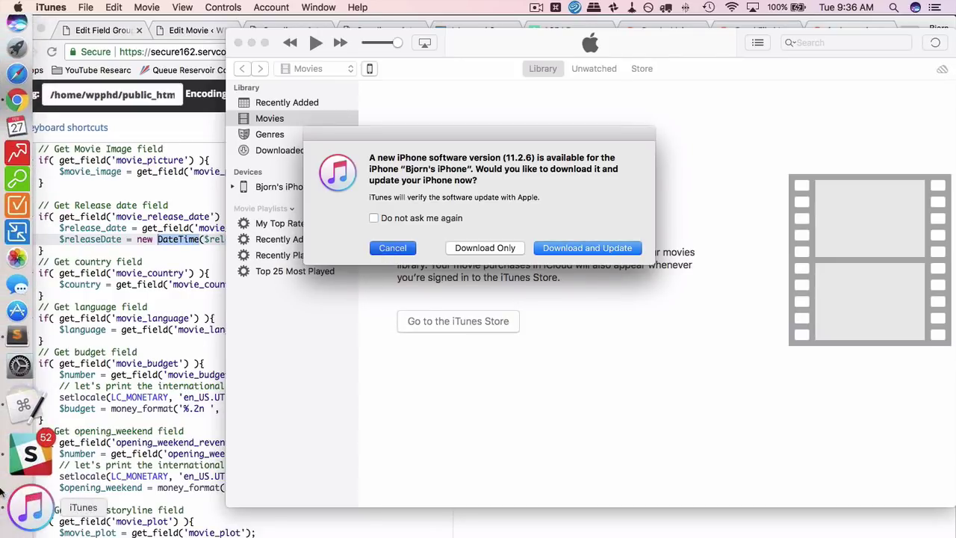
{"action": "right_click", "coordinate": [21, 497]}
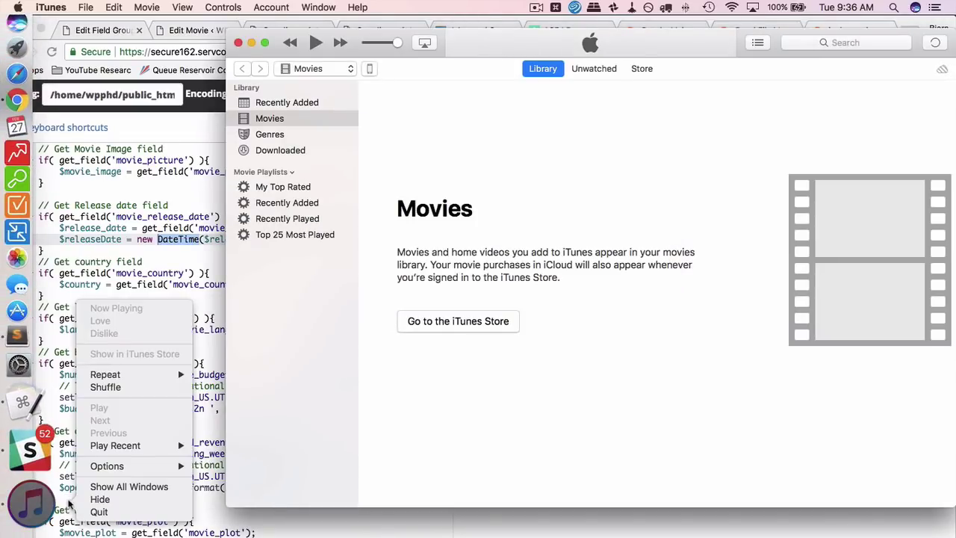
{"action": "left_click", "coordinate": [92, 511]}
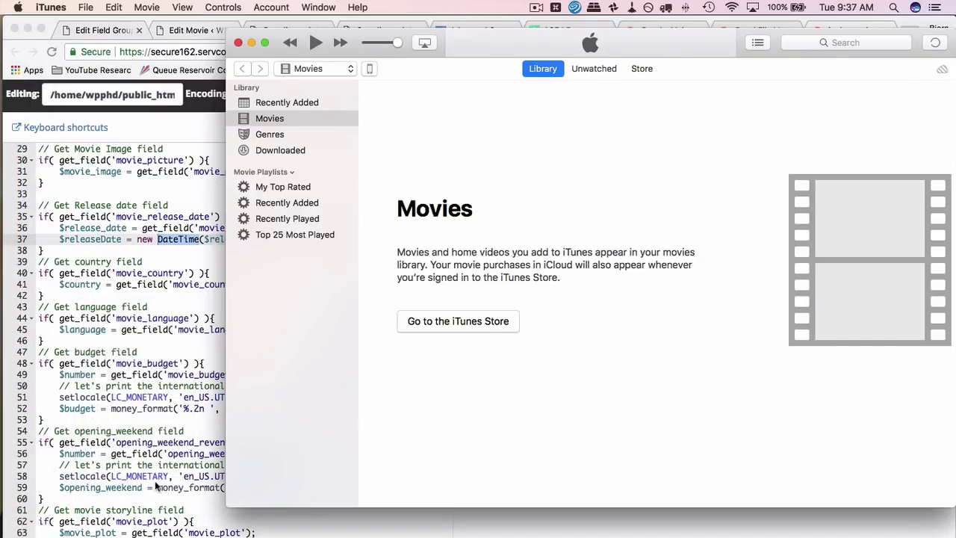
{"action": "mouse_move", "coordinate": [3, 527]}
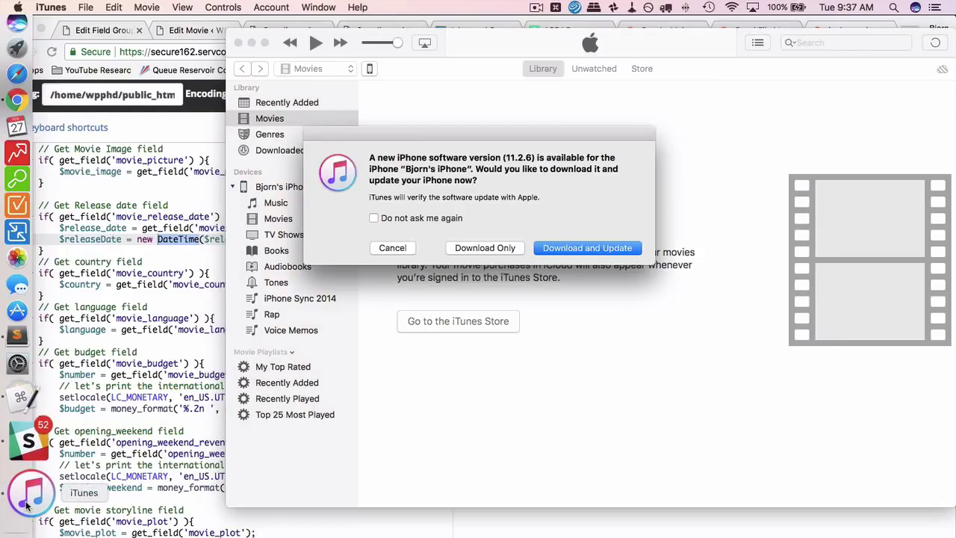
{"action": "right_click", "coordinate": [26, 504]}
{"action": "left_click", "coordinate": [396, 254]}
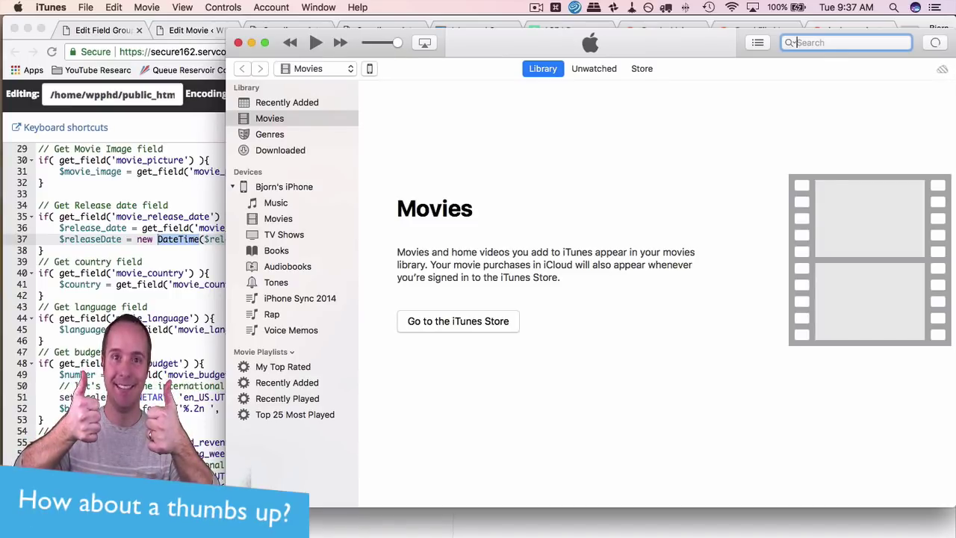
{"action": "mouse_move", "coordinate": [2, 404]}
{"action": "key", "text": "super+Tab"}
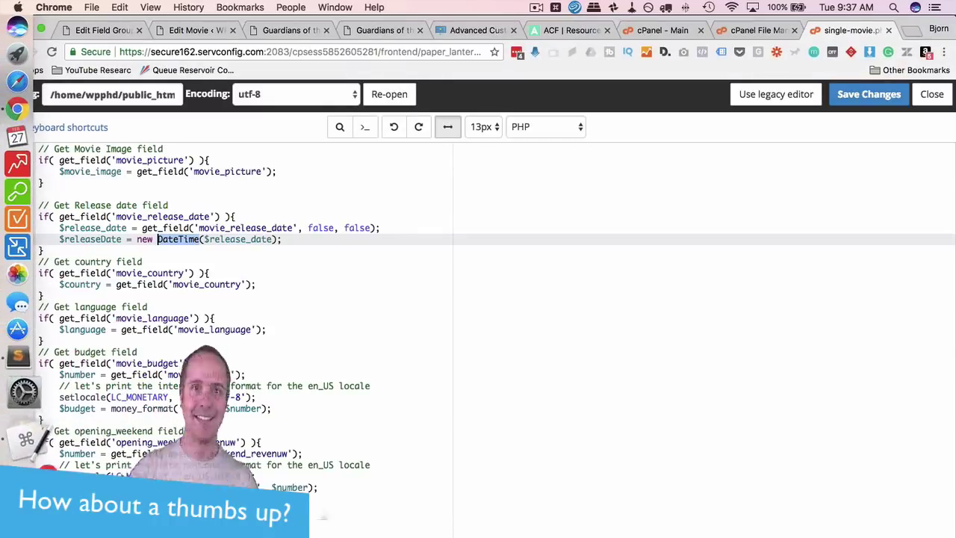
Copy the class name DateTime from the release date block and search Google for "DateTime php" in a new browser tab
{"action": "left_click", "coordinate": [127, 476]}
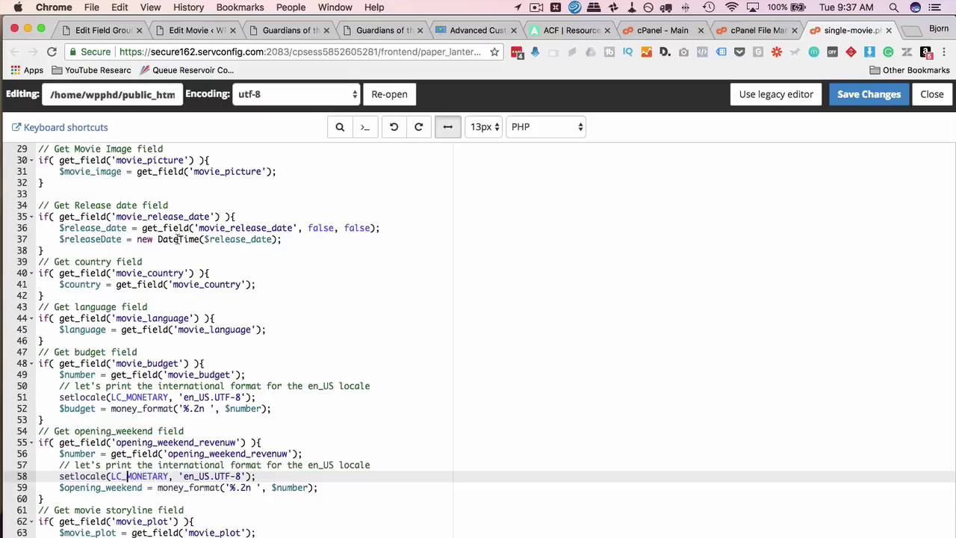
{"action": "double_click", "coordinate": [178, 239]}
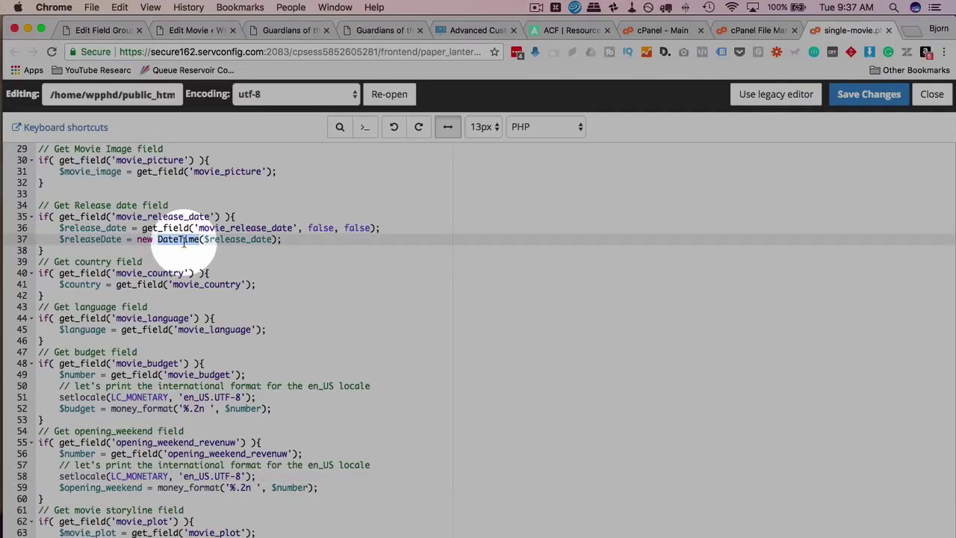
{"action": "right_click", "coordinate": [183, 242]}
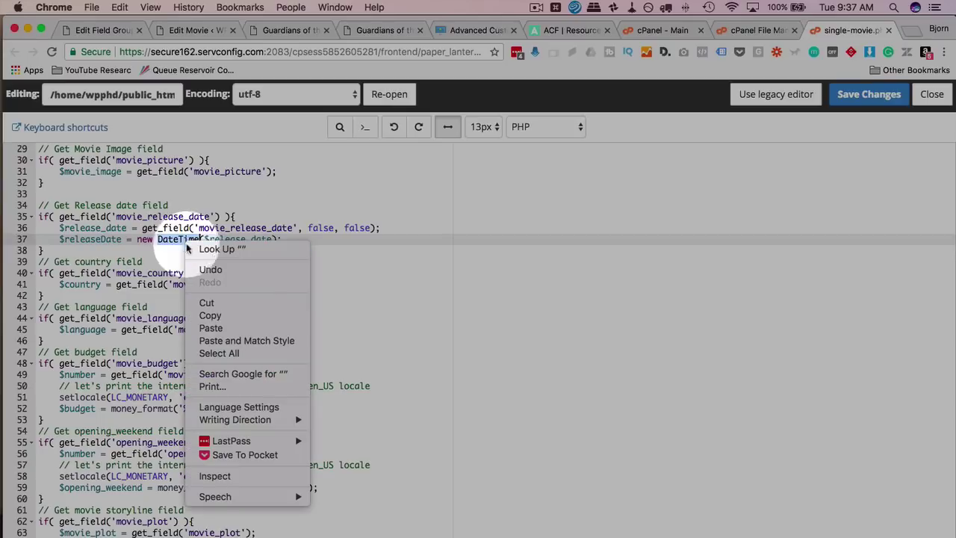
{"action": "left_click", "coordinate": [221, 315]}
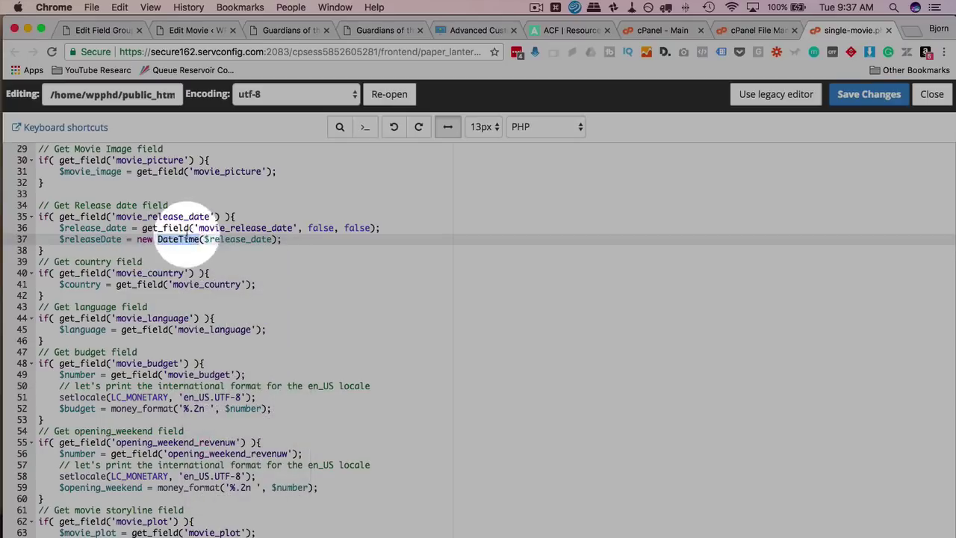
{"action": "key", "text": "super+t"}
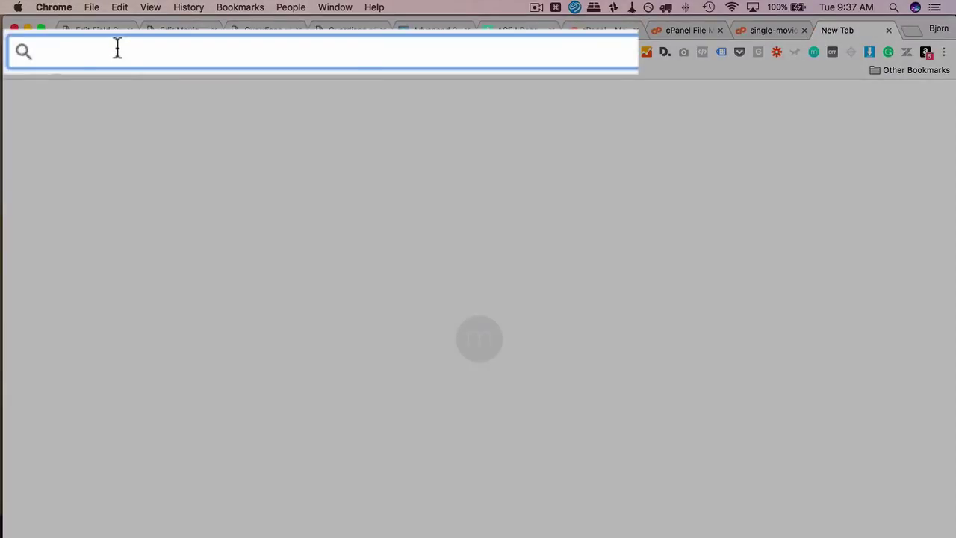
{"action": "right_click", "coordinate": [118, 47]}
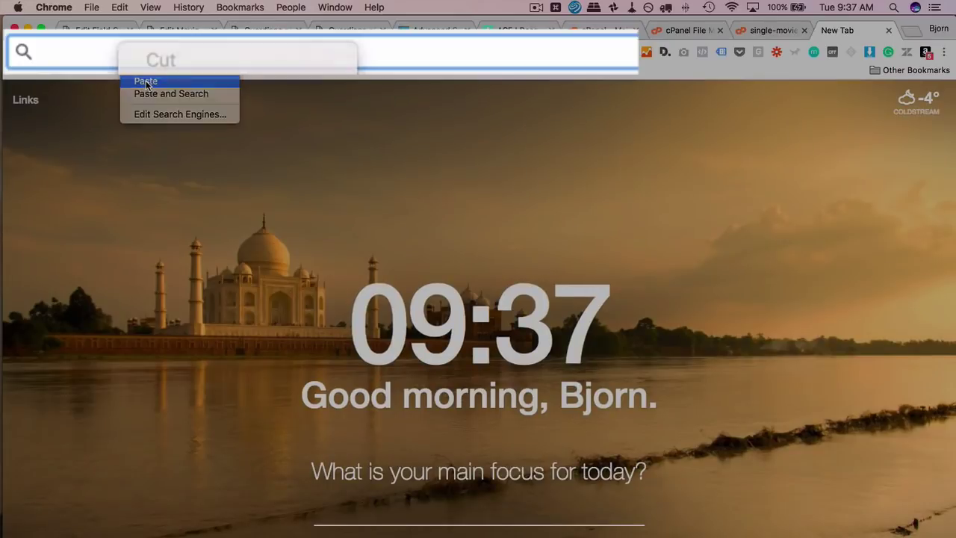
{"action": "left_click", "coordinate": [146, 82]}
{"action": "type", "text": "php"}
{"action": "key", "text": "Return"}
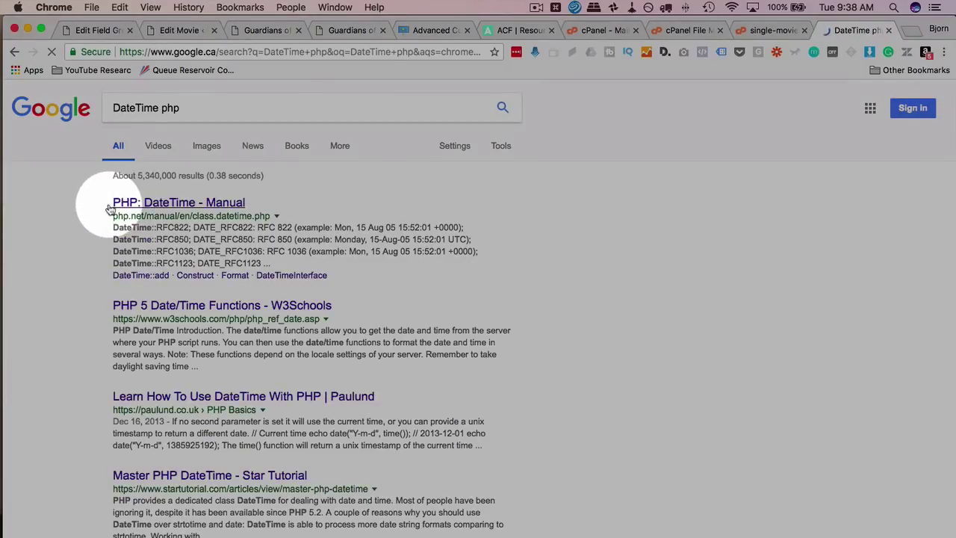
Open the PHP manual's page on the DateTime class and examine its methods, format constants and user contributed notes
{"action": "left_click", "coordinate": [239, 203]}
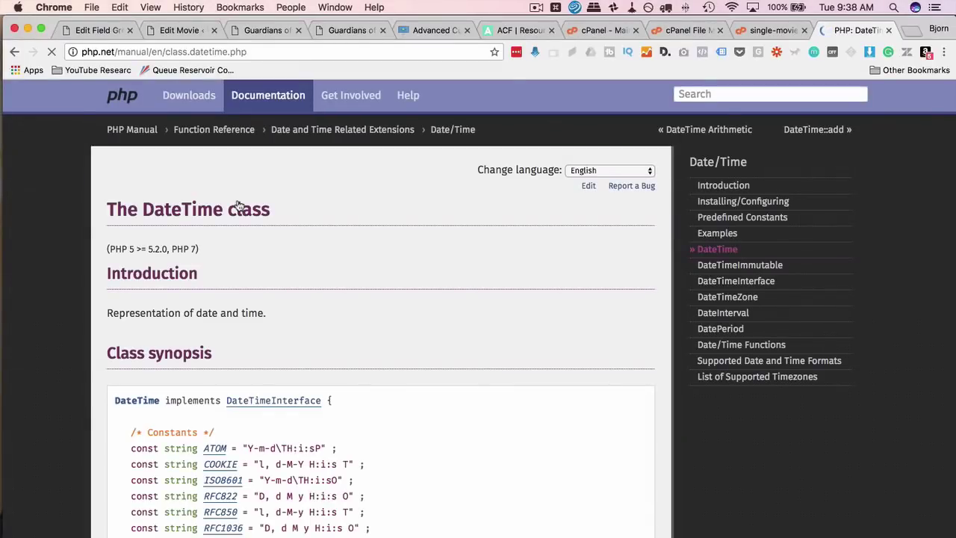
{"action": "scroll", "coordinate": [84, 470], "scroll_direction": "down", "scroll_amount": 3}
{"action": "scroll", "coordinate": [84, 470], "scroll_direction": "down", "scroll_amount": 12}
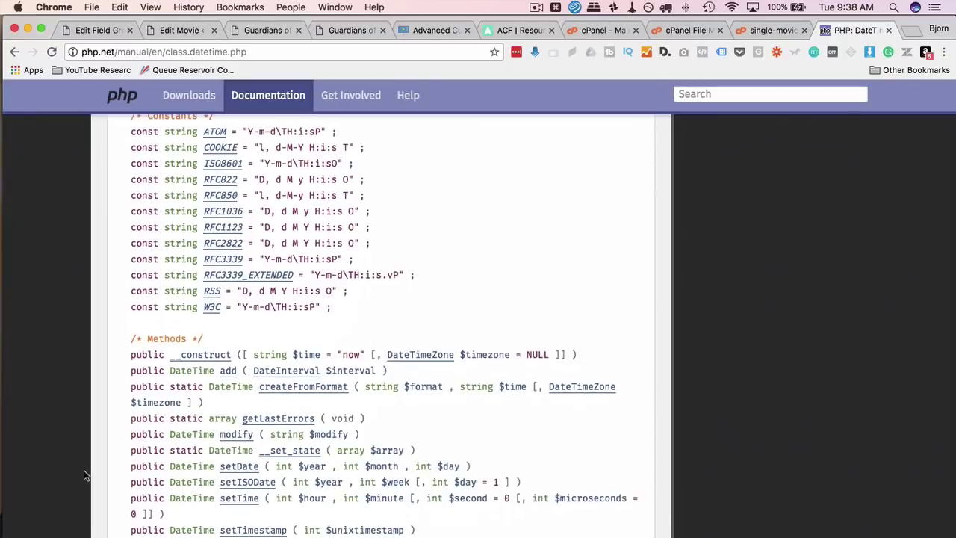
{"action": "scroll", "coordinate": [83, 470], "scroll_direction": "down", "scroll_amount": 15}
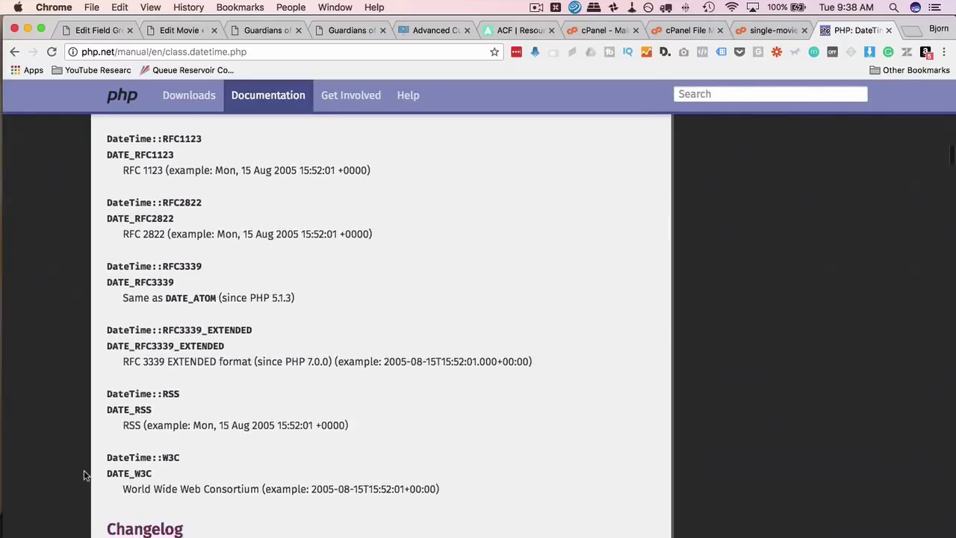
{"action": "scroll", "coordinate": [84, 475], "scroll_direction": "down", "scroll_amount": 1}
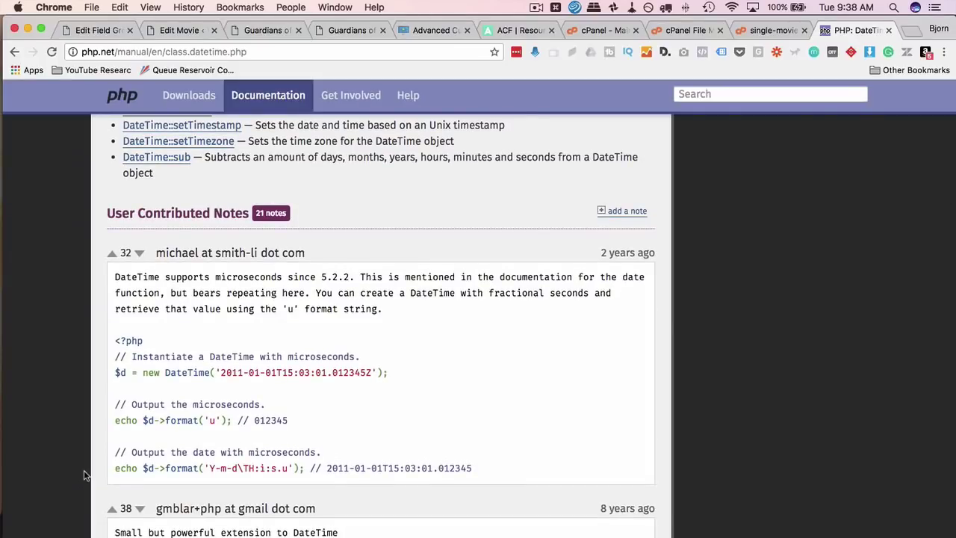
Return to single-movie.php and examine the DateTime object created for $releaseDate in the release date block
{"action": "left_click", "coordinate": [762, 30]}
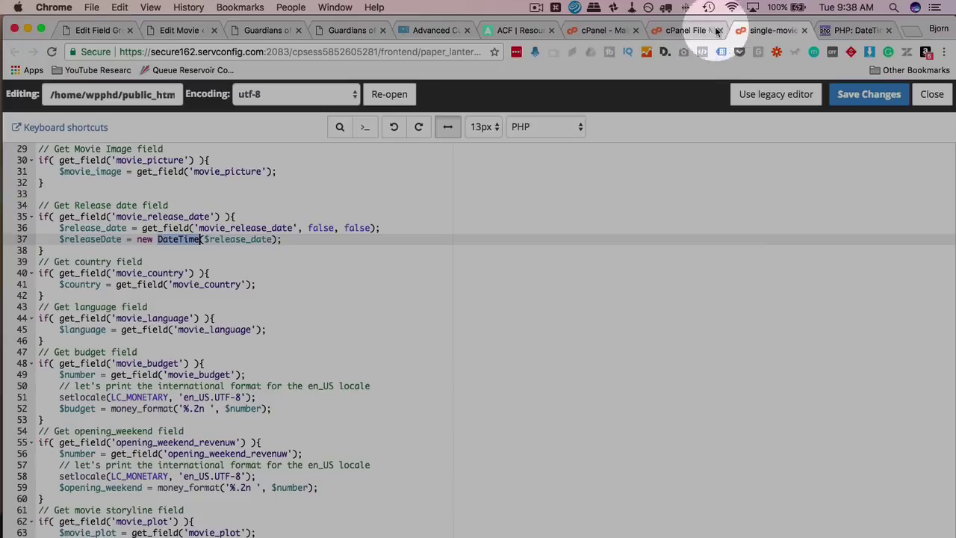
{"action": "double_click", "coordinate": [166, 241]}
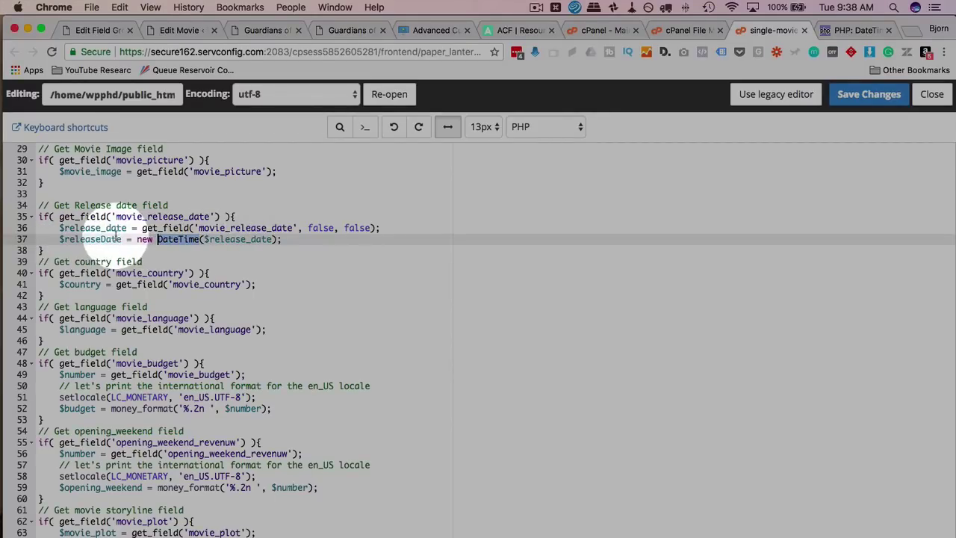
Compare the budget and opening weekend blocks, checking the field names movie_budget and opening_weekend_revenuw and the LC_MONETARY setting
{"action": "left_click", "coordinate": [120, 418]}
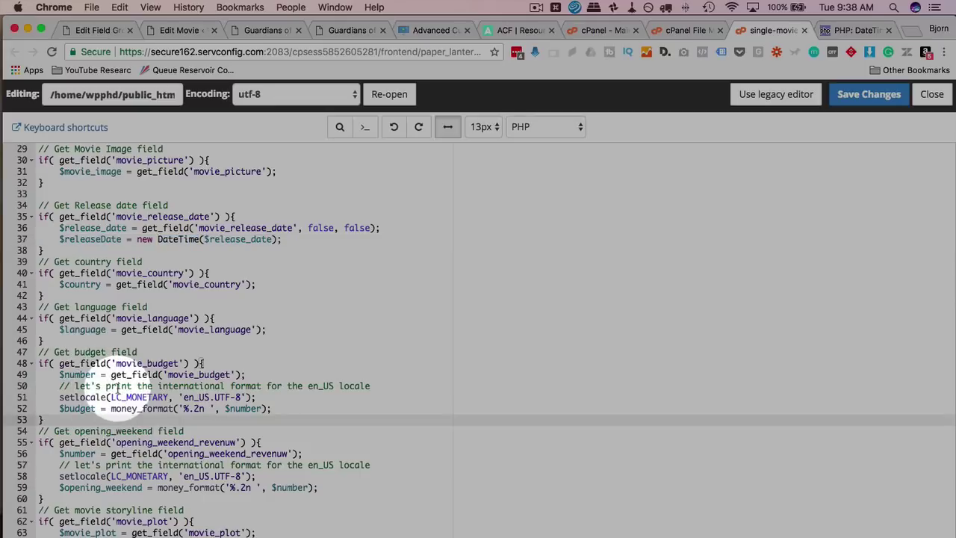
{"action": "double_click", "coordinate": [133, 398]}
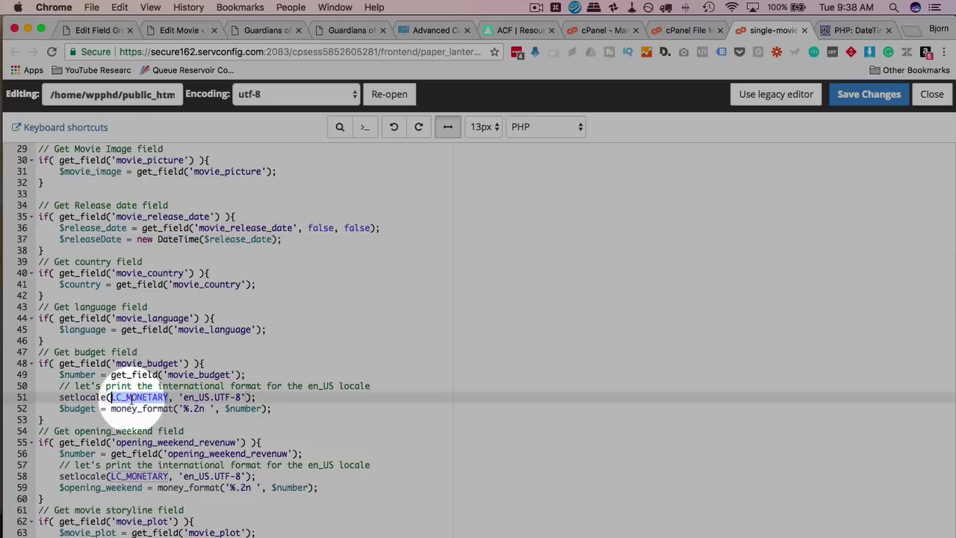
{"action": "double_click", "coordinate": [142, 364]}
{"action": "double_click", "coordinate": [195, 443]}
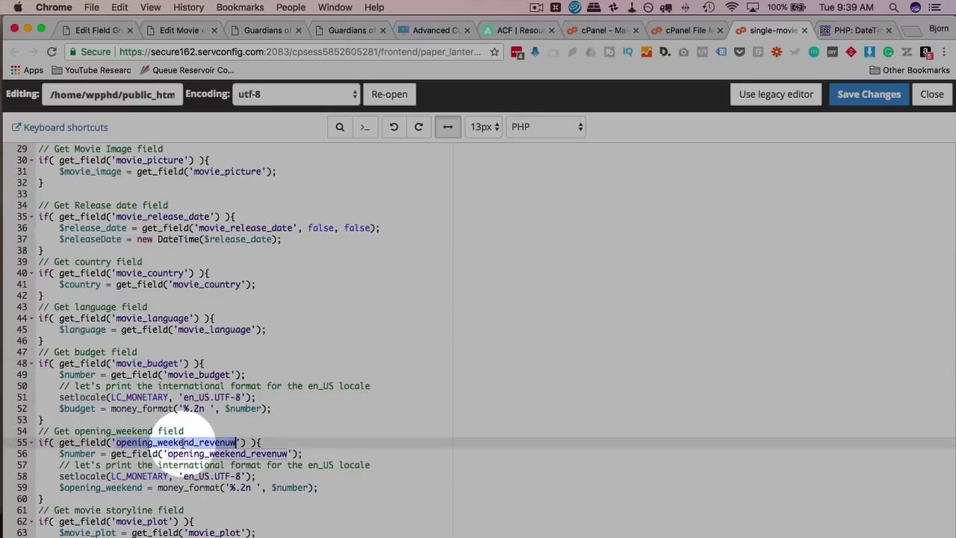
{"action": "left_click", "coordinate": [232, 442]}
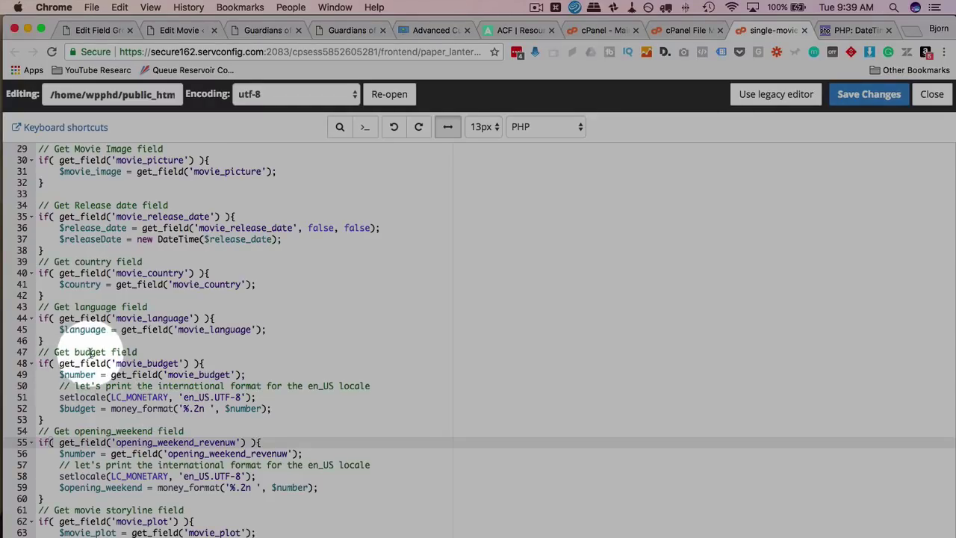
Examine how the budget block stores movie_budget in $number and formats it with setlocale, LC_MONETARY, 'en_US.UTF-8' and money_format
{"action": "left_click", "coordinate": [147, 363]}
{"action": "double_click", "coordinate": [147, 363]}
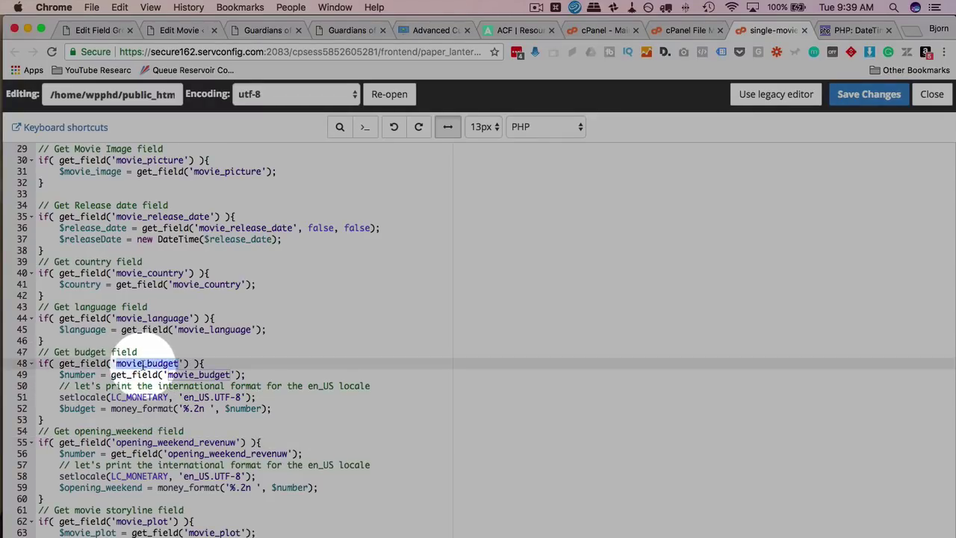
{"action": "double_click", "coordinate": [78, 374]}
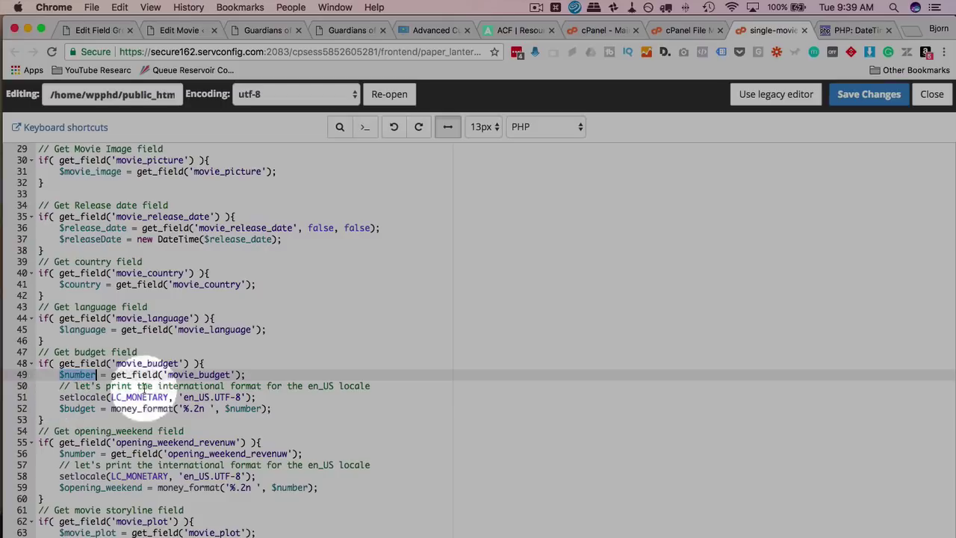
{"action": "left_click_drag", "start_coordinate": [105, 389], "coordinate": [288, 406]}
{"action": "left_click", "coordinate": [292, 408]}
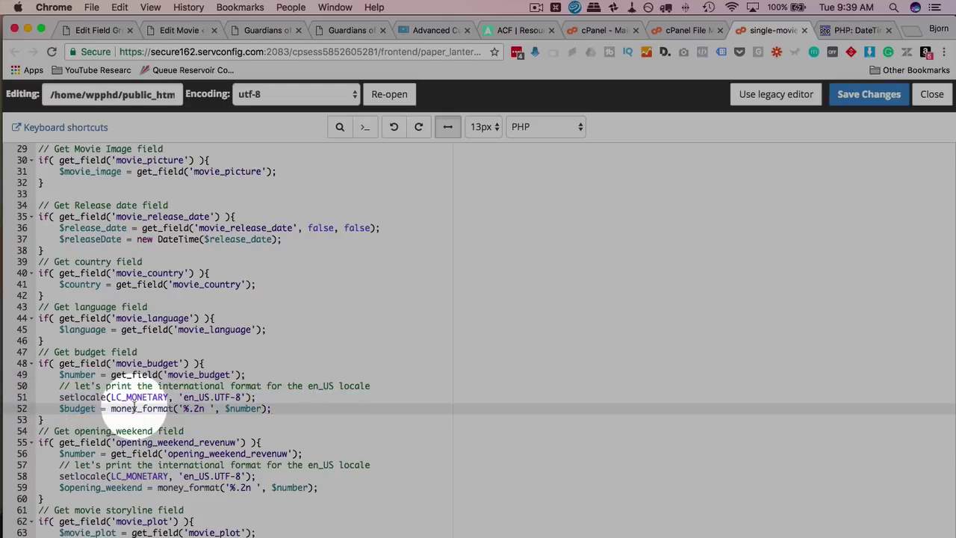
{"action": "double_click", "coordinate": [147, 408]}
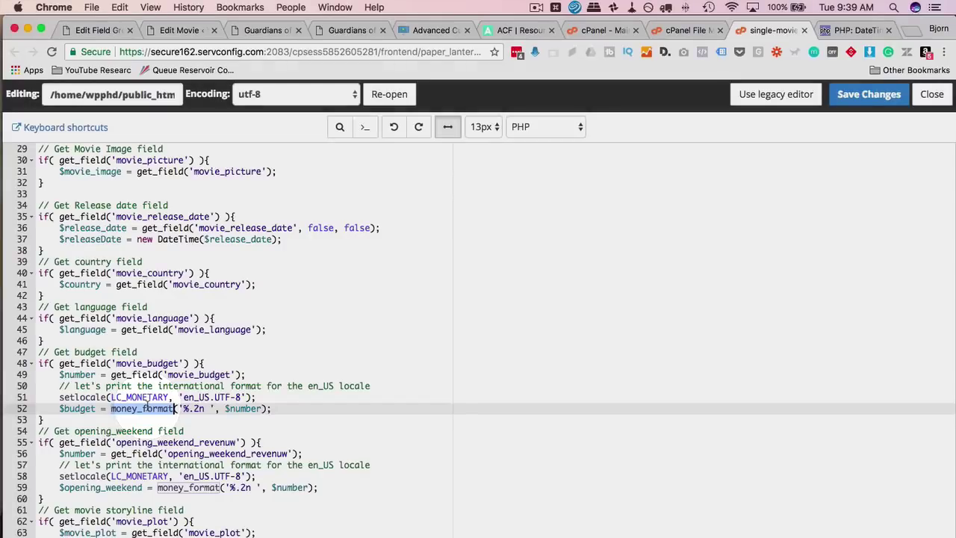
{"action": "double_click", "coordinate": [139, 396]}
{"action": "double_click", "coordinate": [82, 397]}
{"action": "double_click", "coordinate": [141, 397]}
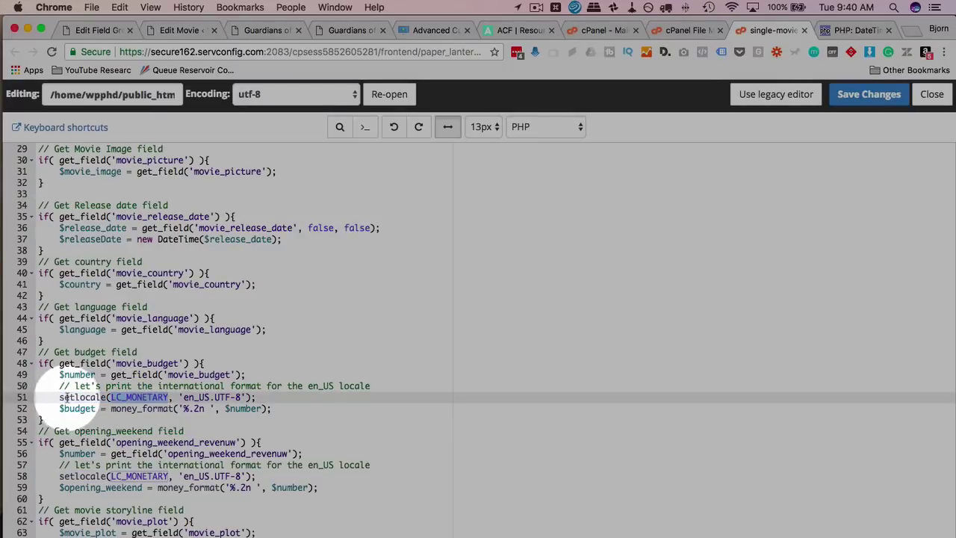
{"action": "left_click_drag", "start_coordinate": [181, 398], "coordinate": [246, 398]}
{"action": "left_click", "coordinate": [194, 419]}
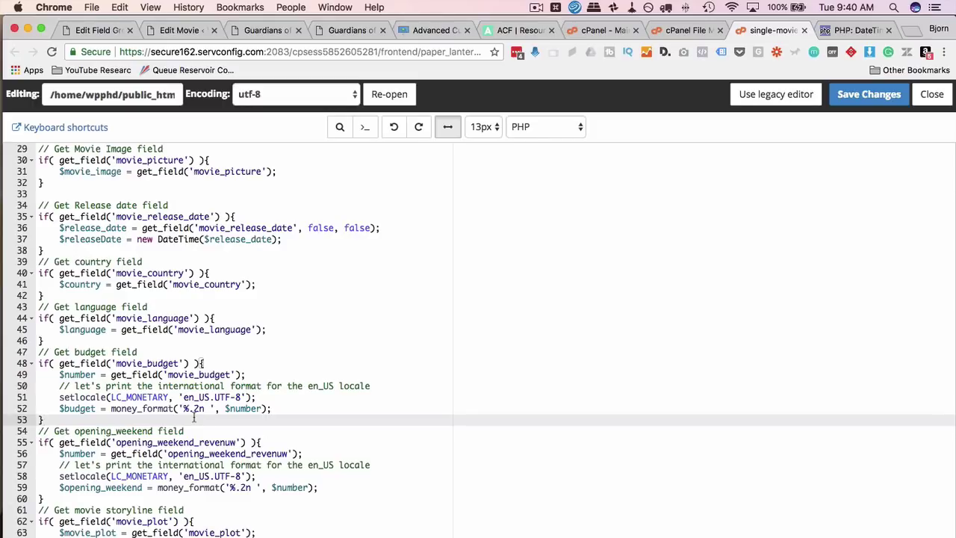
{"action": "left_click", "coordinate": [97, 442]}
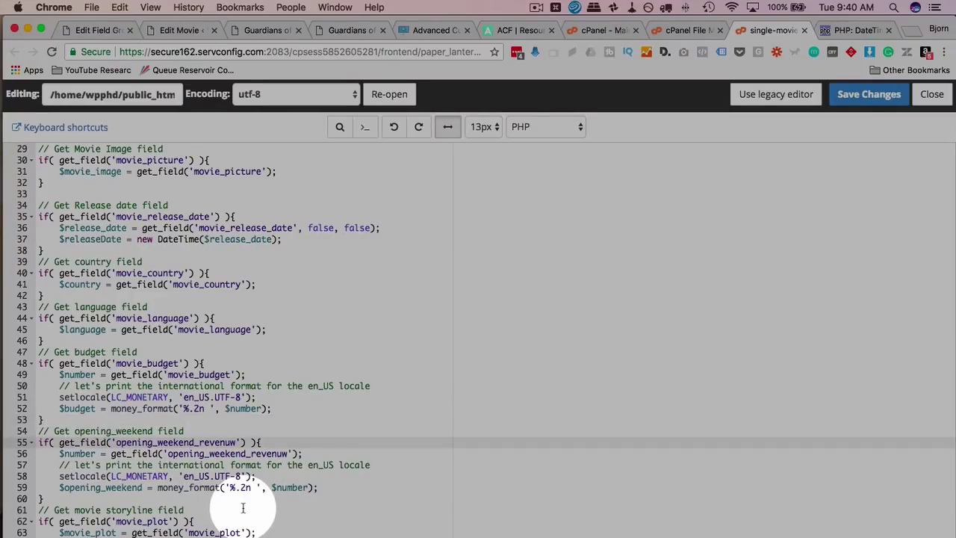
Examine the Movie Image block, where the movie_picture field is stored in the $movie_image variable
{"action": "scroll", "coordinate": [213, 366], "scroll_direction": "up", "scroll_amount": 5}
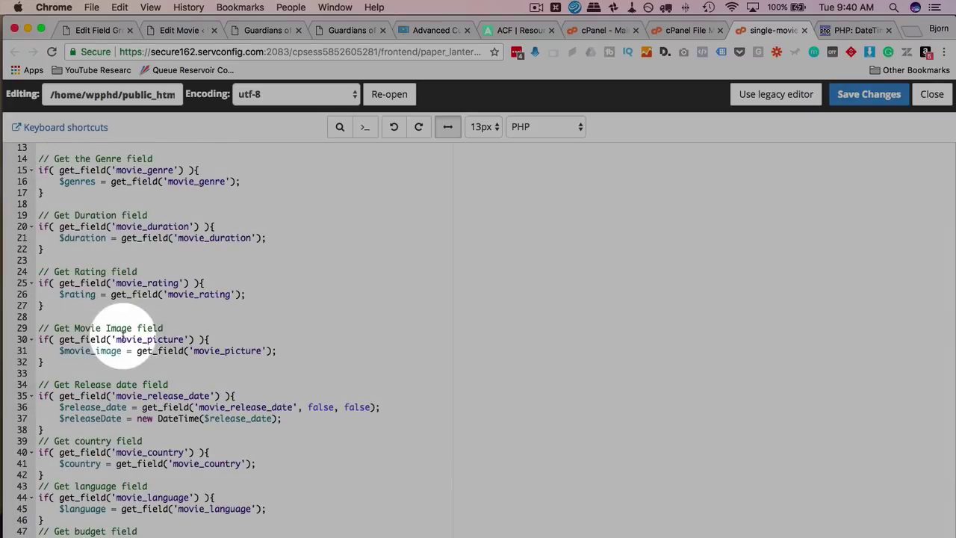
{"action": "double_click", "coordinate": [159, 340]}
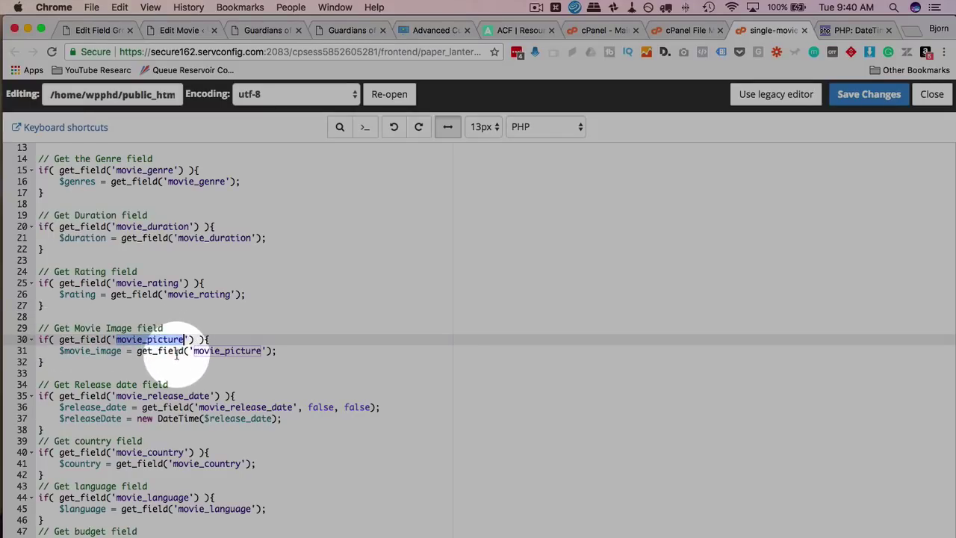
{"action": "double_click", "coordinate": [86, 350]}
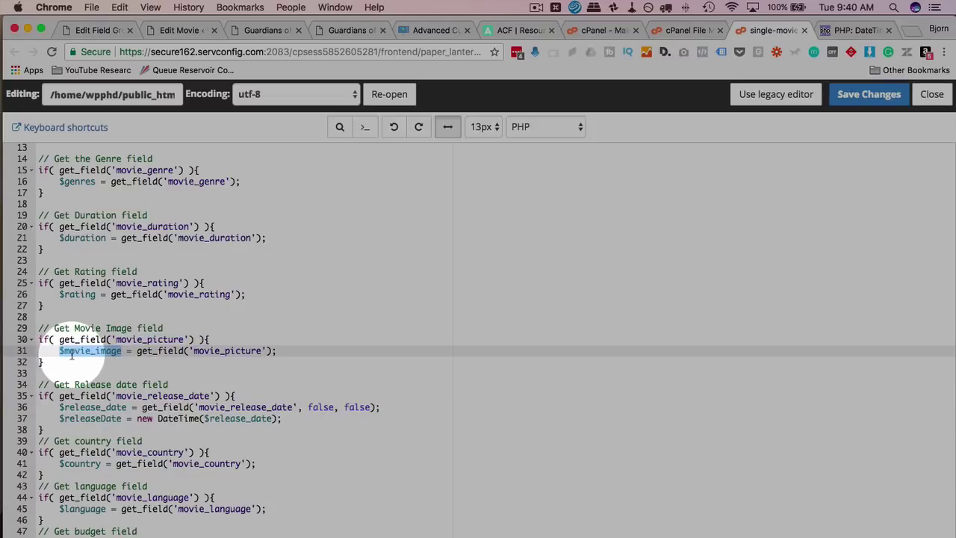
{"action": "left_click", "coordinate": [156, 373]}
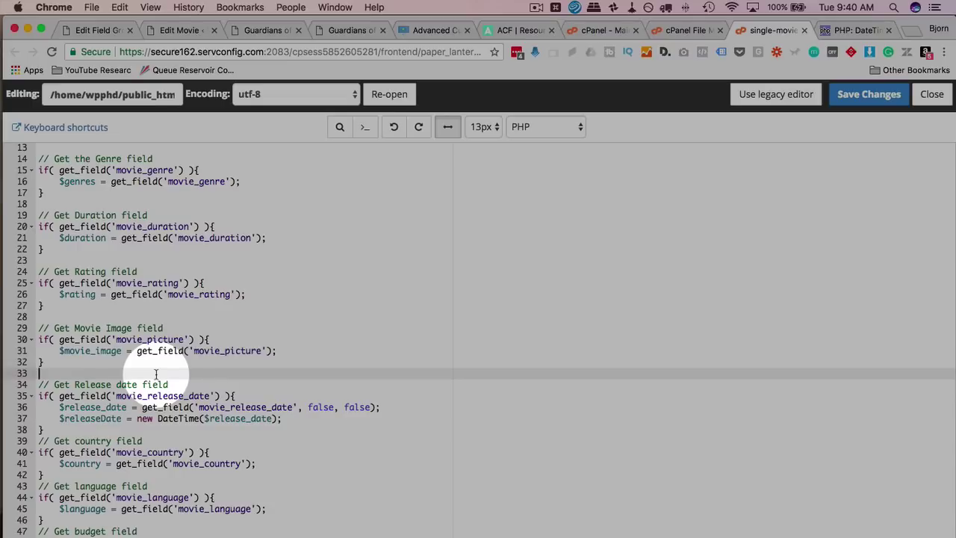
Save single-movie.php and reload the Guardians of the Galaxy Vol. 2 movie page to check the output
{"action": "scroll", "coordinate": [157, 373], "scroll_direction": "down", "scroll_amount": 5}
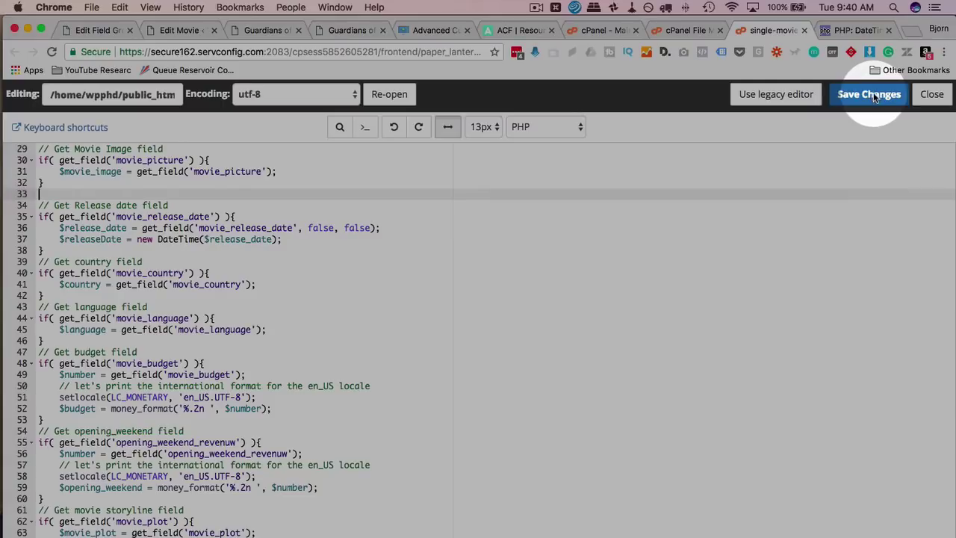
{"action": "left_click", "coordinate": [874, 97]}
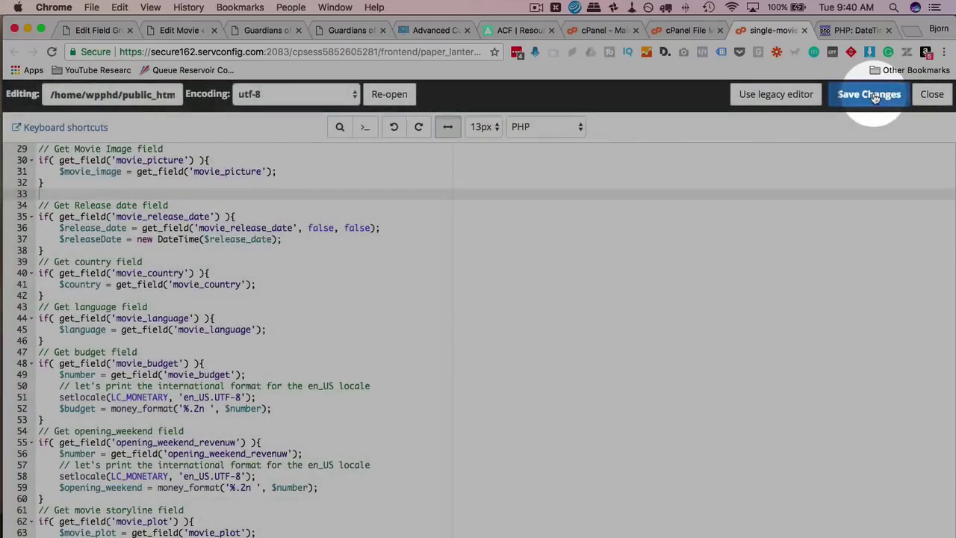
{"action": "left_click", "coordinate": [258, 30]}
{"action": "key", "text": "super+r"}
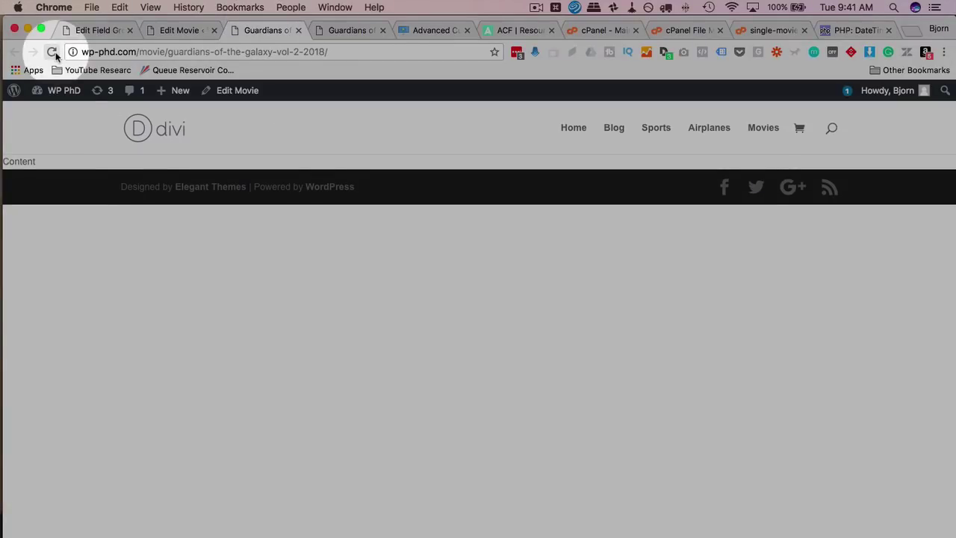
{"action": "left_click", "coordinate": [52, 52]}
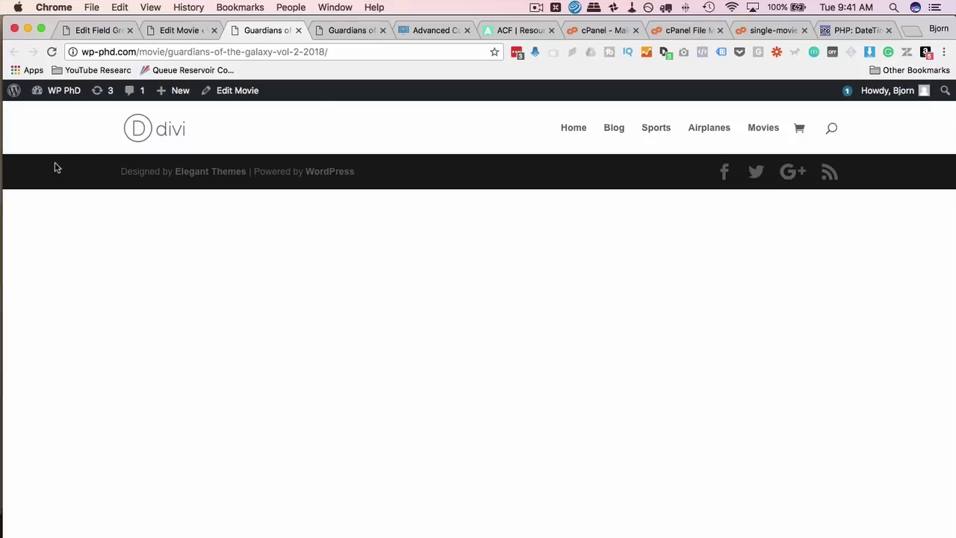
Copy the tutorial page's template markup from <div id="main" class="main-content clearfix"> through its closing </div> above get_footer
{"action": "left_click", "coordinate": [762, 30]}
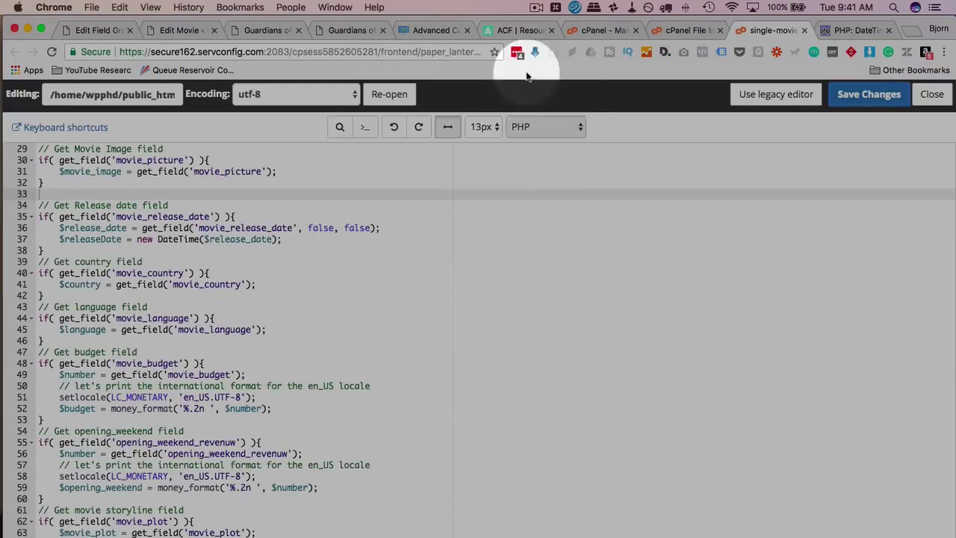
{"action": "left_click", "coordinate": [441, 31]}
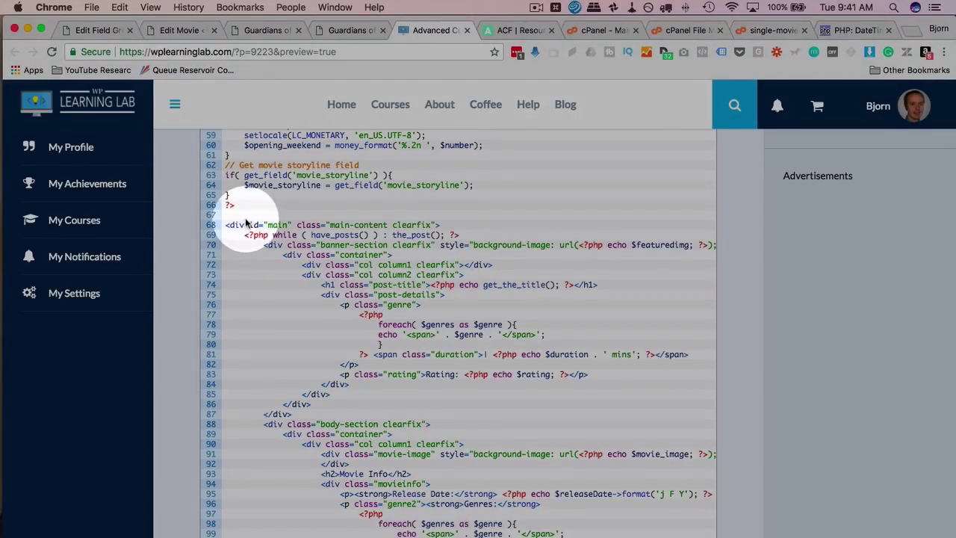
{"action": "scroll", "coordinate": [245, 226], "scroll_direction": "right", "scroll_amount": 2}
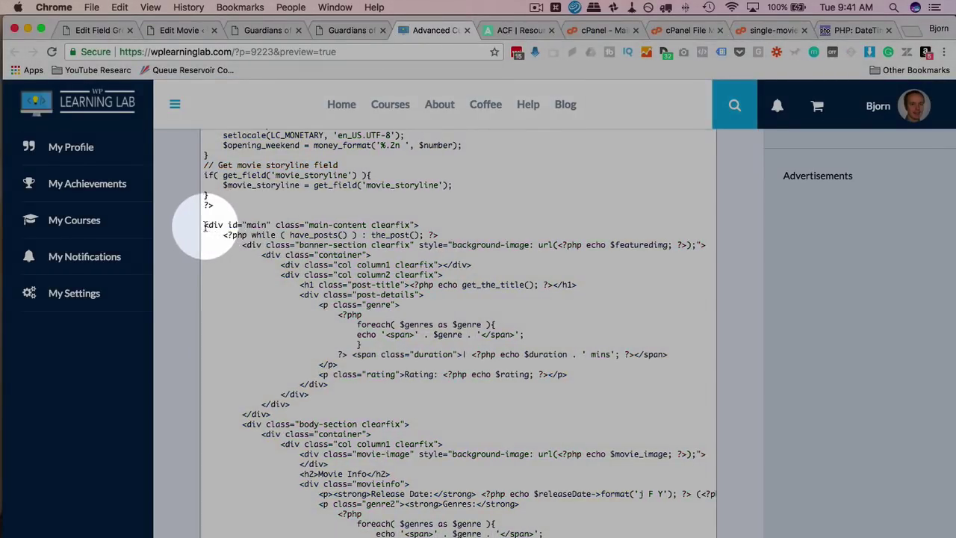
{"action": "left_click_drag", "start_coordinate": [206, 225], "coordinate": [411, 393]}
{"action": "scroll", "coordinate": [414, 394], "scroll_direction": "down", "scroll_amount": 10}
{"action": "scroll", "coordinate": [414, 394], "scroll_direction": "down", "scroll_amount": 5}
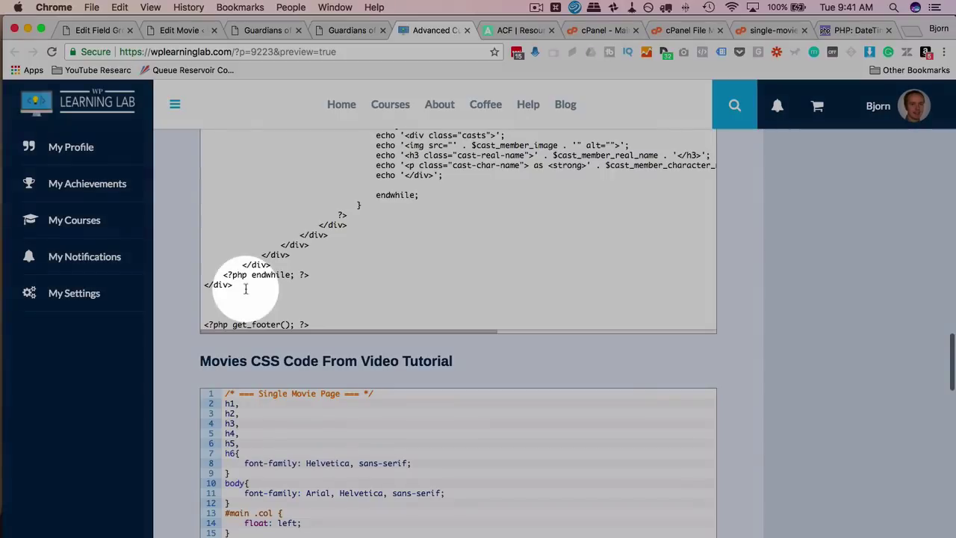
{"action": "left_click", "coordinate": [246, 290], "text": "shift"}
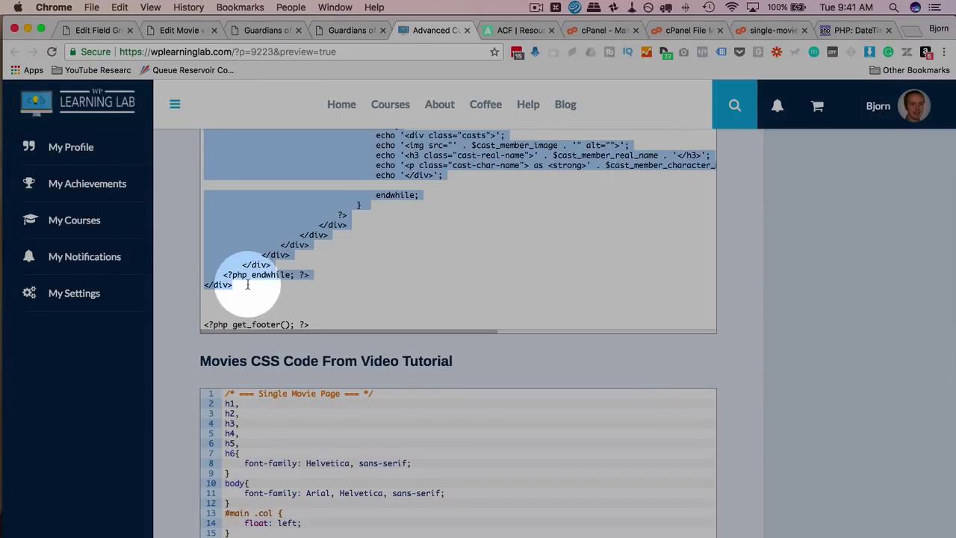
{"action": "right_click", "coordinate": [253, 280]}
{"action": "left_click", "coordinate": [284, 304]}
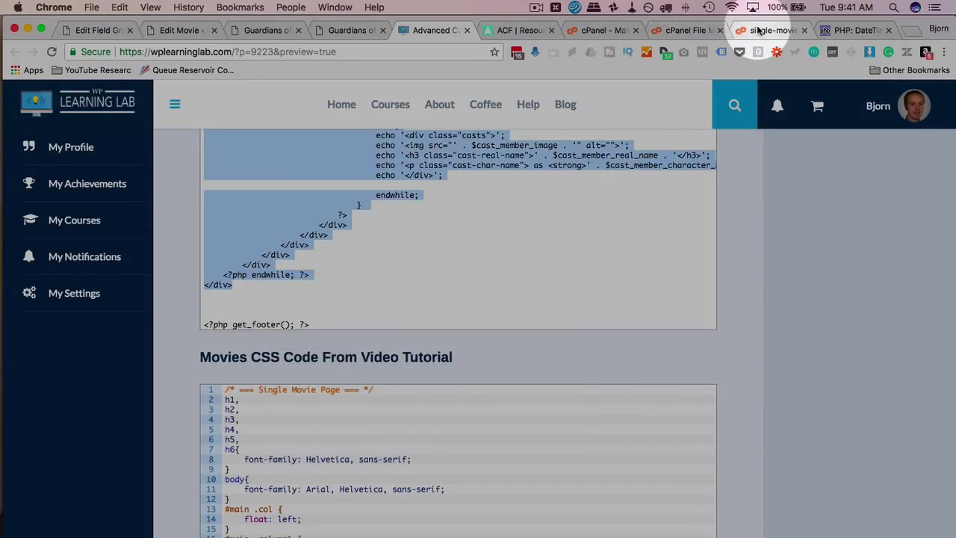
Paste the copied markup into single-movie.php on line 67, between the closing ?> tag and the get_footer call
{"action": "left_click", "coordinate": [754, 30]}
{"action": "left_click", "coordinate": [56, 532]}
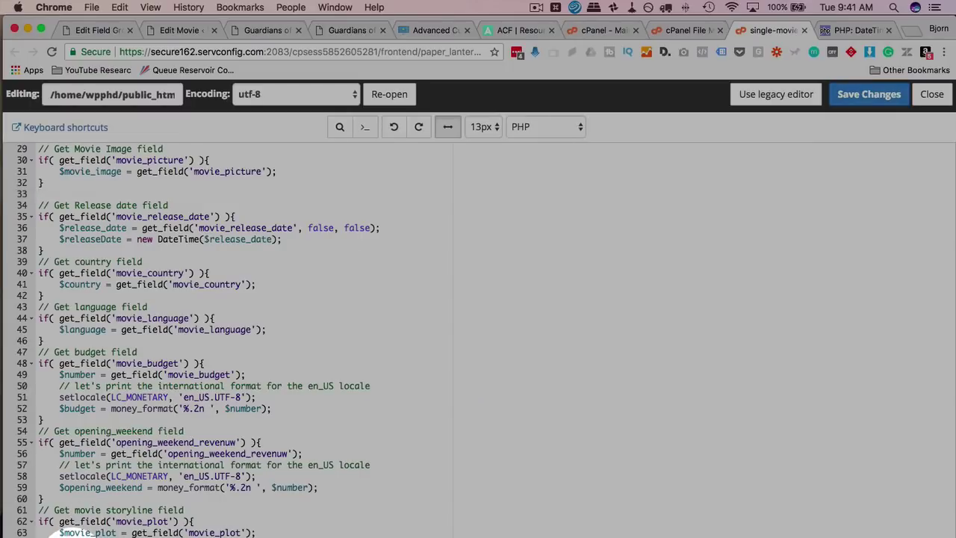
{"action": "scroll", "coordinate": [56, 523], "scroll_direction": "down", "scroll_amount": 2}
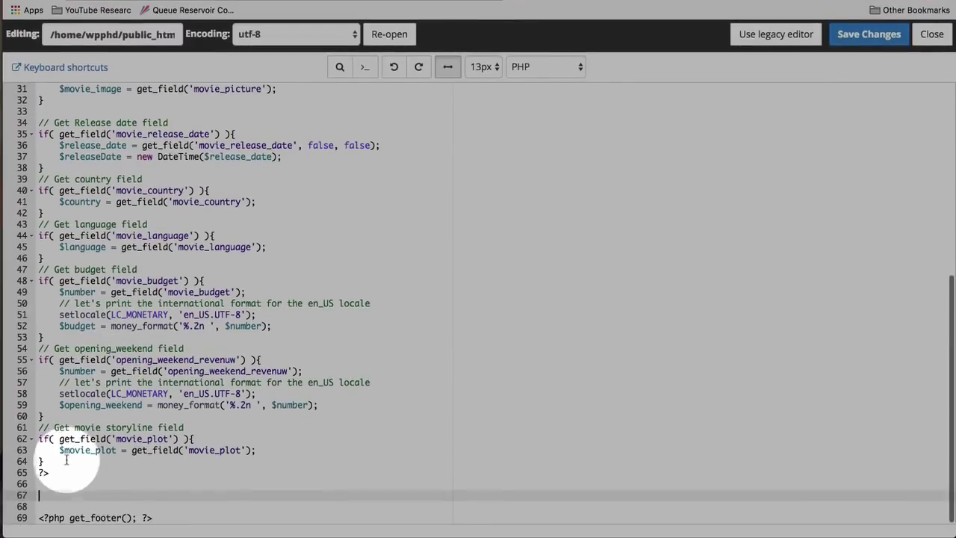
{"action": "left_click", "coordinate": [58, 495]}
{"action": "right_click", "coordinate": [58, 495]}
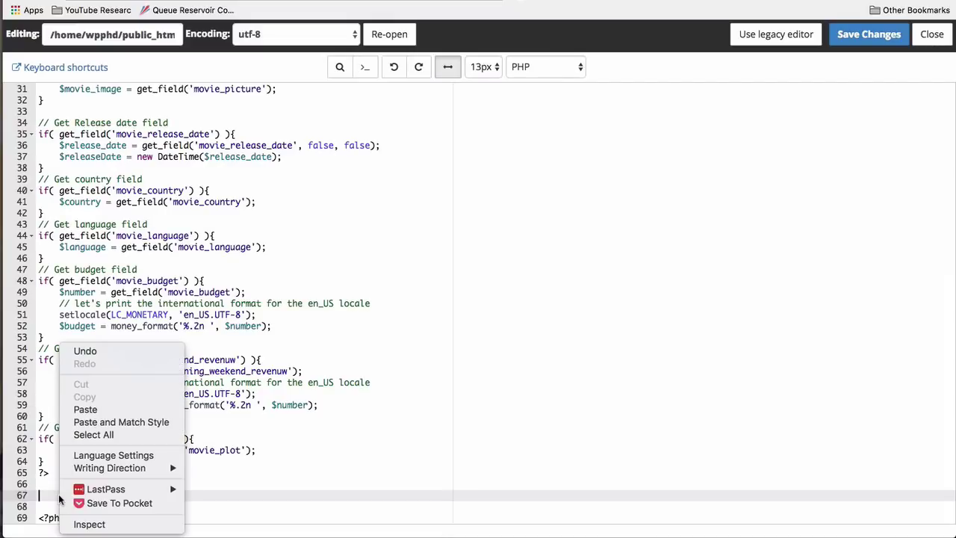
{"action": "left_click", "coordinate": [97, 407]}
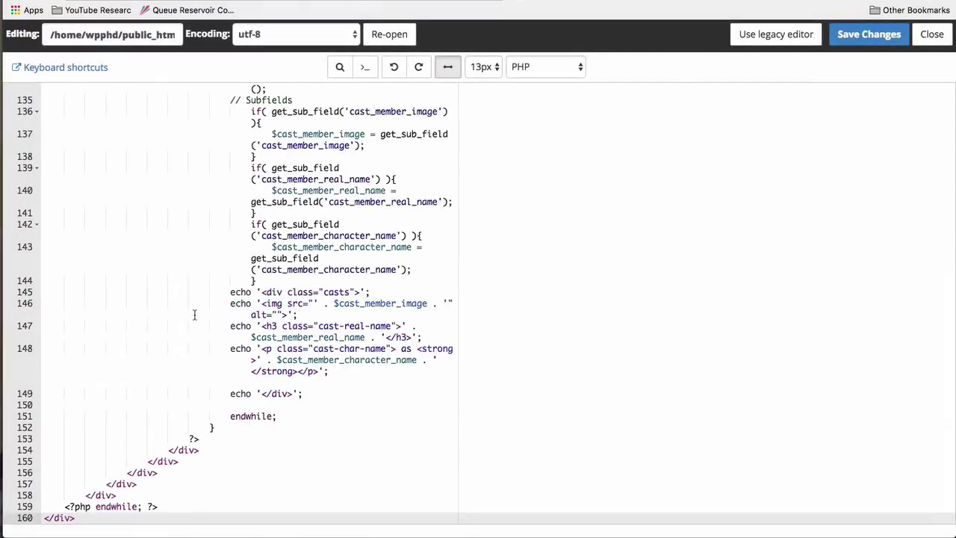
Turn off line wrapping in the code editor and review the beginning of the pasted main-content markup
{"action": "scroll", "coordinate": [195, 315], "scroll_direction": "up", "scroll_amount": 8}
{"action": "scroll", "coordinate": [194, 315], "scroll_direction": "up", "scroll_amount": 5}
{"action": "left_click", "coordinate": [448, 66]}
{"action": "scroll", "coordinate": [289, 224], "scroll_direction": "up", "scroll_amount": 10}
{"action": "scroll", "coordinate": [289, 224], "scroll_direction": "down", "scroll_amount": 4}
{"action": "scroll", "coordinate": [289, 224], "scroll_direction": "down", "scroll_amount": 1}
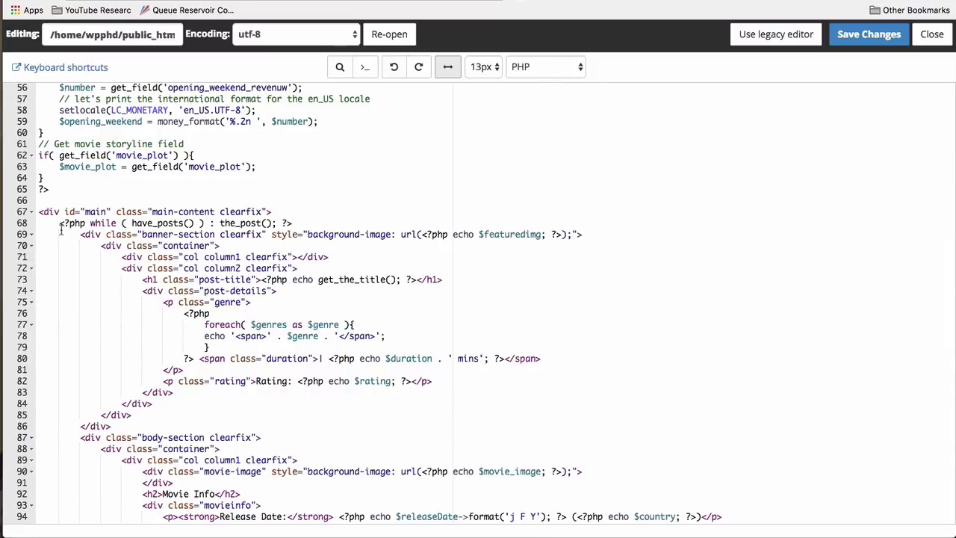
{"action": "scroll", "coordinate": [85, 227], "scroll_direction": "down", "scroll_amount": 1}
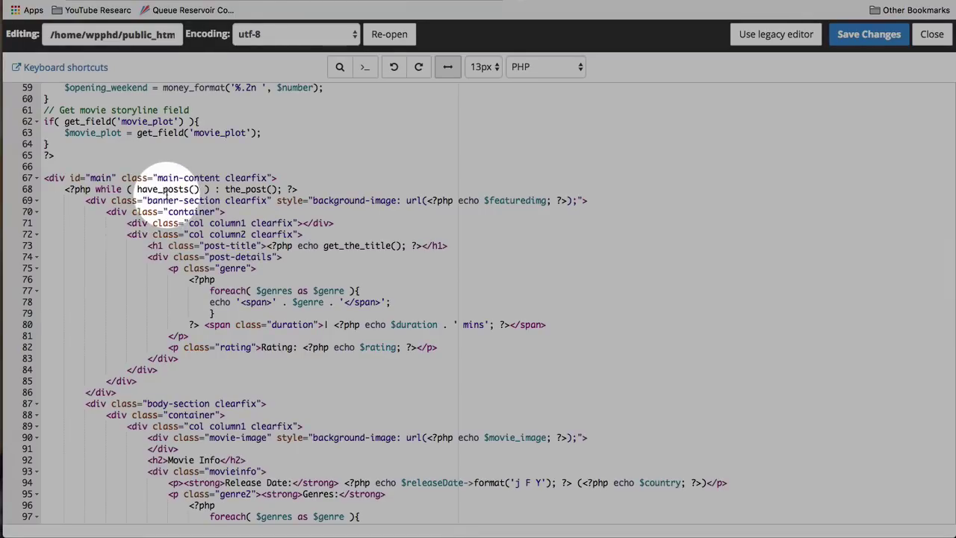
Examine the WordPress loop around the pasted markup, from the while have_posts line to its matching endwhile near the file's end
{"action": "left_click", "coordinate": [166, 200]}
{"action": "scroll", "coordinate": [165, 196], "scroll_direction": "down", "scroll_amount": 3}
{"action": "scroll", "coordinate": [163, 199], "scroll_direction": "down", "scroll_amount": 2}
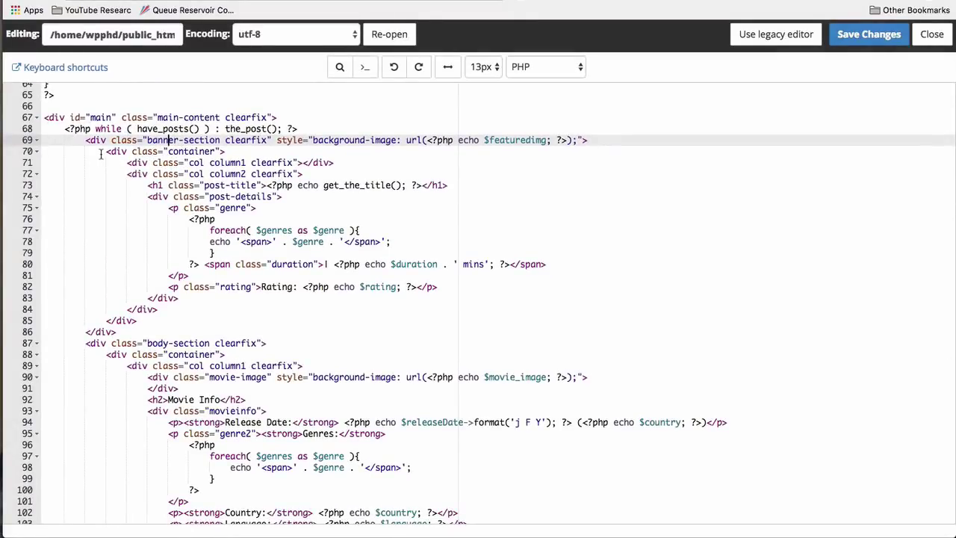
{"action": "left_click_drag", "start_coordinate": [64, 128], "coordinate": [304, 129]}
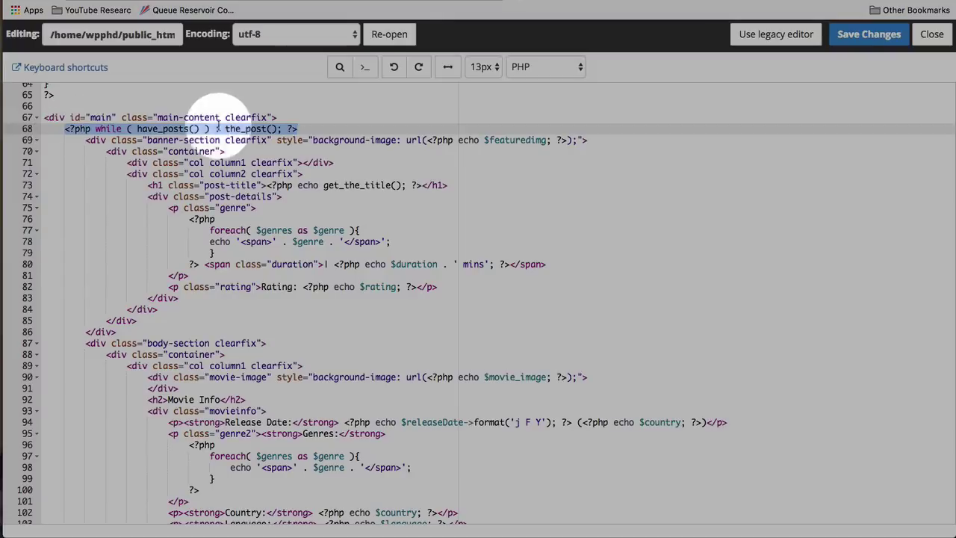
{"action": "scroll", "coordinate": [112, 203], "scroll_direction": "down", "scroll_amount": 15}
{"action": "scroll", "coordinate": [112, 203], "scroll_direction": "down", "scroll_amount": 3}
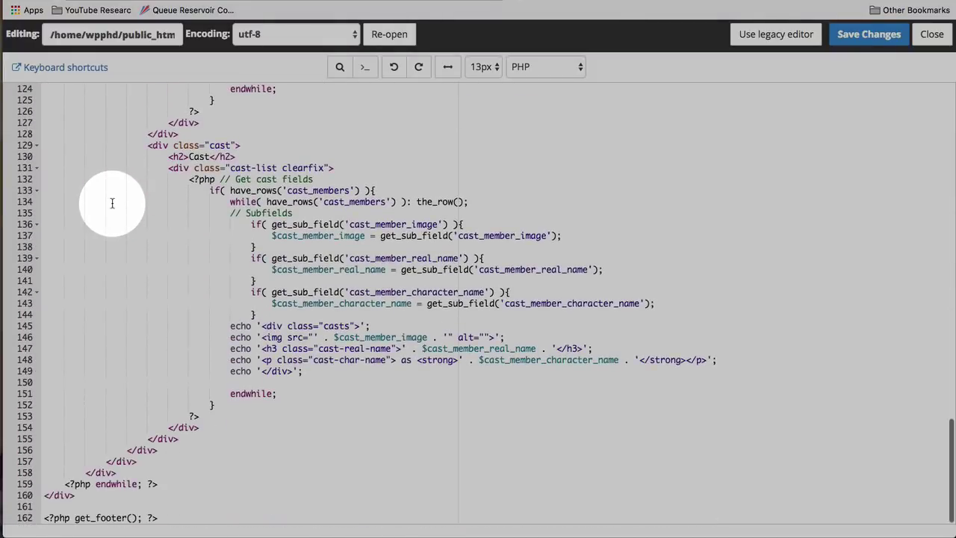
{"action": "left_click", "coordinate": [162, 484]}
{"action": "left_click_drag", "start_coordinate": [163, 484], "coordinate": [64, 484]}
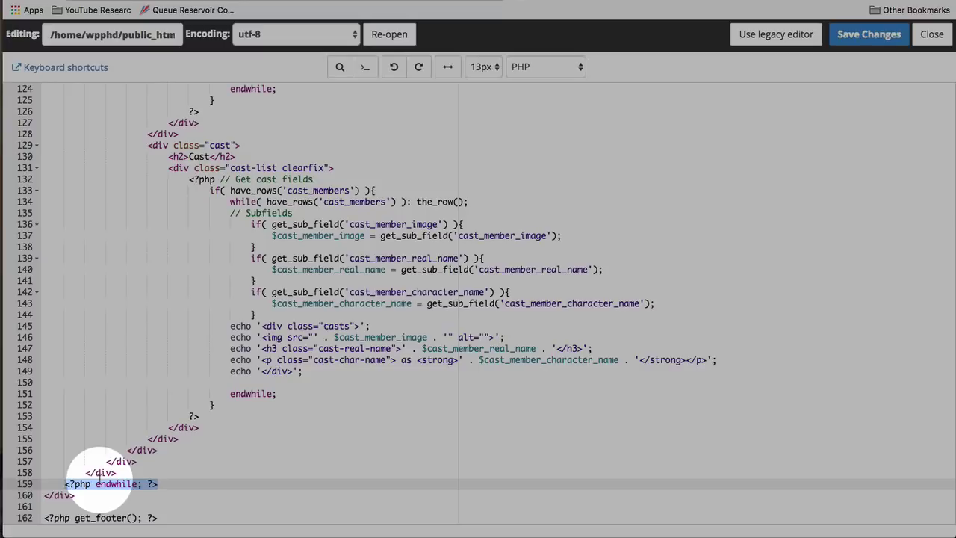
Review the pasted template markup from the closing endwhile line back up to the banner-section and body-section divs
{"action": "scroll", "coordinate": [100, 476], "scroll_direction": "up", "scroll_amount": 6}
{"action": "scroll", "coordinate": [100, 476], "scroll_direction": "down", "scroll_amount": 6}
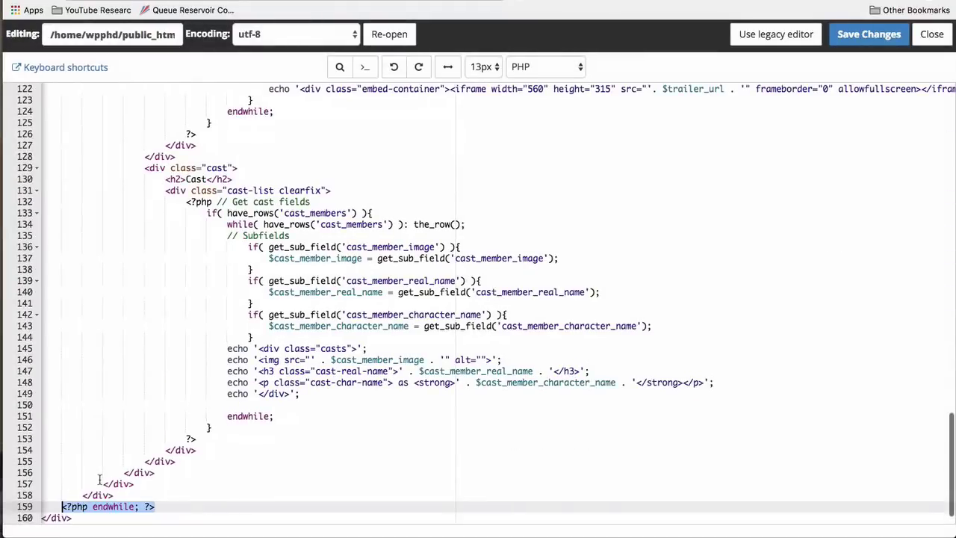
{"action": "scroll", "coordinate": [146, 437], "scroll_direction": "up", "scroll_amount": 15}
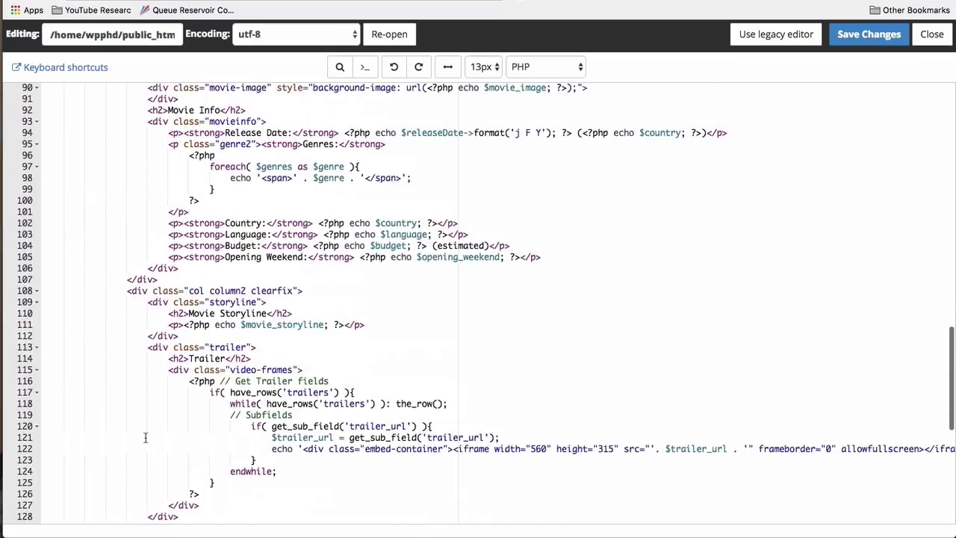
{"action": "scroll", "coordinate": [146, 437], "scroll_direction": "up", "scroll_amount": 9}
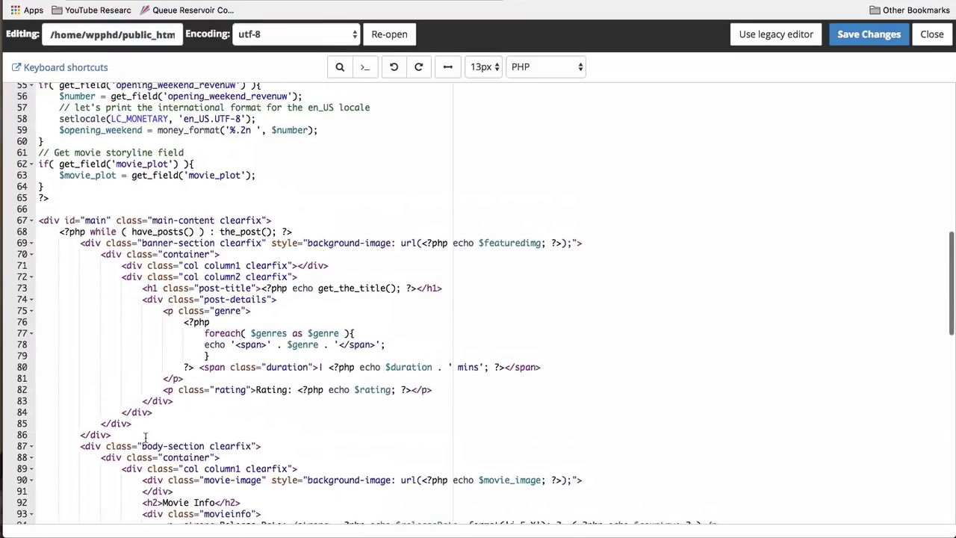
{"action": "scroll", "coordinate": [146, 437], "scroll_direction": "down", "scroll_amount": 6}
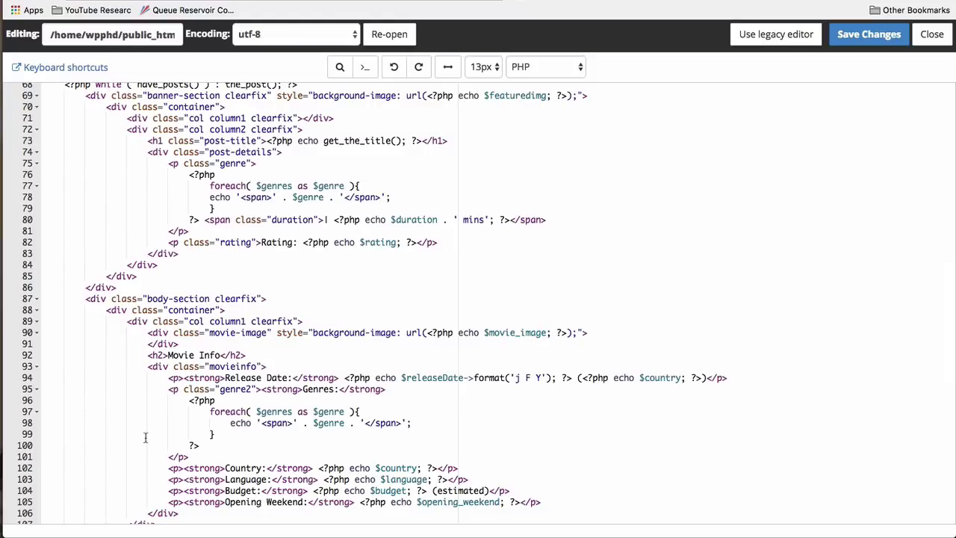
{"action": "scroll", "coordinate": [146, 437], "scroll_direction": "up", "scroll_amount": 2}
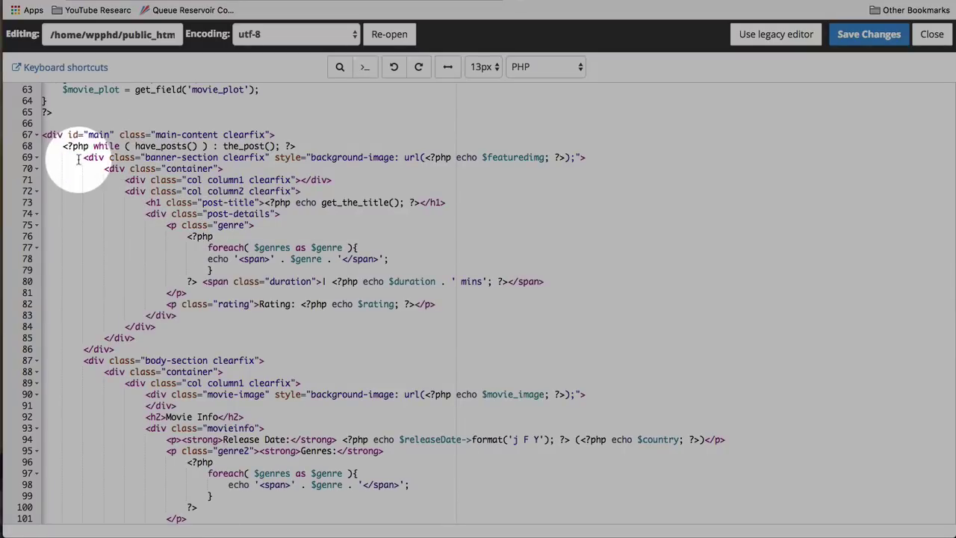
Examine the banner-section background-image style on line 69 and trace its $featuredimg variable to the featured image declaration near the file's start
{"action": "left_click_drag", "start_coordinate": [82, 157], "coordinate": [420, 158]}
{"action": "left_click", "coordinate": [312, 157]}
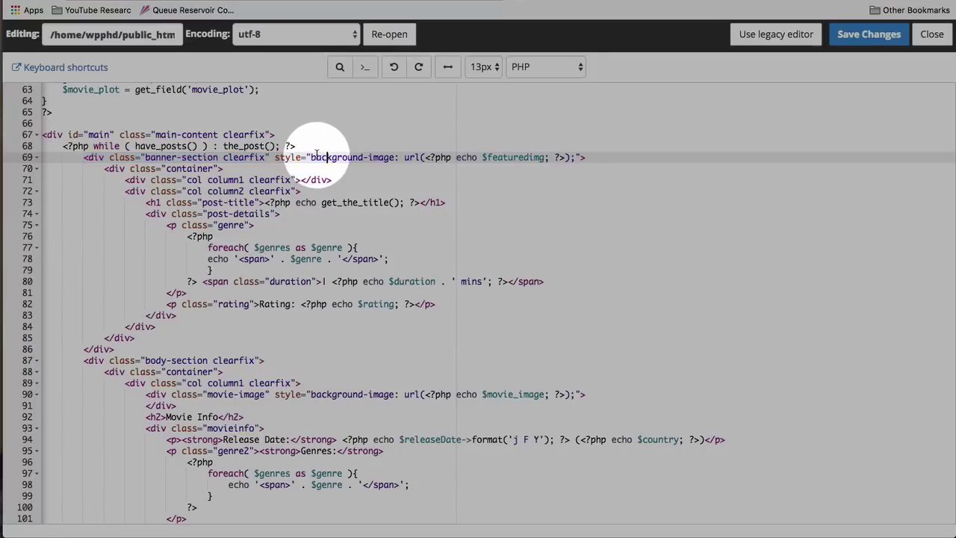
{"action": "left_click_drag", "start_coordinate": [312, 157], "coordinate": [387, 157]}
{"action": "double_click", "coordinate": [515, 157]}
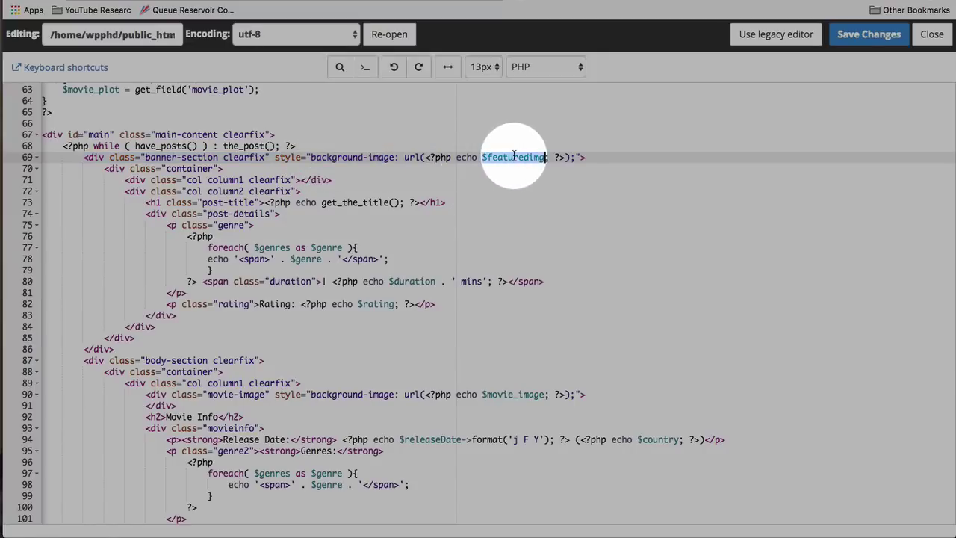
{"action": "scroll", "coordinate": [291, 192], "scroll_direction": "up", "scroll_amount": 10}
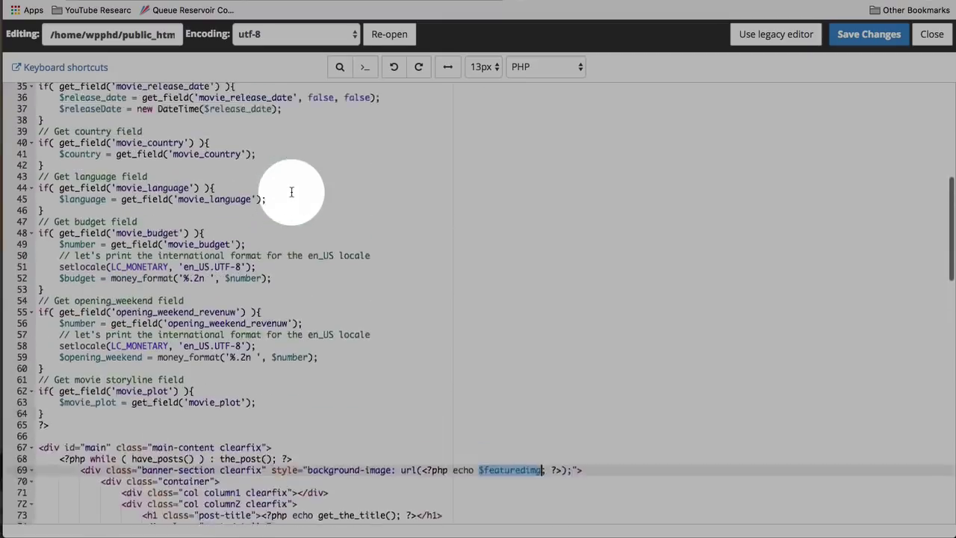
{"action": "scroll", "coordinate": [291, 192], "scroll_direction": "up", "scroll_amount": 7}
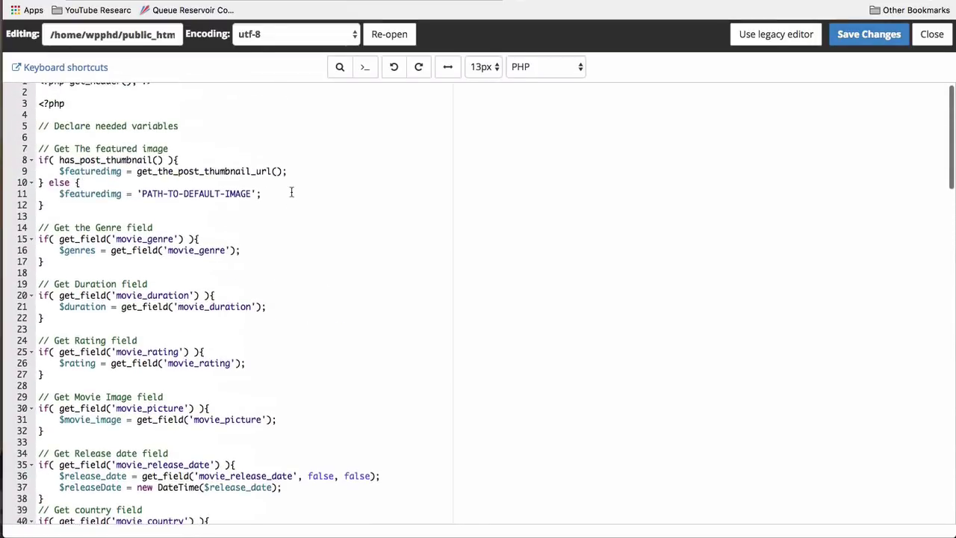
{"action": "scroll", "coordinate": [291, 192], "scroll_direction": "down", "scroll_amount": 8}
{"action": "scroll", "coordinate": [291, 192], "scroll_direction": "down", "scroll_amount": 1}
{"action": "scroll", "coordinate": [291, 192], "scroll_direction": "up", "scroll_amount": 9}
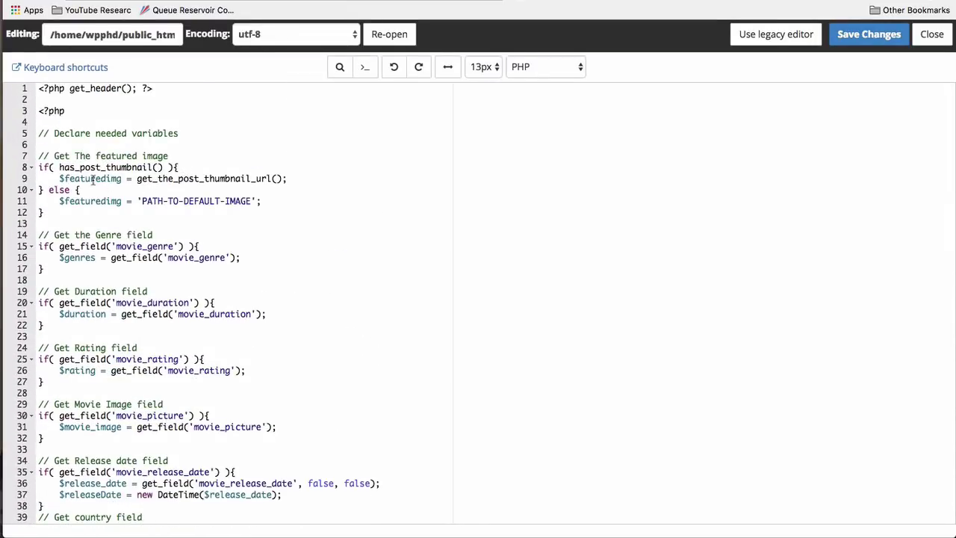
{"action": "double_click", "coordinate": [92, 178]}
Examine the remaining field variable declarations, including movie_country, and compare them with the variables echoed in the banner-section markup
{"action": "scroll", "coordinate": [160, 248], "scroll_direction": "down", "scroll_amount": 3}
{"action": "scroll", "coordinate": [160, 249], "scroll_direction": "down", "scroll_amount": 4}
{"action": "scroll", "coordinate": [161, 248], "scroll_direction": "down", "scroll_amount": 1}
{"action": "double_click", "coordinate": [149, 192]}
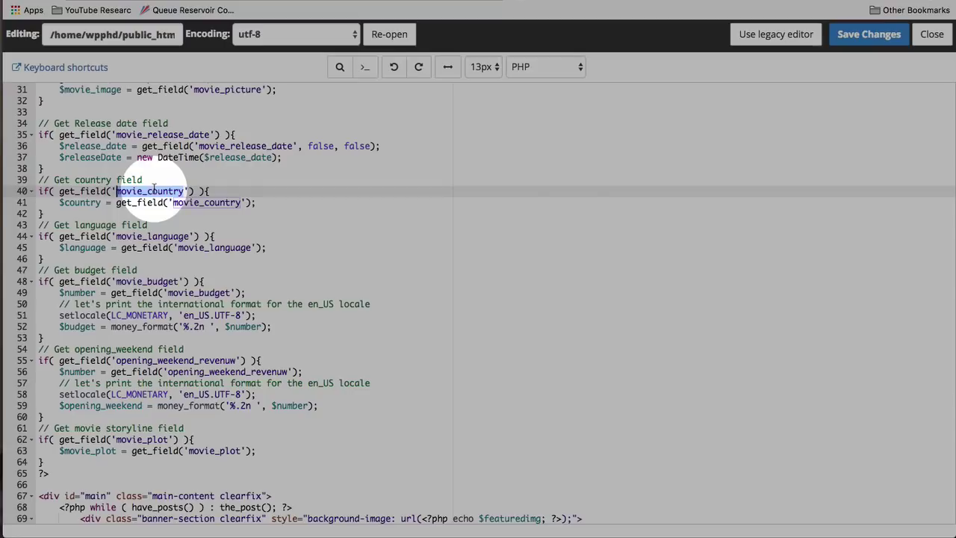
{"action": "scroll", "coordinate": [373, 258], "scroll_direction": "down", "scroll_amount": 6}
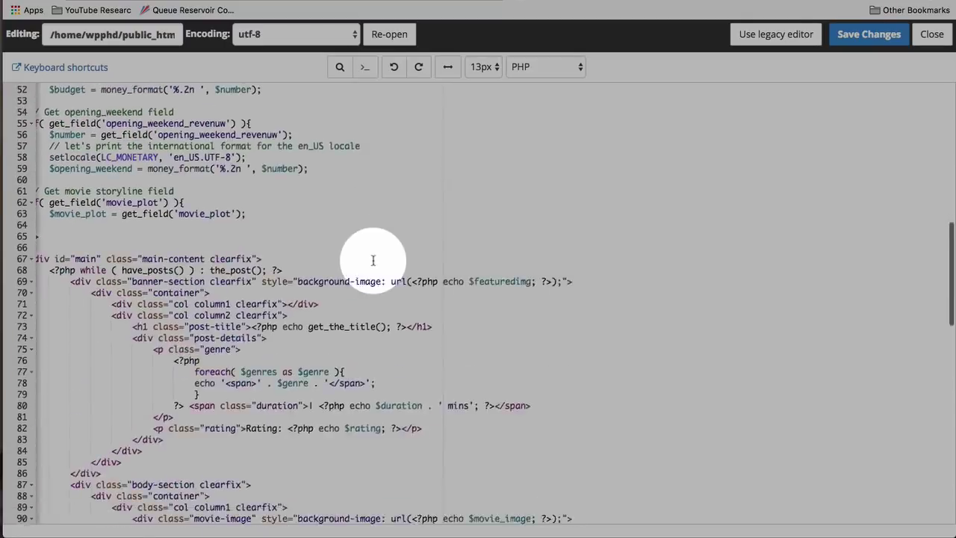
{"action": "scroll", "coordinate": [366, 280], "scroll_direction": "down", "scroll_amount": 2}
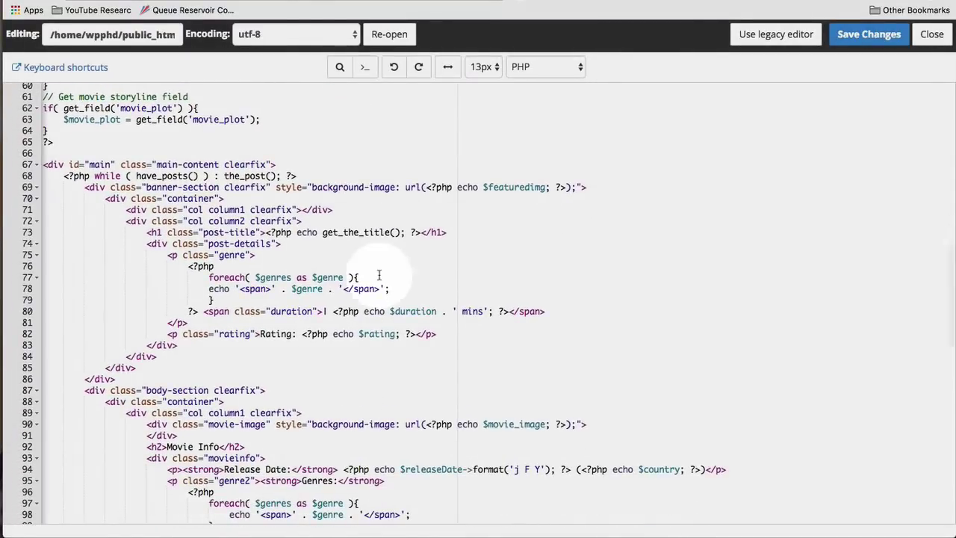
{"action": "scroll", "coordinate": [379, 273], "scroll_direction": "down", "scroll_amount": 1}
{"action": "scroll", "coordinate": [378, 274], "scroll_direction": "down", "scroll_amount": 2}
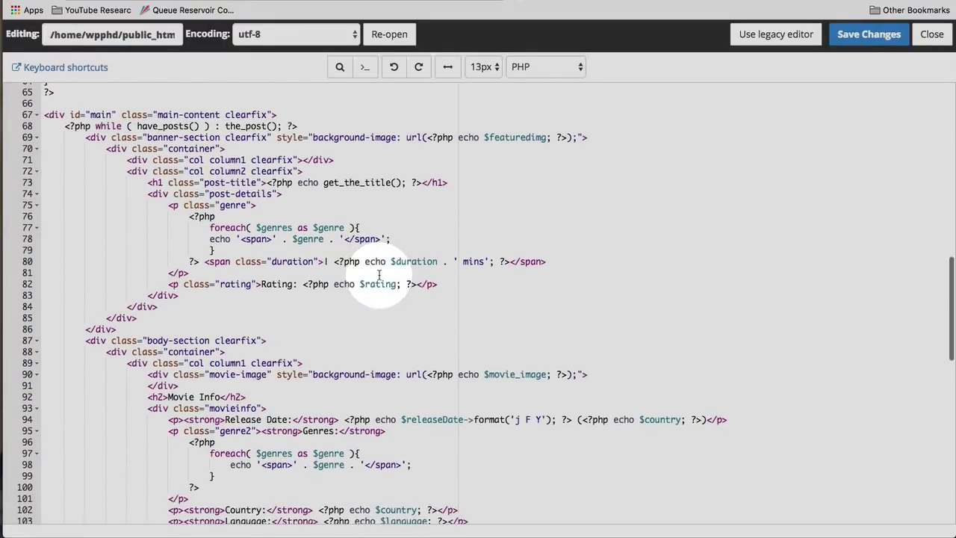
{"action": "double_click", "coordinate": [508, 137]}
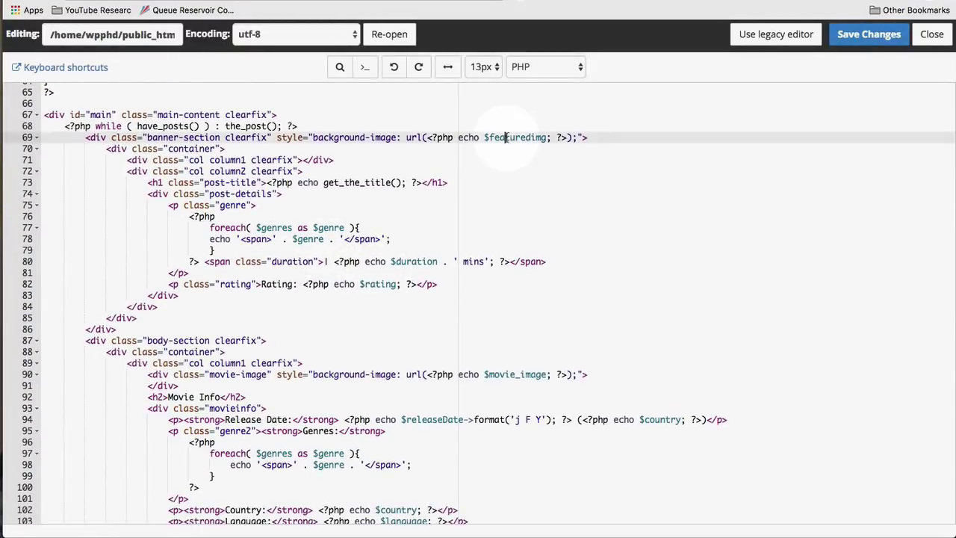
Examine the get_the_title() echo inside the post-title h1 heading on line 73
{"action": "scroll", "coordinate": [230, 173], "scroll_direction": "down", "scroll_amount": 3}
{"action": "left_click_drag", "start_coordinate": [268, 150], "coordinate": [423, 151]}
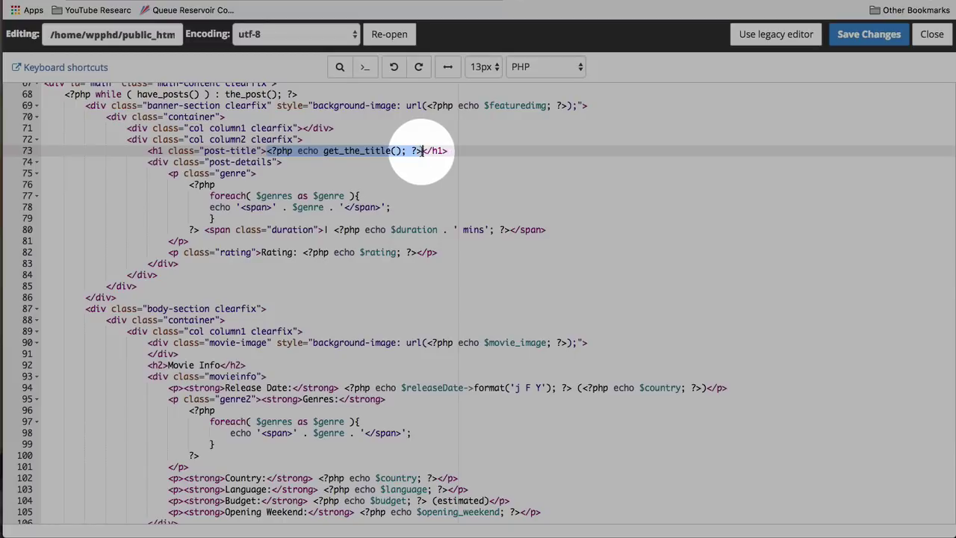
{"action": "double_click", "coordinate": [344, 152]}
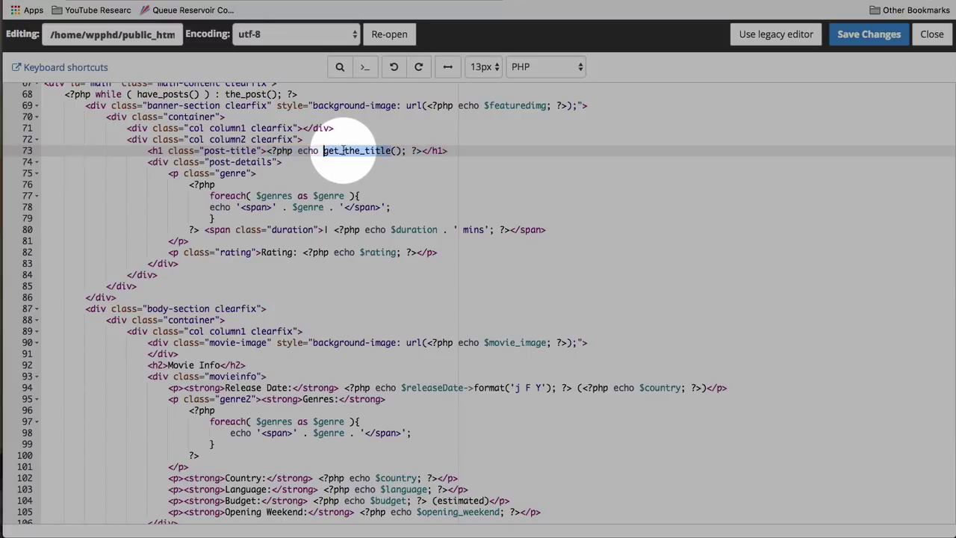
{"action": "left_click_drag", "start_coordinate": [323, 152], "coordinate": [407, 151]}
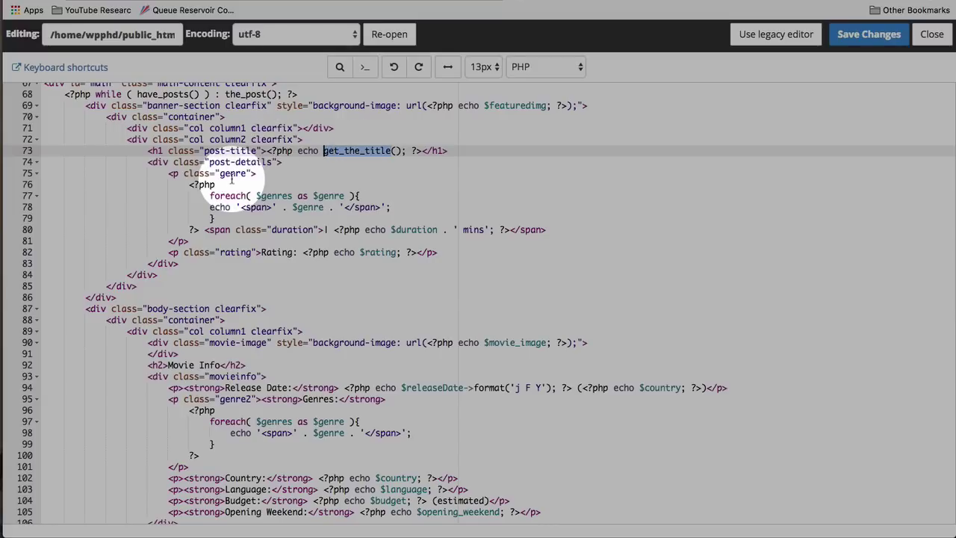
Examine the foreach loop in the genre paragraph and the line that echoes each $genre inside span tags
{"action": "scroll", "coordinate": [231, 179], "scroll_direction": "down", "scroll_amount": 1}
{"action": "left_click", "coordinate": [189, 159]}
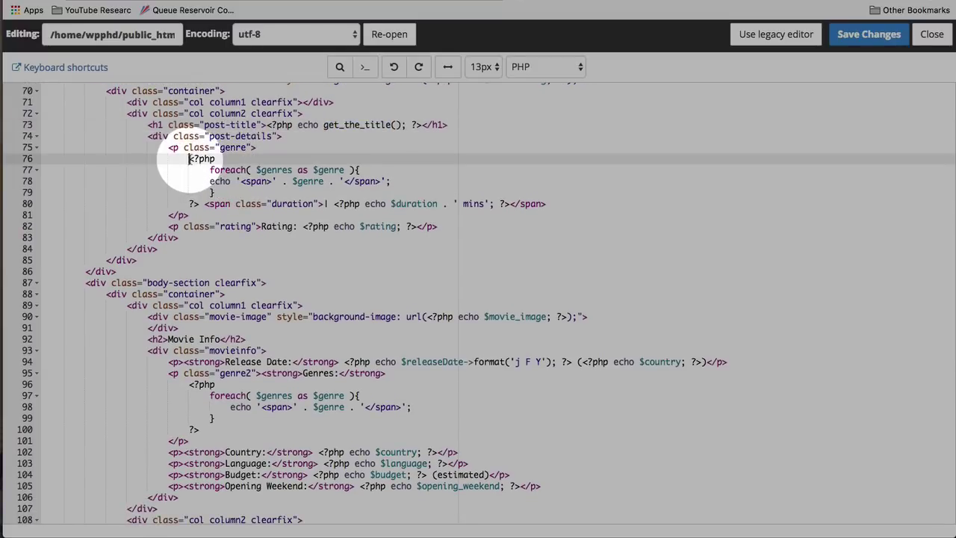
{"action": "left_click_drag", "start_coordinate": [190, 159], "coordinate": [204, 203]}
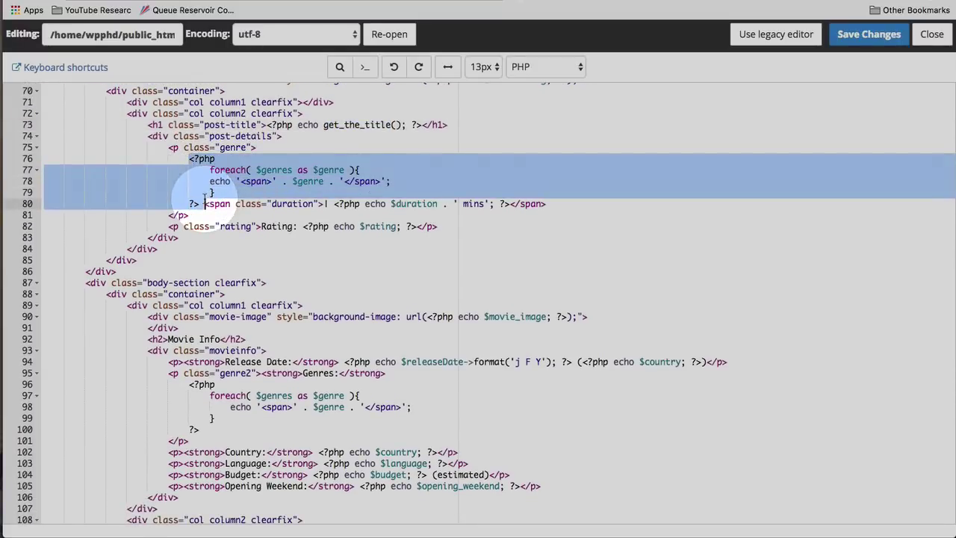
{"action": "left_click", "coordinate": [241, 182]}
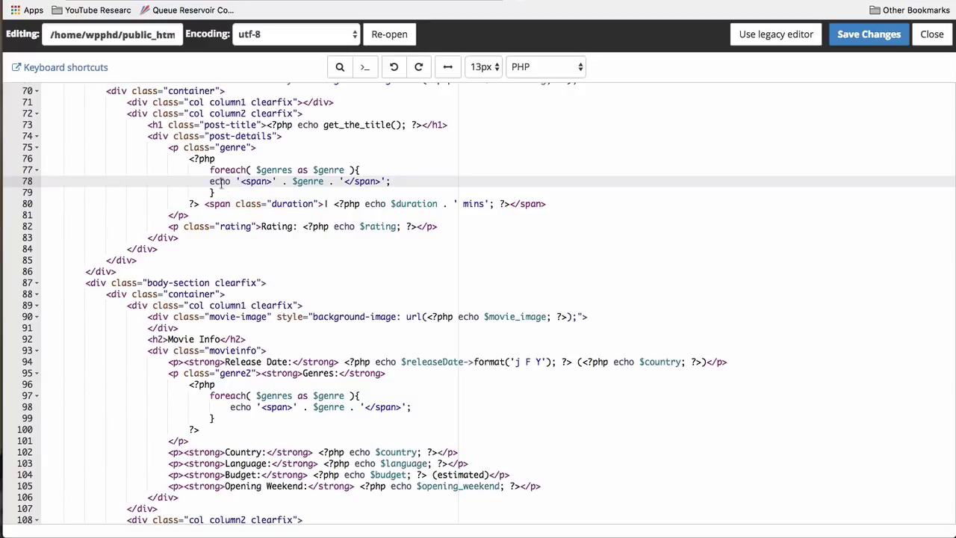
{"action": "left_click_drag", "start_coordinate": [210, 181], "coordinate": [386, 181]}
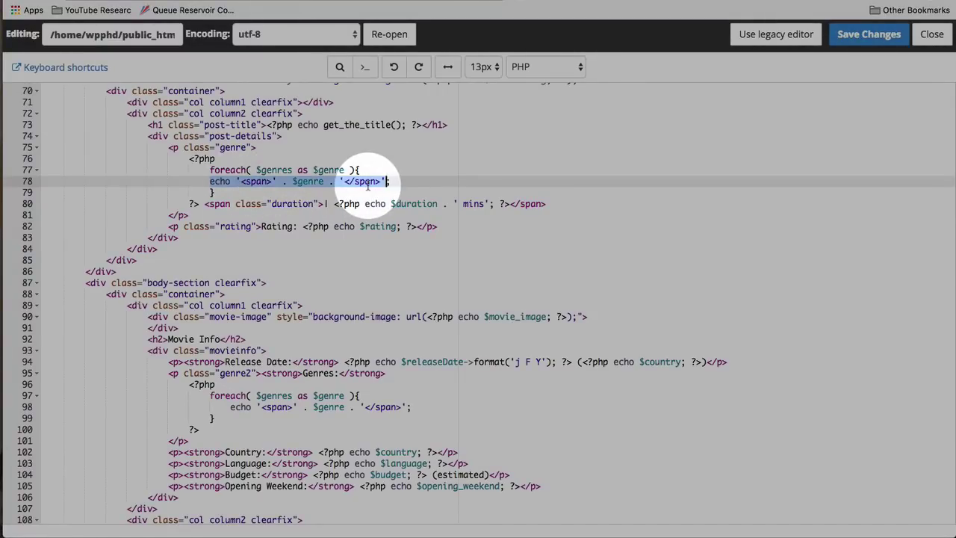
{"action": "double_click", "coordinate": [263, 181]}
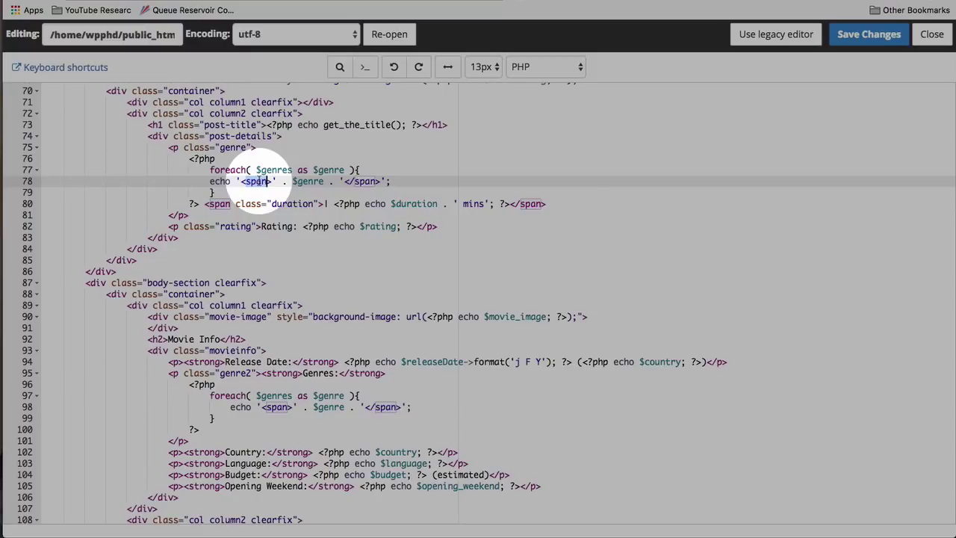
{"action": "left_click", "coordinate": [253, 182]}
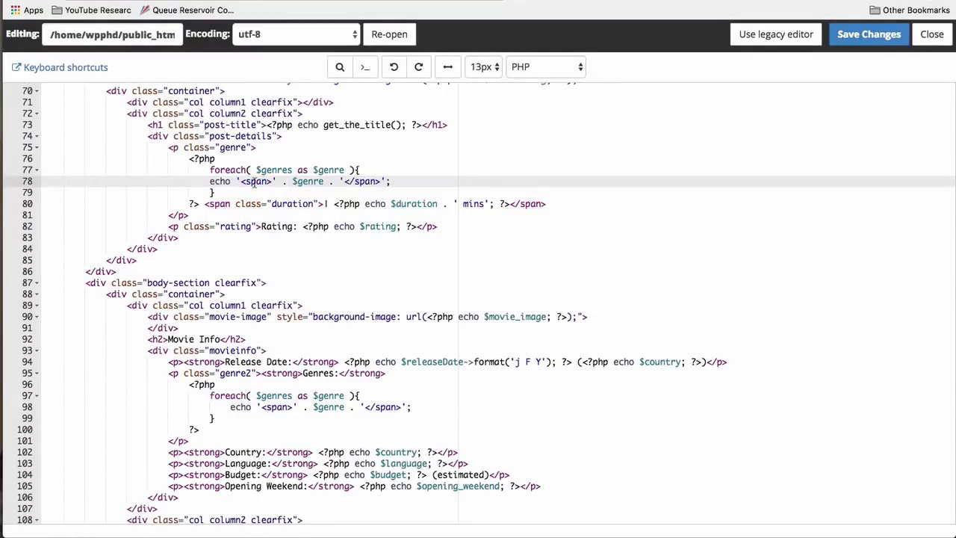
Wrap the genre paragraph's PHP foreach block in an opening <ul> and a closing </ul> tag
{"action": "left_click", "coordinate": [210, 171]}
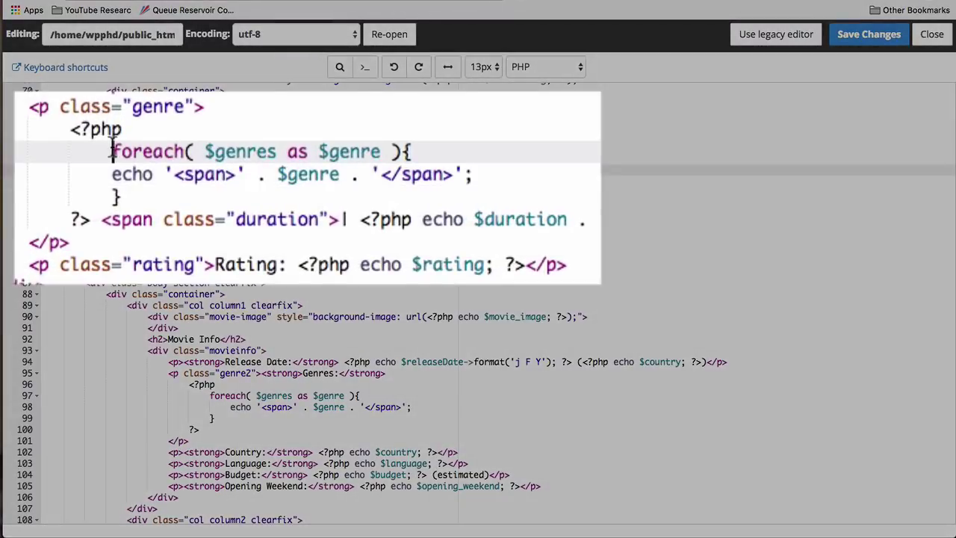
{"action": "left_click", "coordinate": [74, 130]}
{"action": "key", "text": "Return"}
{"action": "key", "text": "Up"}
{"action": "type", "text": "<ul>"}
{"action": "key", "text": "Delete"}
{"action": "key", "text": "Delete"}
{"action": "key", "text": "Delete"}
{"action": "key", "text": "Delete"}
{"action": "key", "text": "Delete"}
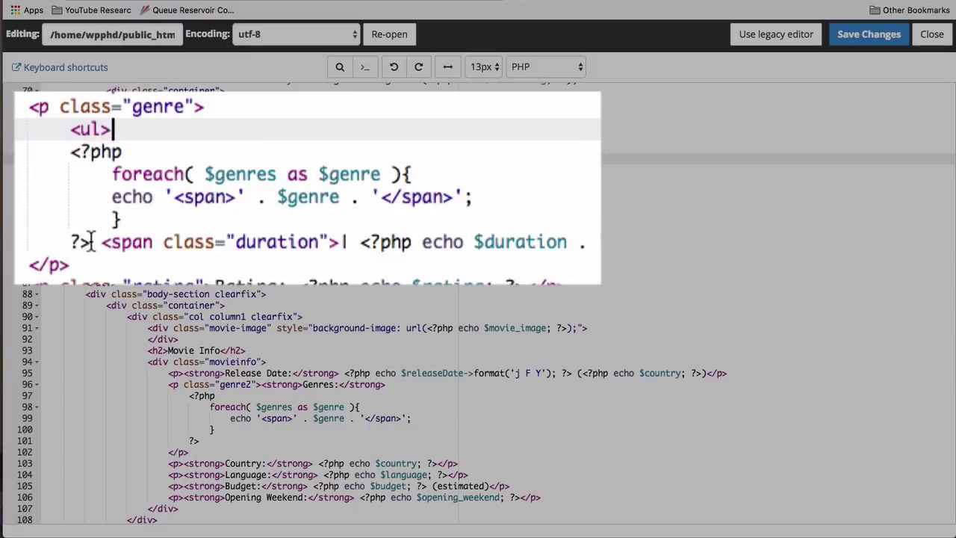
{"action": "left_click", "coordinate": [89, 241]}
{"action": "type", "text": "</ul>"}
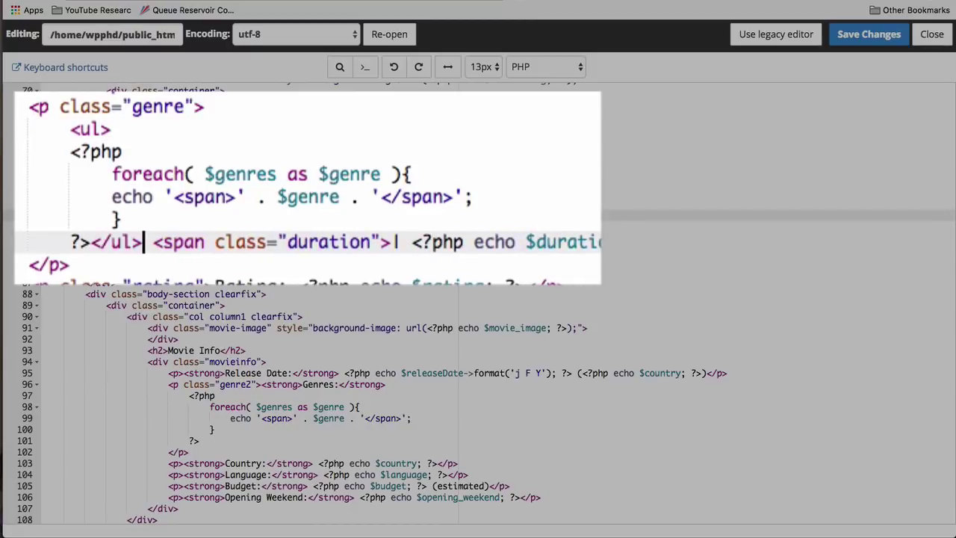
Replace the opening and closing span tags in the genre loop's echo statement with li tags
{"action": "double_click", "coordinate": [198, 196]}
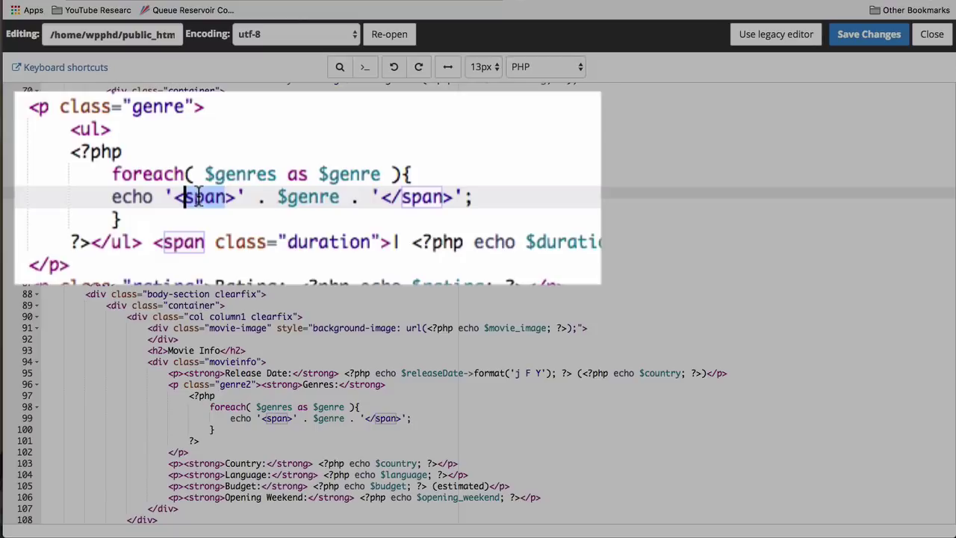
{"action": "type", "text": "li"}
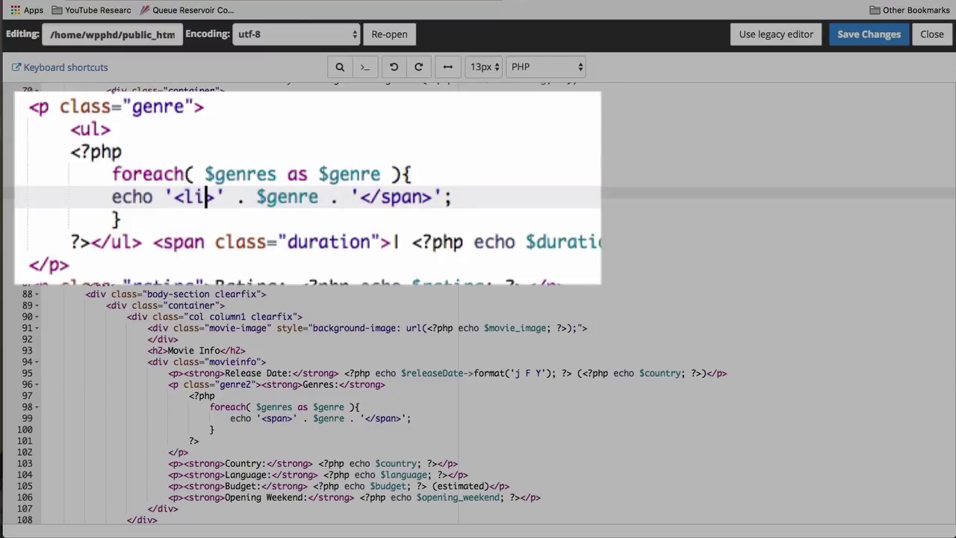
{"action": "double_click", "coordinate": [393, 197]}
{"action": "type", "text": "li"}
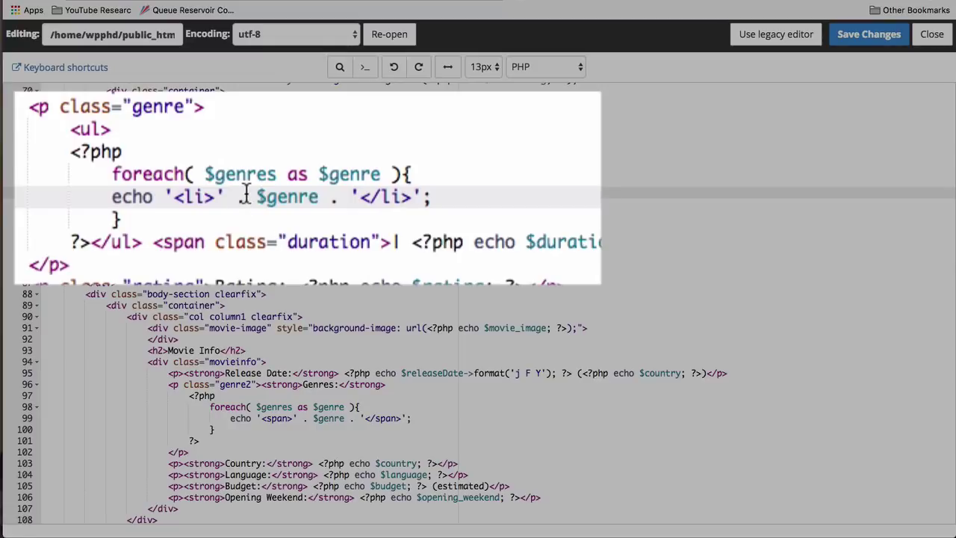
Undo the ul and li list edits made to the genre loop
{"action": "key", "text": "super+z"}
{"action": "key", "text": "super+z"}
{"action": "key", "text": "super+z"}
{"action": "key", "text": "super+z"}
{"action": "key", "text": "super+z"}
{"action": "key", "text": "super+z"}
{"action": "key", "text": "super+z"}
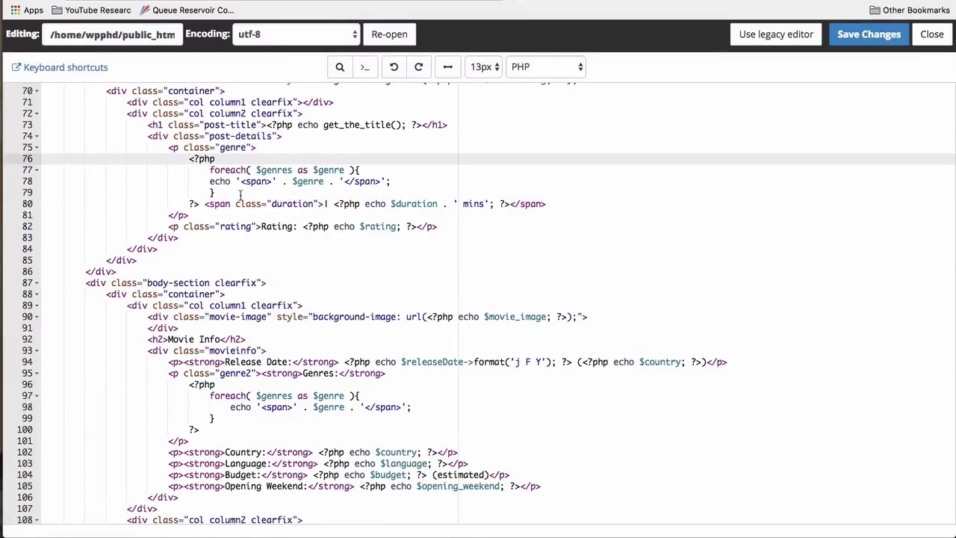
Examine the duration span on line 80, focusing on how $duration is concatenated with the ' mins' string
{"action": "scroll", "coordinate": [248, 226], "scroll_direction": "down", "scroll_amount": 2}
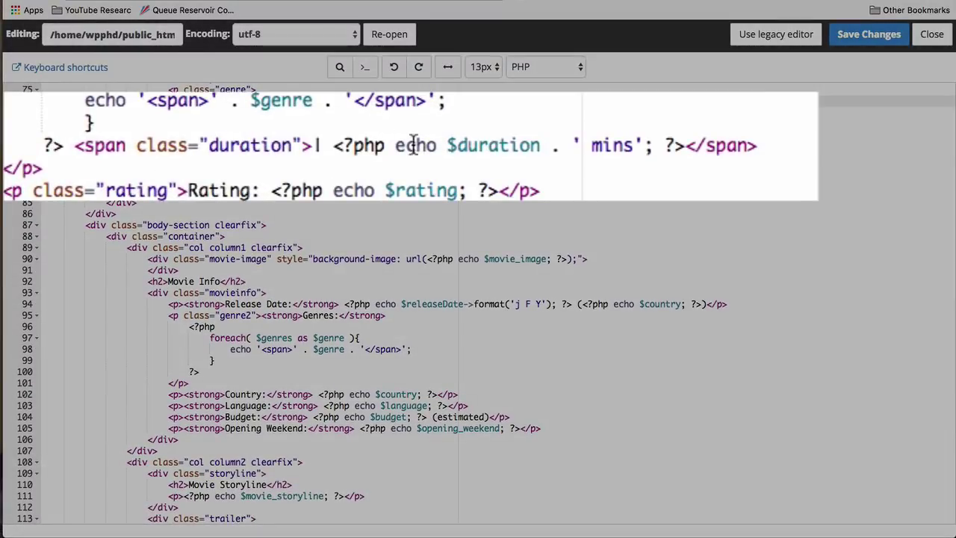
{"action": "double_click", "coordinate": [613, 145]}
{"action": "double_click", "coordinate": [556, 146]}
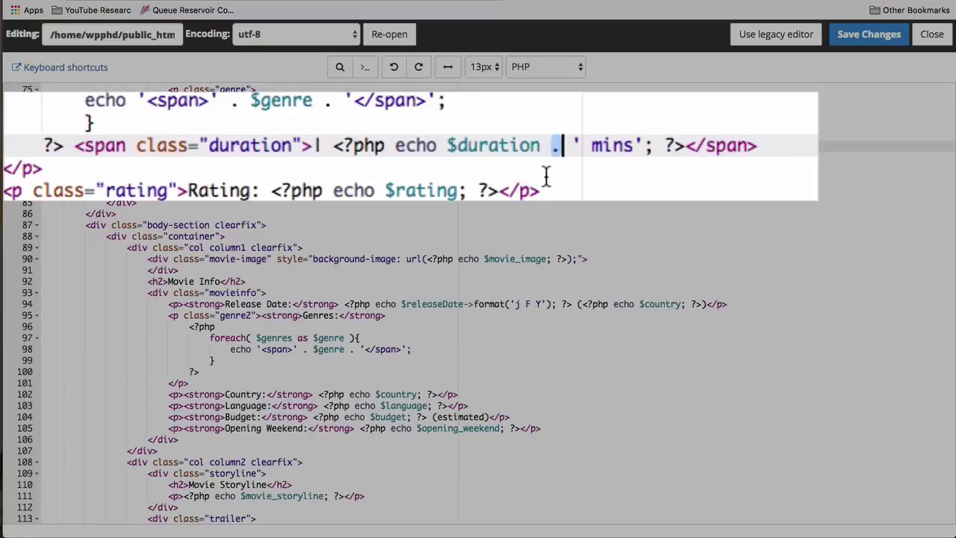
{"action": "left_click_drag", "start_coordinate": [448, 144], "coordinate": [635, 139]}
{"action": "left_click", "coordinate": [635, 140]}
{"action": "mouse_move", "coordinate": [572, 141]}
{"action": "left_mouse_down"}
{"action": "mouse_move", "coordinate": [634, 142]}
{"action": "mouse_move", "coordinate": [585, 145]}
{"action": "left_mouse_up"}
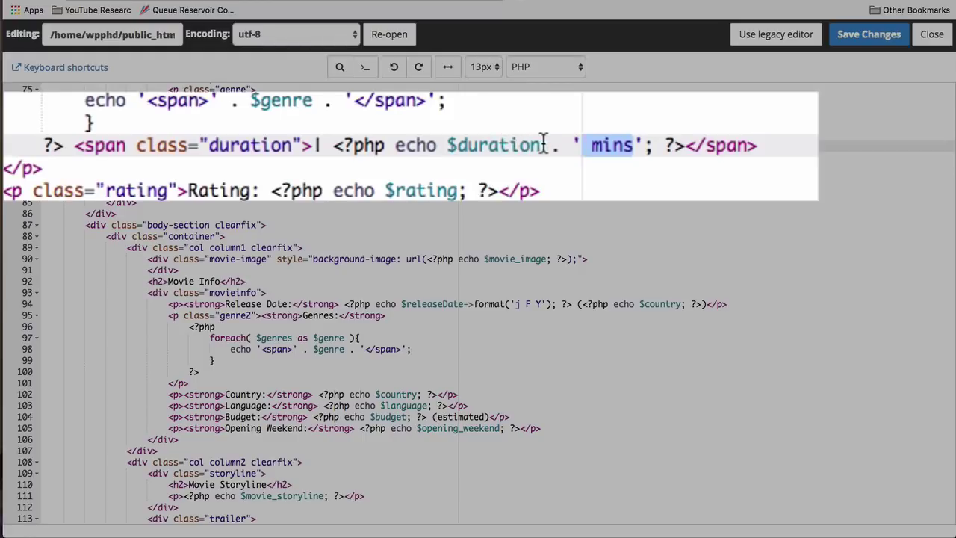
{"action": "left_click", "coordinate": [586, 144]}
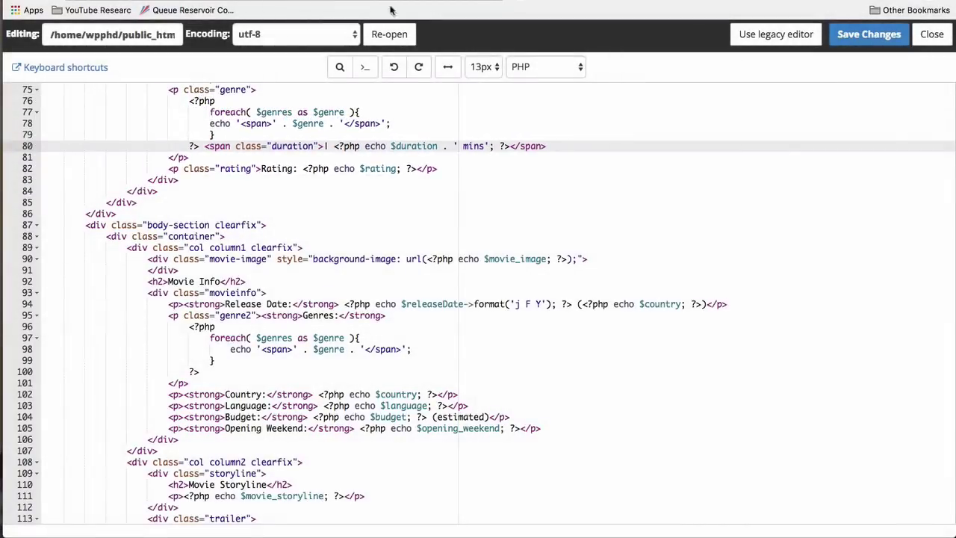
Check how the duration number and its 'mins' suffix render on the Guardians of the Galaxy movie page against the template code
{"action": "left_click", "coordinate": [353, 31]}
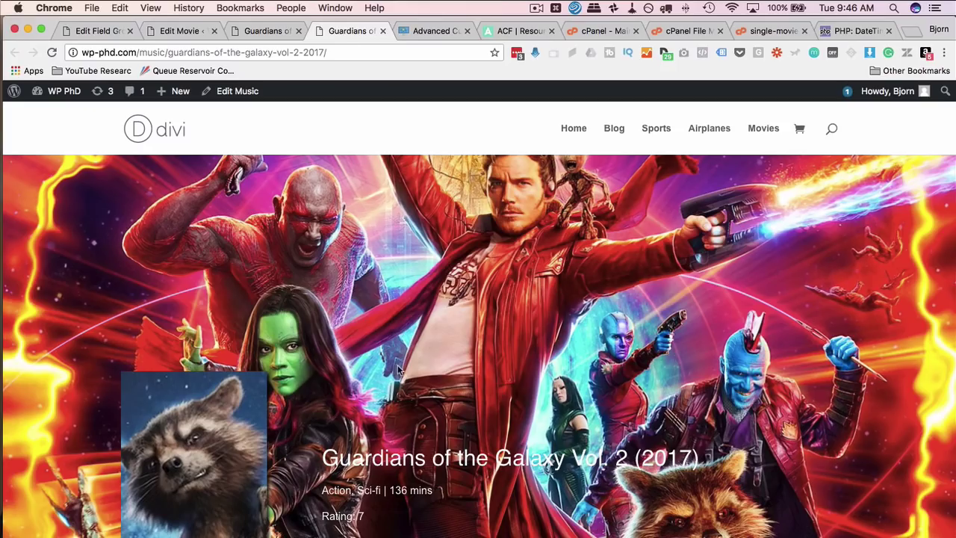
{"action": "scroll", "coordinate": [404, 366], "scroll_direction": "down", "scroll_amount": 3}
{"action": "left_click_drag", "start_coordinate": [392, 299], "coordinate": [419, 301]}
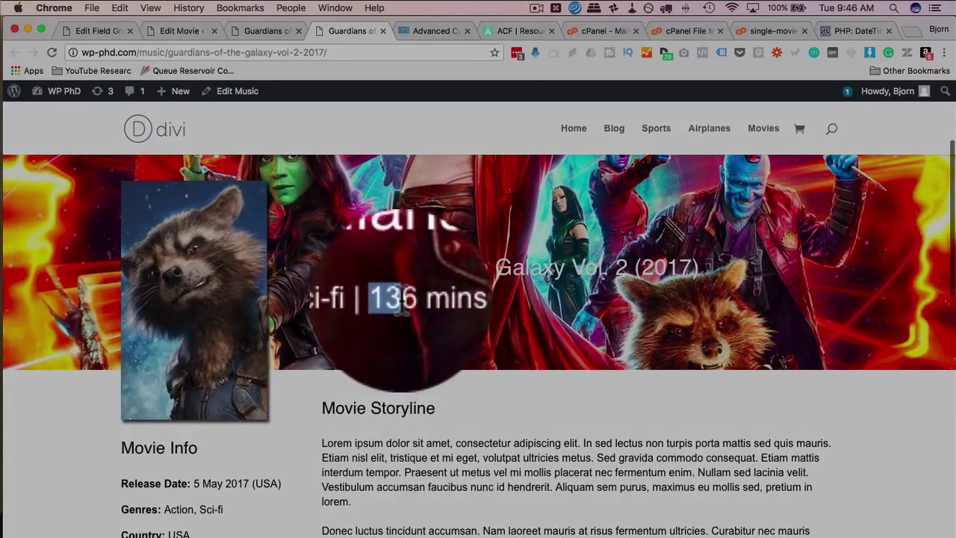
{"action": "left_click", "coordinate": [420, 303]}
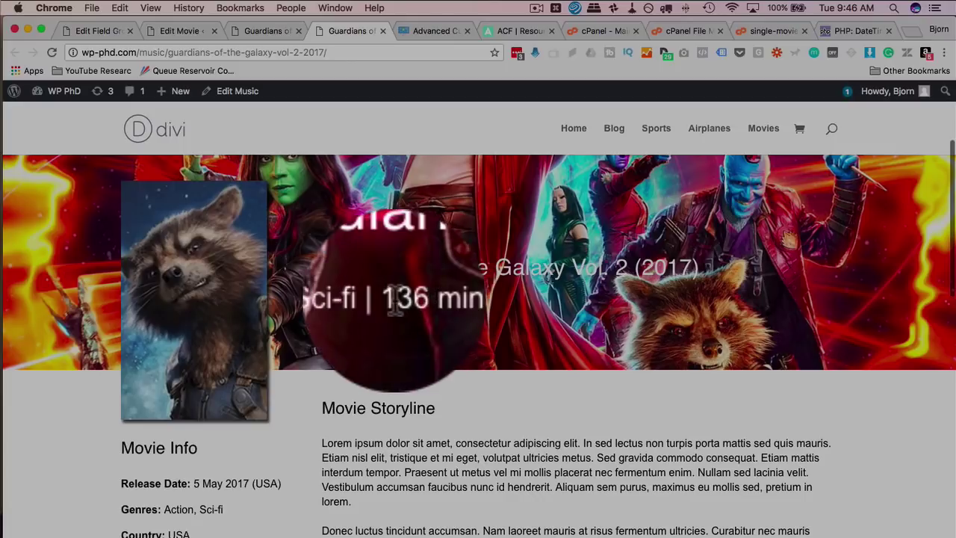
{"action": "double_click", "coordinate": [394, 302]}
{"action": "double_click", "coordinate": [420, 299]}
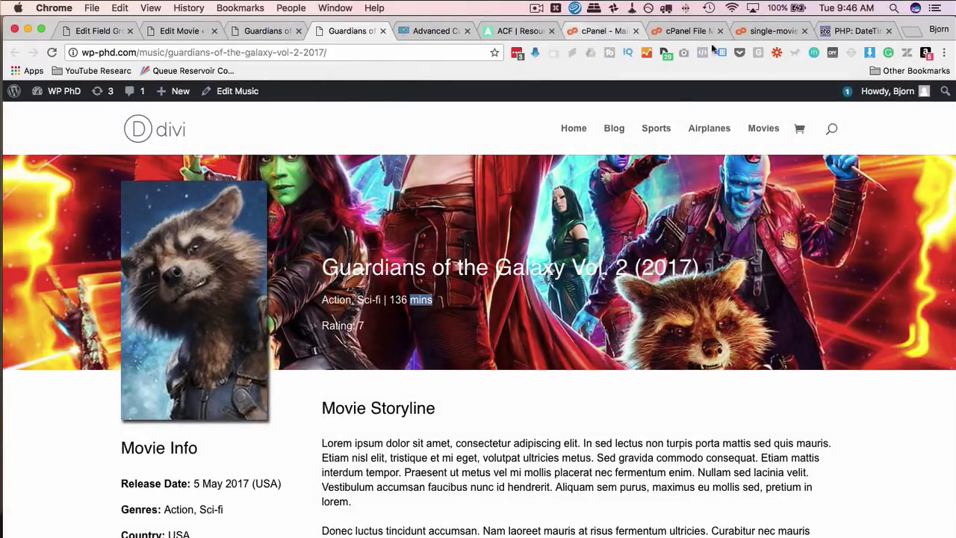
{"action": "left_click", "coordinate": [770, 30]}
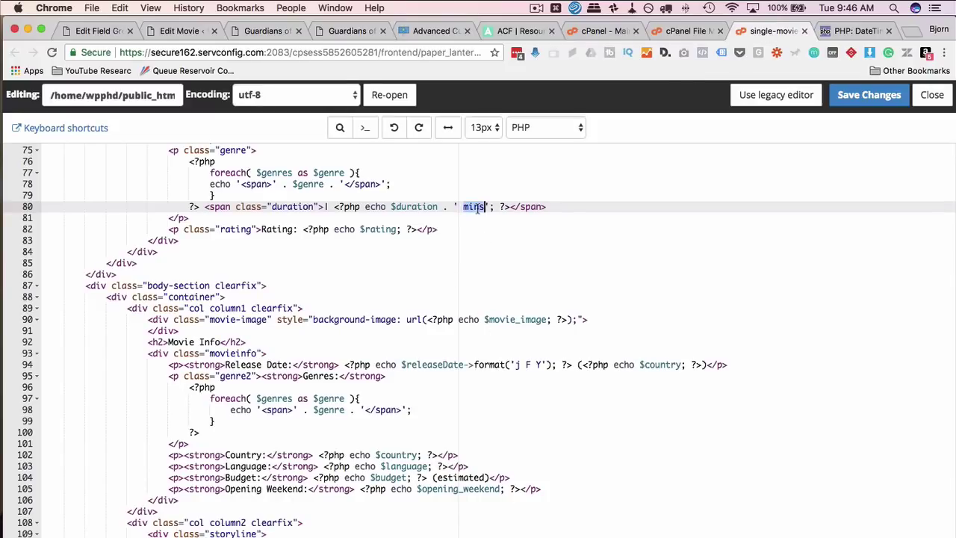
Examine the $rating output on line 82 and the movie-image div's $movie_image background on line 90, comparing the image with the live page
{"action": "scroll", "coordinate": [388, 246], "scroll_direction": "down", "scroll_amount": 2}
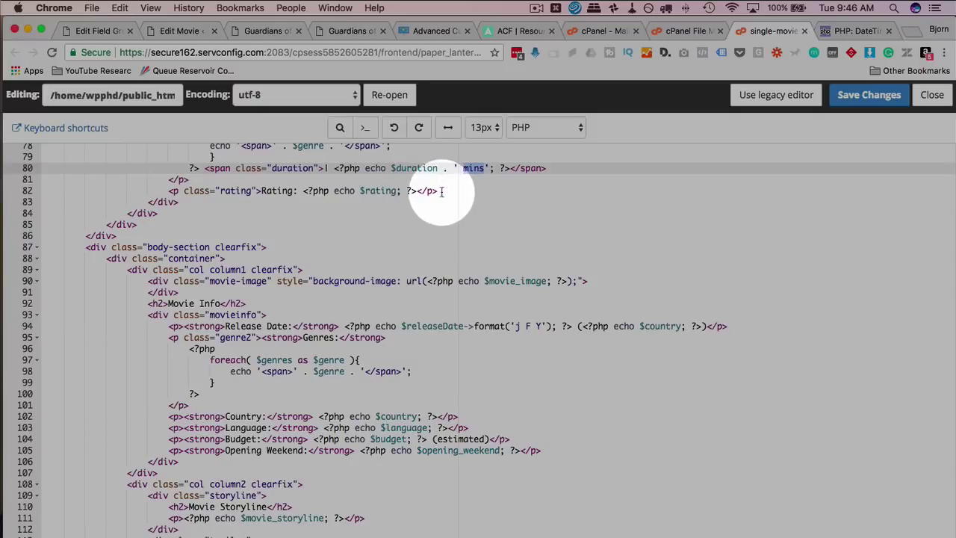
{"action": "left_click_drag", "start_coordinate": [303, 190], "coordinate": [418, 190]}
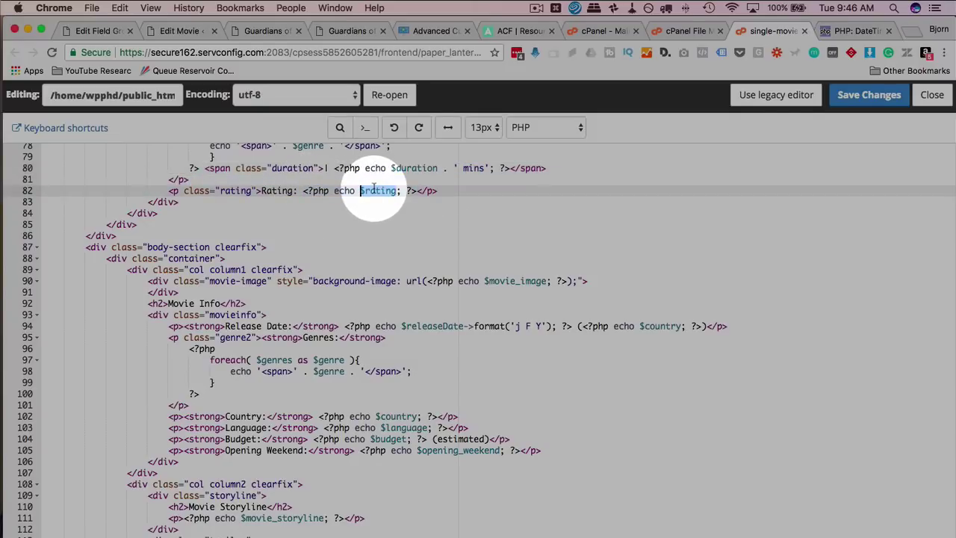
{"action": "scroll", "coordinate": [254, 203], "scroll_direction": "down", "scroll_amount": 3}
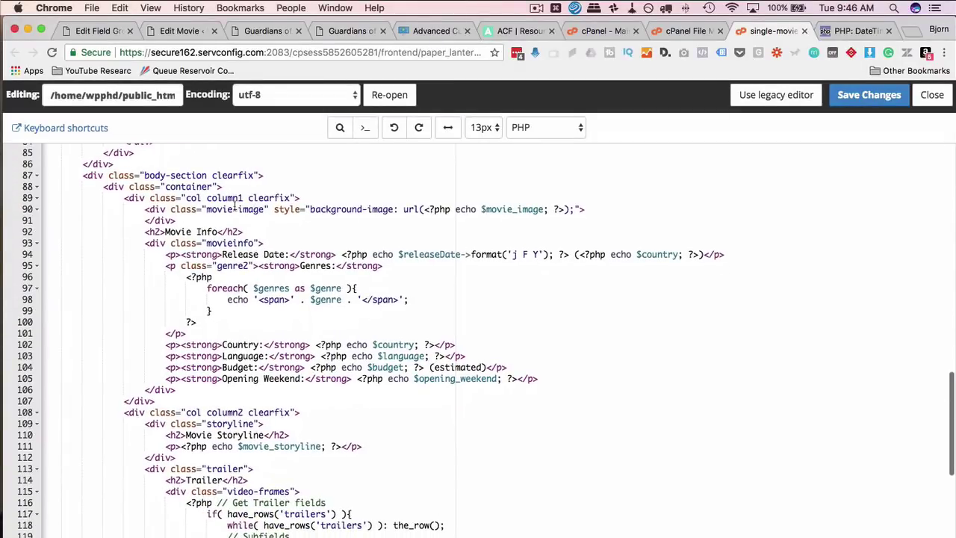
{"action": "left_click_drag", "start_coordinate": [145, 207], "coordinate": [586, 207]}
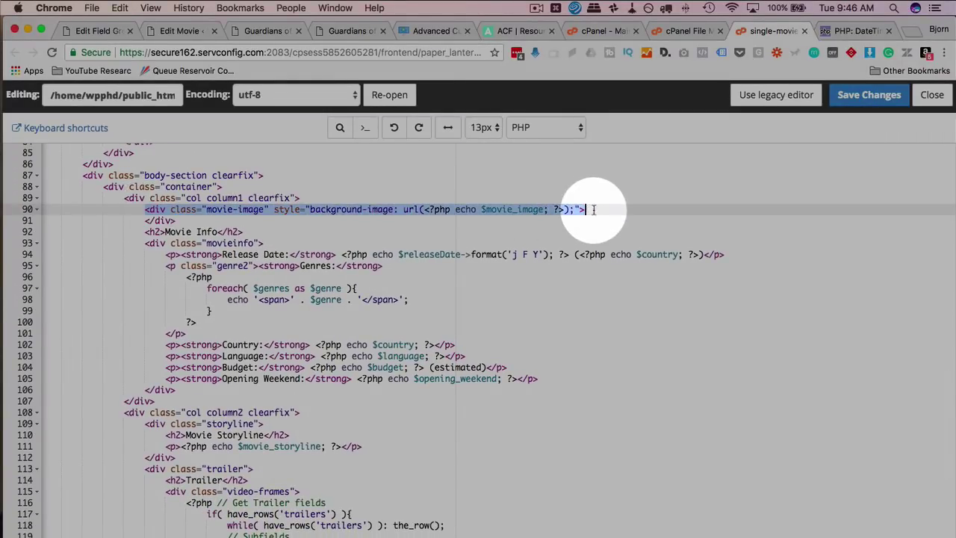
{"action": "double_click", "coordinate": [520, 209]}
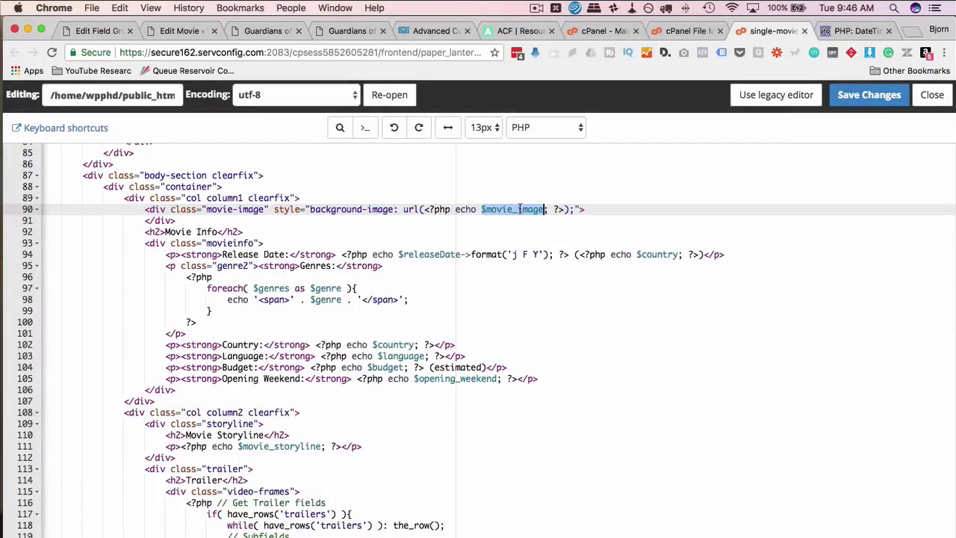
{"action": "left_click", "coordinate": [338, 31]}
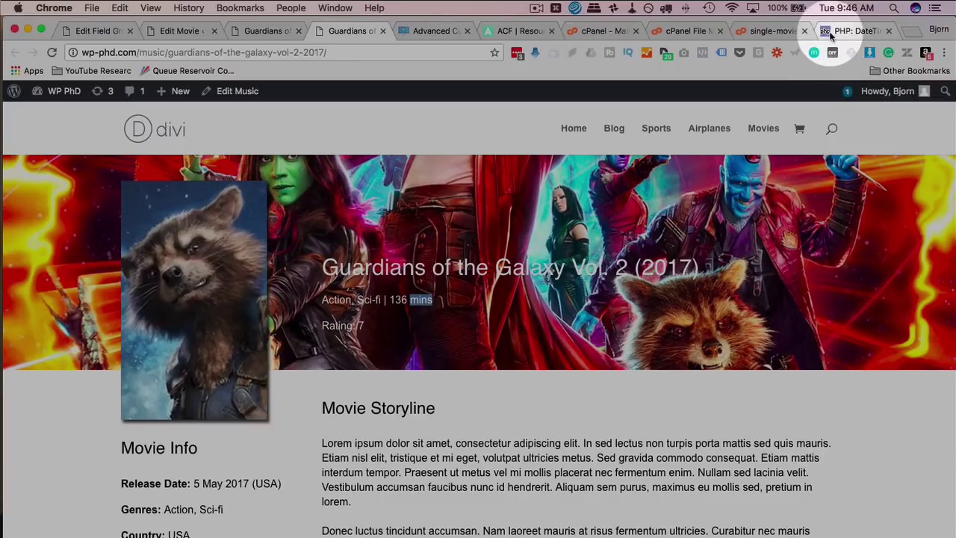
Review the Movie Info markup in single-movie.php, covering the genre2 foreach loop and the Country, Language, Budget and Opening Weekend paragraphs
{"action": "left_click", "coordinate": [760, 31]}
{"action": "scroll", "coordinate": [340, 203], "scroll_direction": "down", "scroll_amount": 2}
{"action": "scroll", "coordinate": [339, 204], "scroll_direction": "down", "scroll_amount": 2}
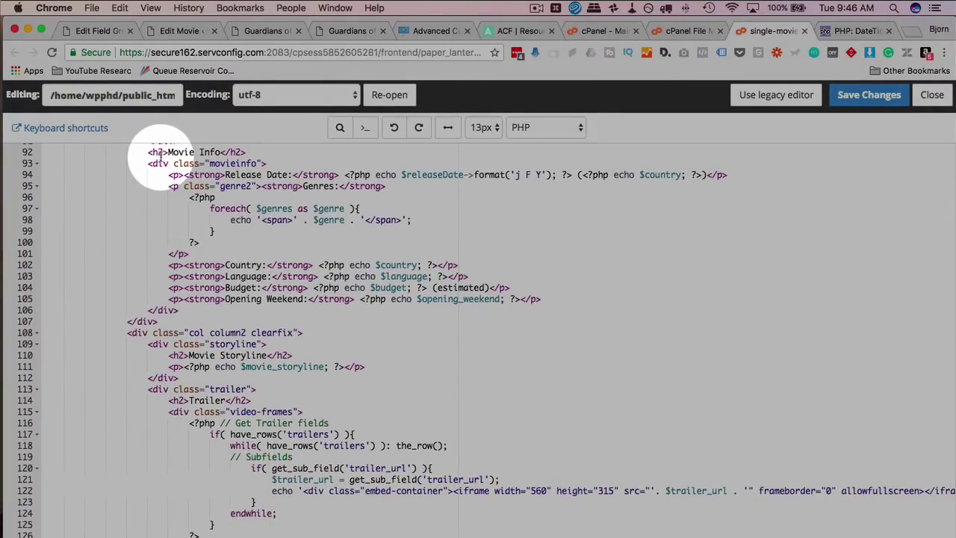
{"action": "scroll", "coordinate": [161, 159], "scroll_direction": "up", "scroll_amount": 2}
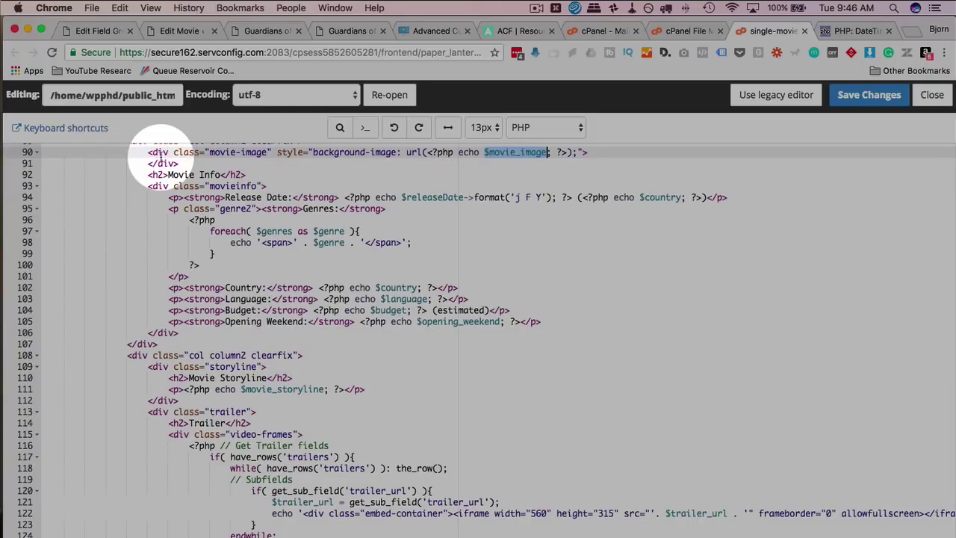
{"action": "left_click", "coordinate": [161, 158]}
{"action": "left_click_drag", "start_coordinate": [191, 221], "coordinate": [214, 265]}
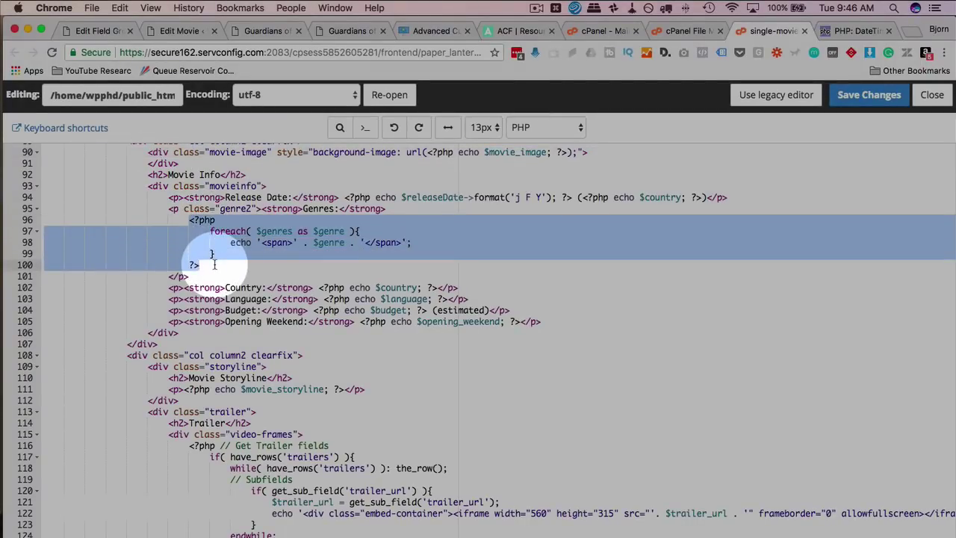
{"action": "scroll", "coordinate": [214, 266], "scroll_direction": "down", "scroll_amount": 3}
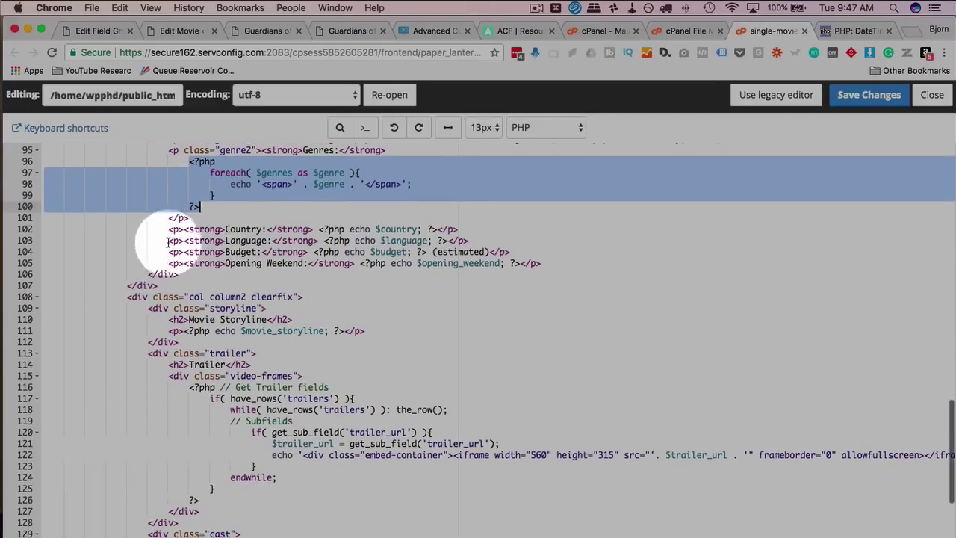
{"action": "left_click", "coordinate": [159, 226]}
{"action": "left_click_drag", "start_coordinate": [159, 224], "coordinate": [564, 259]}
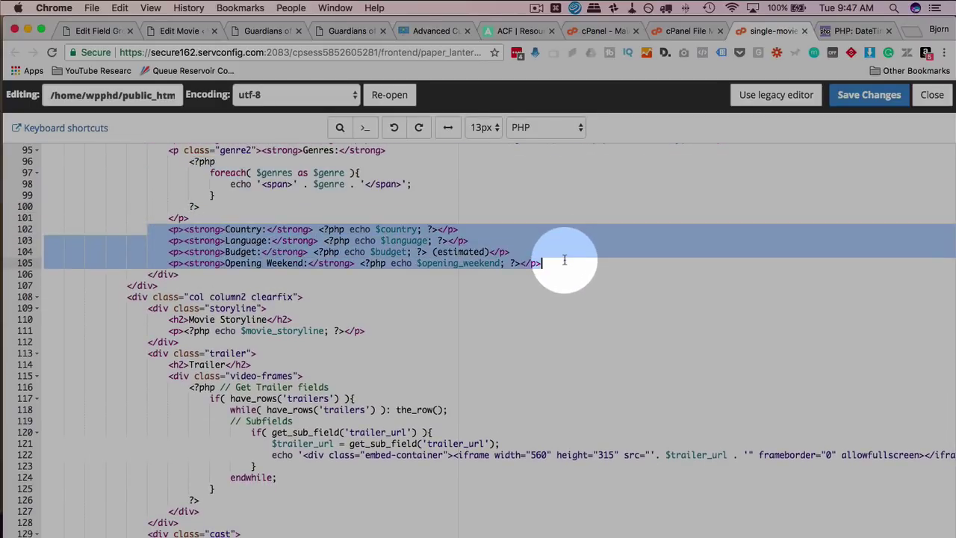
Examine the storyline div's paragraph on line 111 that echoes $movie_storyline
{"action": "scroll", "coordinate": [325, 293], "scroll_direction": "down", "scroll_amount": 3}
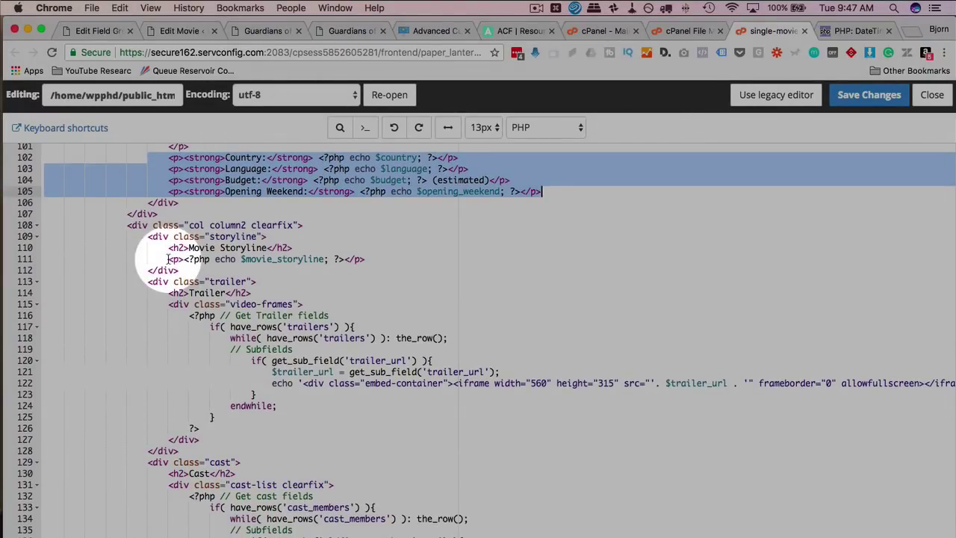
{"action": "scroll", "coordinate": [168, 259], "scroll_direction": "down", "scroll_amount": 1}
{"action": "left_click_drag", "start_coordinate": [148, 237], "coordinate": [377, 238]}
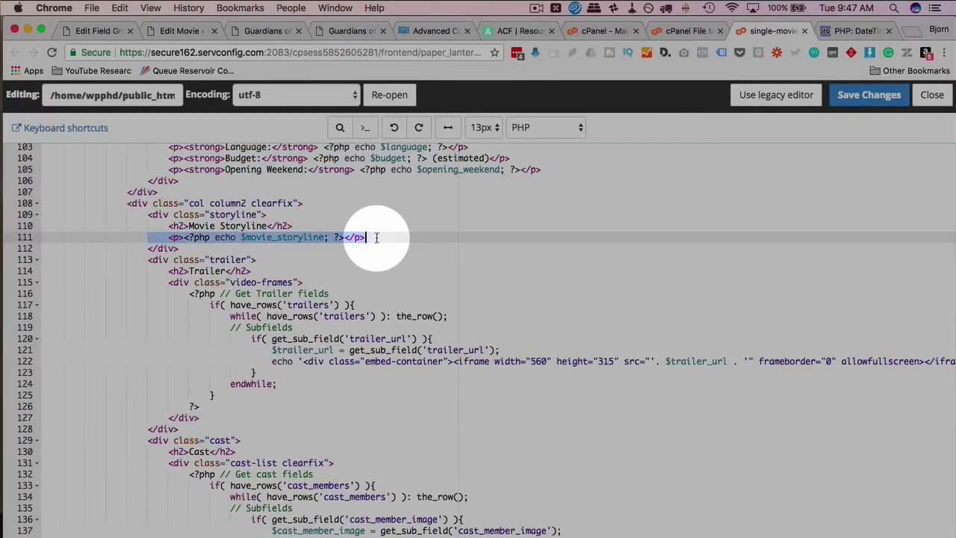
Examine the trailers repeater block on lines 117 to 126, focusing on the get_sub_field call for 'trailer_url'
{"action": "scroll", "coordinate": [309, 242], "scroll_direction": "down", "scroll_amount": 5}
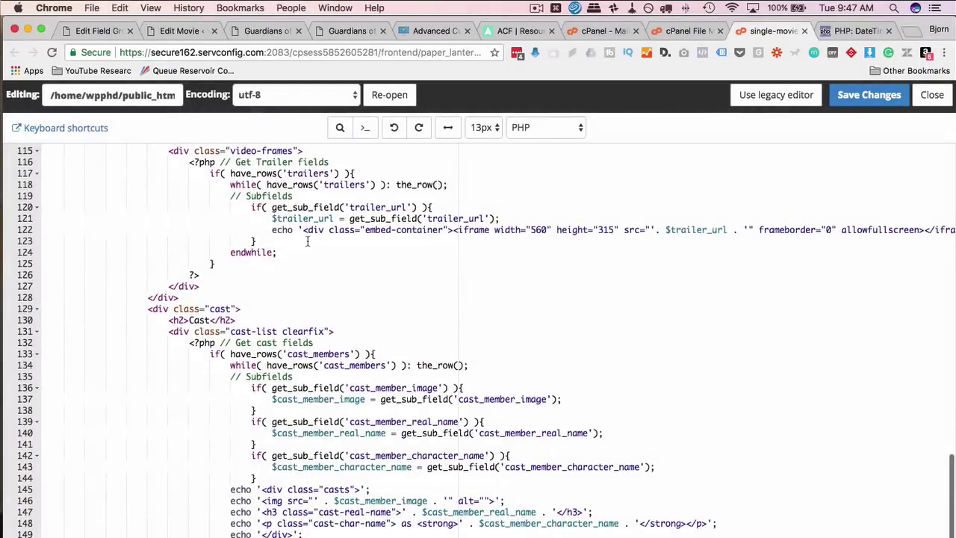
{"action": "scroll", "coordinate": [269, 225], "scroll_direction": "up", "scroll_amount": 1}
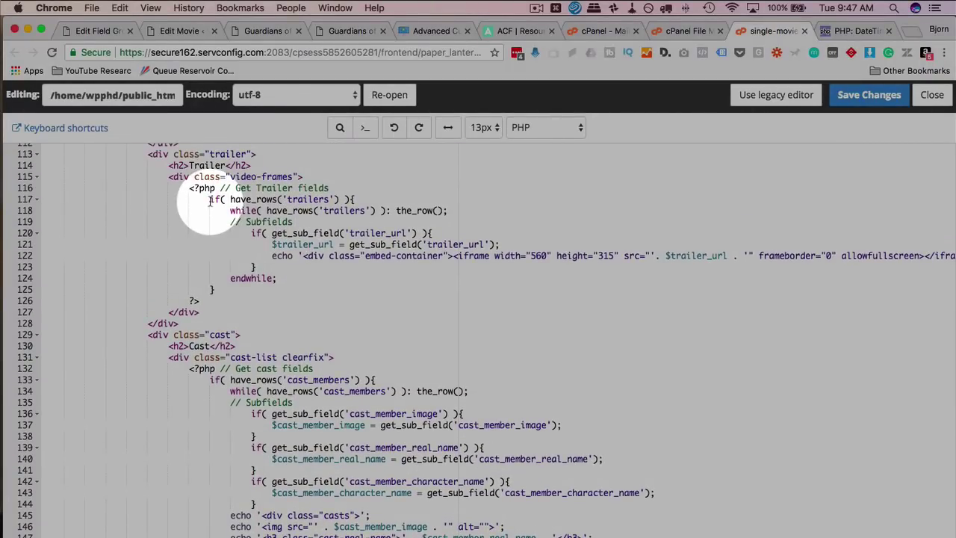
{"action": "left_click_drag", "start_coordinate": [210, 200], "coordinate": [215, 301]}
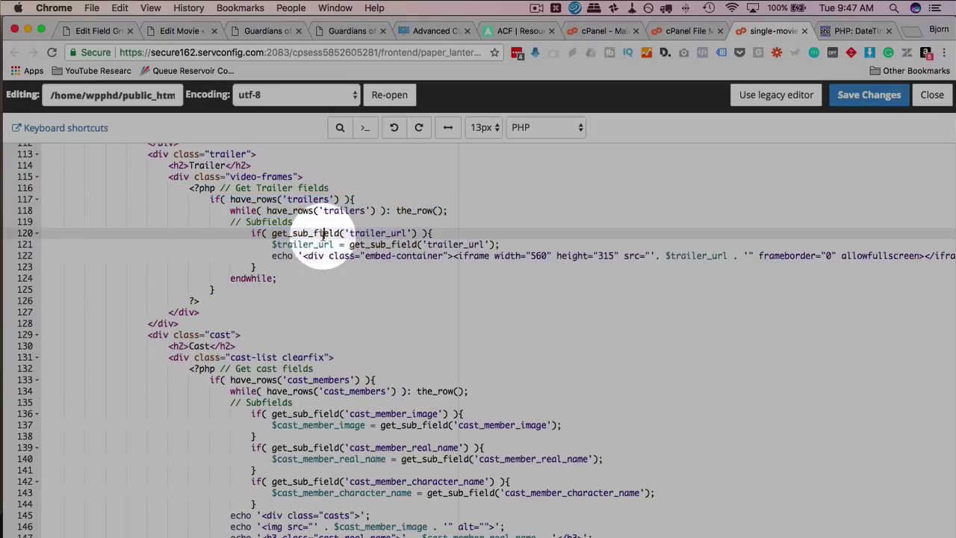
{"action": "double_click", "coordinate": [329, 233]}
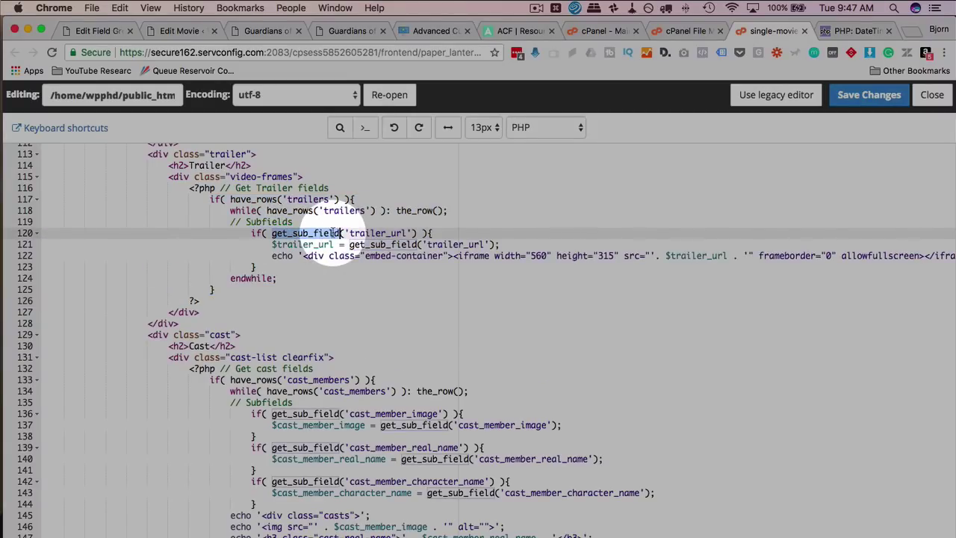
Consult the Basic and Loop function references in the ACF documentation, comparing get_field() with get_sub_field()
{"action": "left_click", "coordinate": [514, 29]}
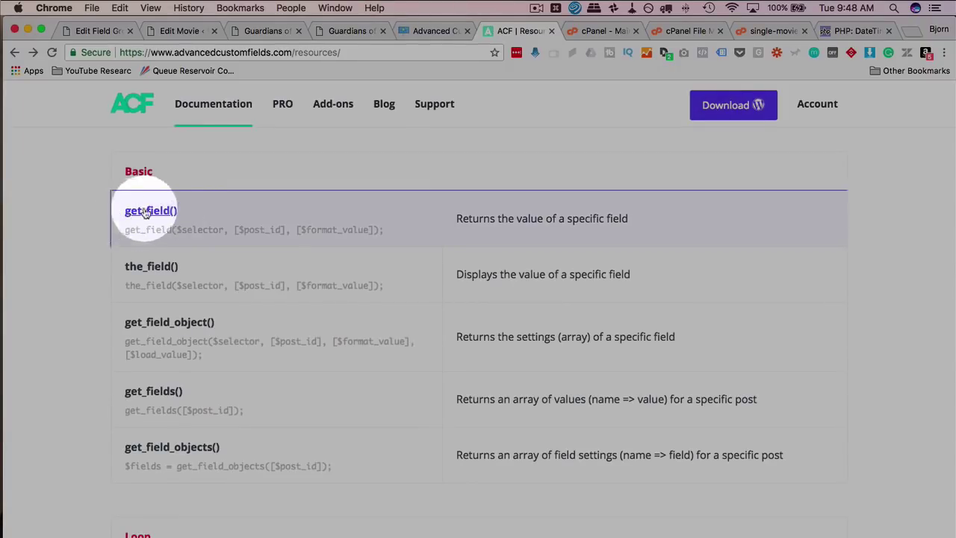
{"action": "scroll", "coordinate": [135, 229], "scroll_direction": "down", "scroll_amount": 10}
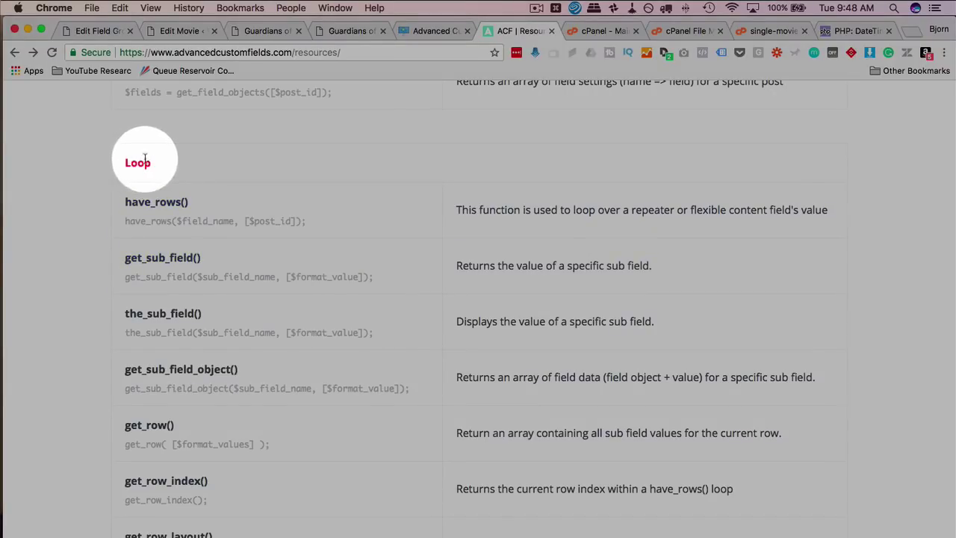
{"action": "left_click", "coordinate": [760, 32]}
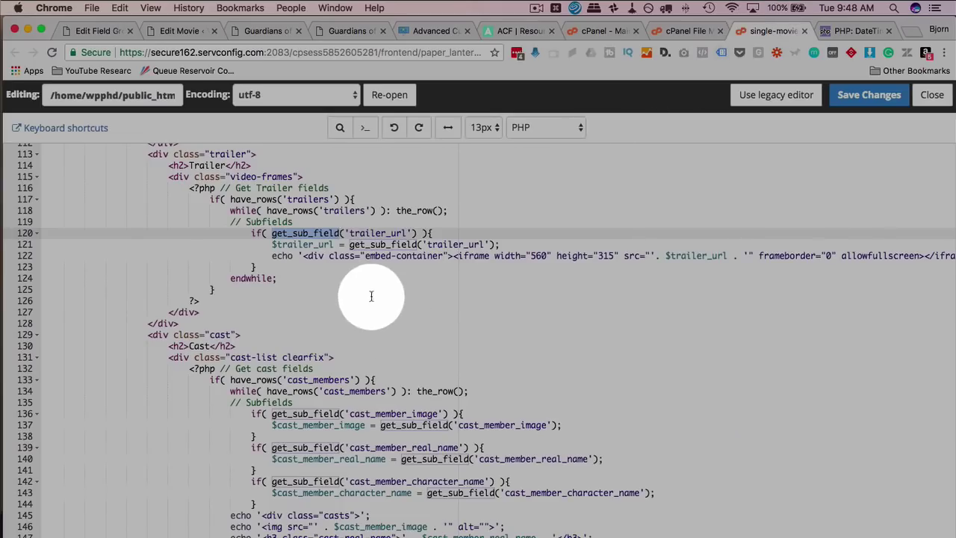
Trace the trailers while loop from have_rows('trailers') through the $trailer_url assignment to the echoed iframe embed on line 122
{"action": "left_click", "coordinate": [231, 211]}
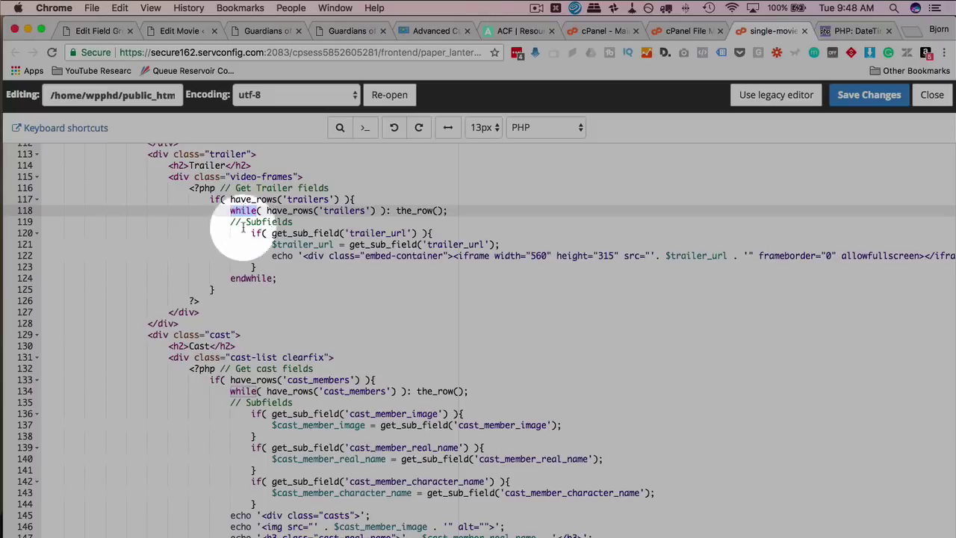
{"action": "left_click_drag", "start_coordinate": [211, 199], "coordinate": [339, 200]}
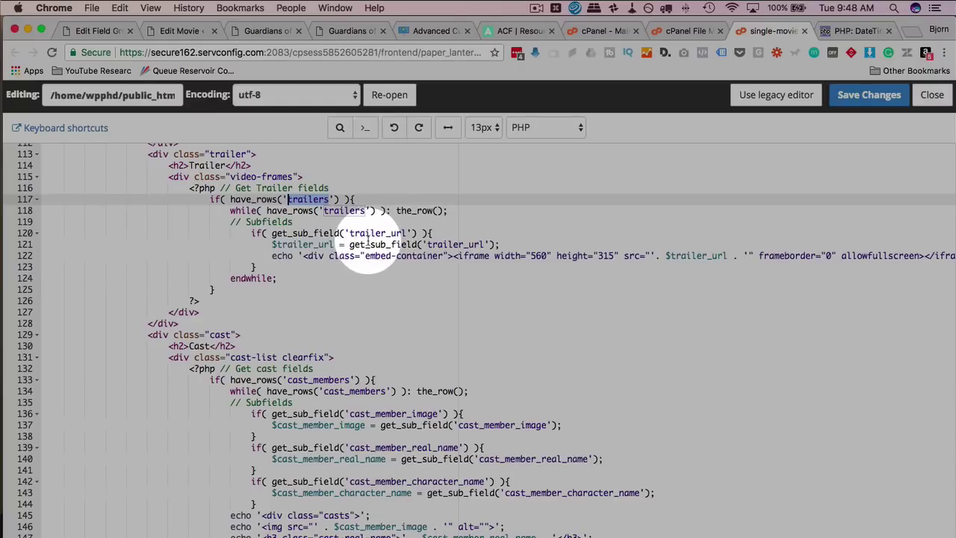
{"action": "left_click_drag", "start_coordinate": [349, 244], "coordinate": [423, 244]}
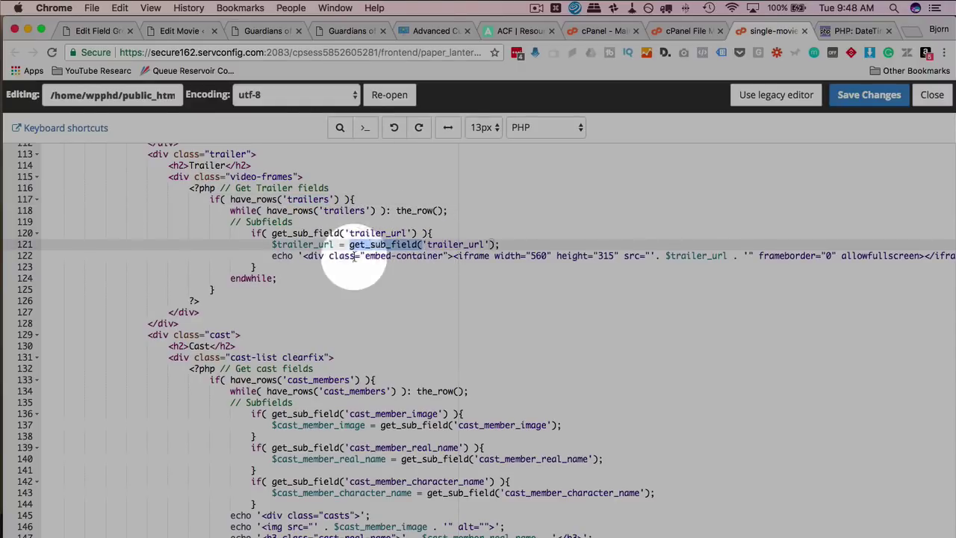
{"action": "left_click_drag", "start_coordinate": [272, 256], "coordinate": [849, 255]}
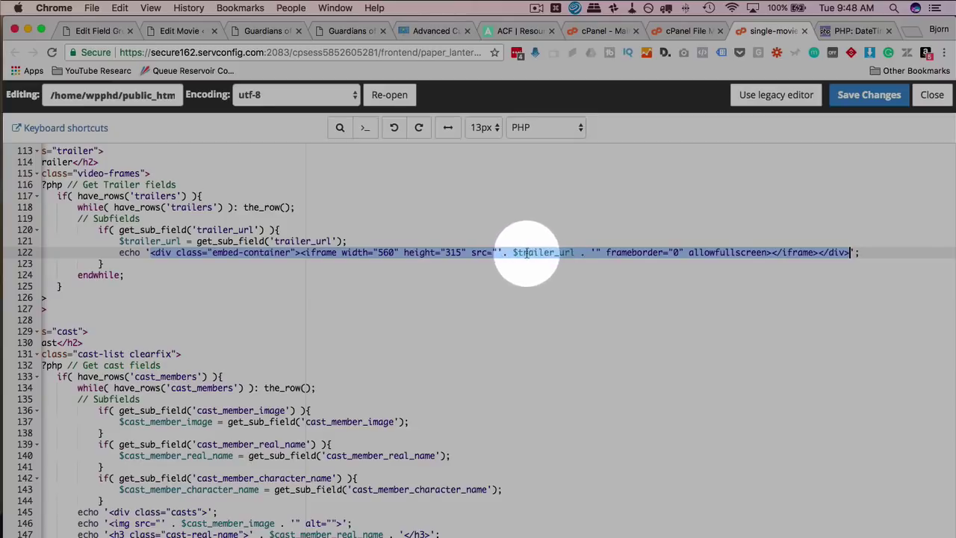
Inspect how the trailers block ends, from endwhile to the closing brace and PHP tag on lines 124 to 126
{"action": "scroll", "coordinate": [506, 252], "scroll_direction": "left", "scroll_amount": 5}
{"action": "scroll", "coordinate": [505, 252], "scroll_direction": "up", "scroll_amount": 1}
{"action": "scroll", "coordinate": [498, 252], "scroll_direction": "down", "scroll_amount": 3}
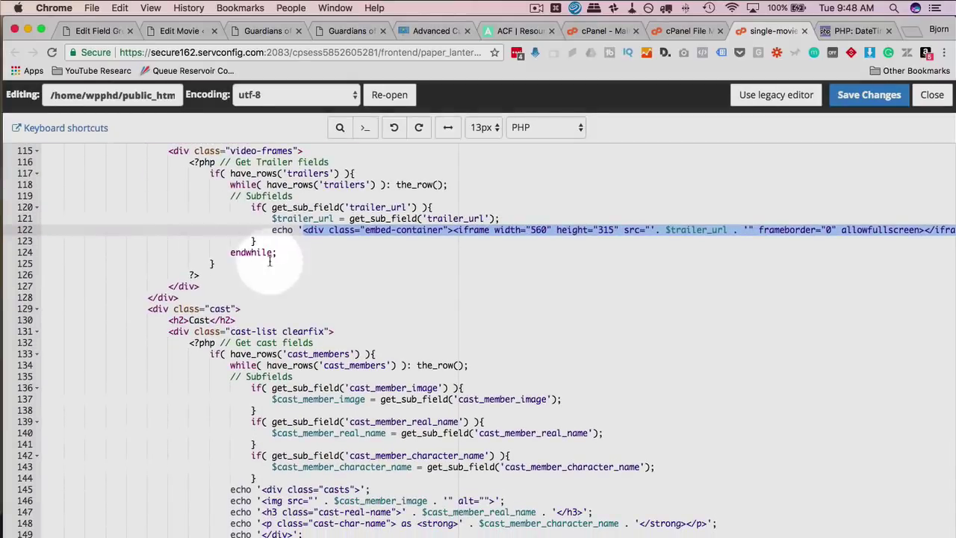
{"action": "left_click", "coordinate": [281, 253]}
{"action": "left_click_drag", "start_coordinate": [275, 252], "coordinate": [189, 262]}
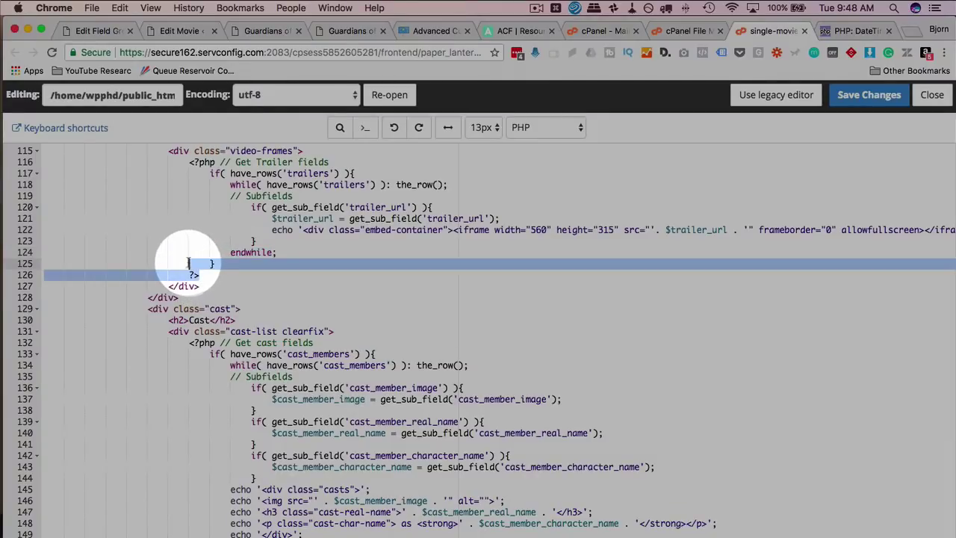
Examine the cast repeater block on lines 133 to 153, tracing the have_rows('cast_members') condition, its while loop and the loop body
{"action": "scroll", "coordinate": [189, 267], "scroll_direction": "down", "scroll_amount": 5}
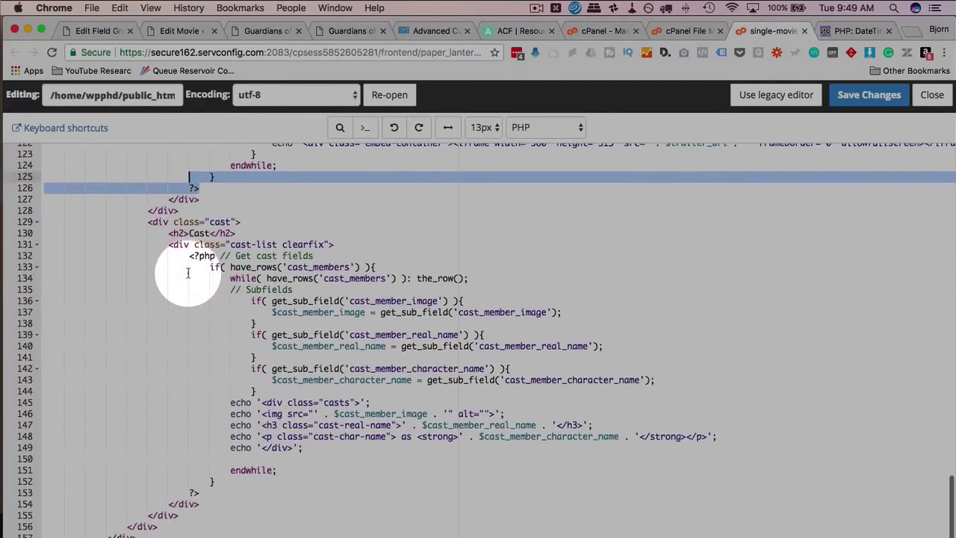
{"action": "left_click_drag", "start_coordinate": [209, 251], "coordinate": [303, 477]}
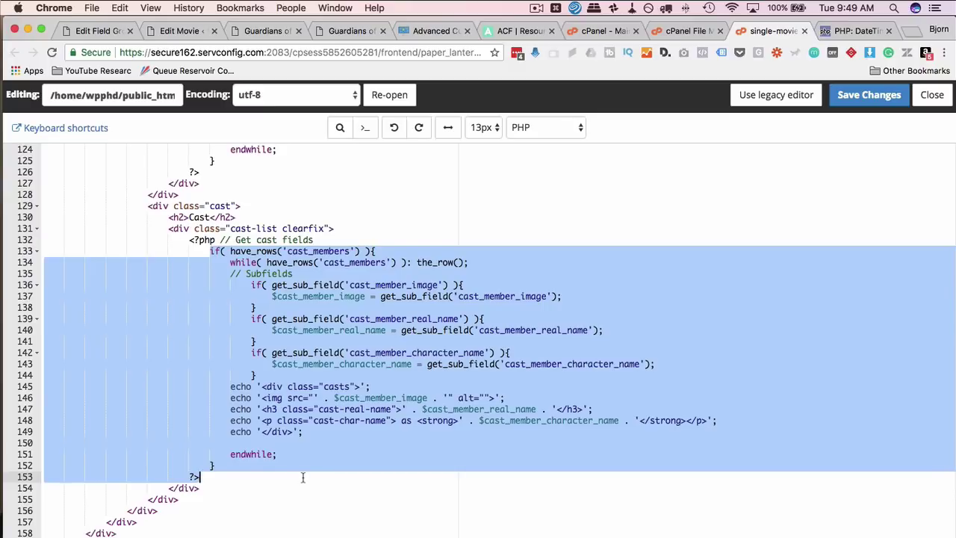
{"action": "left_click", "coordinate": [323, 308]}
{"action": "left_click_drag", "start_coordinate": [257, 251], "coordinate": [298, 452]}
{"action": "left_click", "coordinate": [250, 285]}
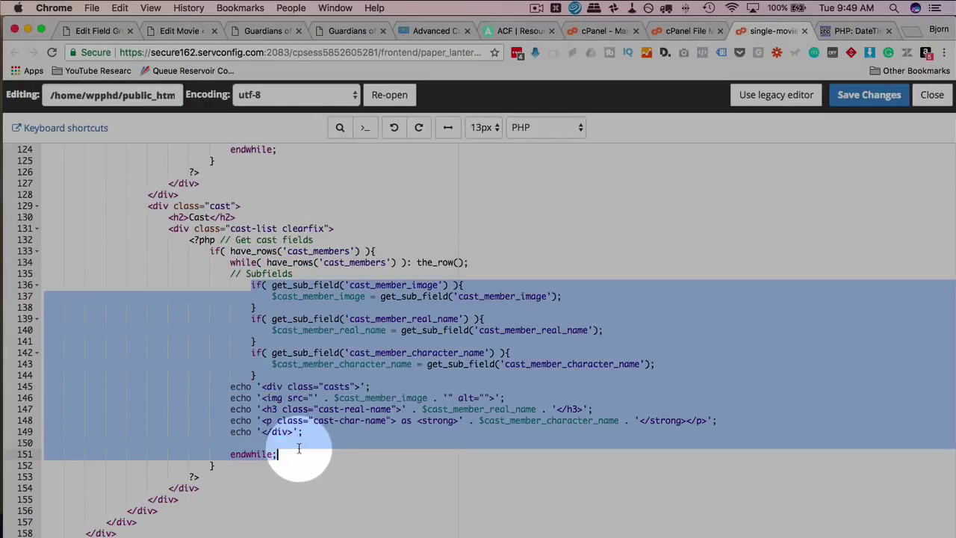
{"action": "left_click", "coordinate": [320, 287]}
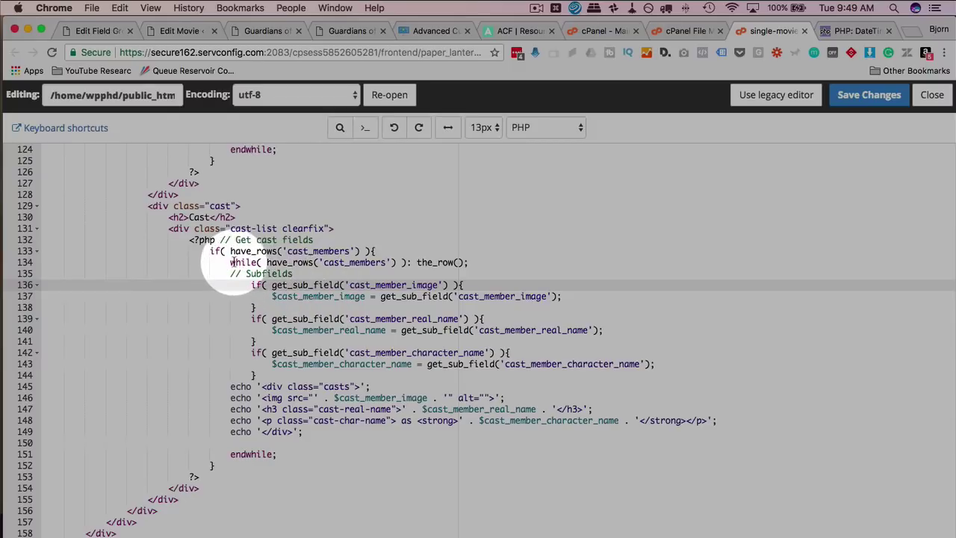
{"action": "left_click", "coordinate": [231, 262]}
{"action": "left_click_drag", "start_coordinate": [231, 274], "coordinate": [305, 444]}
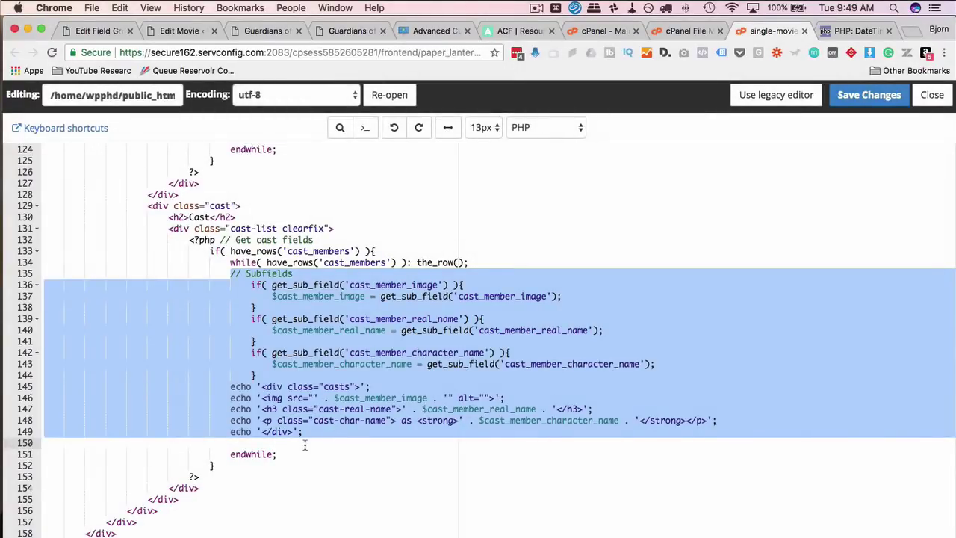
Inspect the $cast_member_image, $cast_member_real_name and $cast_member_character_name assignments inside the cast loop
{"action": "left_click", "coordinate": [298, 286]}
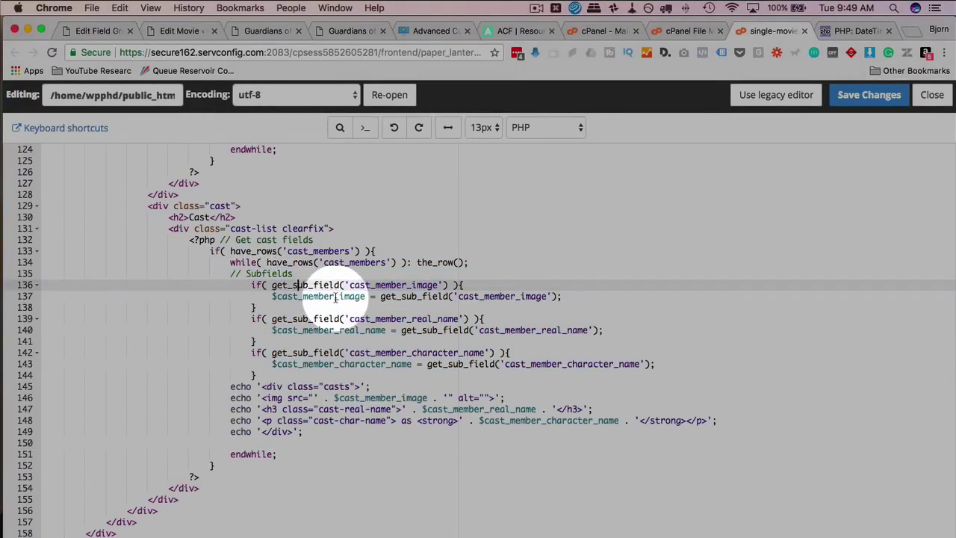
{"action": "double_click", "coordinate": [323, 296]}
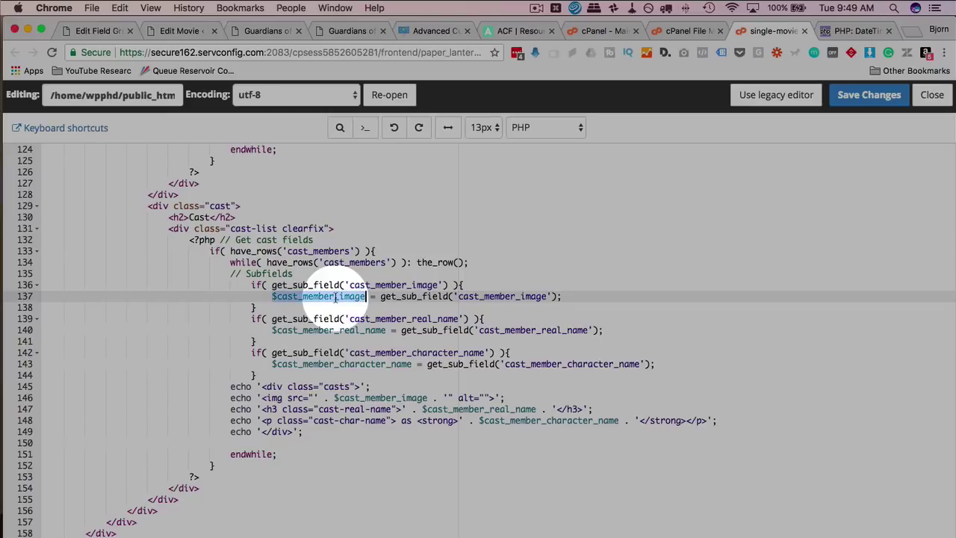
{"action": "double_click", "coordinate": [327, 331]}
{"action": "double_click", "coordinate": [336, 364]}
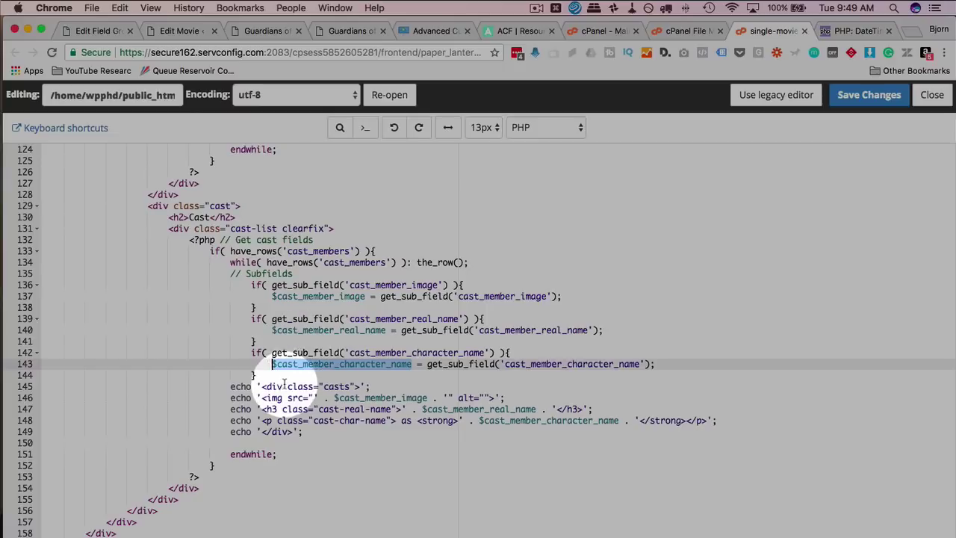
Review the echoed cast markup on lines 145 to 148: the casts div, image, real-name heading and character-name paragraph
{"action": "left_click_drag", "start_coordinate": [261, 387], "coordinate": [357, 387]}
{"action": "left_click_drag", "start_coordinate": [262, 398], "coordinate": [495, 398]}
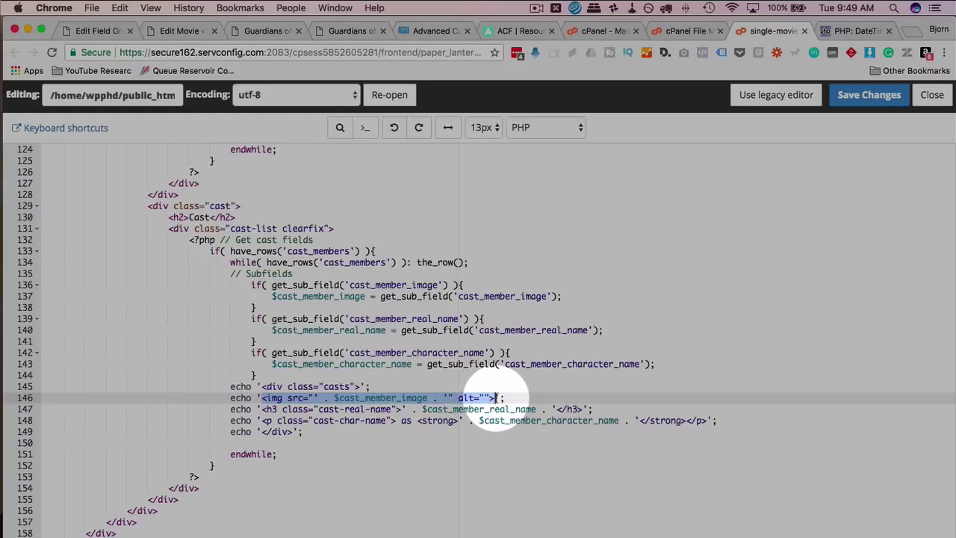
{"action": "left_click_drag", "start_coordinate": [262, 410], "coordinate": [579, 409]}
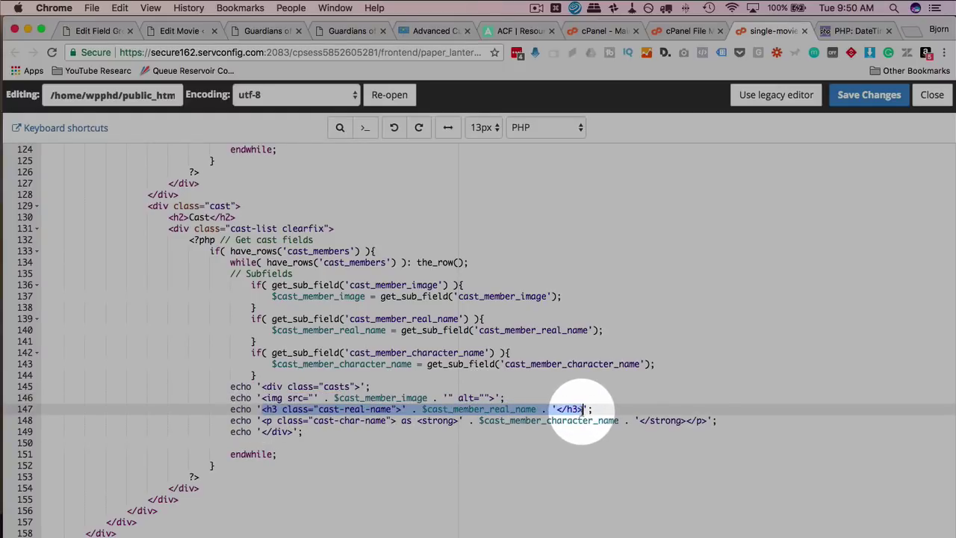
{"action": "left_click_drag", "start_coordinate": [261, 421], "coordinate": [707, 420]}
Inspect how the cast block and template close, from the loop's endwhile through the closing divs to the final endwhile and div
{"action": "left_click_drag", "start_coordinate": [295, 431], "coordinate": [233, 454]}
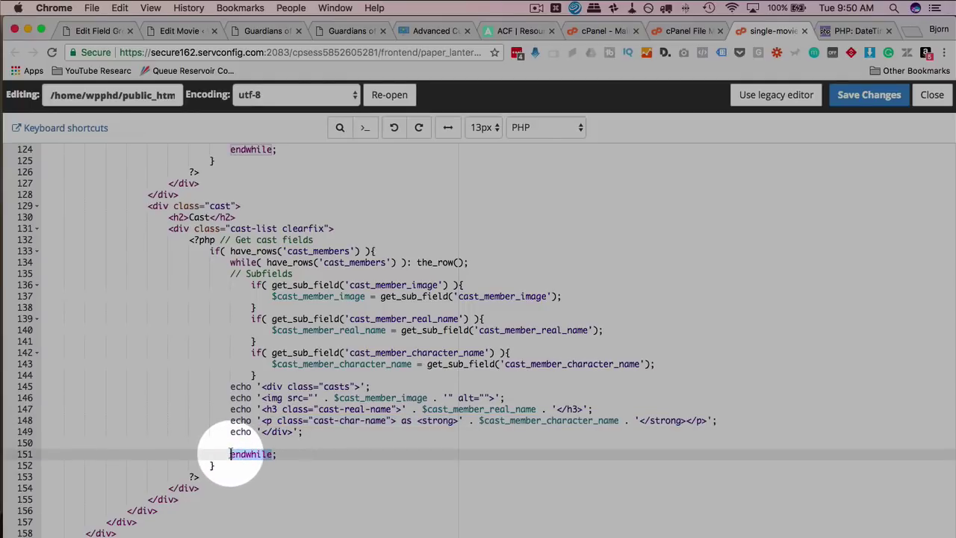
{"action": "left_click_drag", "start_coordinate": [214, 486], "coordinate": [186, 465]}
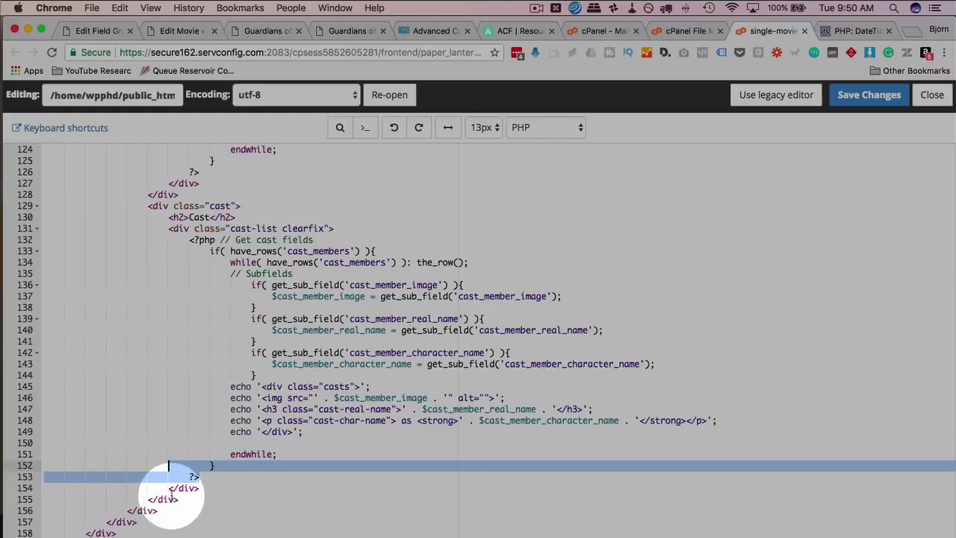
{"action": "scroll", "coordinate": [168, 523], "scroll_direction": "right", "scroll_amount": 1}
{"action": "left_click", "coordinate": [153, 531]}
{"action": "left_click_drag", "start_coordinate": [153, 531], "coordinate": [102, 488]}
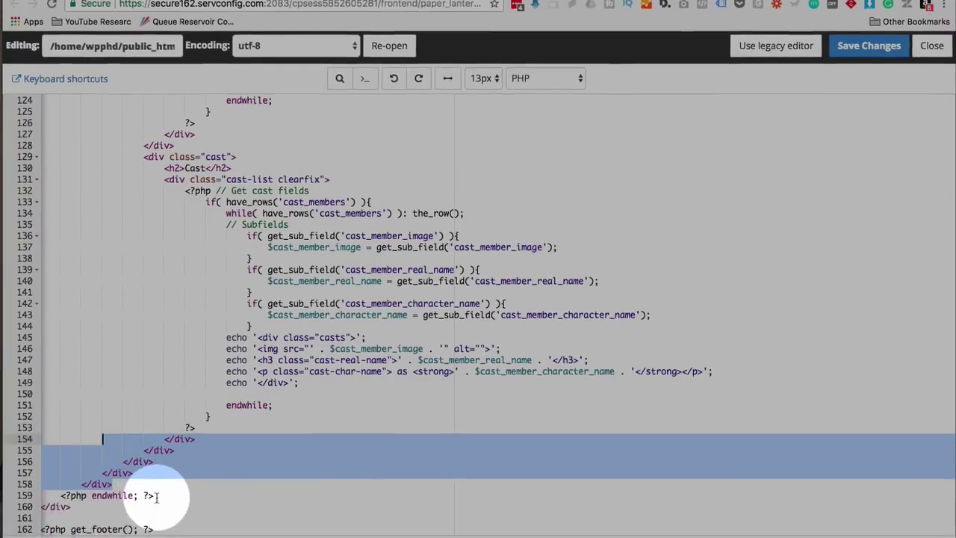
{"action": "left_click_drag", "start_coordinate": [153, 537], "coordinate": [62, 537]}
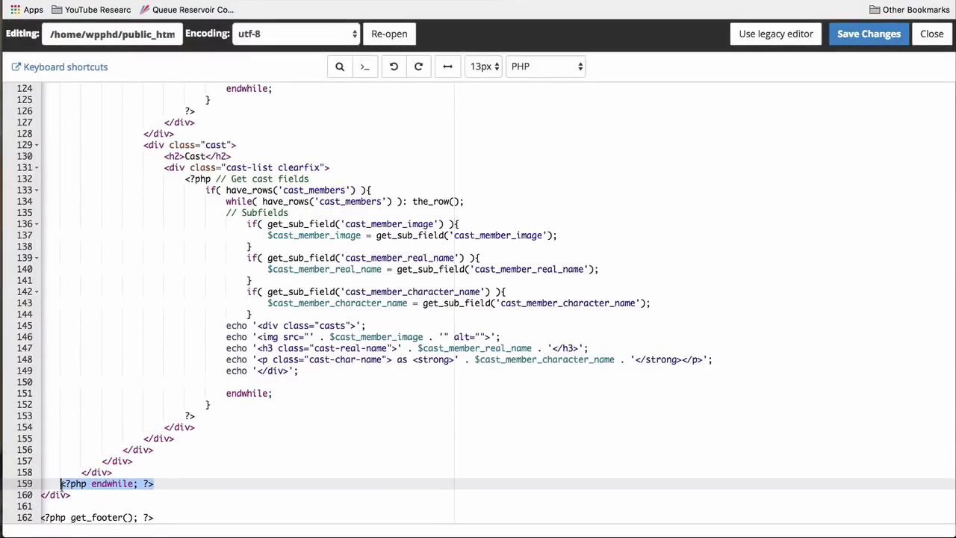
{"action": "left_click_drag", "start_coordinate": [42, 494], "coordinate": [105, 494]}
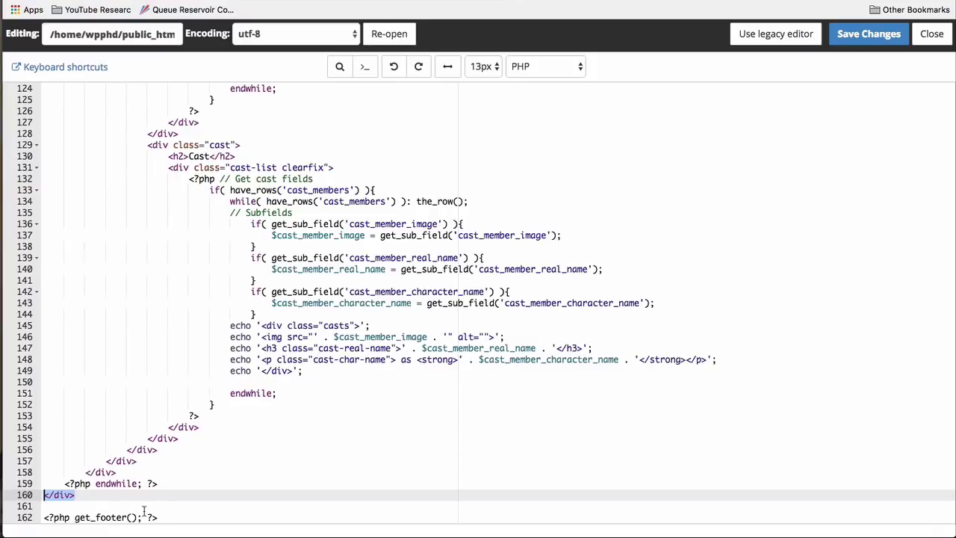
Check the cast subfield names passed to get_sub_field() on lines 137, 140 and 143
{"action": "left_click", "coordinate": [199, 378]}
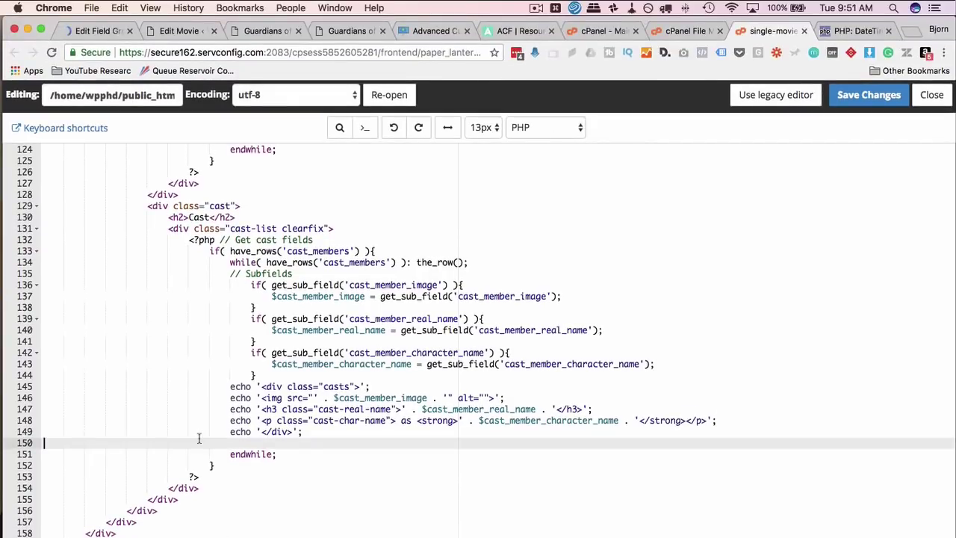
{"action": "left_click", "coordinate": [513, 296]}
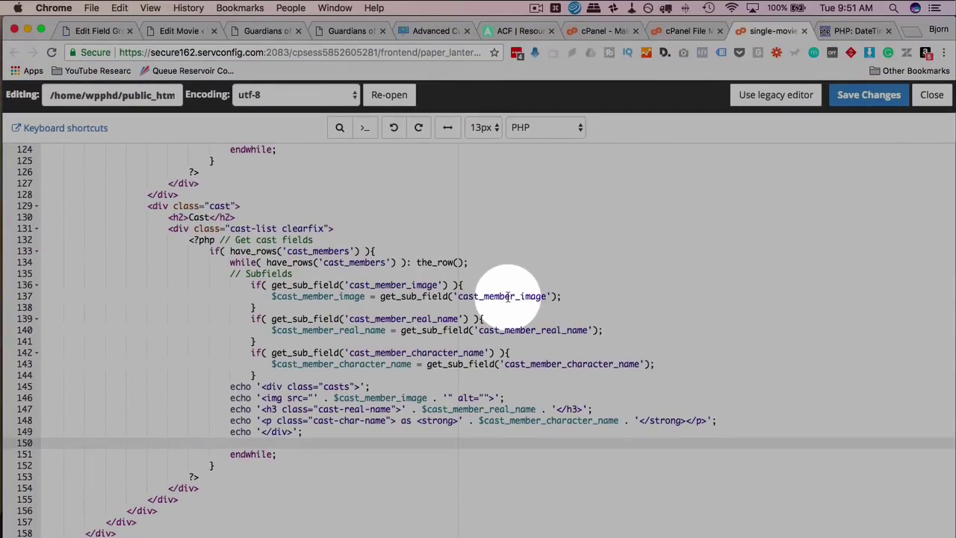
{"action": "double_click", "coordinate": [510, 297]}
{"action": "double_click", "coordinate": [521, 330]}
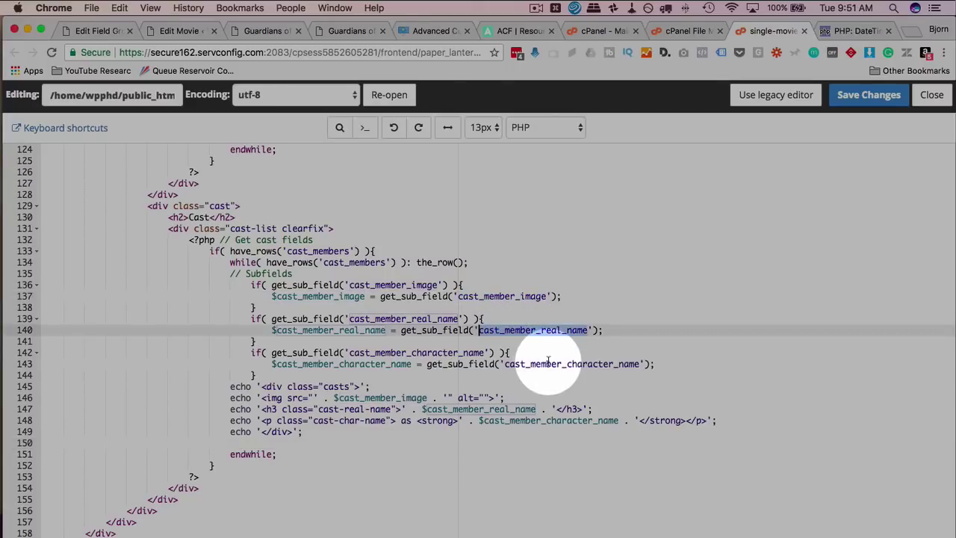
{"action": "left_click", "coordinate": [547, 363]}
{"action": "double_click", "coordinate": [548, 364]}
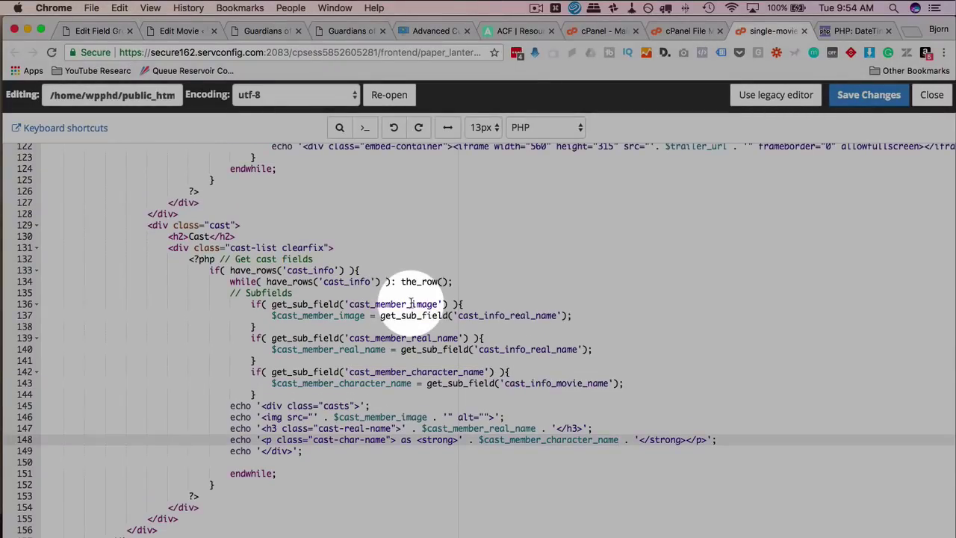
Save the single-movie.php changes and reload the Guardians of the Galaxy Vol. 2 (2018) movie page
{"action": "double_click", "coordinate": [393, 304]}
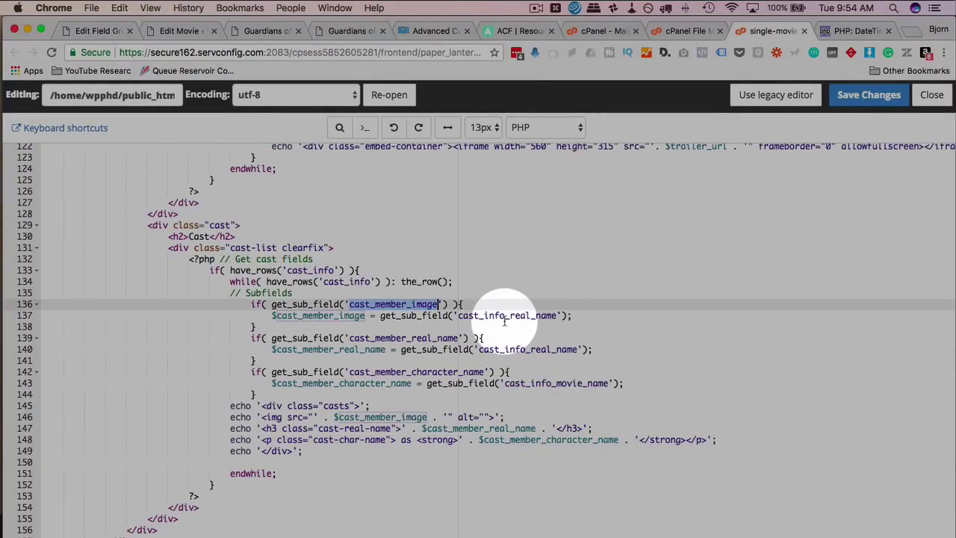
{"action": "left_click", "coordinate": [868, 96]}
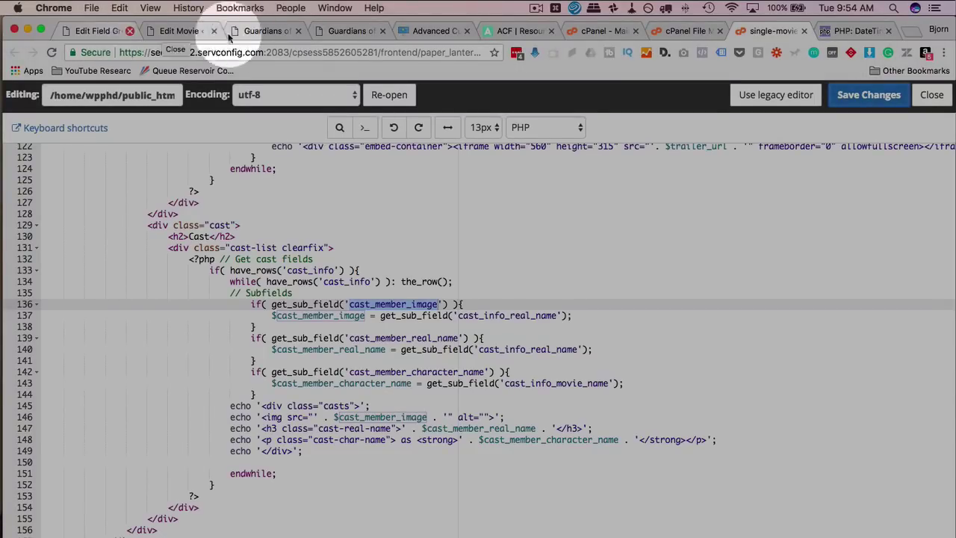
{"action": "left_click", "coordinate": [270, 31]}
{"action": "left_click", "coordinate": [51, 53]}
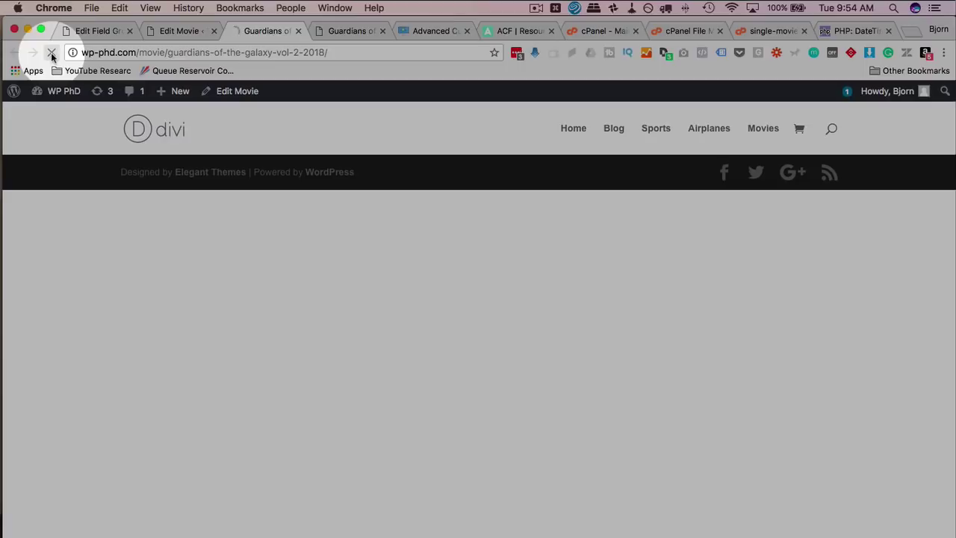
{"action": "left_click", "coordinate": [85, 303]}
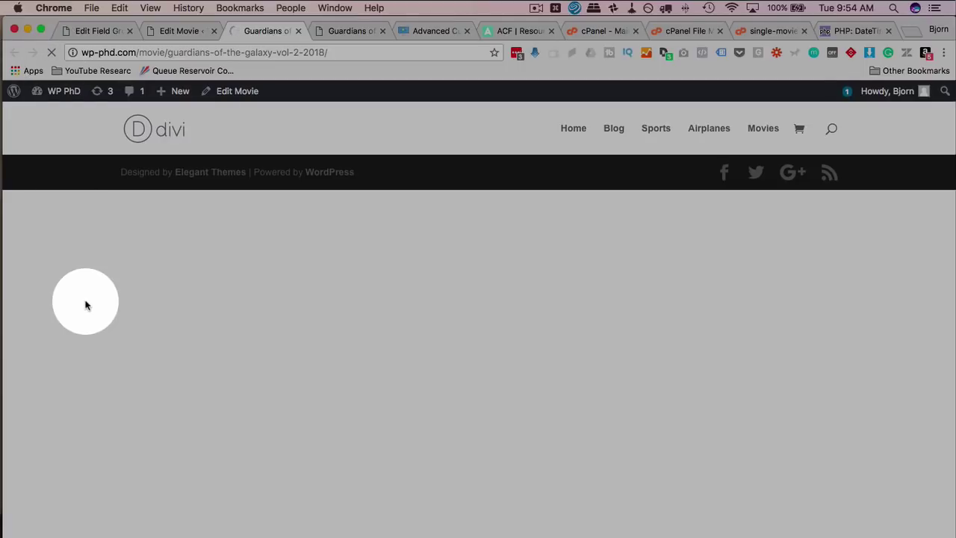
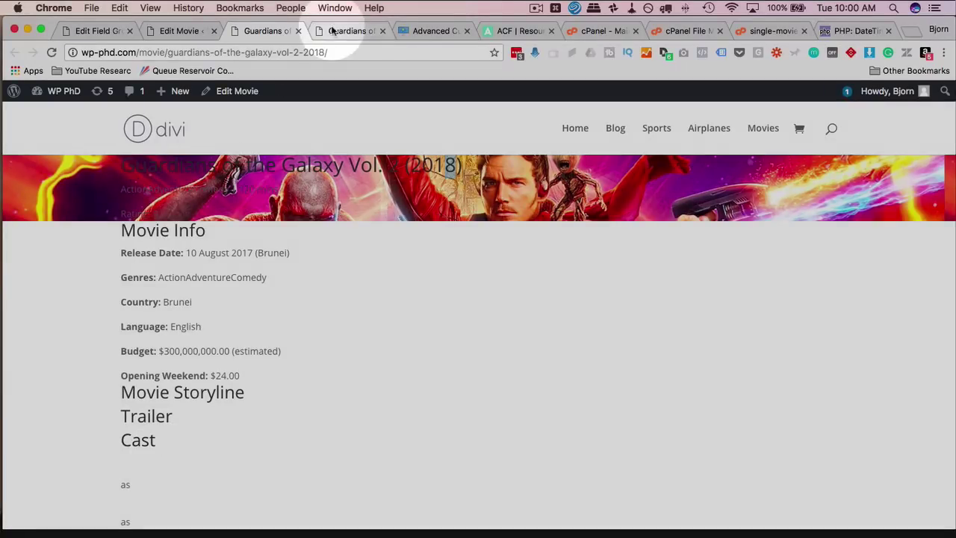
Compare the layout of the styled 2017 Guardians of the Galaxy page with the unstyled 2018 movie page
{"action": "left_click", "coordinate": [333, 31]}
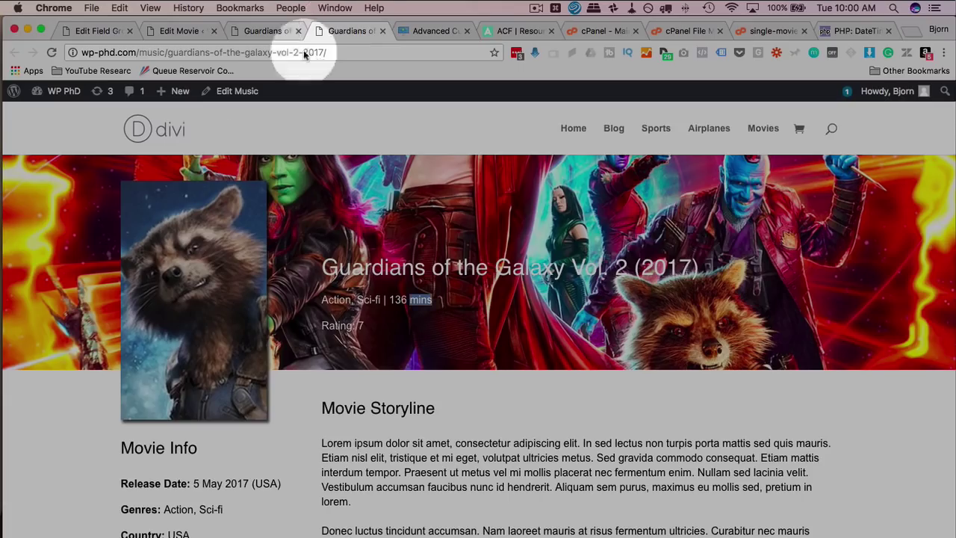
{"action": "scroll", "coordinate": [79, 315], "scroll_direction": "down", "scroll_amount": 3}
{"action": "scroll", "coordinate": [79, 320], "scroll_direction": "down", "scroll_amount": 6}
{"action": "scroll", "coordinate": [79, 320], "scroll_direction": "up", "scroll_amount": 7}
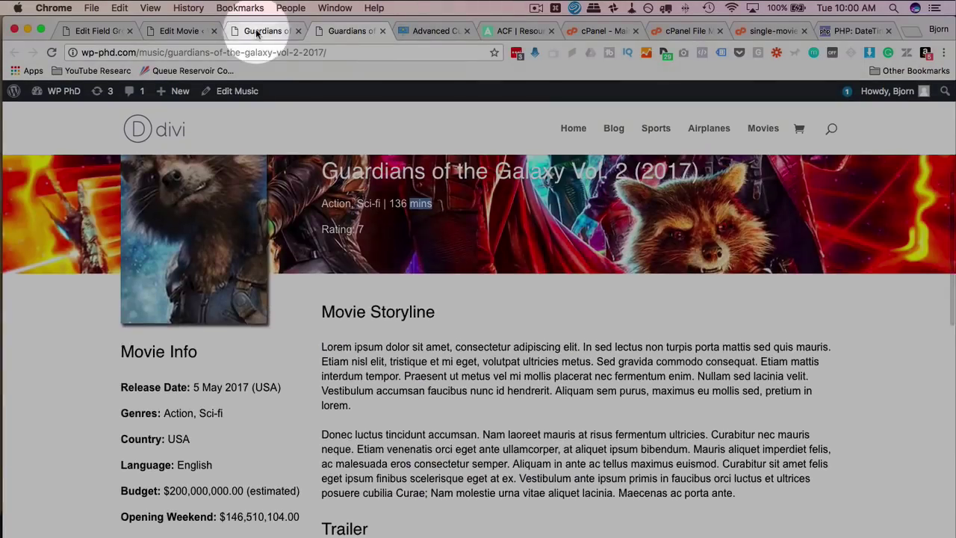
{"action": "left_click", "coordinate": [256, 30]}
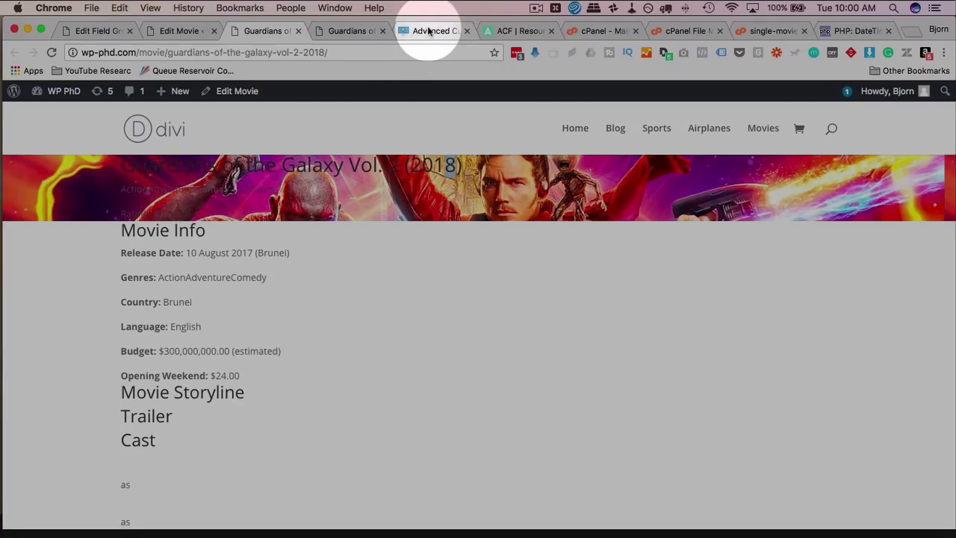
Copy the entire Movies CSS code block from the WP Learning Lab tutorial page
{"action": "left_click", "coordinate": [430, 31]}
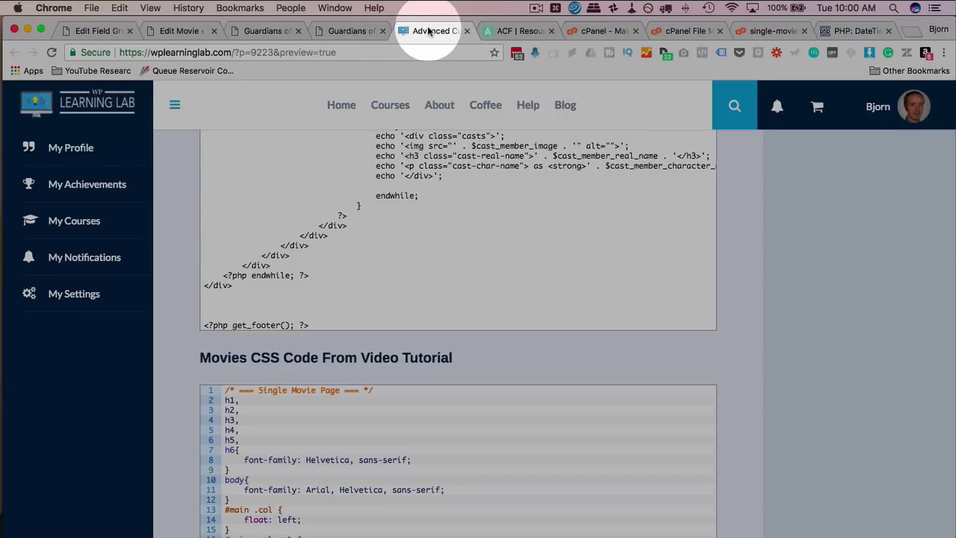
{"action": "scroll", "coordinate": [184, 383], "scroll_direction": "down", "scroll_amount": 5}
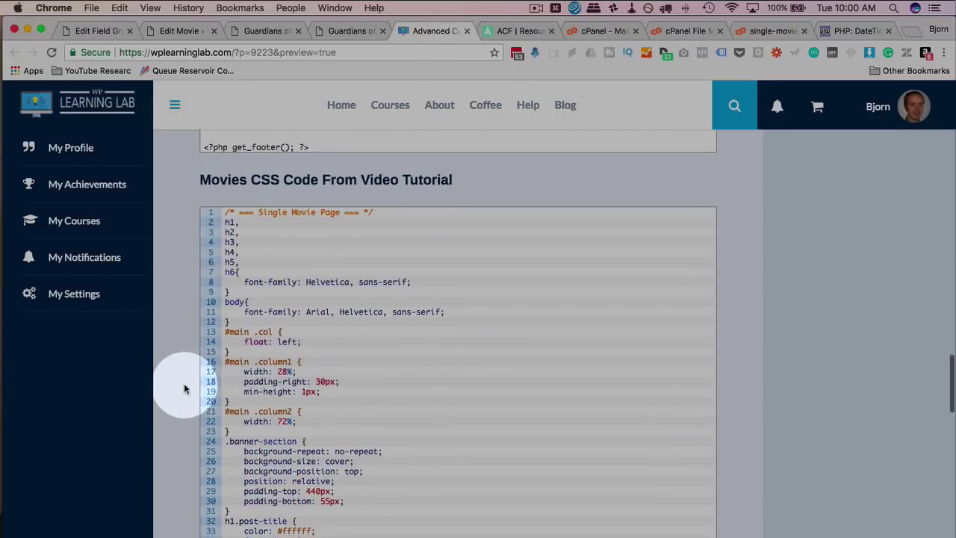
{"action": "double_click", "coordinate": [302, 344]}
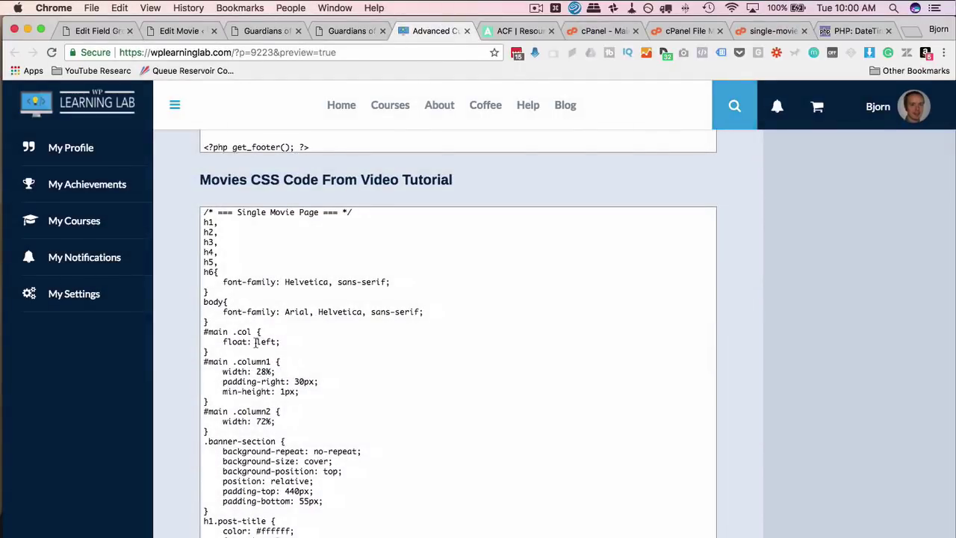
{"action": "key", "text": "super+a"}
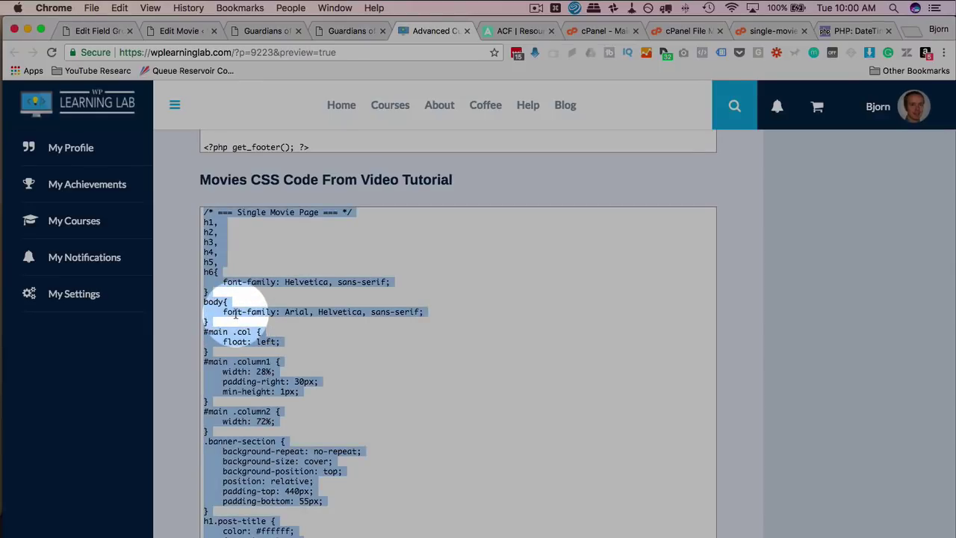
{"action": "right_click", "coordinate": [232, 308]}
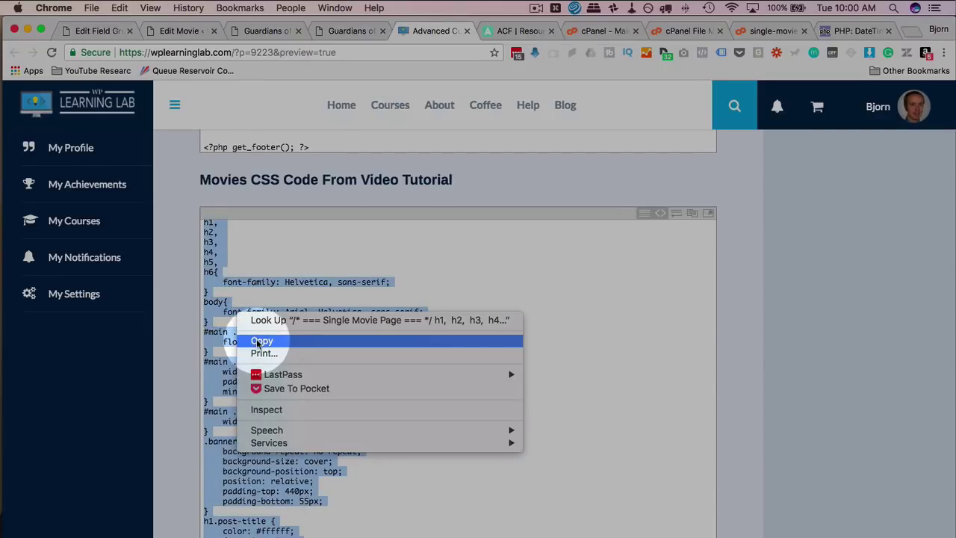
{"action": "left_click", "coordinate": [260, 340]}
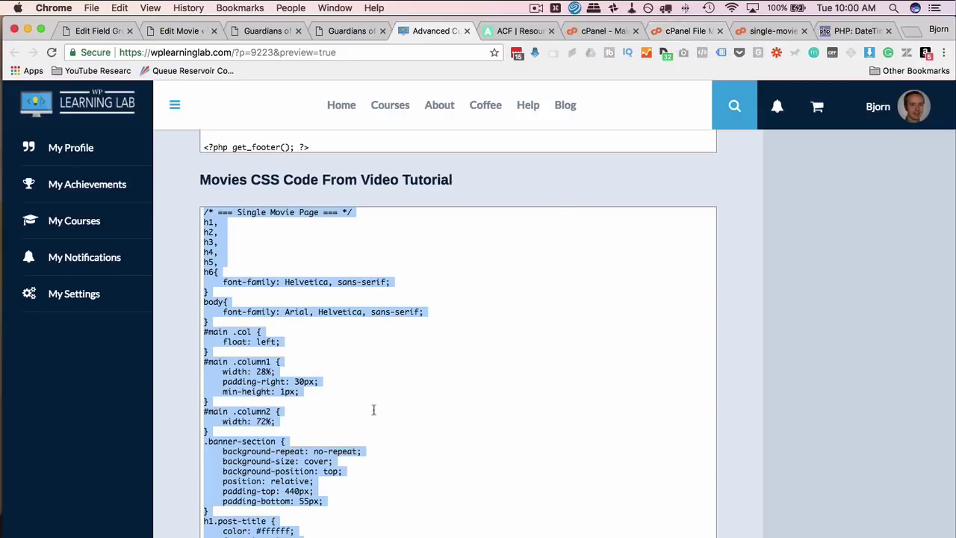
Examine the .banner-section rule in the tutorial's CSS, focusing on its background-repeat property and no-repeat value
{"action": "scroll", "coordinate": [352, 425], "scroll_direction": "down", "scroll_amount": 5}
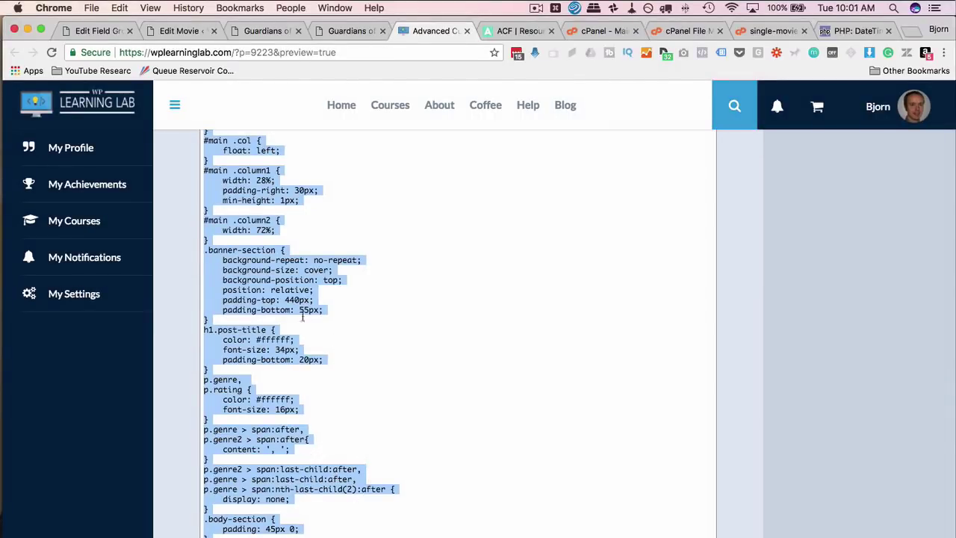
{"action": "left_click", "coordinate": [234, 264]}
{"action": "left_click_drag", "start_coordinate": [223, 261], "coordinate": [302, 254]}
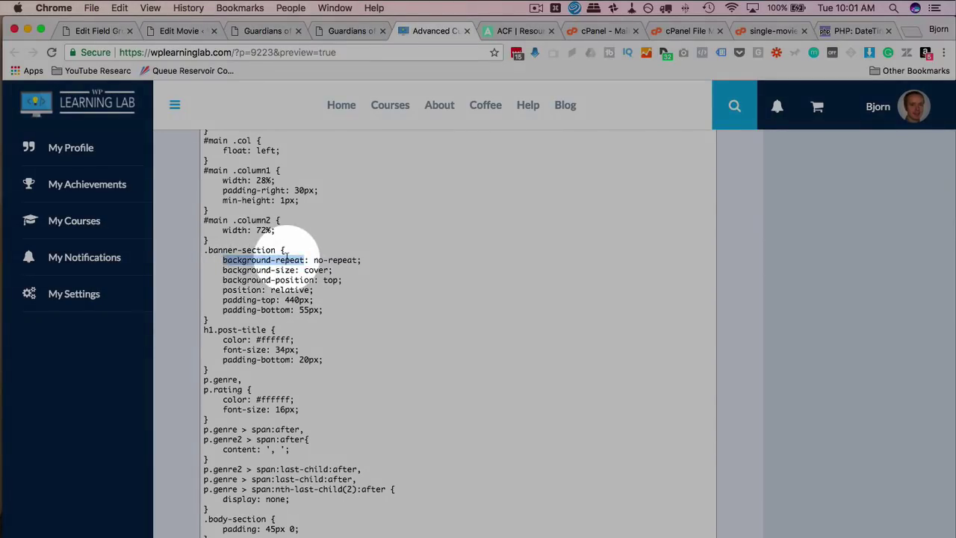
{"action": "left_click_drag", "start_coordinate": [314, 260], "coordinate": [357, 260]}
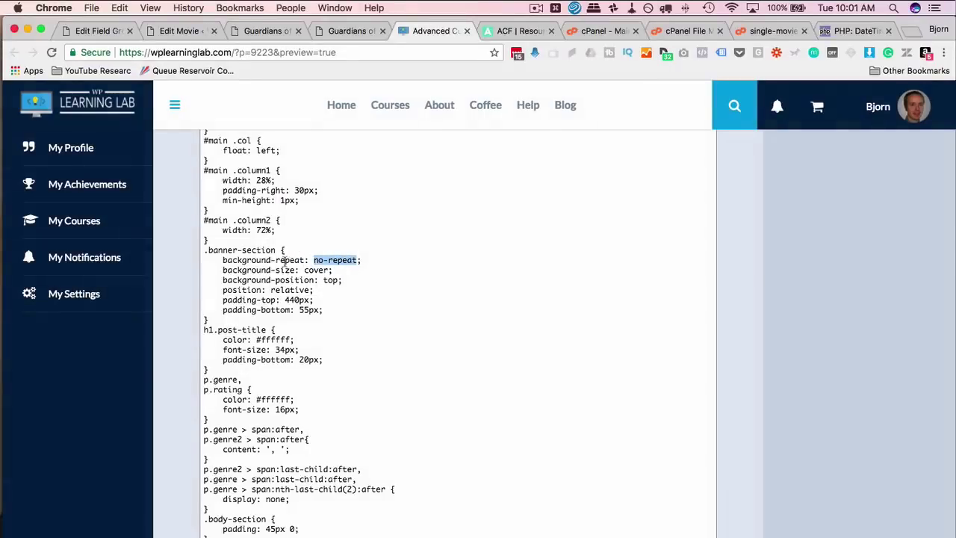
{"action": "double_click", "coordinate": [297, 260]}
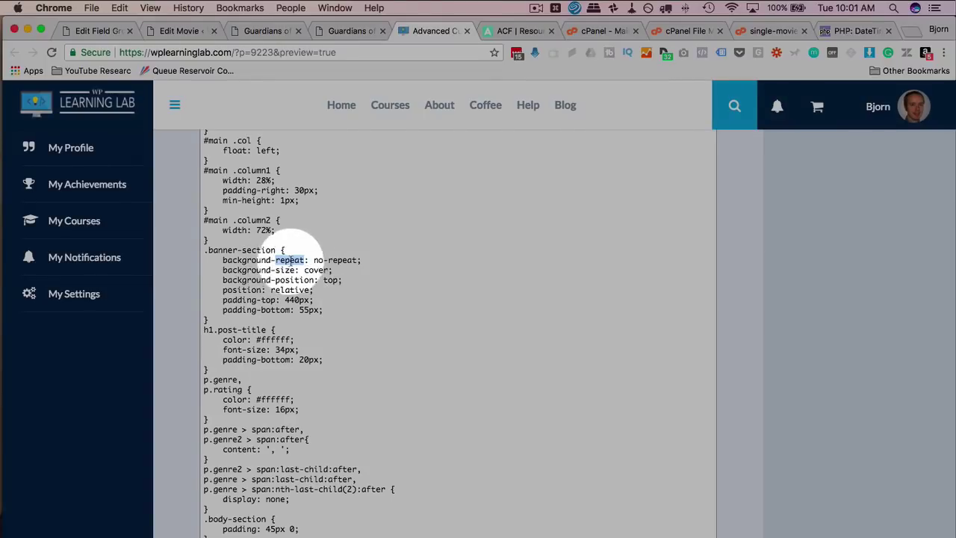
{"action": "left_click_drag", "start_coordinate": [314, 260], "coordinate": [357, 260]}
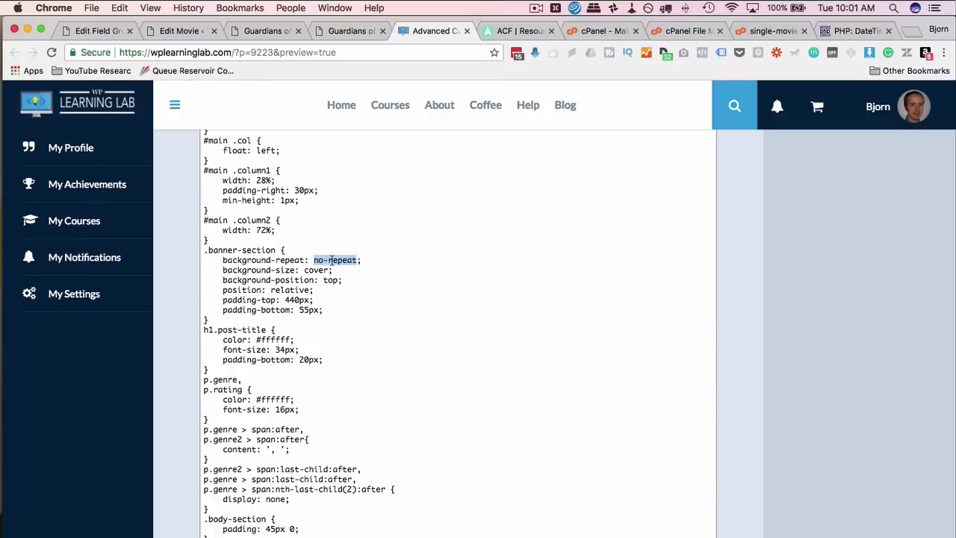
{"action": "double_click", "coordinate": [333, 260]}
Open the child theme's style.css for editing in the cPanel File Manager
{"action": "left_click", "coordinate": [681, 31]}
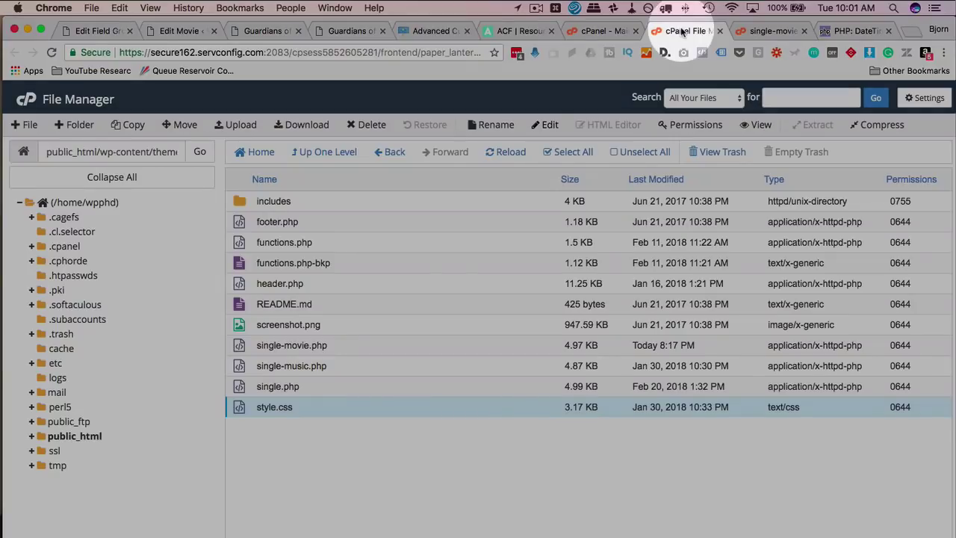
{"action": "left_click", "coordinate": [317, 408]}
{"action": "left_click", "coordinate": [317, 409]}
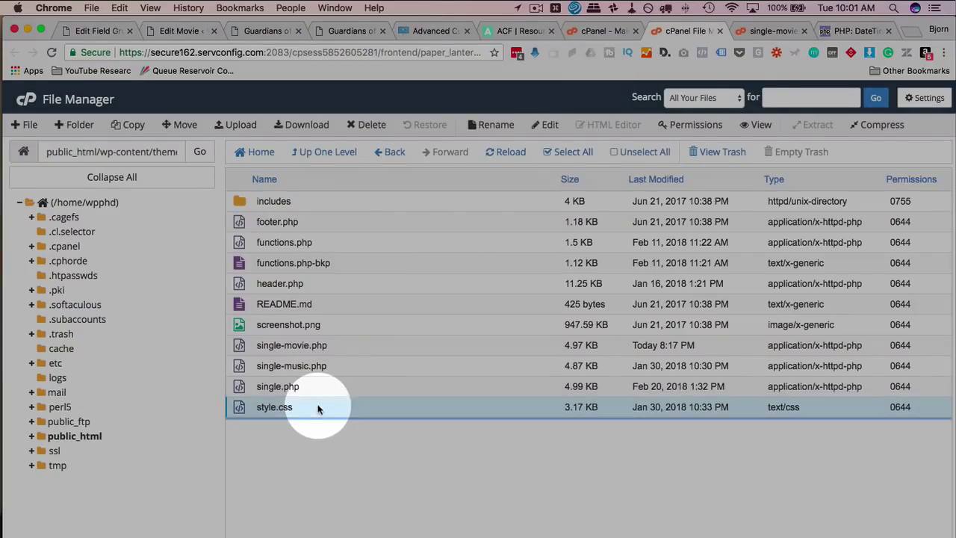
{"action": "left_click", "coordinate": [549, 124]}
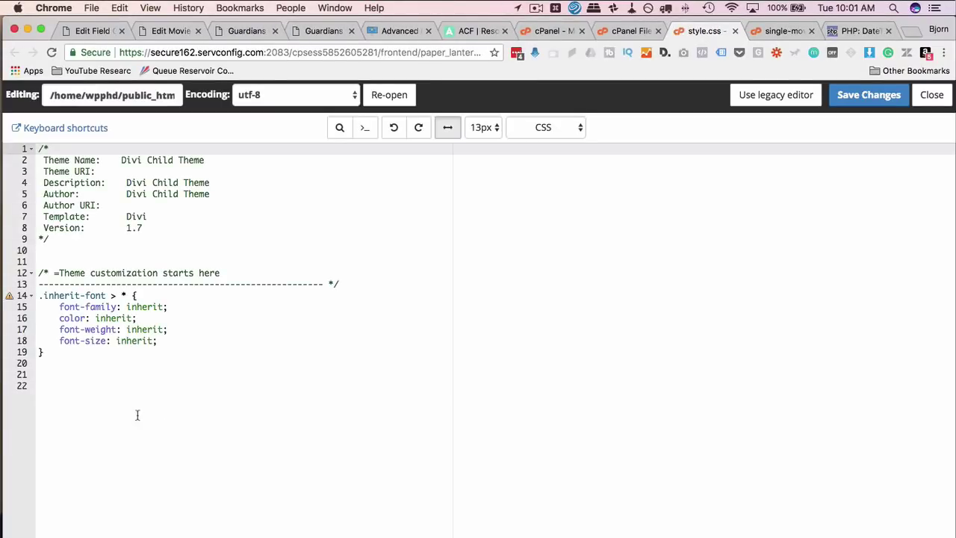
Paste the copied movie CSS at line 22 of style.css, below the .inherit-font rule, and save the file
{"action": "left_click", "coordinate": [87, 393]}
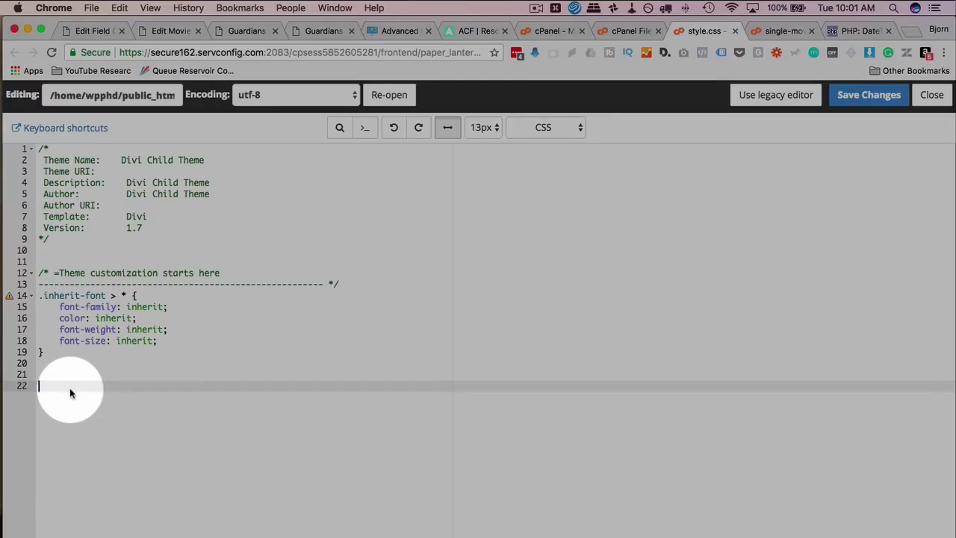
{"action": "right_click", "coordinate": [70, 388]}
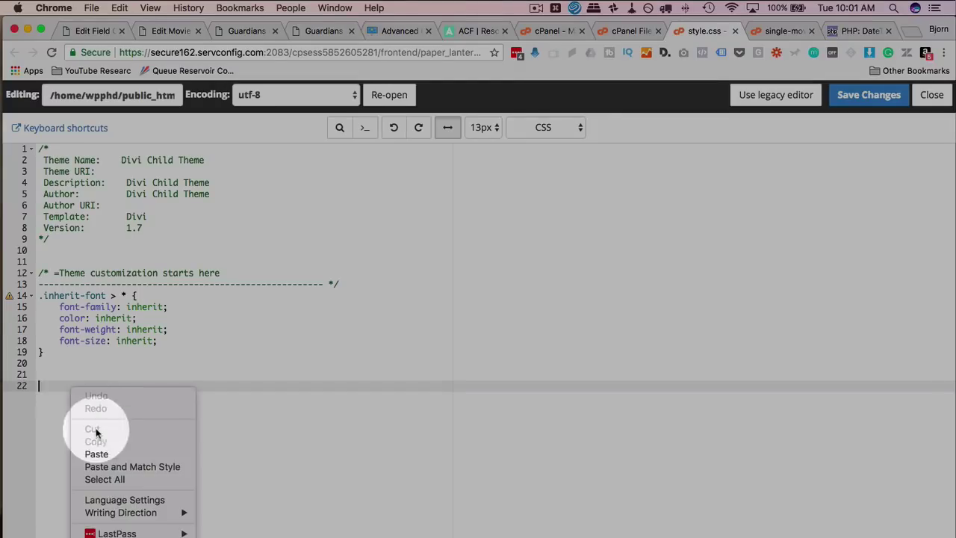
{"action": "left_click", "coordinate": [100, 449]}
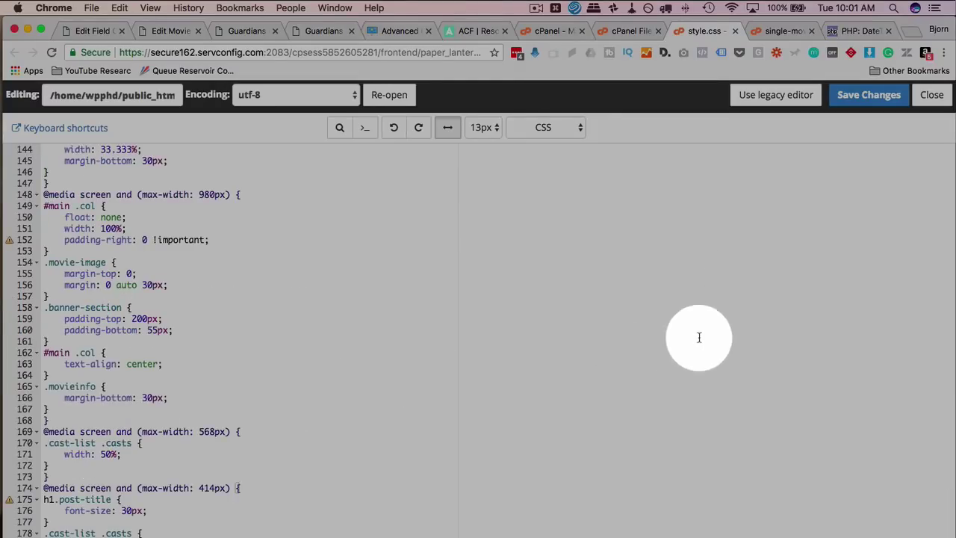
{"action": "left_click", "coordinate": [869, 95]}
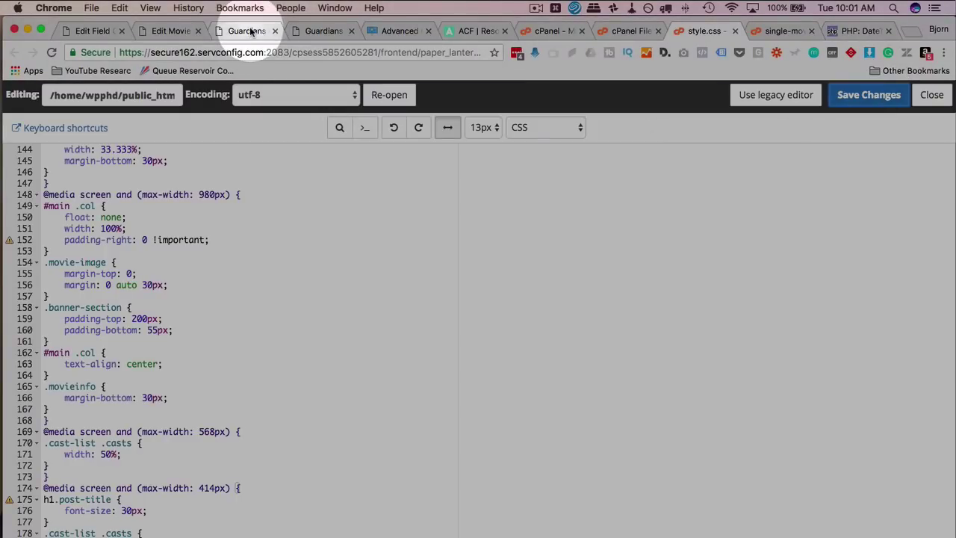
Reload the Guardians of the Galaxy Vol. 2 (2018) movie page and examine its layout from the banner to the cast section
{"action": "left_click", "coordinate": [247, 31]}
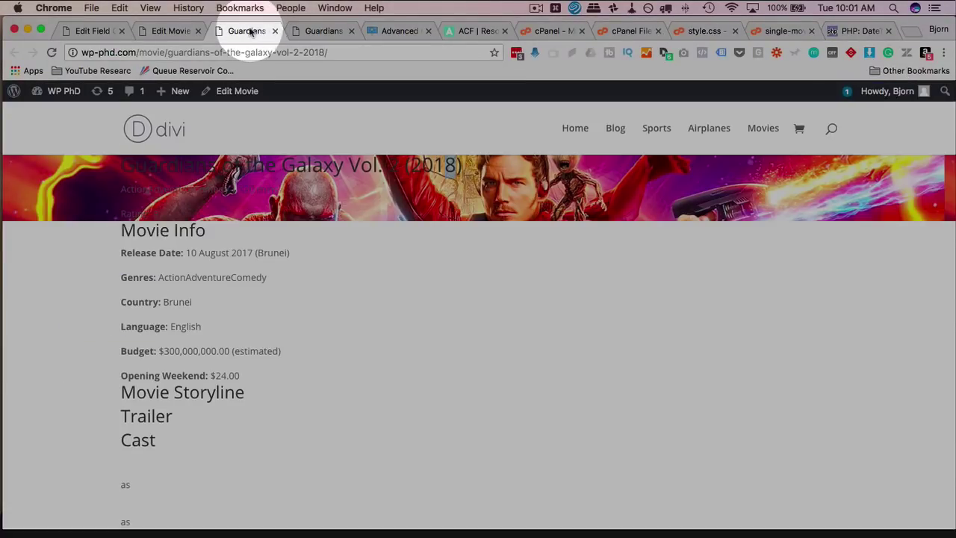
{"action": "mouse_move", "coordinate": [74, 91]}
{"action": "left_click", "coordinate": [52, 52]}
{"action": "left_click", "coordinate": [83, 363]}
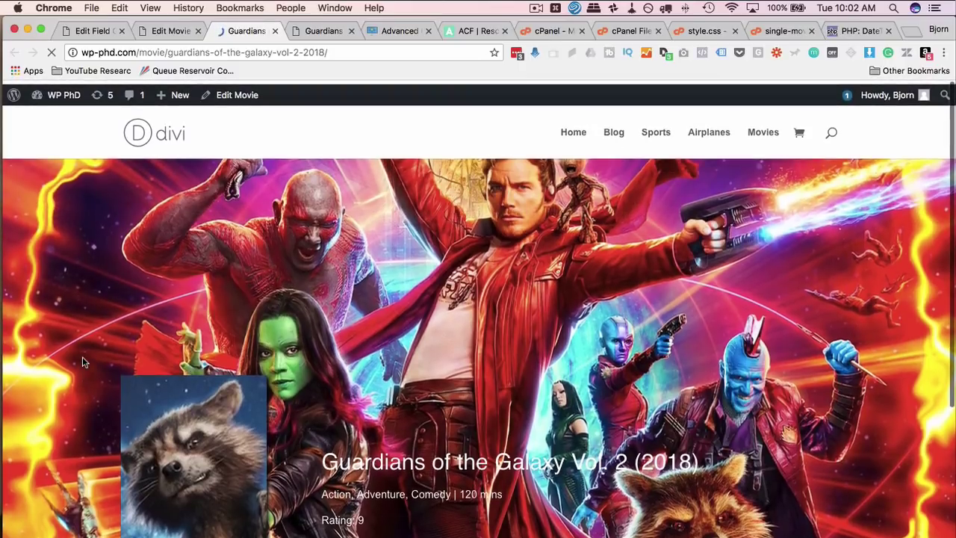
{"action": "scroll", "coordinate": [82, 362], "scroll_direction": "down", "scroll_amount": 3}
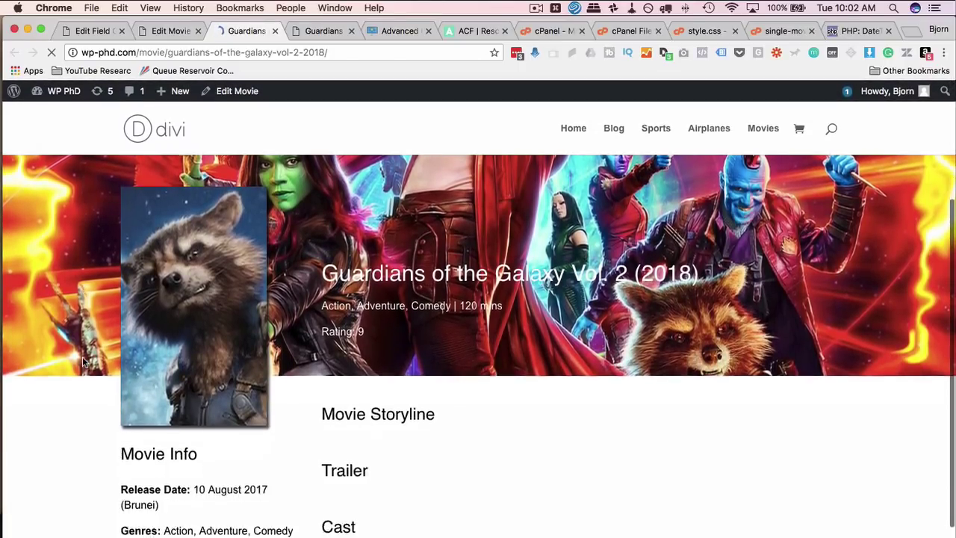
{"action": "scroll", "coordinate": [82, 362], "scroll_direction": "down", "scroll_amount": 2}
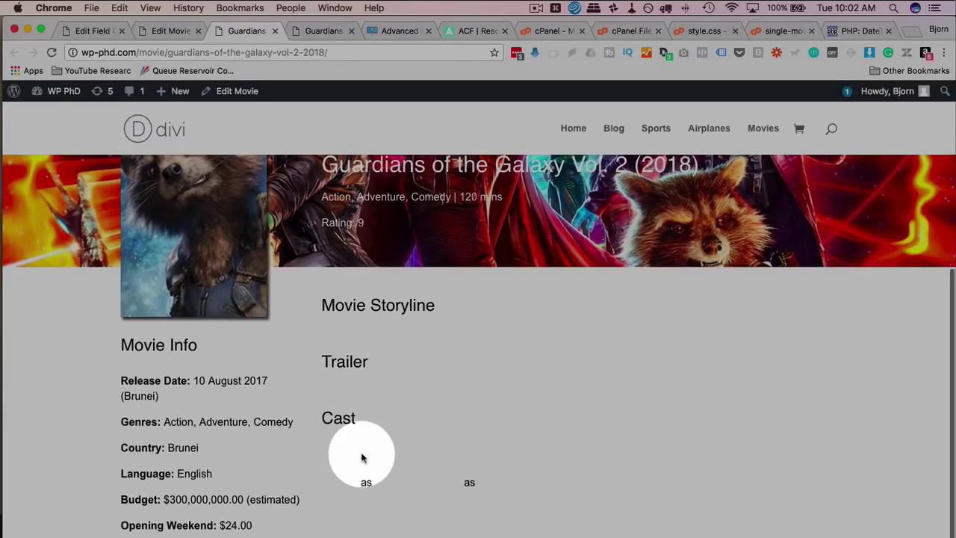
{"action": "scroll", "coordinate": [362, 458], "scroll_direction": "up", "scroll_amount": 2}
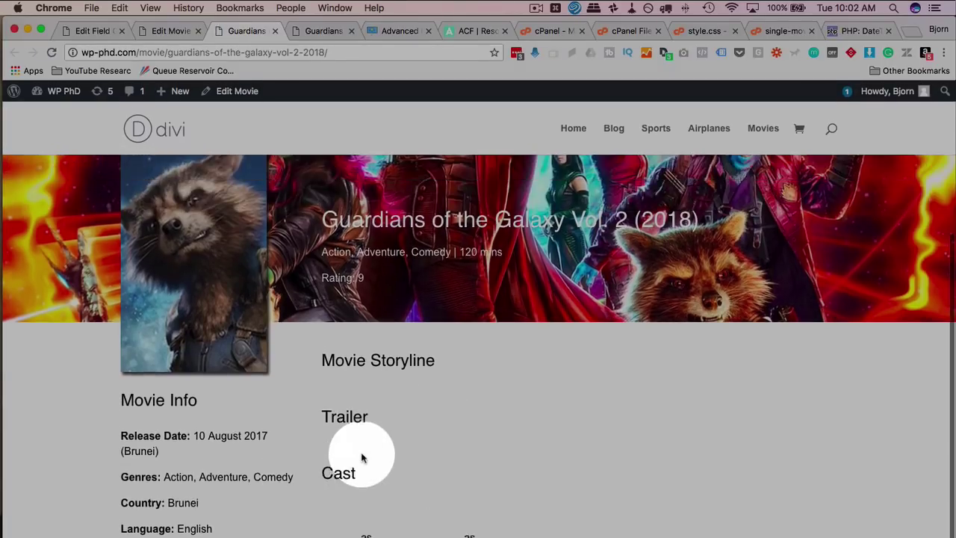
{"action": "scroll", "coordinate": [361, 458], "scroll_direction": "up", "scroll_amount": 4}
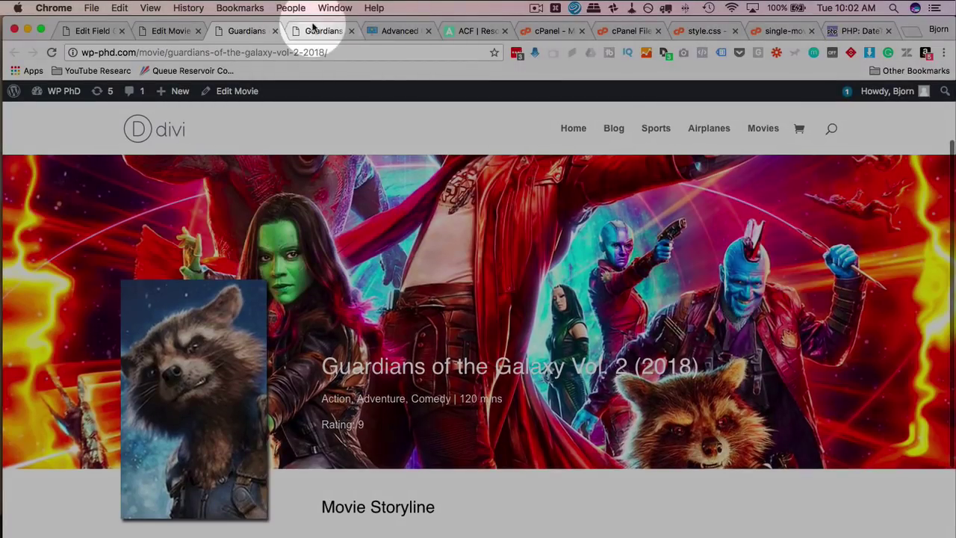
Compare the banner, storyline, trailer and cast sections of the 2017 Guardians of the Galaxy page with the 2018 page
{"action": "left_click", "coordinate": [312, 32]}
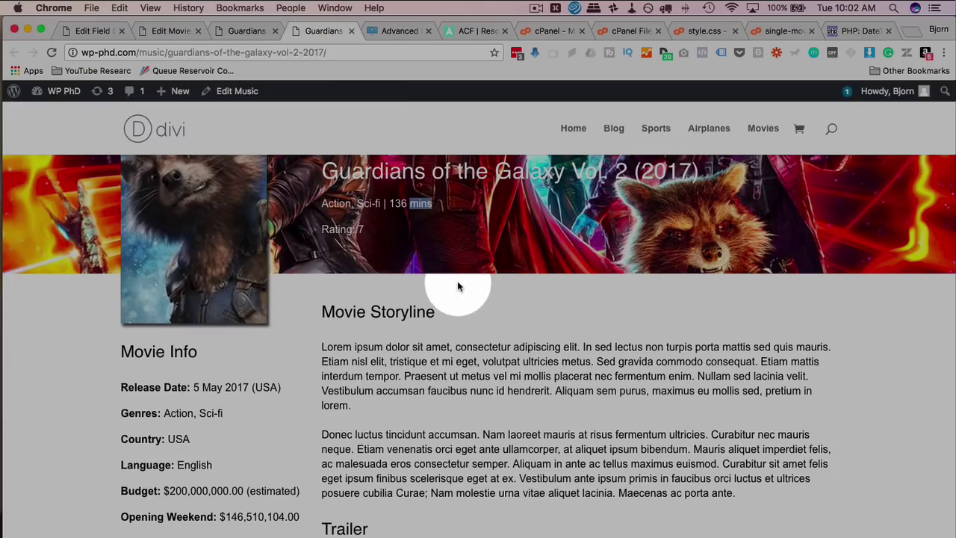
{"action": "scroll", "coordinate": [458, 286], "scroll_direction": "up", "scroll_amount": 4}
{"action": "scroll", "coordinate": [458, 286], "scroll_direction": "up", "scroll_amount": 4}
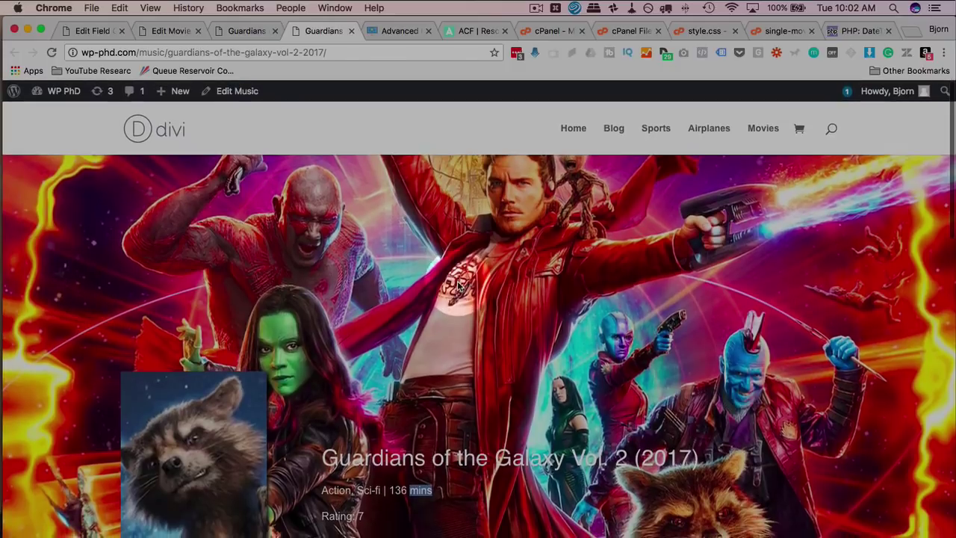
{"action": "scroll", "coordinate": [458, 286], "scroll_direction": "down", "scroll_amount": 5}
{"action": "scroll", "coordinate": [458, 286], "scroll_direction": "down", "scroll_amount": 2}
{"action": "scroll", "coordinate": [463, 313], "scroll_direction": "down", "scroll_amount": 2}
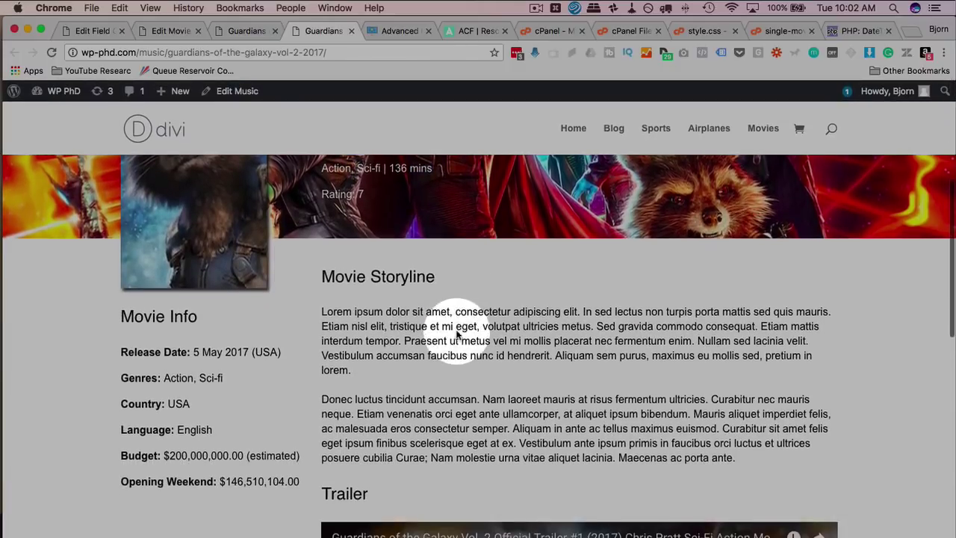
{"action": "left_click", "coordinate": [246, 30]}
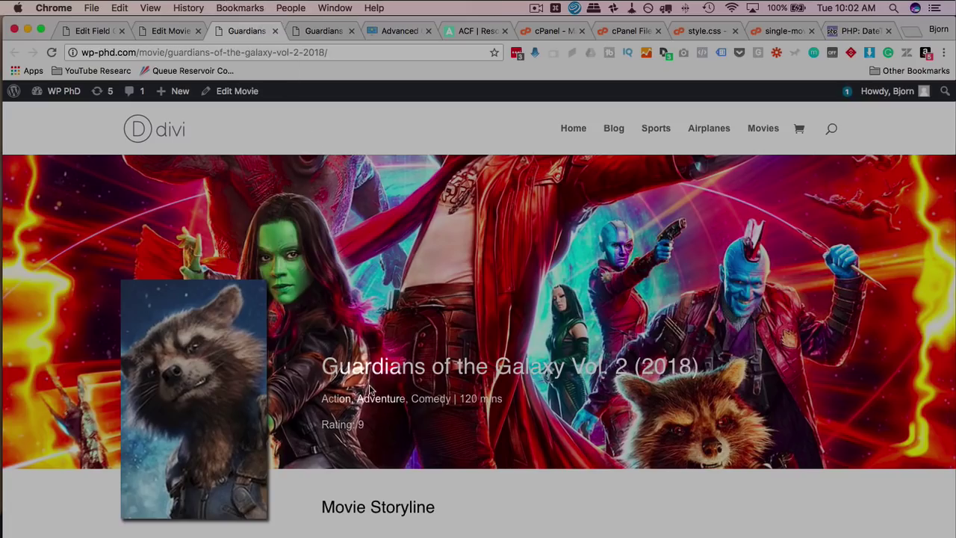
{"action": "scroll", "coordinate": [370, 389], "scroll_direction": "down", "scroll_amount": 4}
{"action": "scroll", "coordinate": [363, 467], "scroll_direction": "down", "scroll_amount": 2}
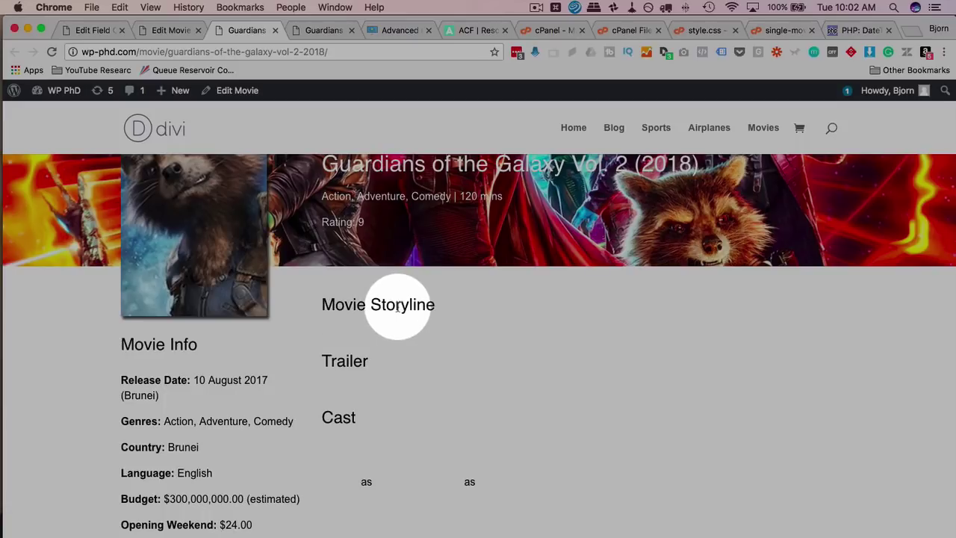
Find the movie storyline block in single-movie.php and check the field name passed to get_field() on line 62
{"action": "left_click", "coordinate": [793, 31]}
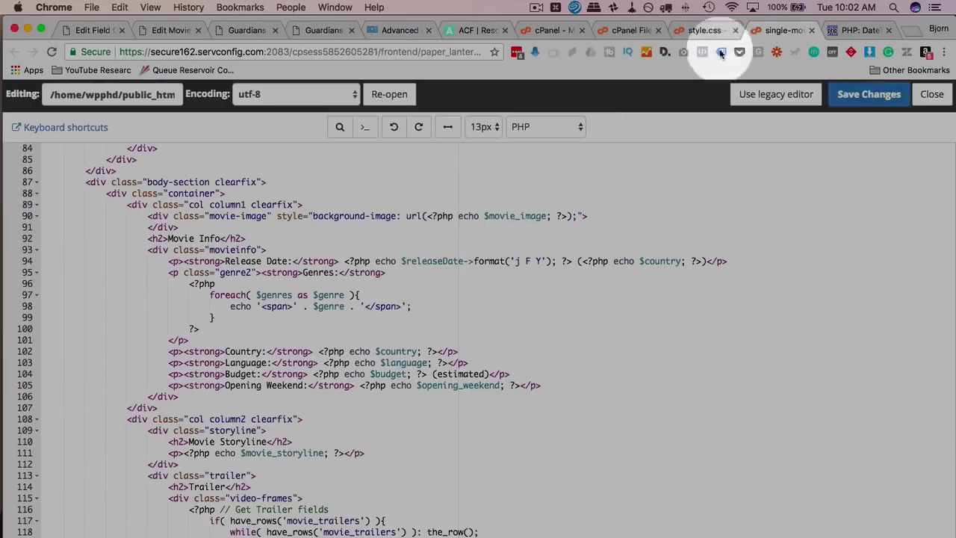
{"action": "scroll", "coordinate": [224, 337], "scroll_direction": "up", "scroll_amount": 10}
{"action": "scroll", "coordinate": [205, 342], "scroll_direction": "up", "scroll_amount": 9}
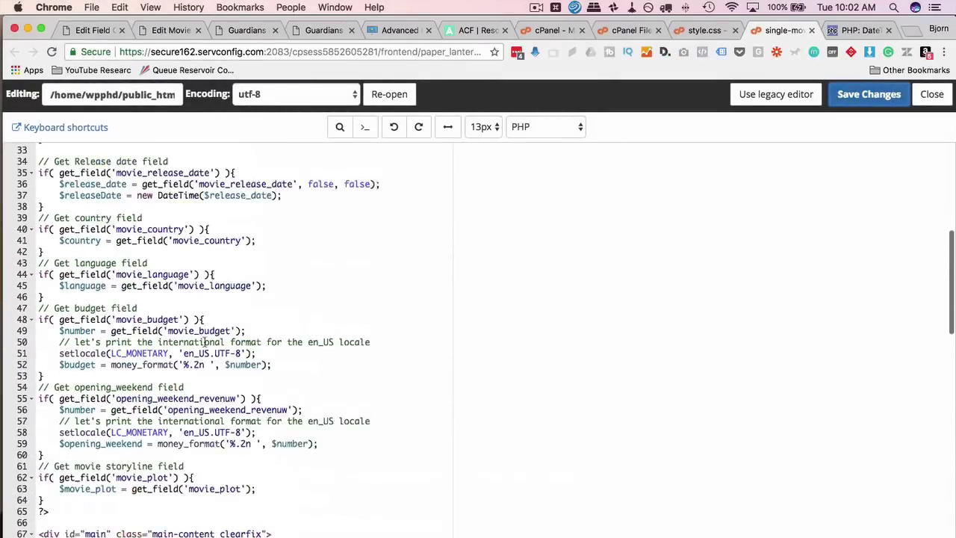
{"action": "scroll", "coordinate": [204, 342], "scroll_direction": "down", "scroll_amount": 12}
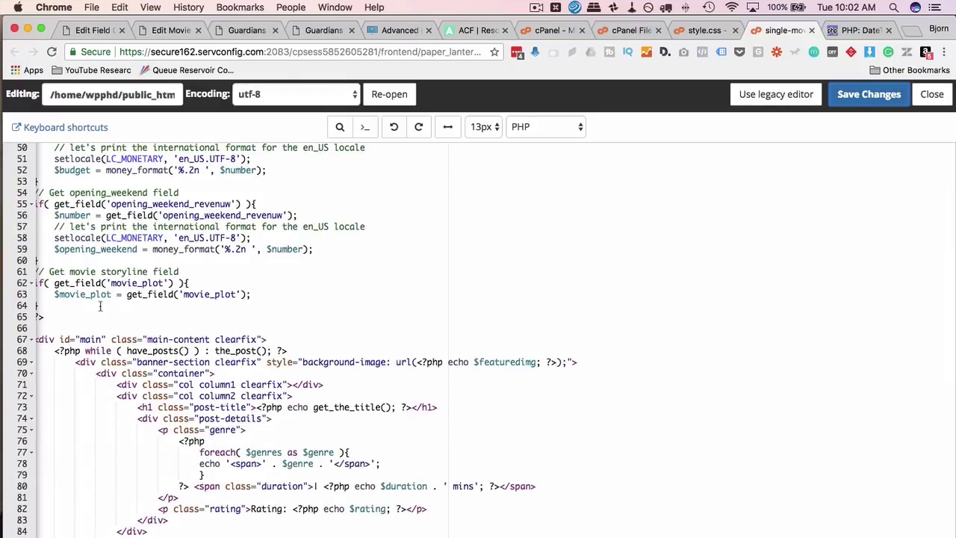
{"action": "double_click", "coordinate": [130, 282]}
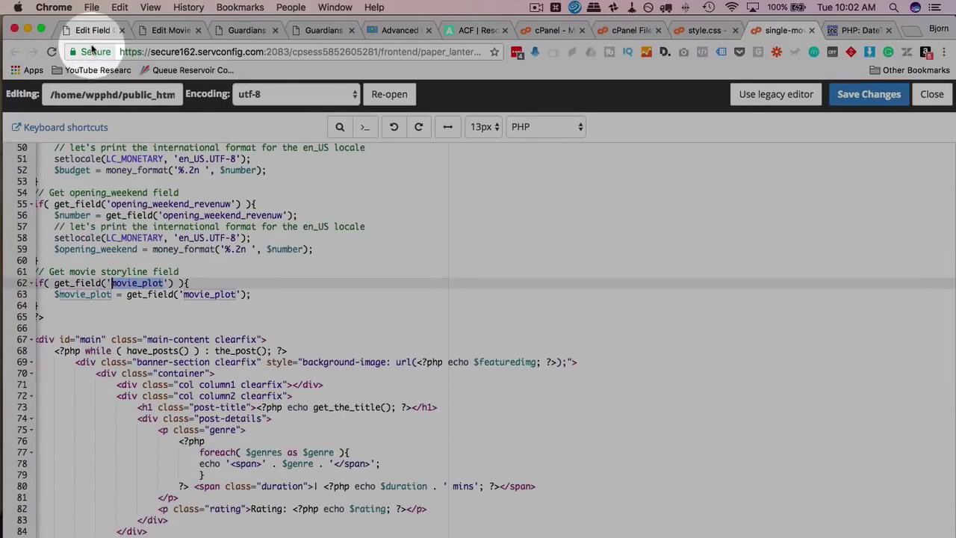
Open the Movie Plot 2 field group in Custom Fields and check the Movie Plot field's name
{"action": "left_click", "coordinate": [93, 30]}
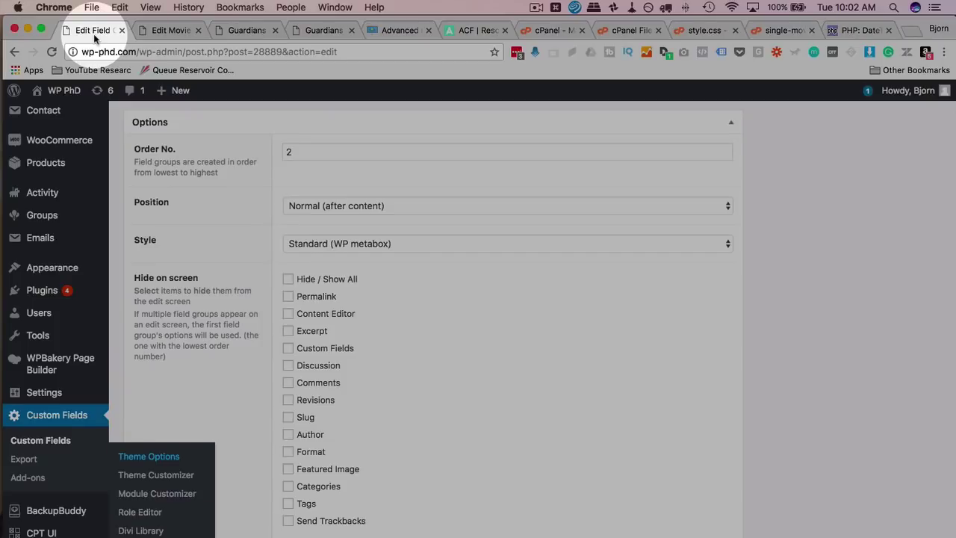
{"action": "left_click", "coordinate": [43, 441]}
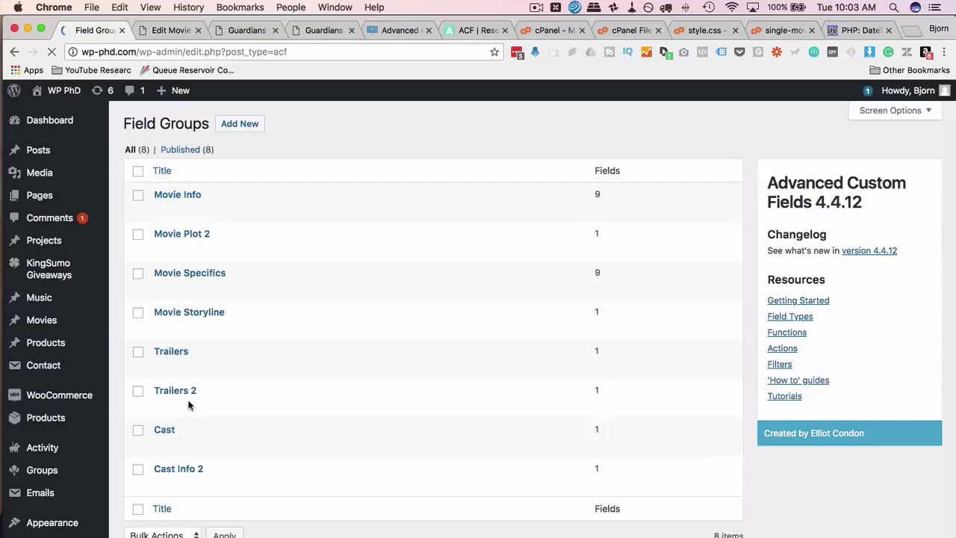
{"action": "left_click", "coordinate": [160, 249]}
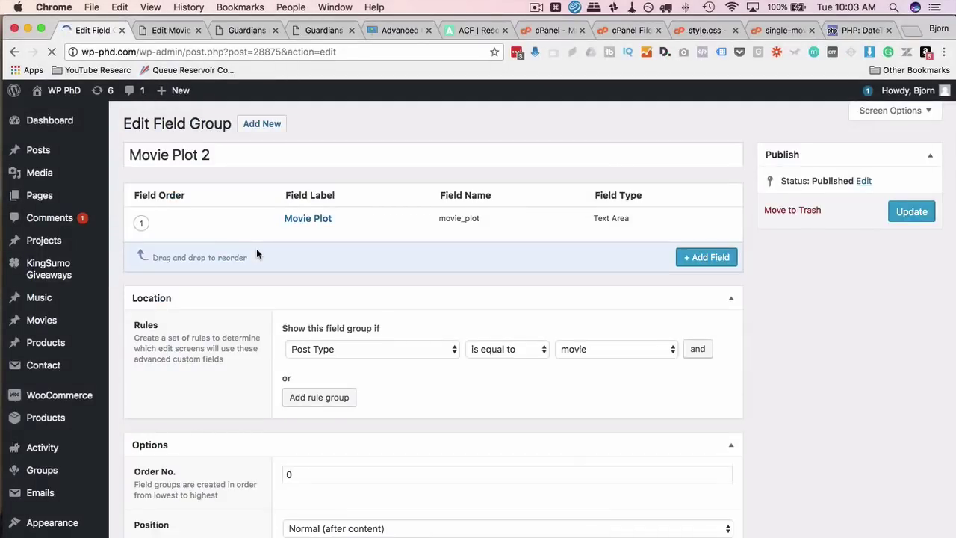
{"action": "double_click", "coordinate": [441, 218]}
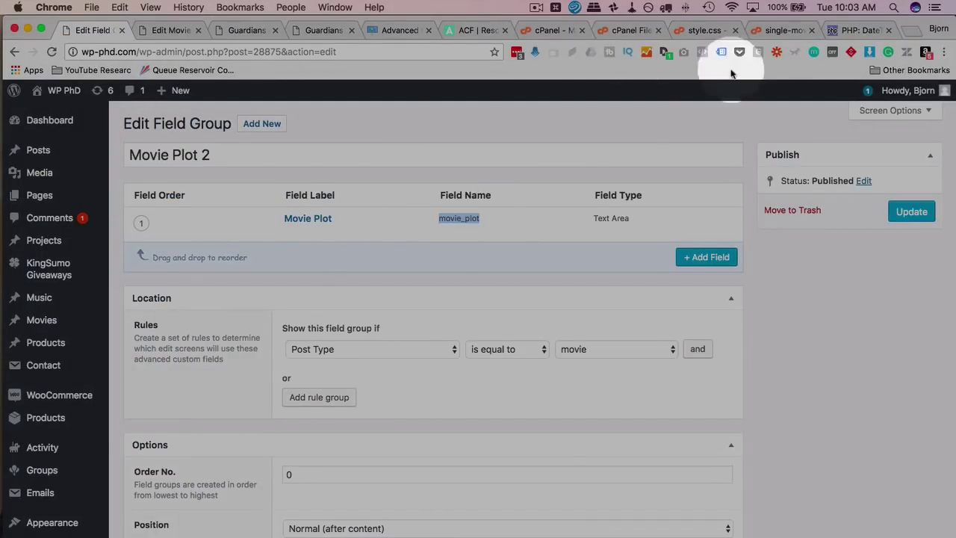
In single-movie.php, replace the variable echoed under the Movie Storyline heading on line 111 with $movie_plot
{"action": "left_click", "coordinate": [777, 31]}
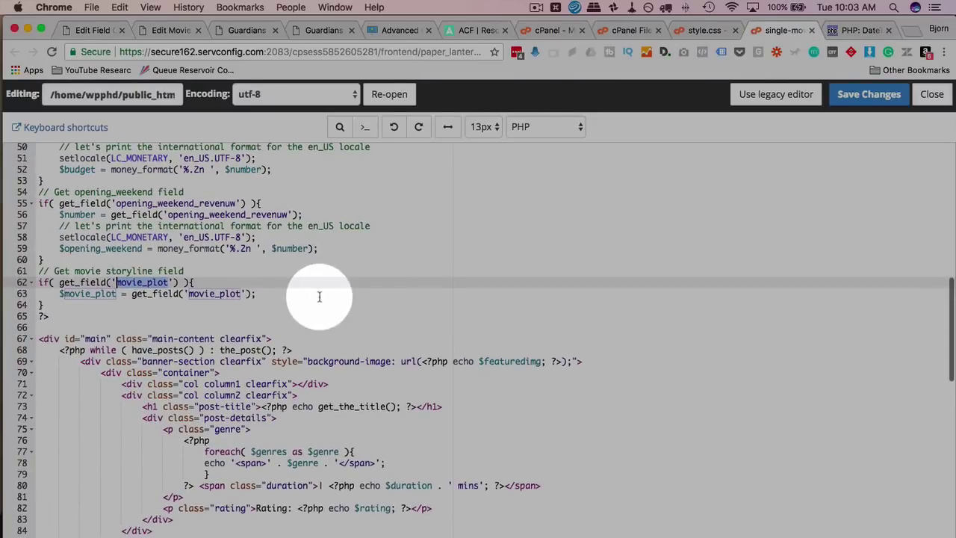
{"action": "left_click_drag", "start_coordinate": [274, 301], "coordinate": [38, 261]}
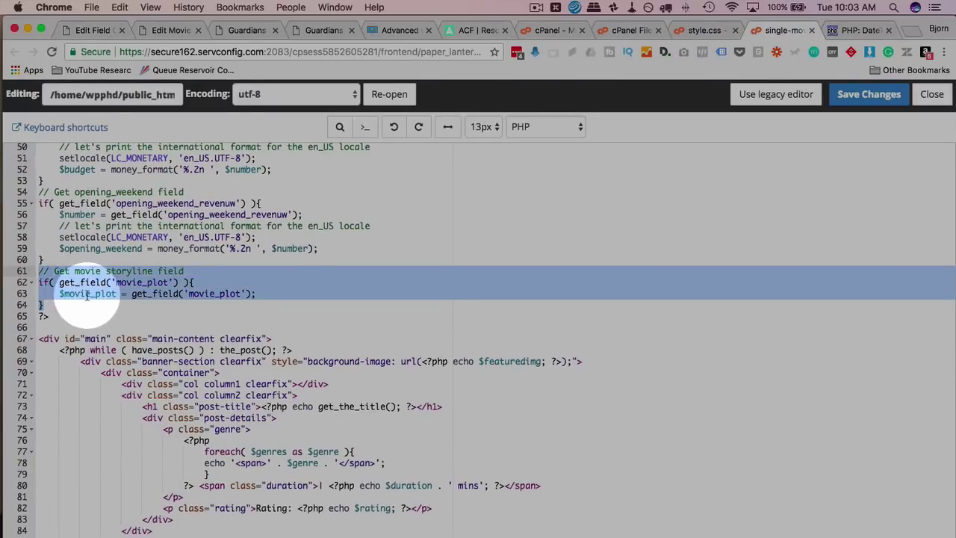
{"action": "double_click", "coordinate": [88, 293]}
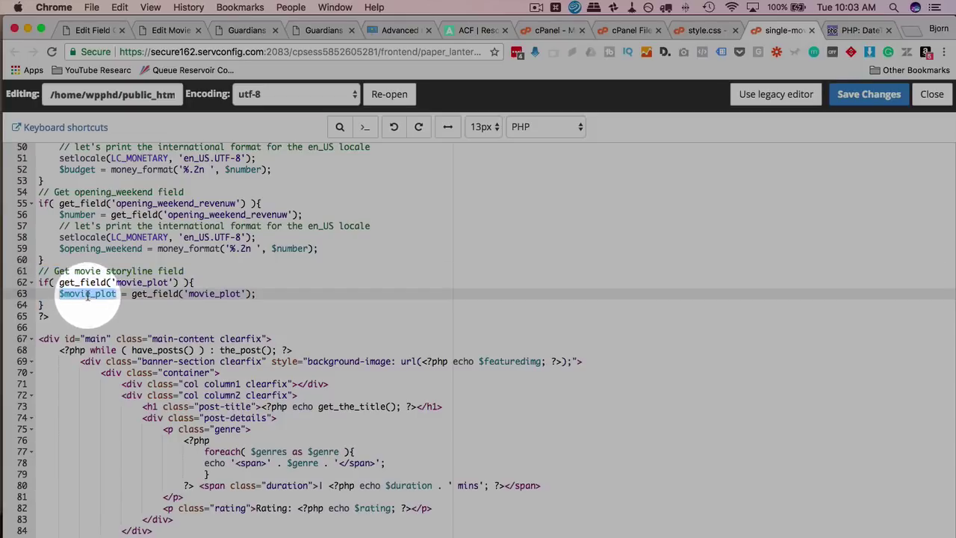
{"action": "left_click_drag", "start_coordinate": [60, 296], "coordinate": [120, 293]}
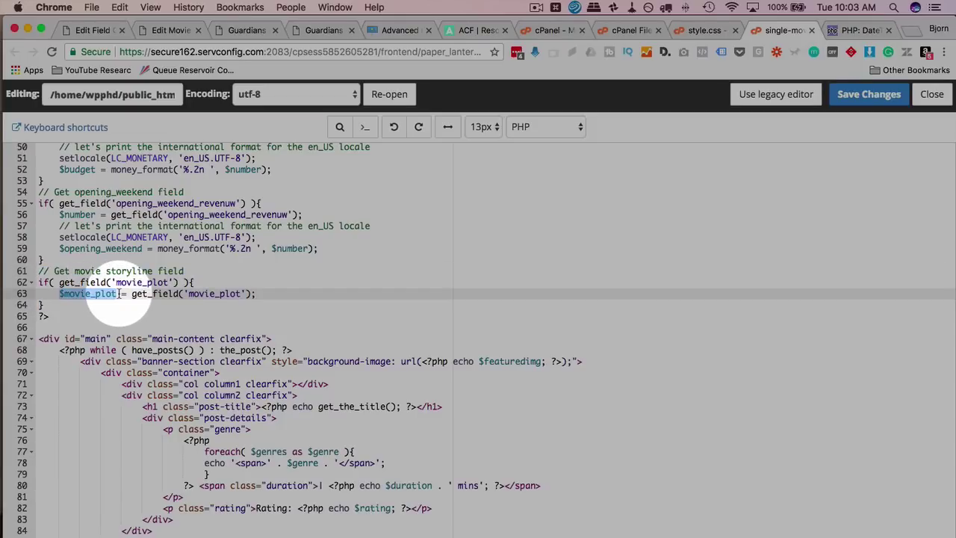
{"action": "scroll", "coordinate": [175, 344], "scroll_direction": "down", "scroll_amount": 10}
{"action": "scroll", "coordinate": [175, 342], "scroll_direction": "down", "scroll_amount": 7}
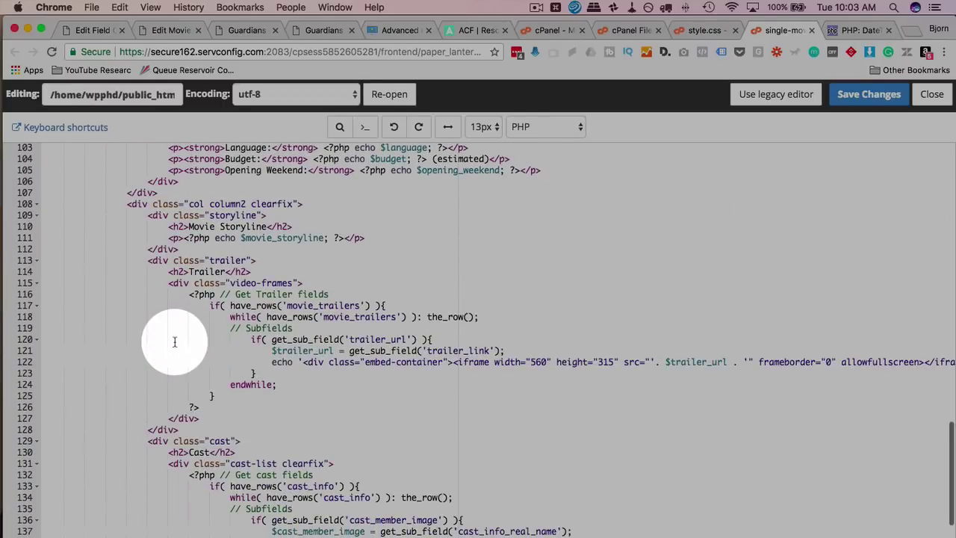
{"action": "left_click", "coordinate": [251, 238]}
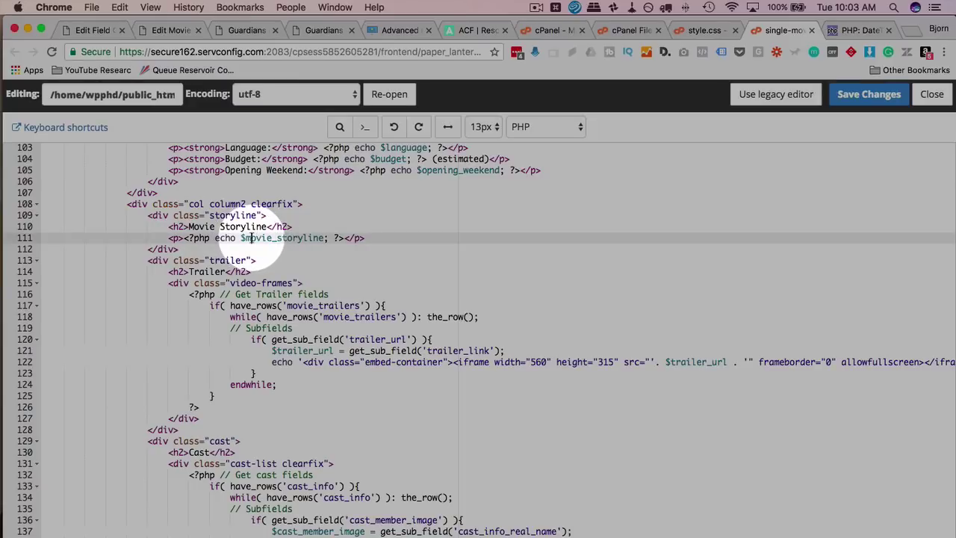
{"action": "double_click", "coordinate": [287, 238]}
{"action": "left_click_drag", "start_coordinate": [280, 237], "coordinate": [321, 239]}
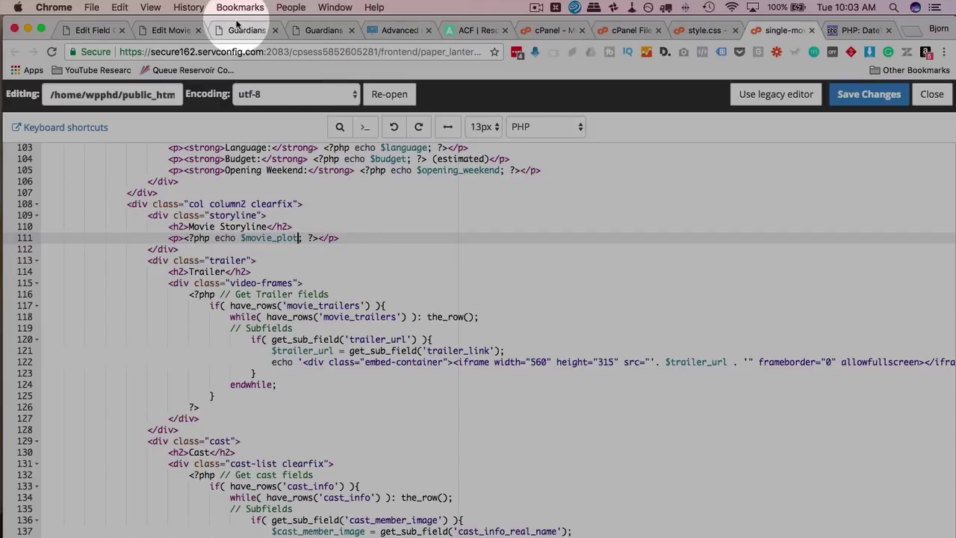
Change the sub field name assigned to $trailer_url on line 121 to trailer_url, matching the condition above it
{"action": "left_click", "coordinate": [238, 30]}
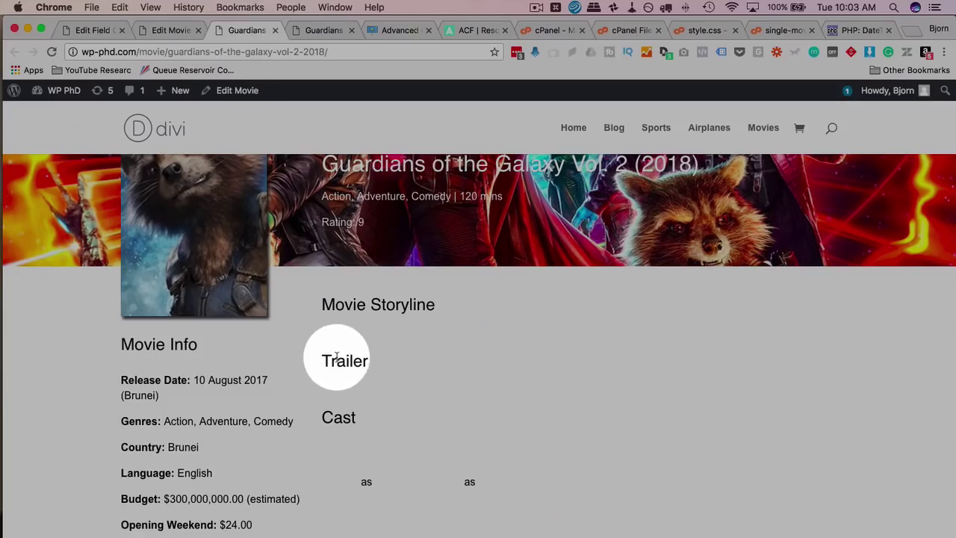
{"action": "left_click", "coordinate": [778, 31]}
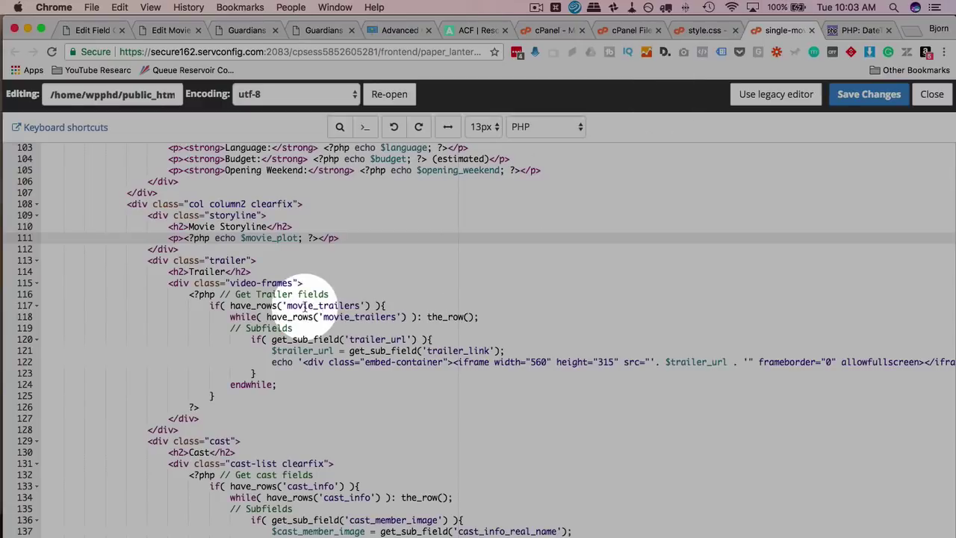
{"action": "scroll", "coordinate": [321, 314], "scroll_direction": "down", "scroll_amount": 2}
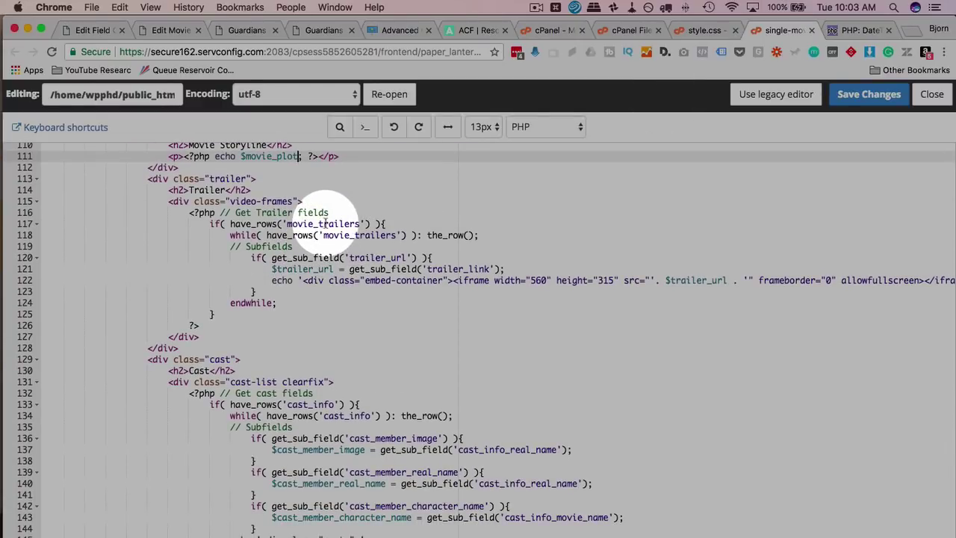
{"action": "double_click", "coordinate": [326, 223]}
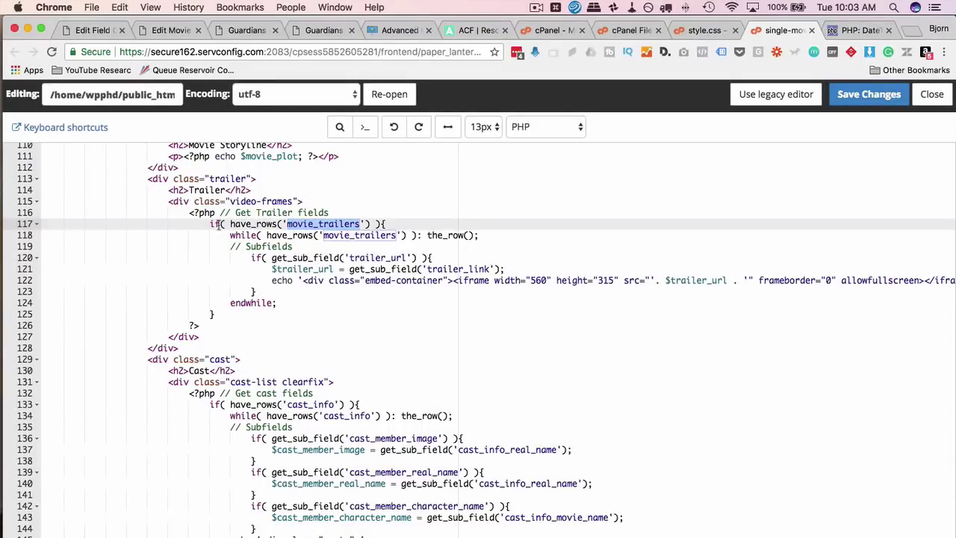
{"action": "left_click_drag", "start_coordinate": [362, 224], "coordinate": [288, 224]}
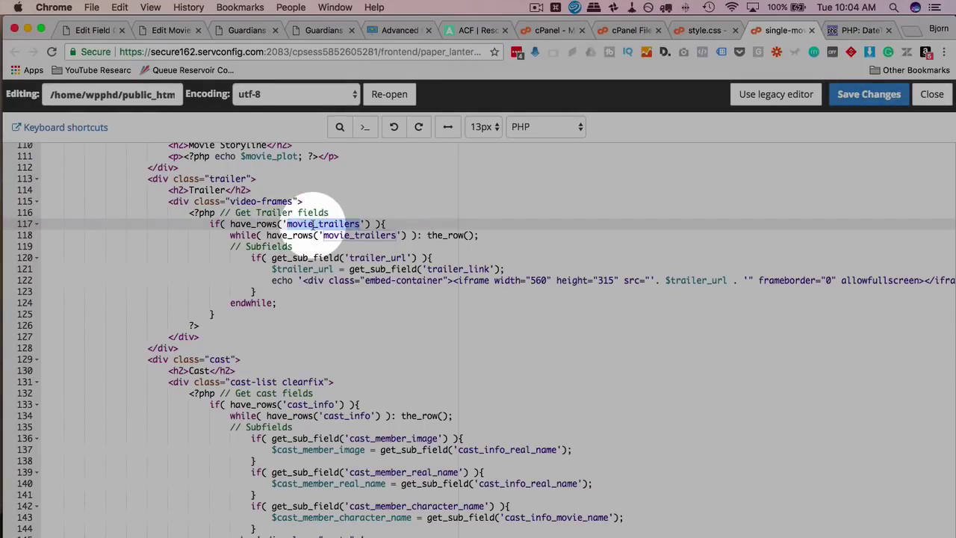
{"action": "double_click", "coordinate": [338, 236]}
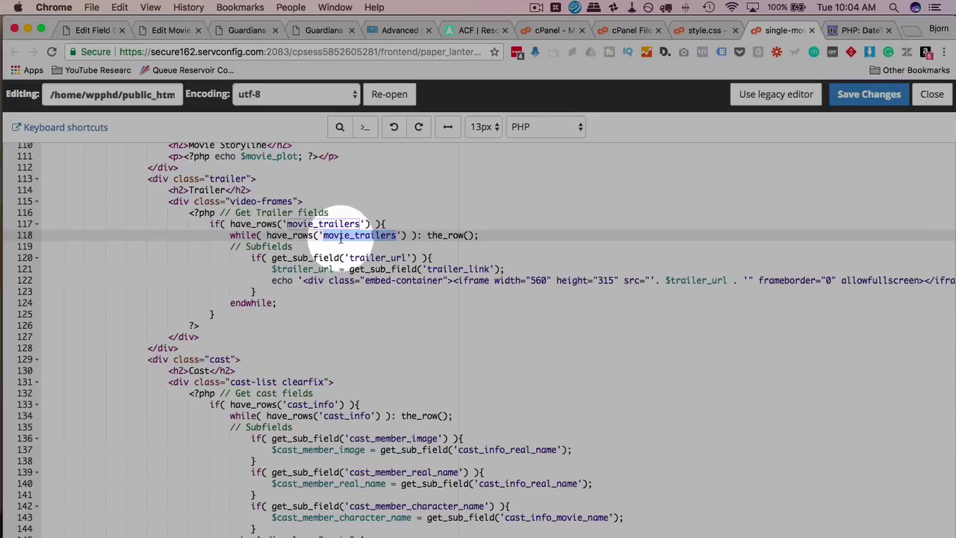
{"action": "double_click", "coordinate": [379, 258]}
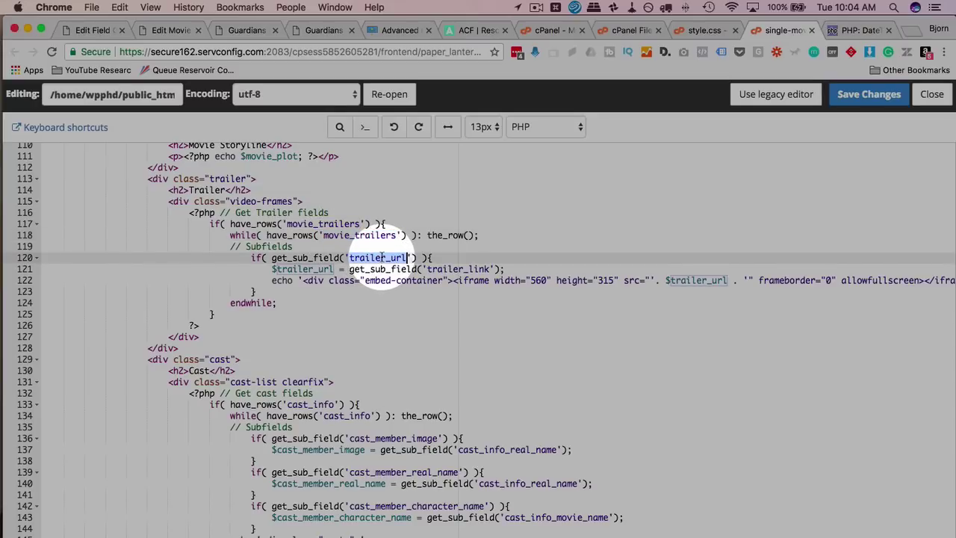
{"action": "left_click", "coordinate": [491, 269]}
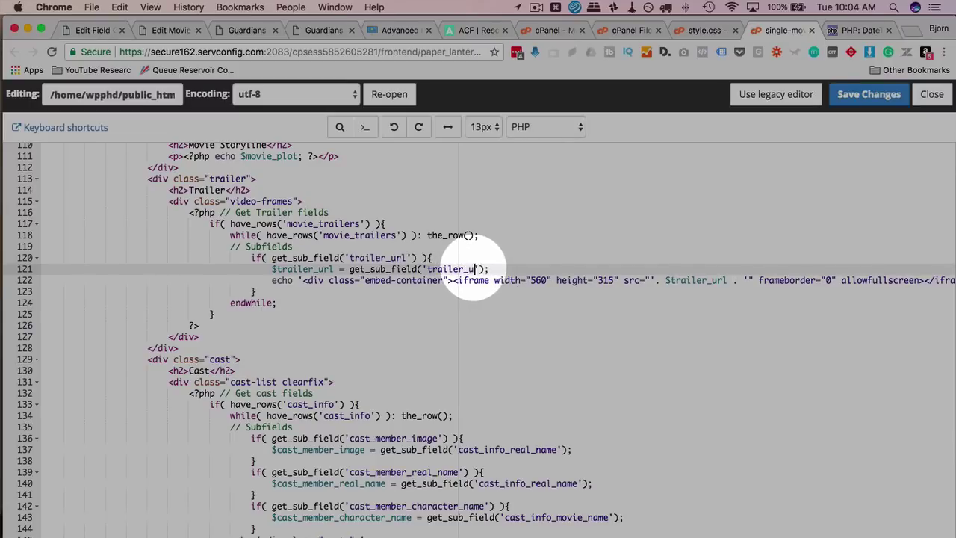
Check the Movie Trailers field name in the Trailers 2 field group against the have_rows() calls on lines 117 and 118
{"action": "double_click", "coordinate": [333, 224]}
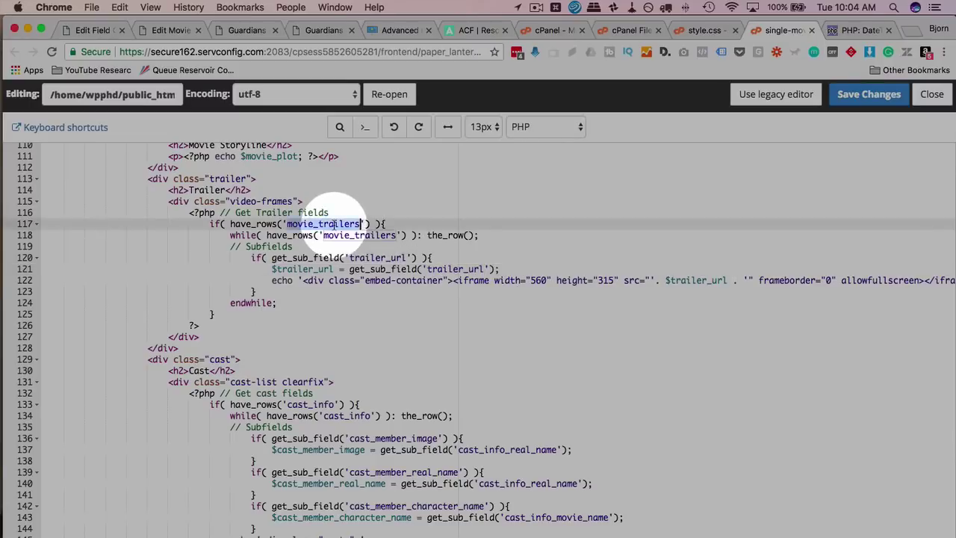
{"action": "double_click", "coordinate": [345, 234]}
{"action": "left_click", "coordinate": [94, 30]}
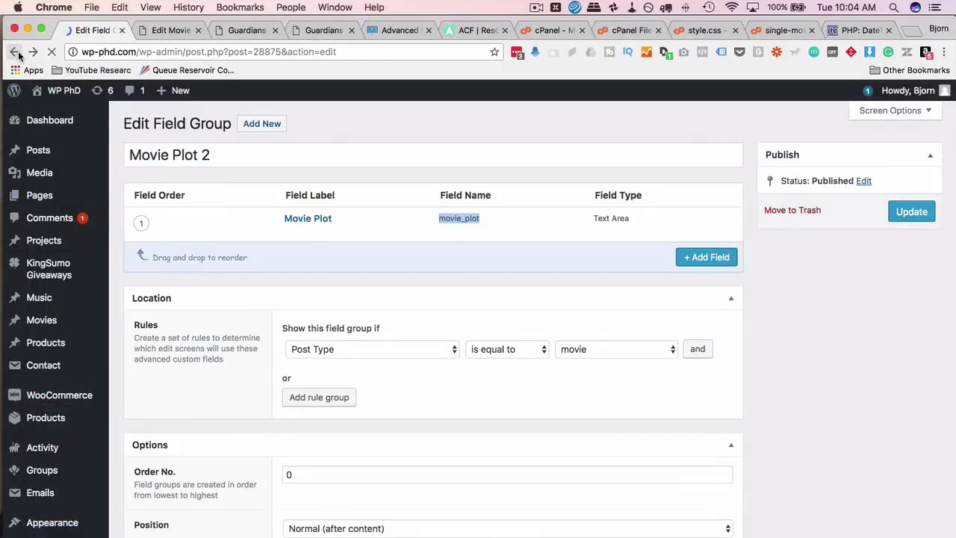
{"action": "left_click", "coordinate": [15, 52]}
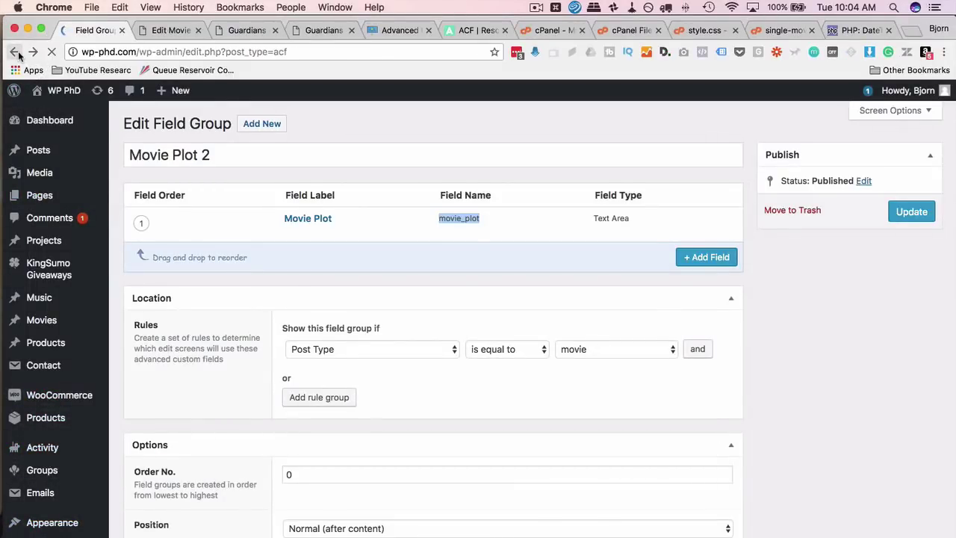
{"action": "mouse_move", "coordinate": [170, 408]}
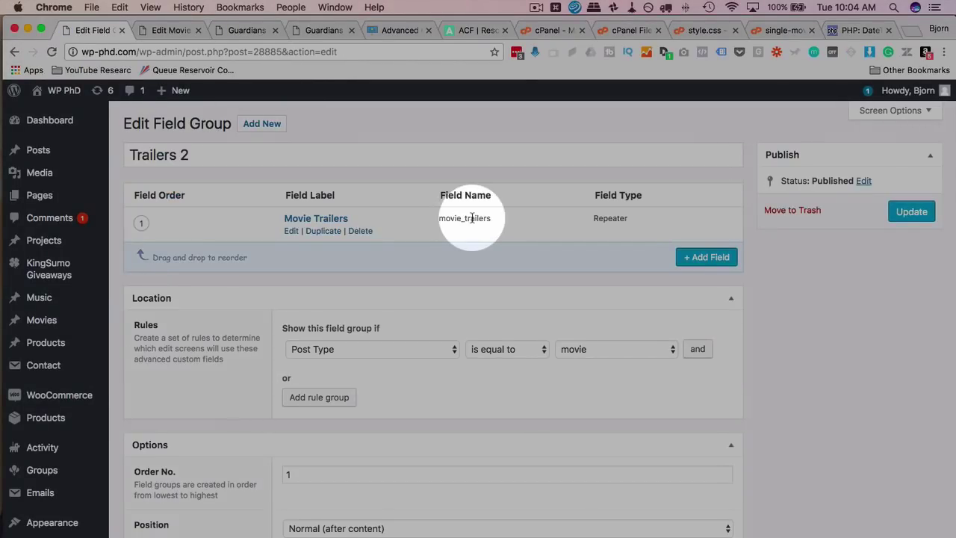
{"action": "double_click", "coordinate": [471, 218]}
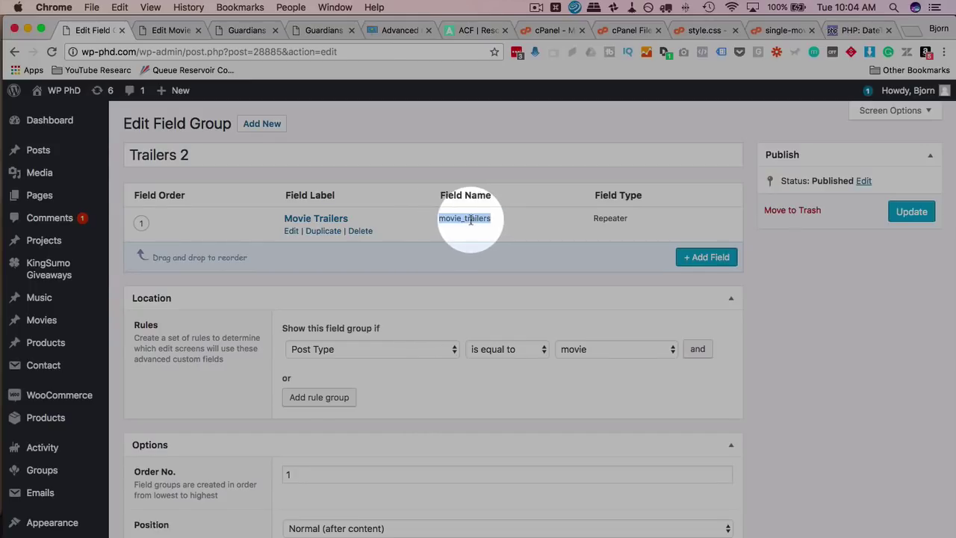
{"action": "left_click", "coordinate": [471, 221]}
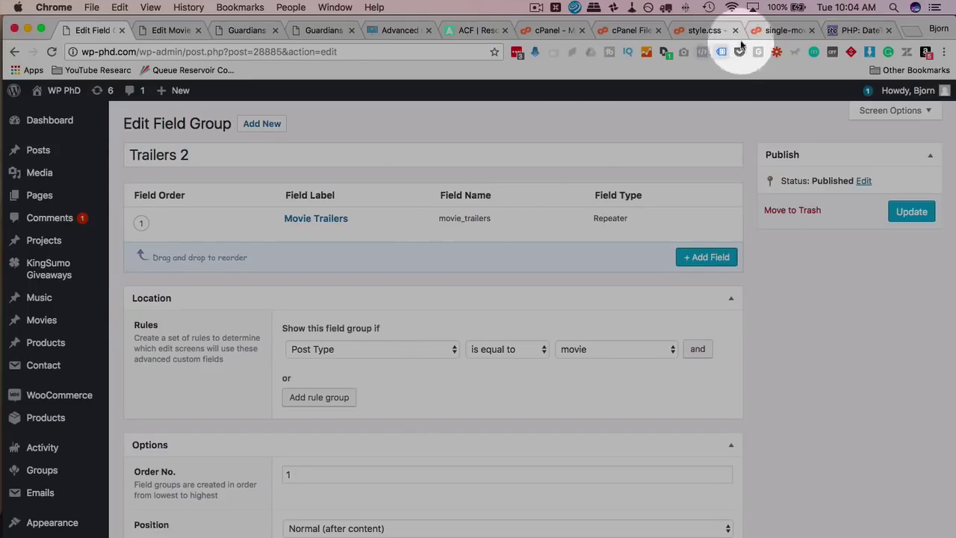
{"action": "left_click", "coordinate": [772, 33]}
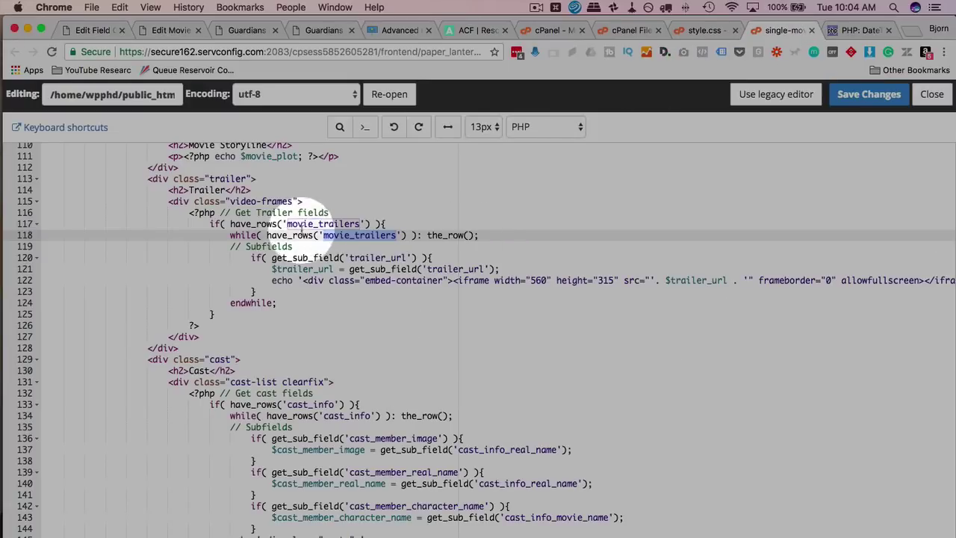
{"action": "double_click", "coordinate": [303, 223]}
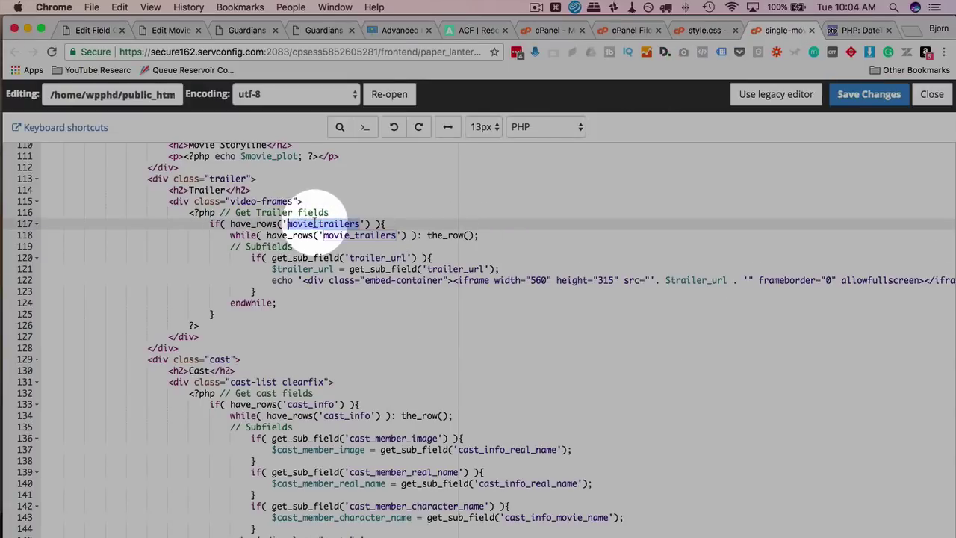
{"action": "double_click", "coordinate": [351, 235]}
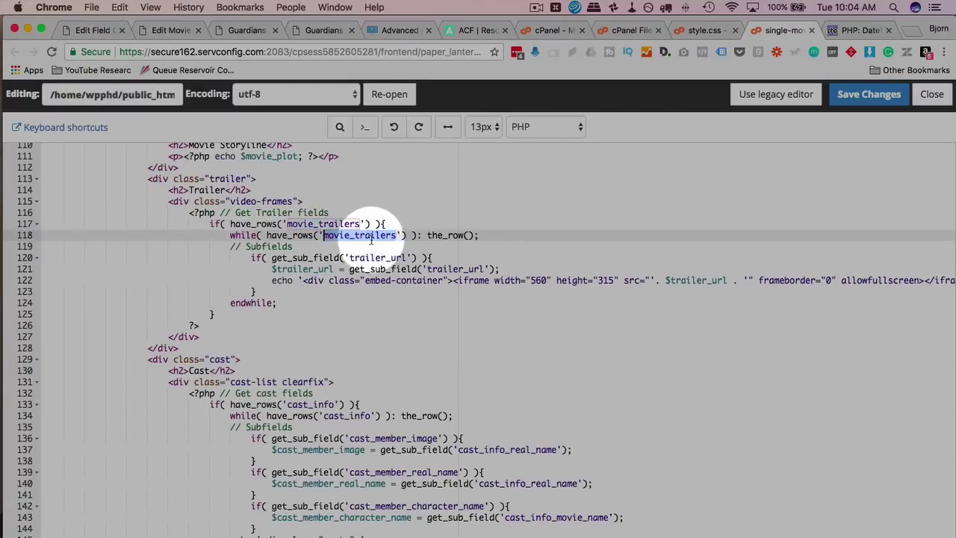
Open the Movie Trailers repeater in the Trailers 2 field group and check its Trailer Link sub field's name
{"action": "left_click", "coordinate": [90, 30]}
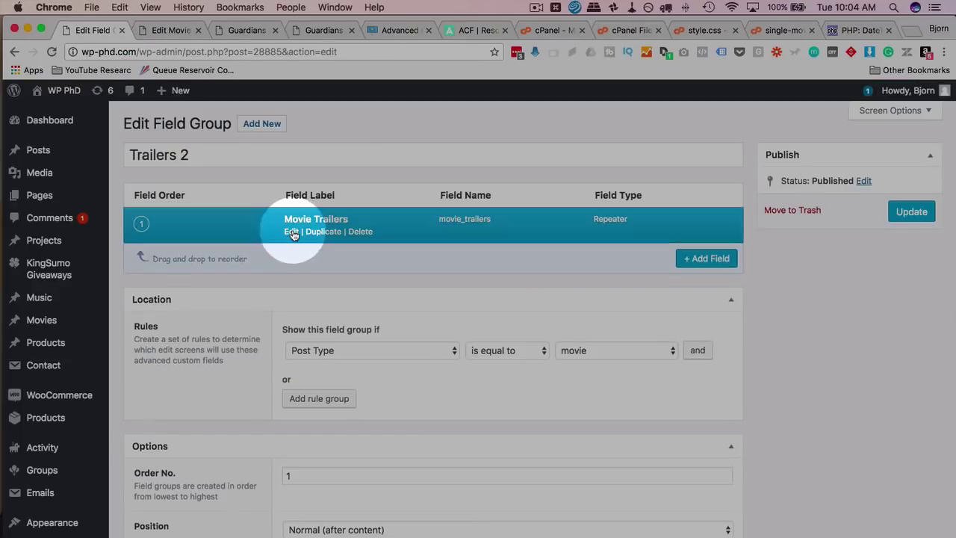
{"action": "left_click", "coordinate": [292, 231]}
{"action": "scroll", "coordinate": [258, 265], "scroll_direction": "down", "scroll_amount": 5}
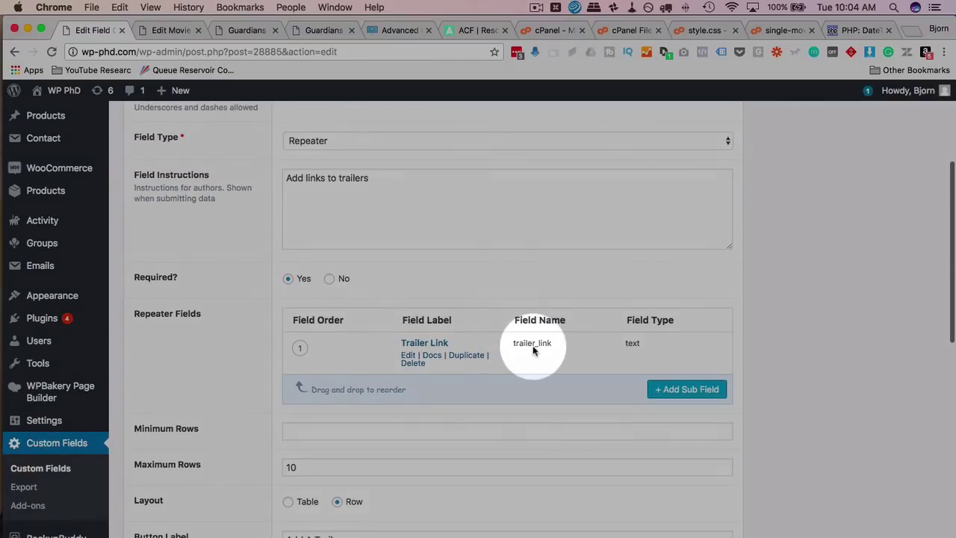
{"action": "double_click", "coordinate": [538, 343]}
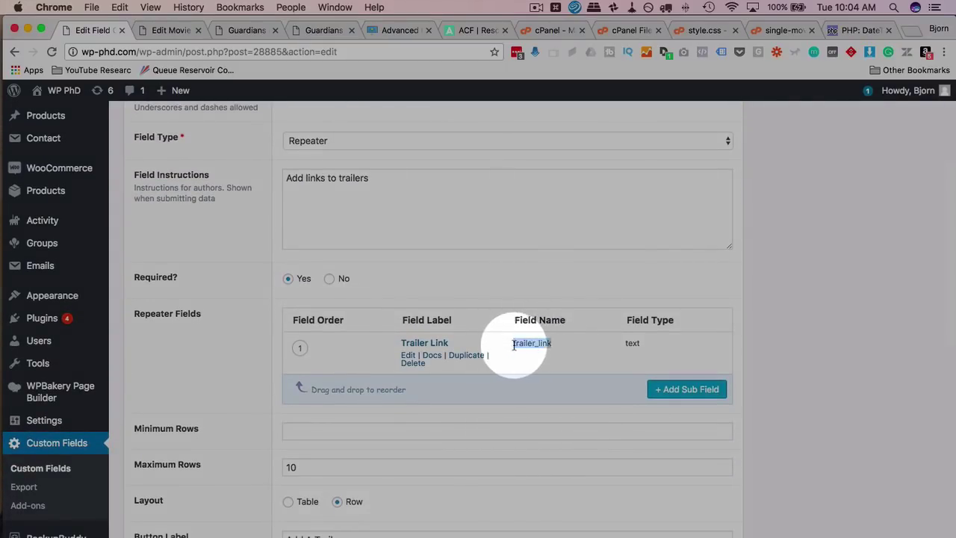
In single-movie.php, change the sub field name in the line 120 get_sub_field() condition to trailer_link
{"action": "left_click", "coordinate": [710, 31]}
{"action": "left_click", "coordinate": [777, 30]}
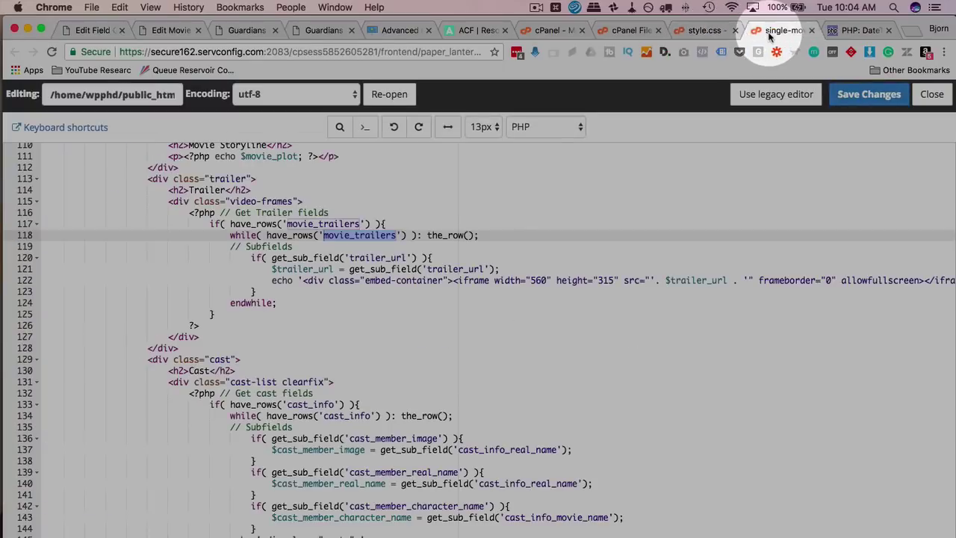
{"action": "left_click", "coordinate": [407, 258]}
{"action": "key", "text": "BackSpace"}
{"action": "key", "text": "BackSpace"}
{"action": "key", "text": "BackSpace"}
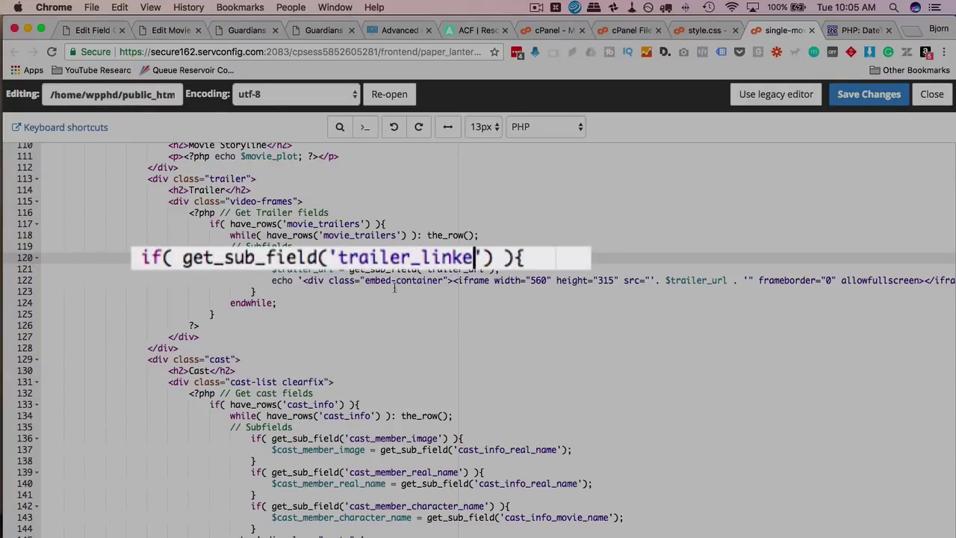
{"action": "double_click", "coordinate": [430, 258]}
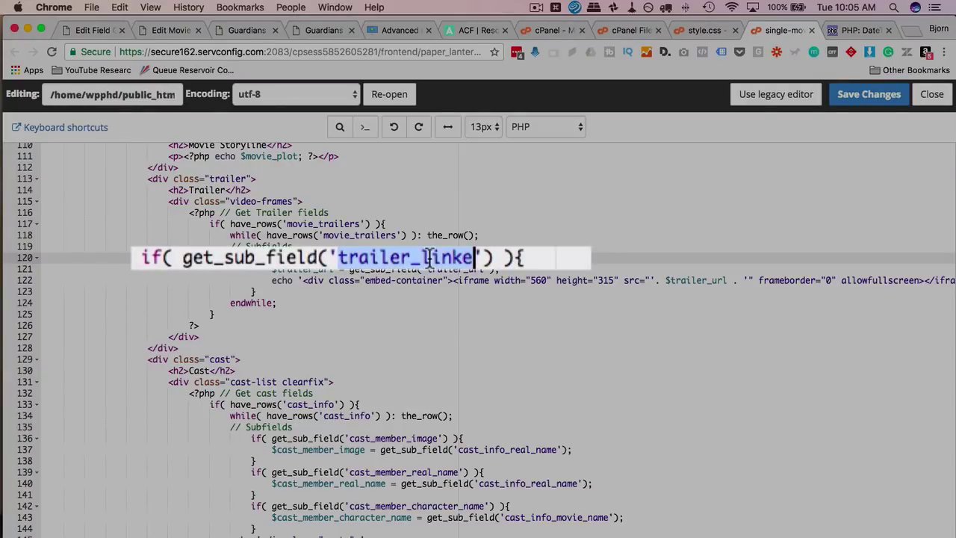
{"action": "left_click", "coordinate": [474, 257]}
{"action": "key", "text": "BackSpace"}
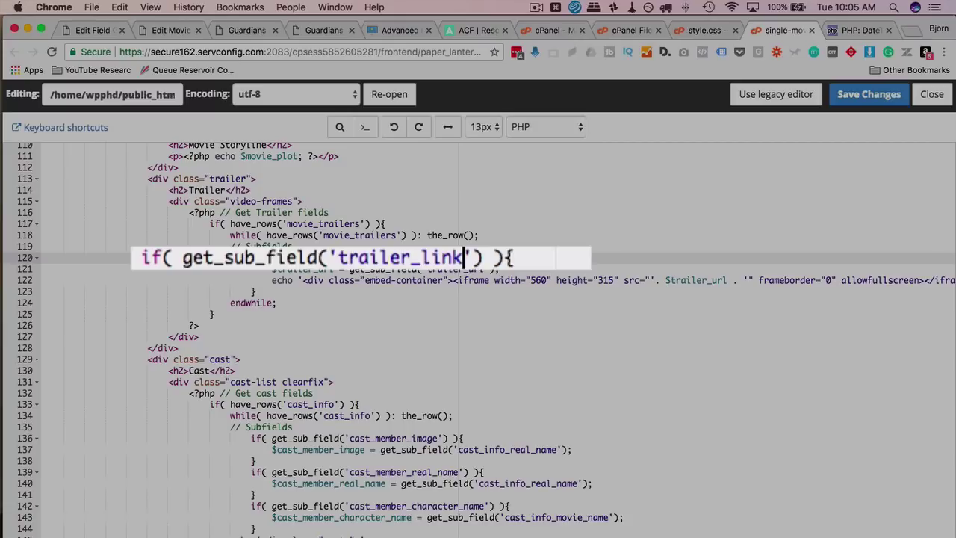
Copy trailer_link into get_sub_field() on line 121 and check the $trailer_url variable in the iframe source on line 122
{"action": "double_click", "coordinate": [392, 258]}
{"action": "key", "text": "super+c"}
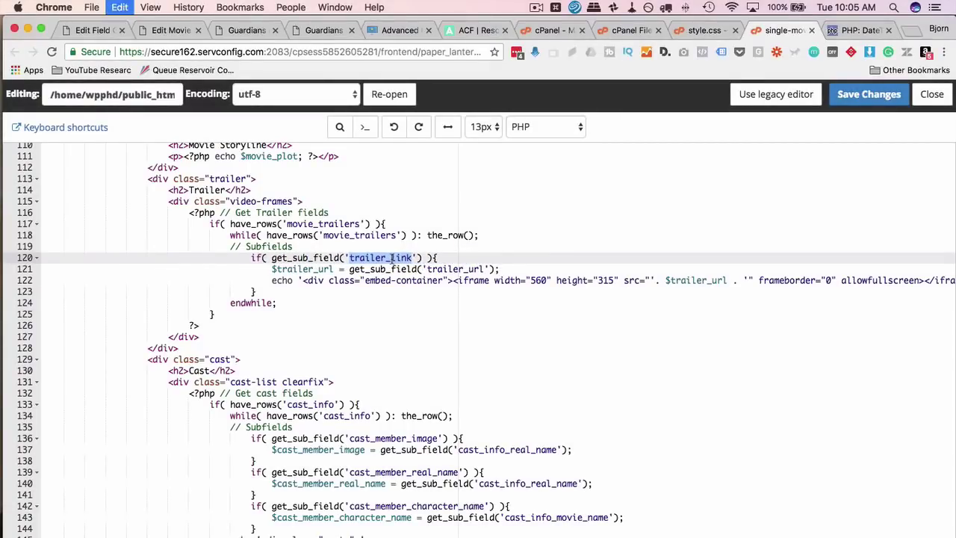
{"action": "double_click", "coordinate": [457, 269]}
{"action": "key", "text": "super+v"}
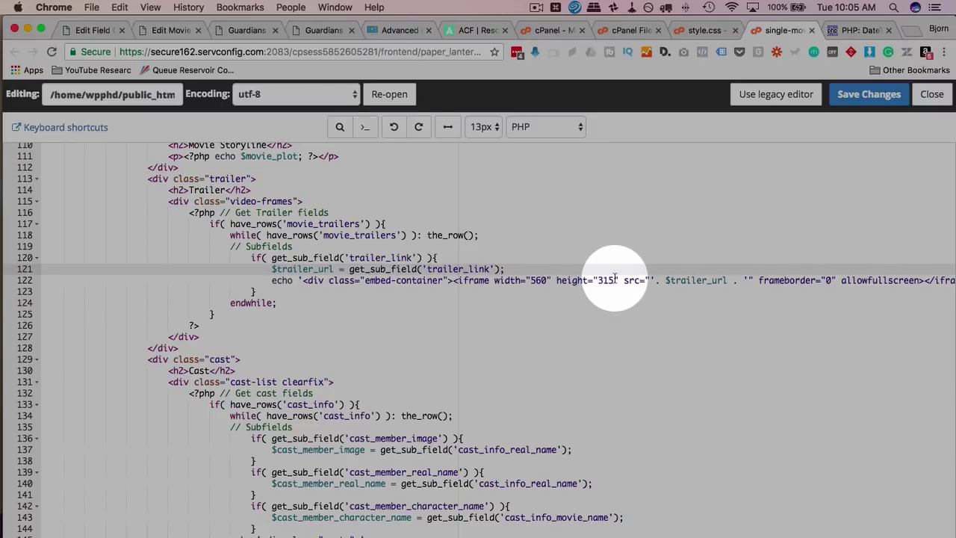
{"action": "left_click_drag", "start_coordinate": [665, 280], "coordinate": [713, 281]}
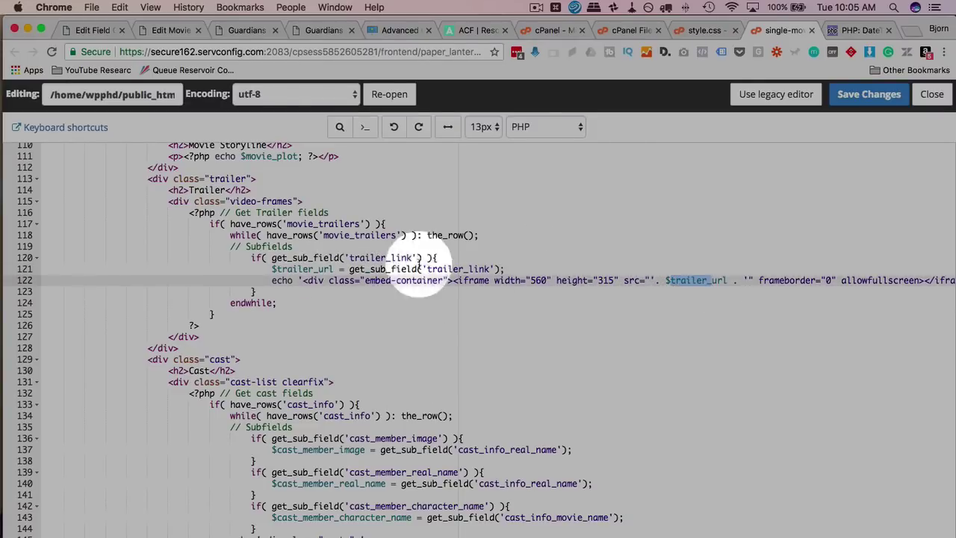
{"action": "double_click", "coordinate": [691, 280]}
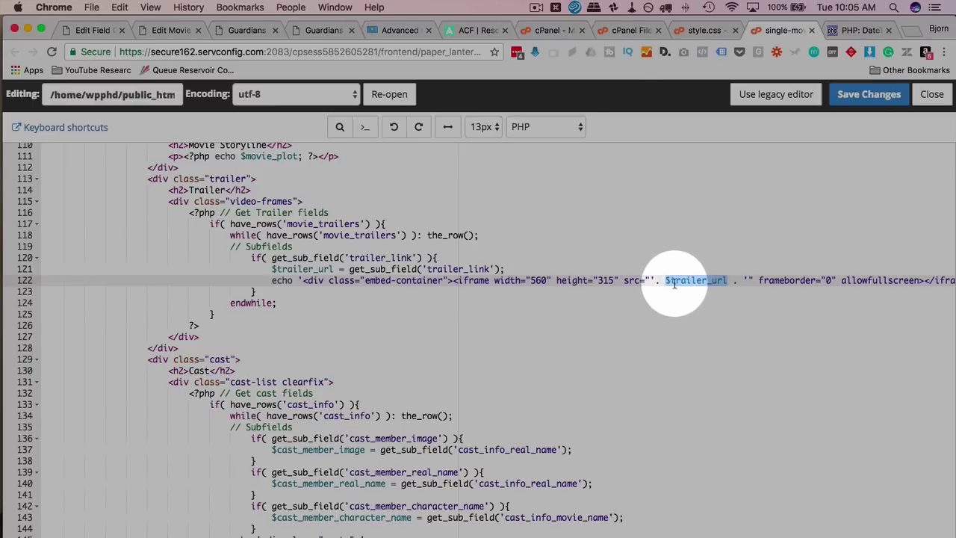
Check the $trailer_url variable on line 121 and open the Cast Info 2 field group for editing in WordPress
{"action": "left_click_drag", "start_coordinate": [272, 269], "coordinate": [334, 269]}
{"action": "scroll", "coordinate": [327, 278], "scroll_direction": "down", "scroll_amount": 1}
{"action": "scroll", "coordinate": [327, 277], "scroll_direction": "down", "scroll_amount": 3}
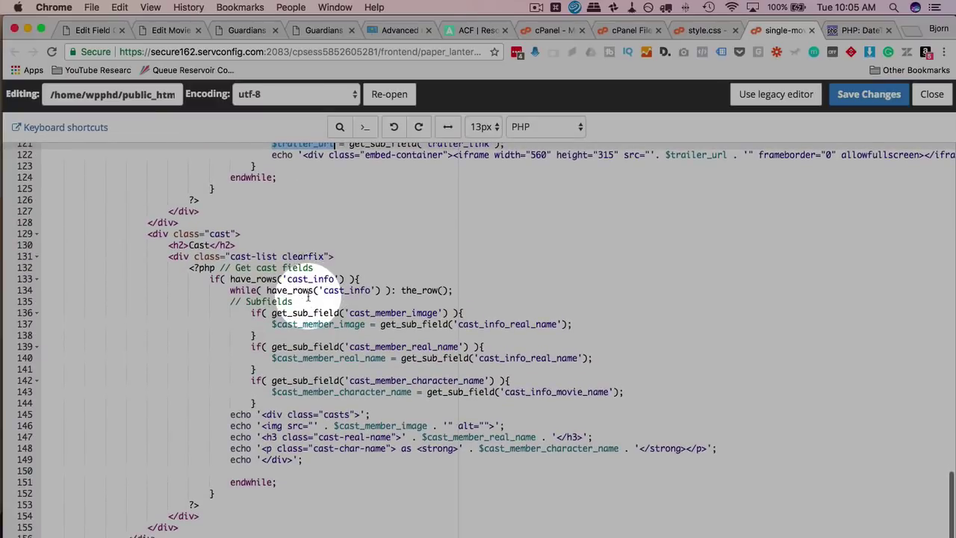
{"action": "left_click", "coordinate": [93, 30]}
{"action": "left_click", "coordinate": [15, 52]}
{"action": "left_click", "coordinate": [215, 319]}
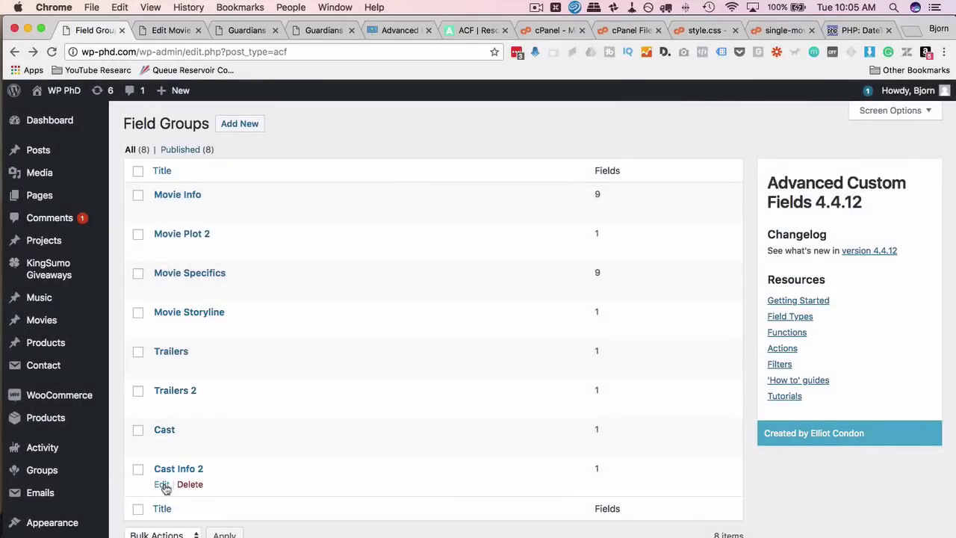
{"action": "left_click", "coordinate": [162, 484]}
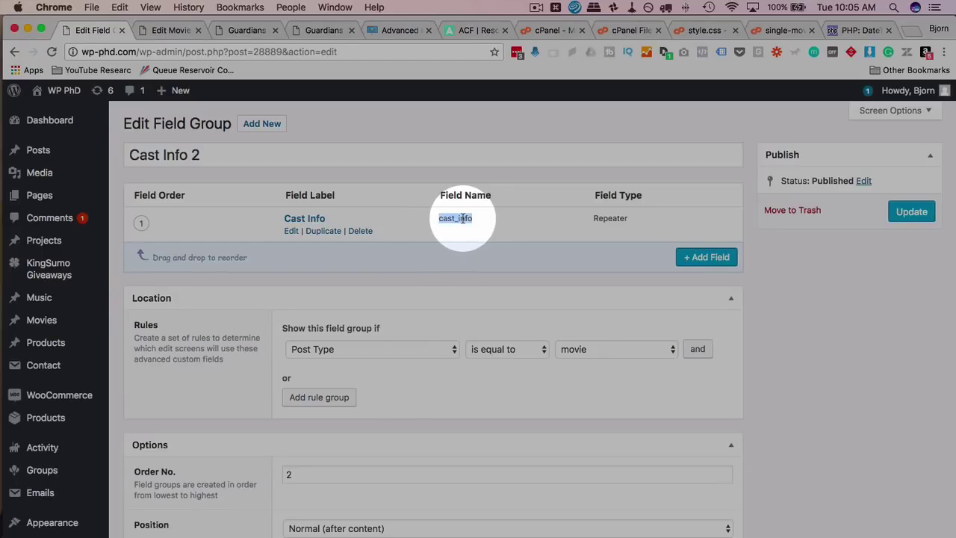
Copy the Cast Info field's name and check it against the have_rows() calls on lines 133 and 134 of single-movie.php
{"action": "right_click", "coordinate": [463, 218]}
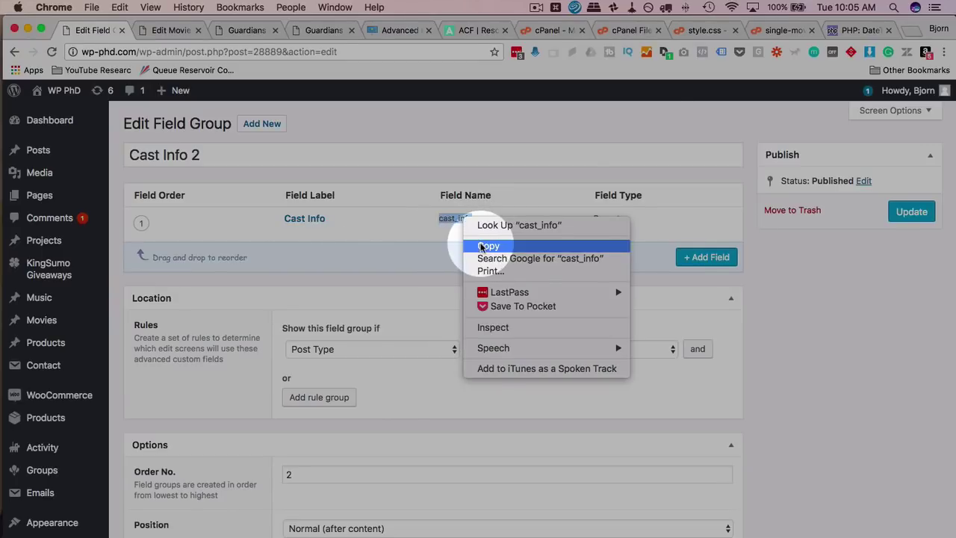
{"action": "left_click", "coordinate": [478, 249]}
{"action": "left_click", "coordinate": [758, 33]}
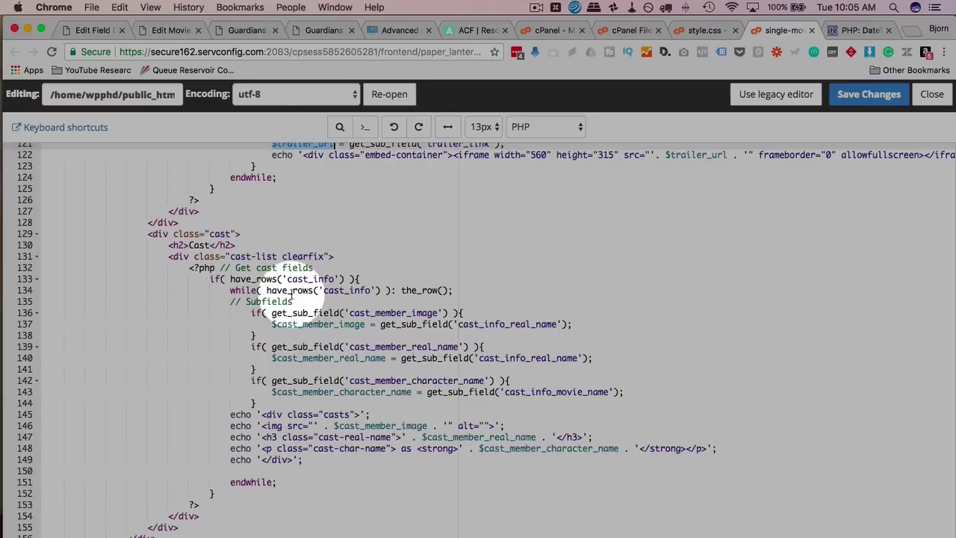
{"action": "left_click_drag", "start_coordinate": [287, 279], "coordinate": [332, 279]}
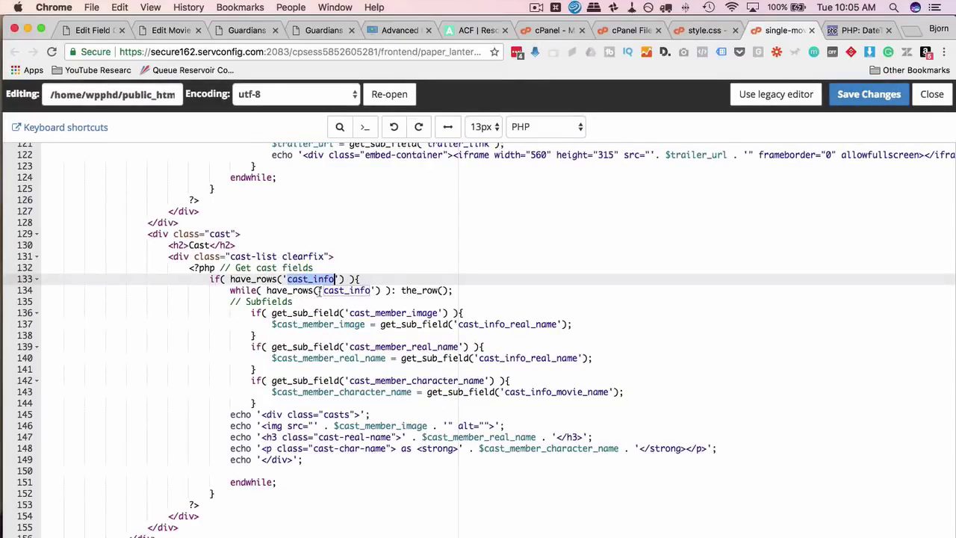
{"action": "left_click_drag", "start_coordinate": [323, 290], "coordinate": [368, 291]}
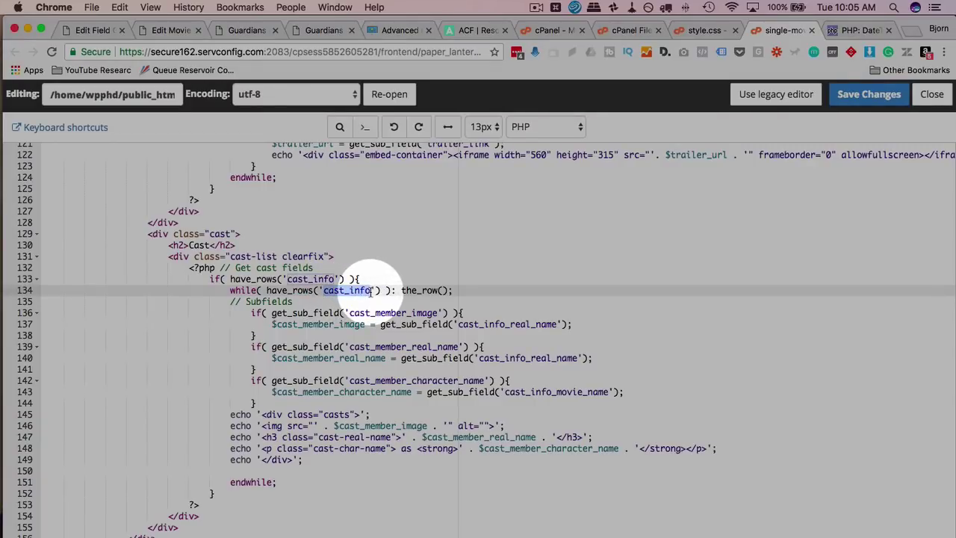
Review the line 136 get_sub_field() condition and open the Cast Info repeater in Cast Info 2 to check its image sub field's name
{"action": "scroll", "coordinate": [352, 288], "scroll_direction": "down", "scroll_amount": 2}
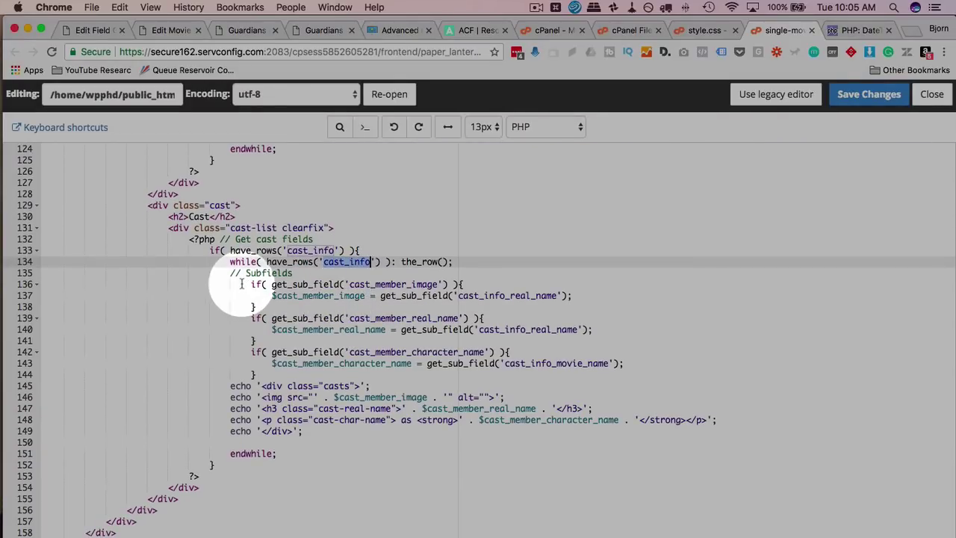
{"action": "left_click_drag", "start_coordinate": [251, 284], "coordinate": [255, 306]}
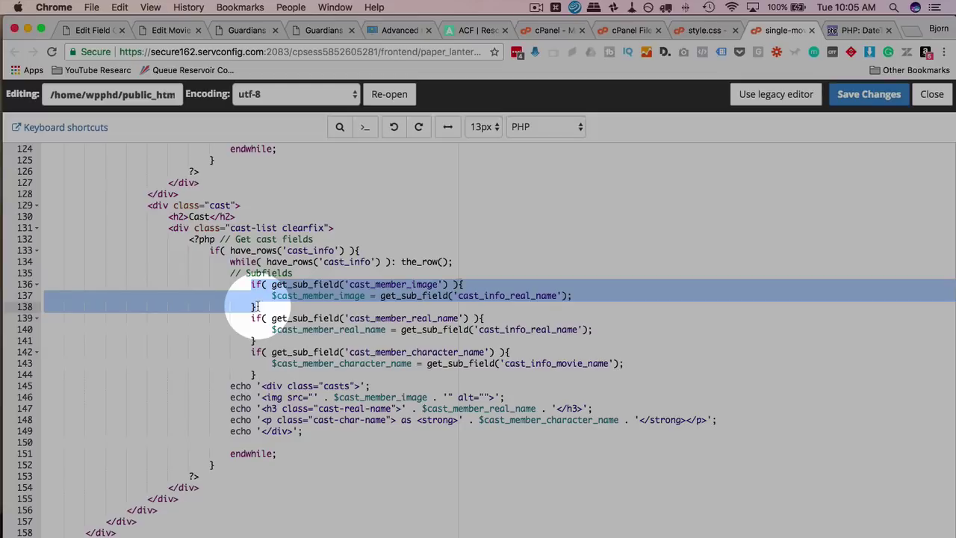
{"action": "left_click", "coordinate": [318, 296]}
{"action": "left_click_drag", "start_coordinate": [350, 285], "coordinate": [439, 285]}
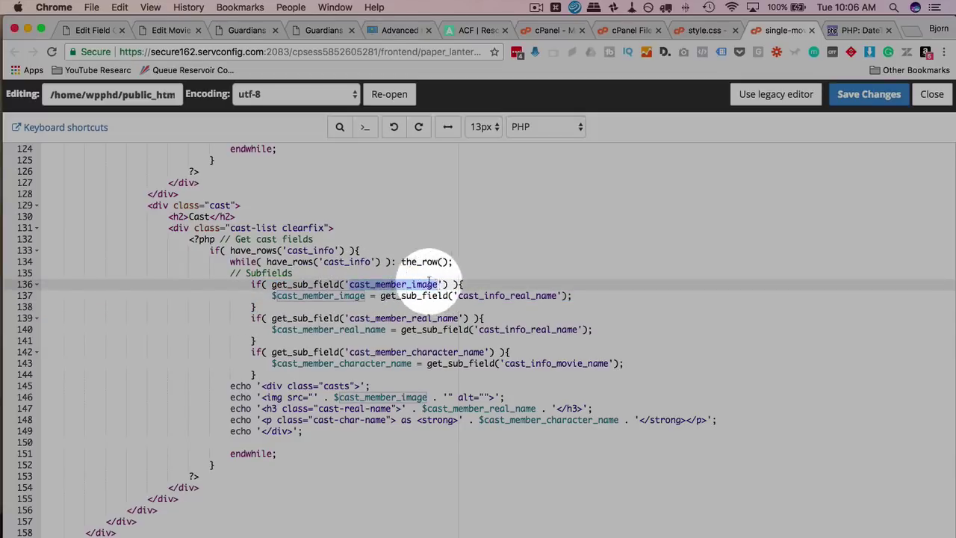
{"action": "left_click", "coordinate": [88, 30]}
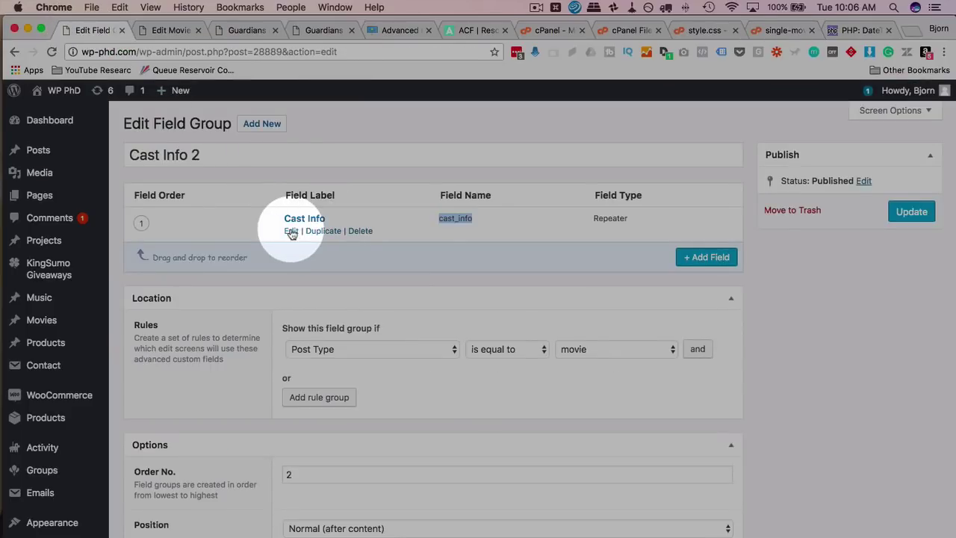
{"action": "left_click", "coordinate": [292, 232]}
{"action": "scroll", "coordinate": [281, 341], "scroll_direction": "down", "scroll_amount": 1}
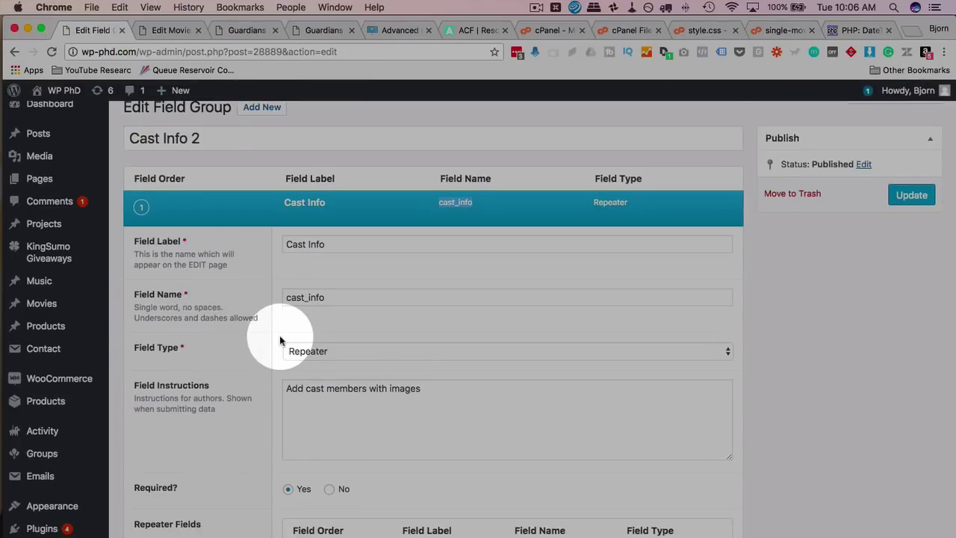
{"action": "scroll", "coordinate": [274, 388], "scroll_direction": "down", "scroll_amount": 7}
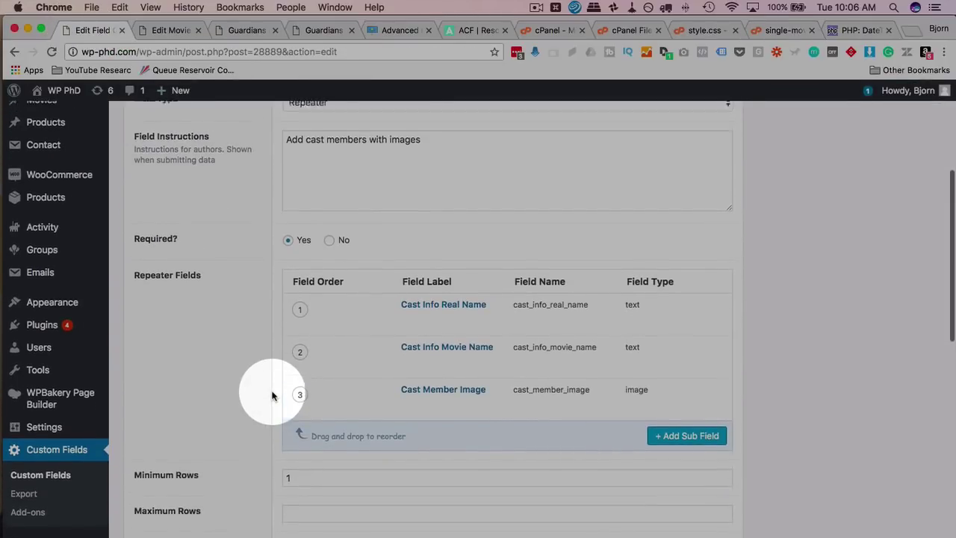
{"action": "scroll", "coordinate": [272, 396], "scroll_direction": "up", "scroll_amount": 1}
{"action": "mouse_move", "coordinate": [549, 415]}
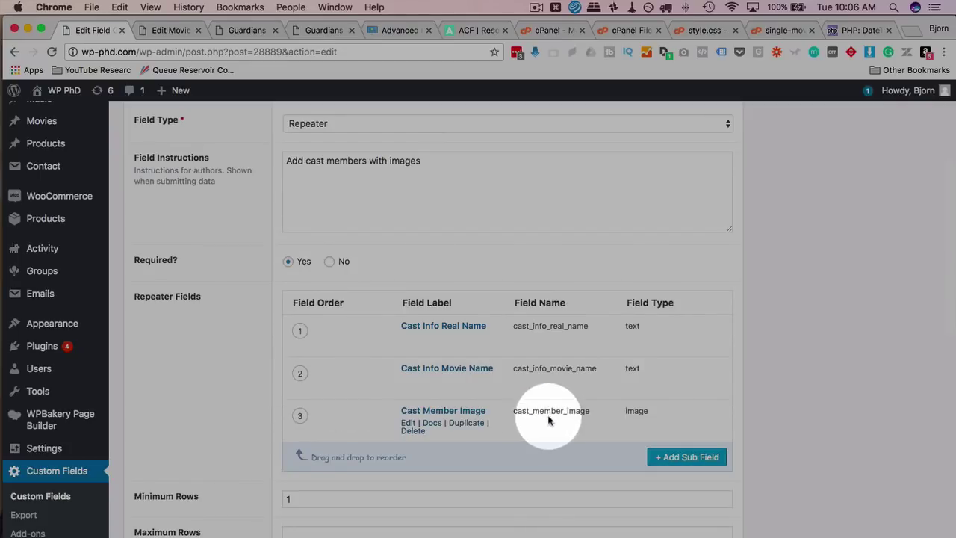
Copy the Cast Member Image sub field's name, cast_member_image, into get_sub_field() on line 137 of single-movie.php
{"action": "left_click_drag", "start_coordinate": [513, 411], "coordinate": [591, 411]}
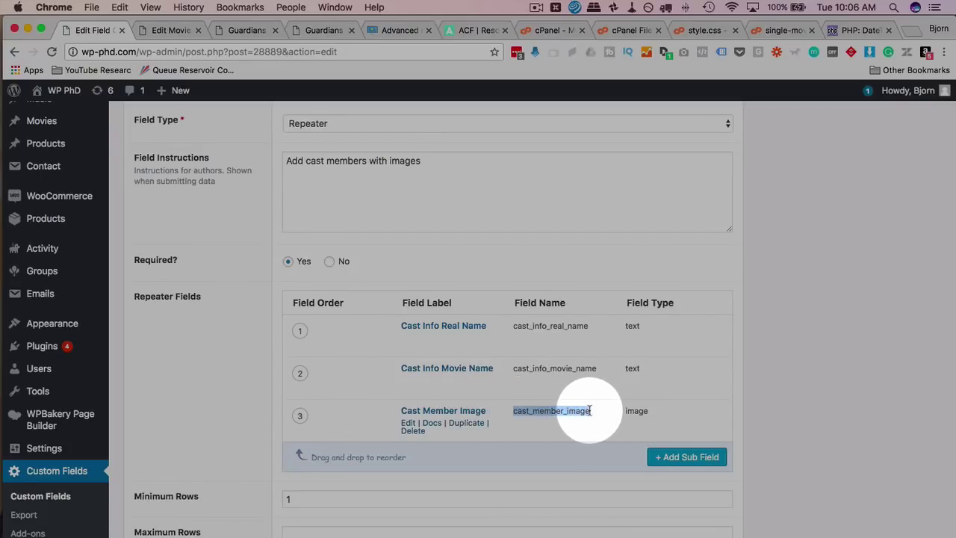
{"action": "right_click", "coordinate": [580, 411]}
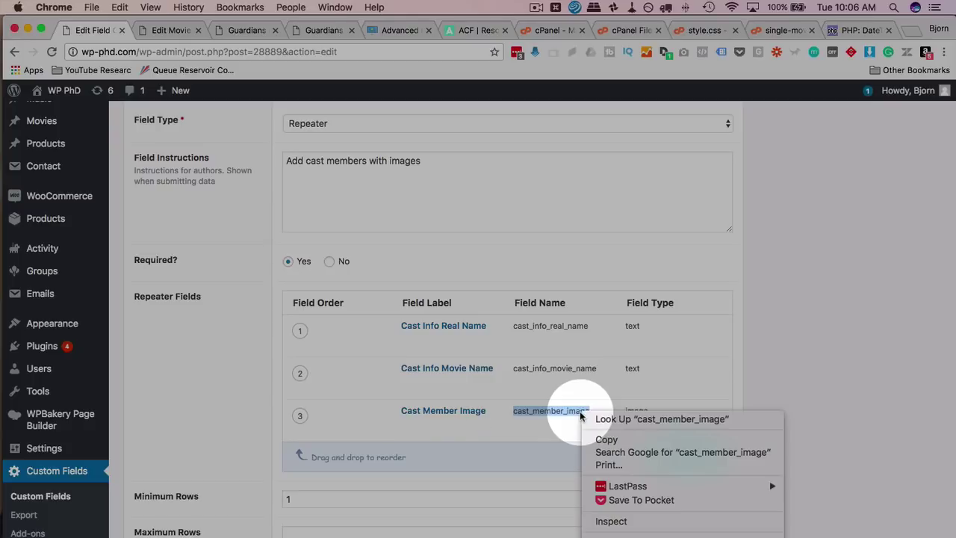
{"action": "left_click", "coordinate": [600, 439]}
{"action": "left_click", "coordinate": [780, 27]}
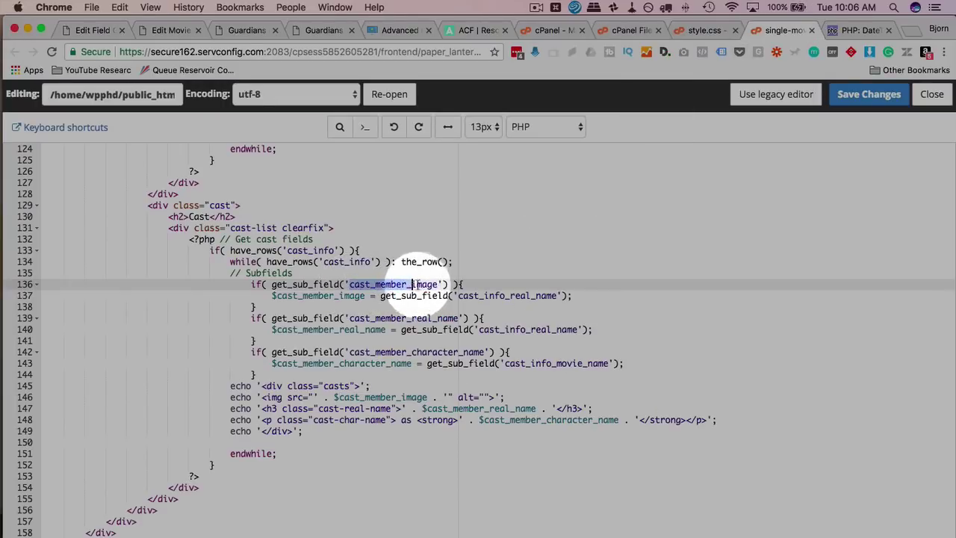
{"action": "left_click_drag", "start_coordinate": [458, 295], "coordinate": [555, 295]}
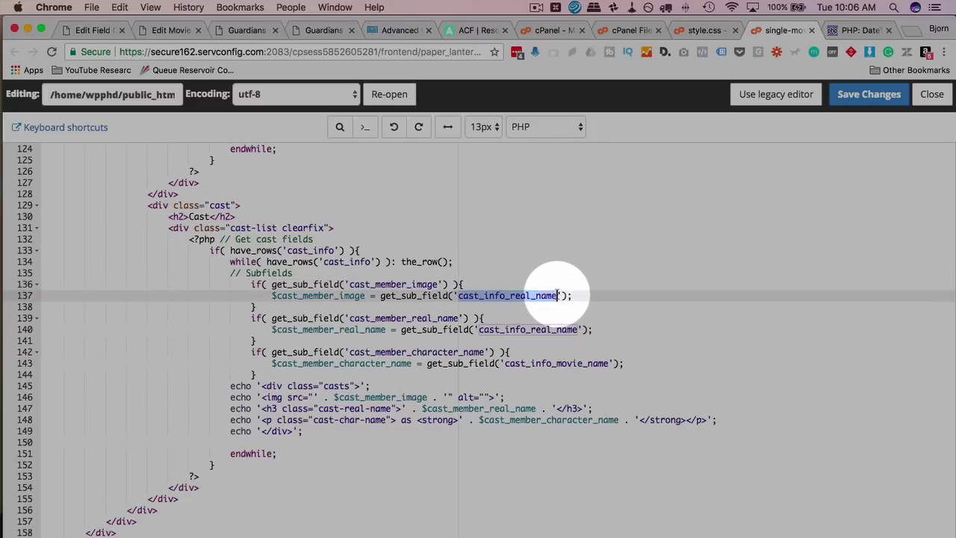
{"action": "right_click", "coordinate": [507, 295]}
{"action": "left_click", "coordinate": [509, 381]}
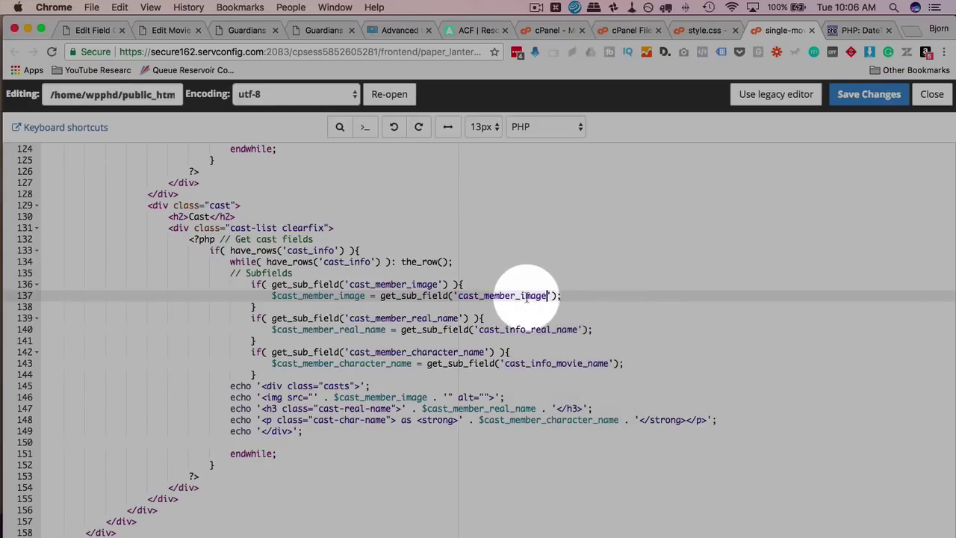
Copy the sub field name cast_info_real_name from the Cast Info repeater into the get_sub_field() calls on lines 139 and 140
{"action": "double_click", "coordinate": [381, 318]}
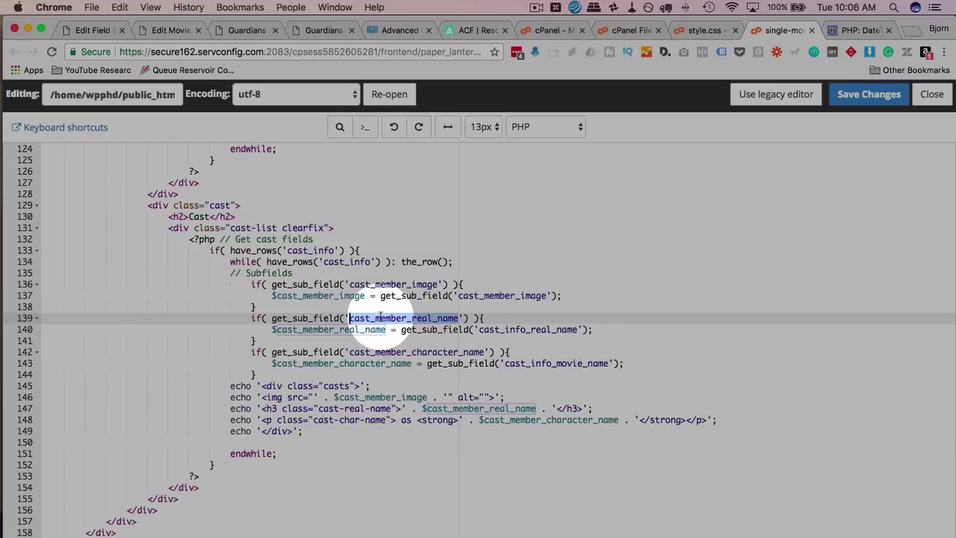
{"action": "left_click", "coordinate": [94, 31]}
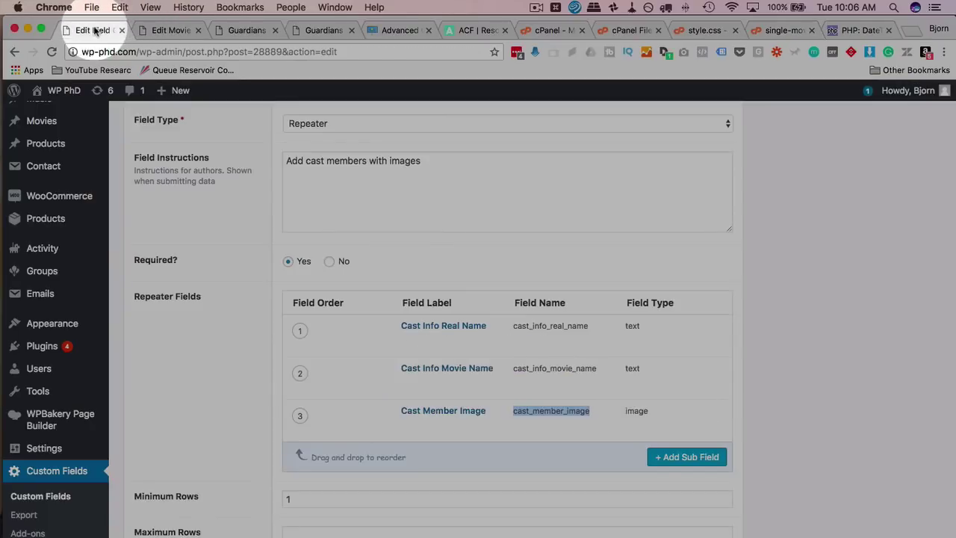
{"action": "double_click", "coordinate": [559, 327]}
{"action": "right_click", "coordinate": [559, 329]}
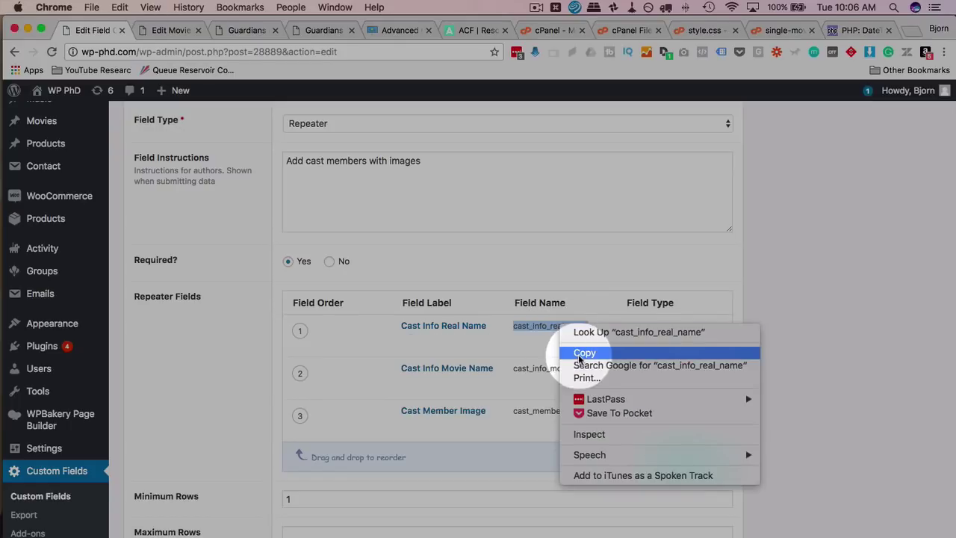
{"action": "left_click", "coordinate": [582, 353]}
{"action": "left_click", "coordinate": [781, 30]}
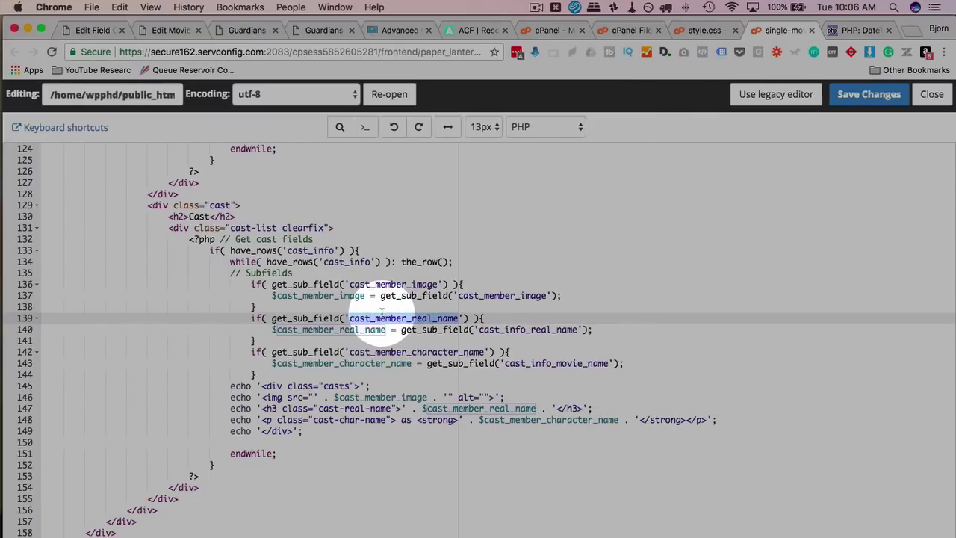
{"action": "right_click", "coordinate": [382, 314]}
{"action": "left_click", "coordinate": [420, 394]}
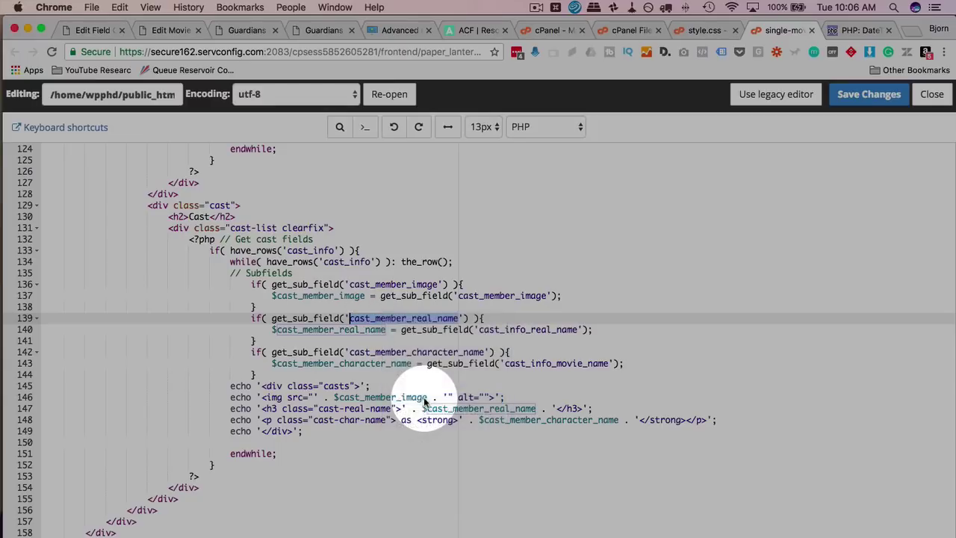
{"action": "double_click", "coordinate": [508, 329]}
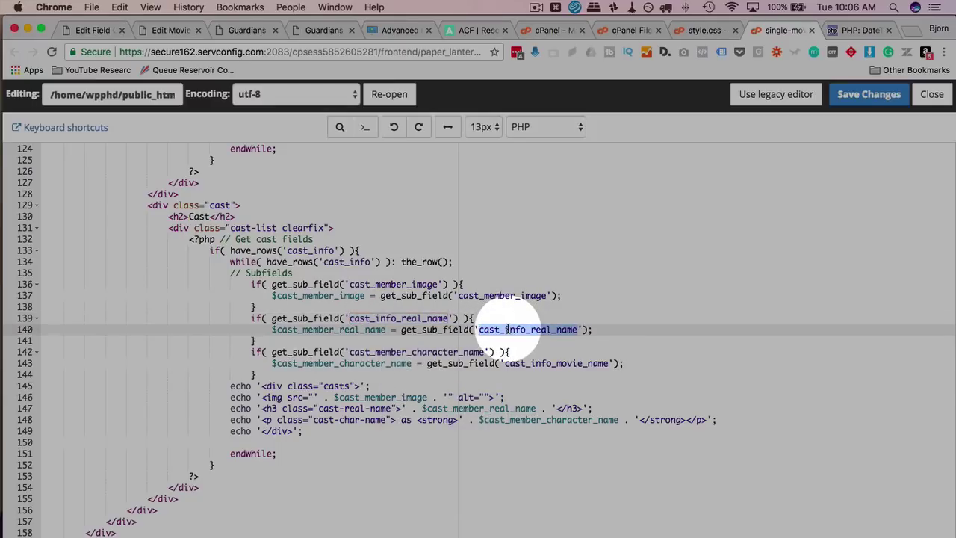
{"action": "right_click", "coordinate": [508, 329]}
{"action": "left_click", "coordinate": [533, 414]}
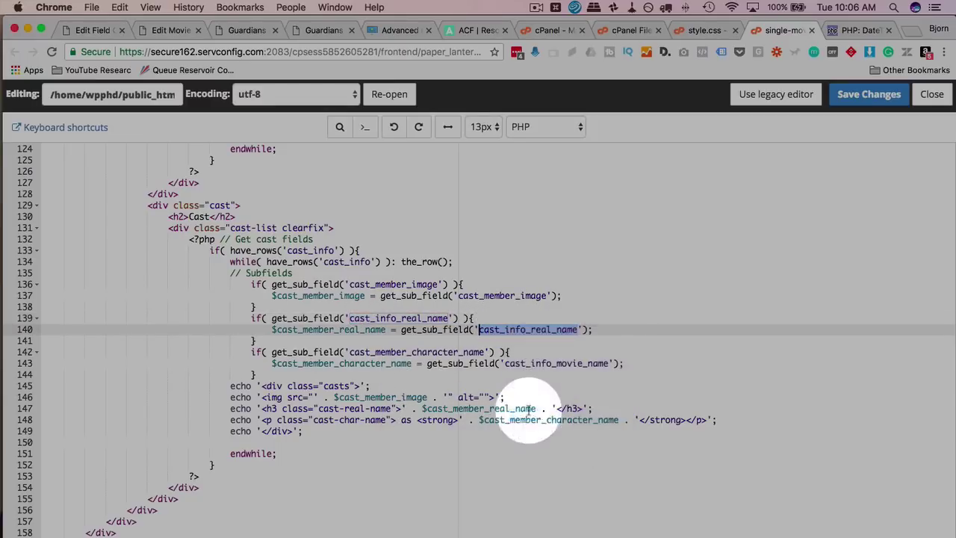
Copy the sub field name cast_info_movie_name from the Cast Info repeater into the get_sub_field() calls on lines 142 and 143
{"action": "double_click", "coordinate": [422, 352]}
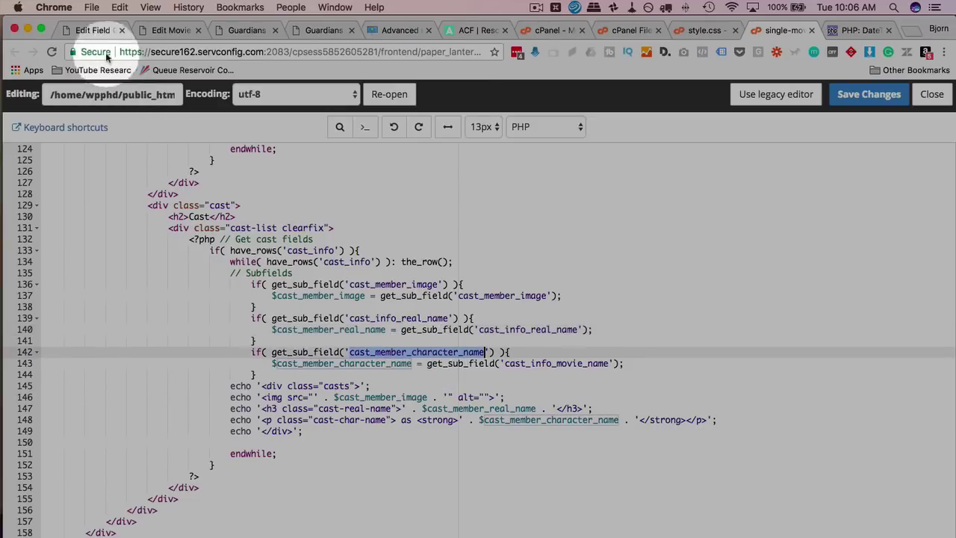
{"action": "left_click", "coordinate": [91, 30]}
{"action": "double_click", "coordinate": [555, 368]}
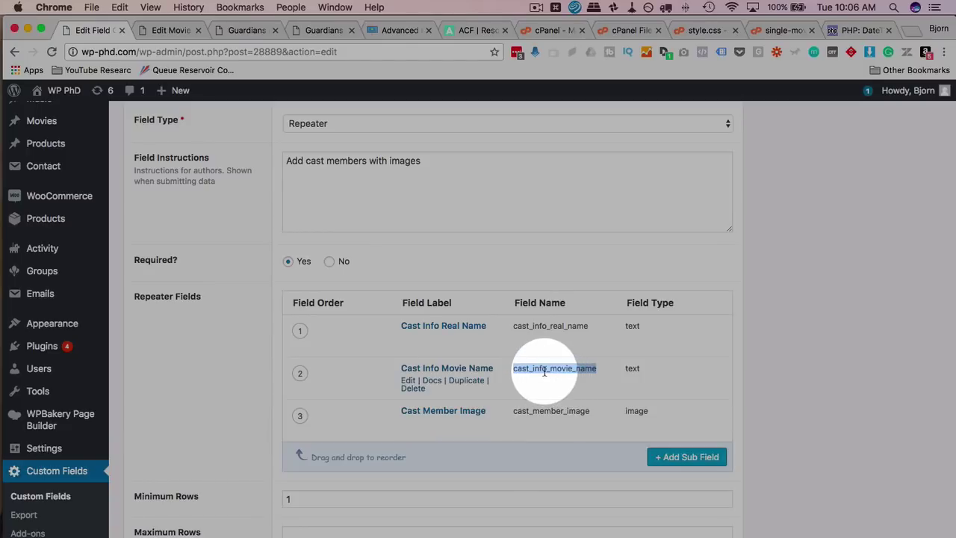
{"action": "right_click", "coordinate": [545, 371]}
{"action": "left_click", "coordinate": [568, 397]}
{"action": "left_click", "coordinate": [783, 30]}
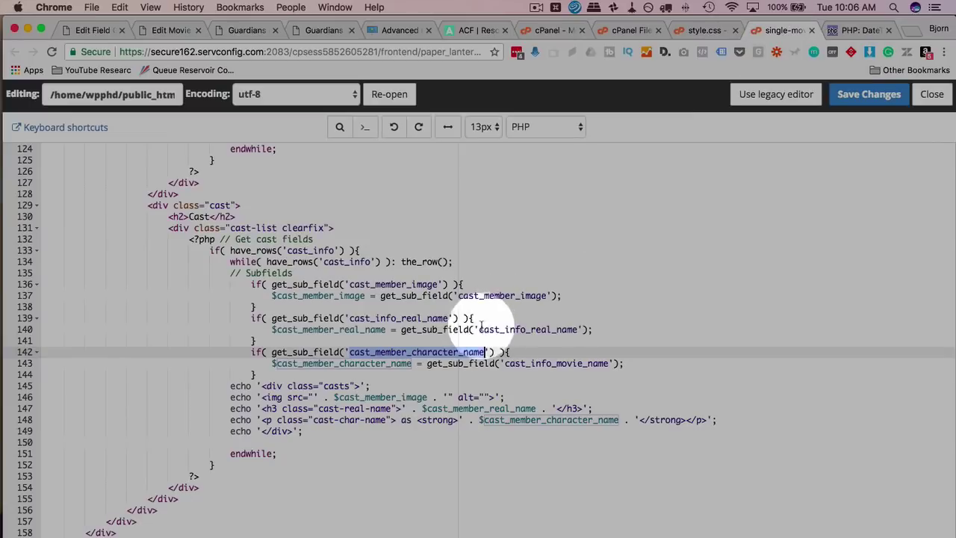
{"action": "right_click", "coordinate": [421, 352]}
{"action": "left_click", "coordinate": [450, 416]}
{"action": "double_click", "coordinate": [530, 363]}
{"action": "right_click", "coordinate": [530, 364]}
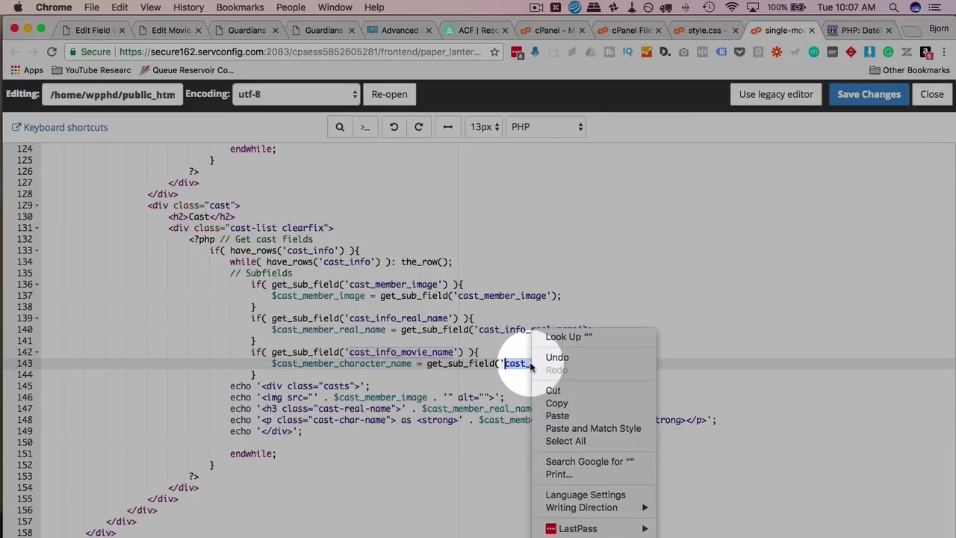
{"action": "left_click", "coordinate": [558, 415]}
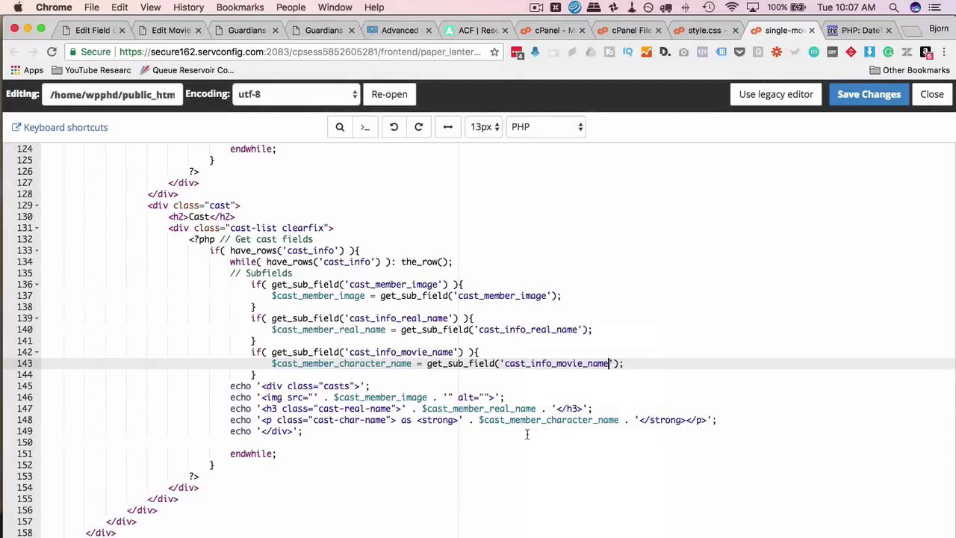
Save the changes to single-movie.php and reload the Guardians of the Galaxy Vol. 2 movie page to check the output
{"action": "scroll", "coordinate": [527, 435], "scroll_direction": "right", "scroll_amount": 1}
{"action": "left_click", "coordinate": [868, 95]}
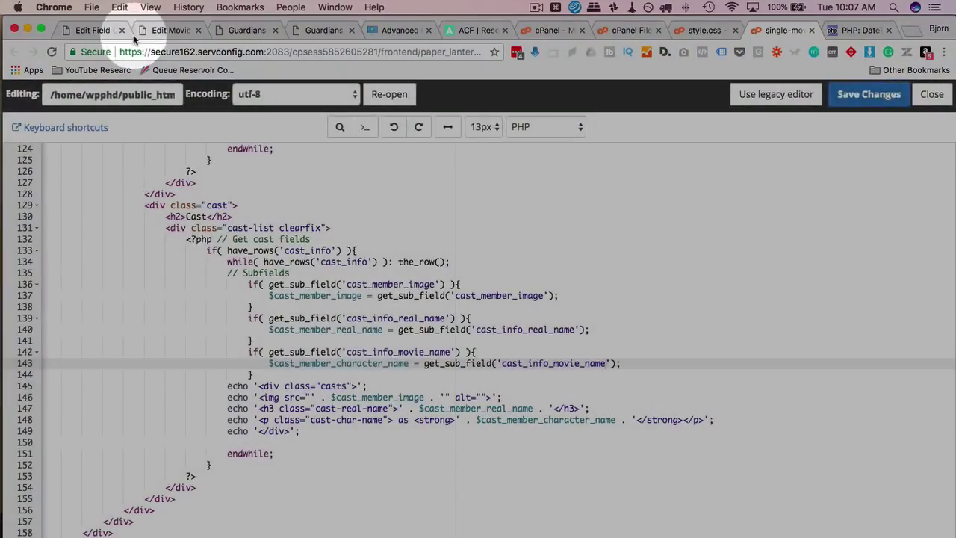
{"action": "left_click", "coordinate": [230, 34]}
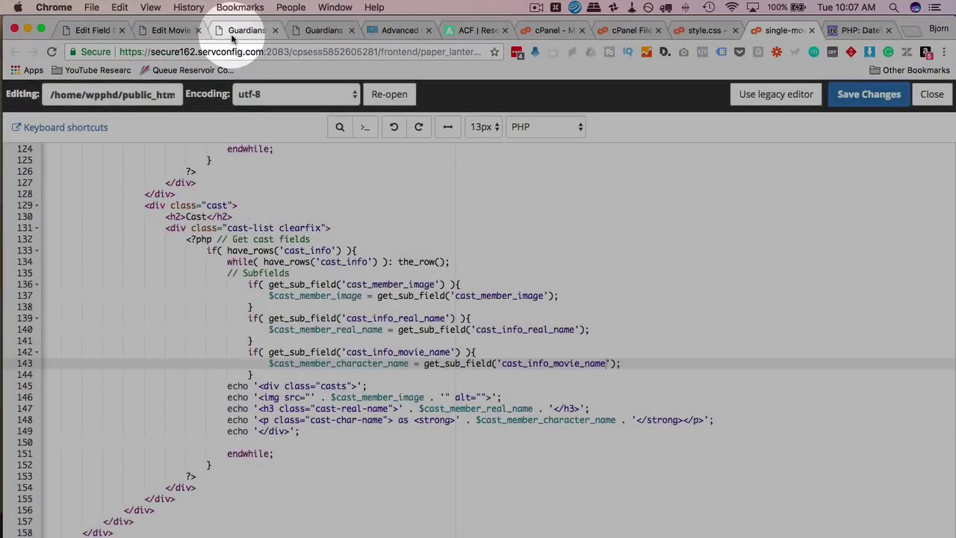
{"action": "left_click", "coordinate": [52, 52]}
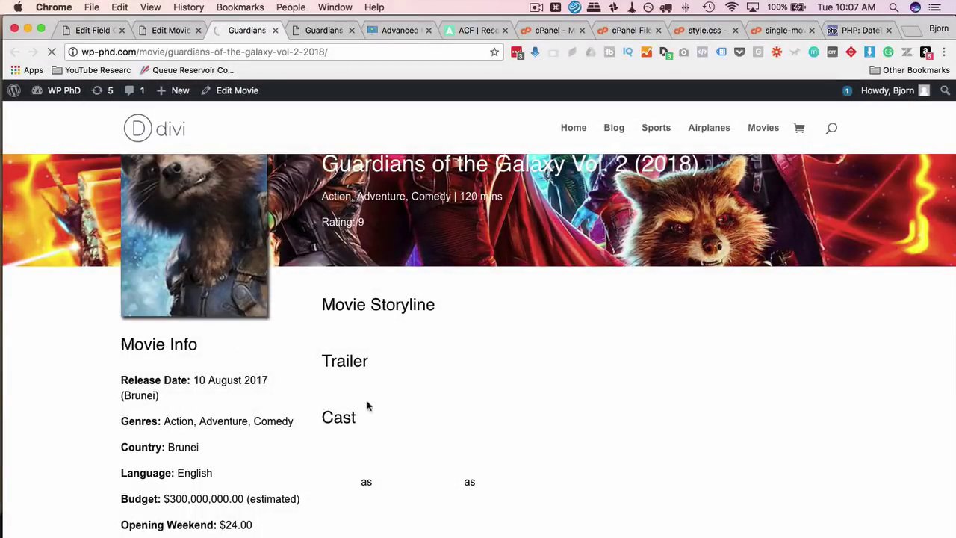
{"action": "left_click", "coordinate": [333, 491]}
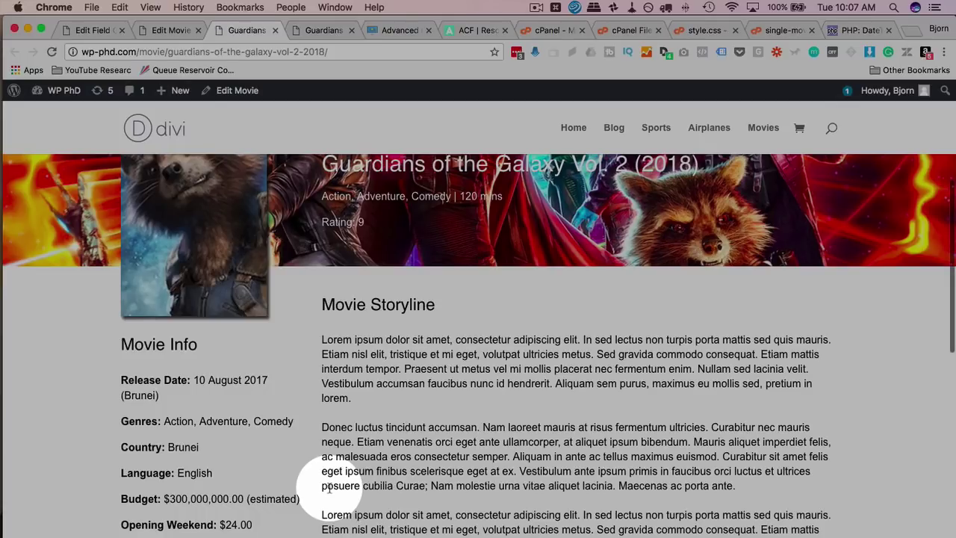
Review the storyline, trailer and cast sections on the Guardians of the Galaxy Vol. 2 movie page
{"action": "scroll", "coordinate": [411, 329], "scroll_direction": "down", "scroll_amount": 5}
{"action": "scroll", "coordinate": [410, 331], "scroll_direction": "down", "scroll_amount": 3}
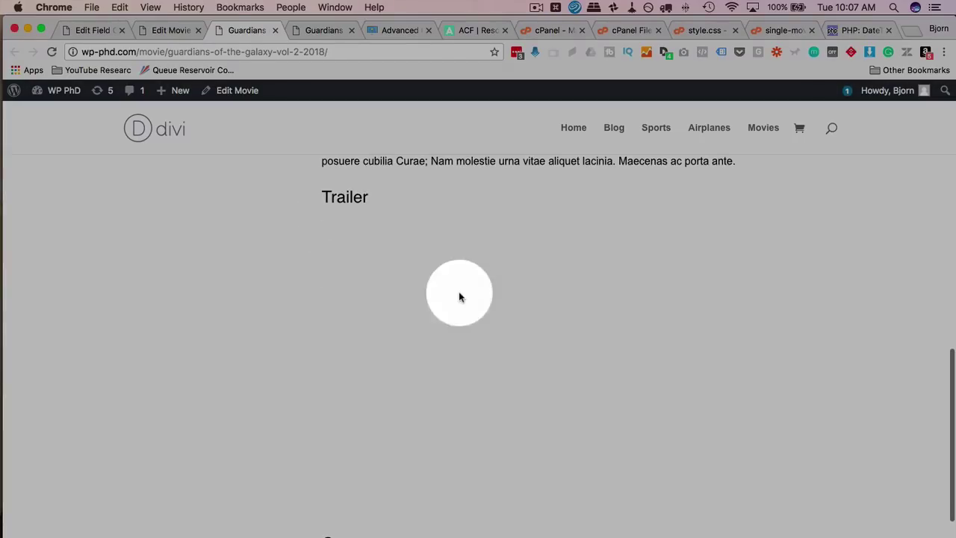
{"action": "scroll", "coordinate": [324, 355], "scroll_direction": "down", "scroll_amount": 3}
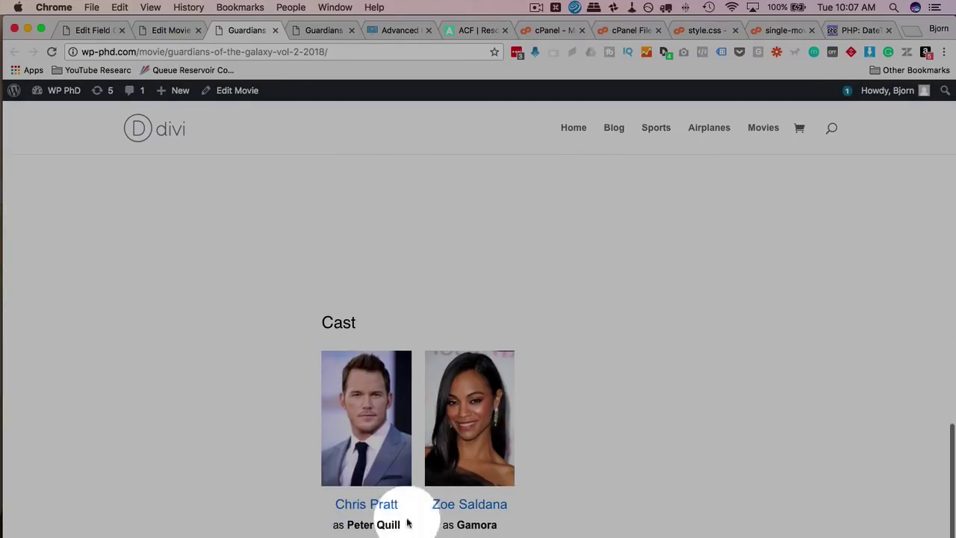
{"action": "scroll", "coordinate": [480, 498], "scroll_direction": "up", "scroll_amount": 2}
{"action": "scroll", "coordinate": [480, 497], "scroll_direction": "up", "scroll_amount": 5}
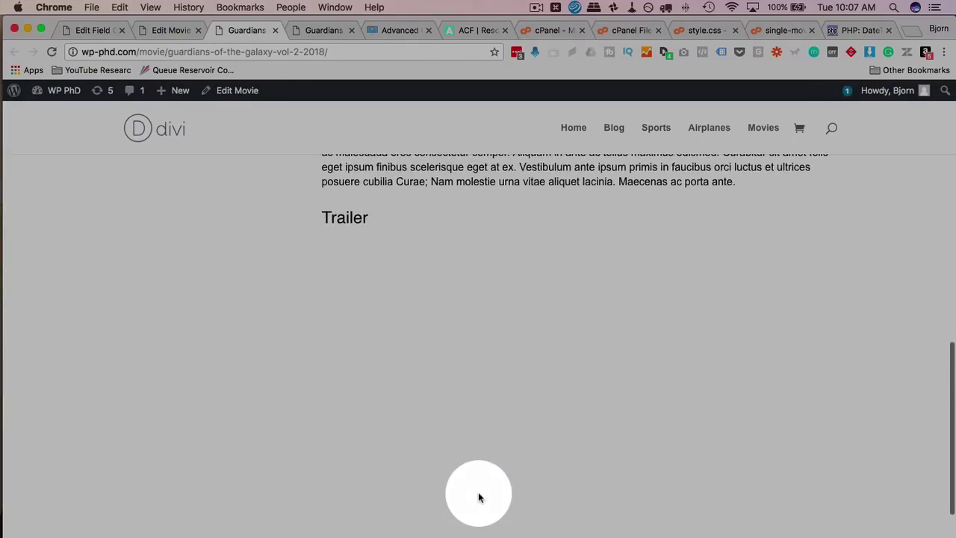
Inspect the blank area under the Trailer heading in the developer tools, checking the video-frames div and its iframe source
{"action": "double_click", "coordinate": [334, 233]}
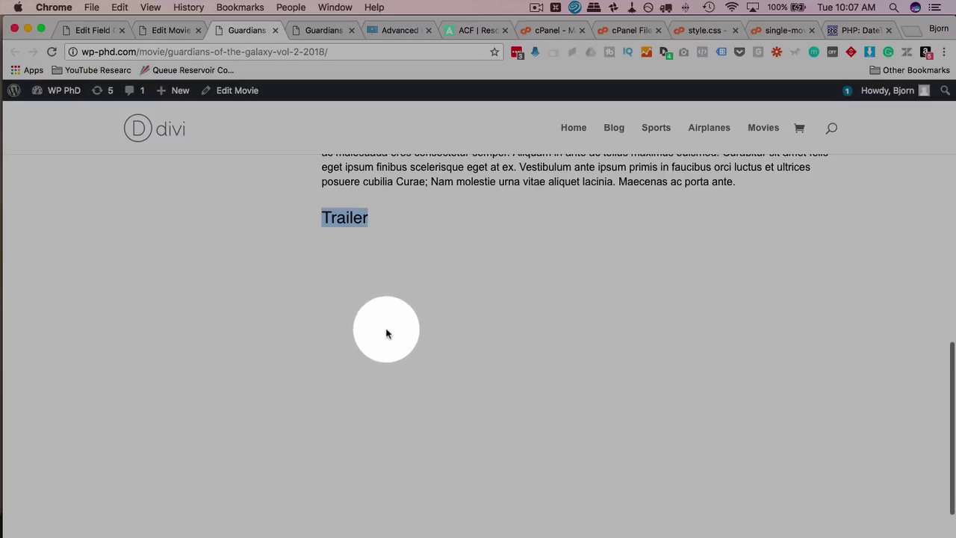
{"action": "right_click", "coordinate": [385, 328]}
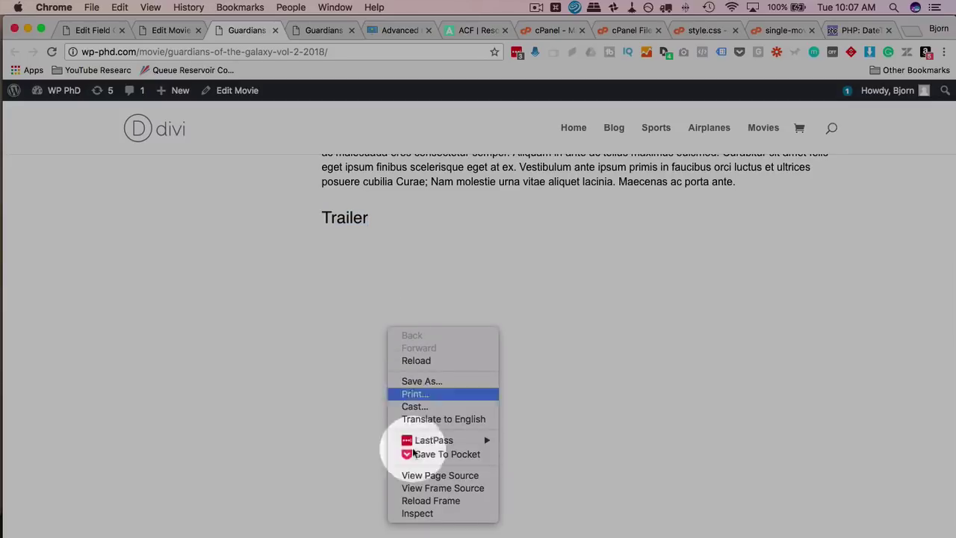
{"action": "left_click", "coordinate": [423, 515]}
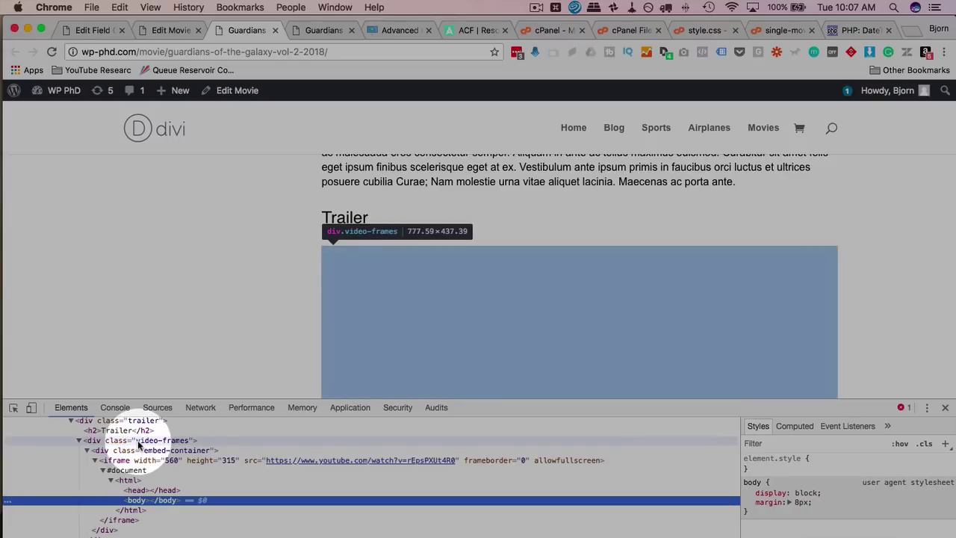
{"action": "left_click", "coordinate": [138, 442]}
Examine the trailer block in single-movie.php, checking the movie_trailers and trailer_link field names and the $trailer_url variable on lines 117 to 122
{"action": "left_click", "coordinate": [760, 33]}
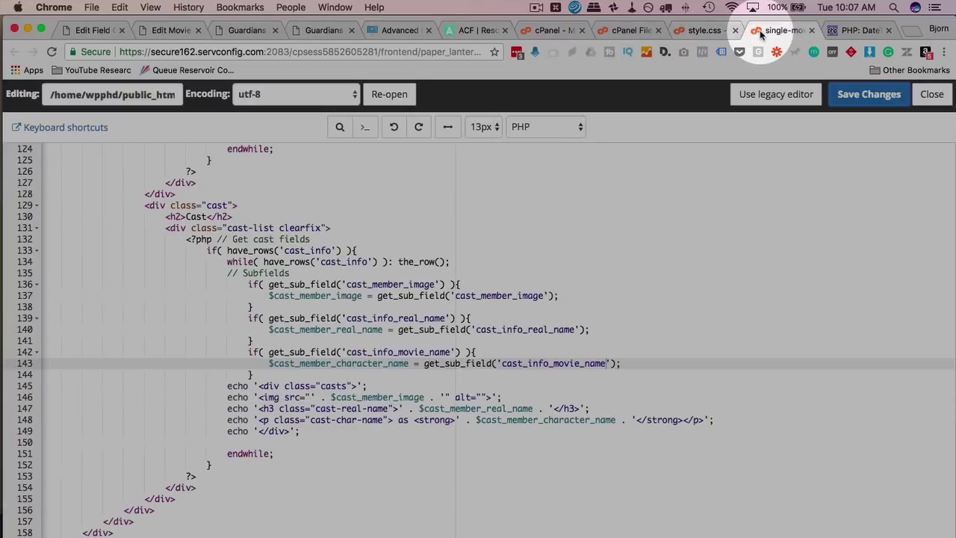
{"action": "scroll", "coordinate": [431, 328], "scroll_direction": "up", "scroll_amount": 5}
{"action": "scroll", "coordinate": [432, 328], "scroll_direction": "down", "scroll_amount": 2}
{"action": "scroll", "coordinate": [432, 328], "scroll_direction": "right", "scroll_amount": 2}
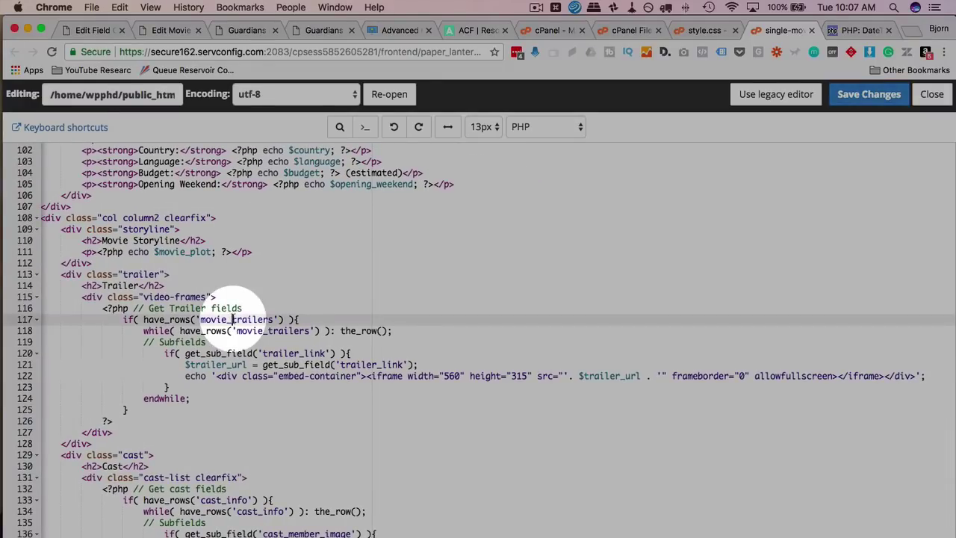
{"action": "double_click", "coordinate": [232, 319]}
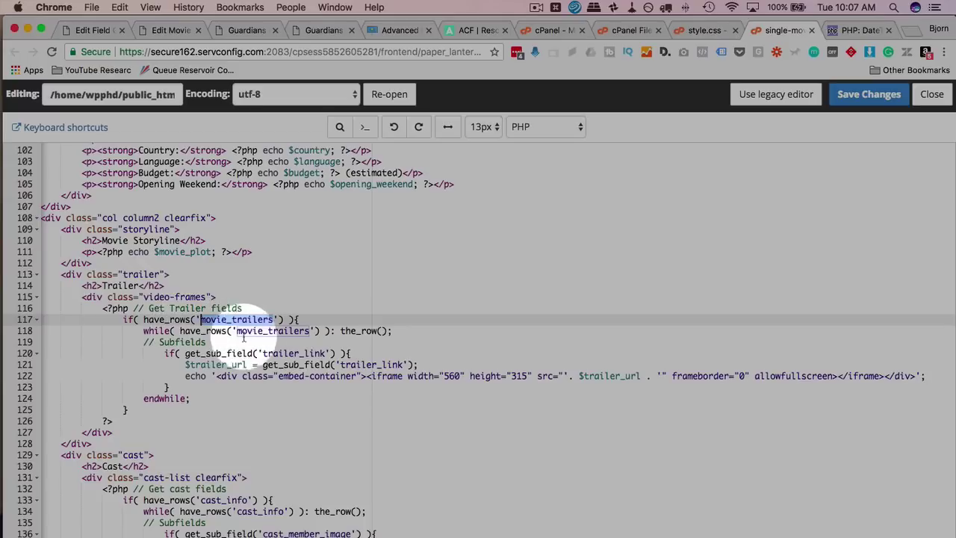
{"action": "left_click", "coordinate": [271, 330]}
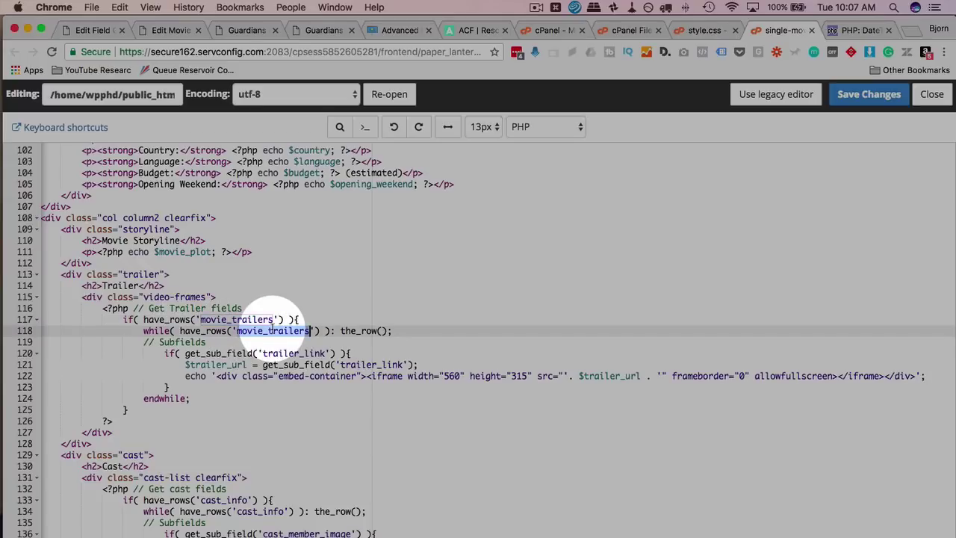
{"action": "left_click_drag", "start_coordinate": [185, 352], "coordinate": [326, 352]}
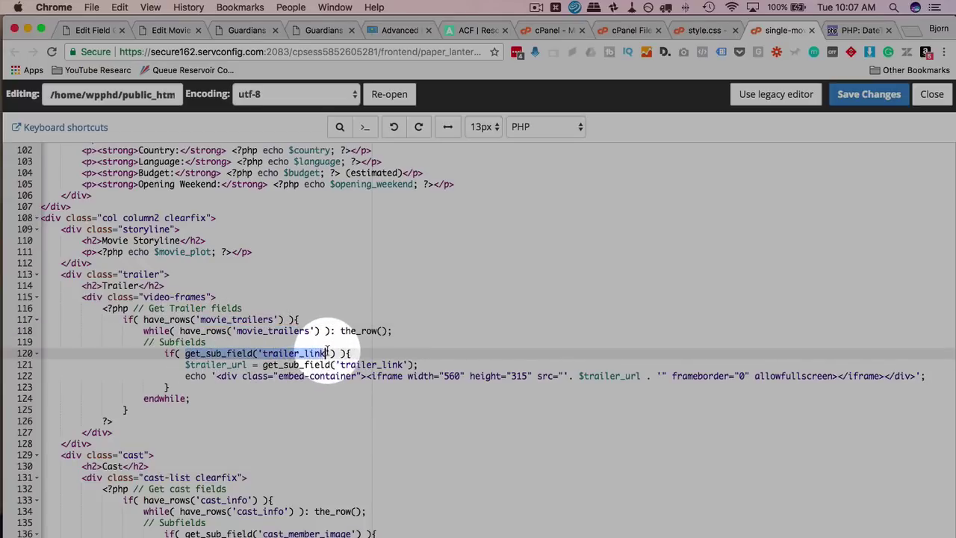
{"action": "double_click", "coordinate": [317, 353]}
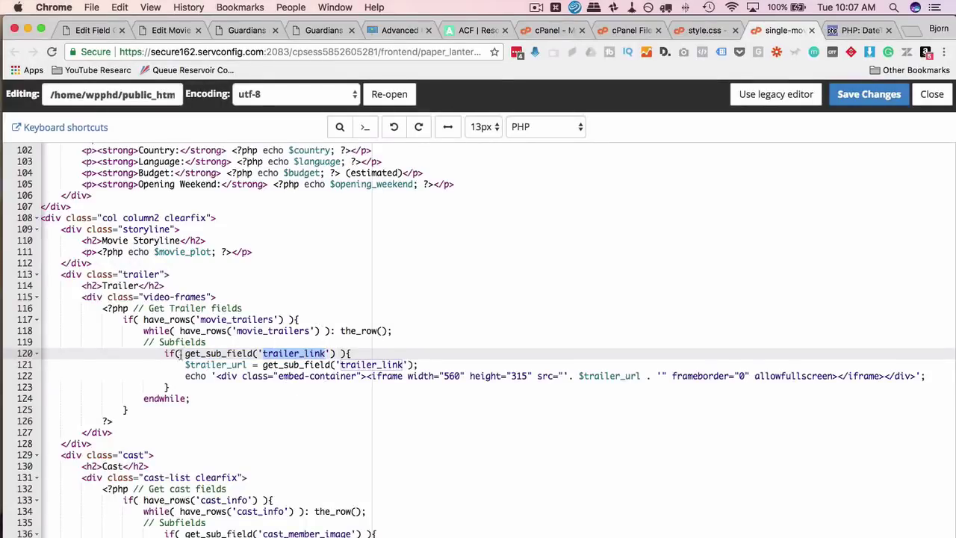
{"action": "double_click", "coordinate": [302, 354]}
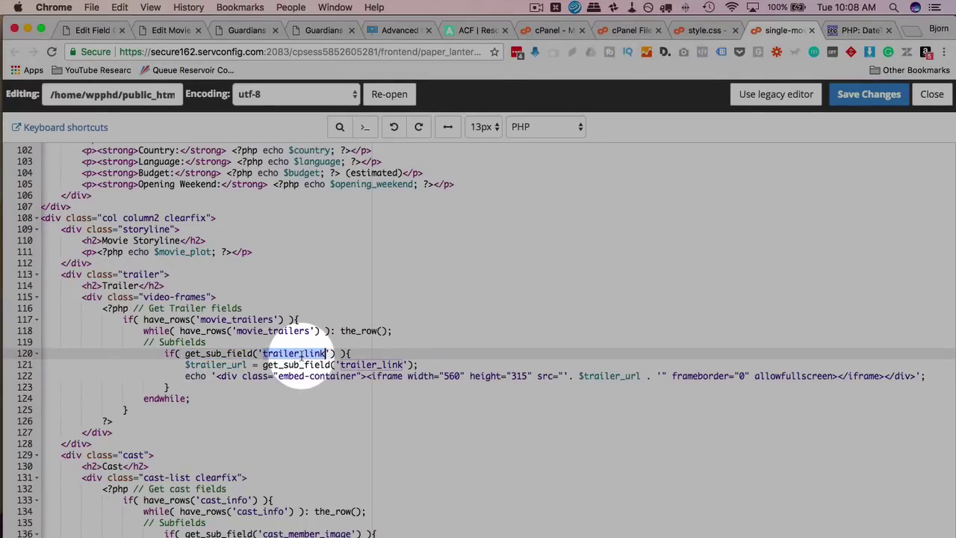
{"action": "double_click", "coordinate": [385, 365]}
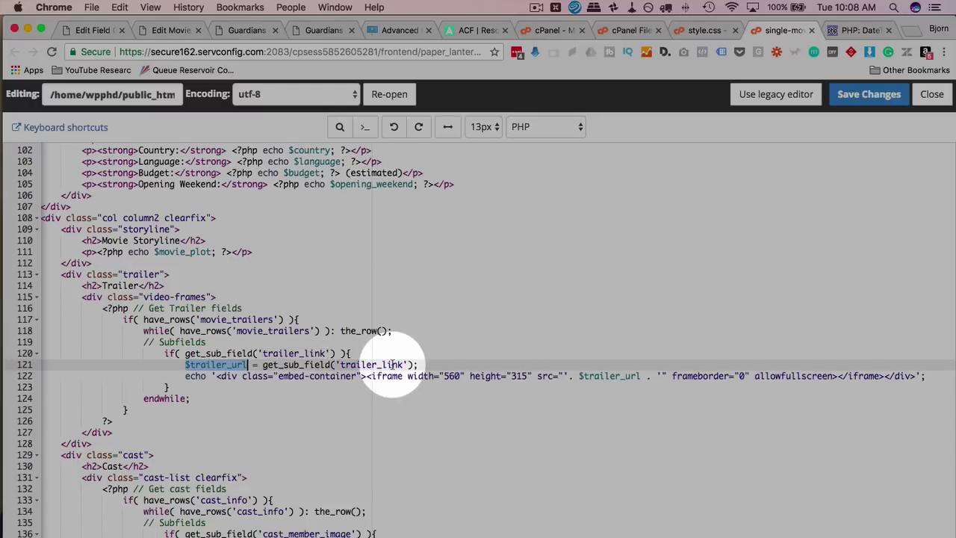
Compare the Movie Trailers field name in the Trailers 2 field group with the have_rows() calls on lines 117 and 118
{"action": "left_click", "coordinate": [88, 30]}
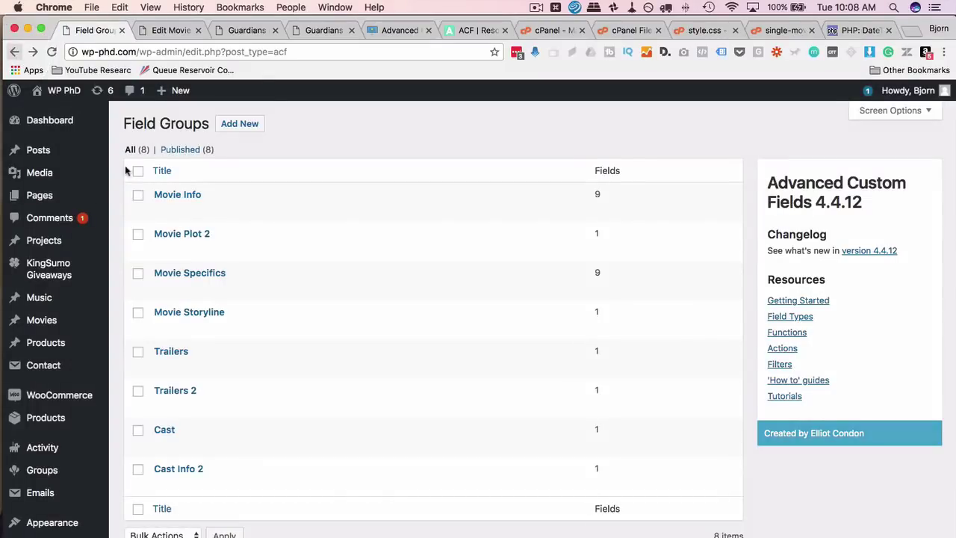
{"action": "left_click", "coordinate": [170, 388]}
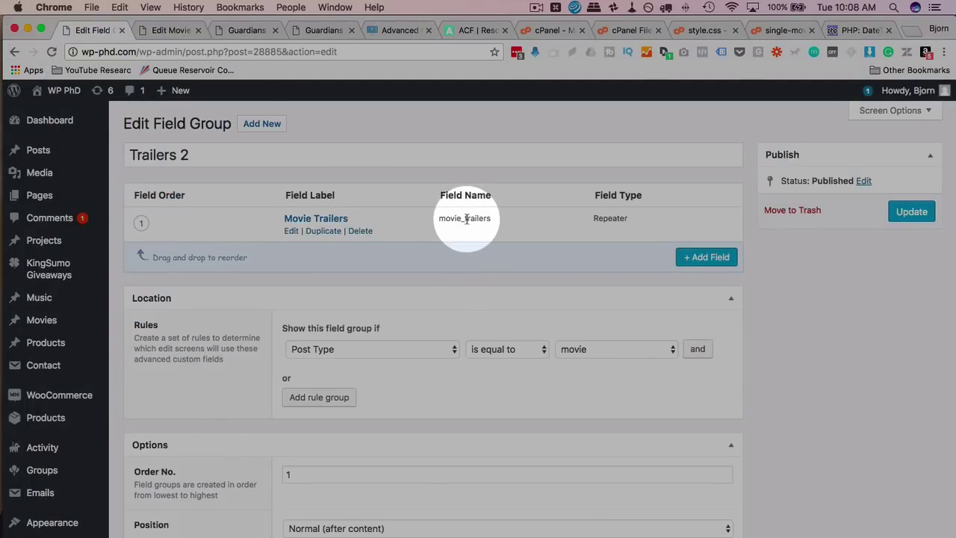
{"action": "double_click", "coordinate": [466, 218]}
{"action": "left_click", "coordinate": [784, 30]}
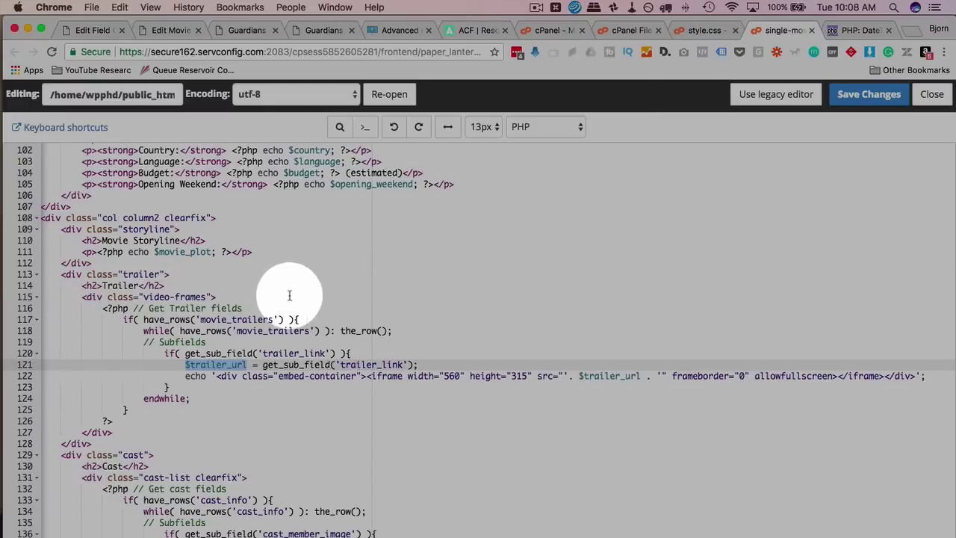
{"action": "left_click_drag", "start_coordinate": [200, 320], "coordinate": [307, 331]}
{"action": "left_click", "coordinate": [238, 330]}
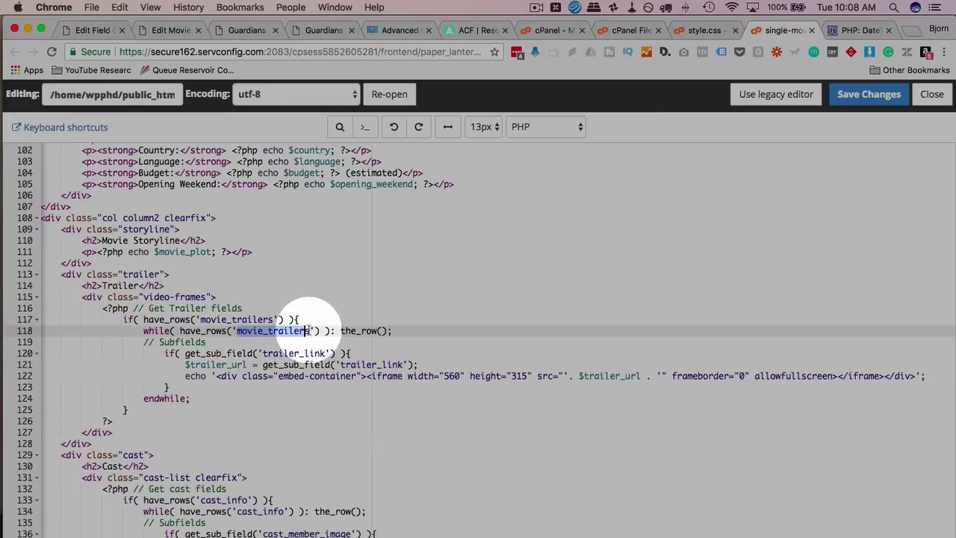
Compare the Trailer Link sub field's name with the get_sub_field() calls on lines 120 and 121, and check $trailer_url in the iframe echo
{"action": "left_click", "coordinate": [119, 32]}
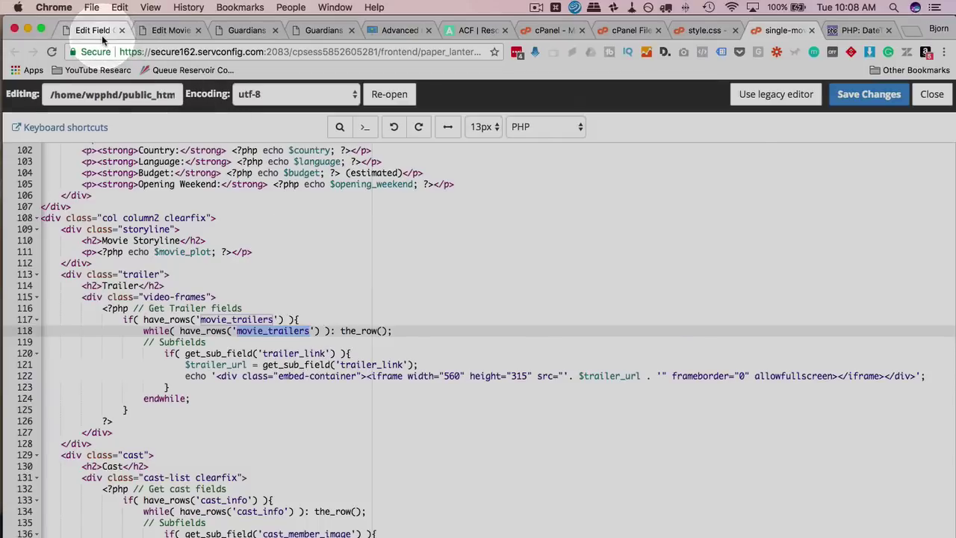
{"action": "left_click", "coordinate": [290, 232]}
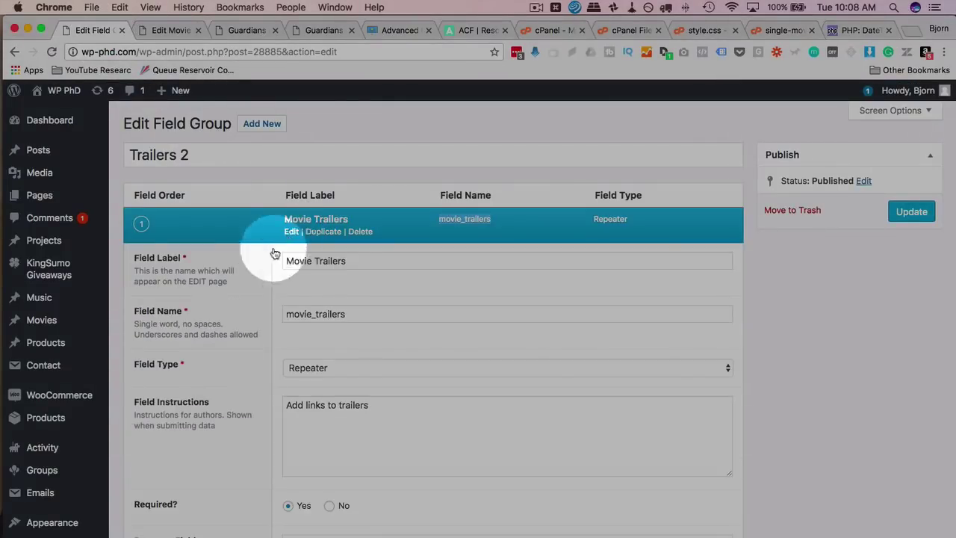
{"action": "scroll", "coordinate": [242, 294], "scroll_direction": "down", "scroll_amount": 3}
{"action": "scroll", "coordinate": [242, 294], "scroll_direction": "down", "scroll_amount": 3}
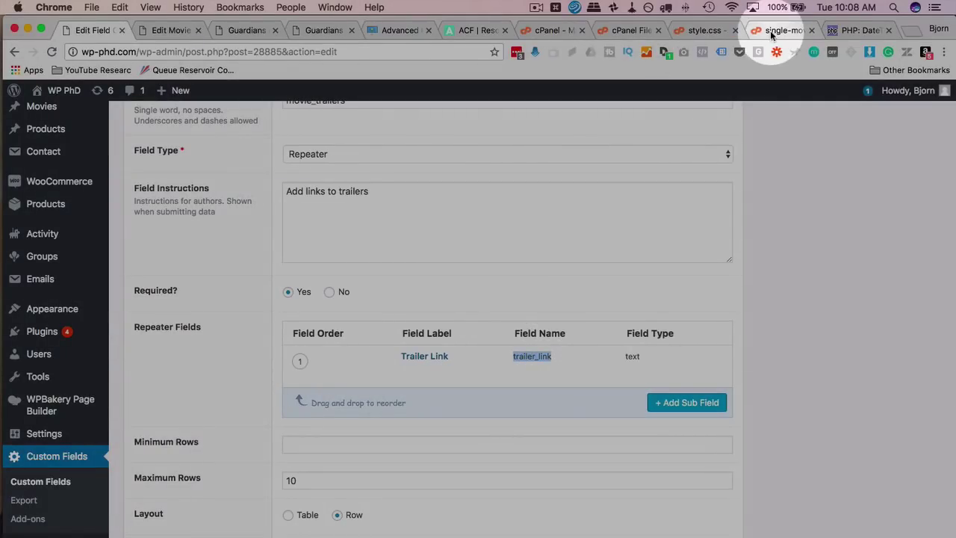
{"action": "left_click", "coordinate": [781, 30]}
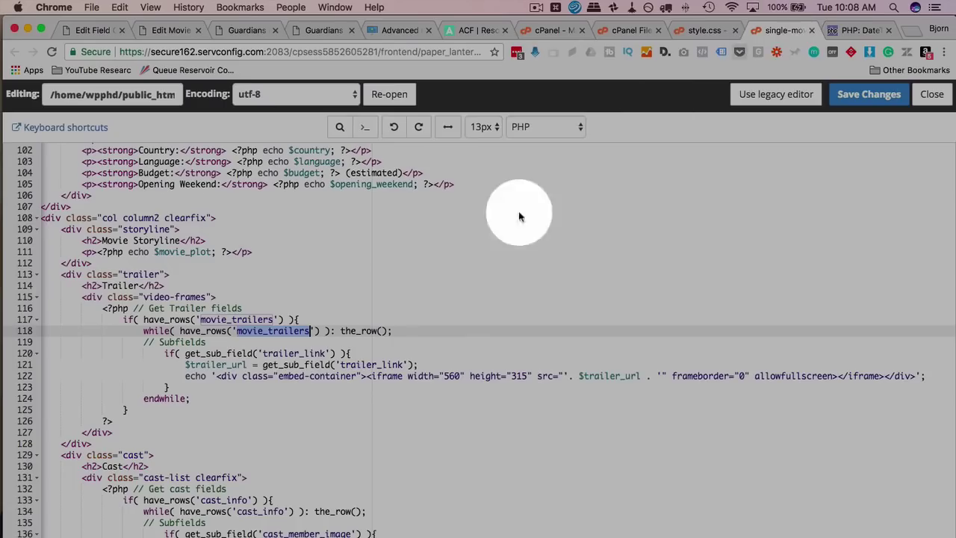
{"action": "double_click", "coordinate": [294, 353]}
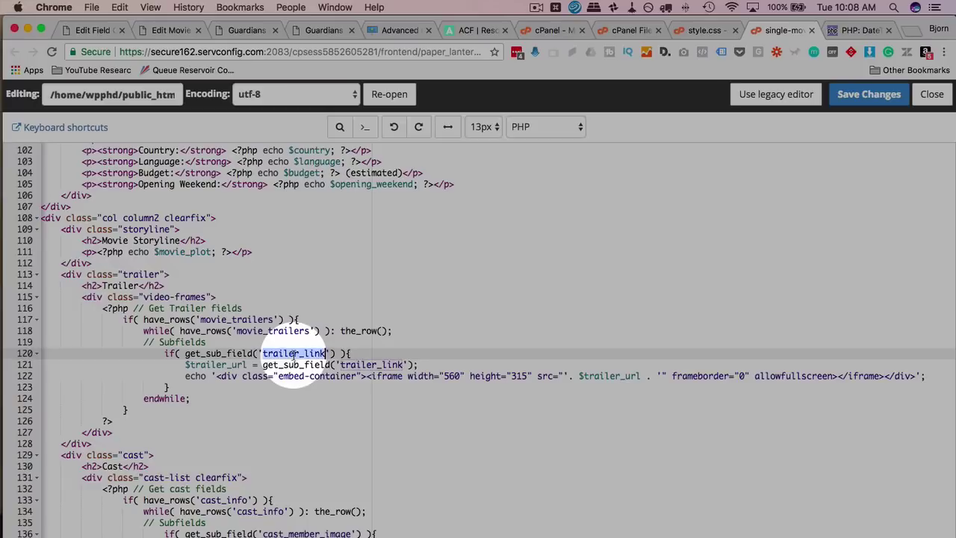
{"action": "double_click", "coordinate": [371, 364]}
{"action": "double_click", "coordinate": [221, 365]}
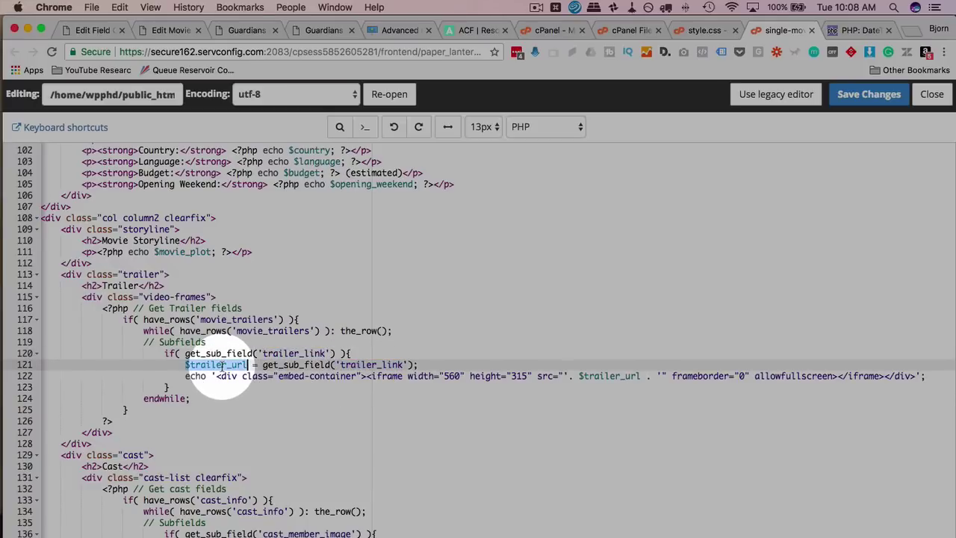
{"action": "double_click", "coordinate": [611, 376]}
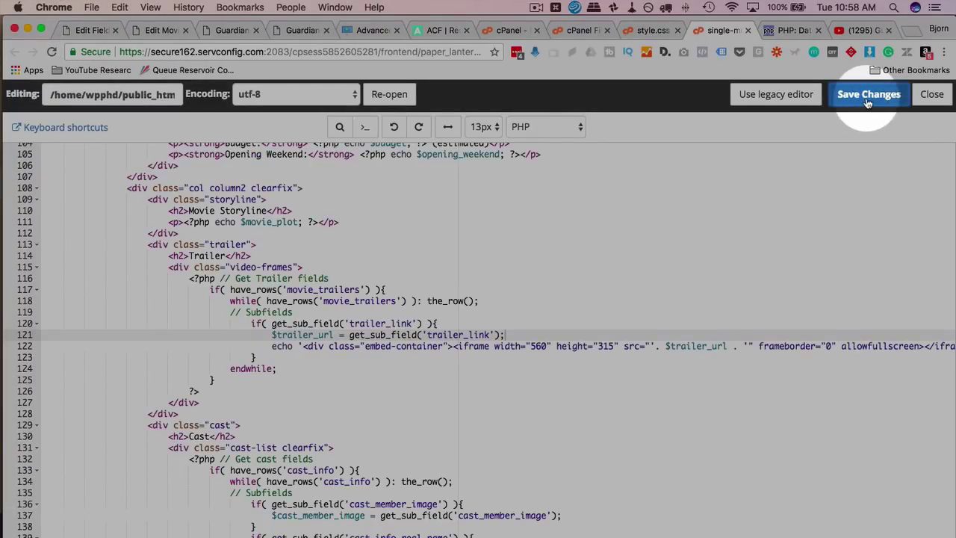
Reload the Guardians of the Galaxy Vol. 2 movie page and test the embedded trailer by playing and pausing it
{"action": "left_click", "coordinate": [233, 29]}
{"action": "left_click", "coordinate": [52, 52]}
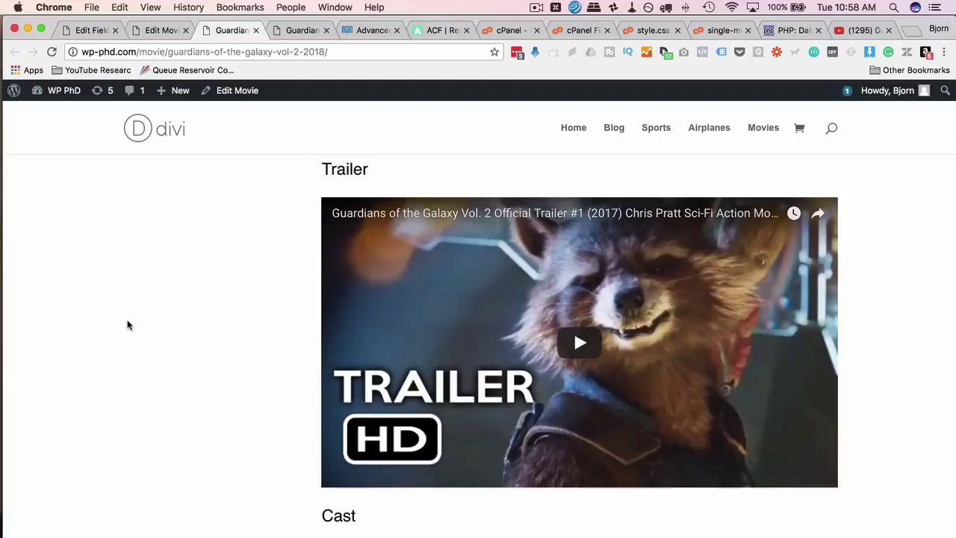
{"action": "left_click", "coordinate": [444, 351]}
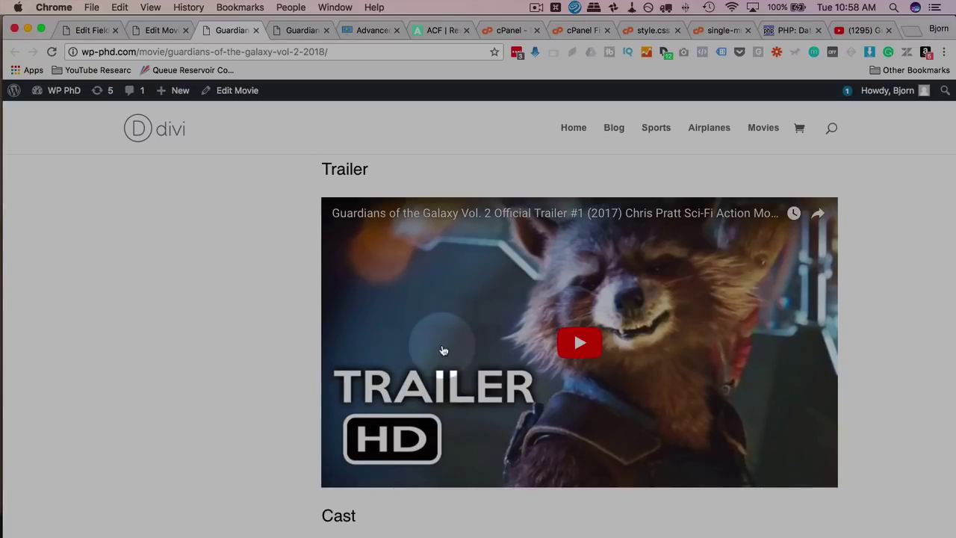
{"action": "left_click", "coordinate": [581, 344]}
{"action": "scroll", "coordinate": [320, 377], "scroll_direction": "down", "scroll_amount": 1}
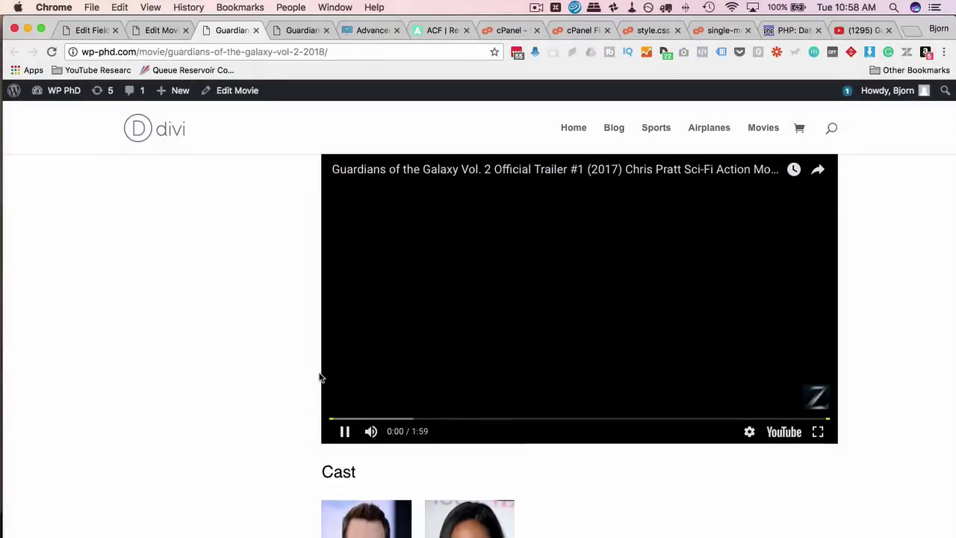
{"action": "left_click", "coordinate": [345, 432]}
Review the movie page from its header banner through the Movie Info and Movie Storyline sections
{"action": "scroll", "coordinate": [270, 433], "scroll_direction": "up", "scroll_amount": 2}
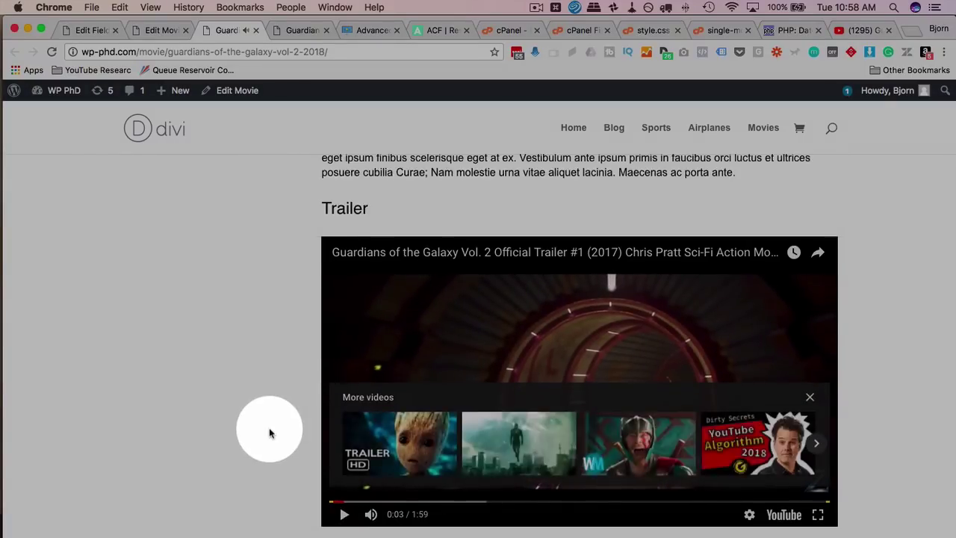
{"action": "scroll", "coordinate": [270, 434], "scroll_direction": "up", "scroll_amount": 10}
{"action": "scroll", "coordinate": [269, 434], "scroll_direction": "up", "scroll_amount": 5}
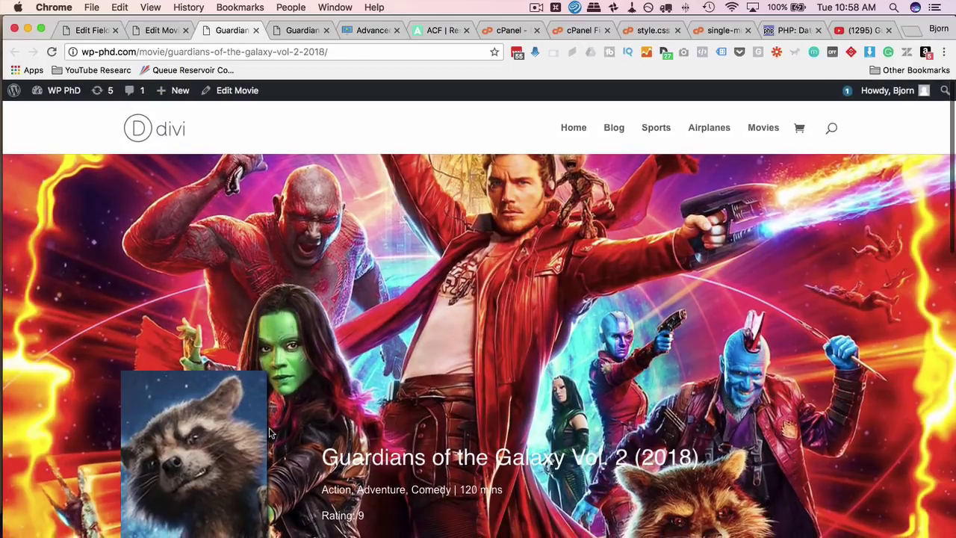
{"action": "scroll", "coordinate": [270, 433], "scroll_direction": "down", "scroll_amount": 3}
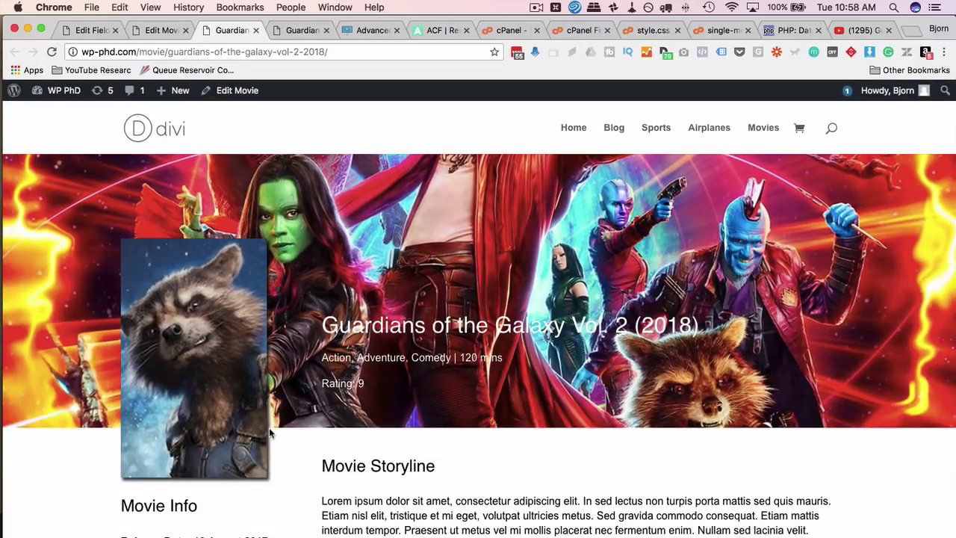
{"action": "scroll", "coordinate": [269, 428], "scroll_direction": "down", "scroll_amount": 5}
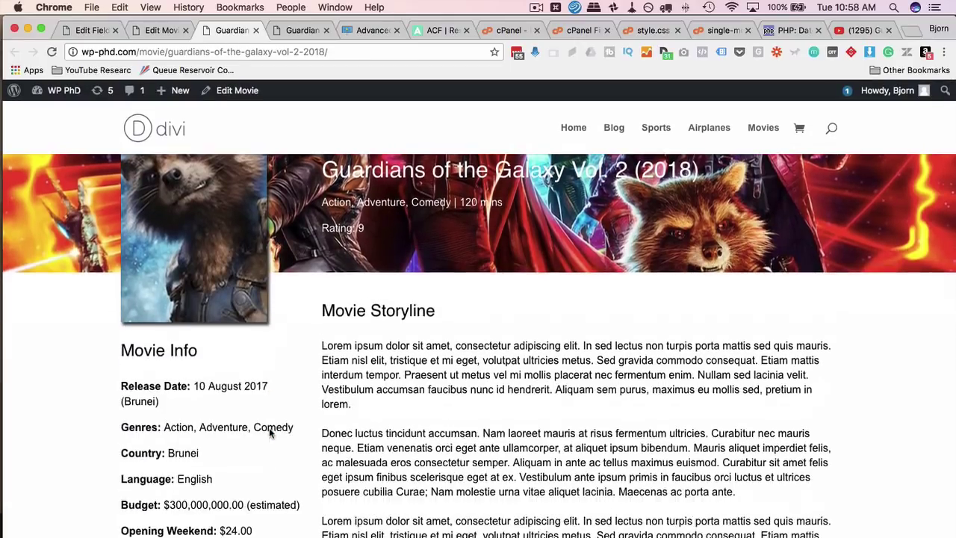